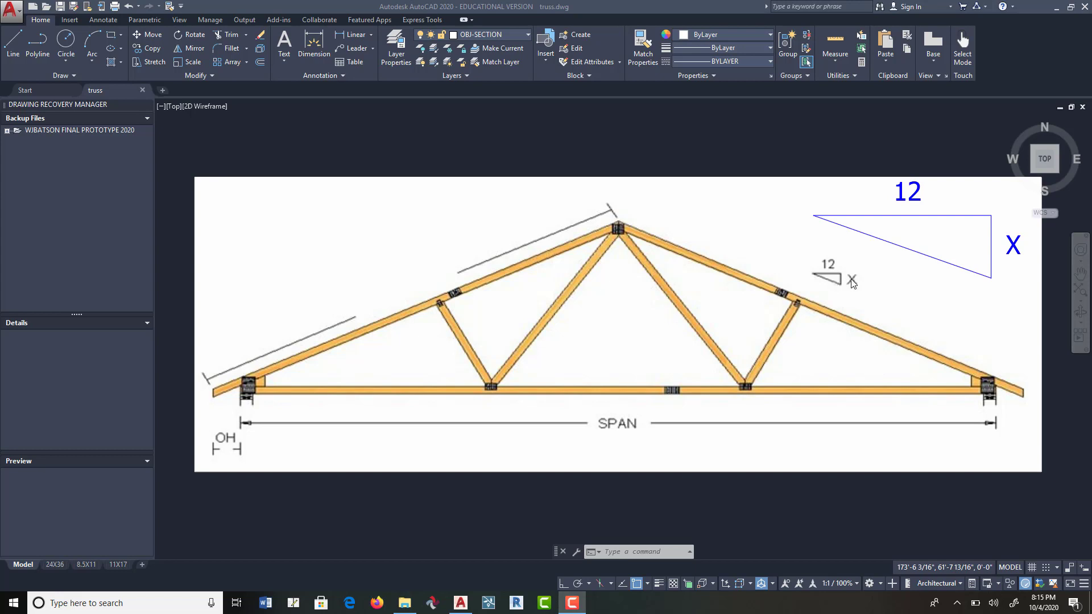
Step: Make DIMS-TEXT the current layer
scroll(788, 330, "down", 2)
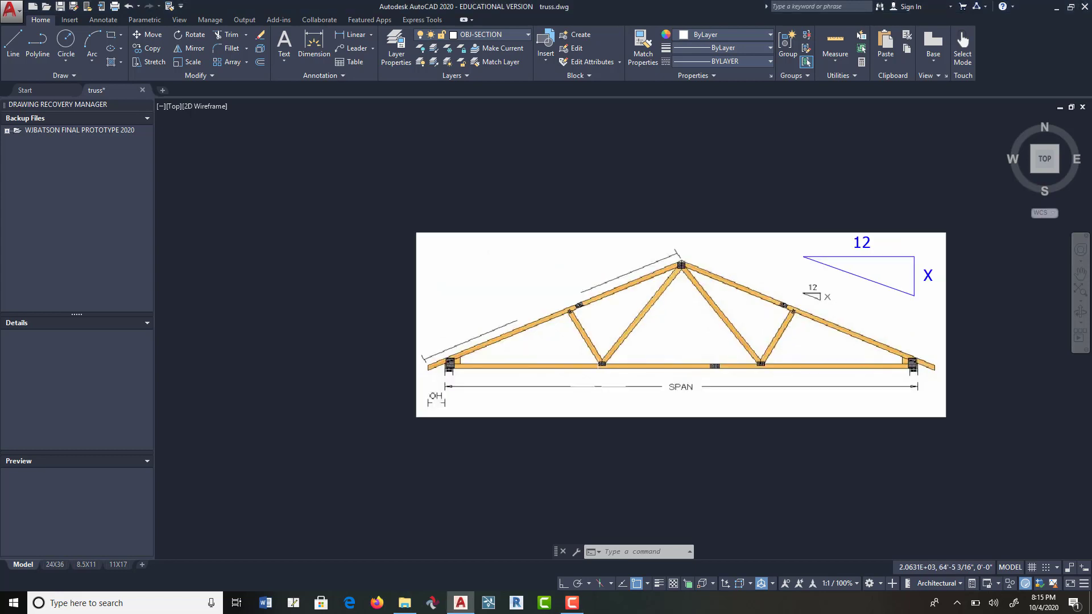
middle_click_drag(711, 298, 591, 379)
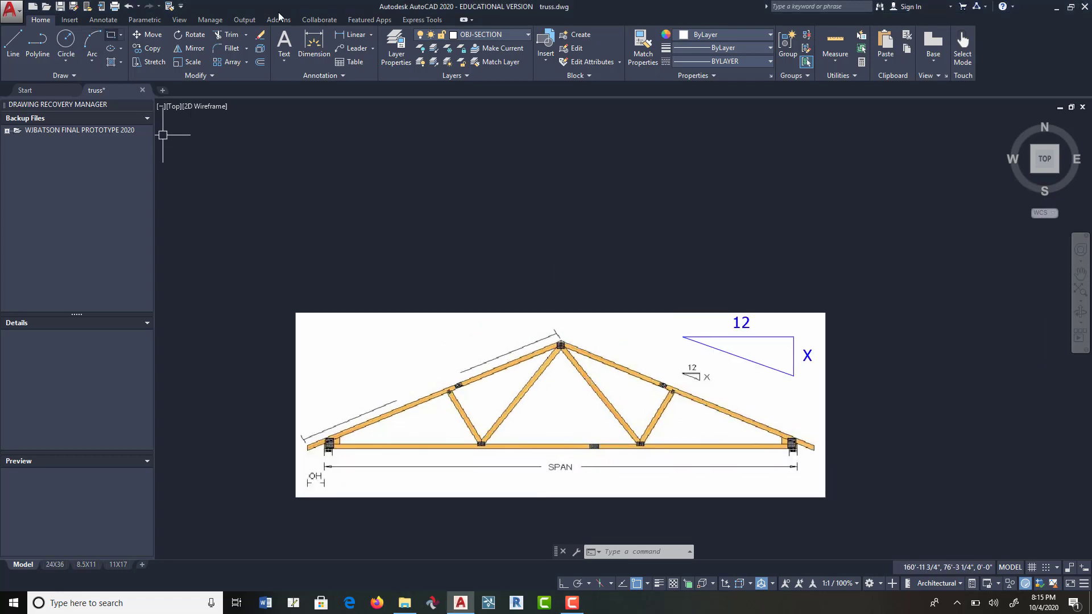
left_click(396, 52)
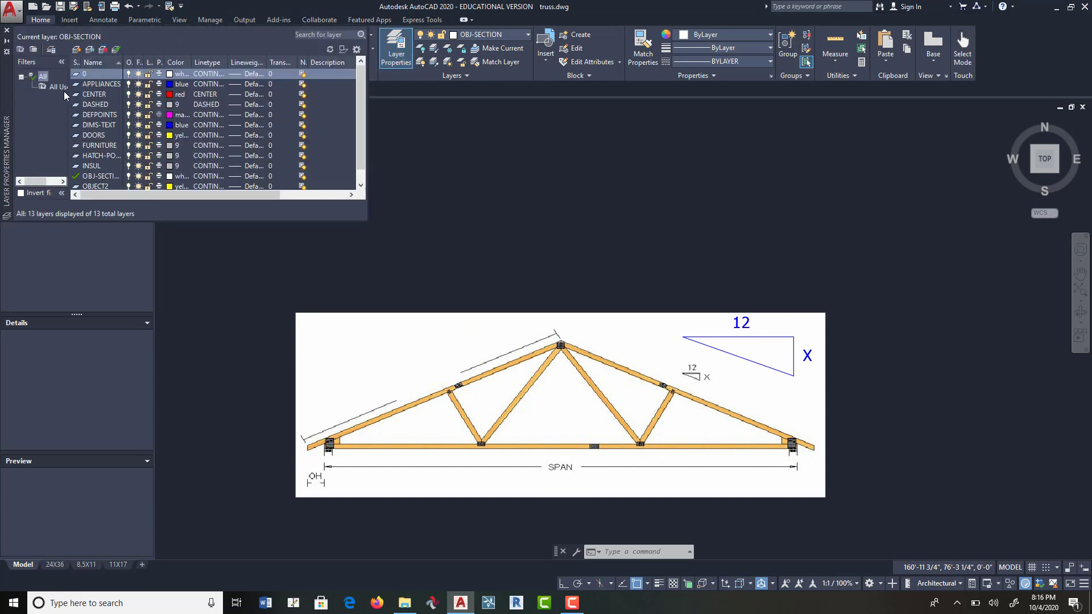
double_click(104, 125)
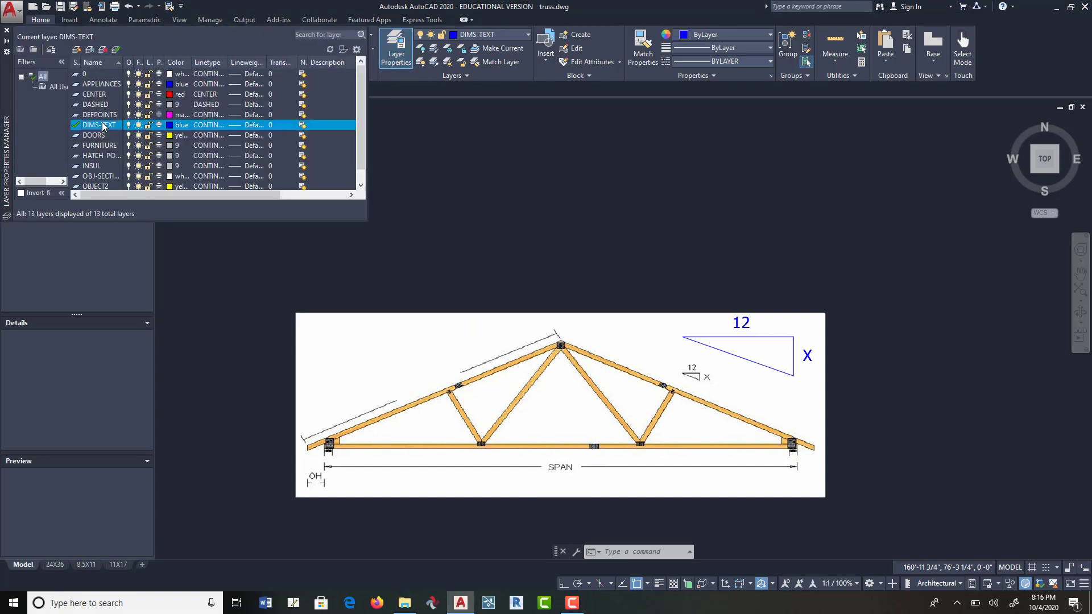
left_click(6, 30)
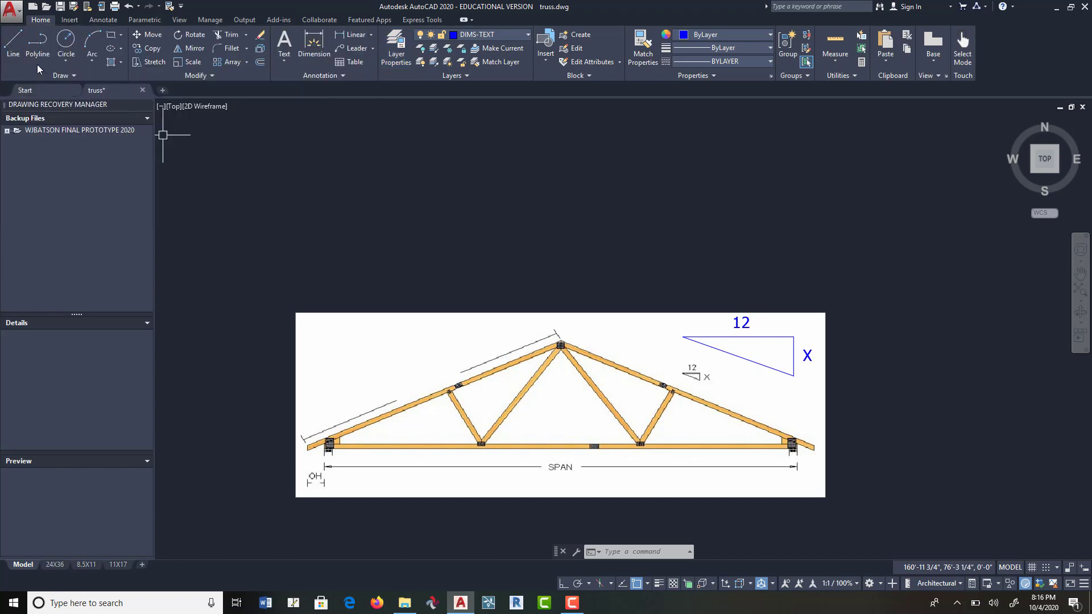
Step: With Ortho on, draw a closed polyline slope triangle above the truss image, 4 inches up and 12 inches left
left_click(38, 43)
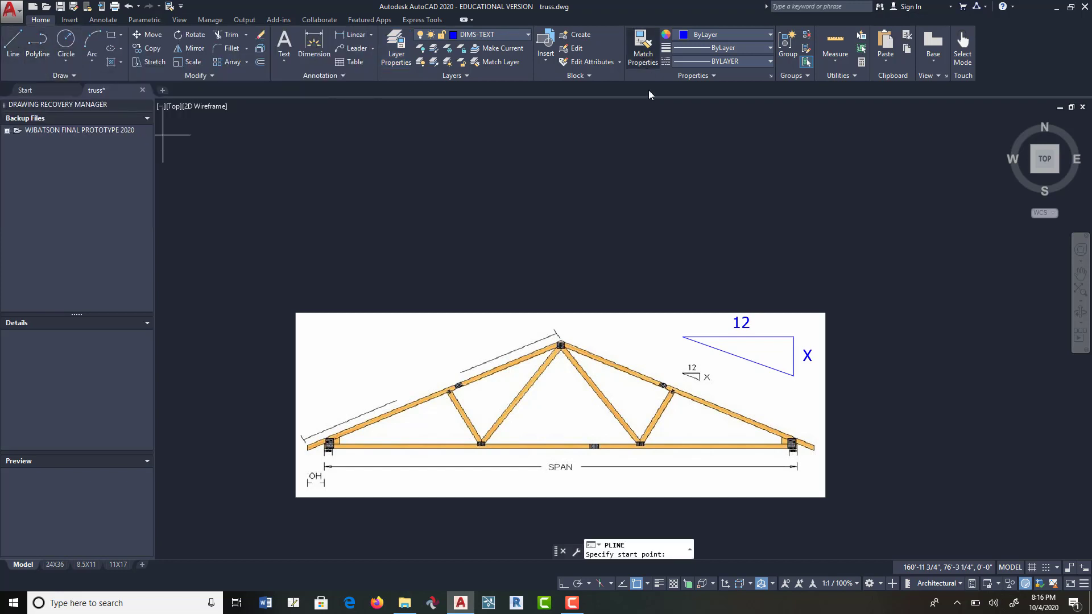
left_click(755, 275)
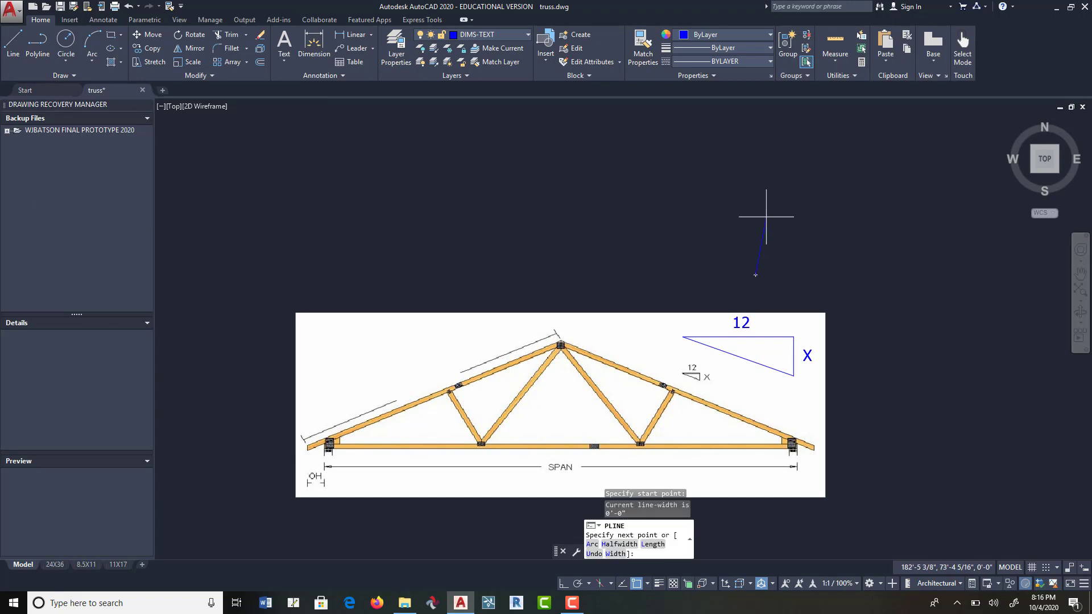
key("F8")
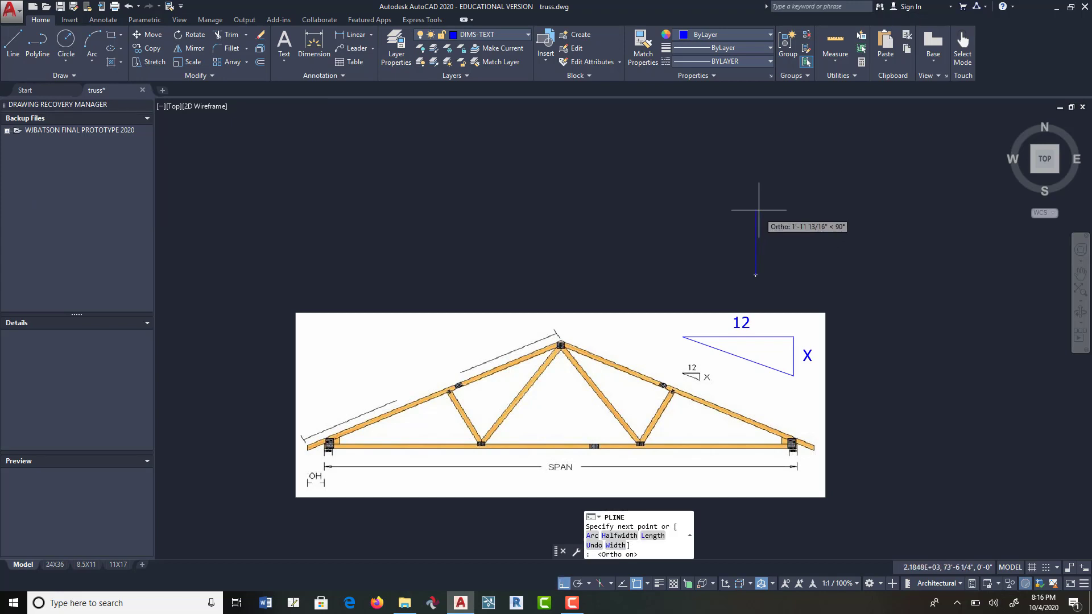
type("4")
key("Return")
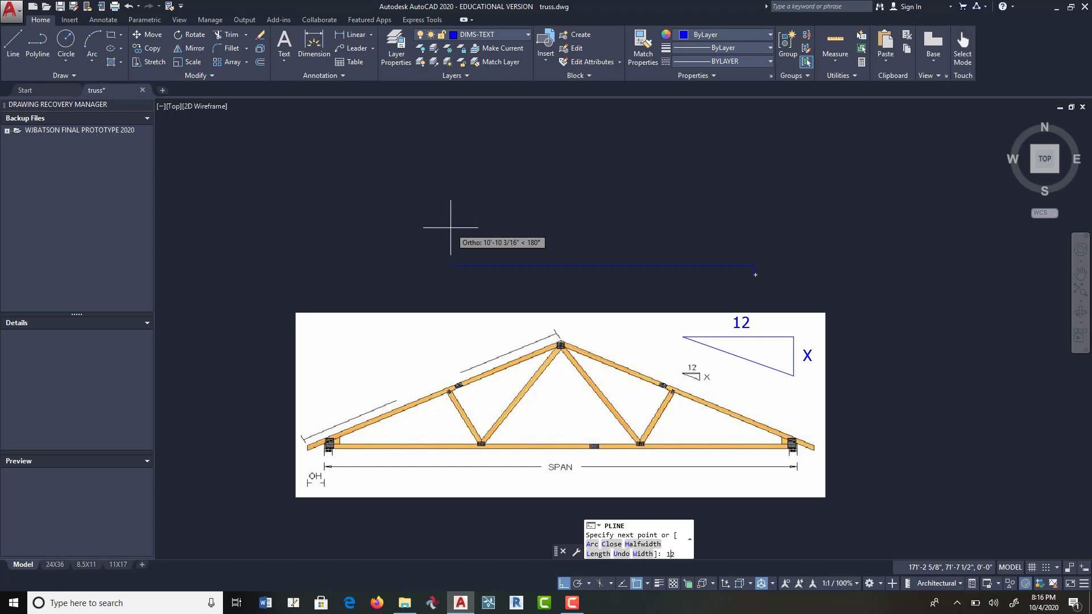
scroll(689, 275, "up", 4)
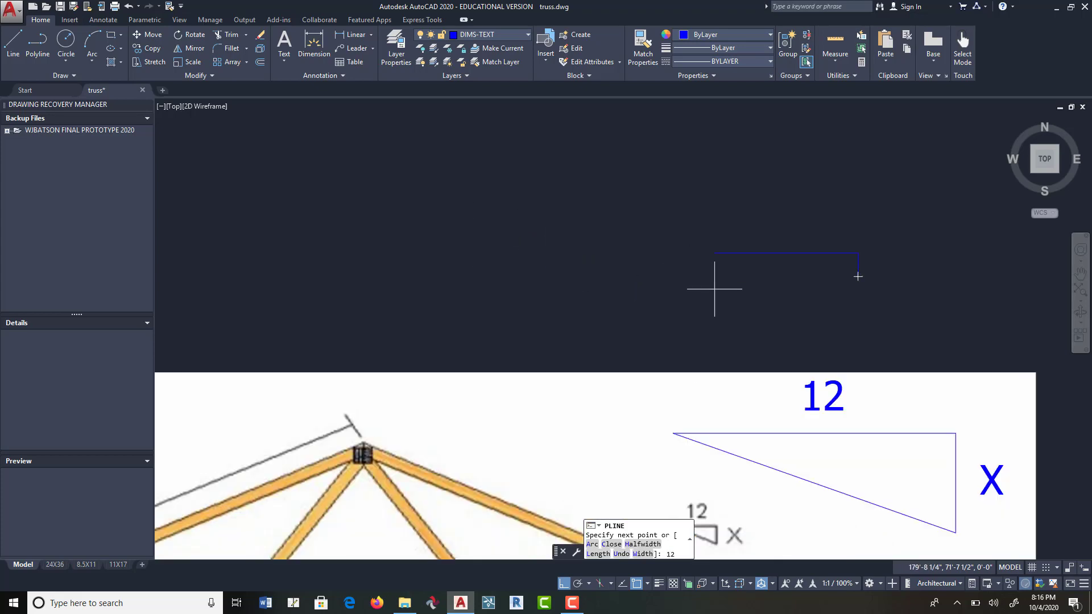
scroll(830, 280, "up", 5)
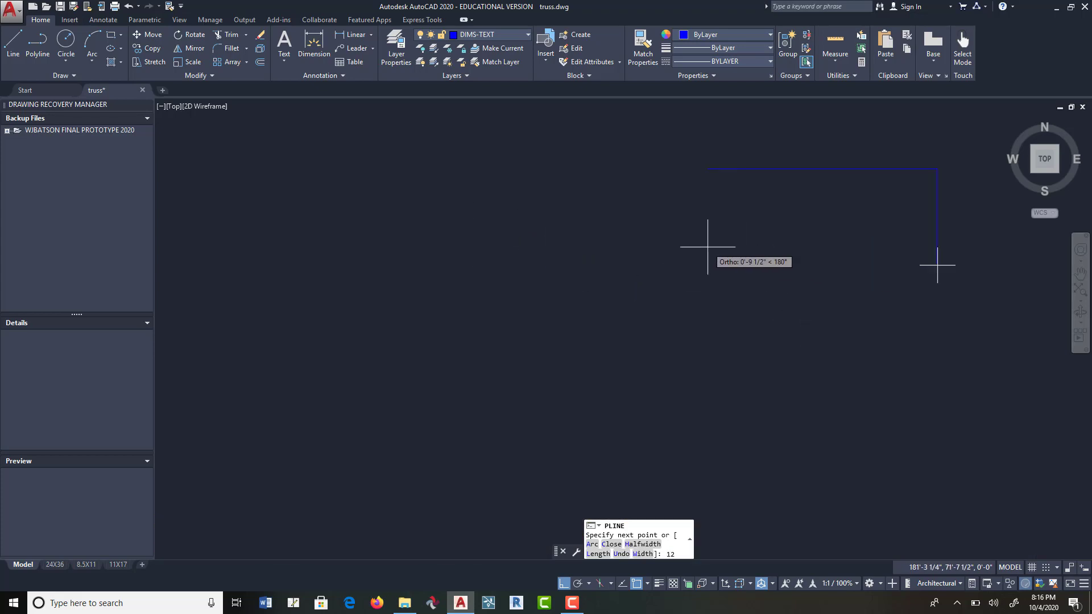
key("Return")
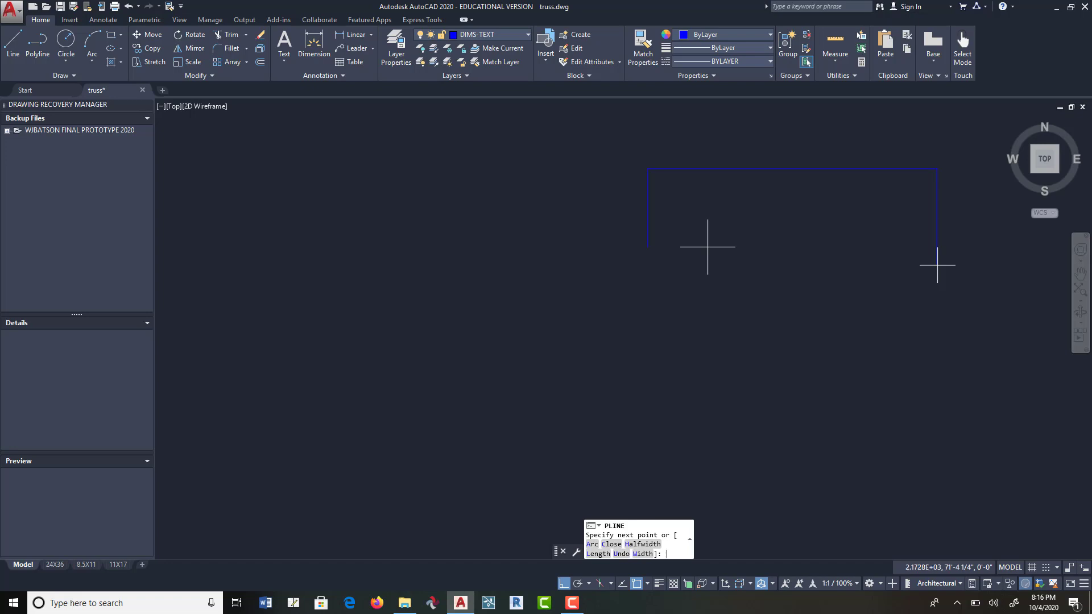
left_click(937, 265)
key("Return")
Step: Draw a closed polyline slope triangle to the lower right of the first, 3 inches up and 12 inches left
middle_click_drag(937, 265, 539, 390)
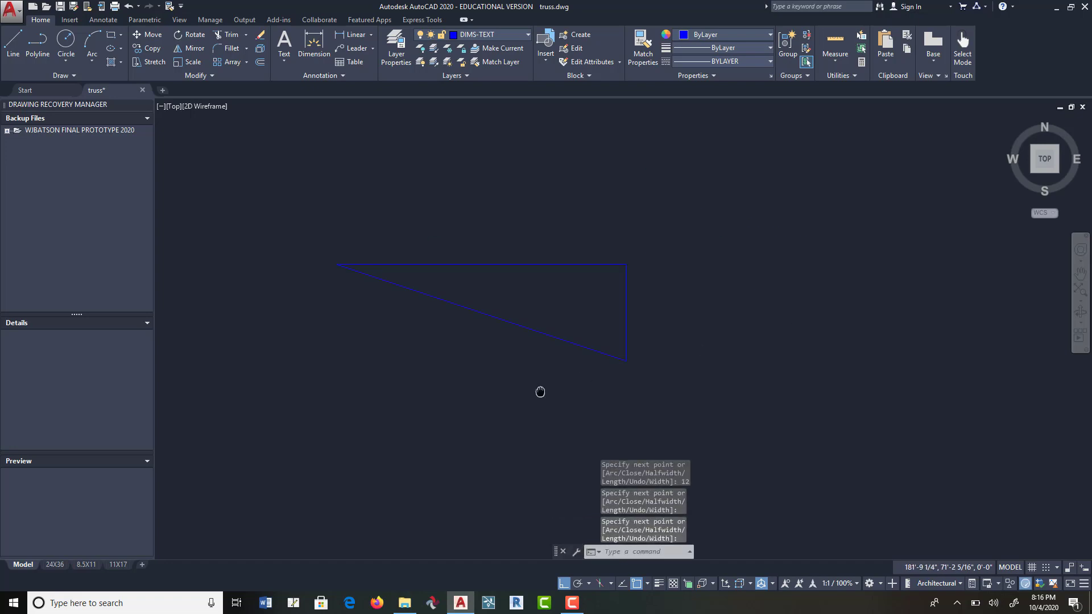
left_click(38, 51)
left_click(927, 436)
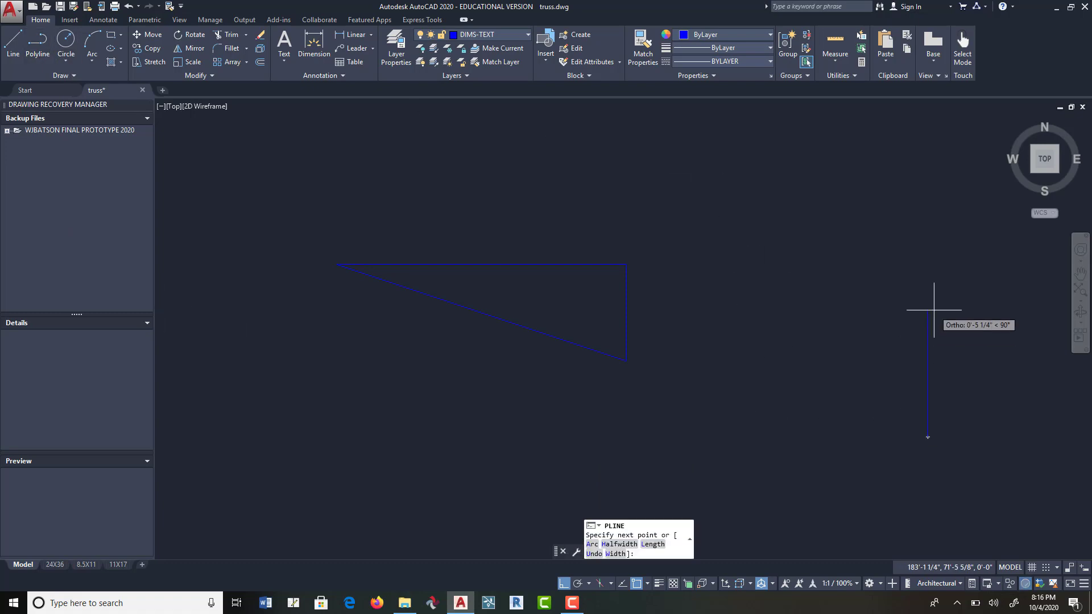
type("3")
key("Return")
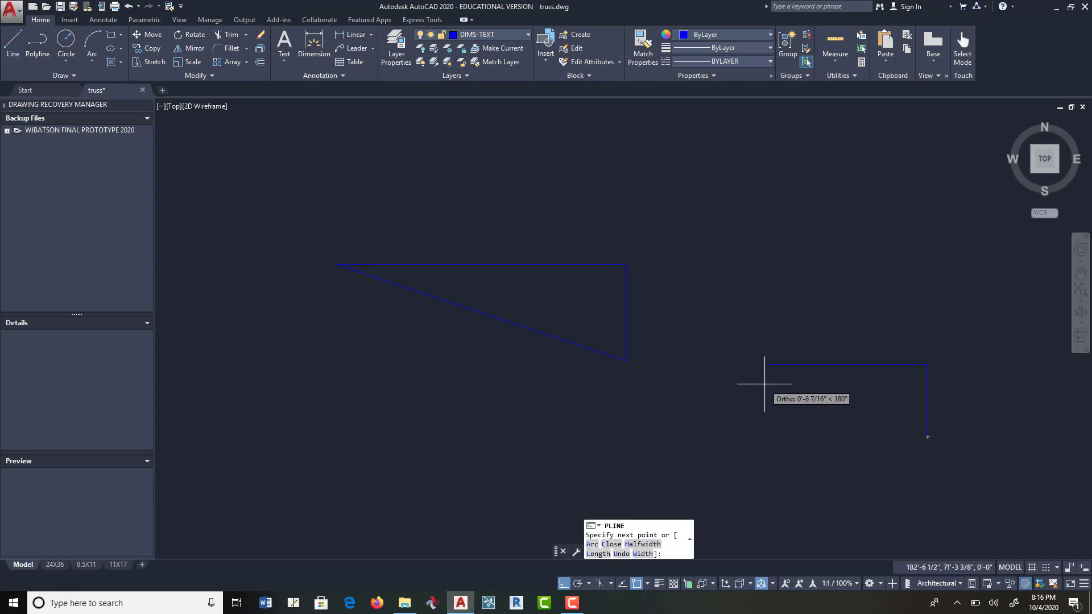
type("9'4")
key("Return")
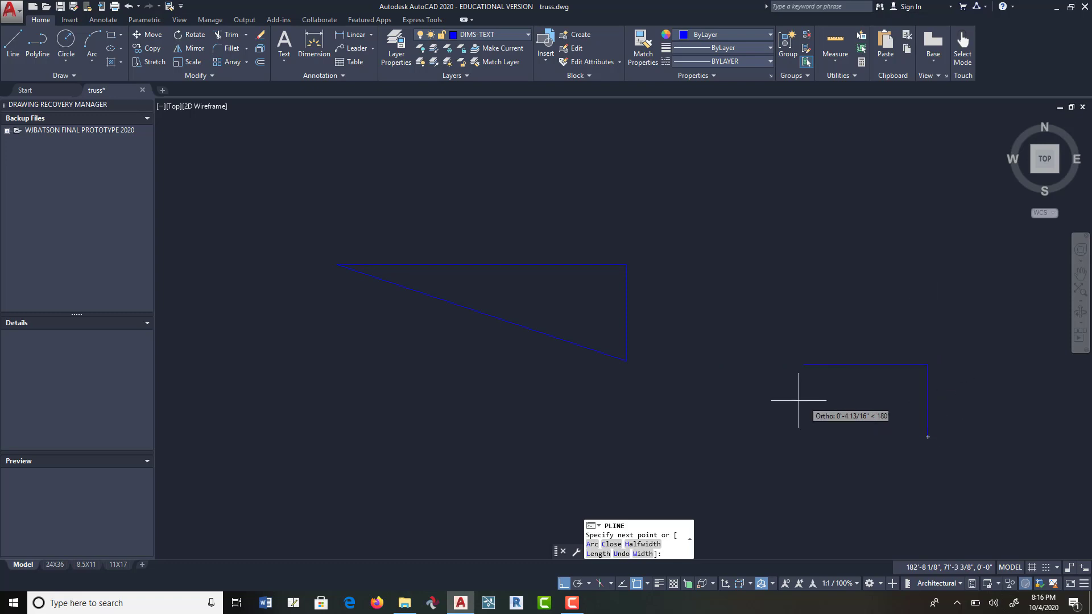
key("Return")
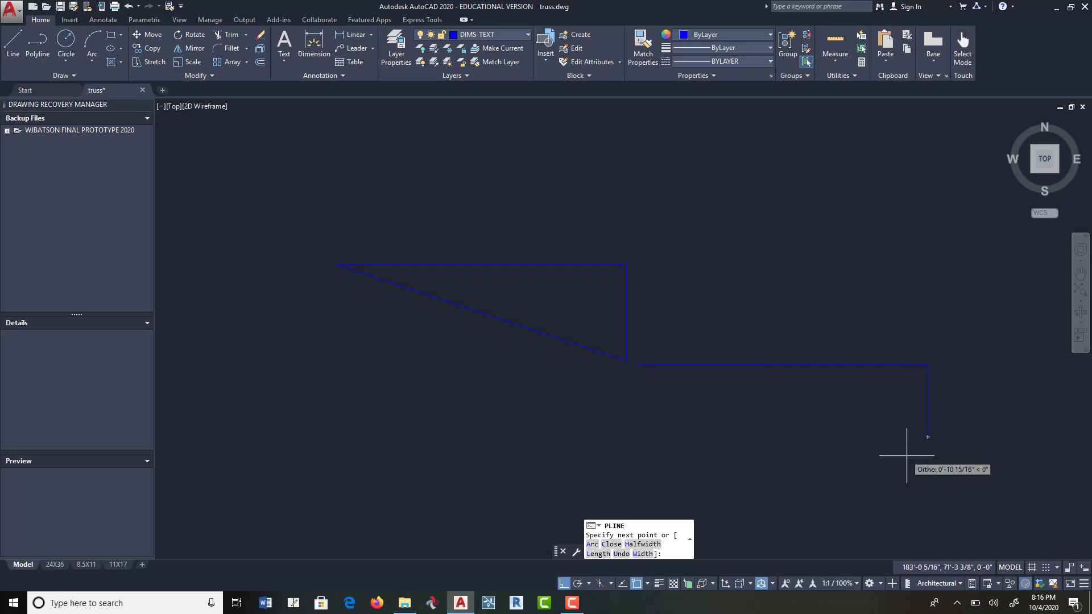
left_click(928, 437)
key("Return")
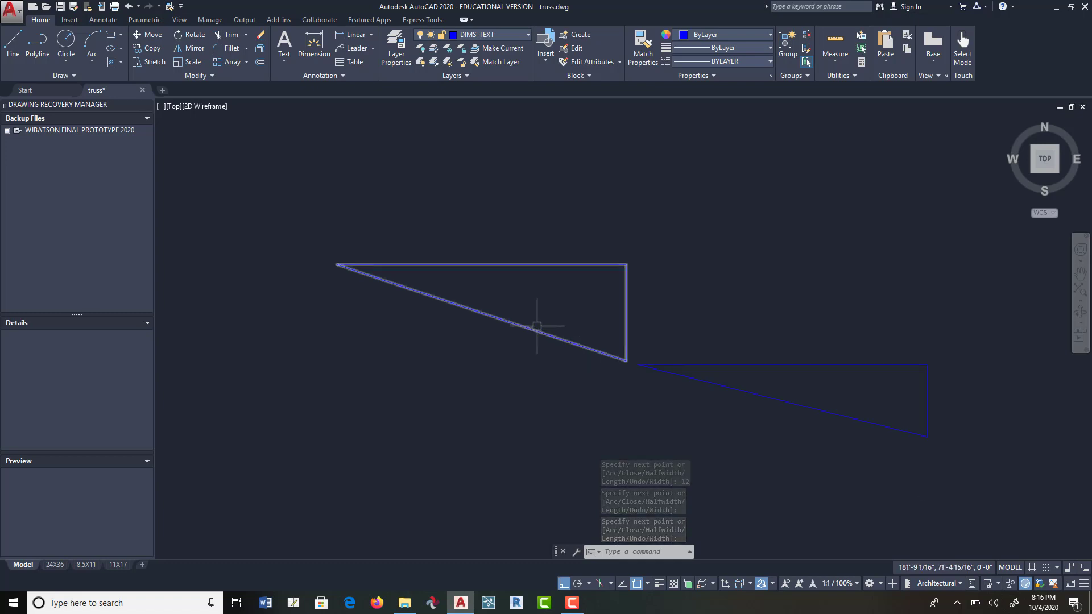
Step: Draw a slope triangle from lines to the upper left of the 4:12 triangle, 5 inches up and 12 inches left
scroll(609, 423, "down", 1)
middle_click_drag(622, 425, 682, 389)
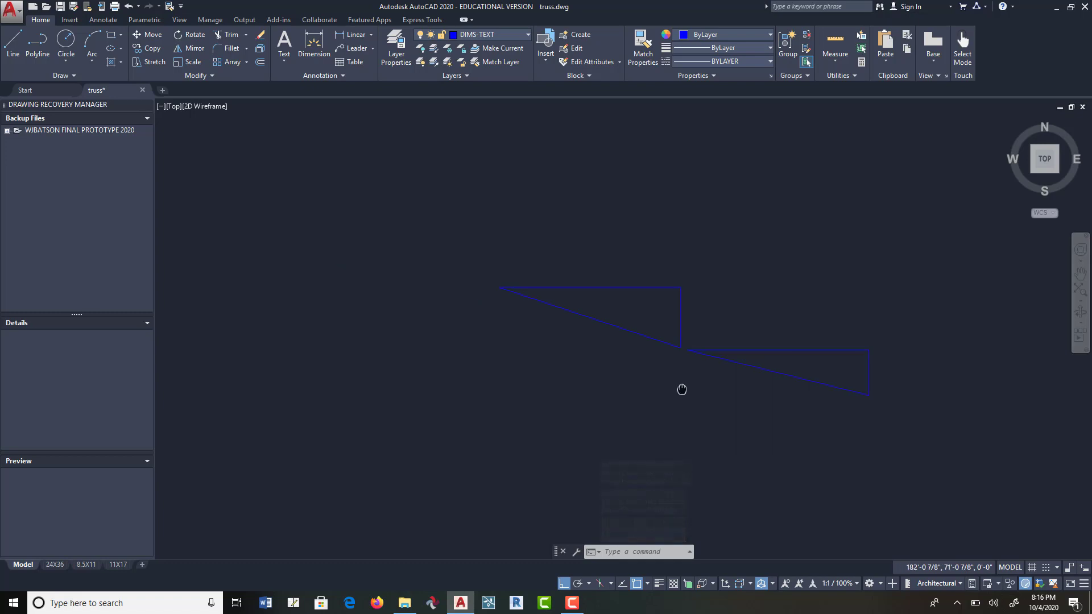
left_click(15, 54)
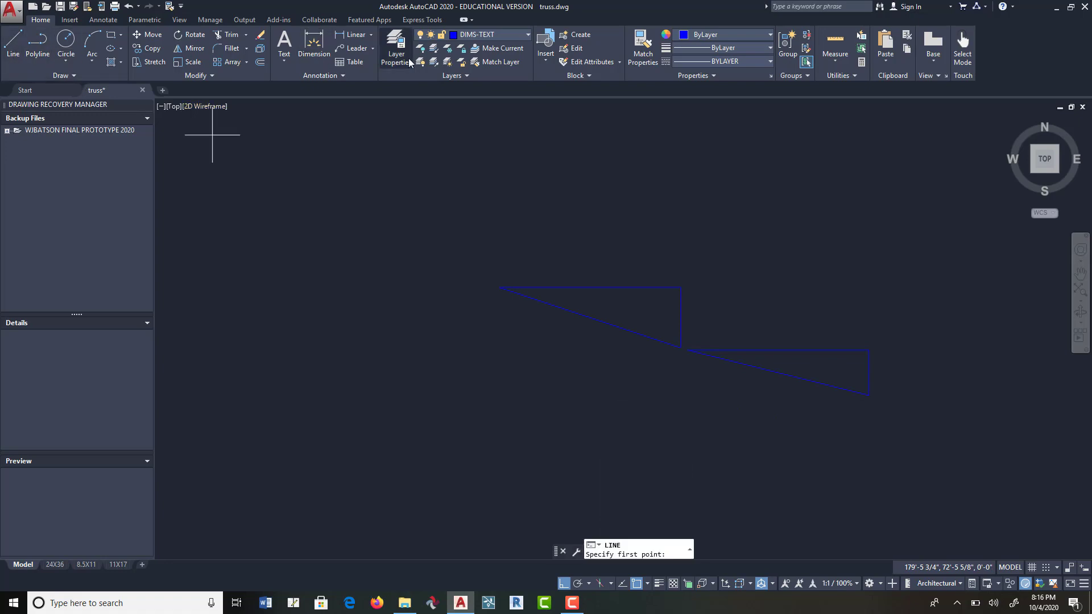
left_click(480, 278)
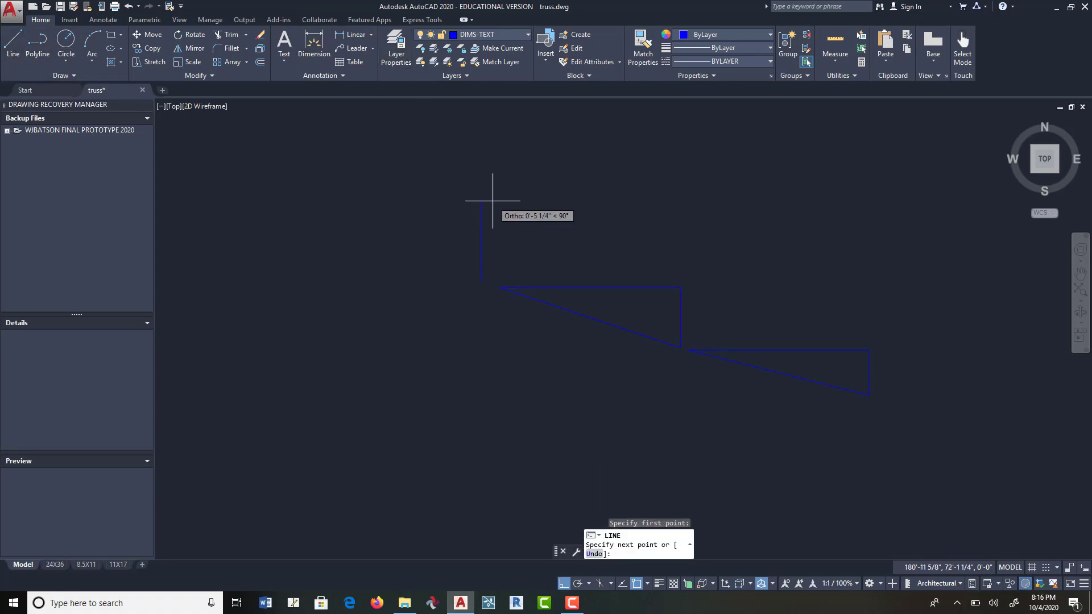
type("5")
key("Return")
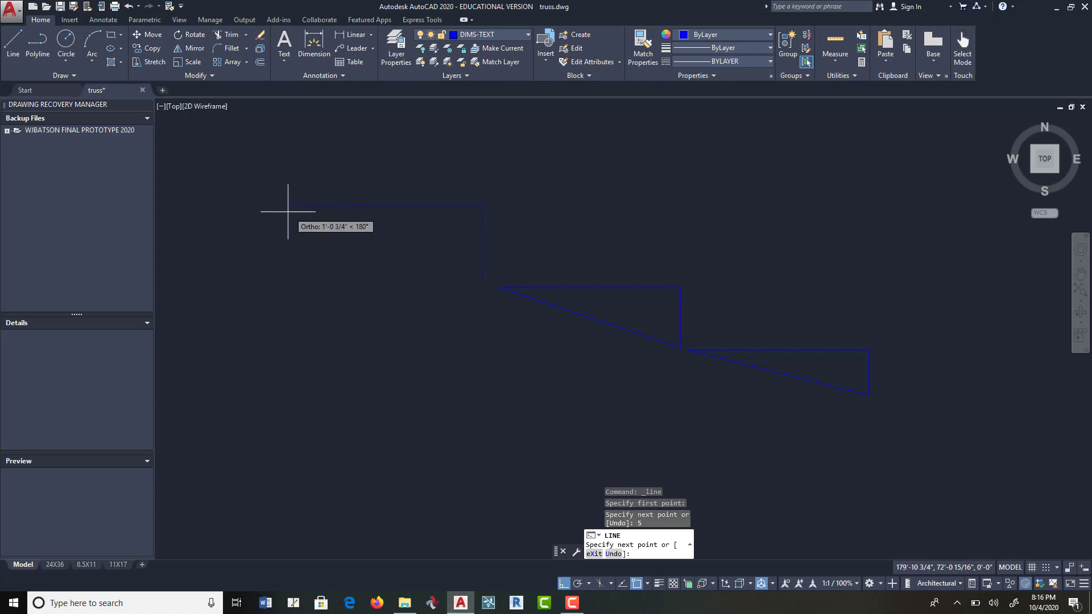
key("Return")
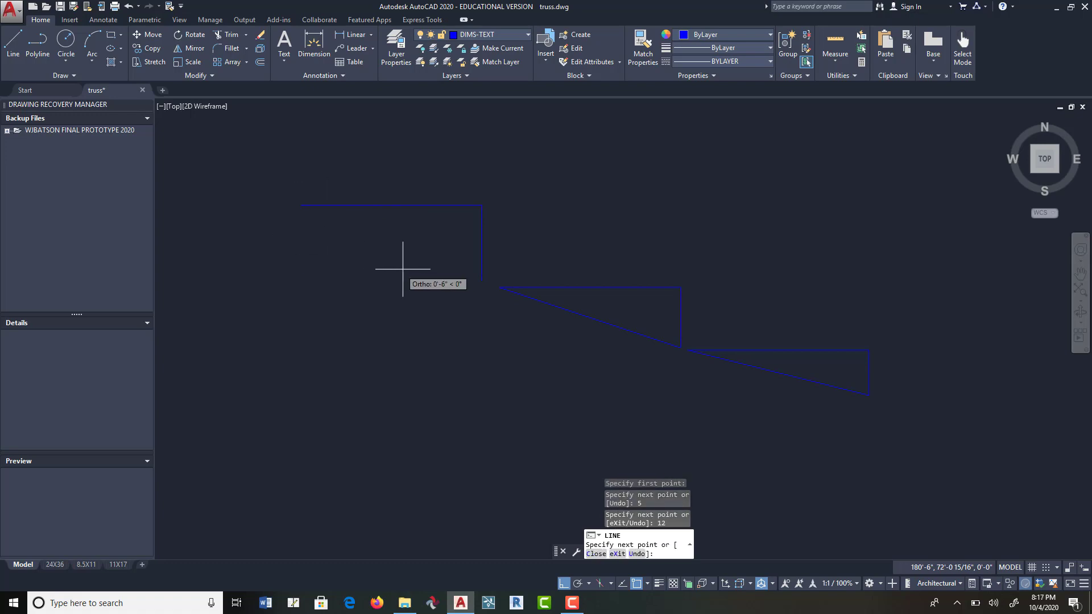
left_click(481, 281)
key("Return")
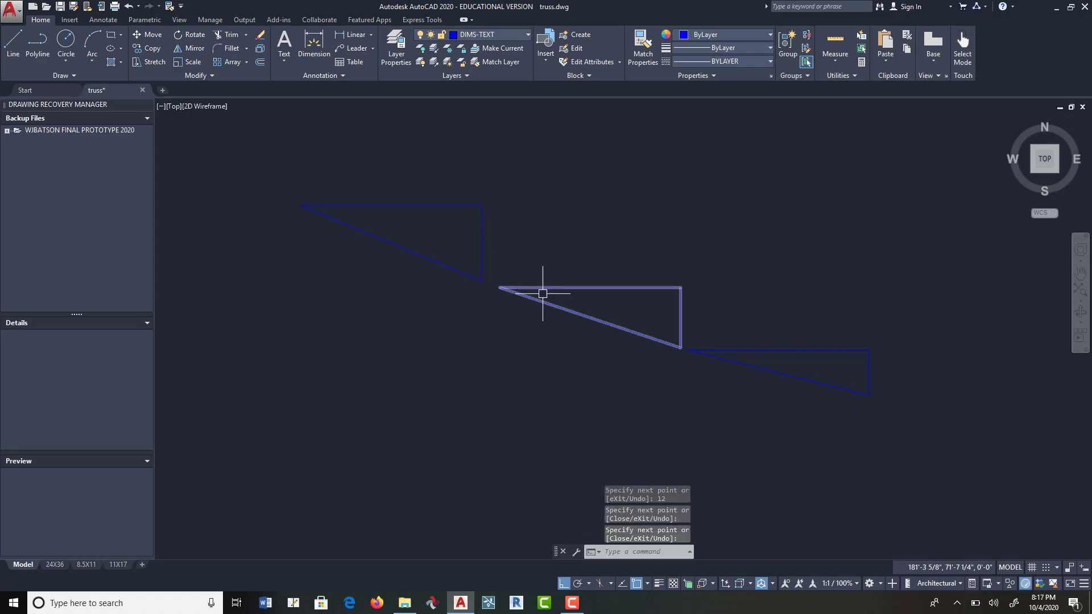
Step: Draw a closed slope triangle from lines to the upper left of the 5:12 triangle, 6 inches up and 12 inches left
middle_click_drag(502, 287, 515, 349)
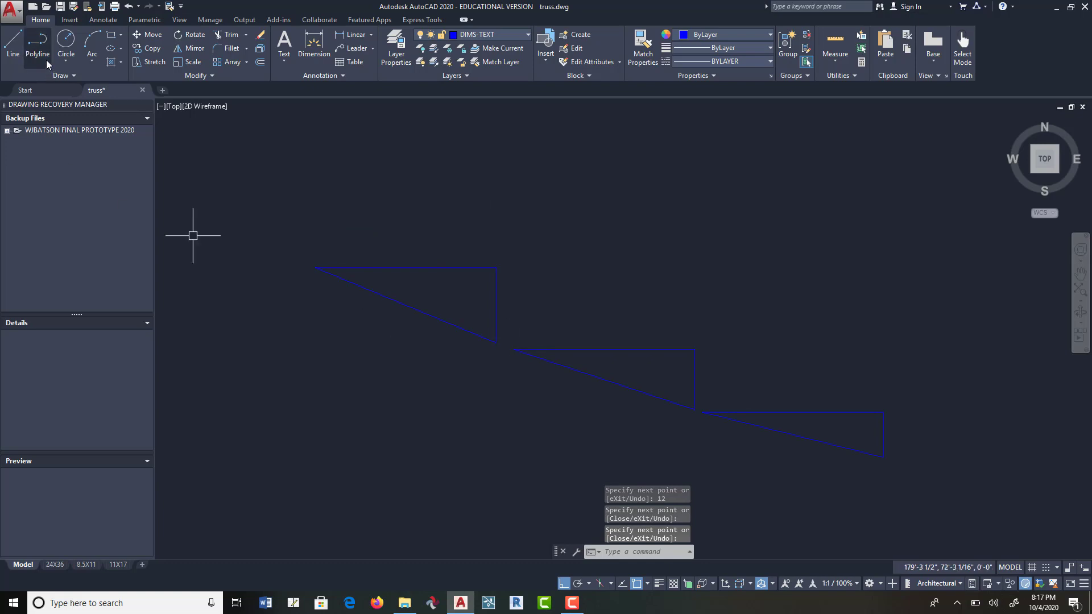
left_click(13, 40)
left_click(294, 245)
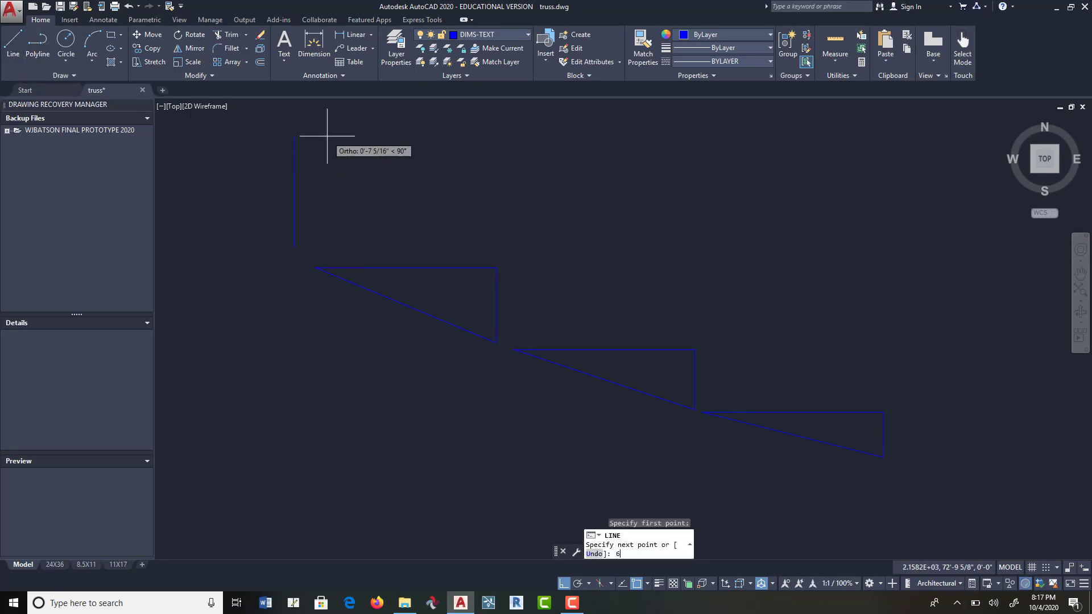
type("6")
key("Return")
middle_click_drag(236, 183, 653, 207)
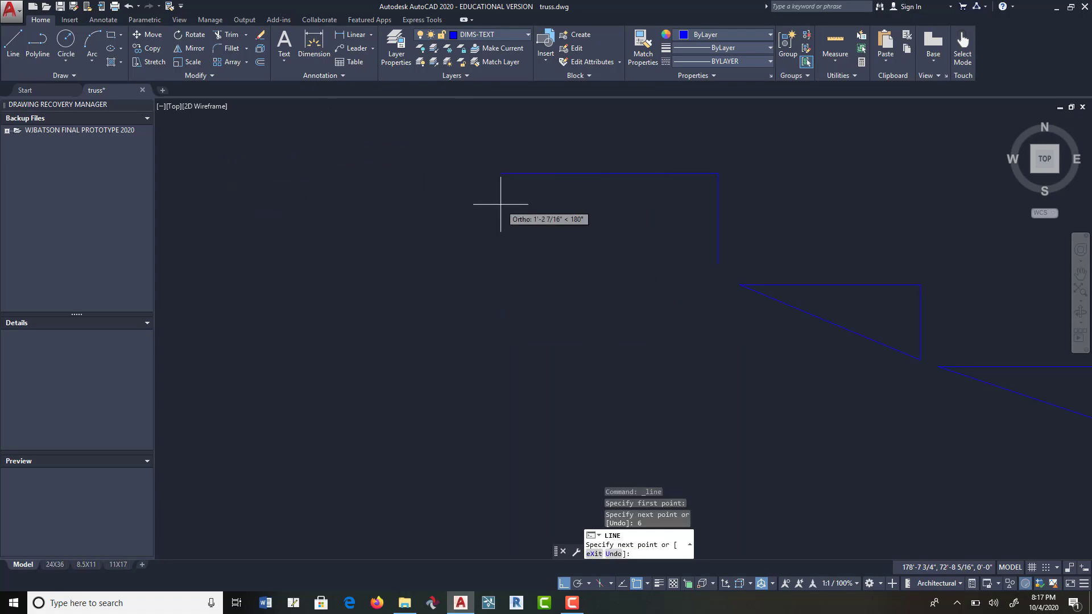
type("12")
key("Return")
type("c")
key("Return")
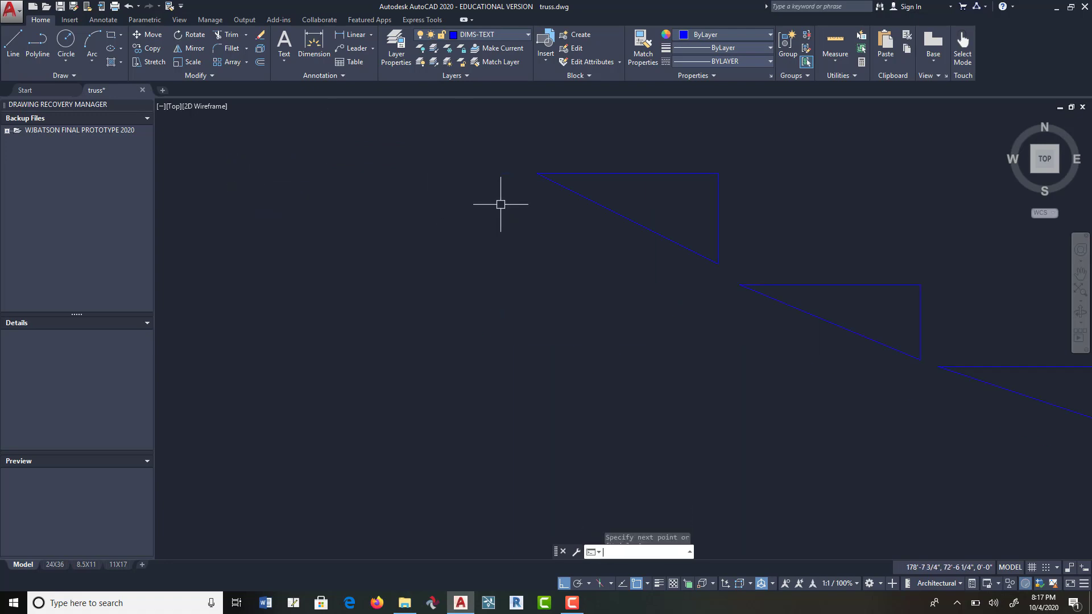
middle_click_drag(607, 214, 348, 207)
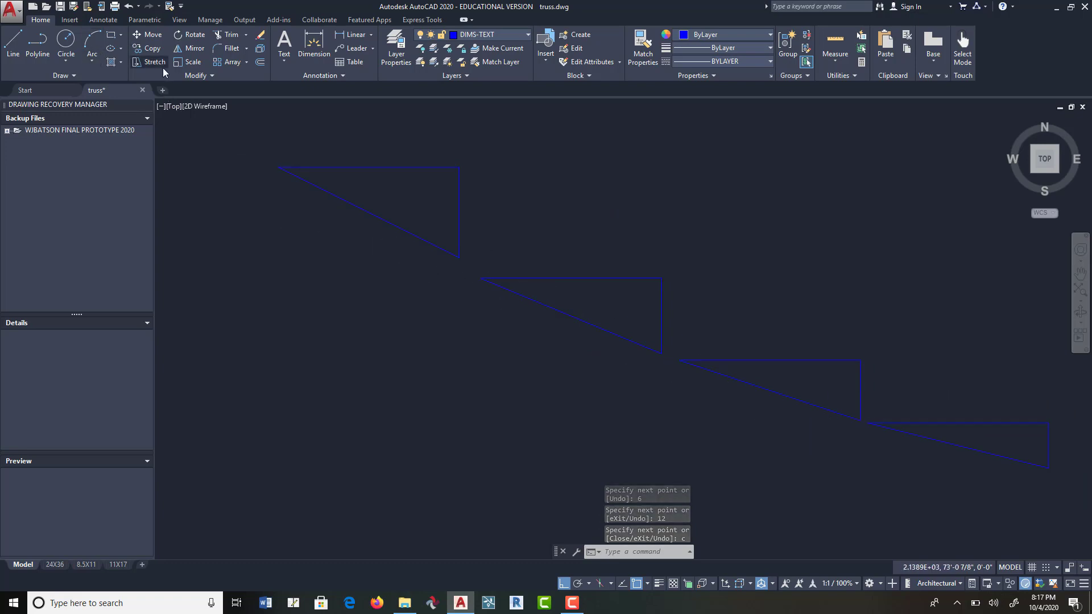
left_click(157, 49)
left_click(327, 194)
key("Return")
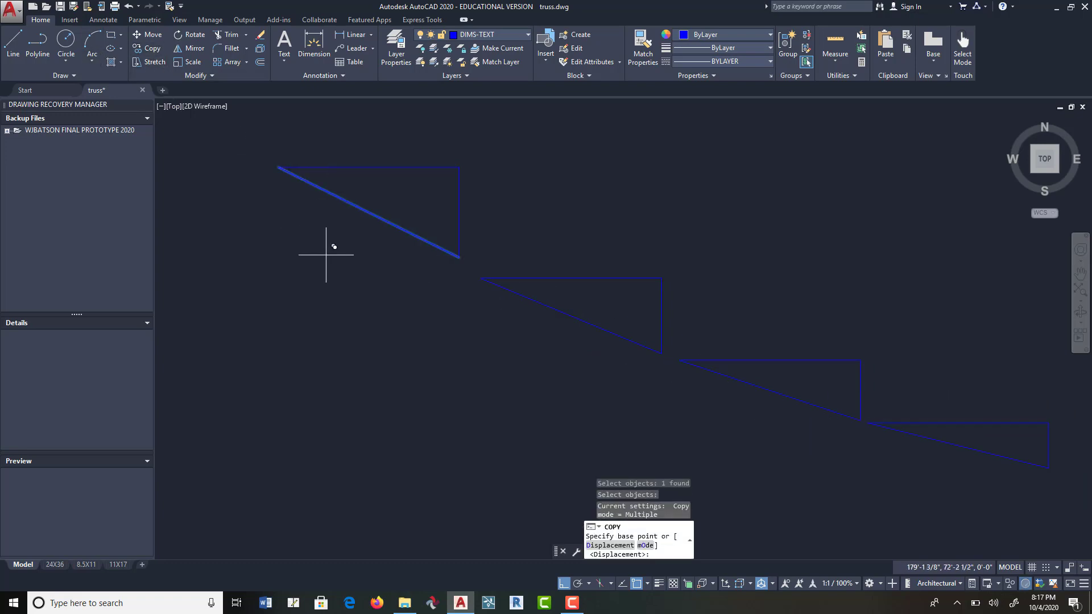
left_click(325, 255)
key("F8")
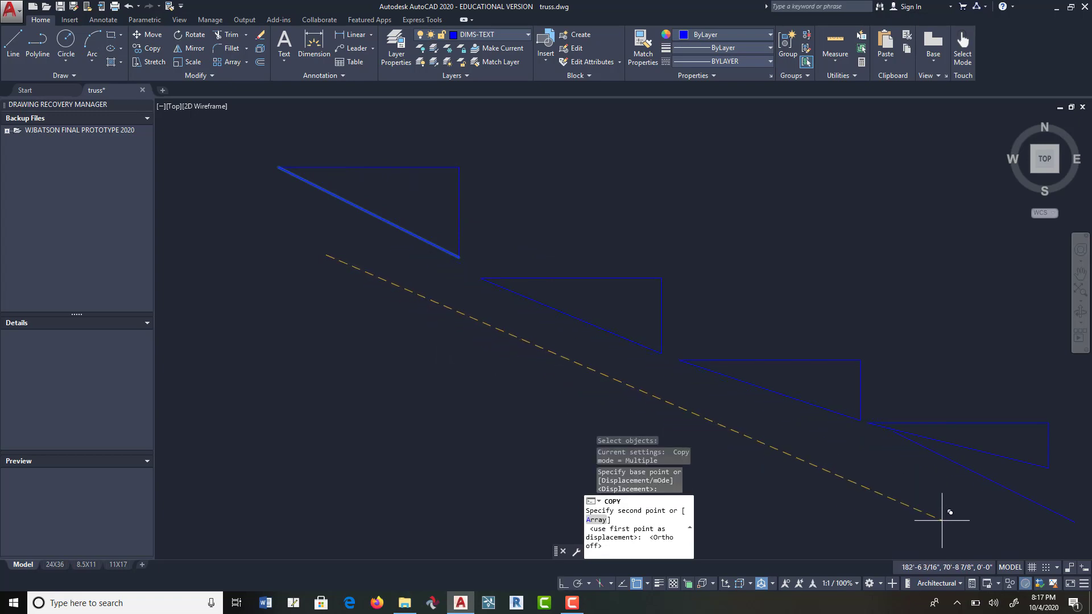
key("Escape")
Step: Move the large 12-over-X pitch triangle and its labels off the truss image, up beside the four slope triangles
scroll(347, 294, "down", 1)
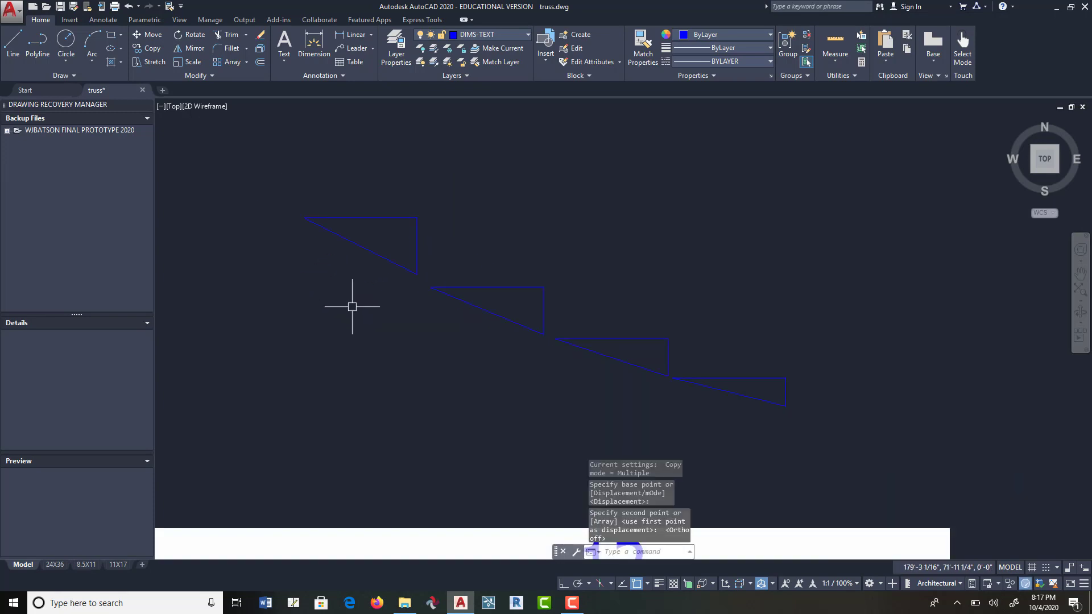
middle_click_drag(419, 340, 414, 276)
middle_click_drag(494, 304, 414, 286)
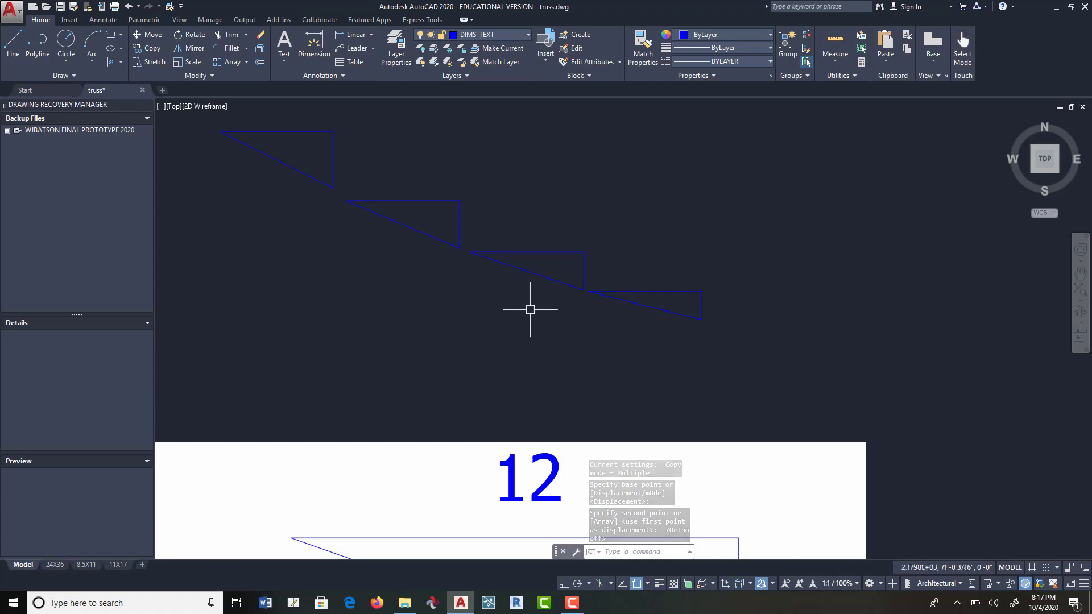
scroll(523, 312, "down", 2)
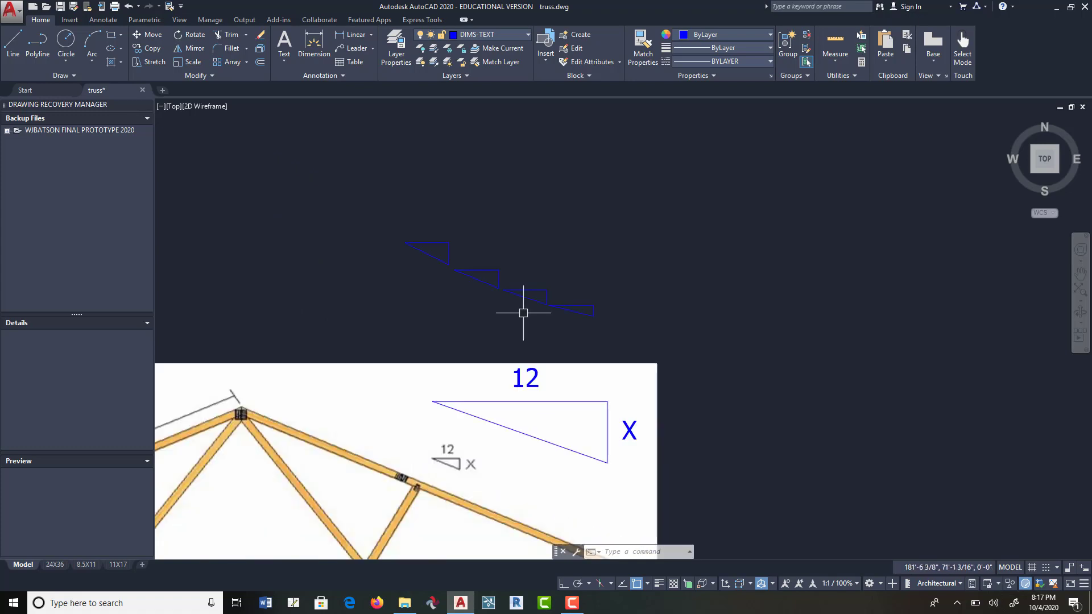
left_click(147, 34)
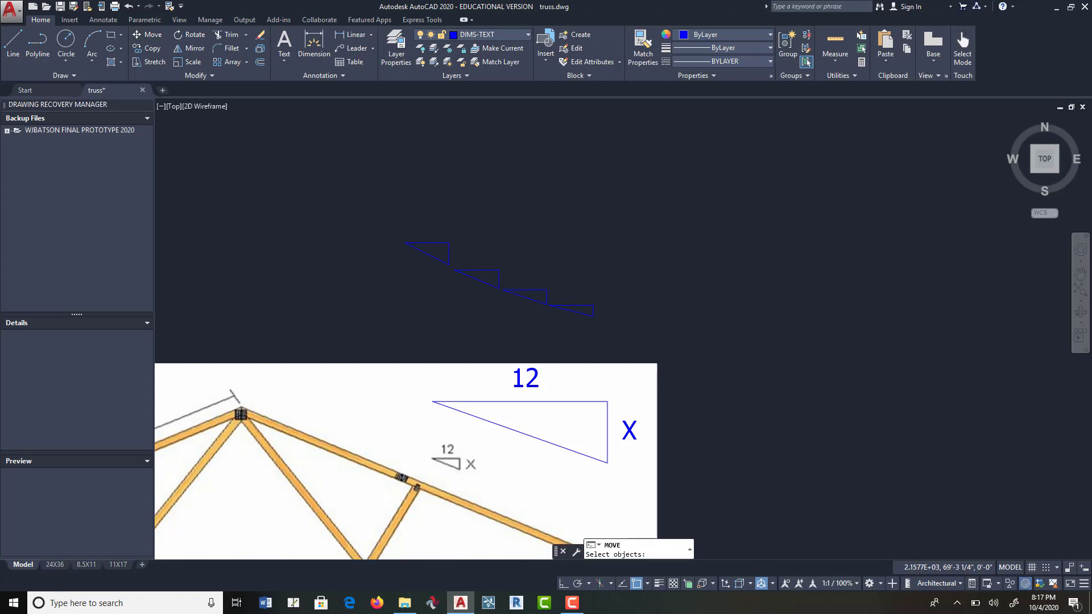
left_click(402, 486)
left_click(680, 345)
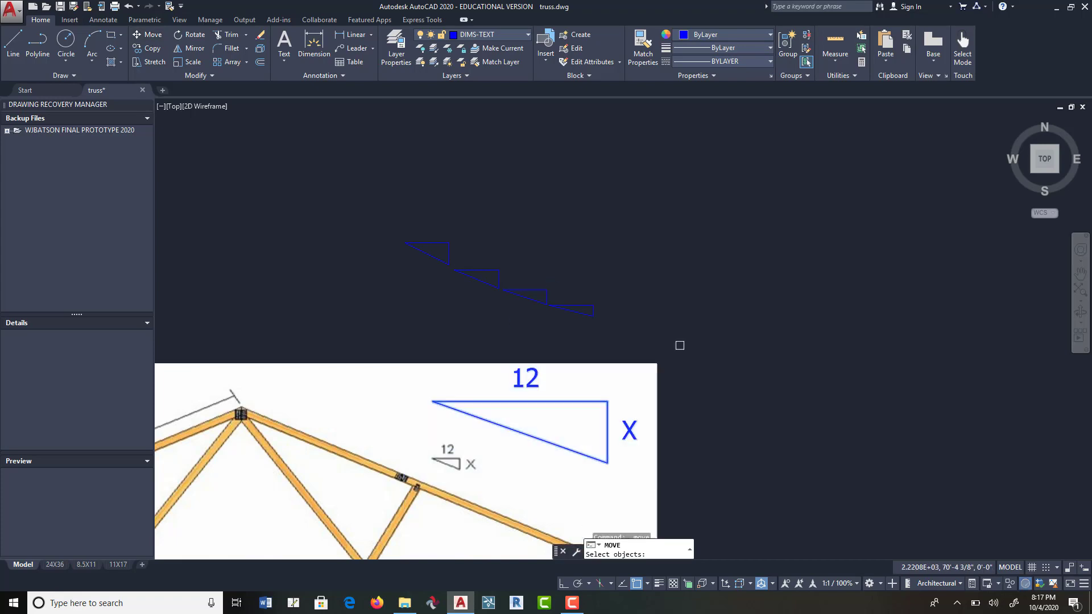
key("Return")
left_click(681, 343)
left_click(854, 187)
key("Return")
Step: Make OBJECT2 the current layer
scroll(813, 348, "down", 4)
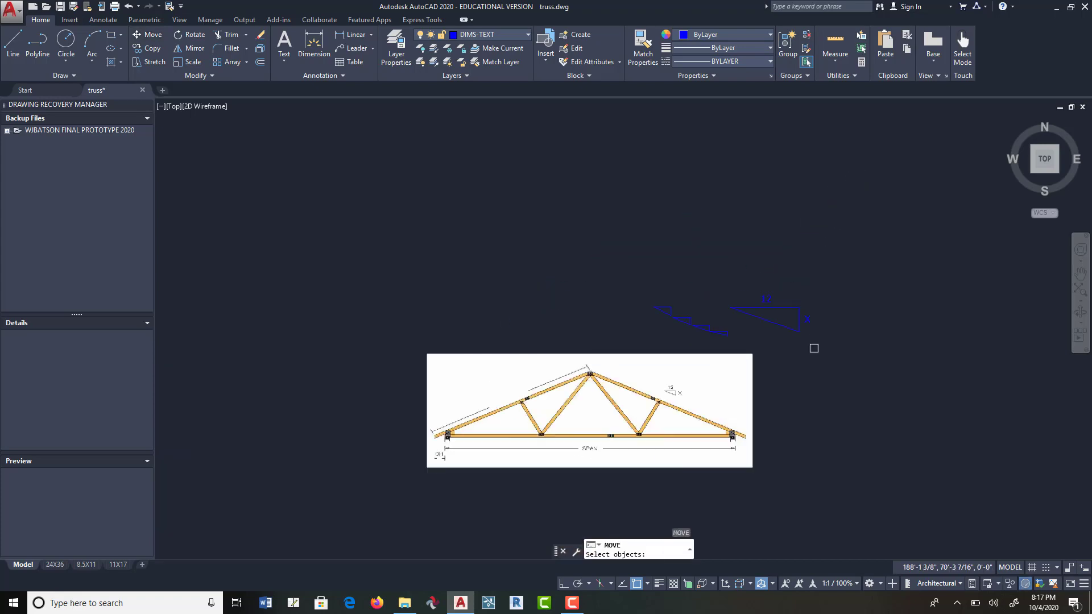
middle_click_drag(813, 348, 722, 200)
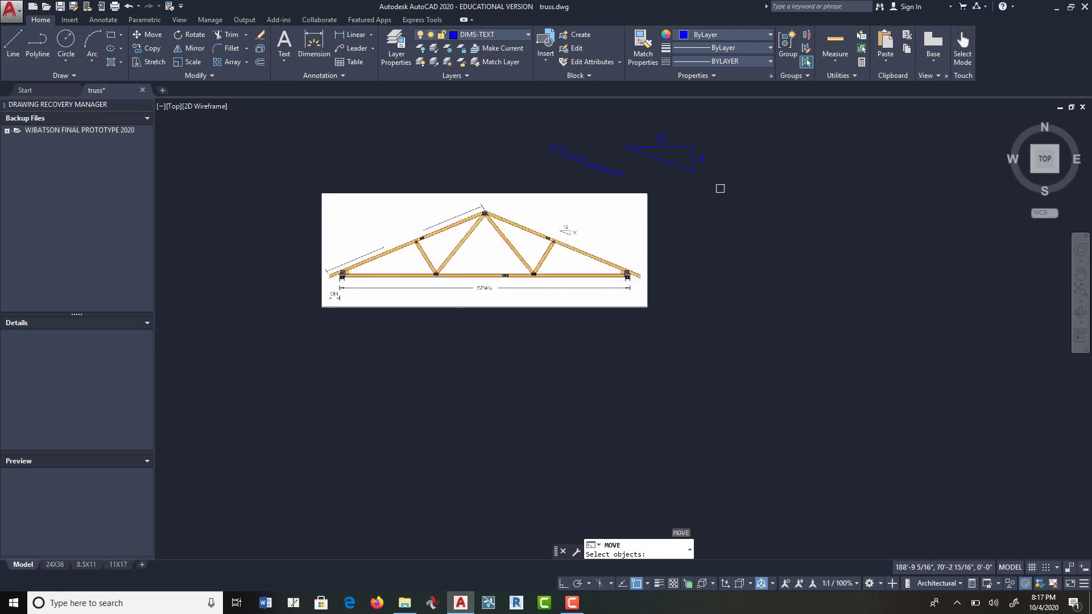
scroll(538, 256, "up", 4)
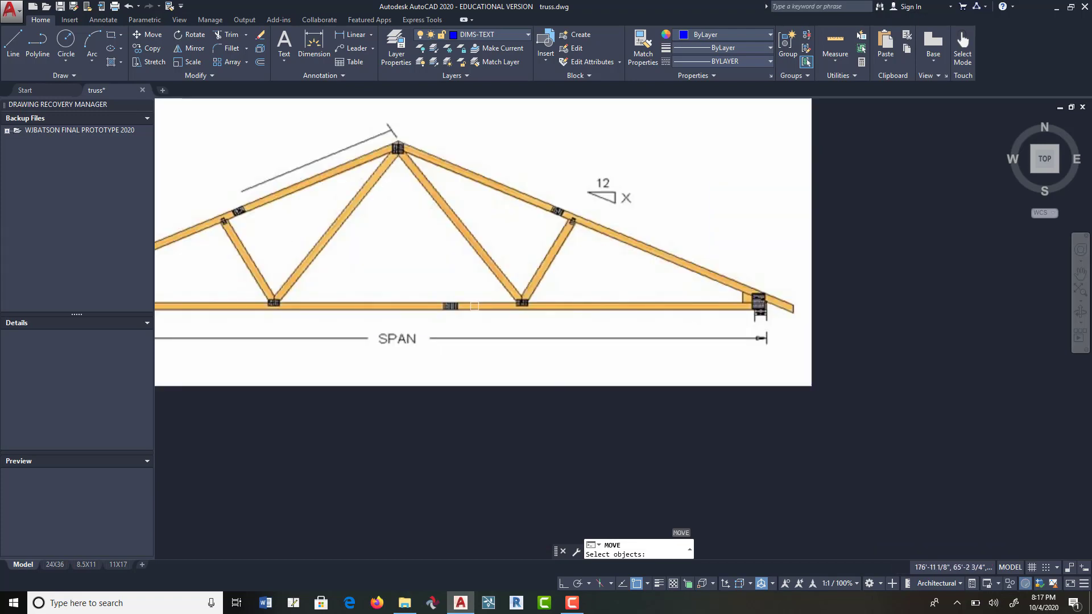
scroll(471, 306, "down", 4)
mouse_move(532, 539)
middle_mouse_down()
mouse_move(617, 330)
mouse_move(622, 383)
middle_mouse_up()
scroll(608, 323, "up", 3)
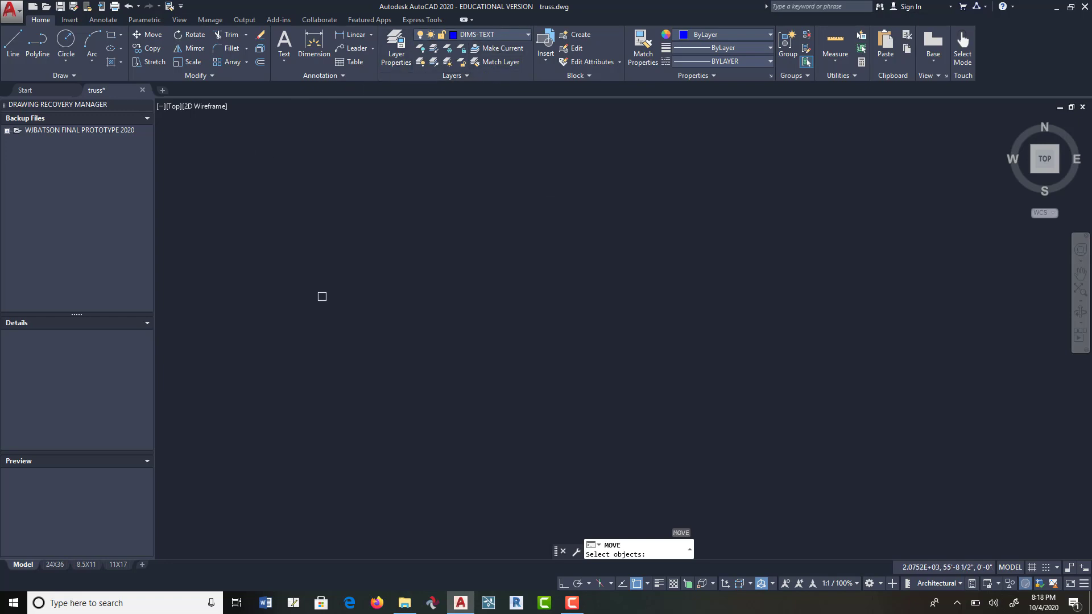
left_click(514, 34)
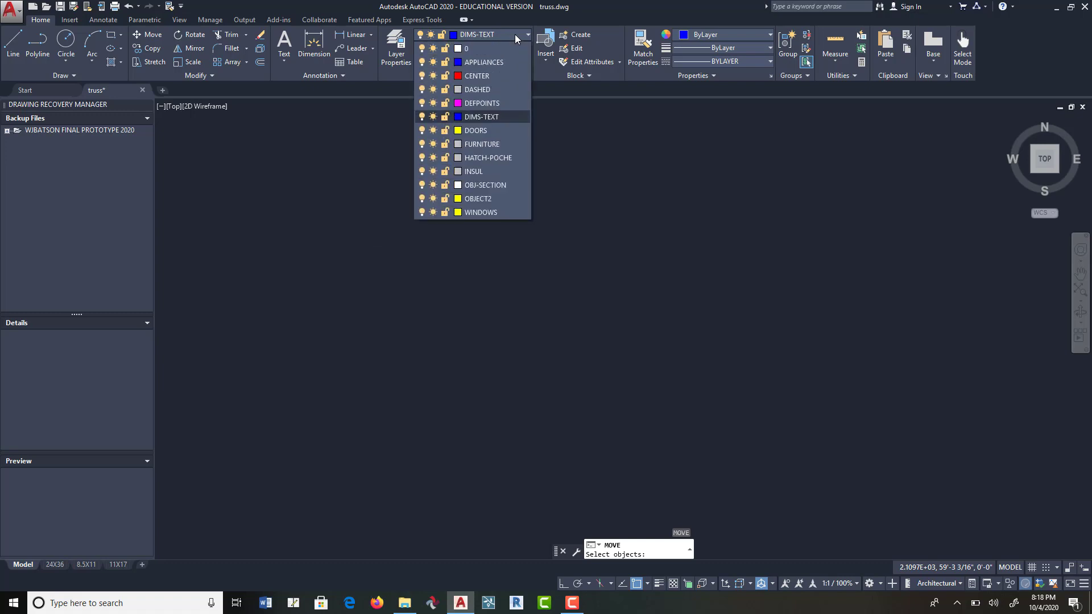
left_click(453, 197)
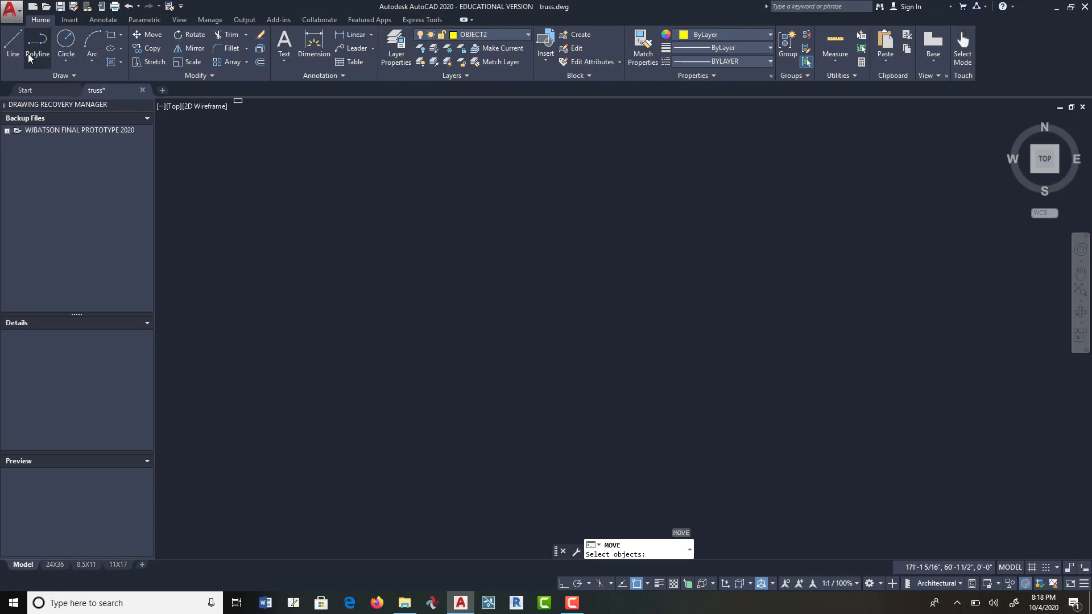
Step: With Ortho on, draw a 24' horizontal line below and to the right of the truss image
left_click(12, 41)
left_click(447, 357)
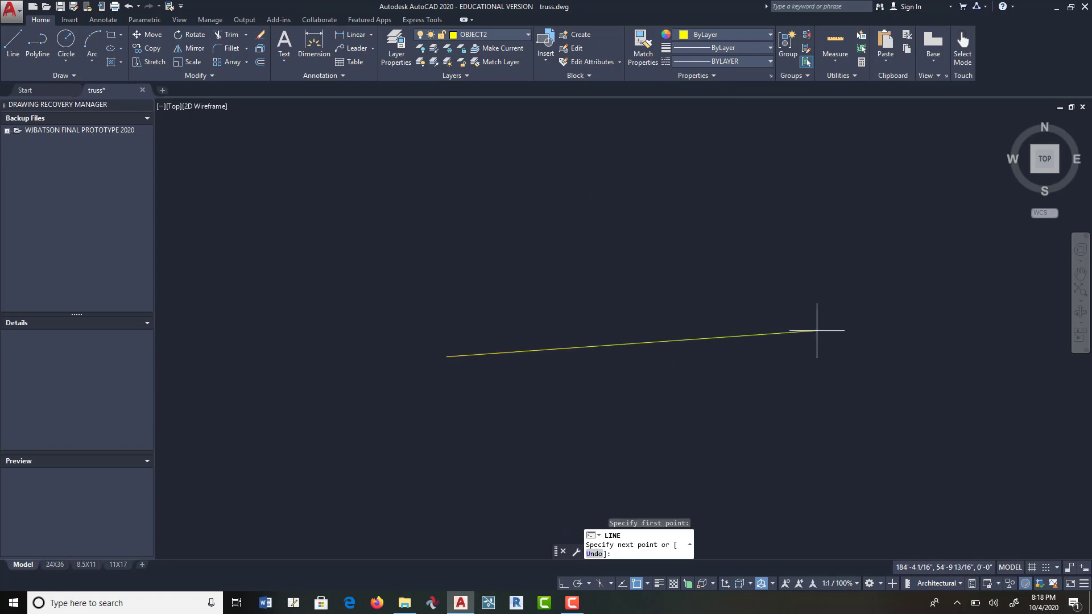
key("F8")
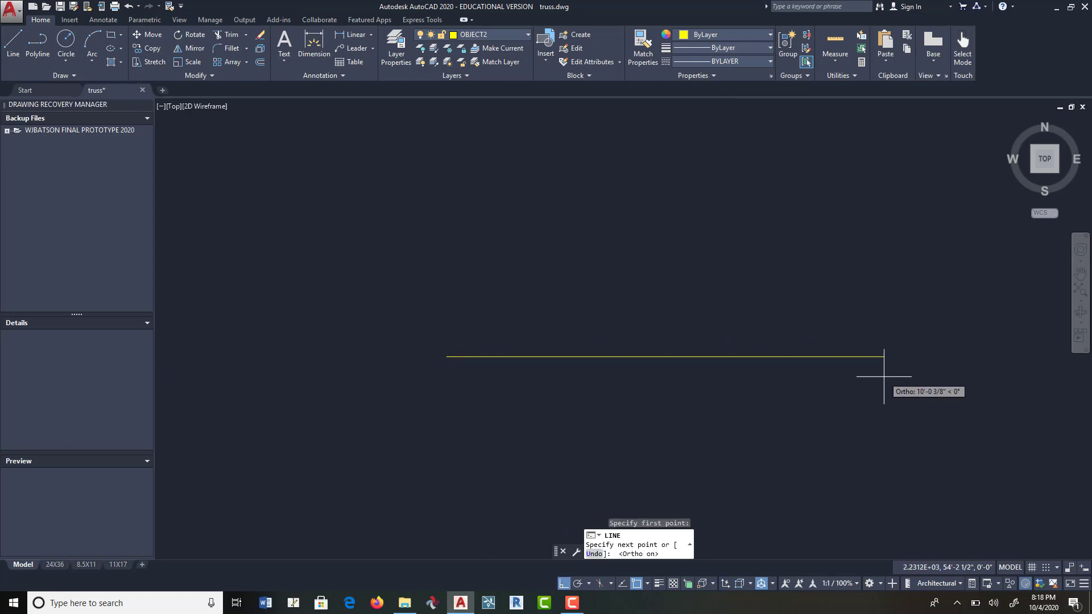
type("24'")
key("Return")
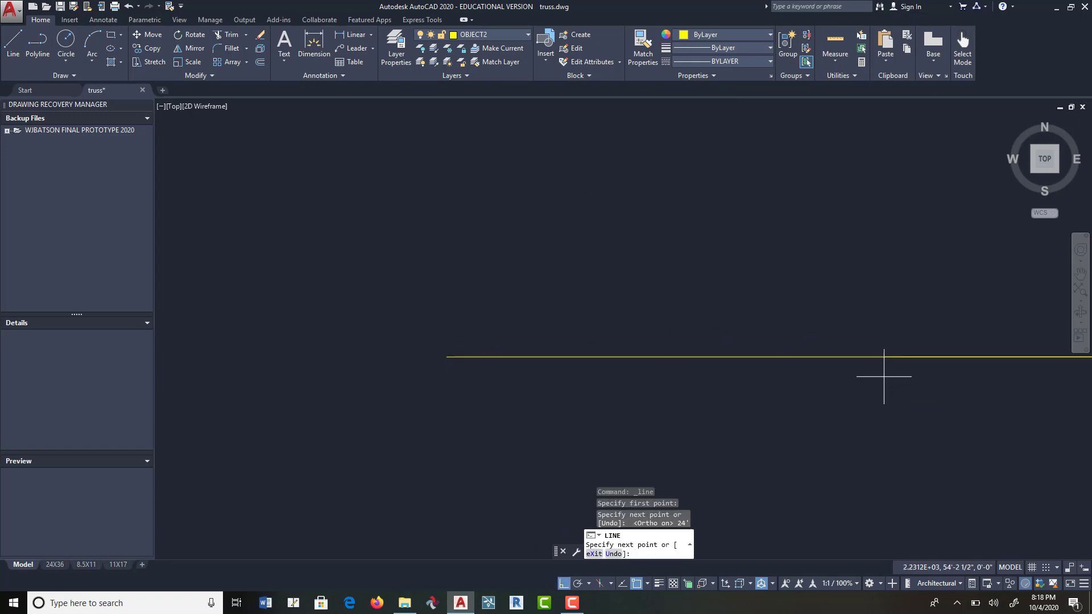
scroll(813, 348, "down", 4)
middle_click_drag(799, 350, 659, 408)
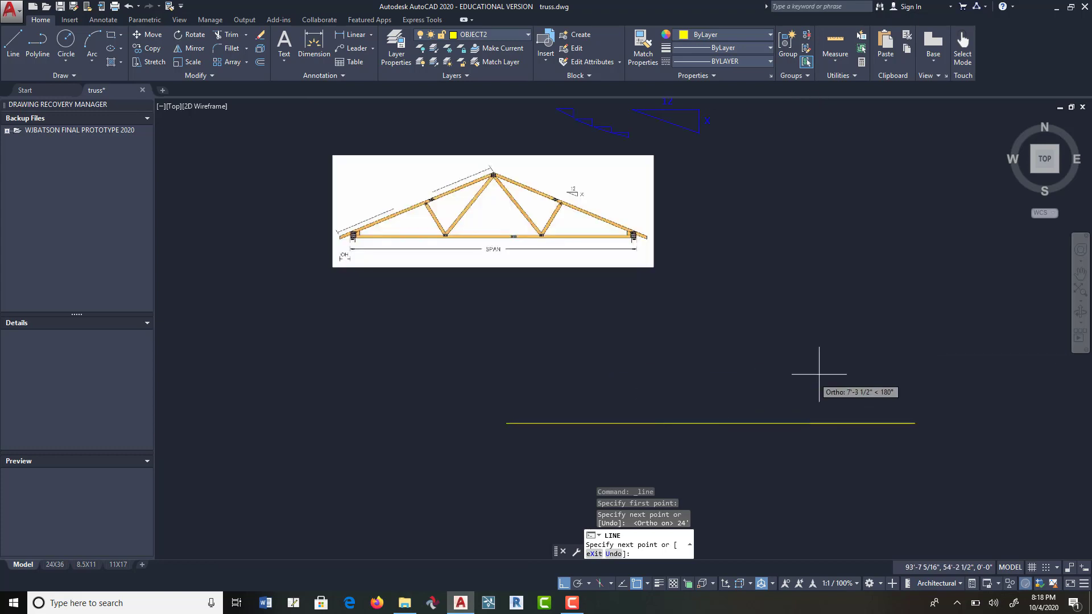
key("Return")
Step: With Ortho off, move the truss image, pitch triangles and horizontal line together up and to the right, away from the building drawings
mouse_move(800, 371)
middle_mouse_down()
mouse_move(714, 317)
mouse_move(677, 232)
mouse_move(619, 383)
middle_mouse_up()
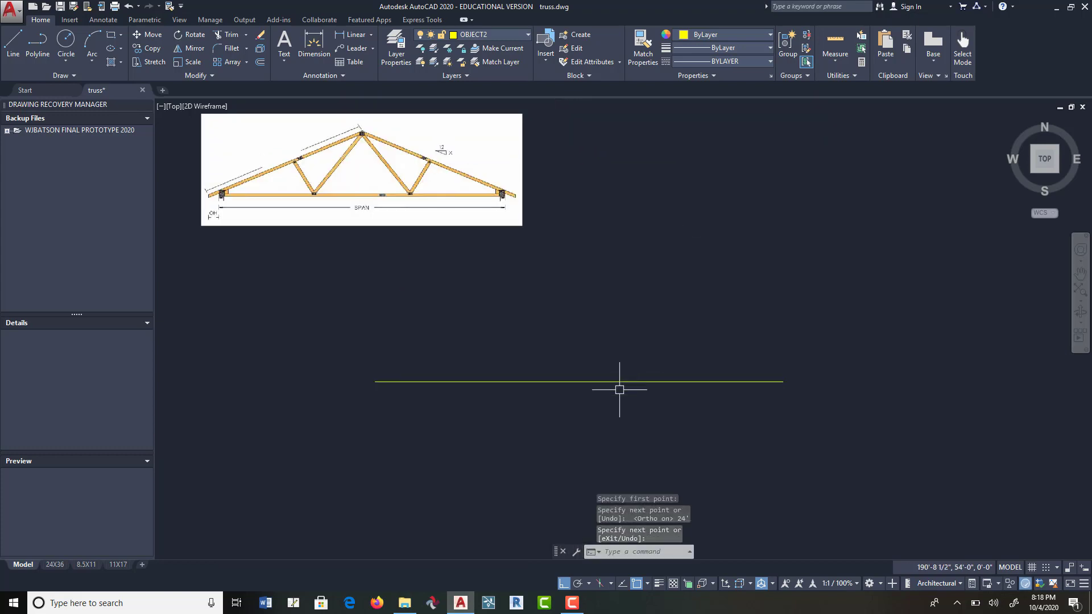
scroll(620, 375, "down", 2)
left_click(153, 35)
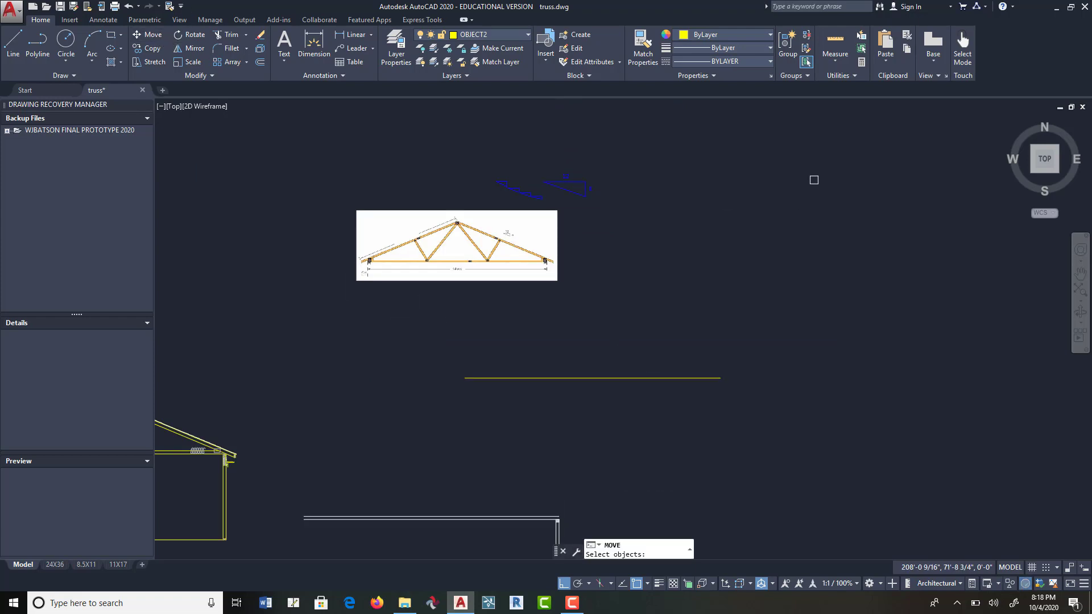
left_click(830, 134)
left_click(282, 469)
key("Return")
left_click(327, 432)
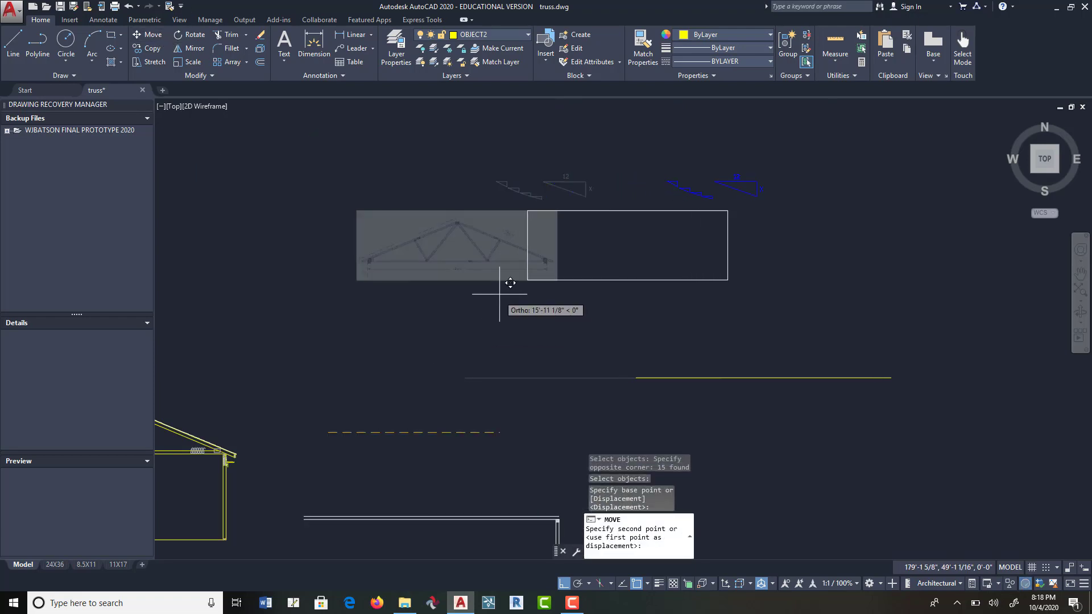
key("F8")
left_click(515, 253)
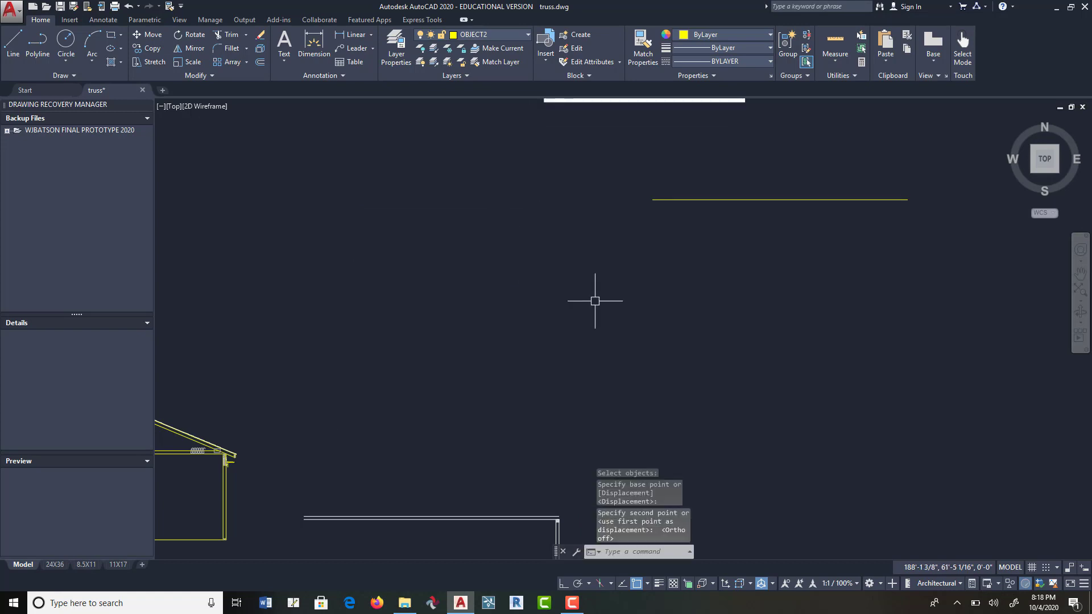
Step: Move the 24' horizontal line farther down from the truss image and slightly to the right
middle_click_drag(795, 282, 624, 436)
scroll(649, 361, "up", 4)
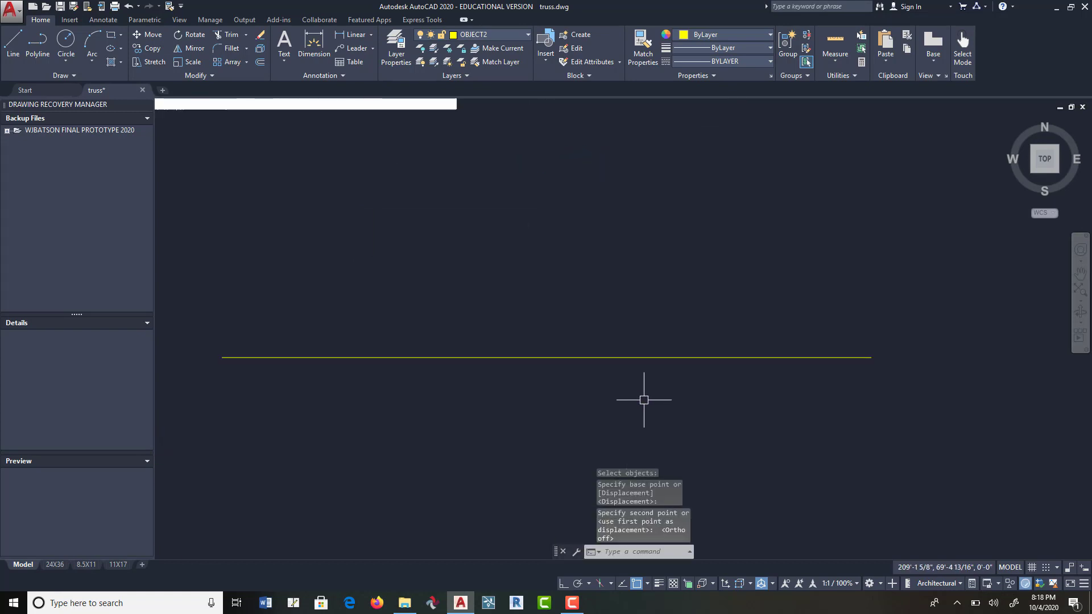
middle_click_drag(644, 414, 667, 394)
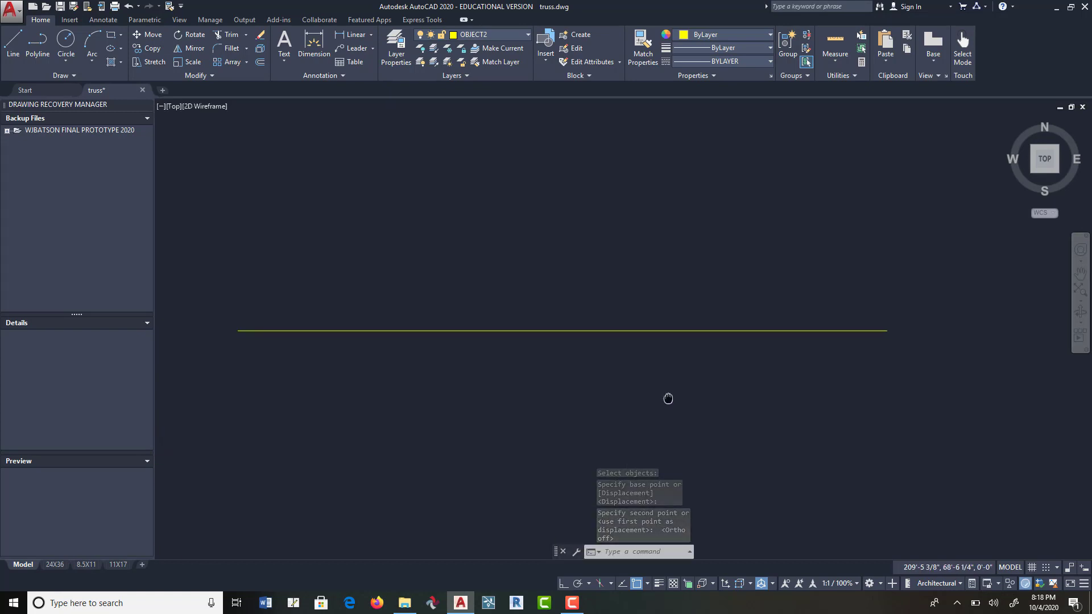
key("space")
left_click(858, 263)
left_click(809, 353)
key("space")
left_click(812, 354)
left_click(852, 461)
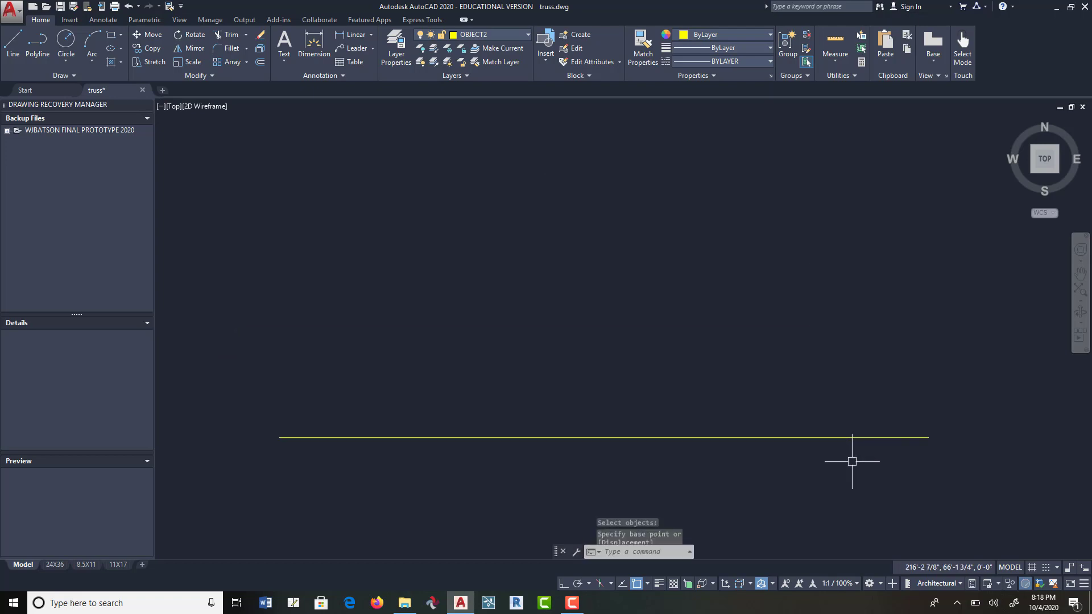
key("space")
Step: Examine the truss image's chords, web members, connector plates, heel bearing and overhang, and the pitch symbol
middle_click_drag(803, 425, 764, 372)
middle_click_drag(646, 367, 698, 327)
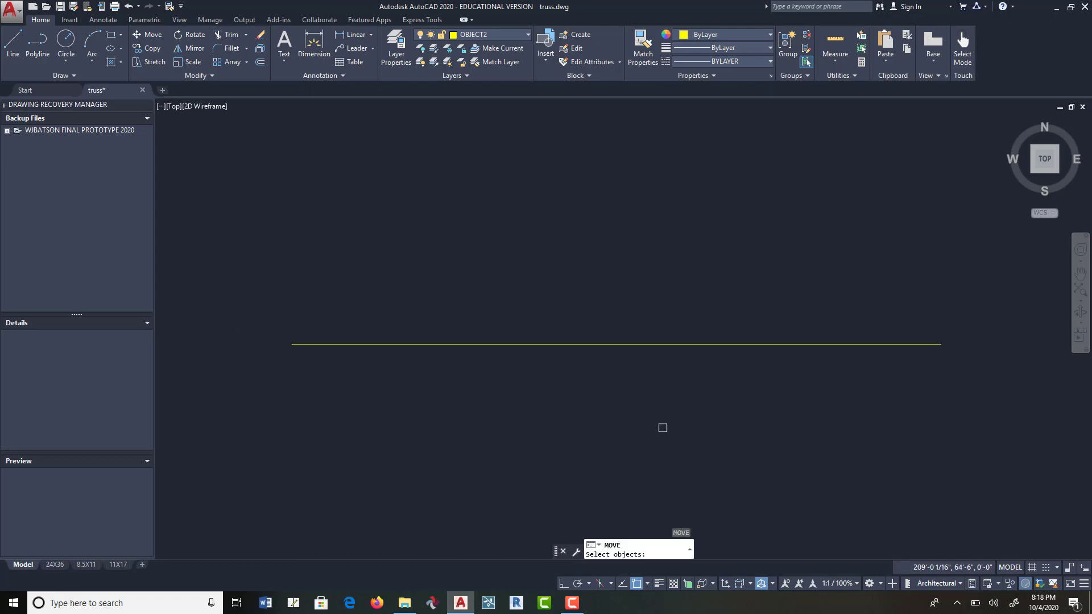
scroll(583, 183, "down", 1)
middle_click_drag(583, 184, 682, 393)
scroll(496, 200, "up", 3)
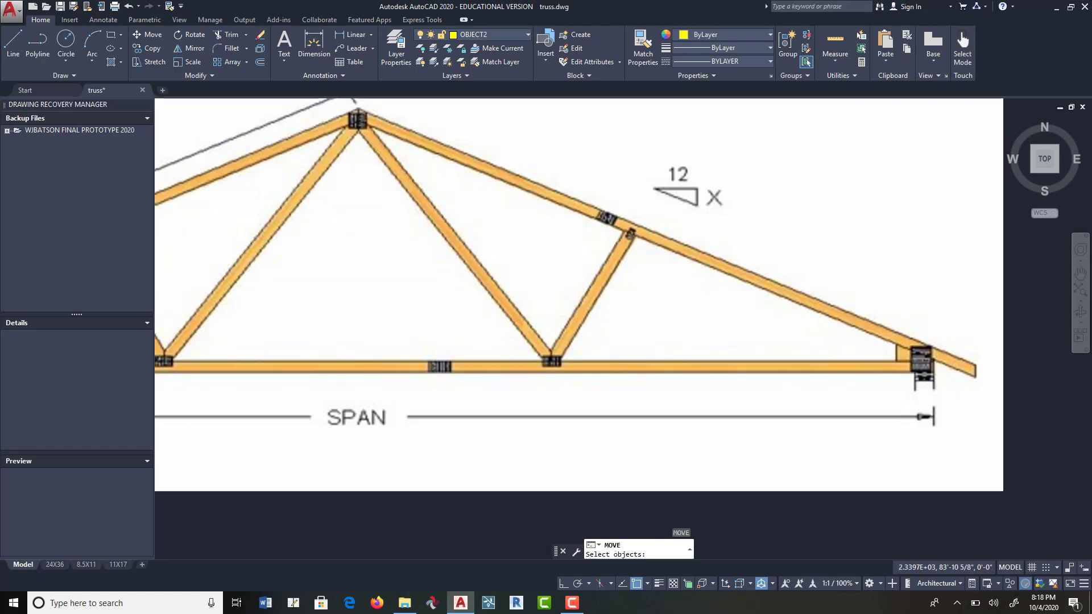
middle_click_drag(528, 299, 709, 327)
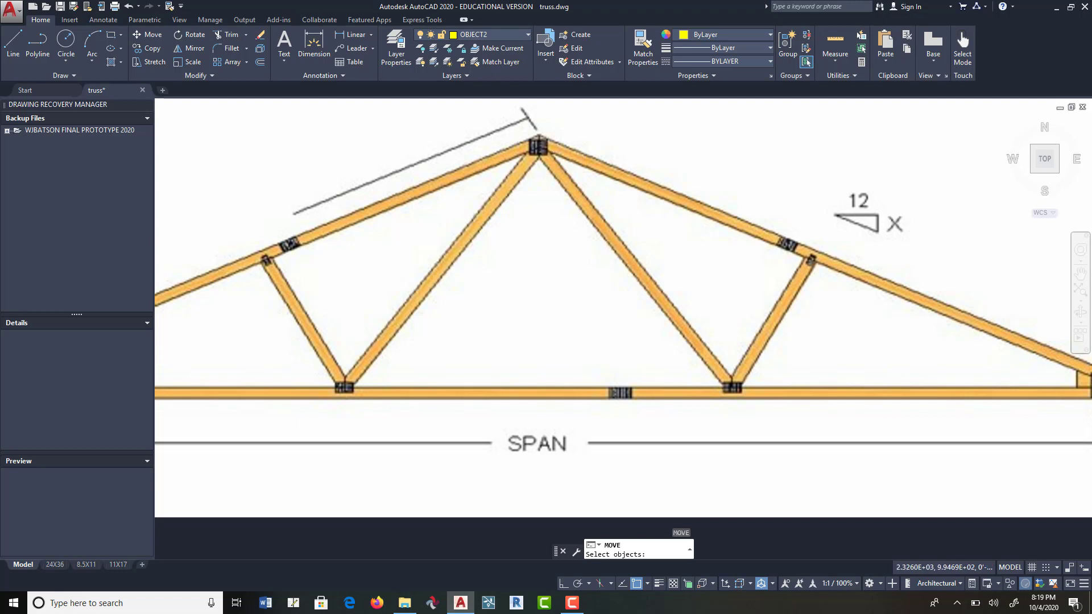
mouse_move(680, 387)
middle_mouse_down()
mouse_move(729, 310)
mouse_move(633, 358)
middle_mouse_up()
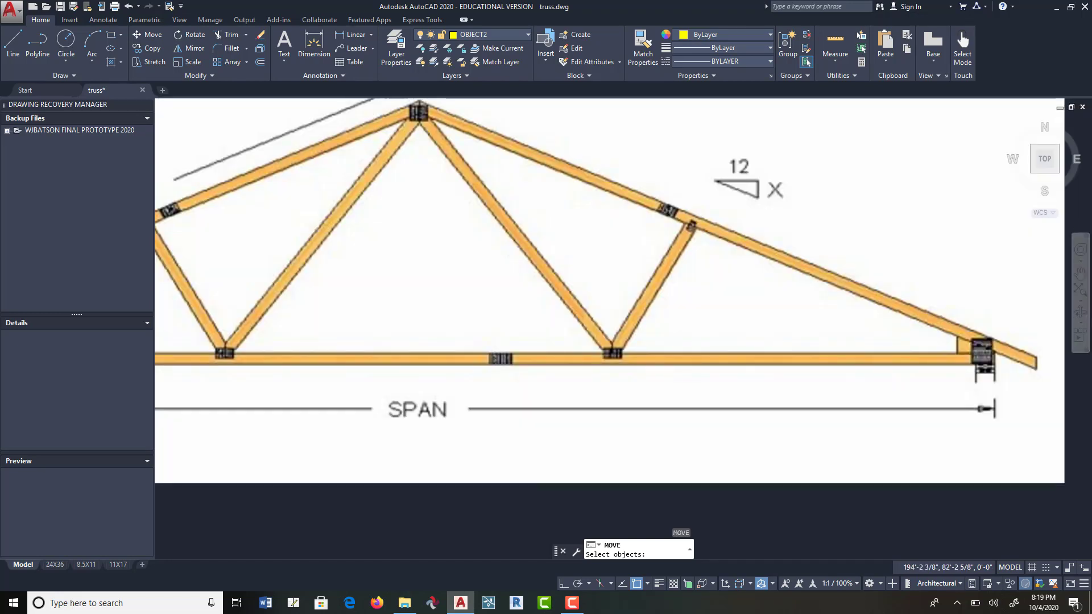
scroll(503, 357, "up", 2)
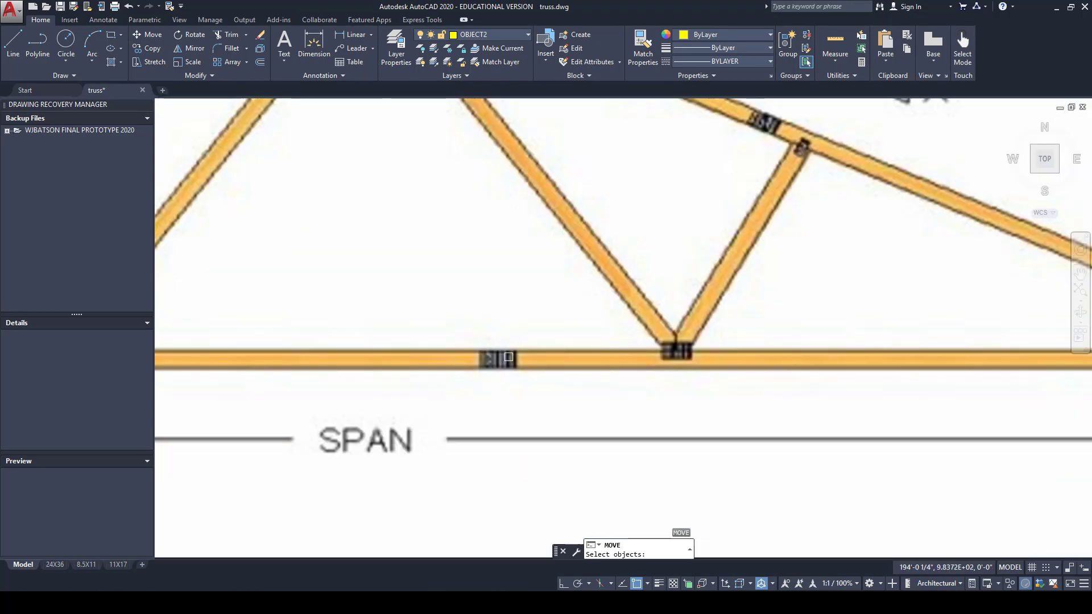
scroll(509, 358, "down", 4)
scroll(518, 357, "down", 2)
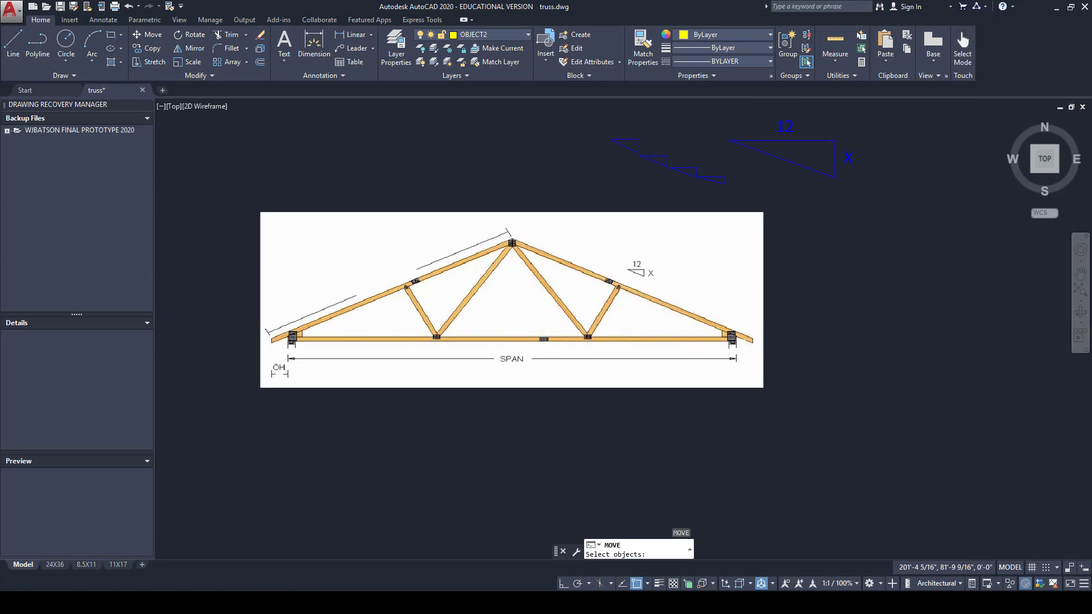
scroll(549, 345, "up", 8)
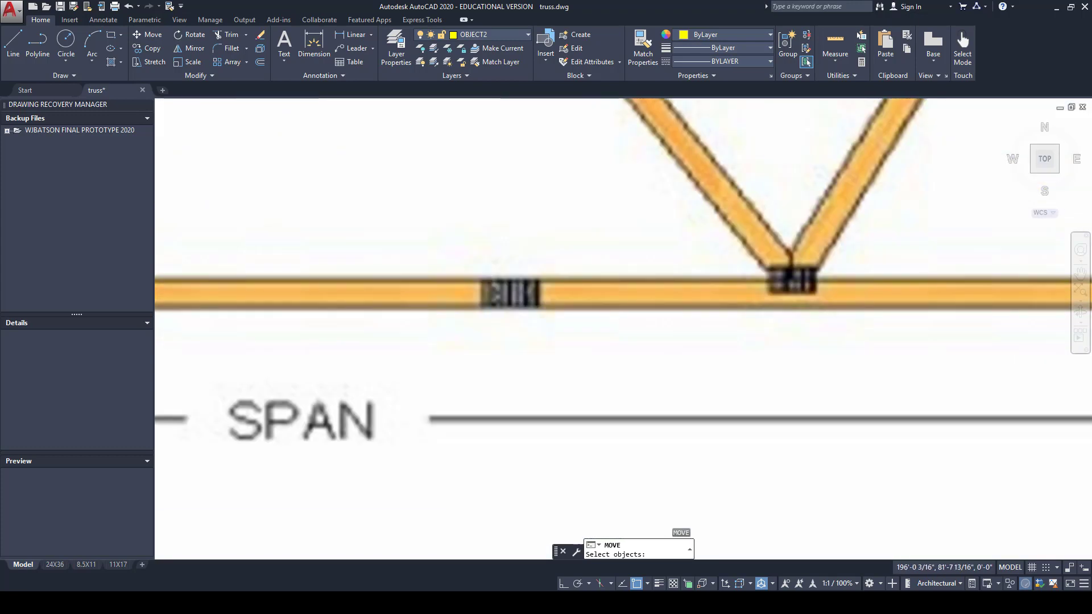
scroll(630, 403, "down", 4)
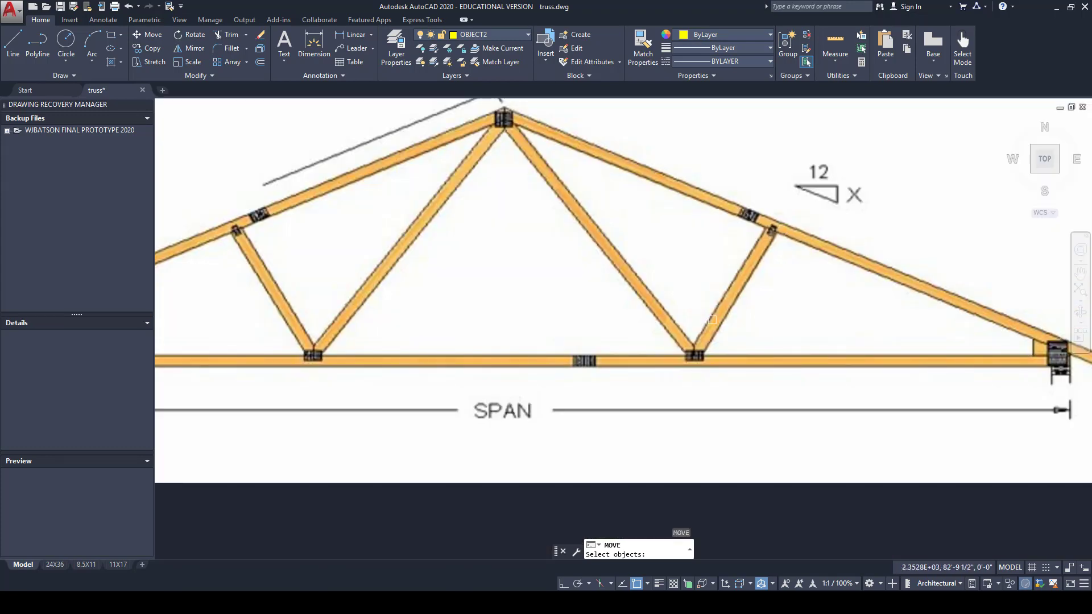
scroll(688, 325, "up", 4)
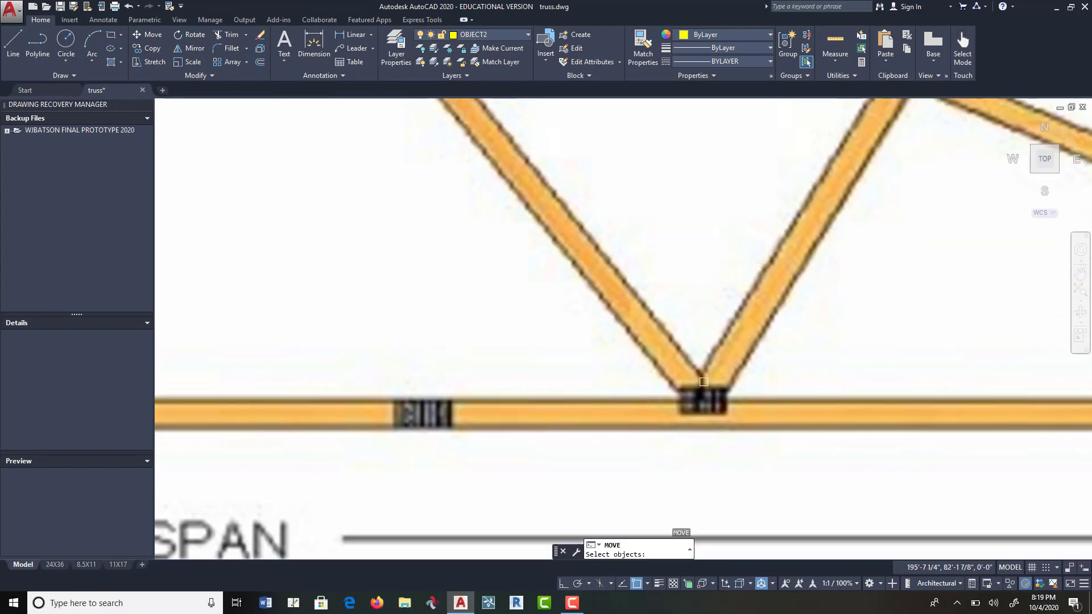
scroll(582, 326, "down", 5)
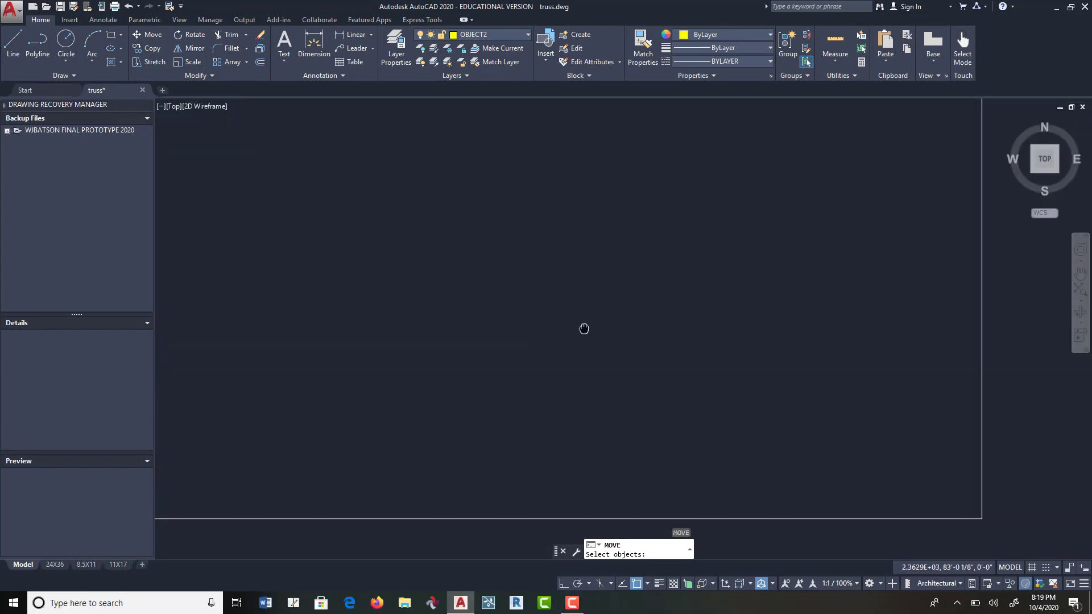
scroll(821, 385, "up", 5)
scroll(821, 385, "down", 2)
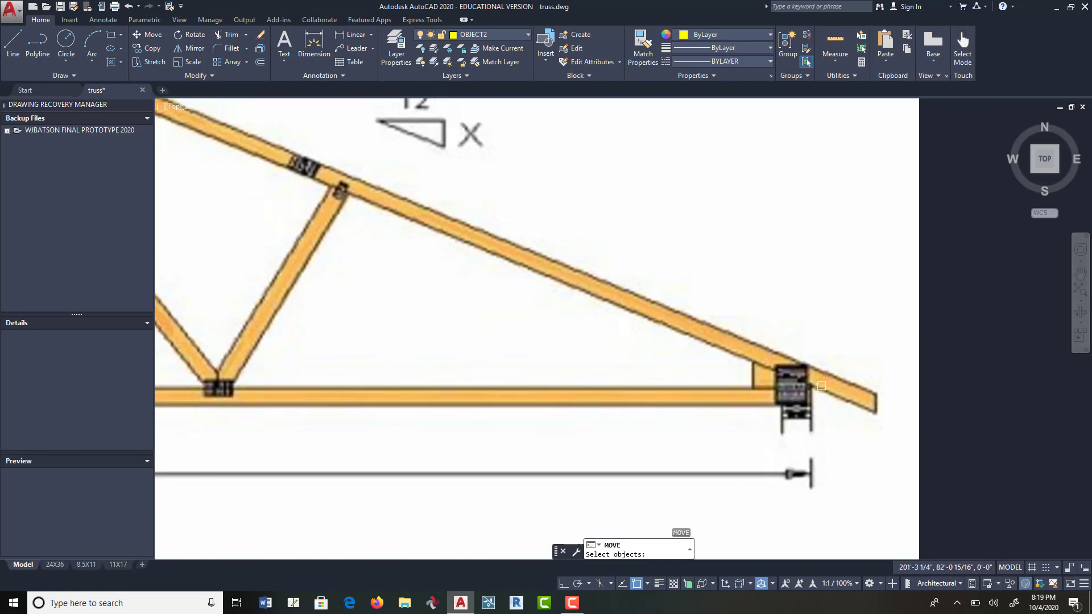
scroll(817, 406, "up", 4)
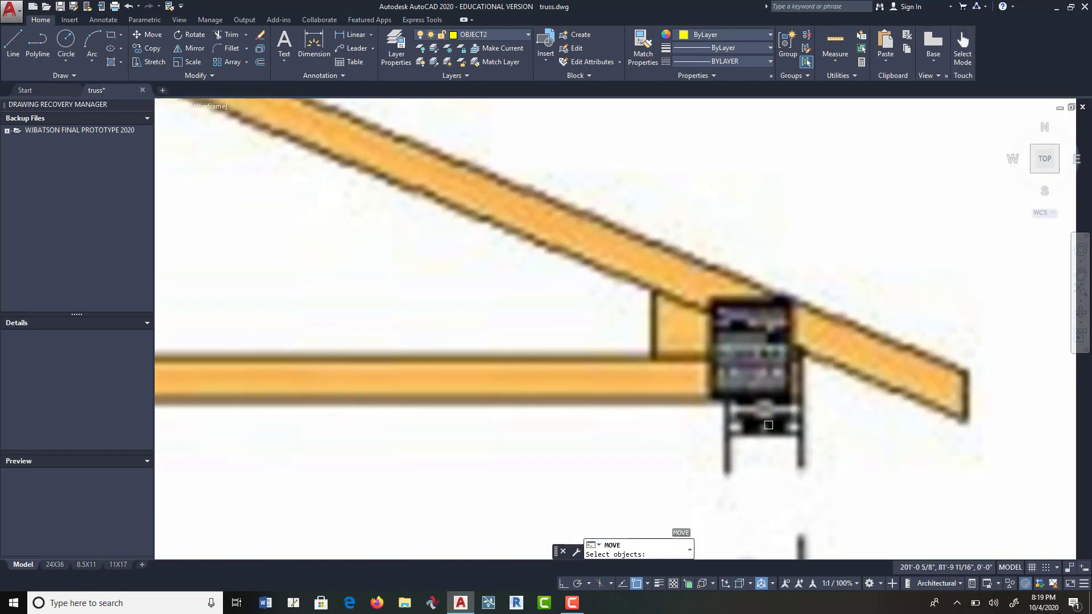
scroll(769, 425, "down", 4)
scroll(858, 394, "up", 2)
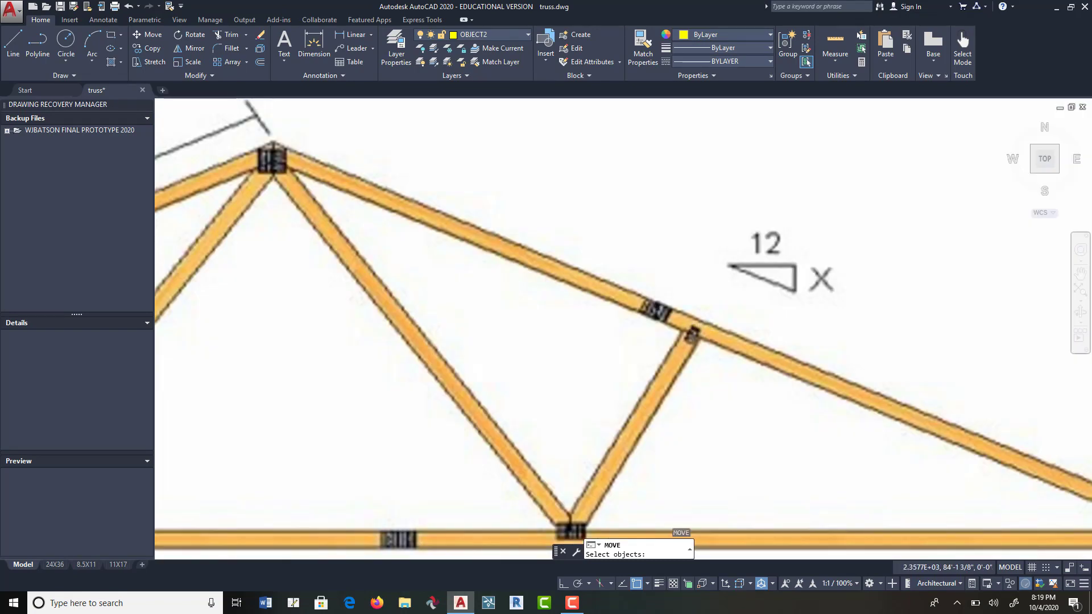
Step: Offset the 24' horizontal line upward by 3.5" to form the bottom chord's second edge
scroll(664, 310, "down", 3)
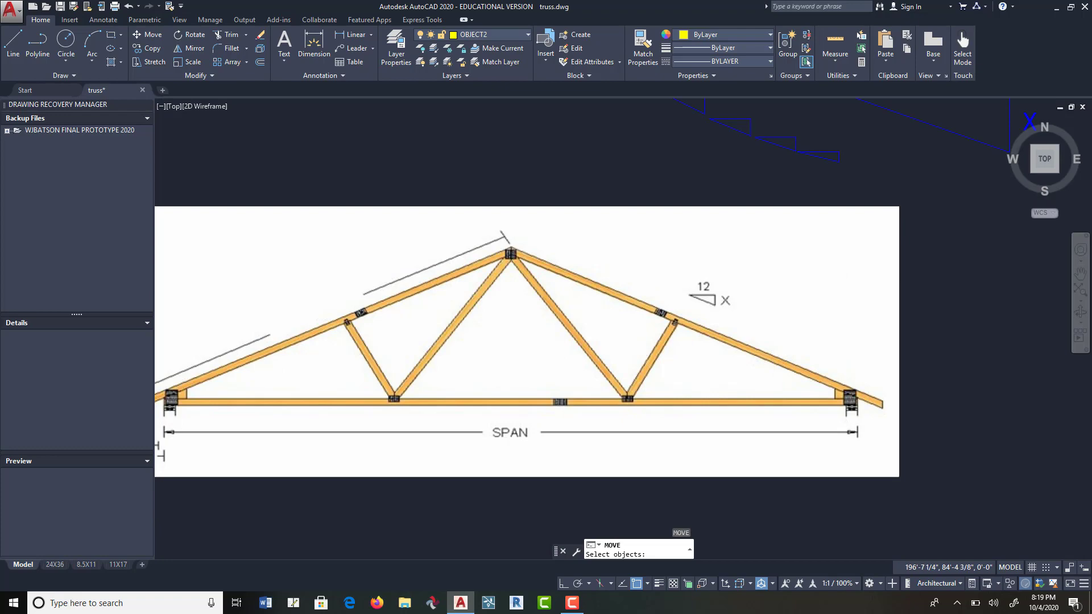
scroll(508, 254, "up", 5)
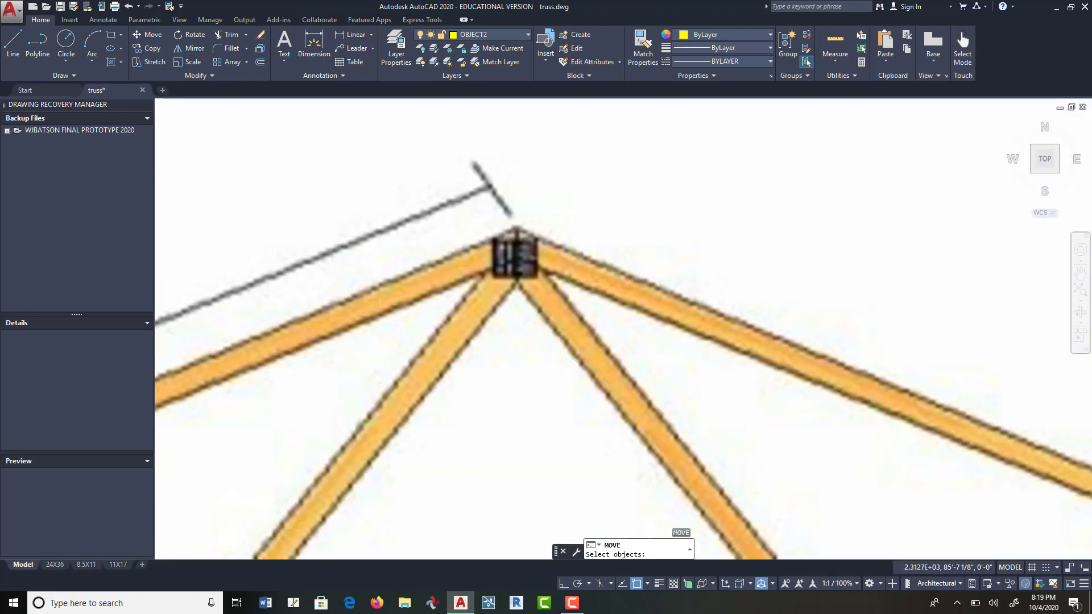
scroll(509, 254, "down", 5)
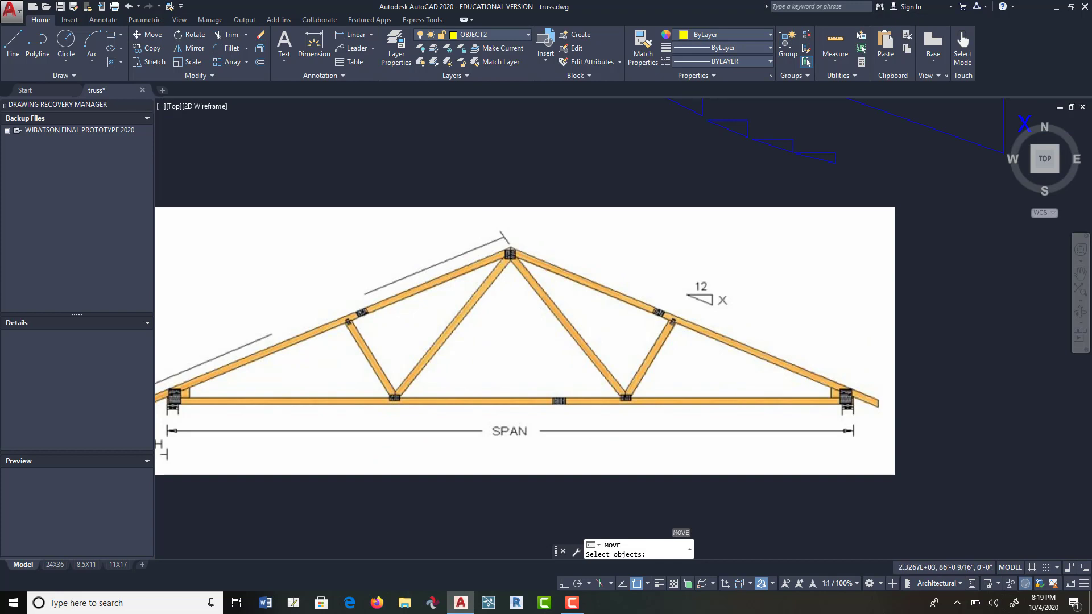
scroll(594, 285, "down", 4)
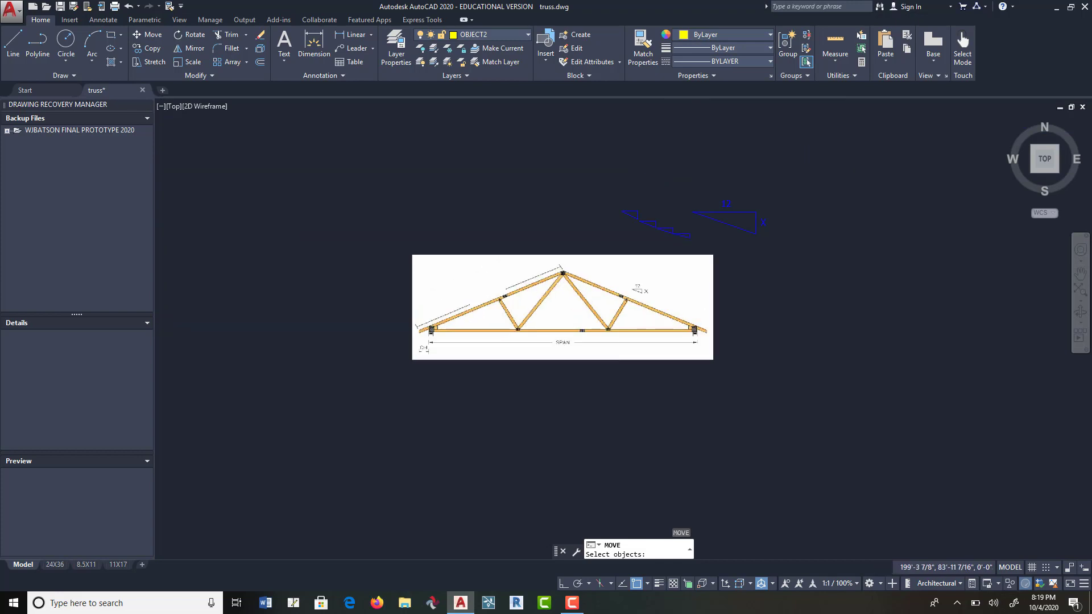
scroll(669, 284, "down", 2)
middle_click_drag(687, 449, 633, 348)
scroll(688, 339, "up", 5)
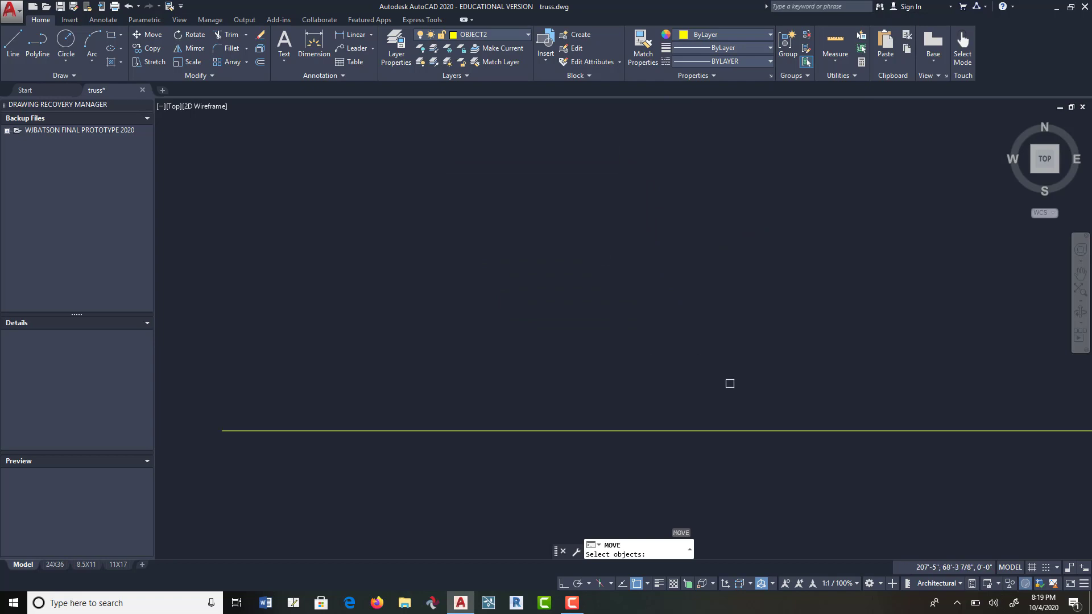
middle_click_drag(762, 388, 653, 337)
scroll(655, 341, "down", 2)
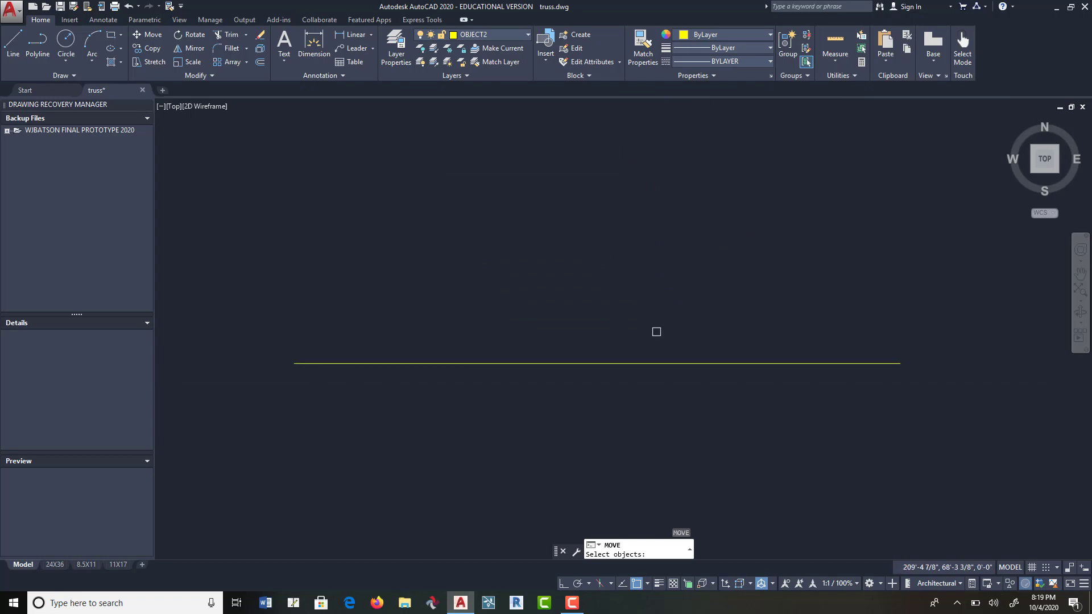
left_click(260, 62)
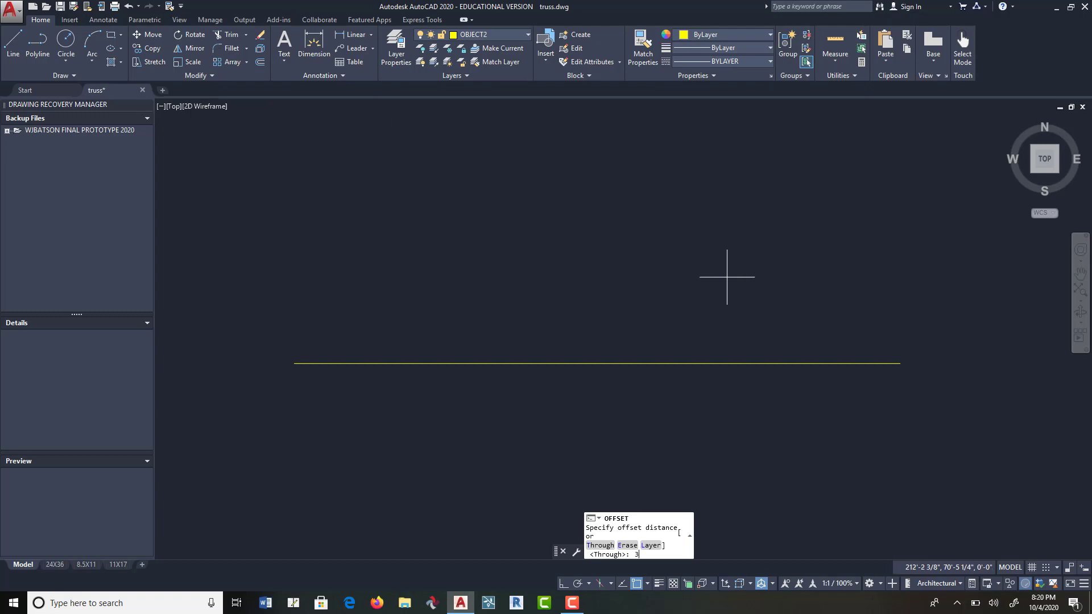
key("Return")
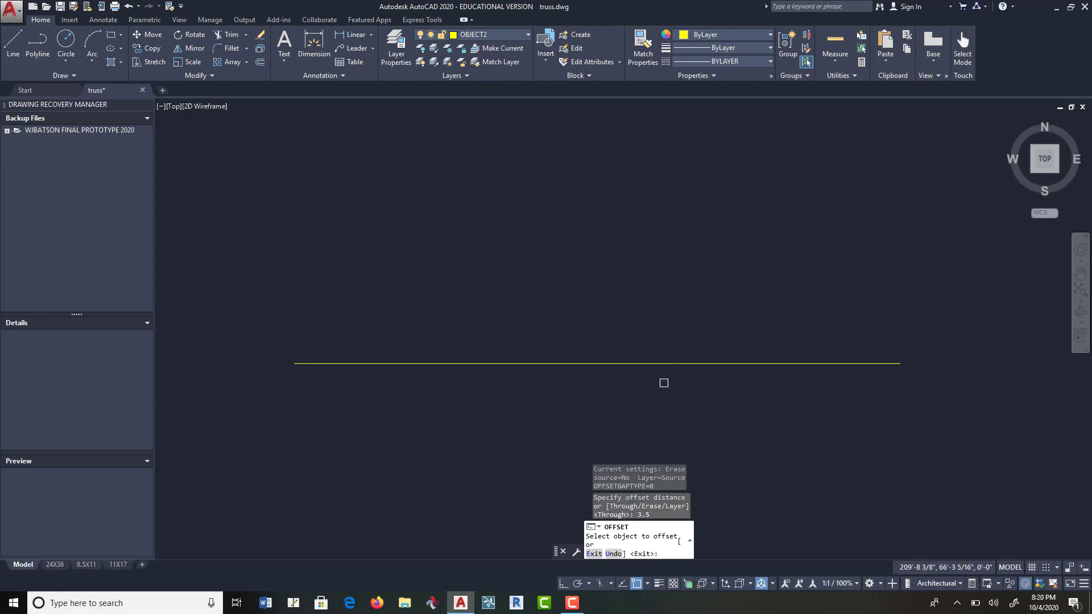
left_click(665, 364)
left_click(673, 302)
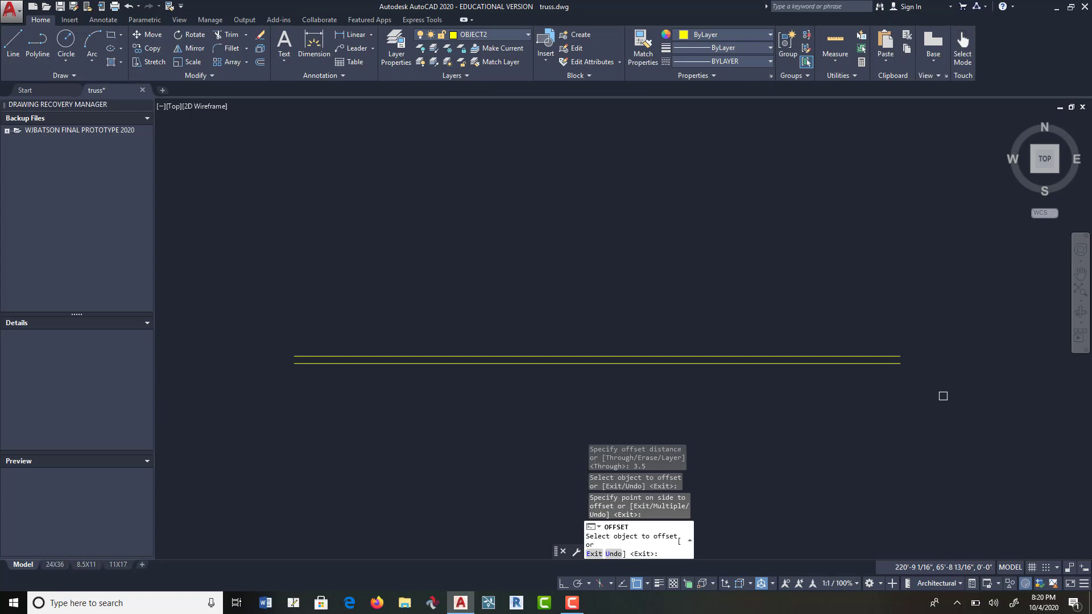
Step: Examine the stacked plates where the wall meets the double horizontal line in the white wall detail beside the building section
scroll(890, 326, "down", 8)
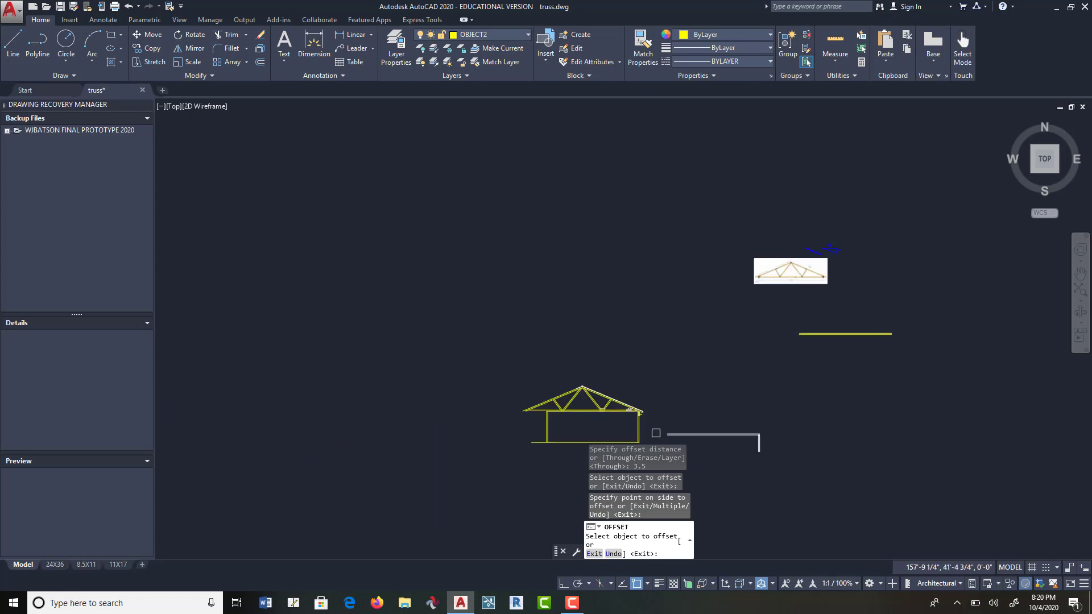
scroll(732, 446, "up", 8)
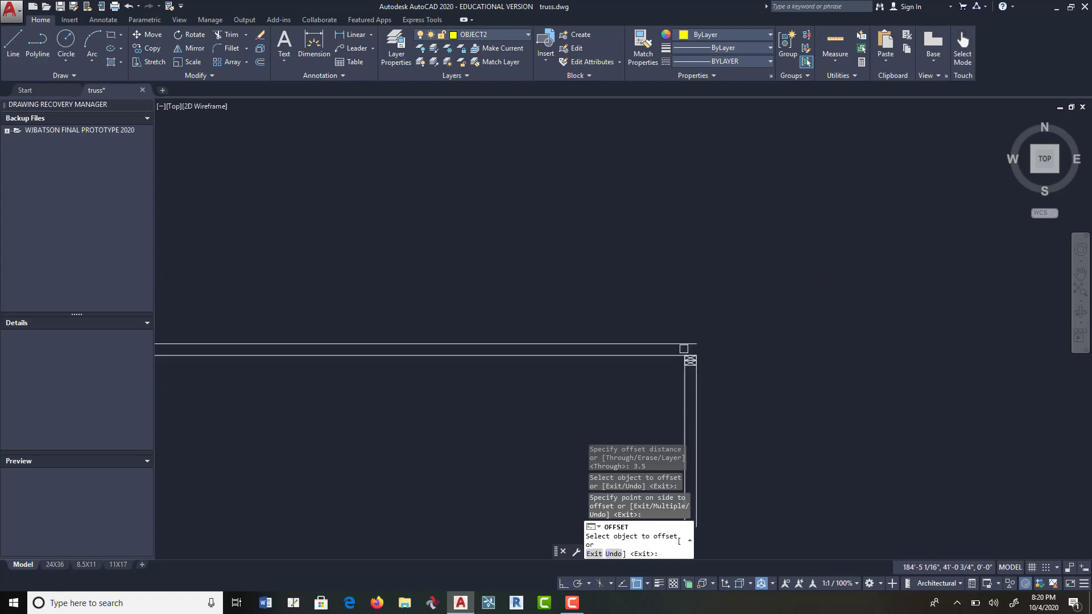
scroll(690, 362, "up", 6)
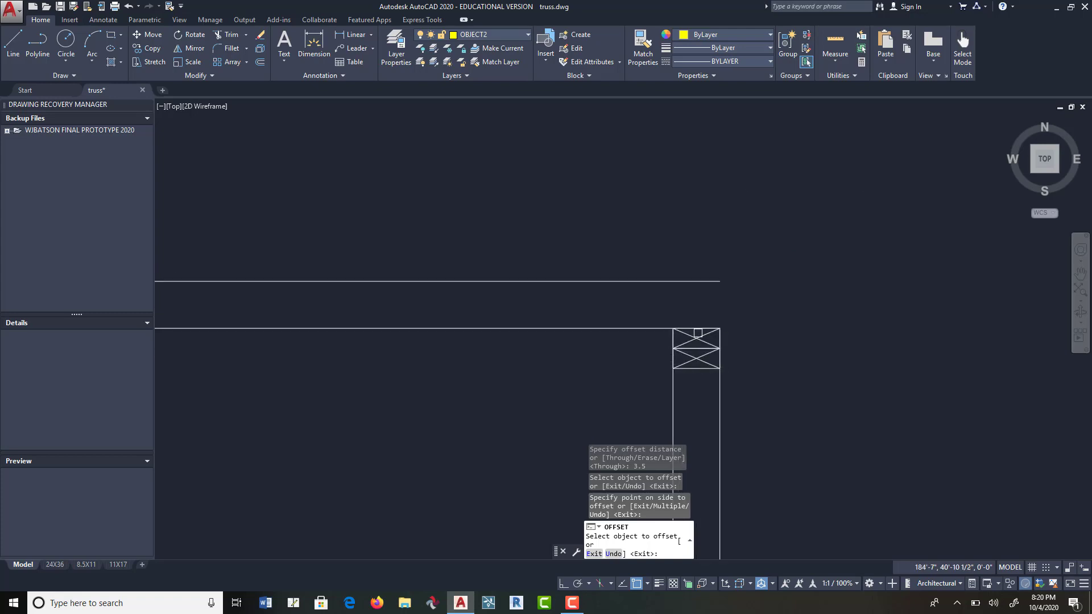
scroll(729, 344, "down", 8)
scroll(667, 378, "up", 6)
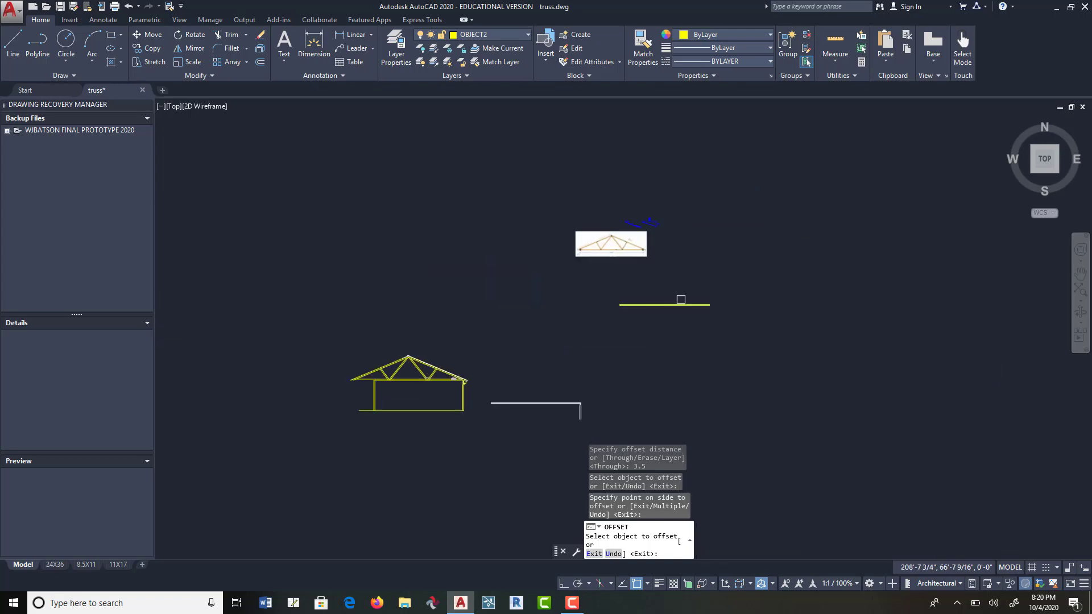
middle_click_drag(489, 446, 909, 241)
mouse_move(765, 319)
middle_mouse_down()
mouse_move(913, 315)
mouse_move(751, 296)
middle_mouse_up()
scroll(910, 324, "down", 1)
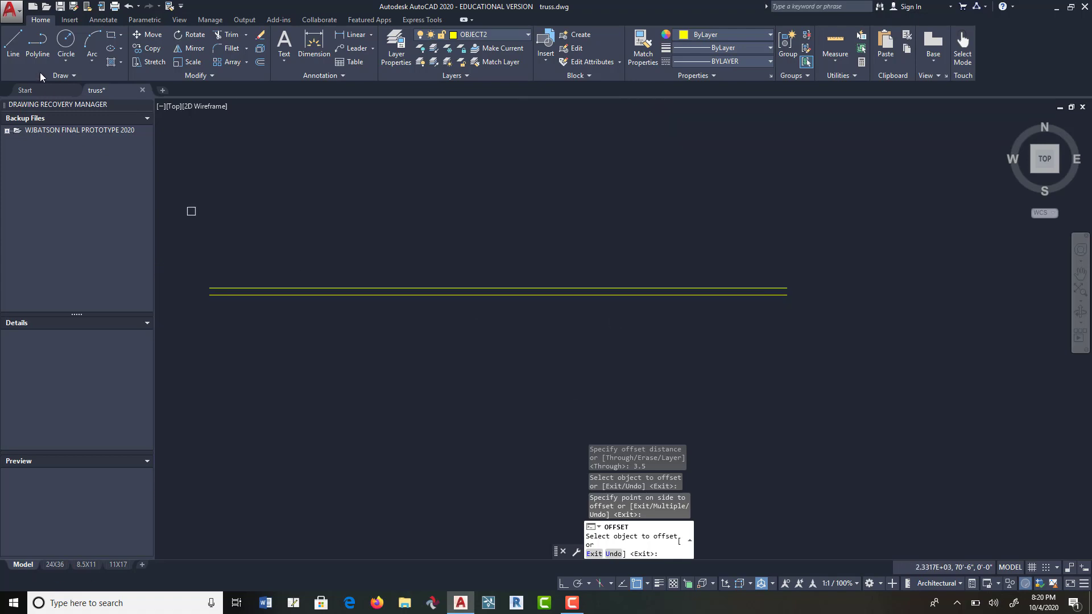
Step: Browse the drawing's available insertable blocks in an enlarged gallery without inserting any
left_click(70, 20)
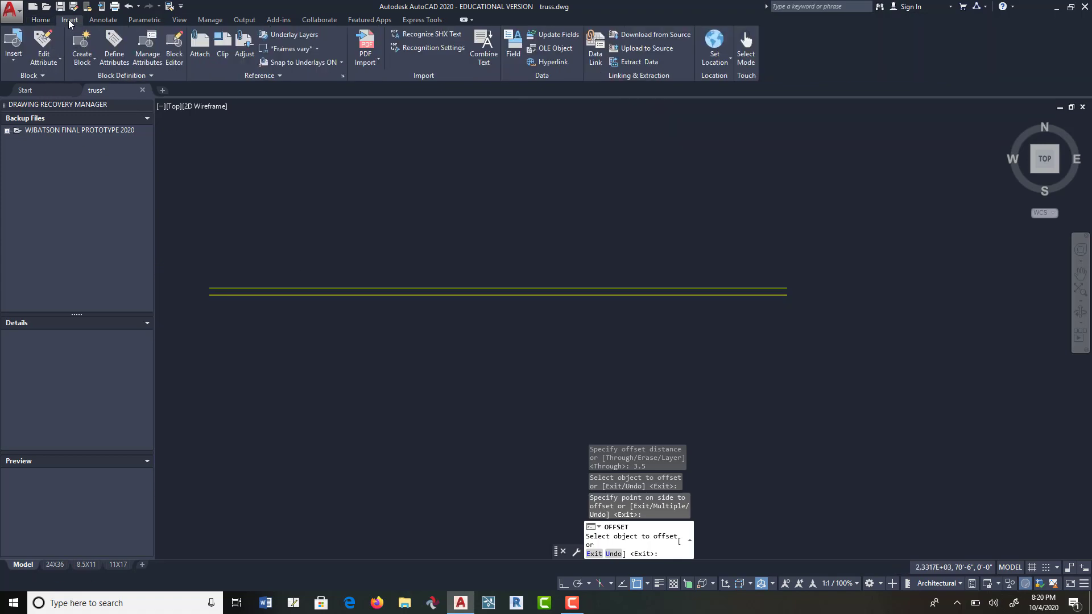
left_click(15, 59)
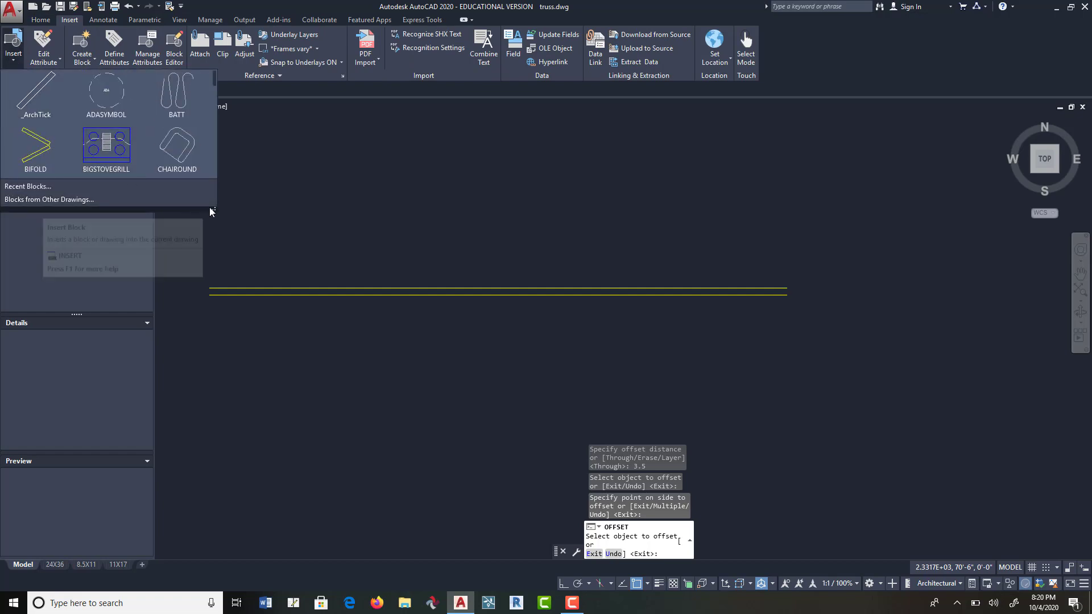
left_click_drag(227, 242, 425, 481)
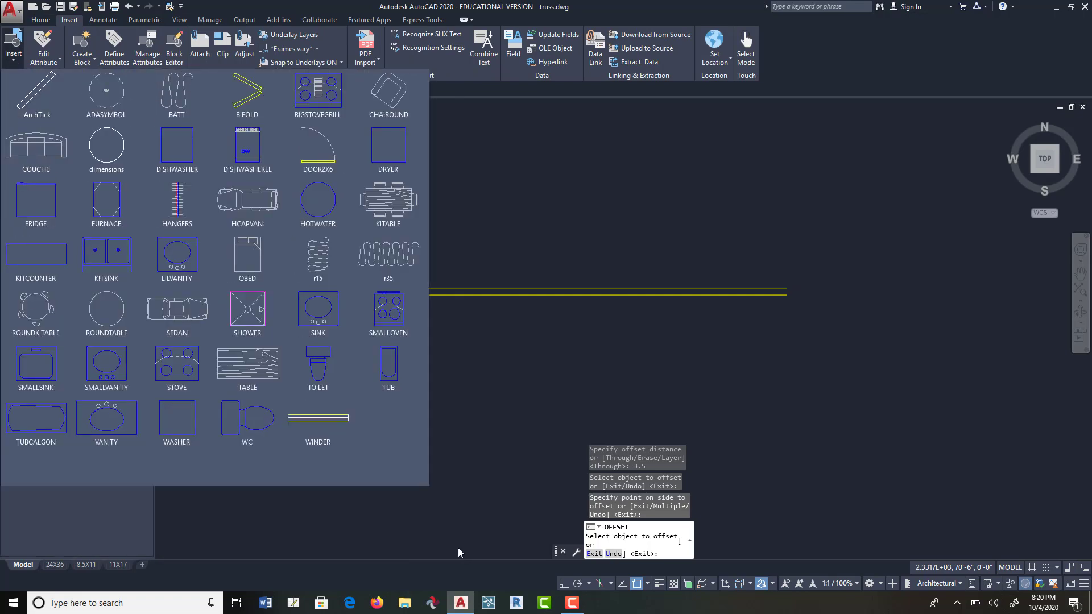
left_click(470, 367)
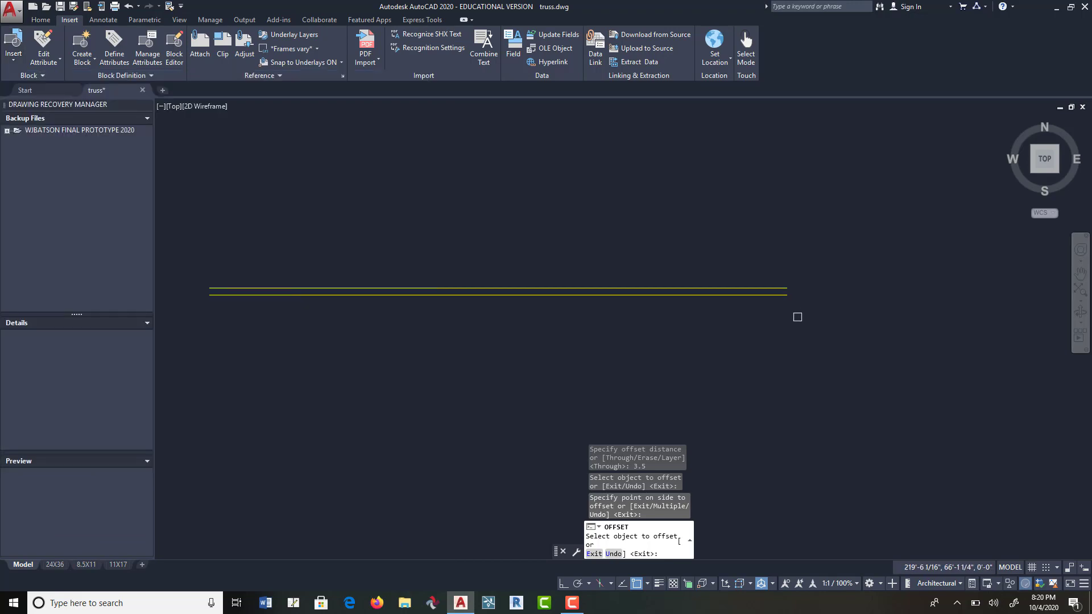
Step: Draw a 3.5" by 1.5" plate rectangle down and to the left from the lower chord line's right endpoint, using @-3.5,-1.5
scroll(787, 294, "up", 6)
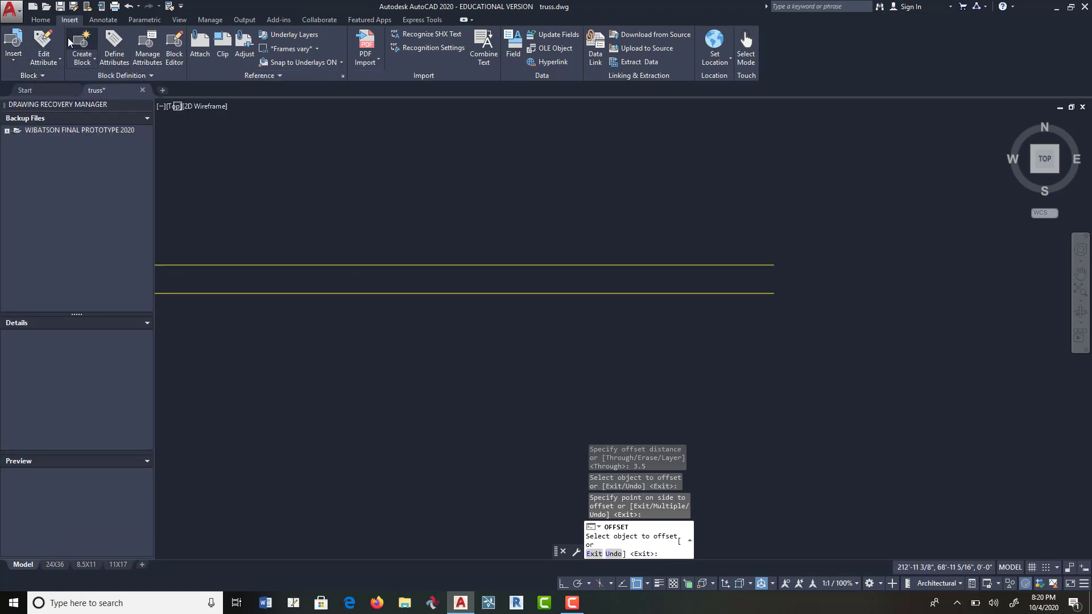
left_click(41, 20)
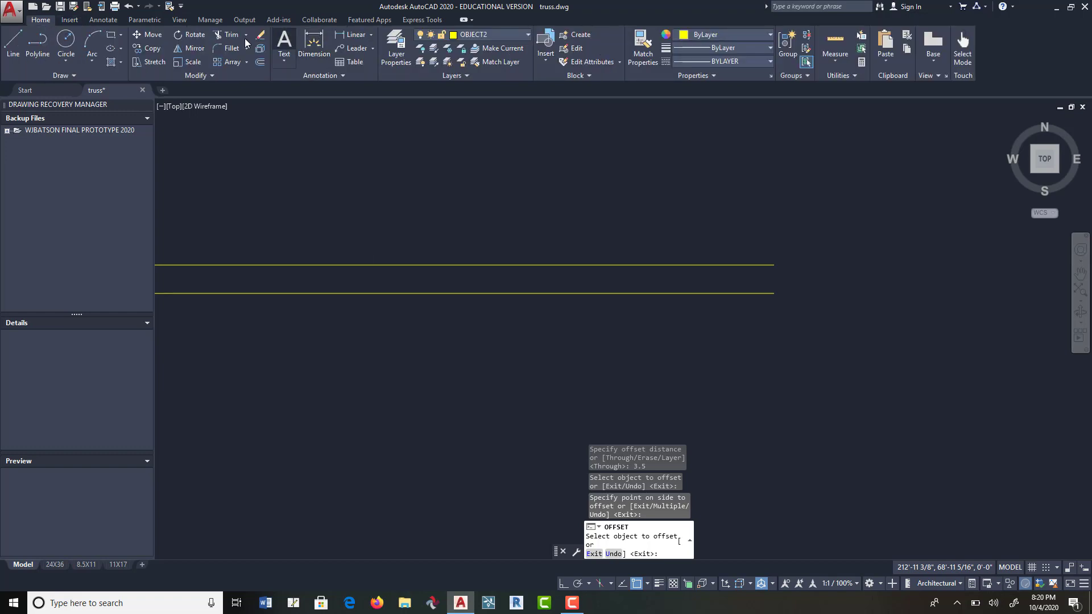
left_click(111, 36)
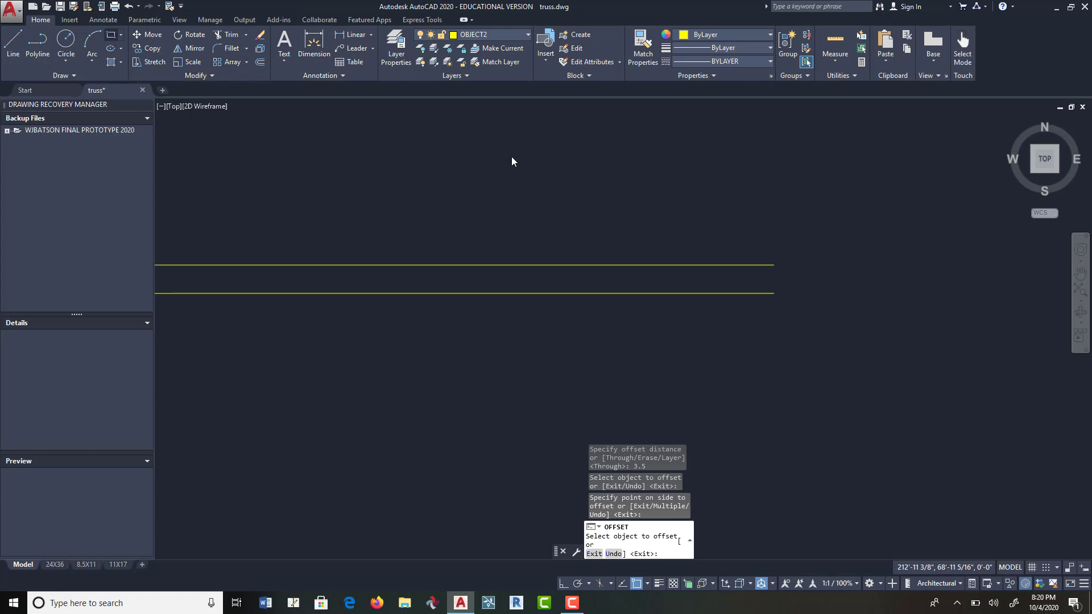
left_click(773, 293)
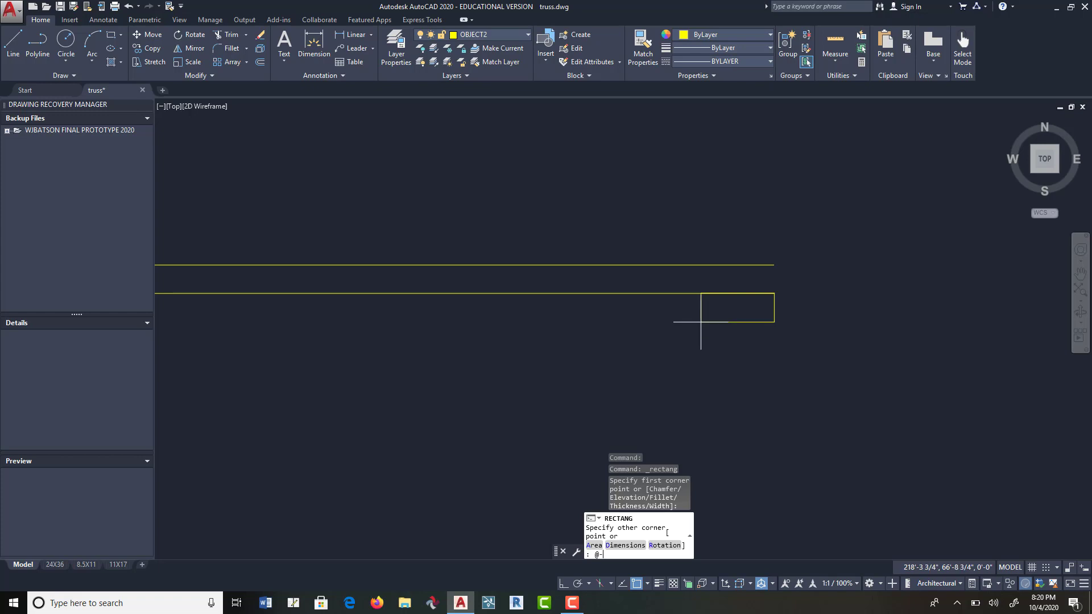
type("@-3.5")
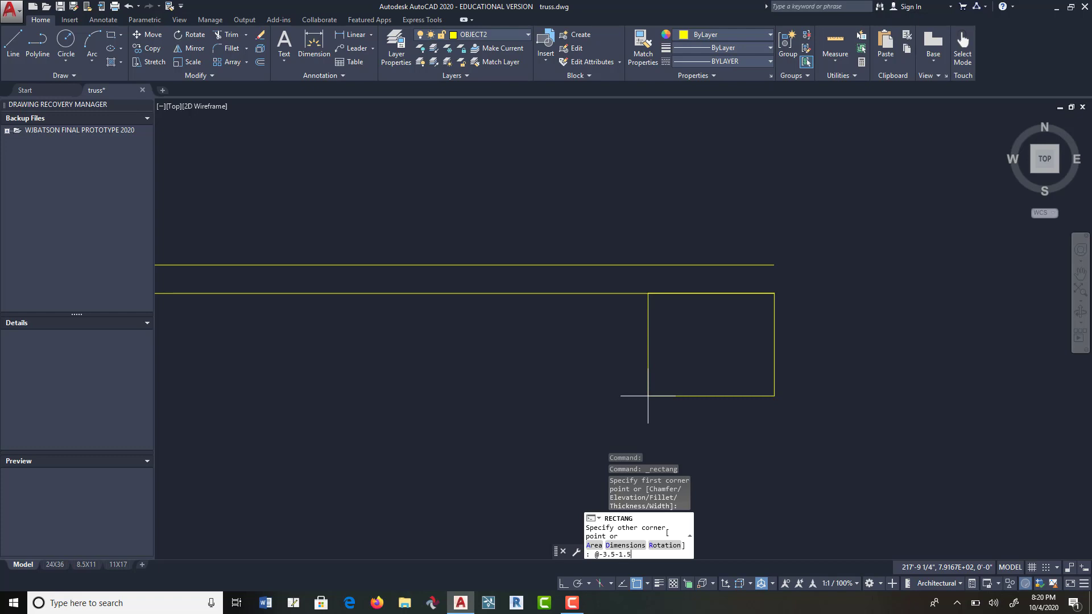
type("-1.5")
key("Return")
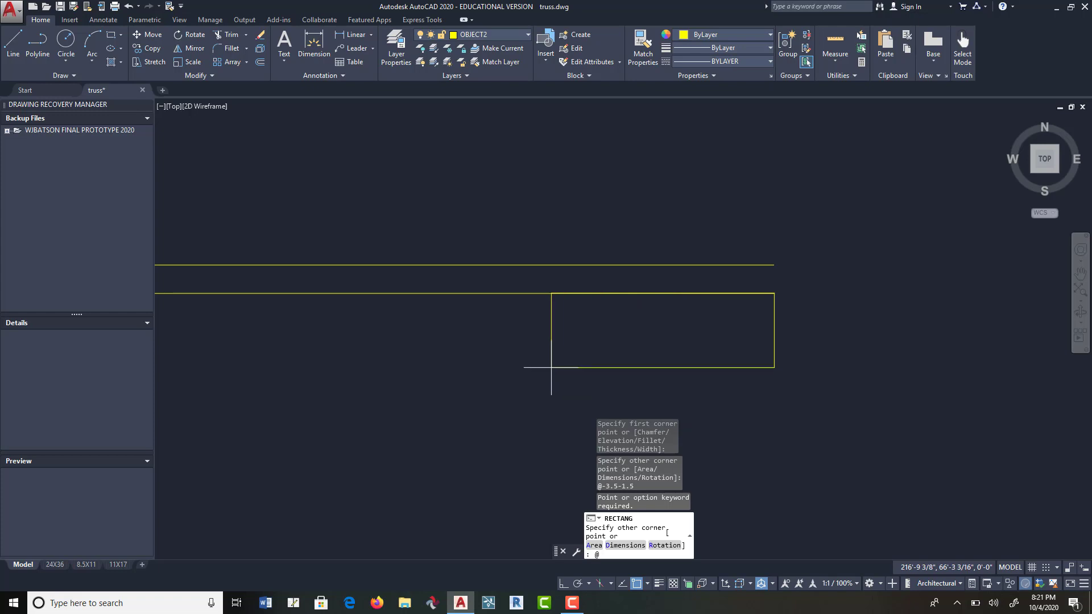
type("@-3.5,-1.5")
key("Return")
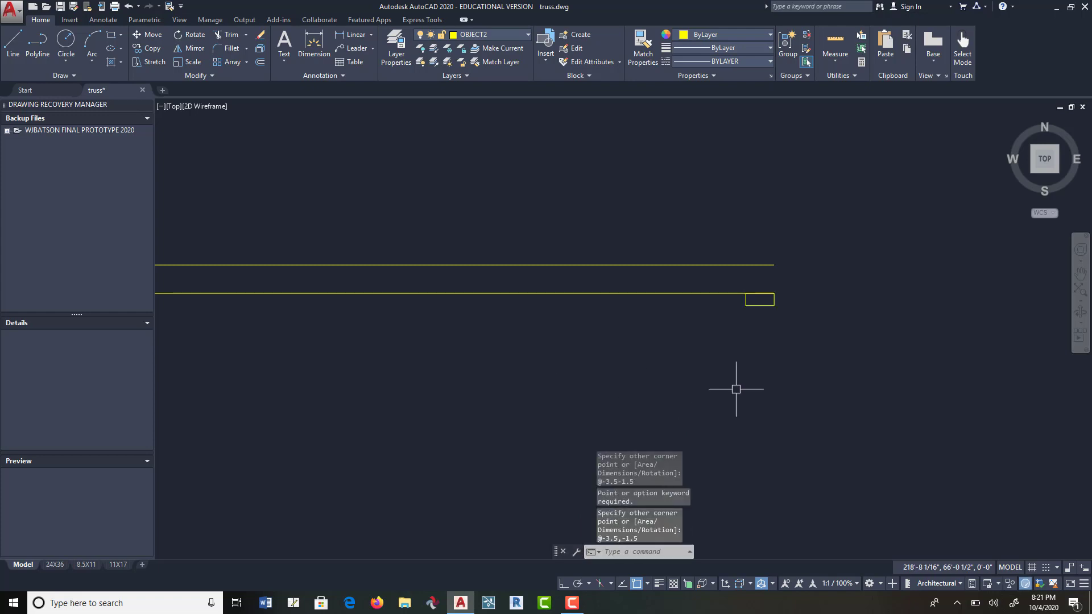
Step: Draw two diagonal lines between opposite corners of the plate rectangle to form an X
scroll(763, 271, "up", 6)
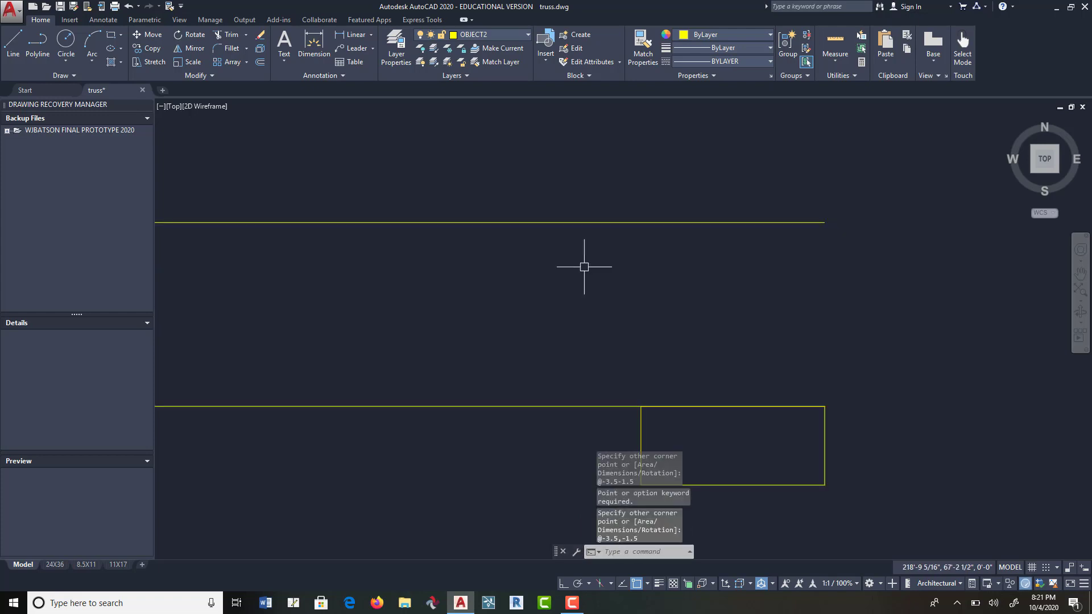
left_click(13, 43)
left_click(641, 485)
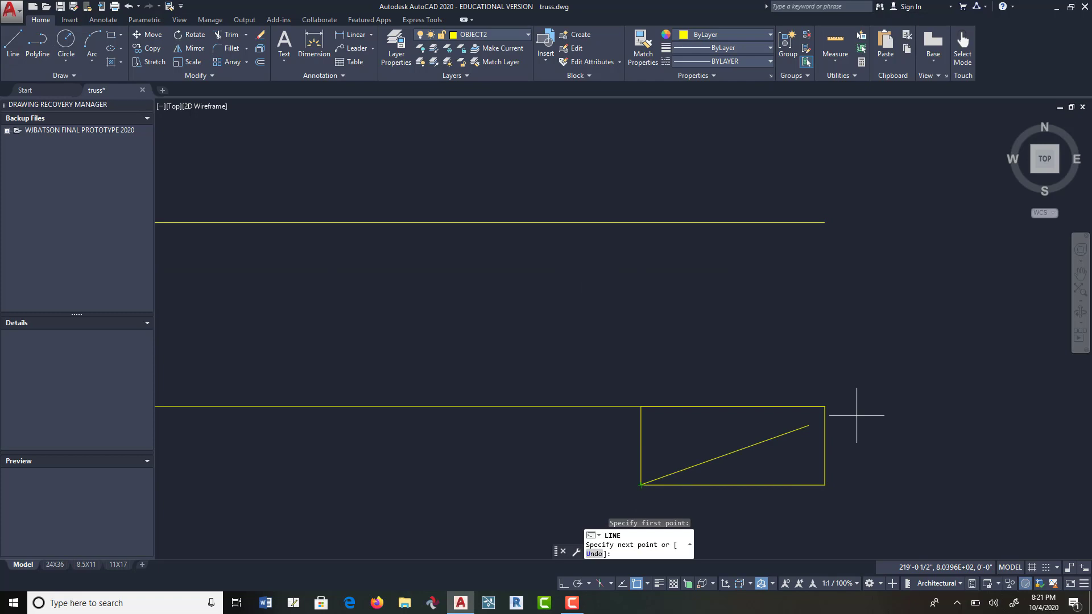
left_click(825, 406)
key("Return")
key("Return")
left_click(641, 406)
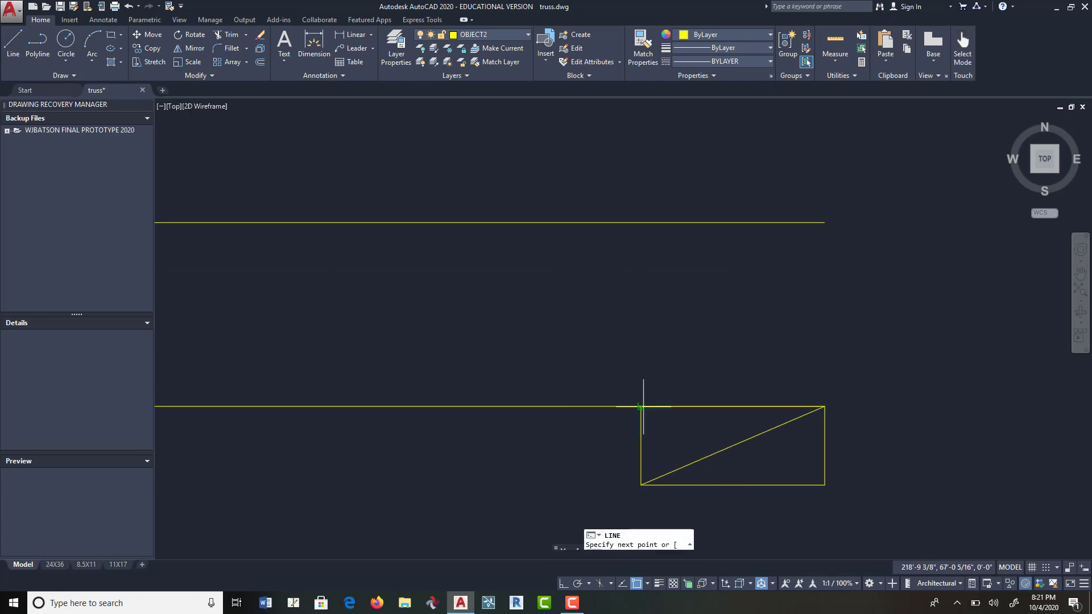
left_click(825, 485)
key("Return")
scroll(799, 409, "down", 4)
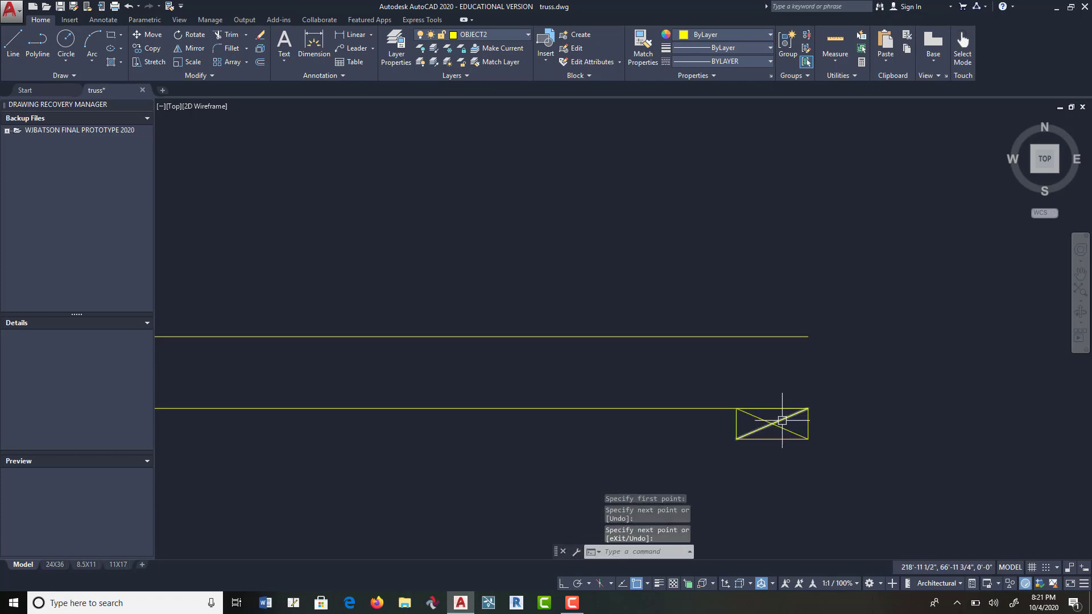
Step: Set the current object color to 8
scroll(781, 420, "up", 4)
left_click(764, 411)
key("Escape")
key("Return")
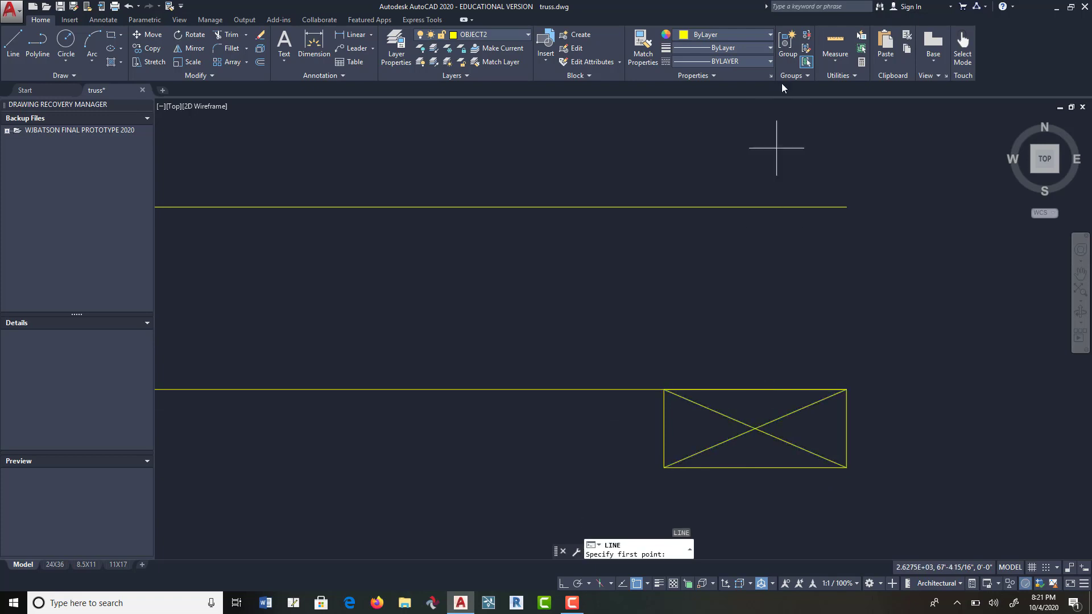
left_click(751, 36)
left_click(752, 147)
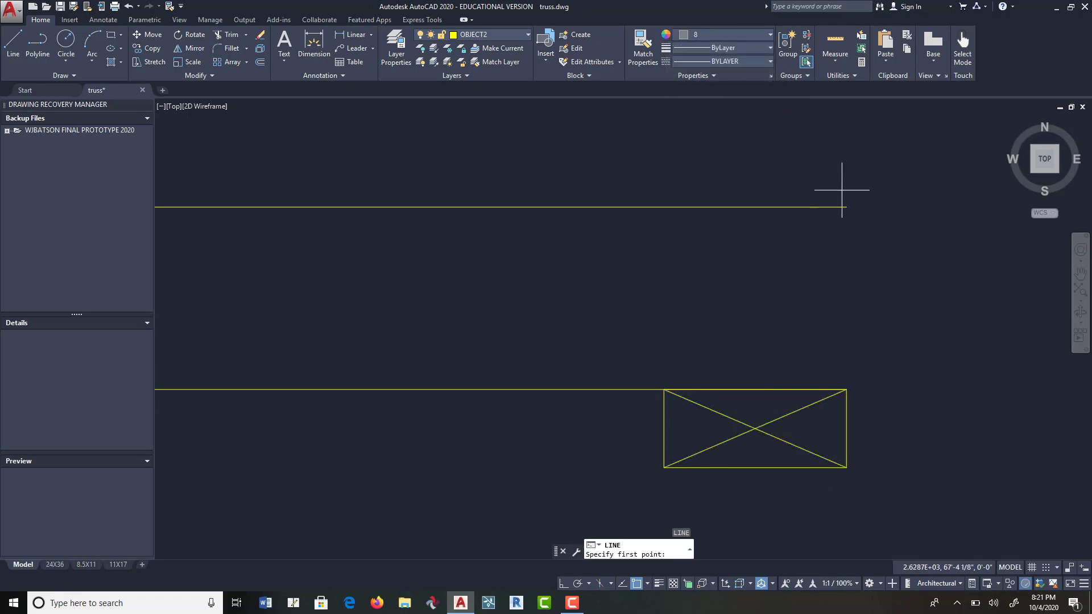
key("Escape")
Step: Change both diagonals inside the plate rectangle to color 8
left_click(779, 405)
left_click(751, 437)
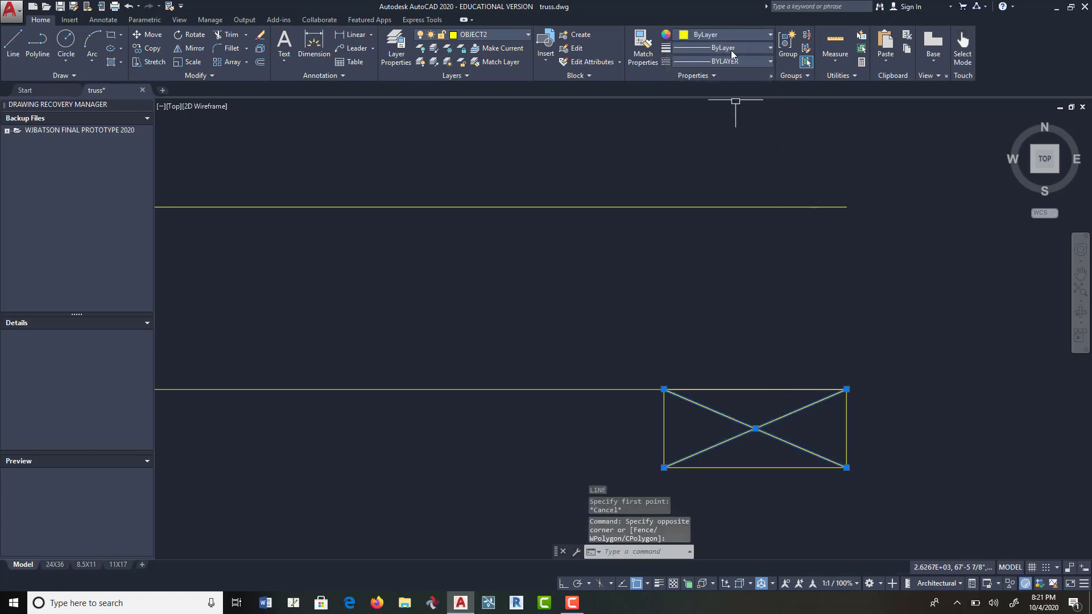
left_click(763, 35)
left_click(752, 149)
key("Escape")
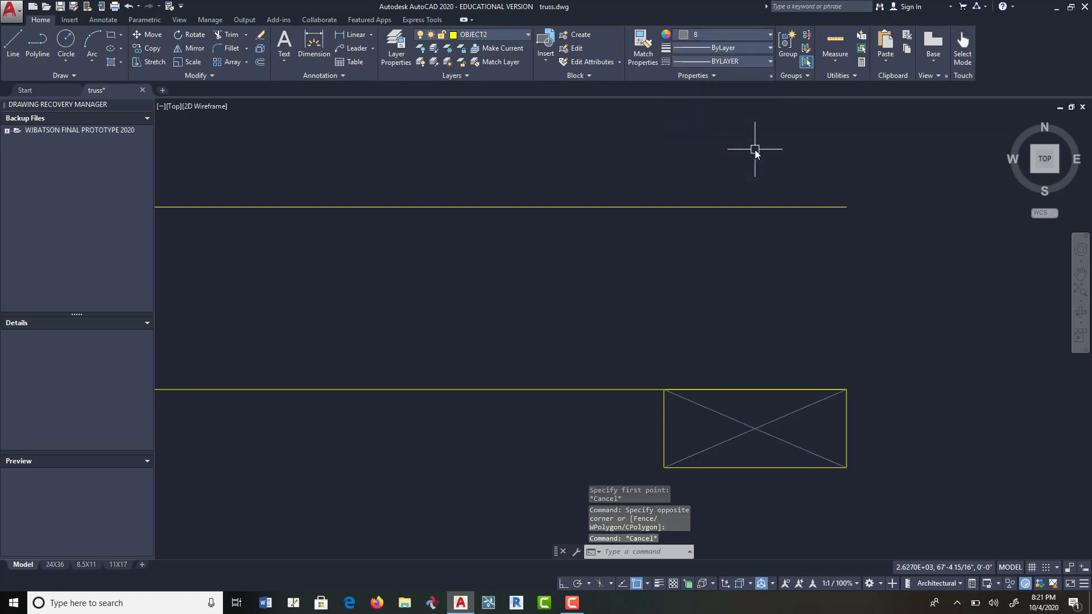
Step: Copy the crossed plate rectangle with both its diagonals directly below itself, from its top-left to its bottom-left corner
scroll(832, 337, "down", 2)
middle_click_drag(832, 337, 638, 199)
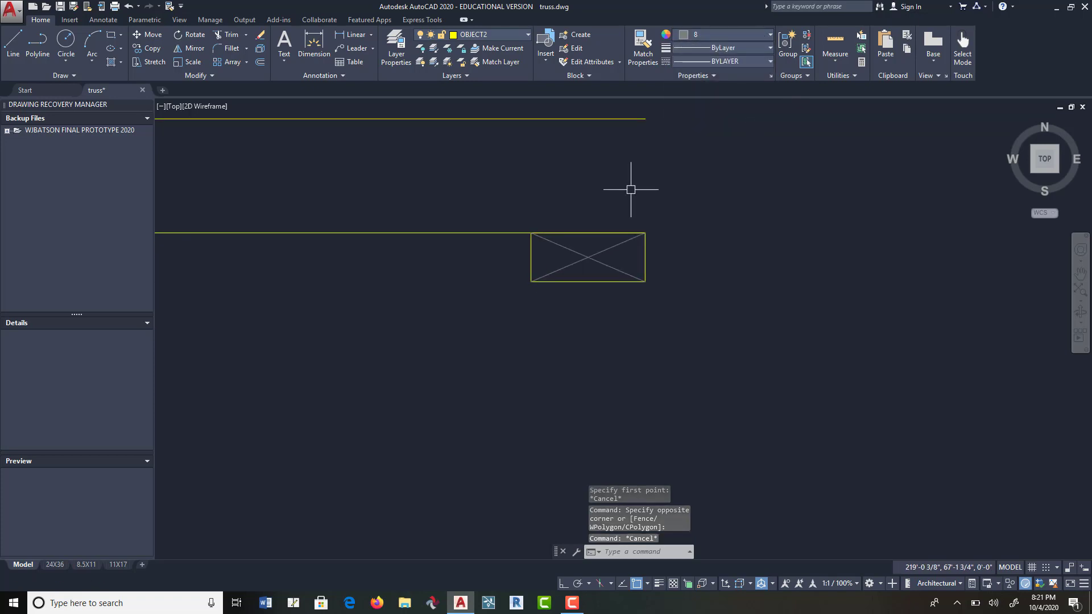
left_click(146, 48)
left_click(675, 254)
left_click(472, 324)
key("Return")
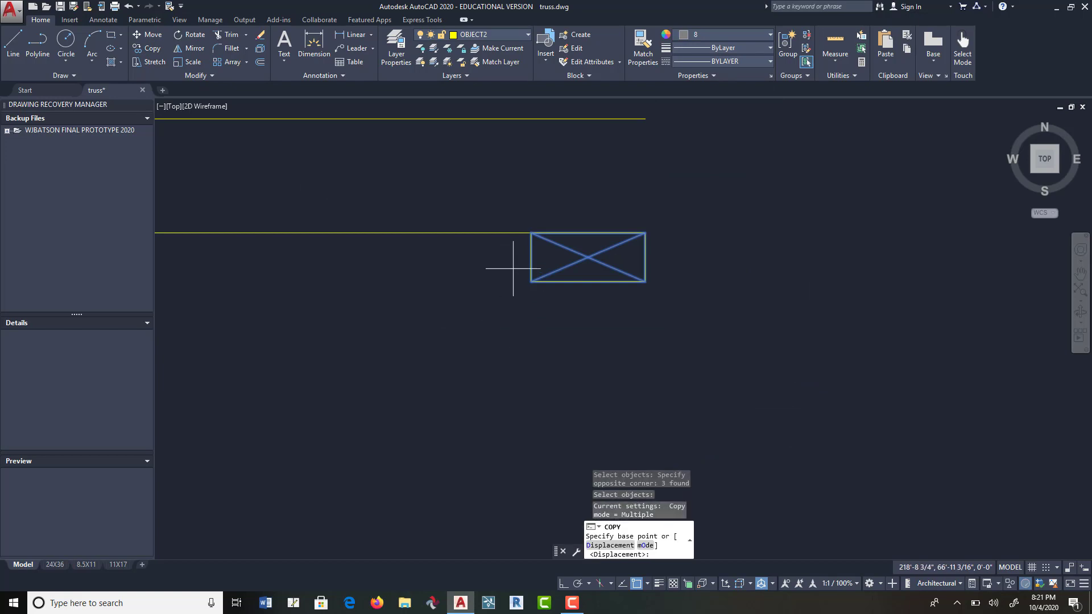
left_click(530, 233)
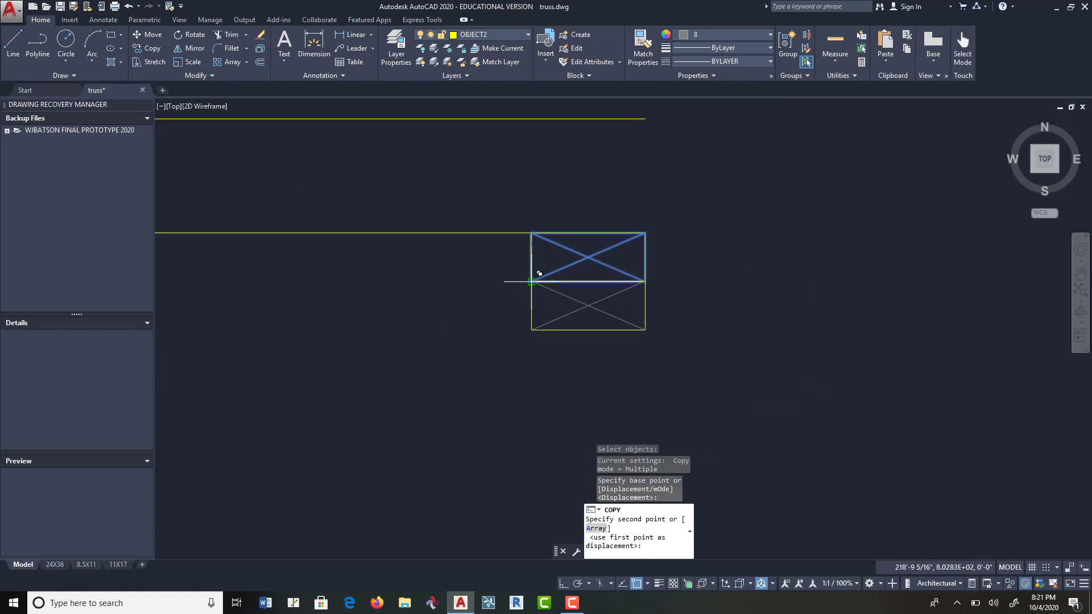
left_click(531, 281)
key("Return")
Step: Draw a vertical wall line with Ortho on, from the upper plate's top-left corner down well past the lower plate
scroll(769, 309, "down", 5)
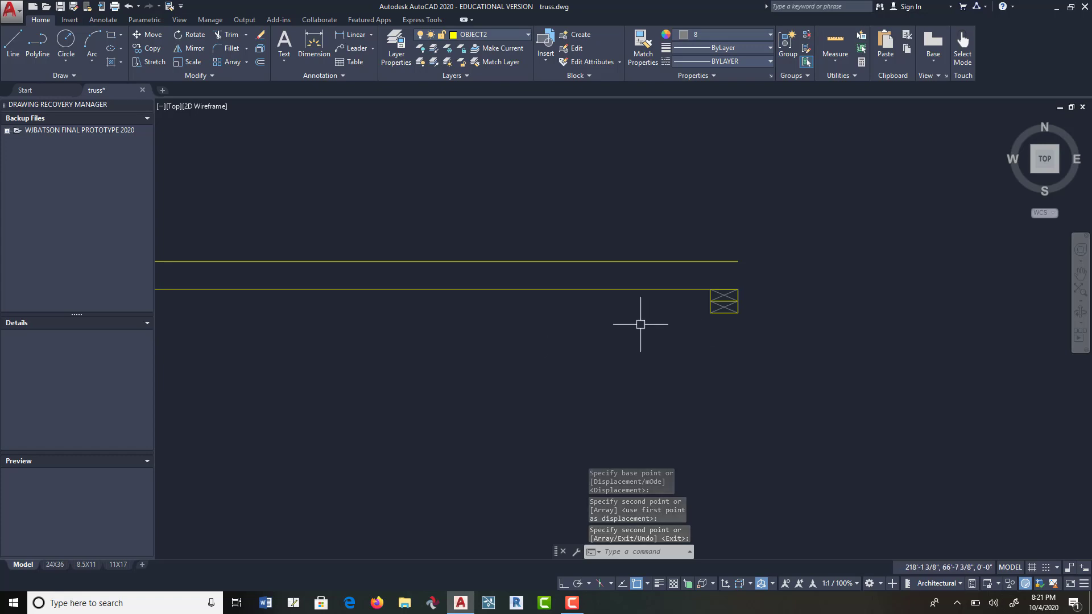
type("l")
key("Return")
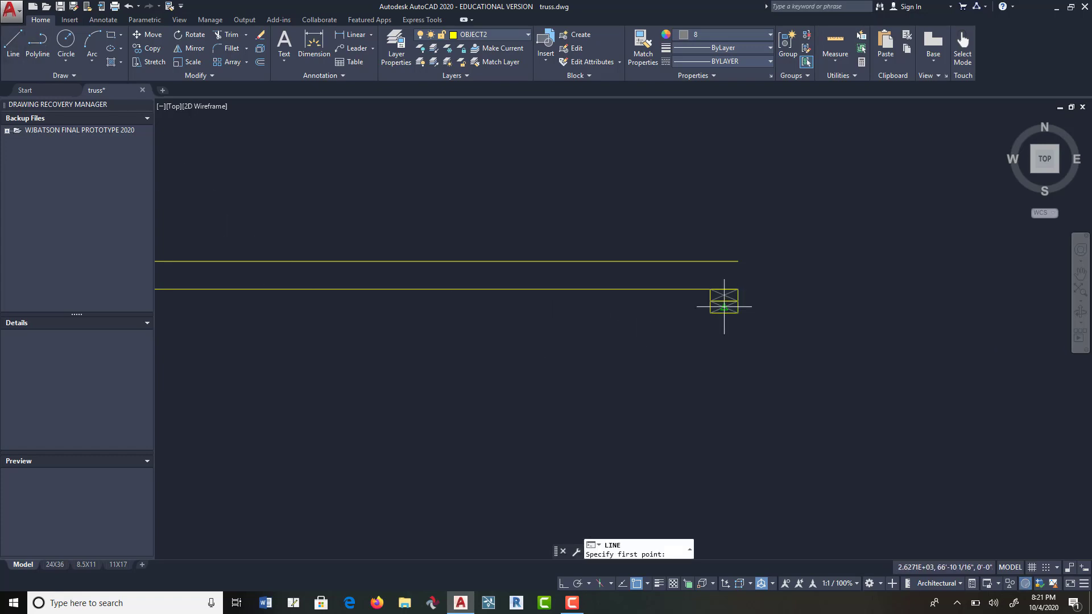
scroll(722, 305, "up", 3)
left_click(689, 319)
middle_click_drag(682, 514, 653, 313)
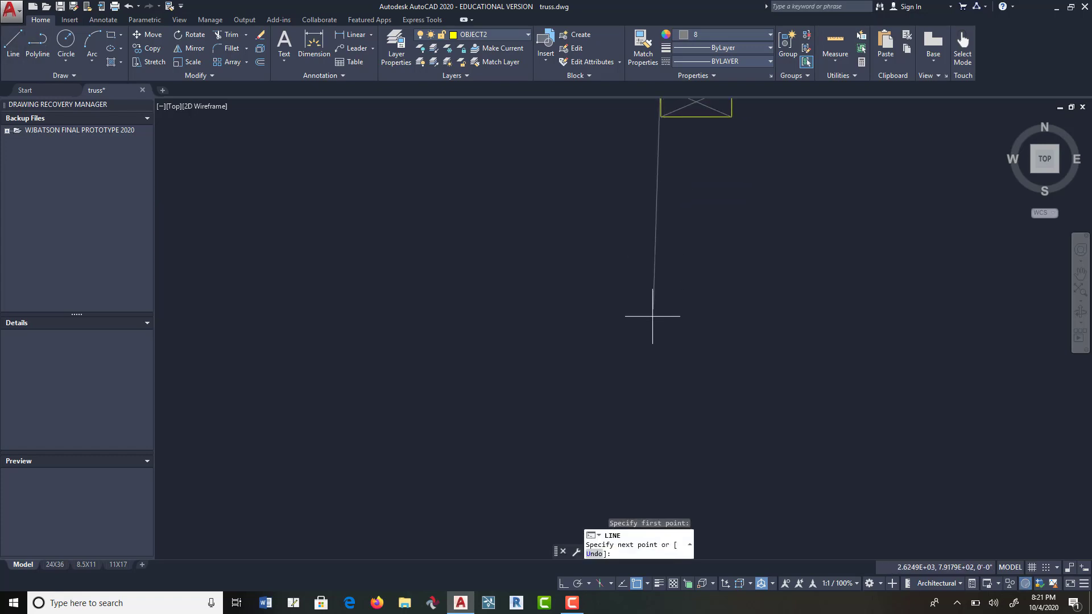
key("F8")
scroll(692, 407, "down", 2)
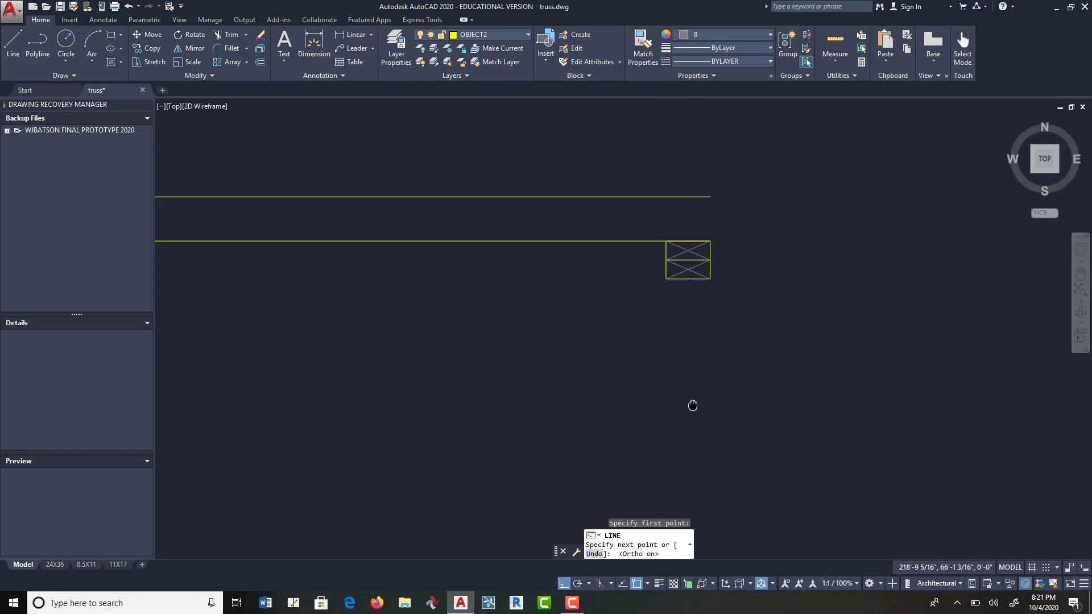
left_click(700, 490)
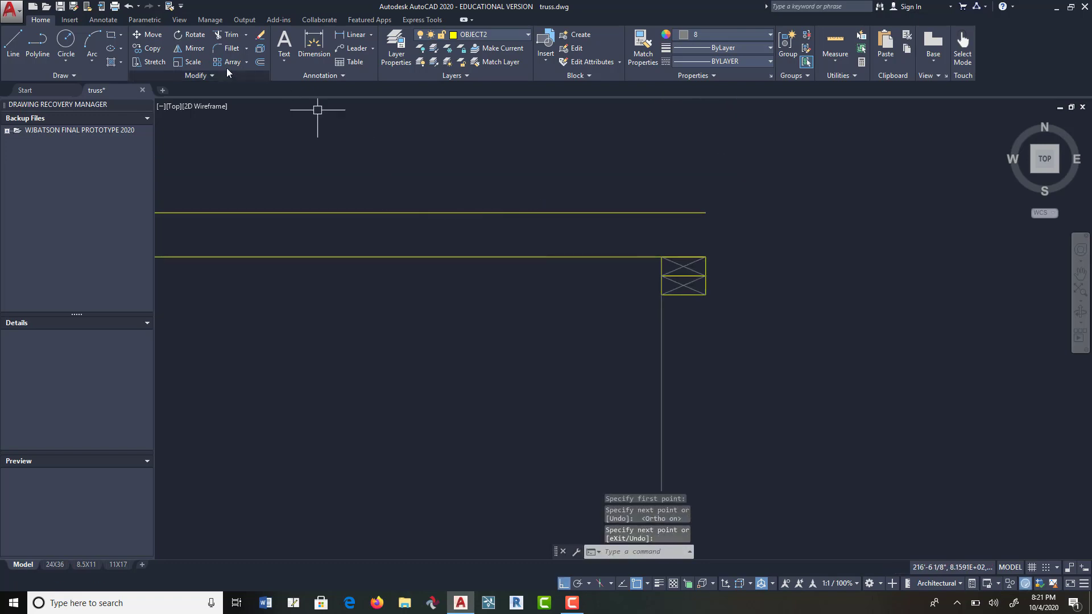
Step: Offset the vertical wall line 5/8" to the left, toward the building interior
left_click(259, 61)
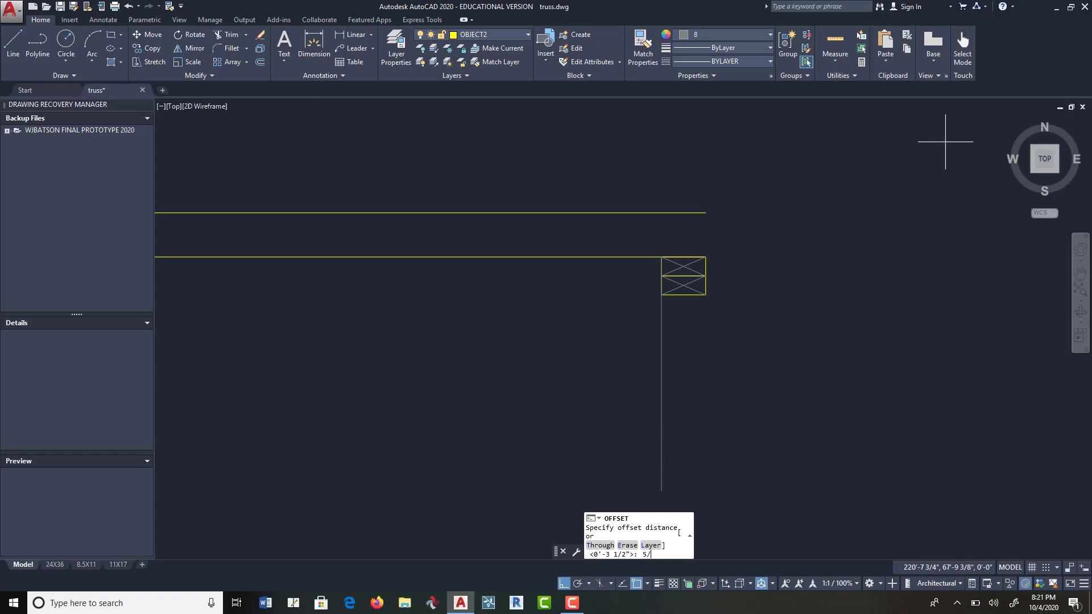
type("8")
key("Return")
left_click(665, 399)
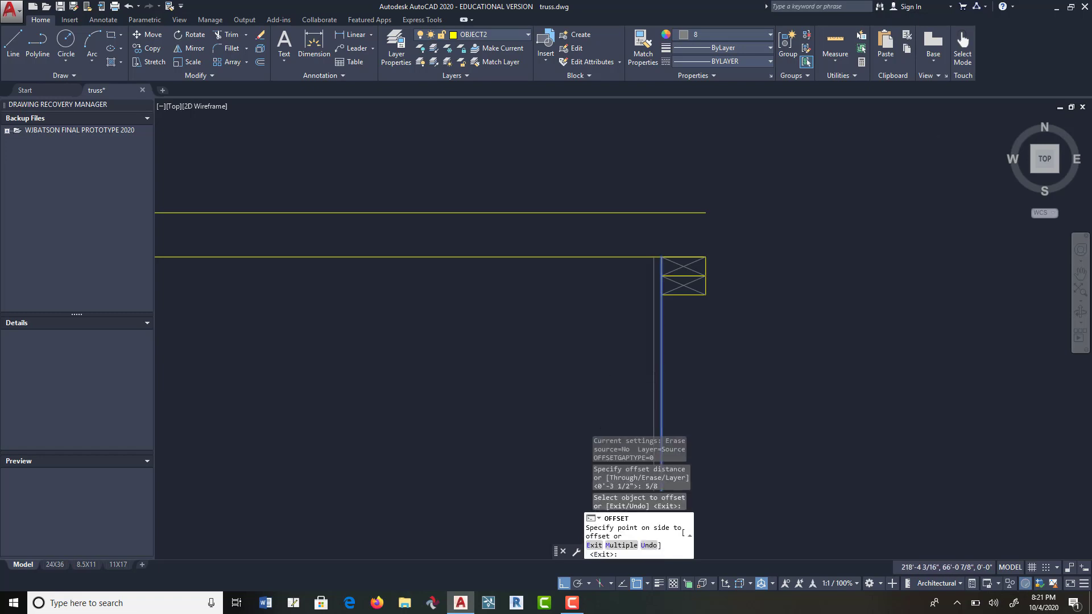
left_click(657, 101)
Step: Set the current object color back to ByLayer
left_click(765, 37)
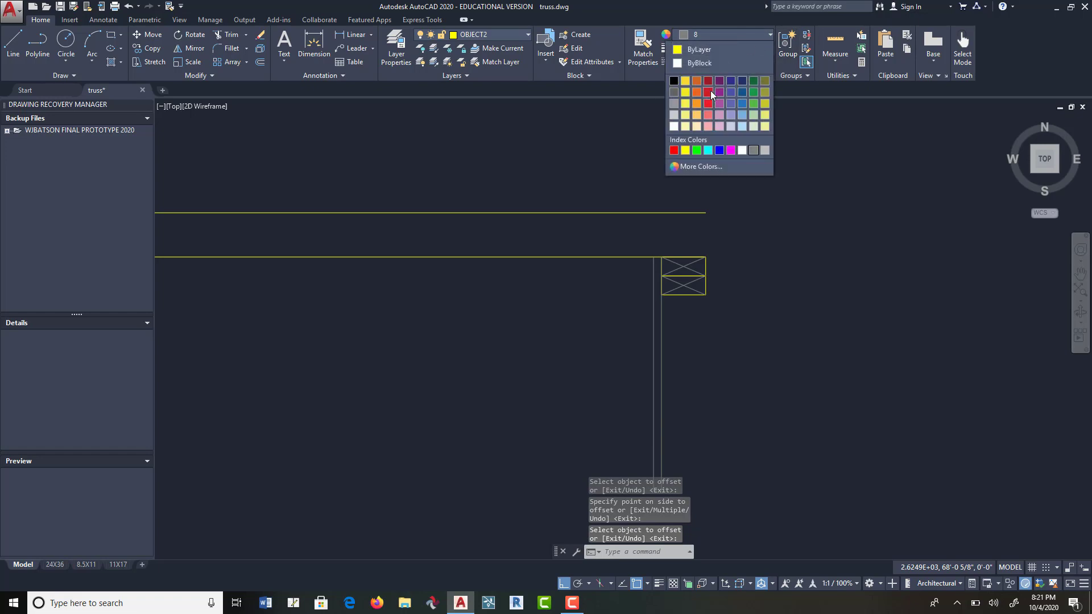
left_click(767, 35)
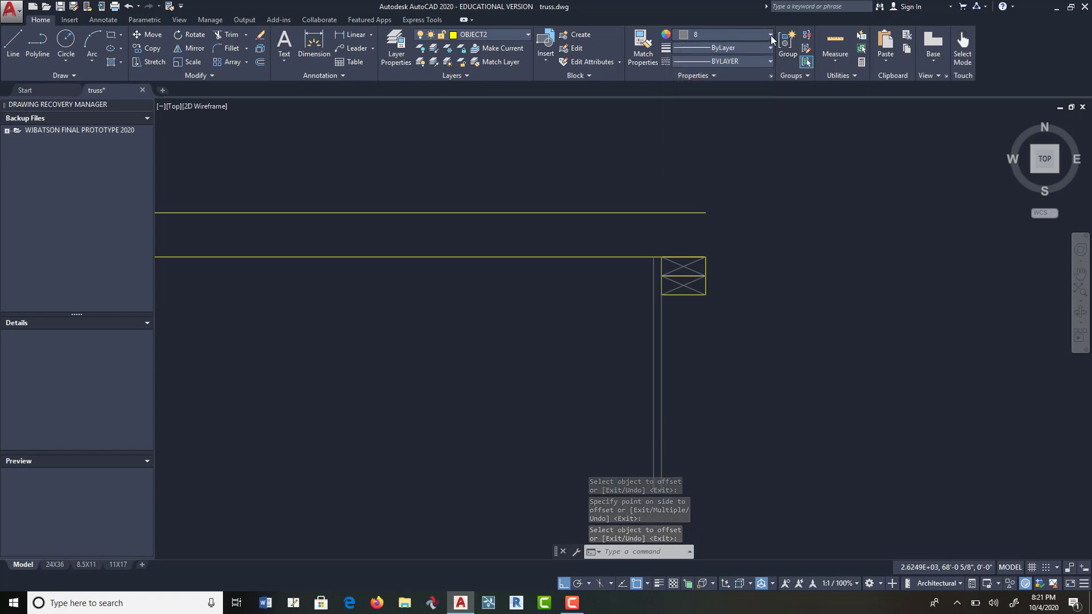
left_click(770, 35)
left_click(728, 49)
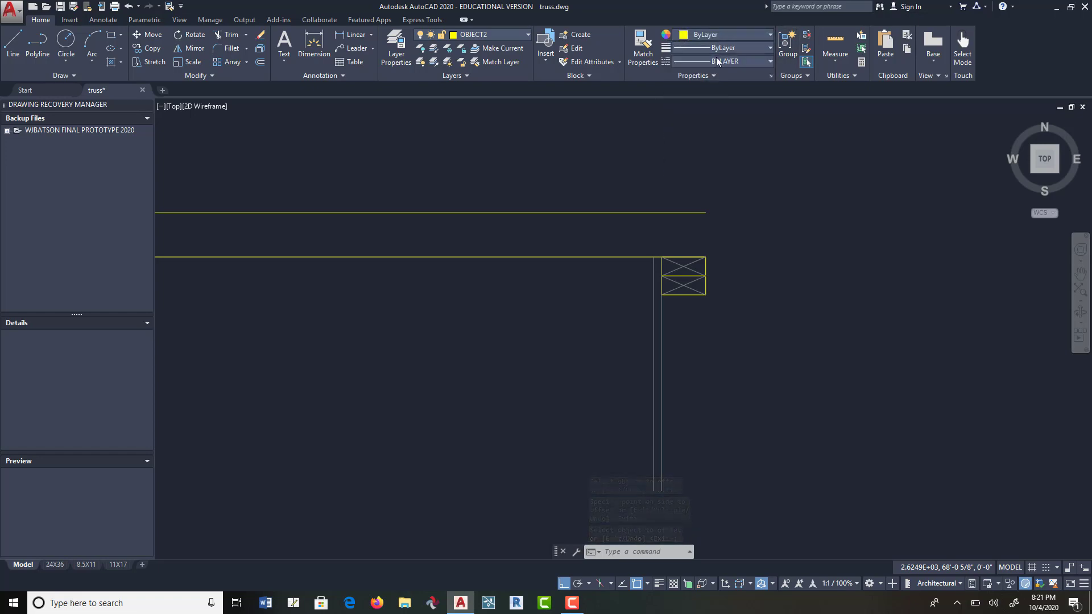
key("Escape")
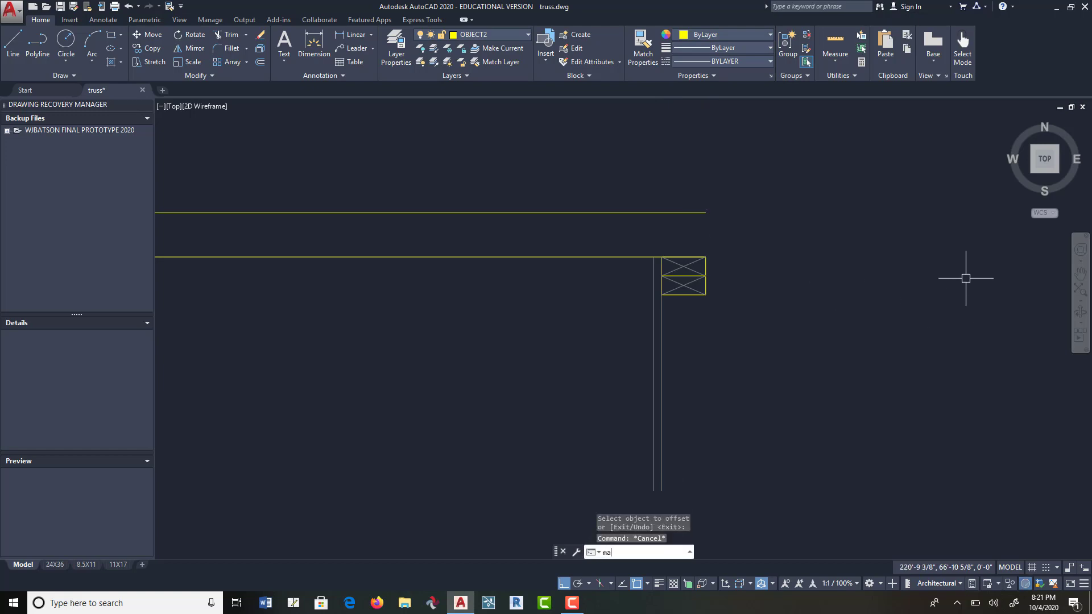
Step: Match the properties of the plate rectangle onto both vertical wall lines
type("ma")
key("Return")
left_click(681, 294)
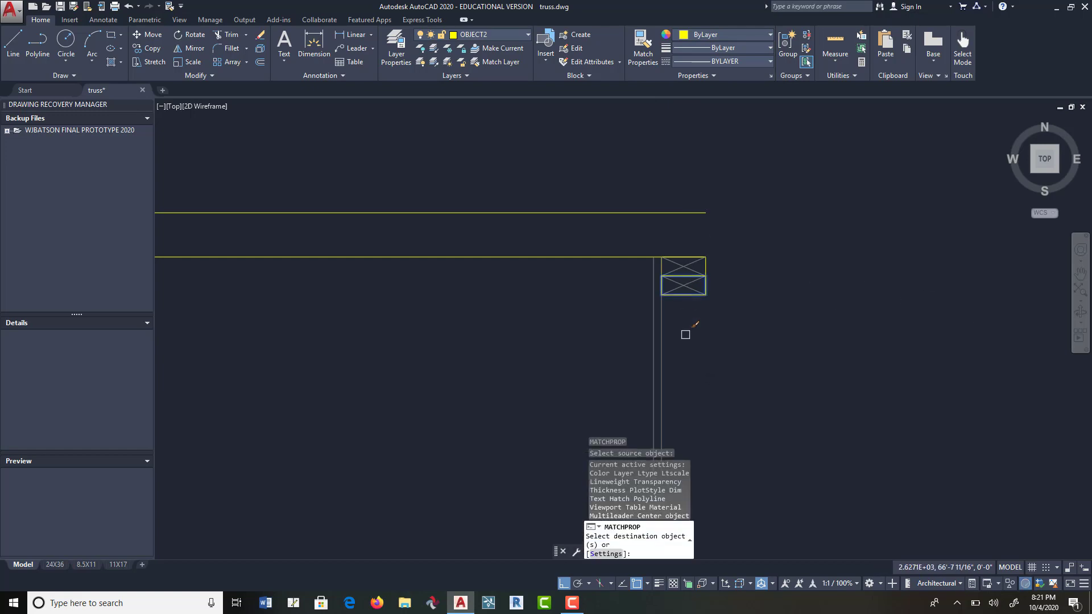
left_click(685, 334)
left_click(592, 380)
key("Return")
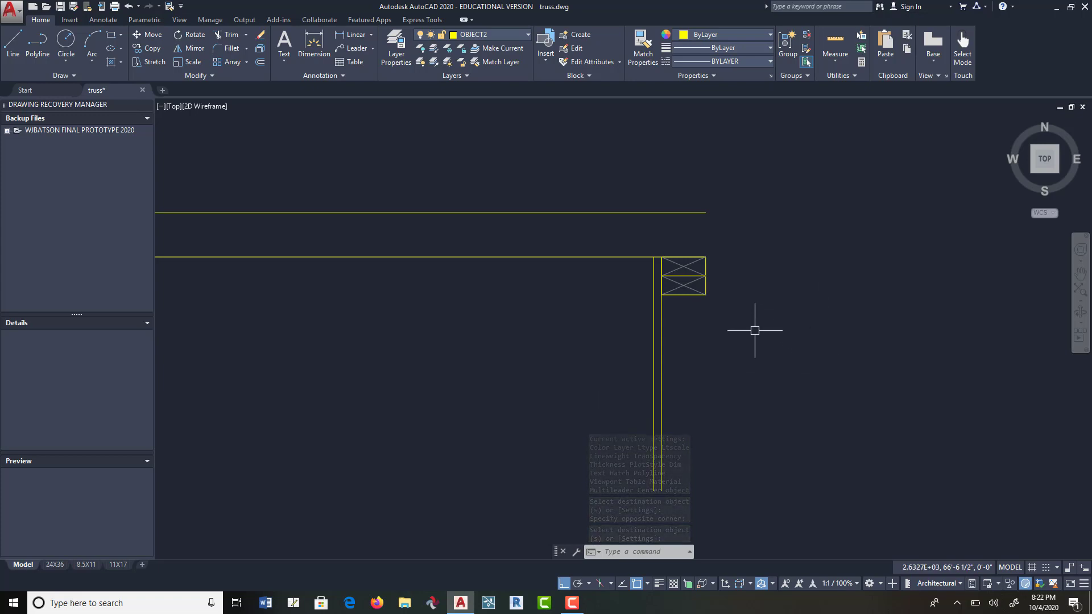
Step: Mirror the vertical line at the plates' left edge about the plates' vertical centerline, keeping the source line
left_click(191, 48)
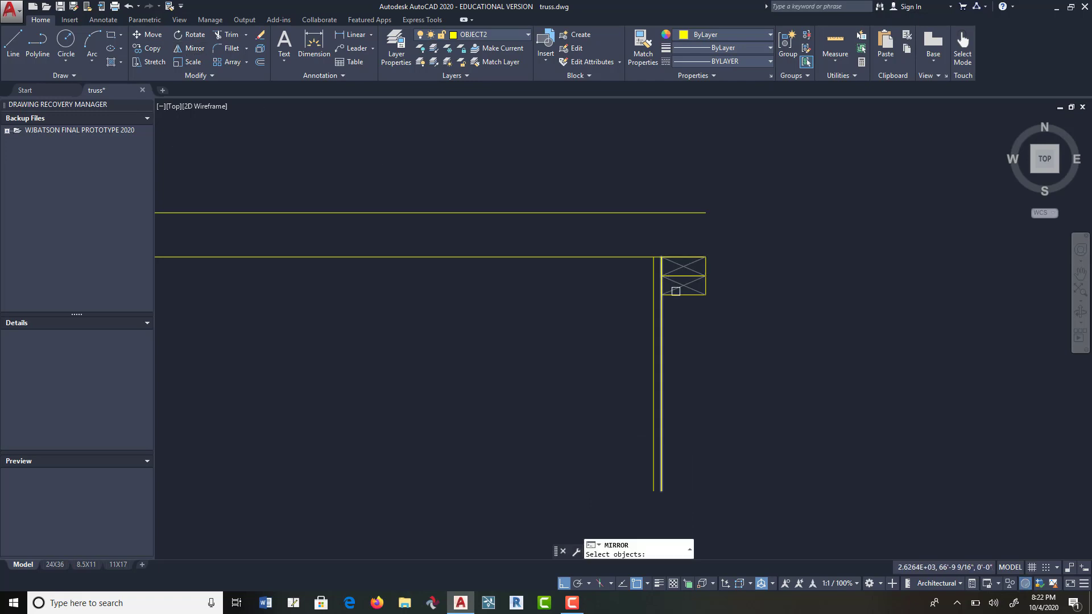
left_click(661, 306)
key("Return")
left_click(684, 294)
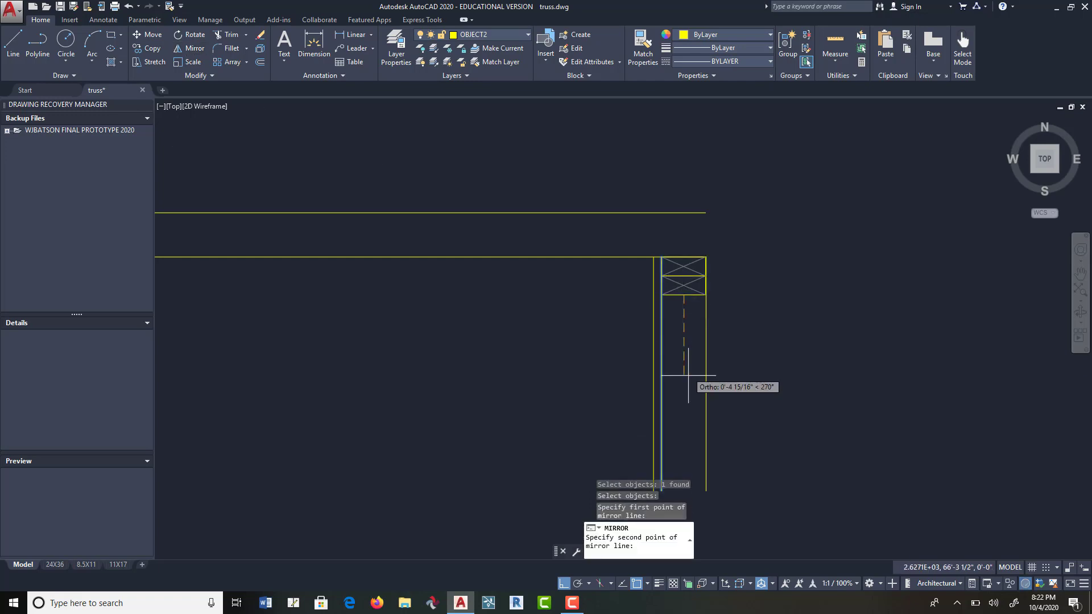
left_click(690, 384)
key("Return")
Step: Offset the vertical line at the plates' right edge 7/16" to the right for the exterior sheathing
mouse_move(775, 348)
middle_mouse_down()
mouse_move(690, 296)
mouse_move(646, 311)
middle_mouse_up()
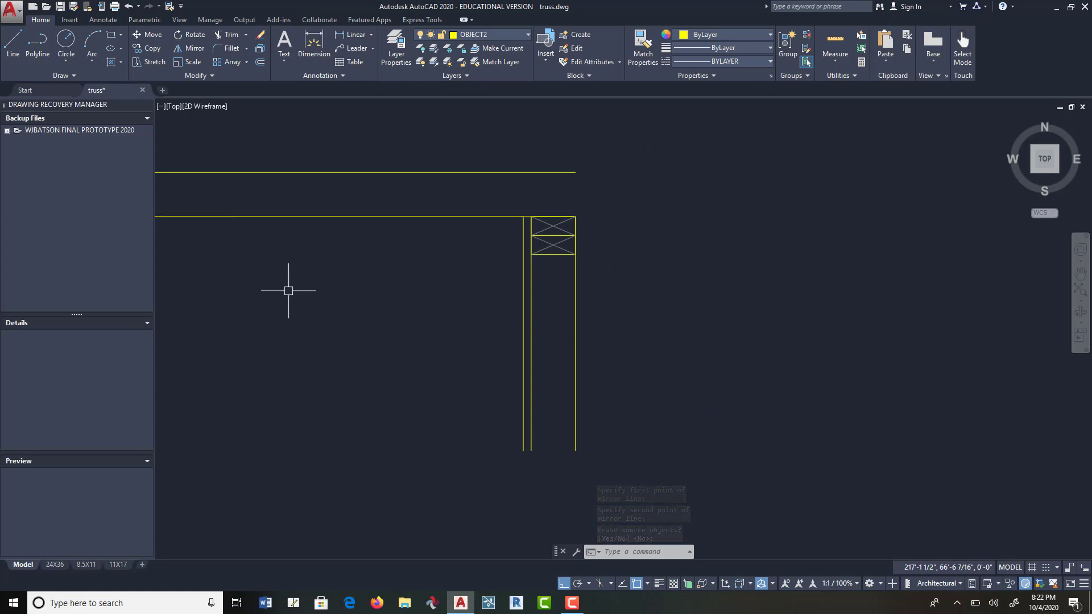
left_click(260, 62)
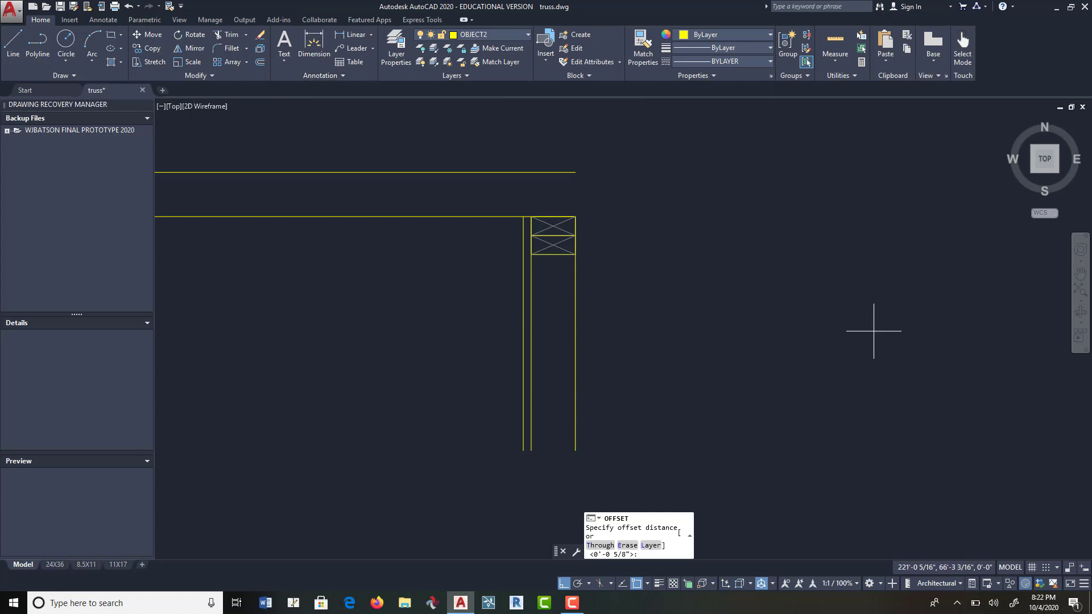
type("7/16")
key("Return")
left_click(575, 363)
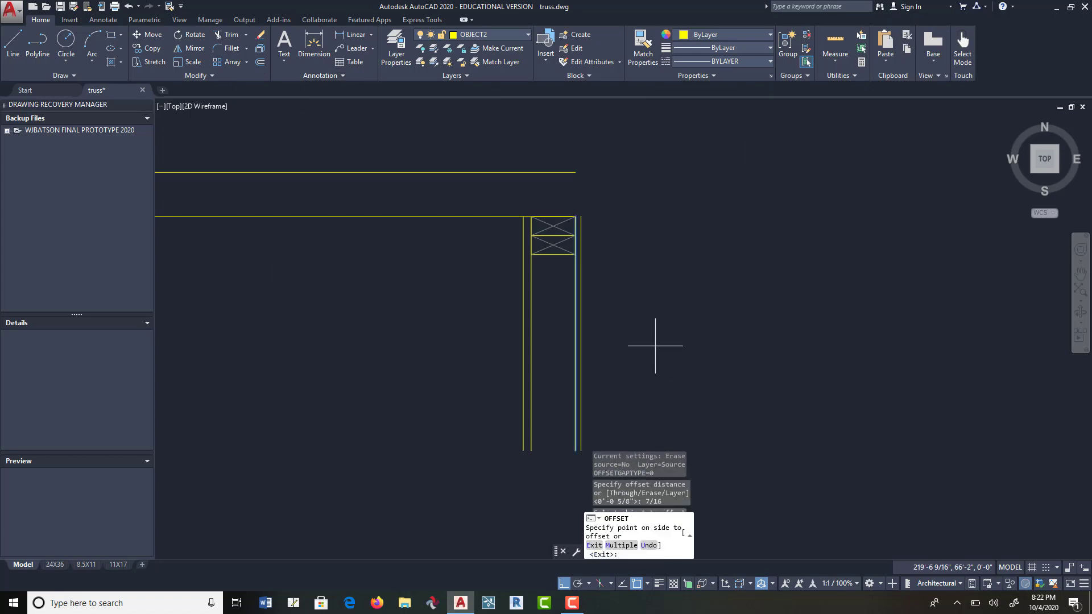
left_click(655, 345)
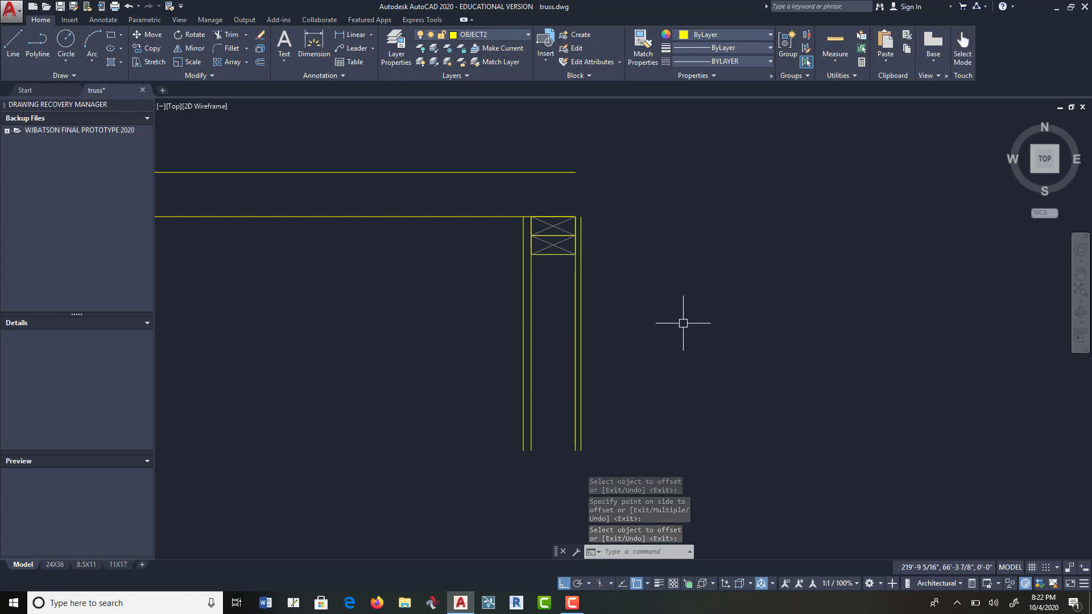
scroll(683, 323, "down", 1)
middle_click_drag(693, 302, 761, 324)
scroll(499, 349, "down", 2)
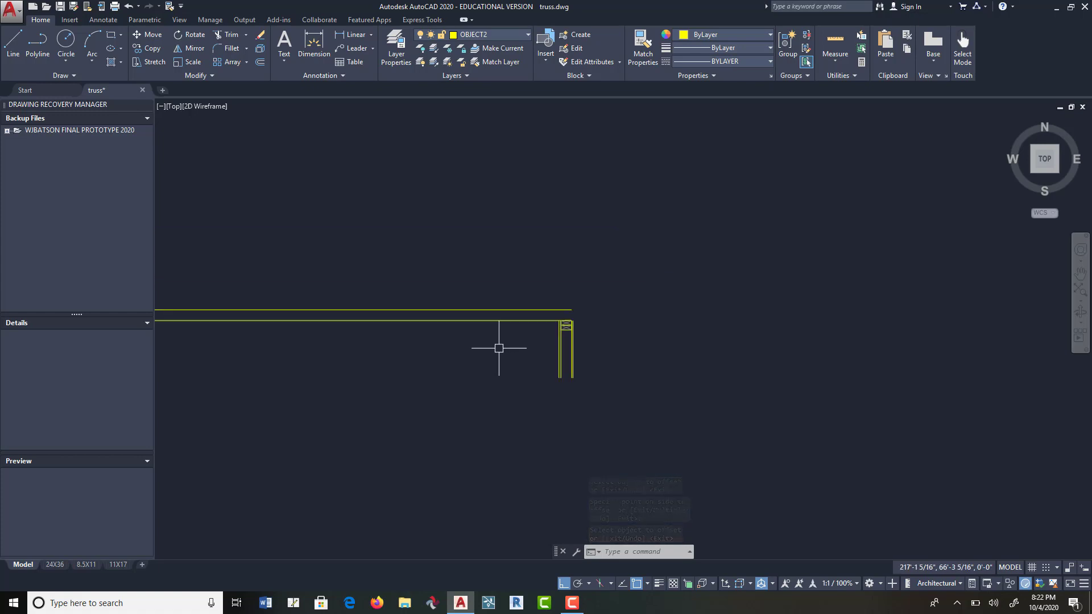
middle_click_drag(500, 348, 688, 348)
scroll(776, 323, "up", 8)
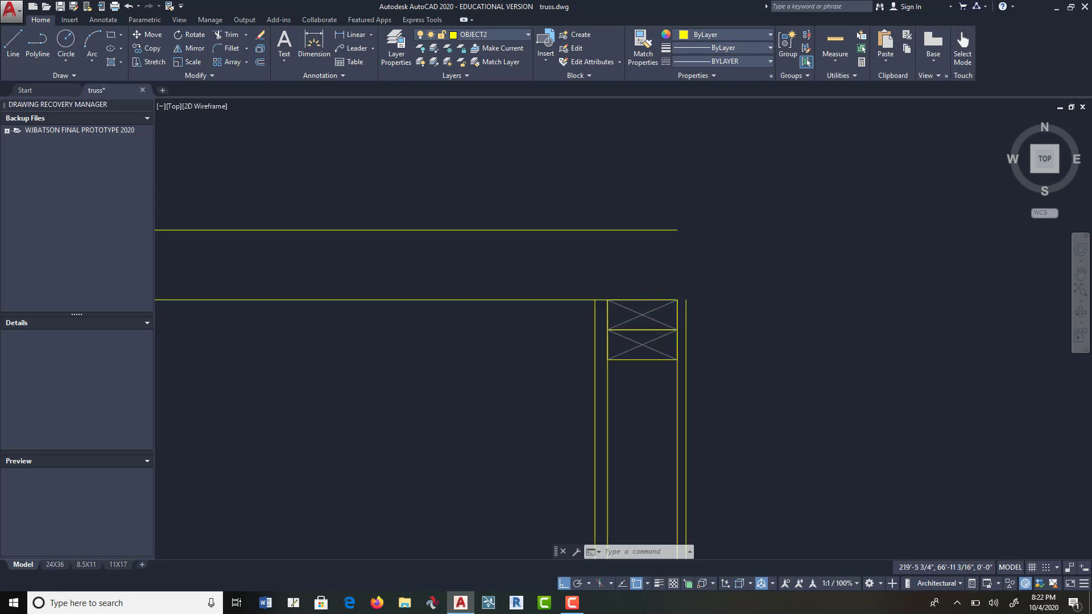
Step: Copy the sloped line of the large 12/X slope triangle by its lower endpoint onto the upper plate's top-right corner, with Ortho off
scroll(775, 316, "down", 4)
scroll(770, 298, "down", 2)
middle_click_drag(770, 297, 690, 344)
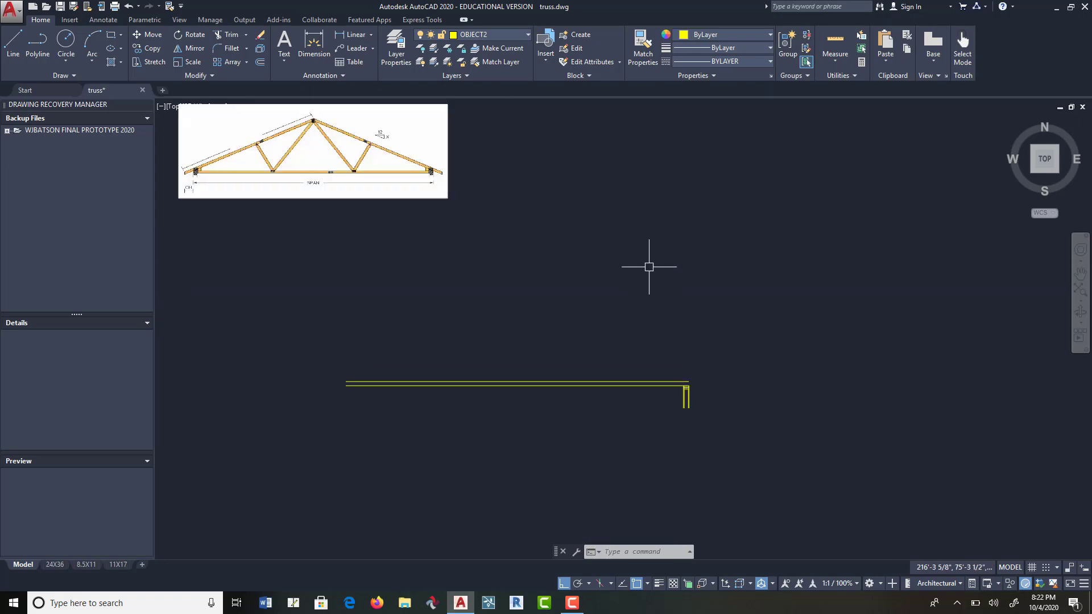
middle_click_drag(649, 280, 655, 347)
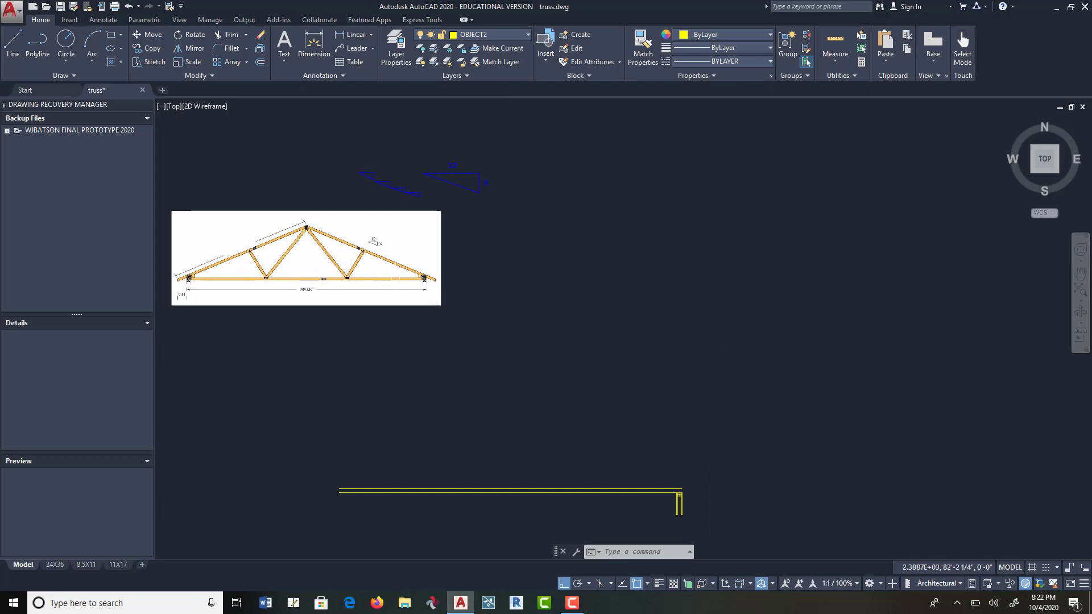
left_click(149, 48)
scroll(453, 194, "up", 8)
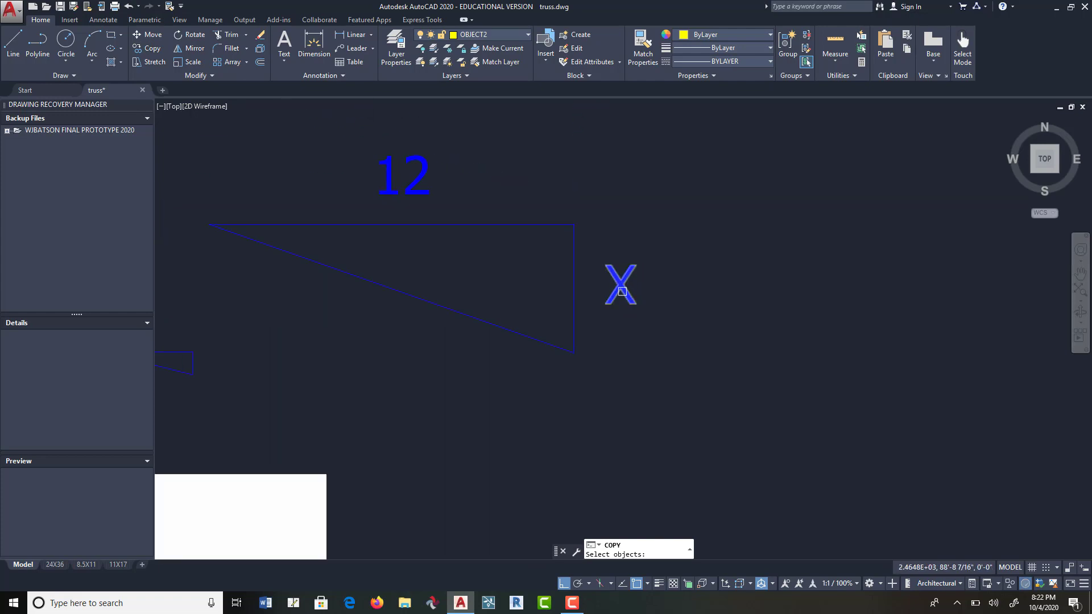
left_click(490, 320)
key("Return")
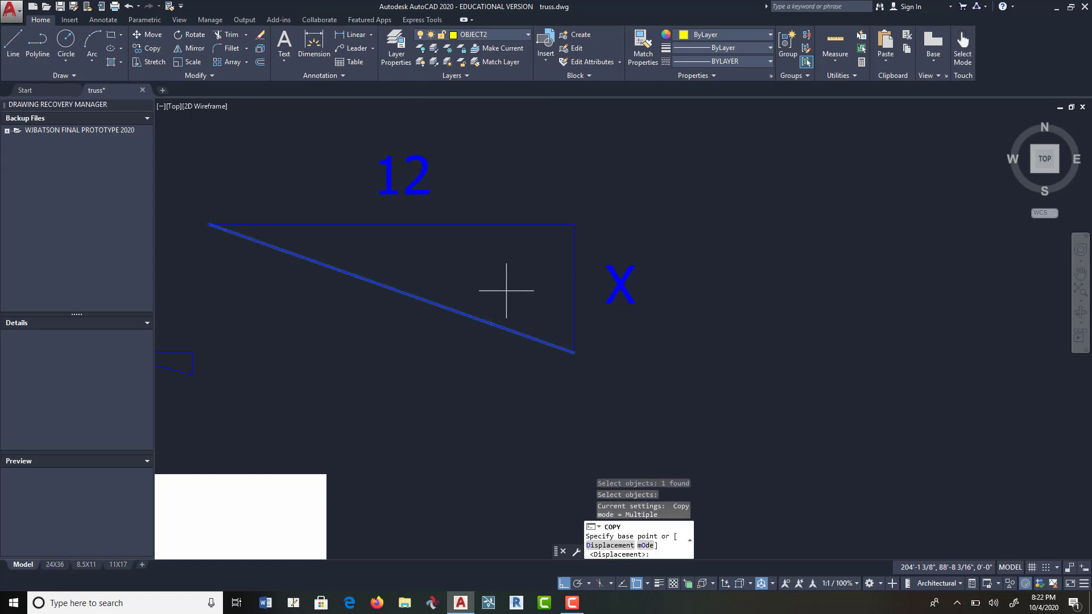
left_click(574, 353)
scroll(574, 313, "down", 4)
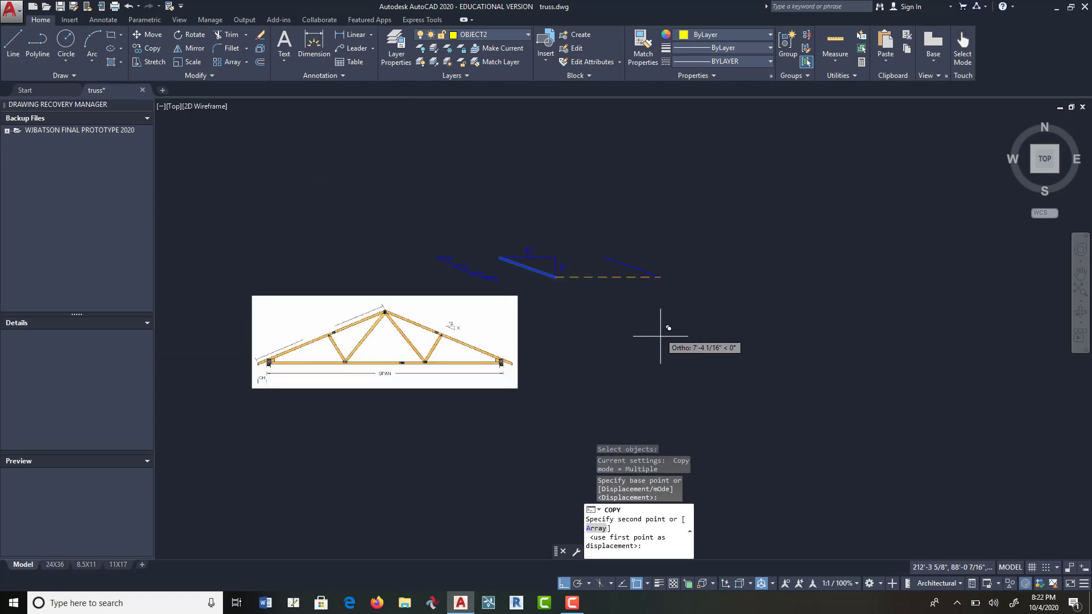
scroll(743, 359, "down", 4)
middle_click_drag(743, 360, 499, 239)
scroll(498, 266, "up", 4)
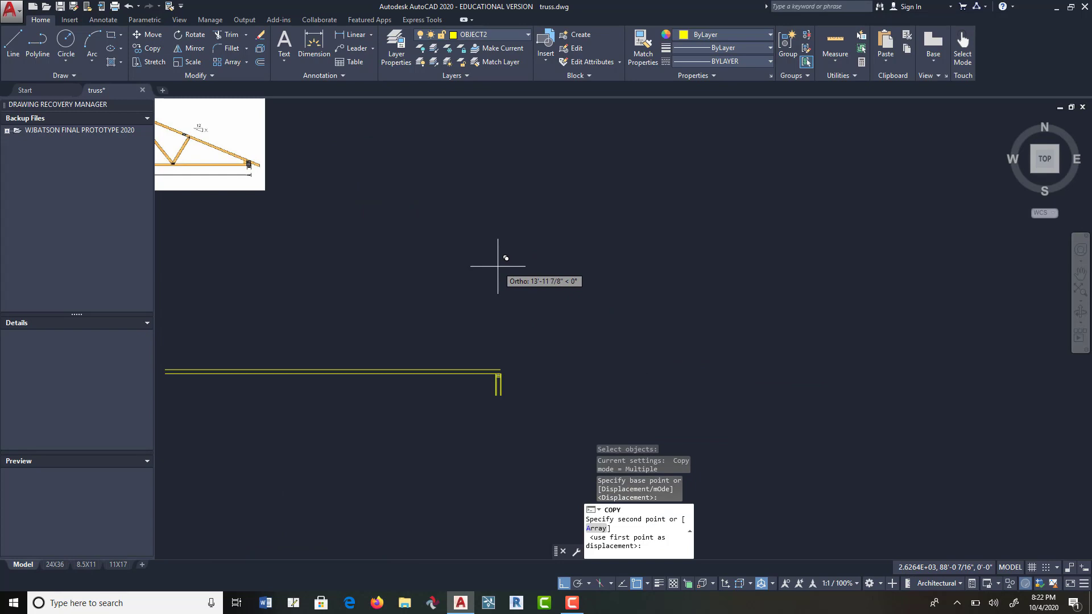
key("F8")
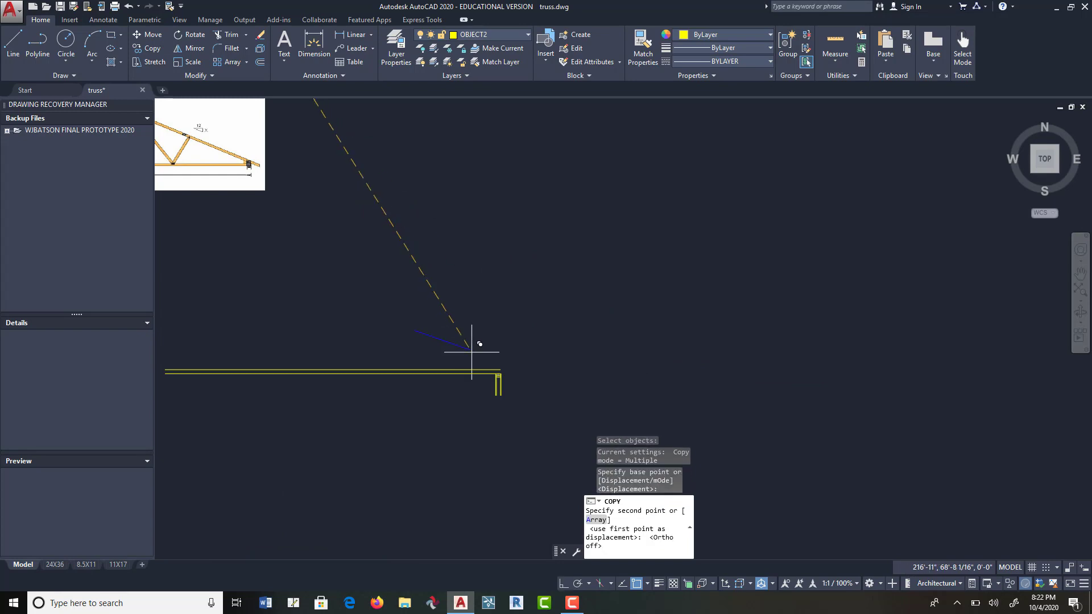
scroll(489, 358, "up", 5)
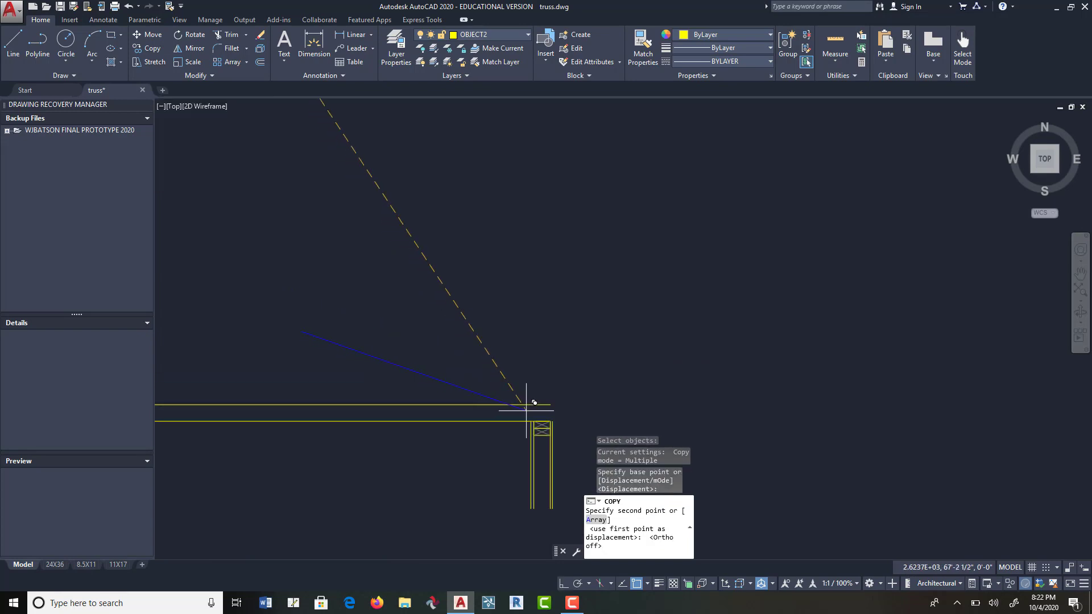
scroll(549, 414, "up", 4)
scroll(540, 418, "up", 4)
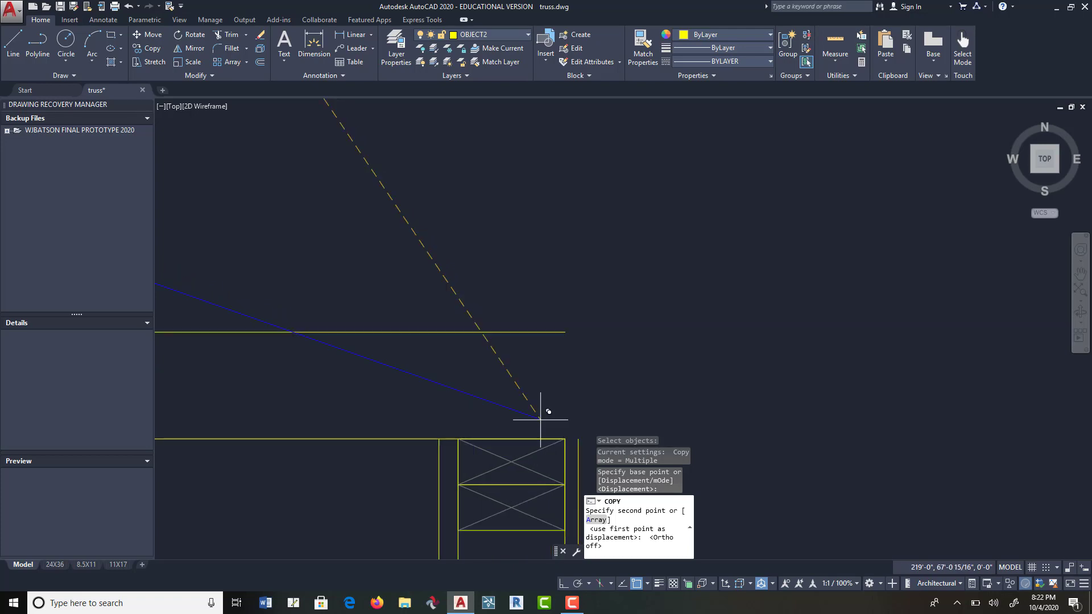
left_click(565, 439)
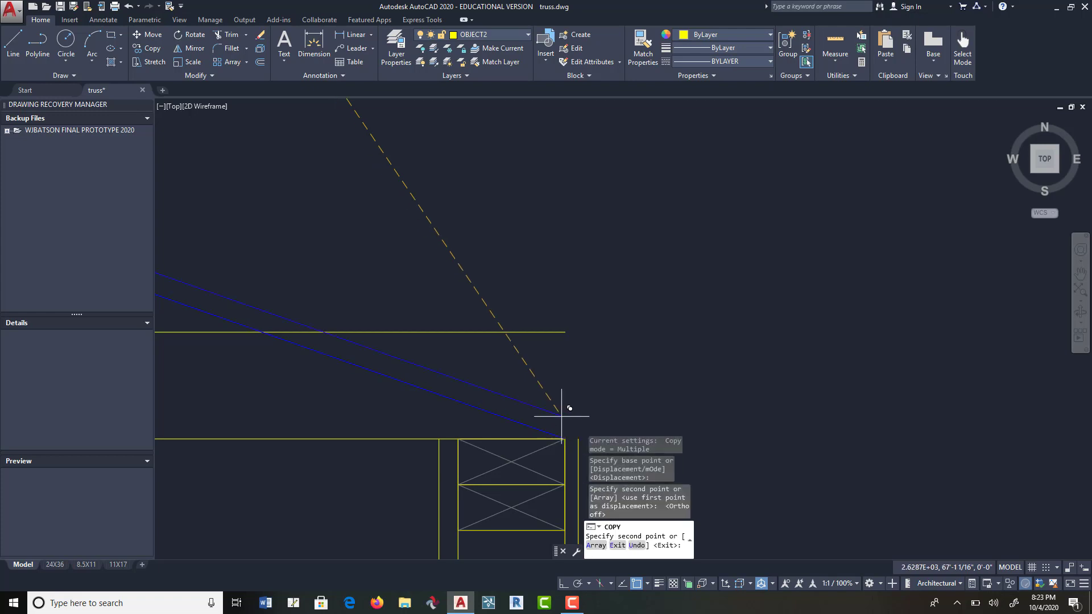
key("Return")
scroll(603, 270, "down", 5)
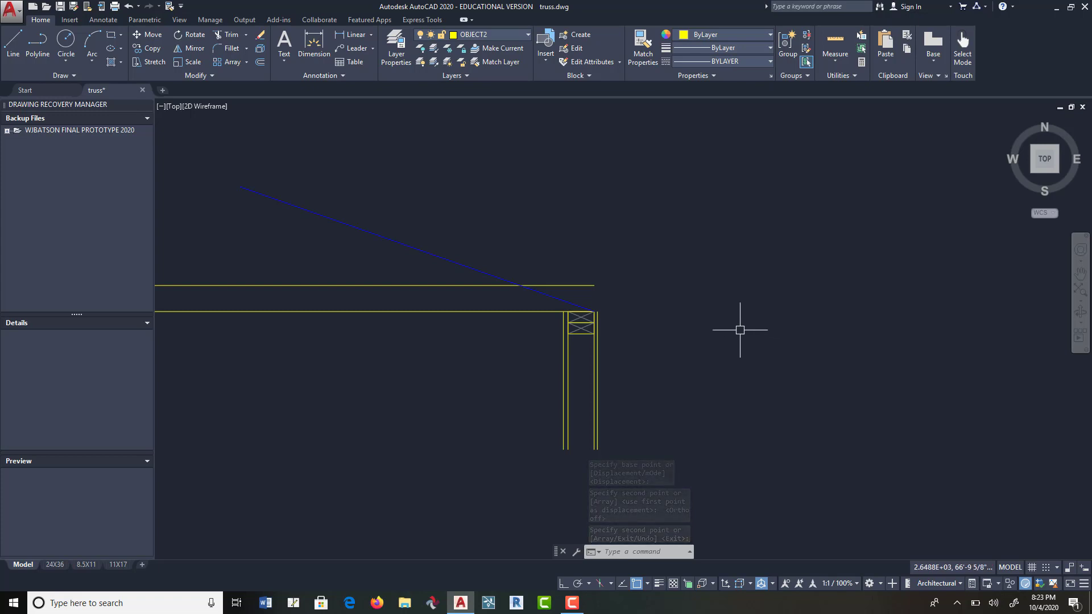
Step: Examine the eave detail of the finished truss section and compare it with the new plate corner
scroll(677, 282, "down", 6)
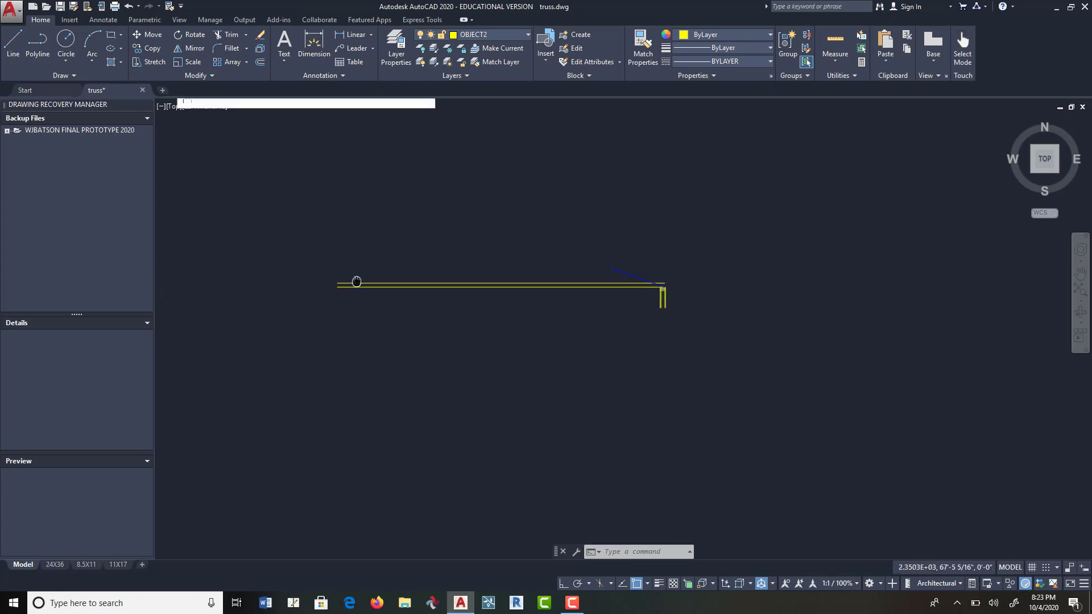
scroll(587, 382, "up", 10)
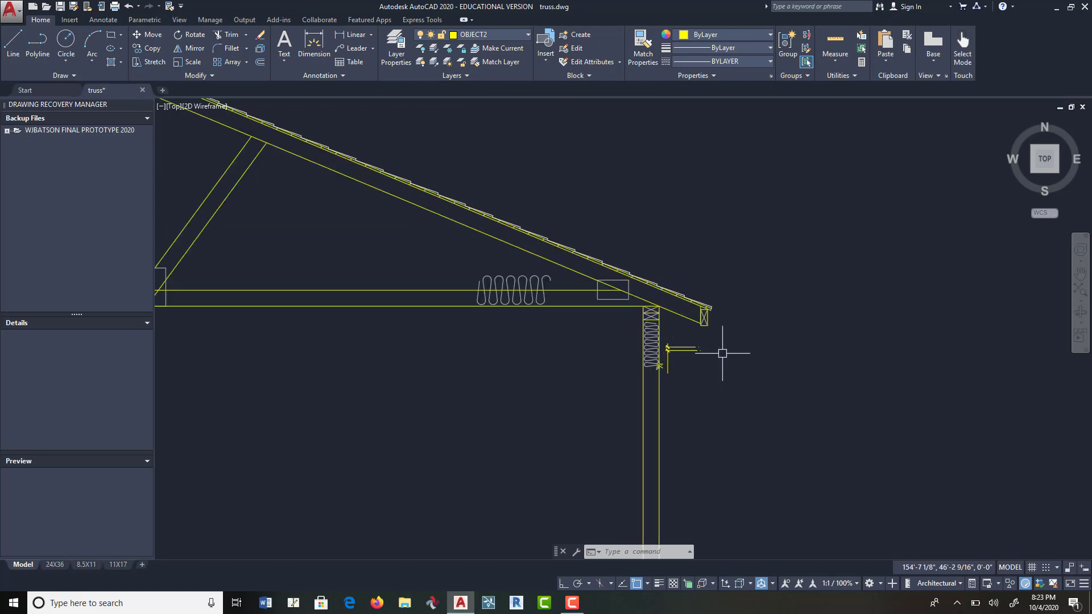
scroll(711, 319, "down", 10)
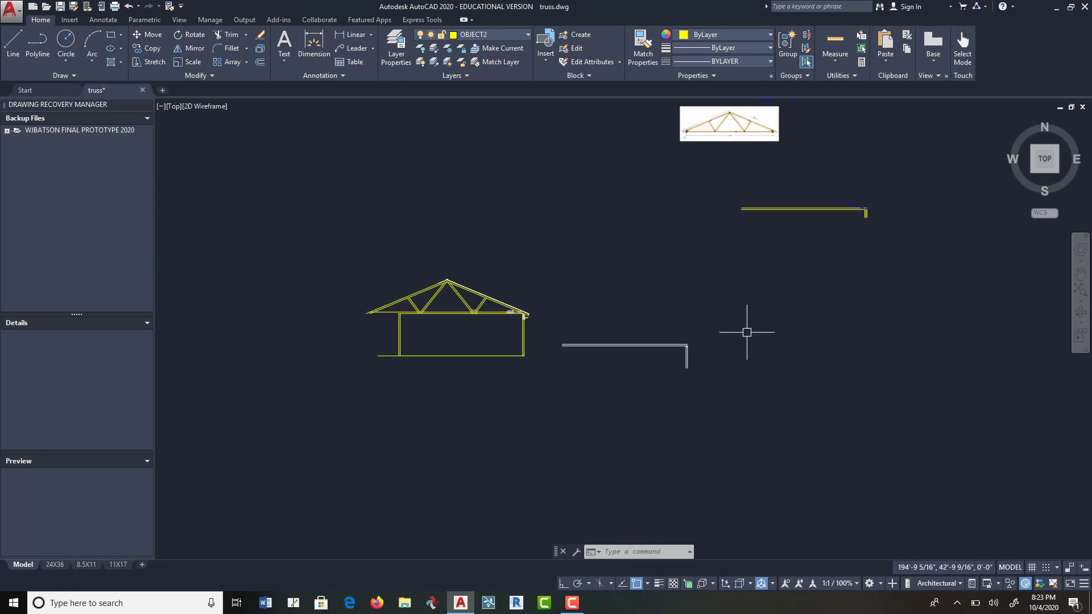
middle_click_drag(746, 325, 609, 359)
scroll(674, 317, "up", 6)
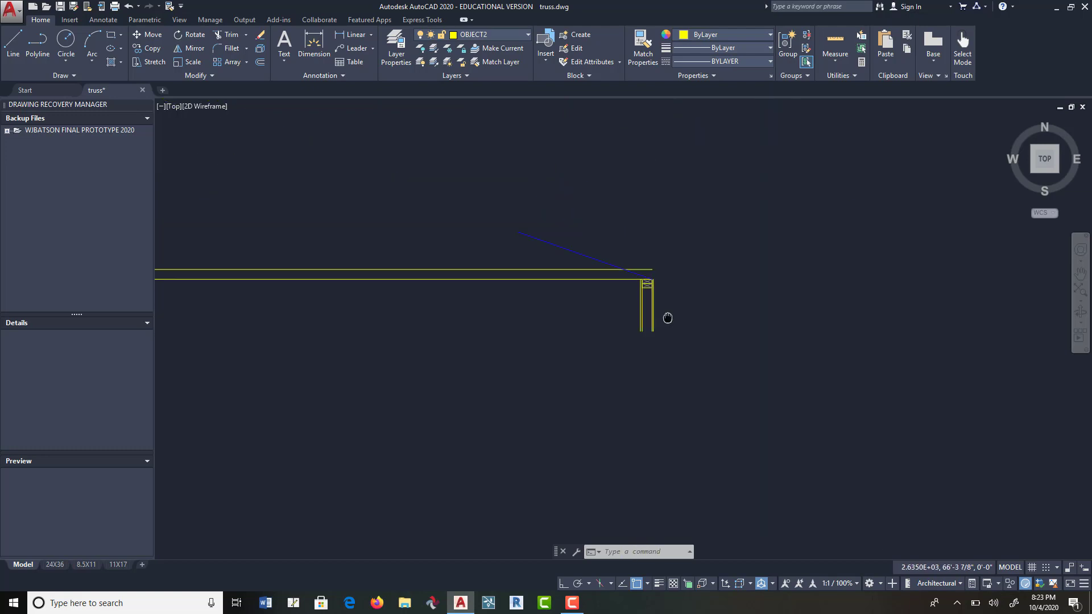
scroll(645, 297, "up", 2)
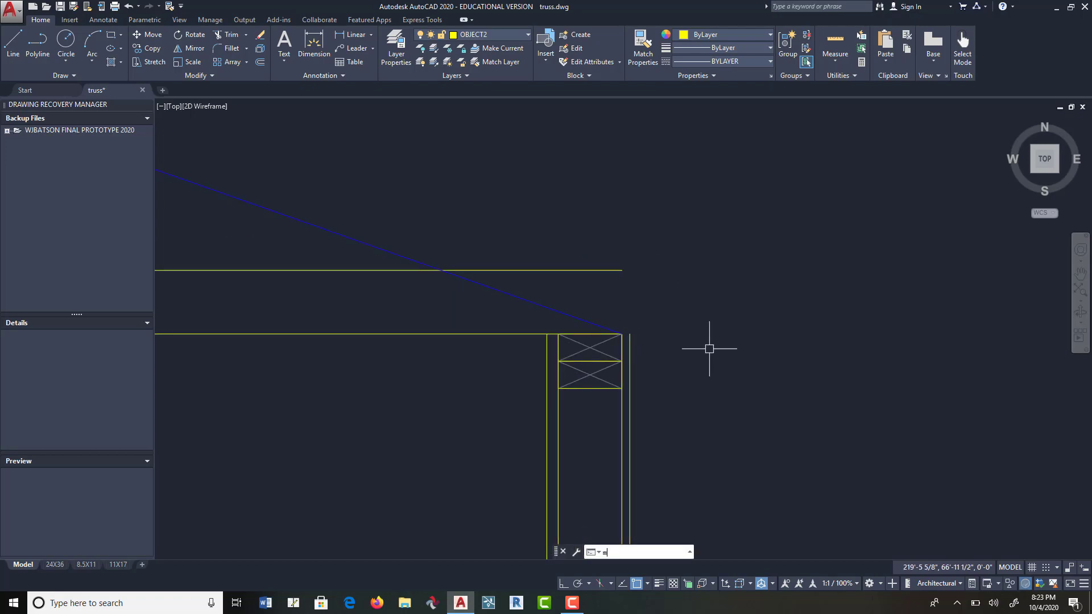
key("Return")
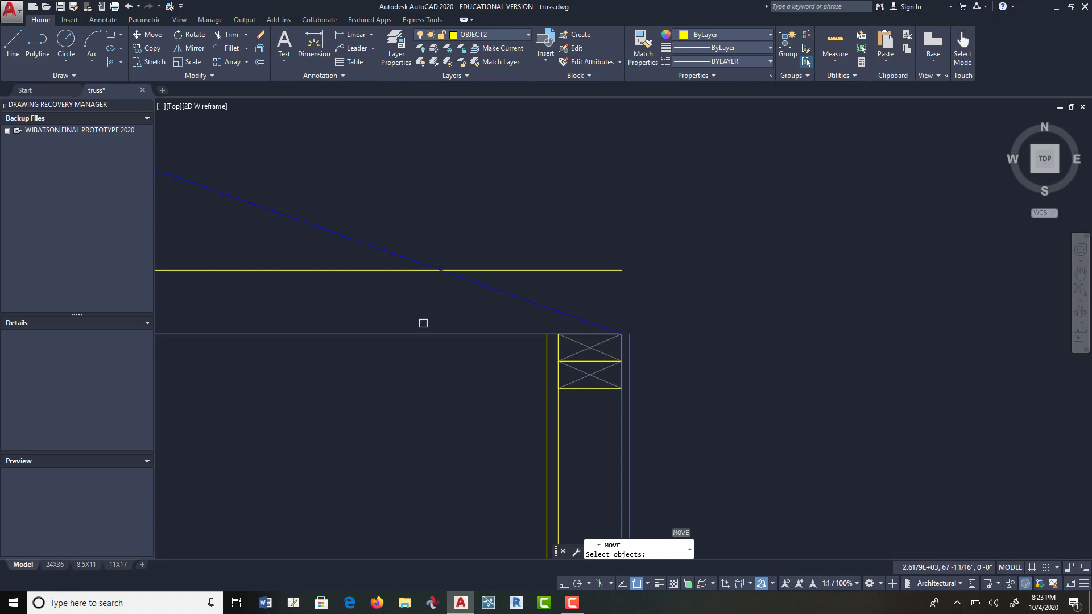
left_click(417, 334)
left_click(444, 222)
left_click(373, 276)
key("Return")
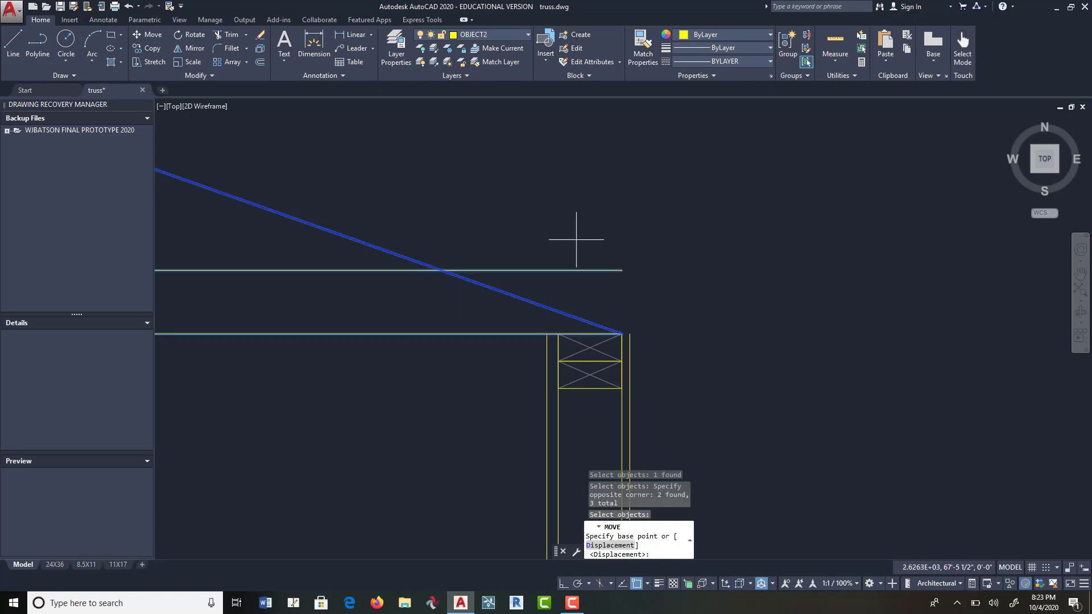
key("Escape")
key("Return")
left_click(467, 333)
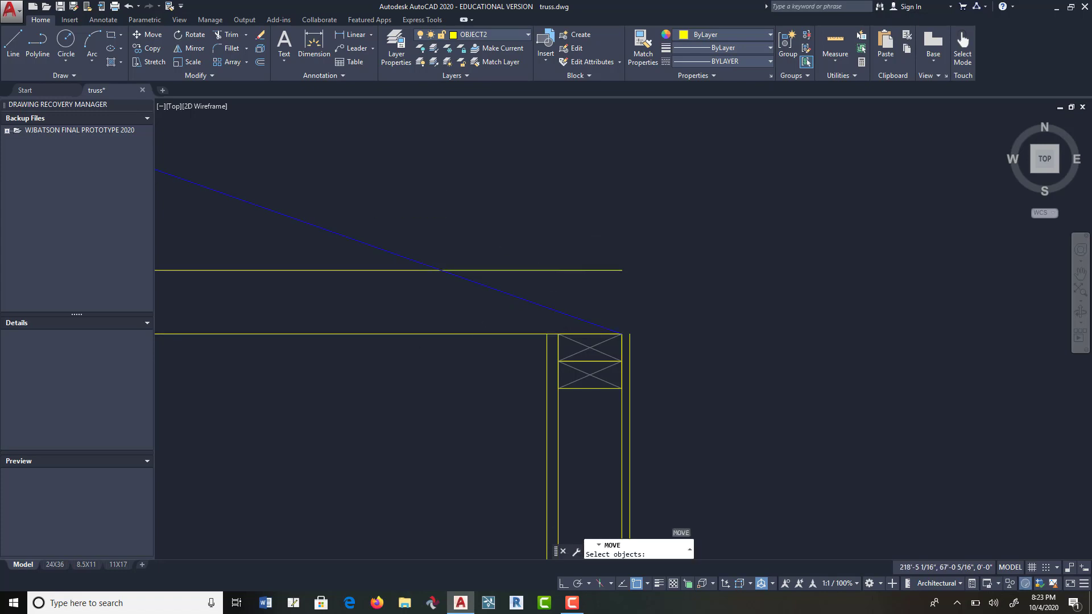
left_click(455, 239)
left_click(428, 271)
key("Return")
key("Escape")
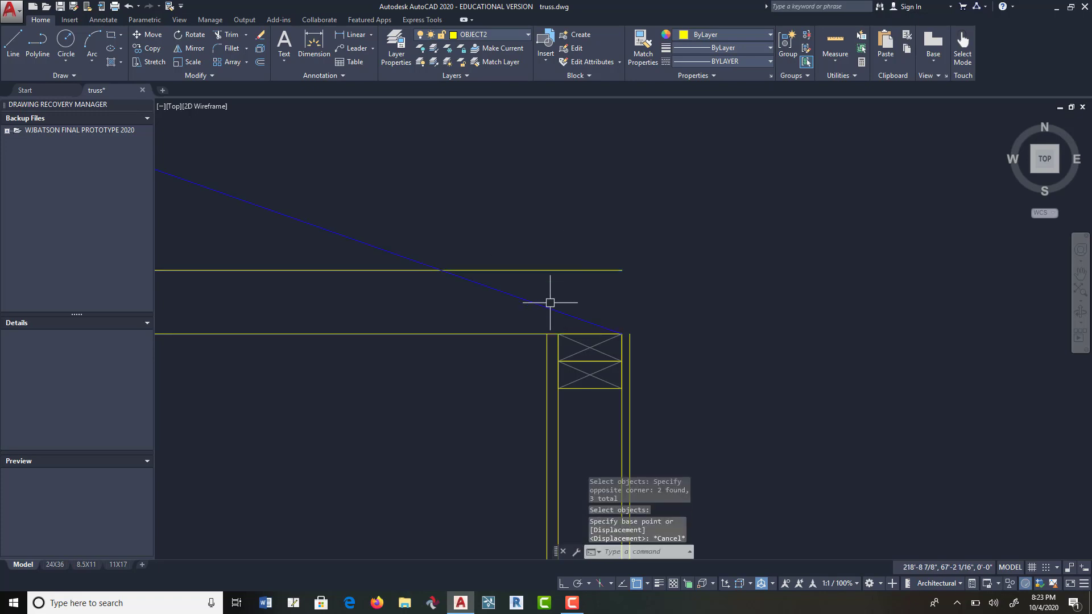
key("Return")
left_click(500, 333)
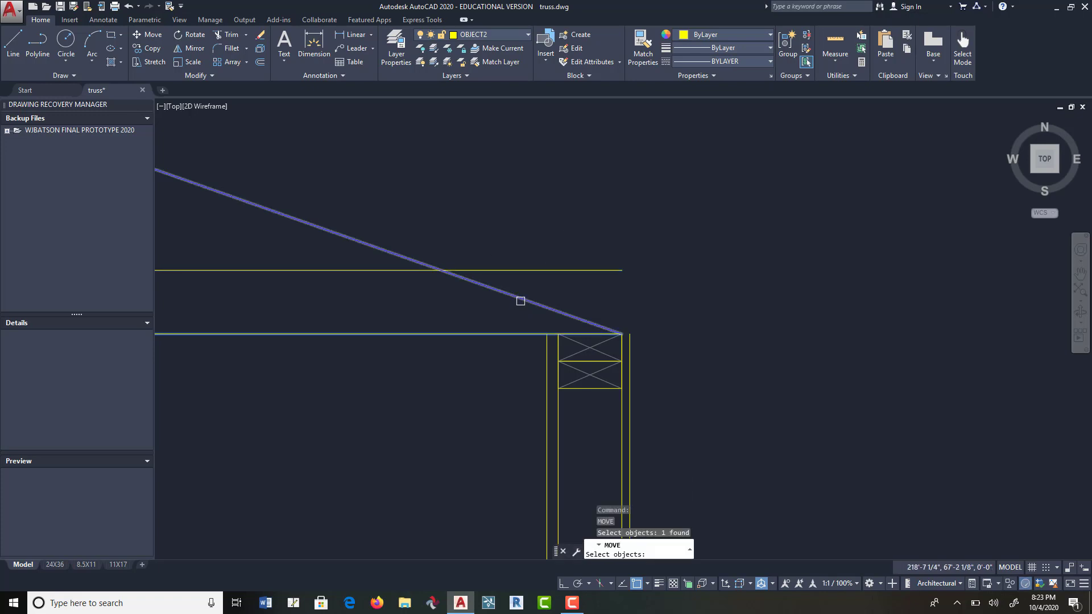
left_click(517, 303)
key("Return")
key("Escape")
Step: Match the properties of the lower bottom-chord line onto the blue sloped line above the plates
type("m")
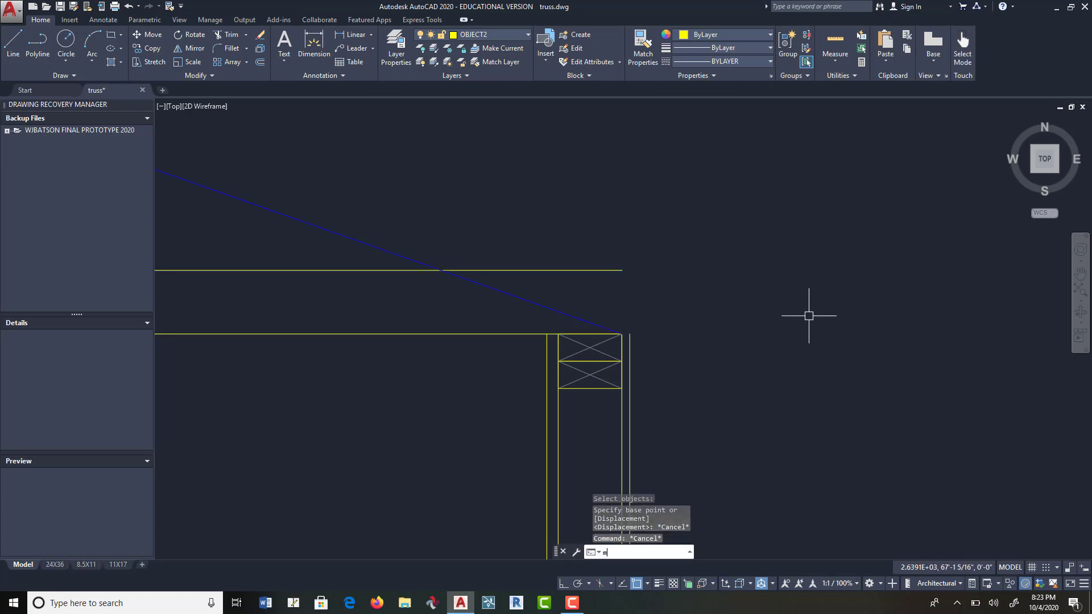
type("a")
key("Return")
left_click(501, 333)
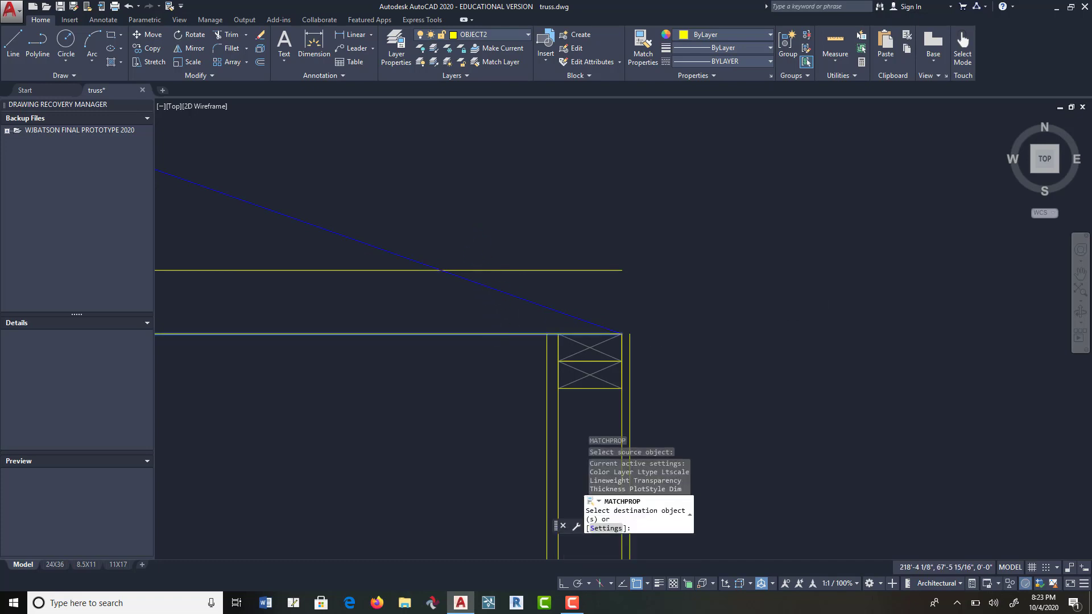
left_click(485, 287)
left_click(422, 277)
key("Return")
scroll(634, 341, "down", 4)
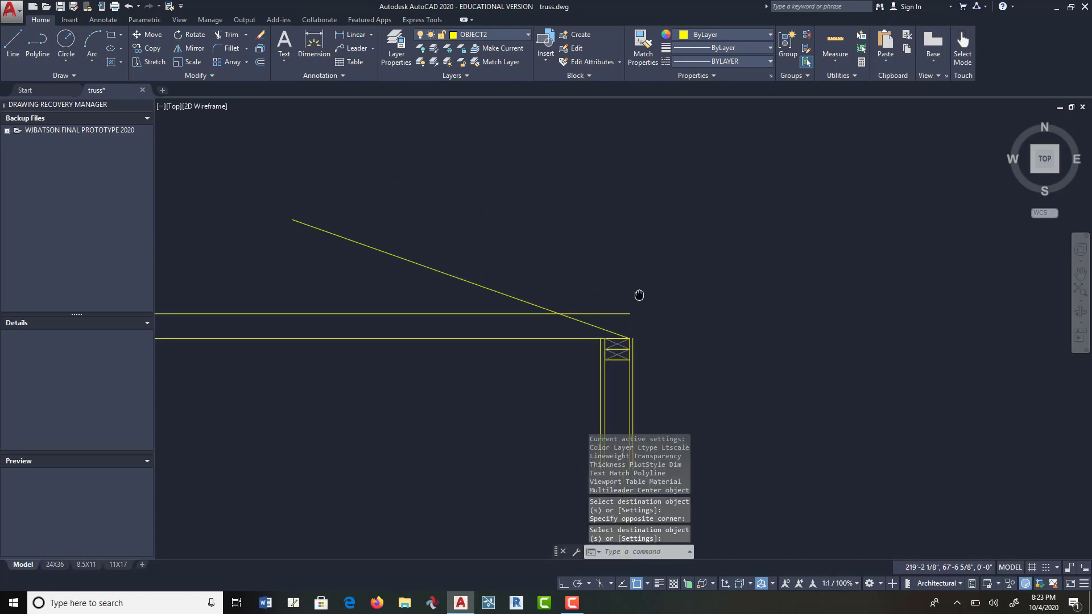
Step: Sketch a slope triangle beside the wall with Ortho on, using a 12" horizontal segment and closing it with a sloped line
left_click(14, 50)
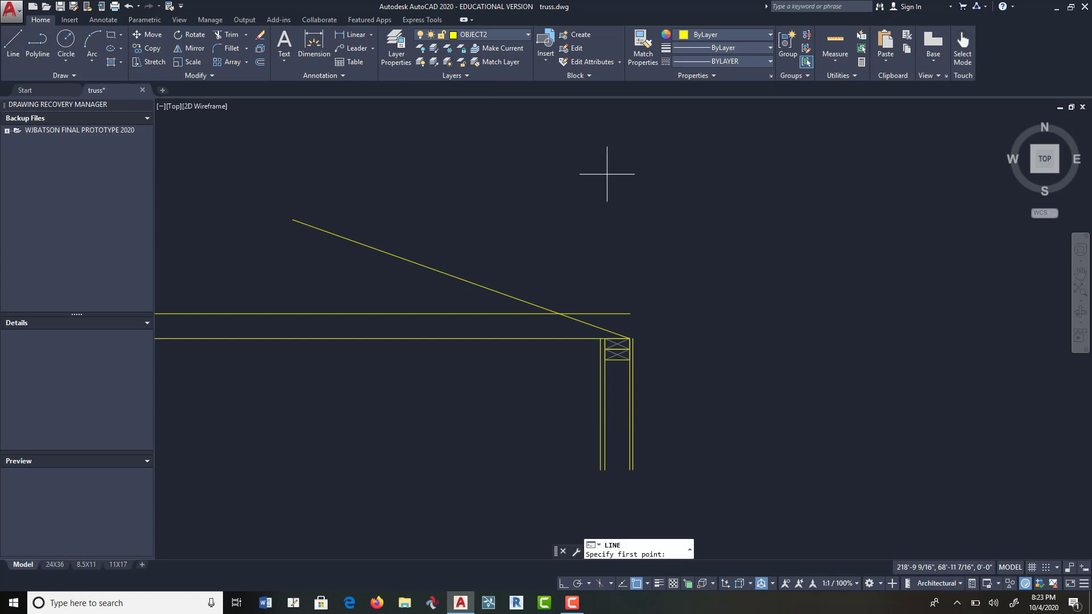
left_click(788, 368)
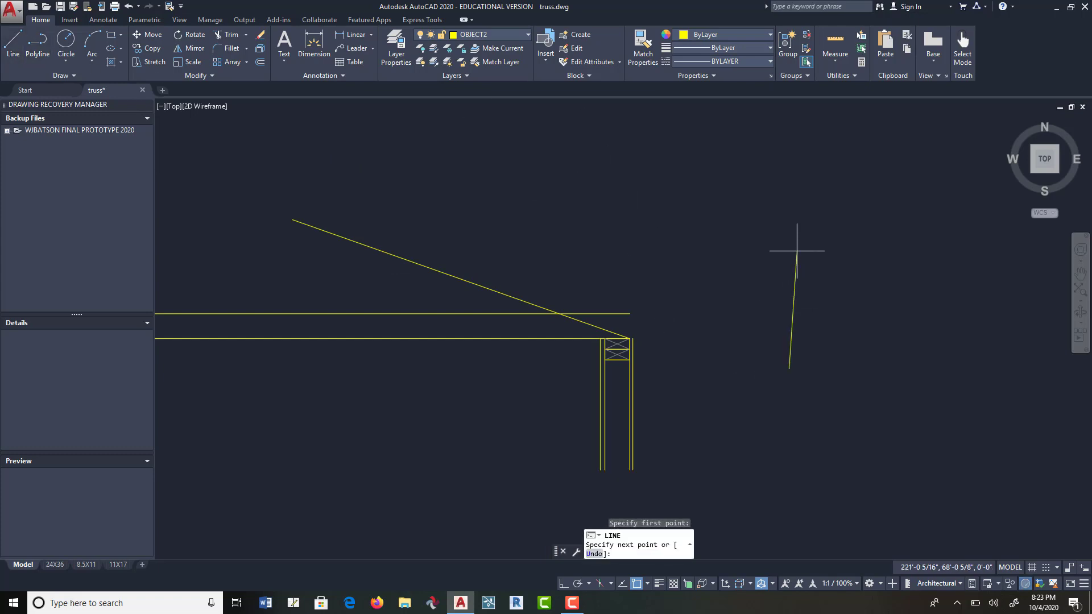
key("F8")
left_click(788, 281)
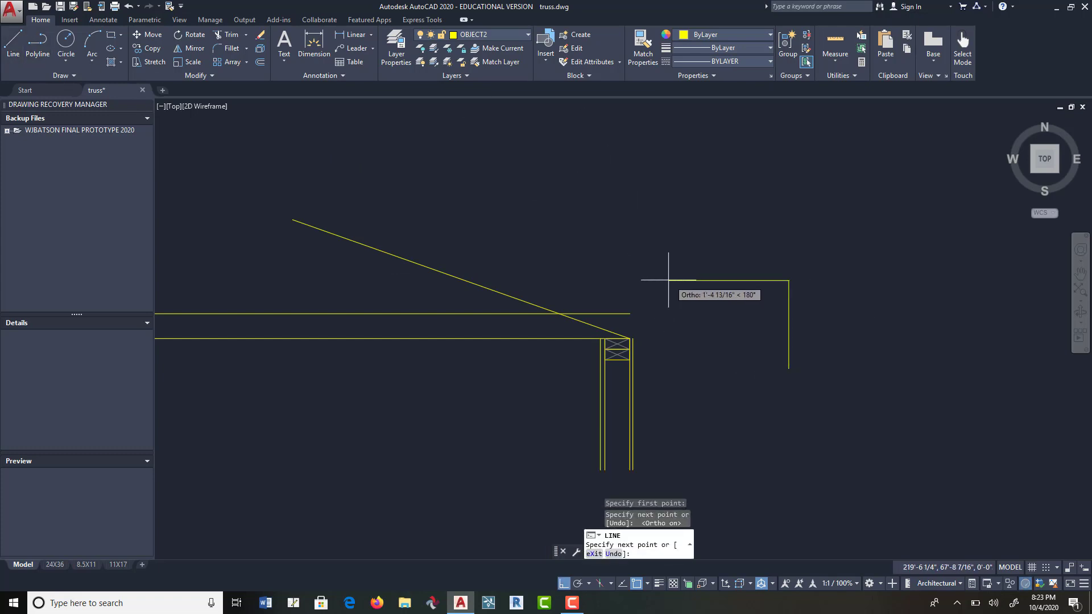
key("Return")
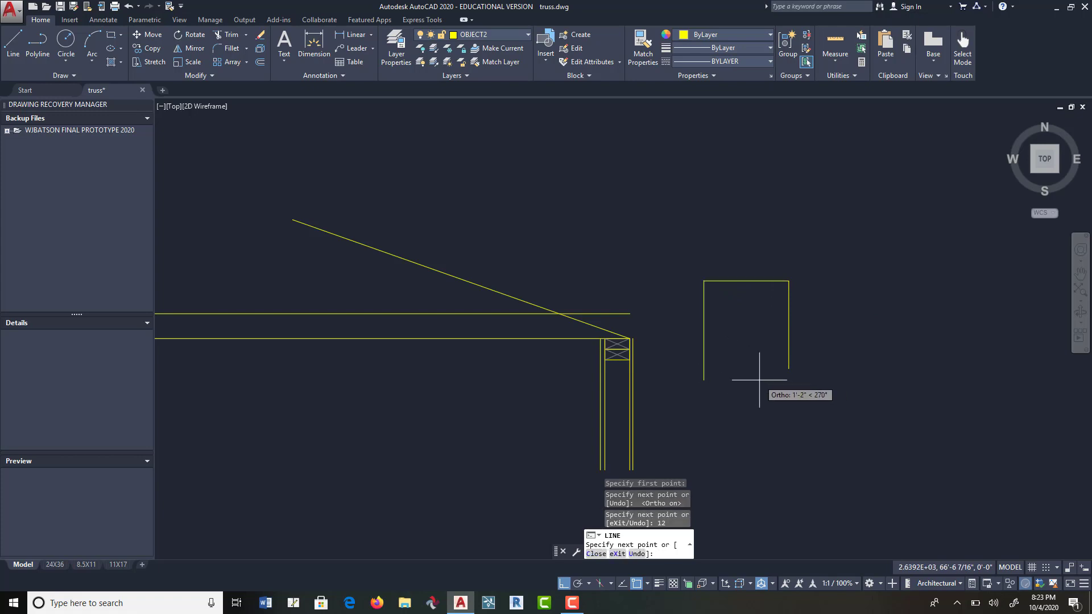
left_click(604, 263)
left_click(789, 369)
type("c")
key("Return")
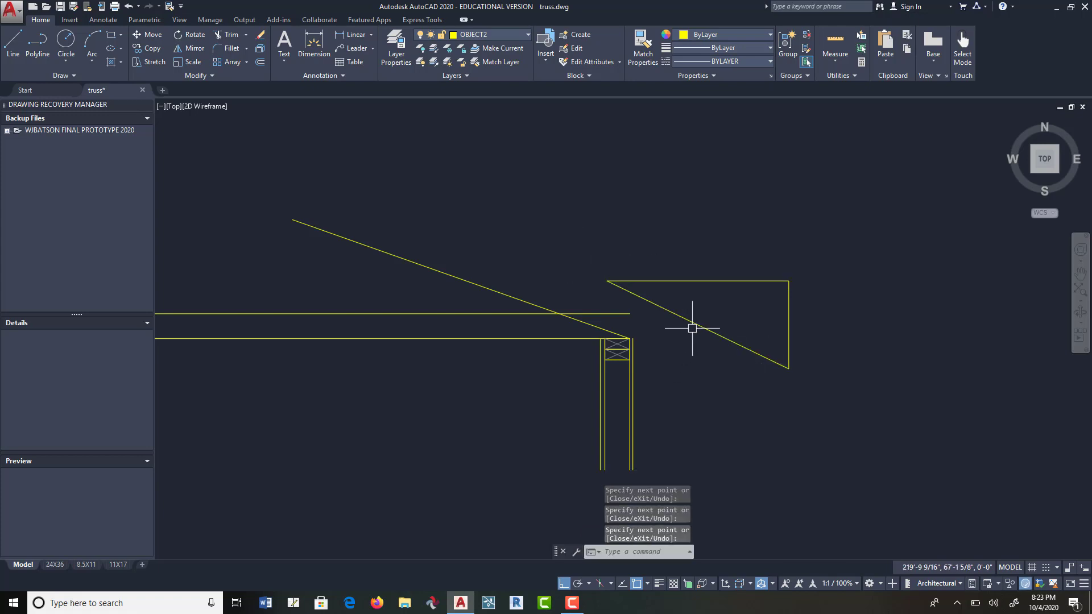
left_click(151, 48)
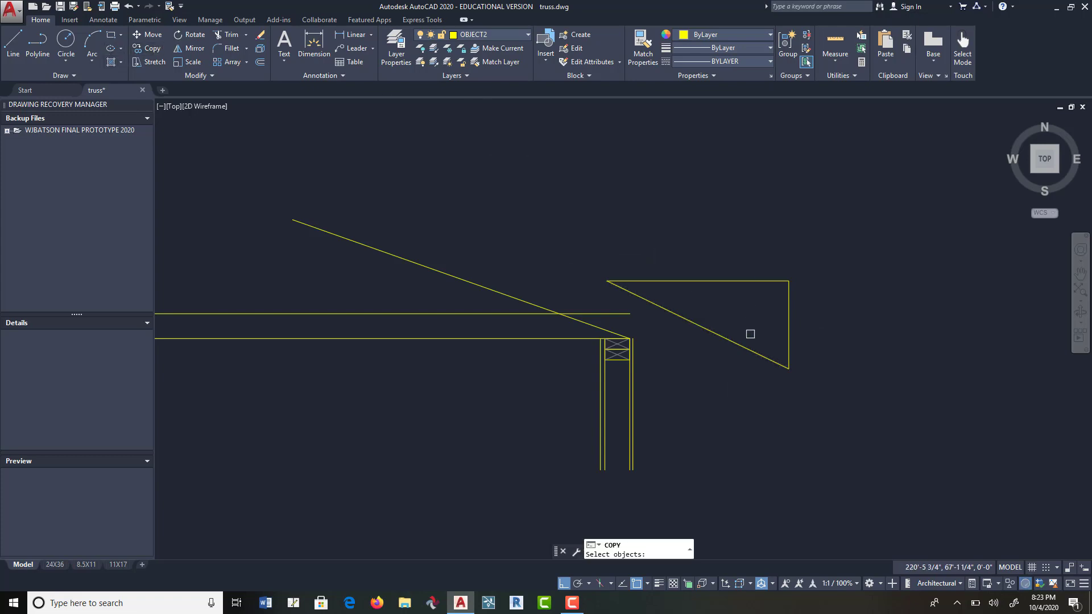
left_click(743, 347)
key("Return")
left_click(789, 369)
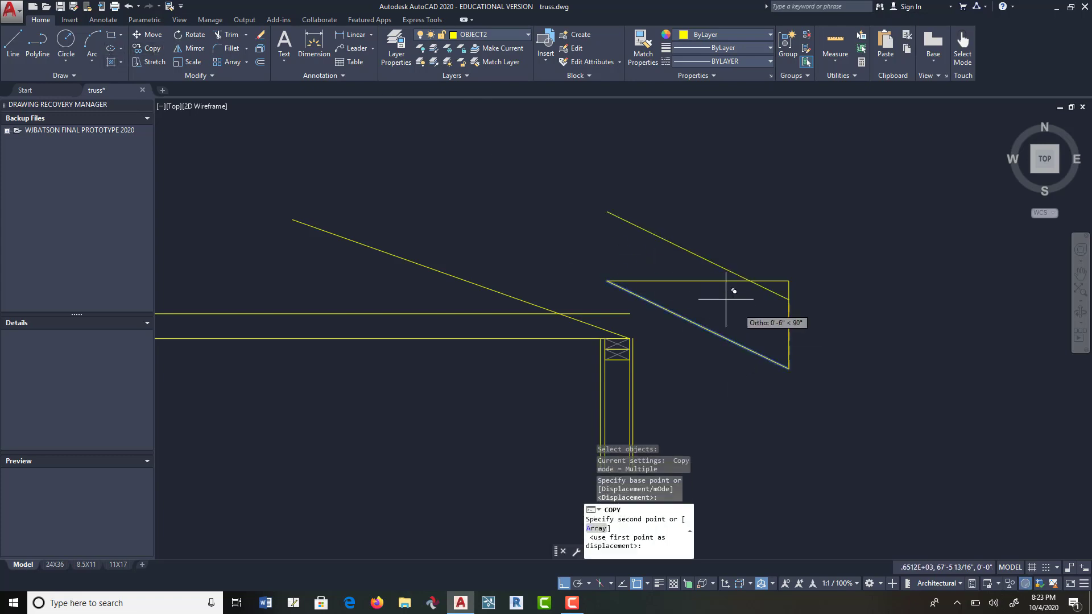
key("Escape")
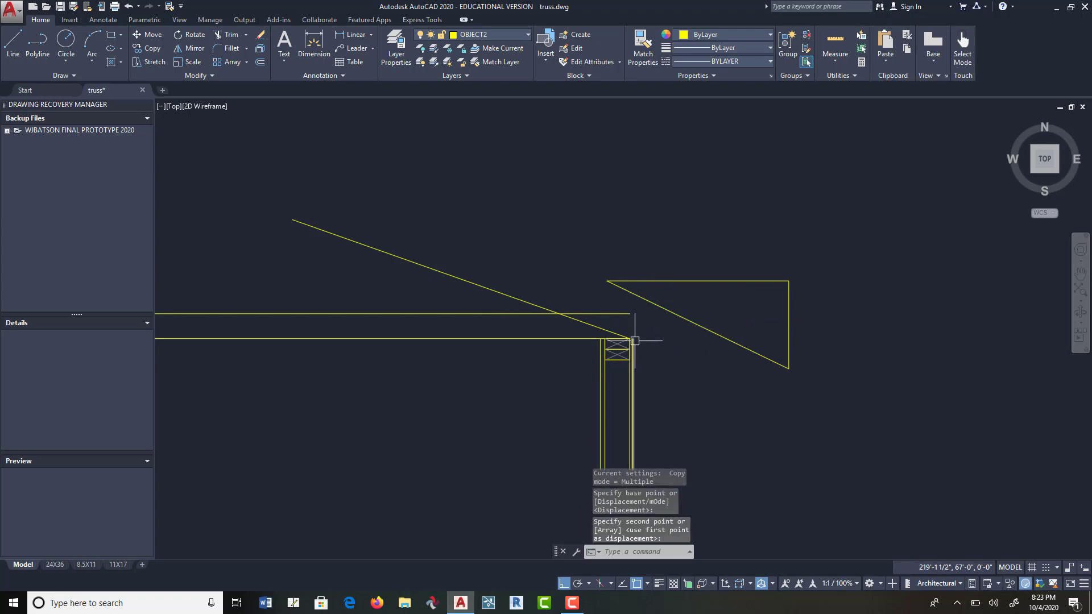
scroll(635, 340, "up", 5)
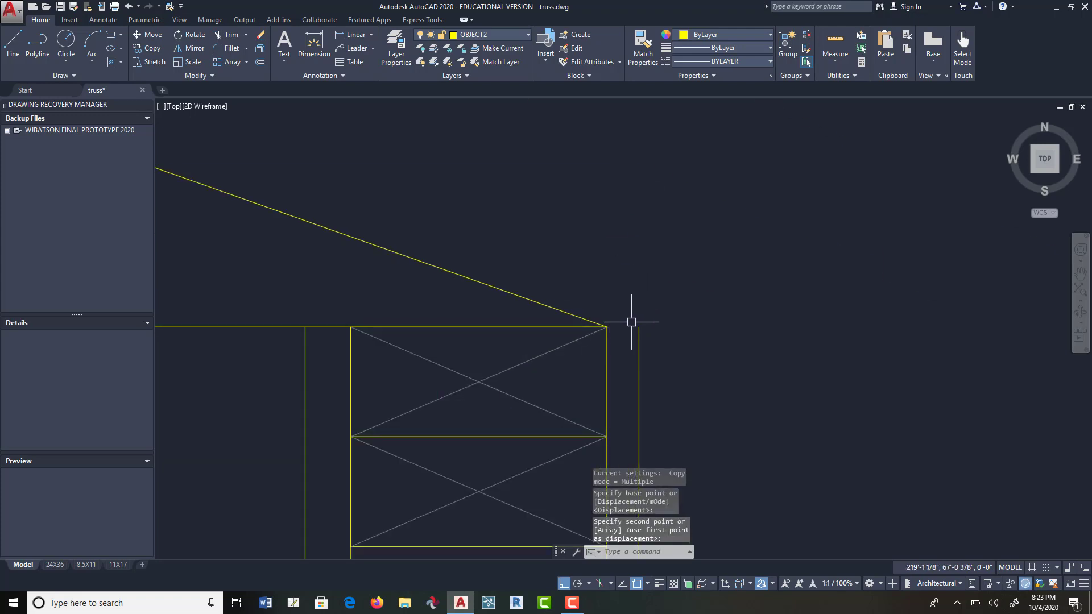
scroll(597, 342, "down", 6)
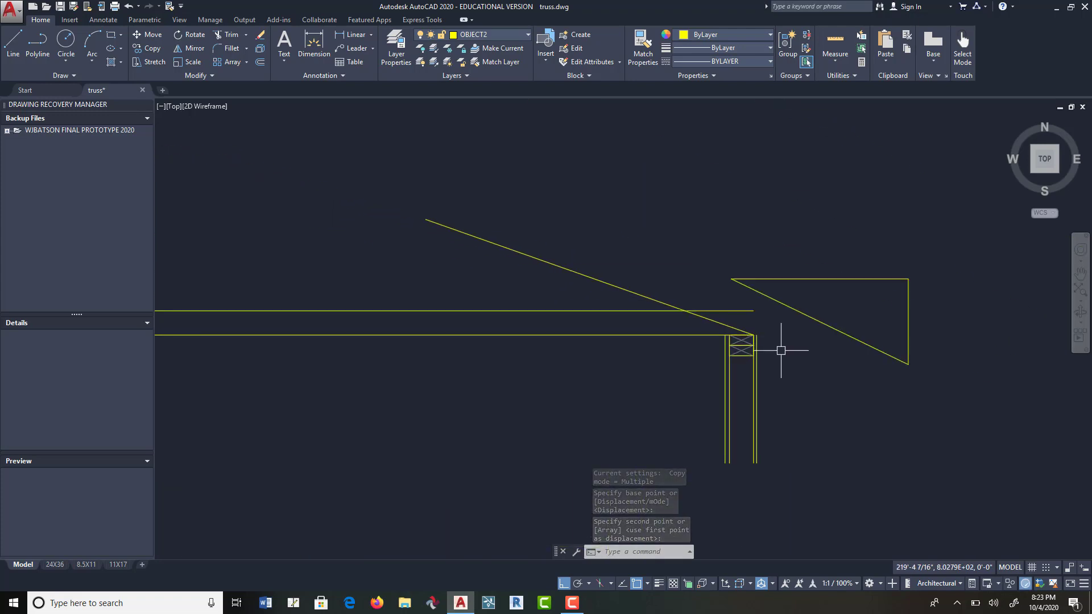
Step: Erase all sides of the slope triangle sketched beside the wall
left_click(260, 34)
left_click(933, 232)
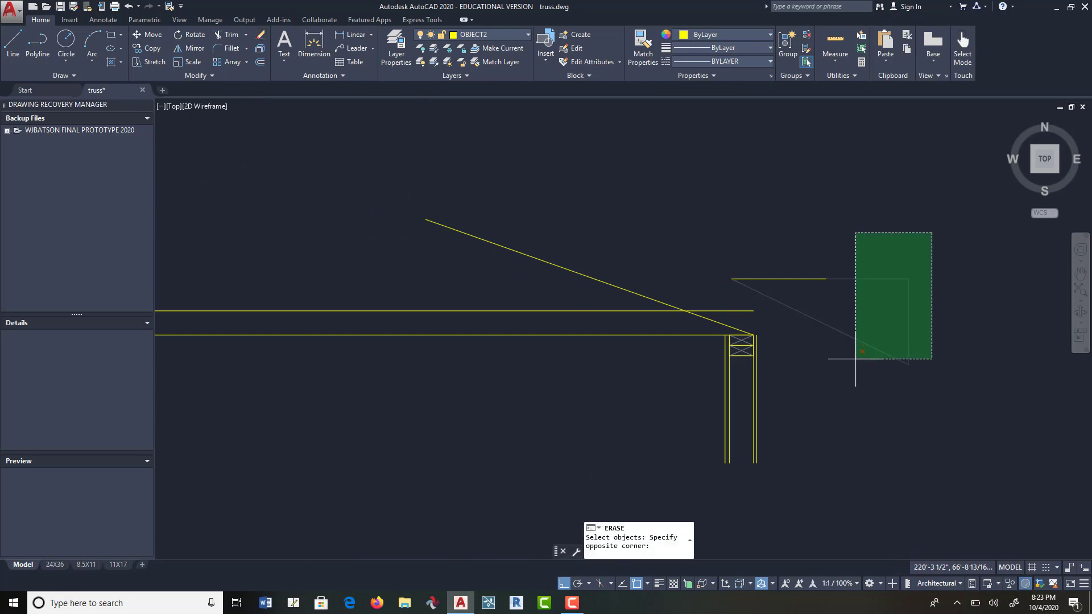
left_click(858, 353)
key("Return")
key("Return")
left_click(836, 261)
left_click(804, 288)
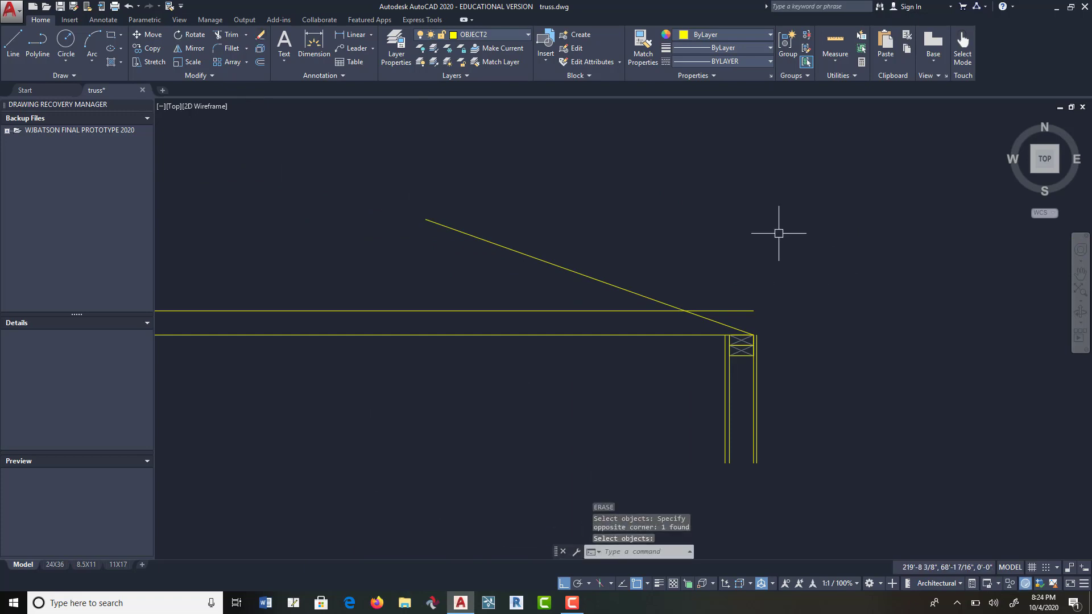
Step: Offset the sloped top-chord line 3.5" upward to form the chord's upper edge
scroll(499, 353, "down", 4)
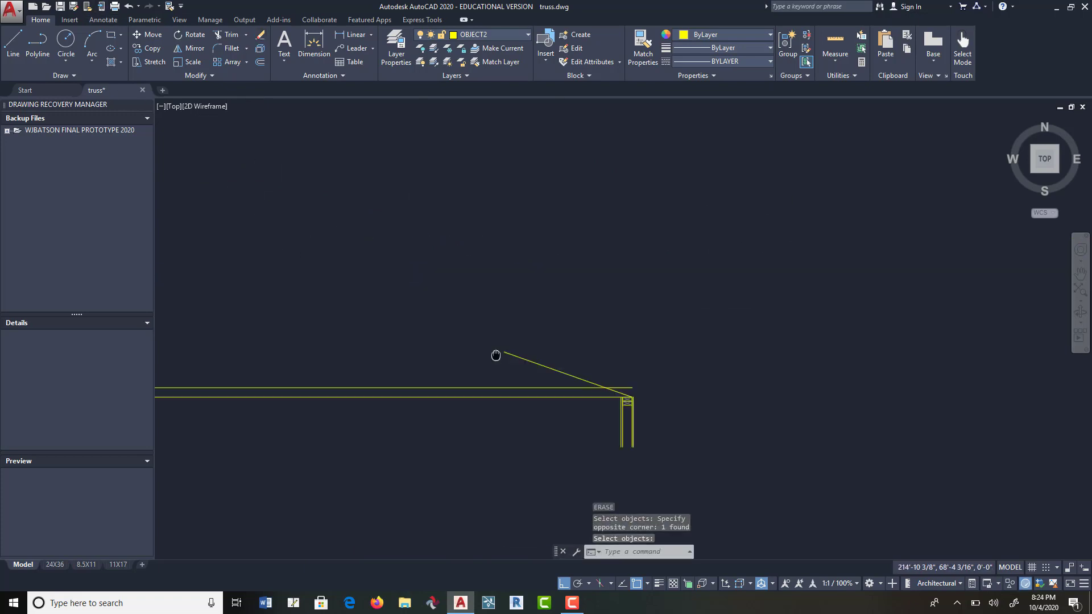
scroll(512, 353, "up", 6)
scroll(464, 346, "down", 3)
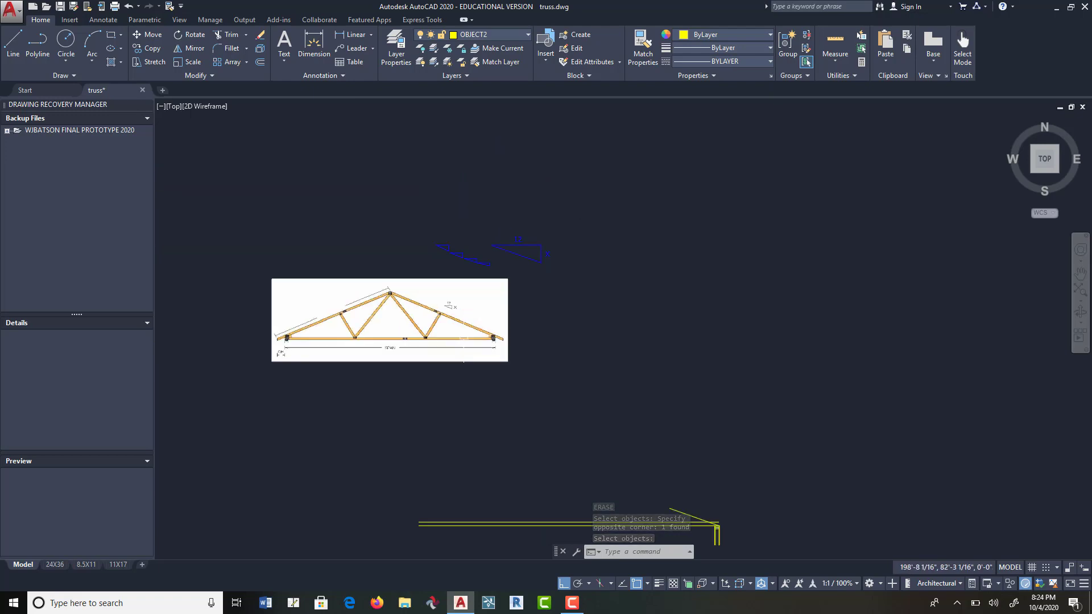
middle_click_drag(531, 376, 510, 226)
scroll(575, 290, "up", 3)
scroll(642, 346, "up", 4)
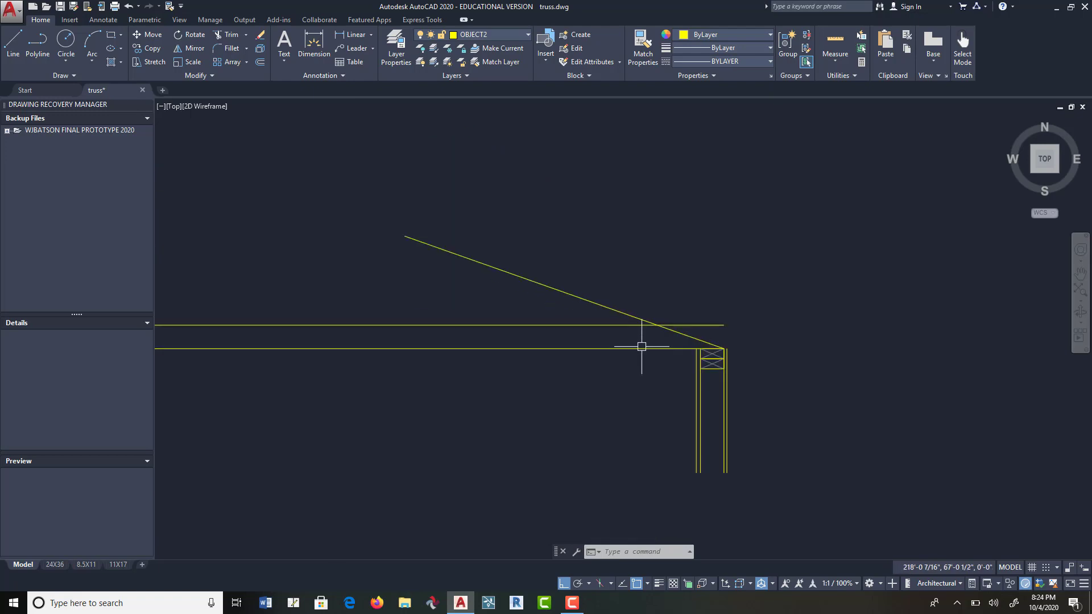
left_click(265, 62)
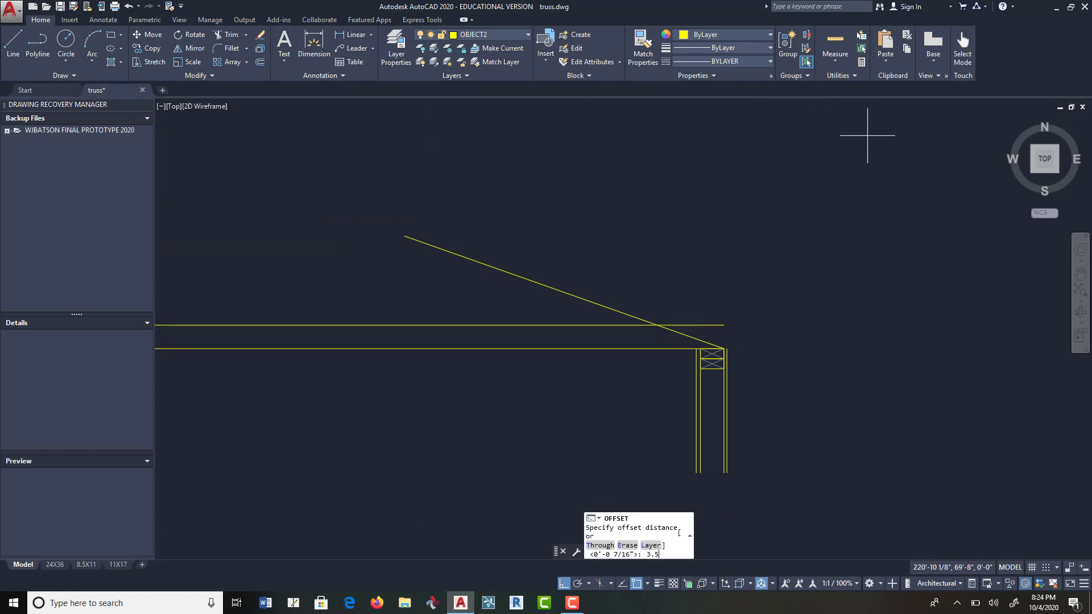
type("3.5")
key("Return")
left_click(585, 299)
left_click(629, 237)
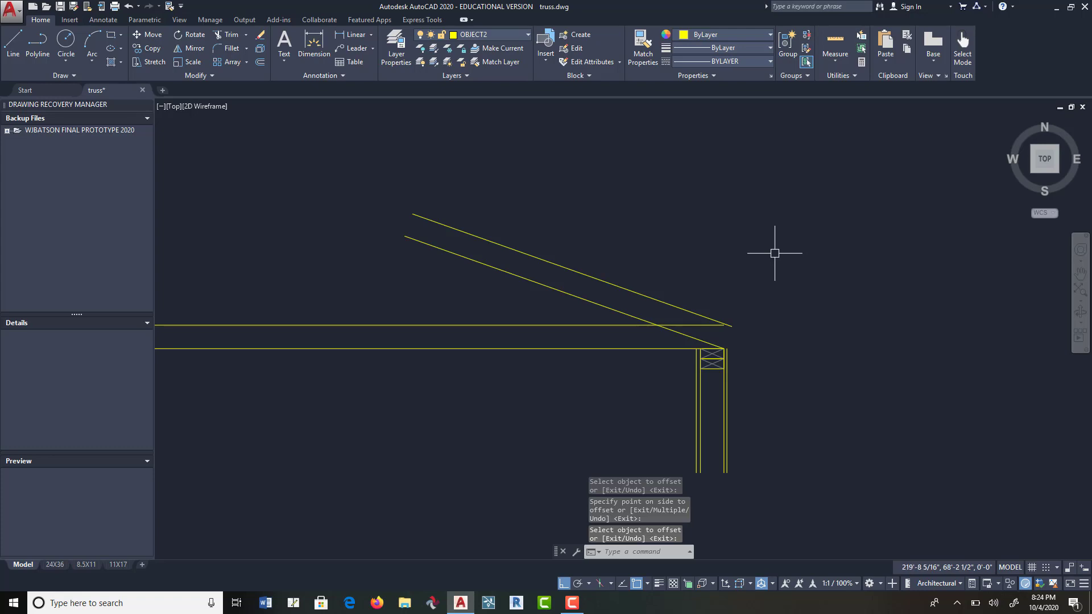
Step: Offset the vertical wall line at the plates' outer edge 12" to the right for the roof overhang
middle_click_drag(750, 350, 629, 327)
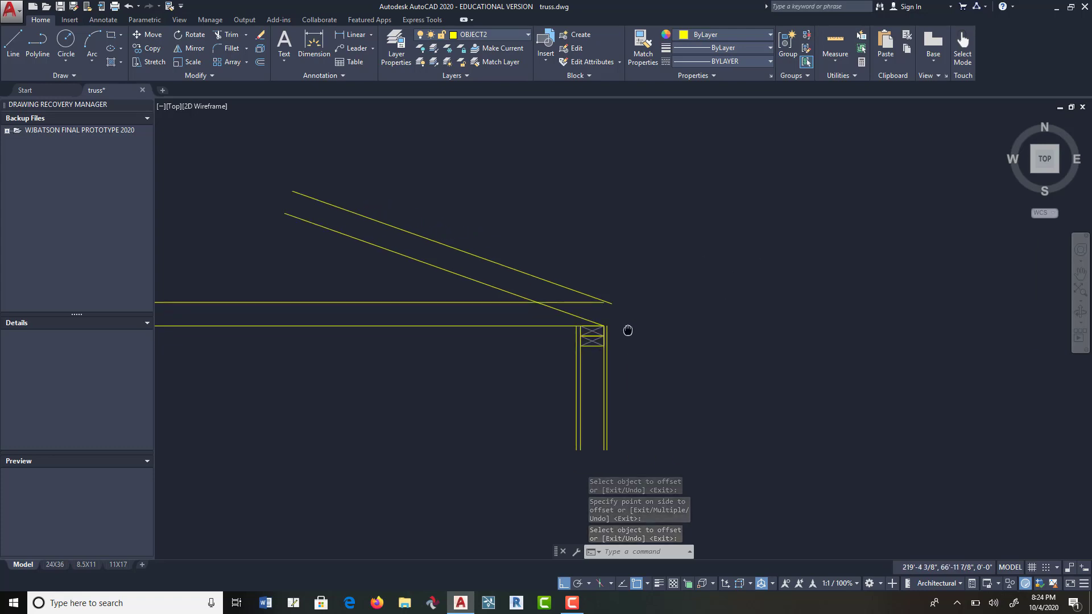
key("Return")
key("Return")
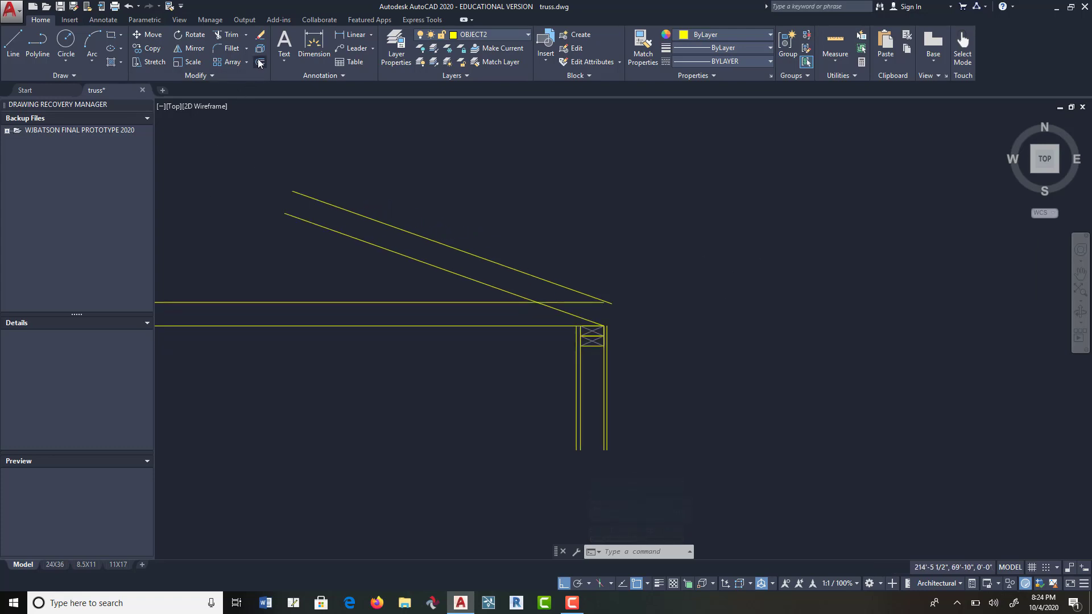
type("12")
key("Return")
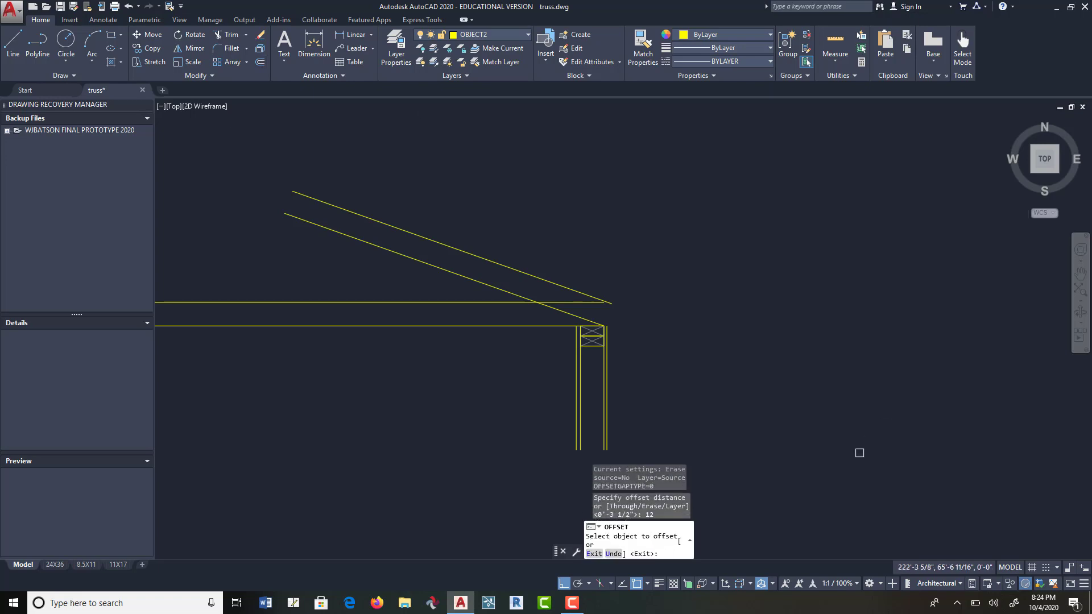
left_click(606, 384)
left_click(680, 364)
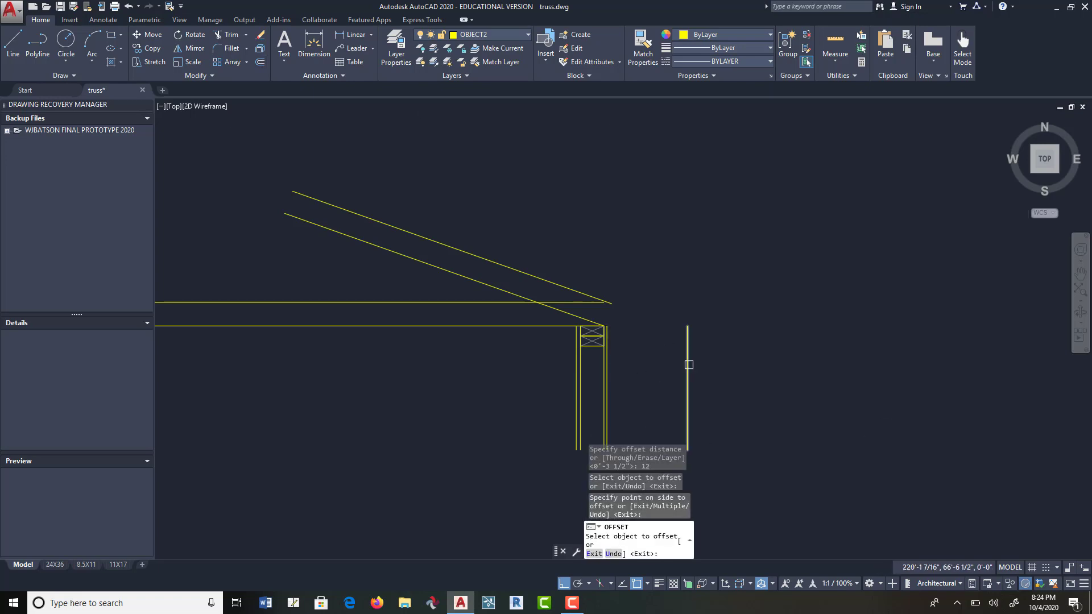
Step: Extend both sloped top-chord lines down to the vertical overhang line
left_click(245, 36)
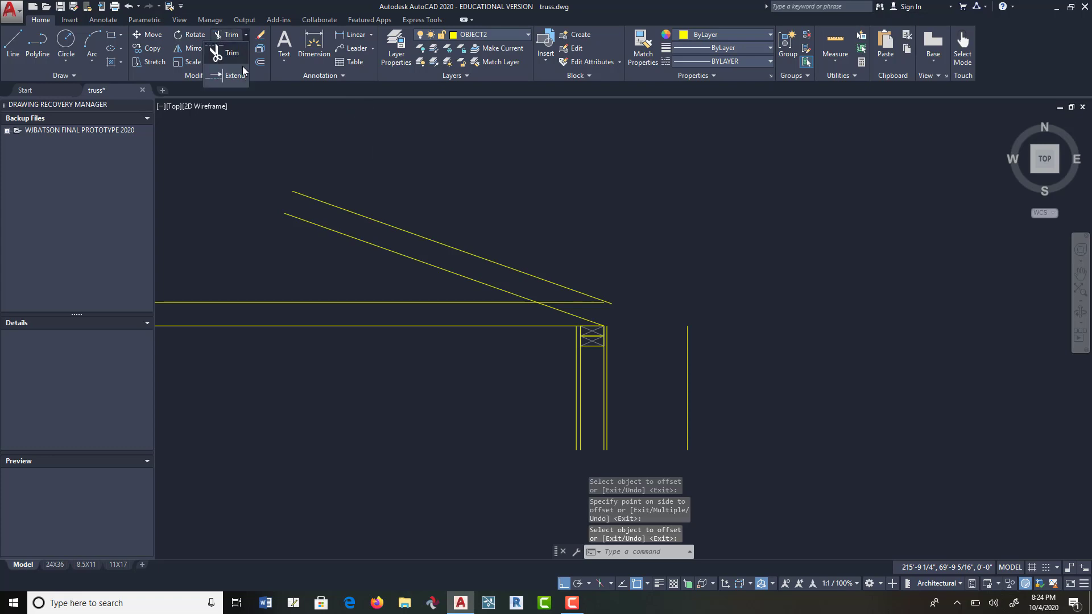
left_click(226, 68)
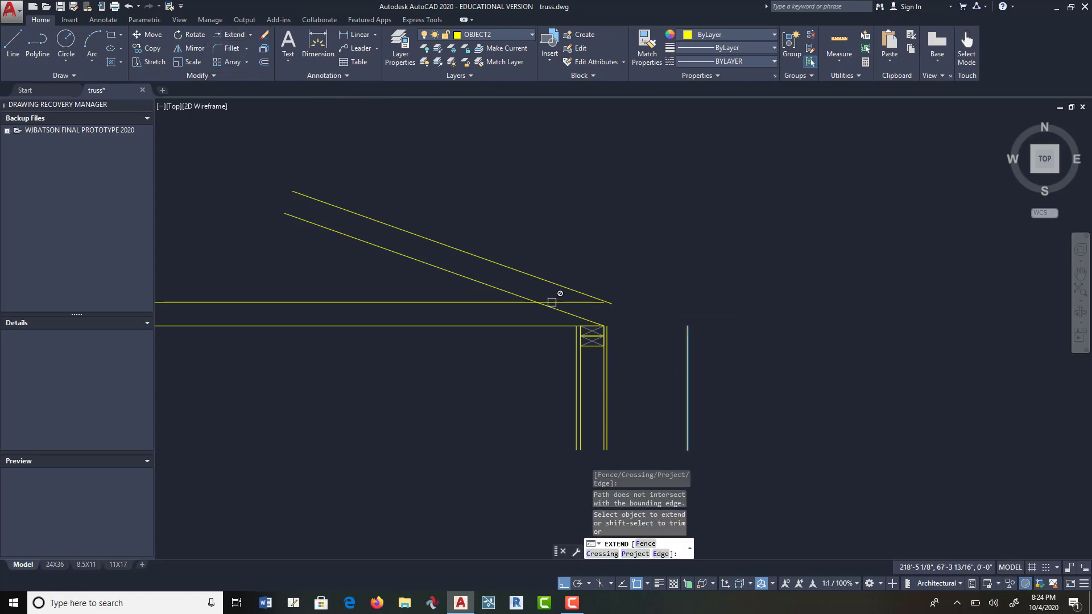
left_click(560, 310)
left_click(567, 288)
key("Return")
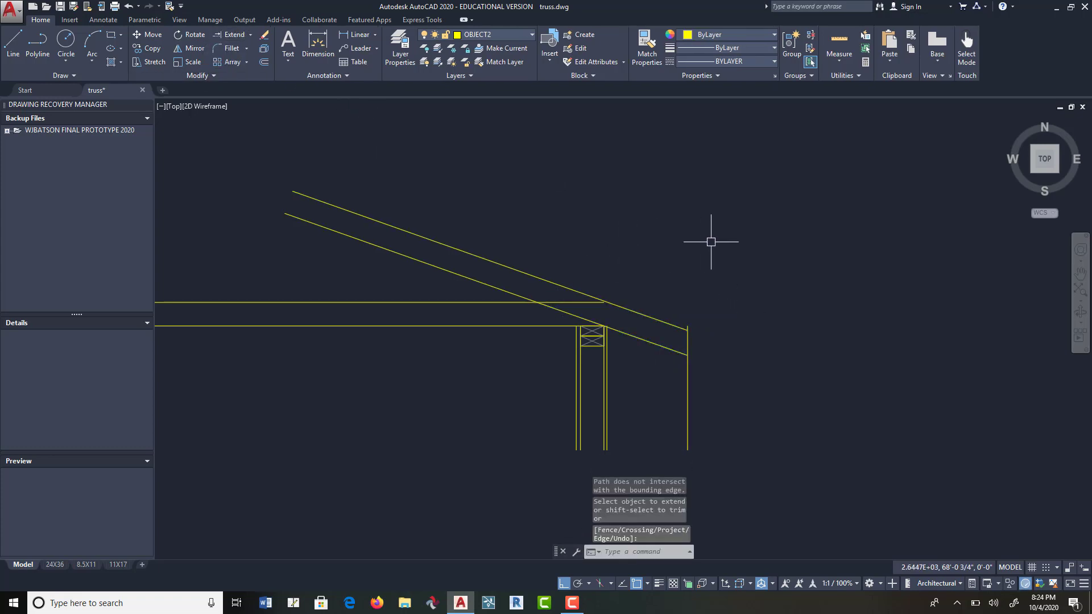
Step: Trim the bottom chord's upper line back to where it meets the lower edge of the sloped top chord
scroll(666, 295, "up", 5)
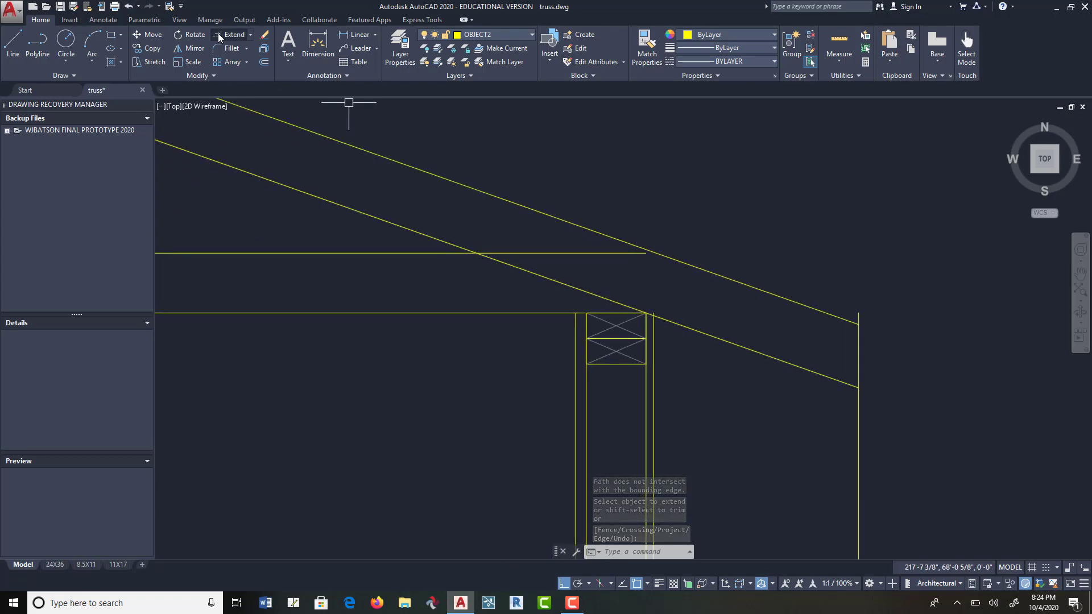
left_click(251, 35)
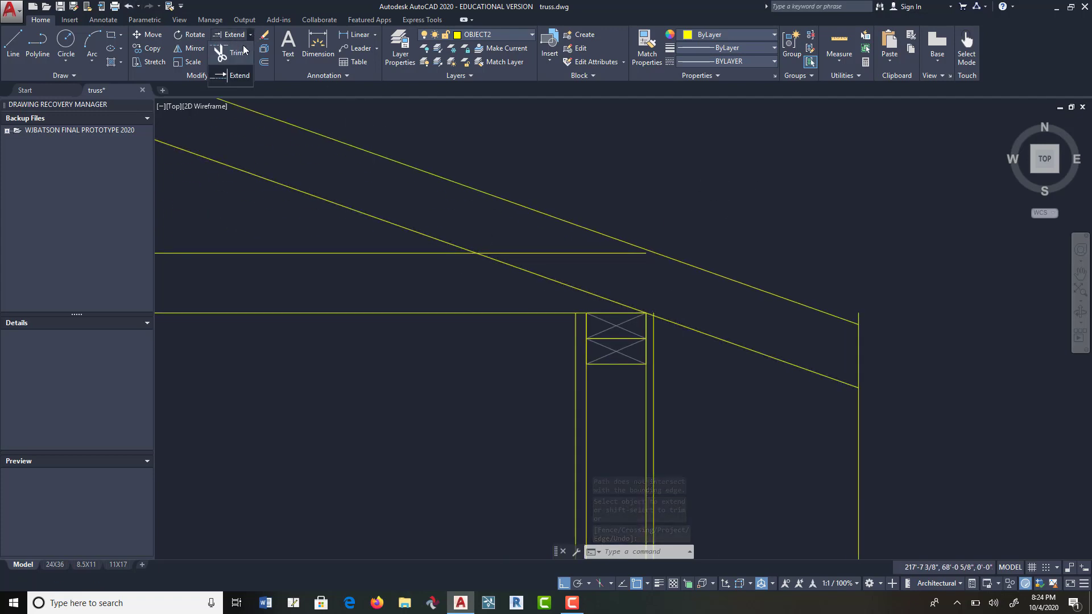
left_click(507, 266)
key("Return")
left_click(512, 255)
key("Return")
Step: Trim the vertical overhang line above and below the sloped top chord so it closes the rafter tail
key("Return")
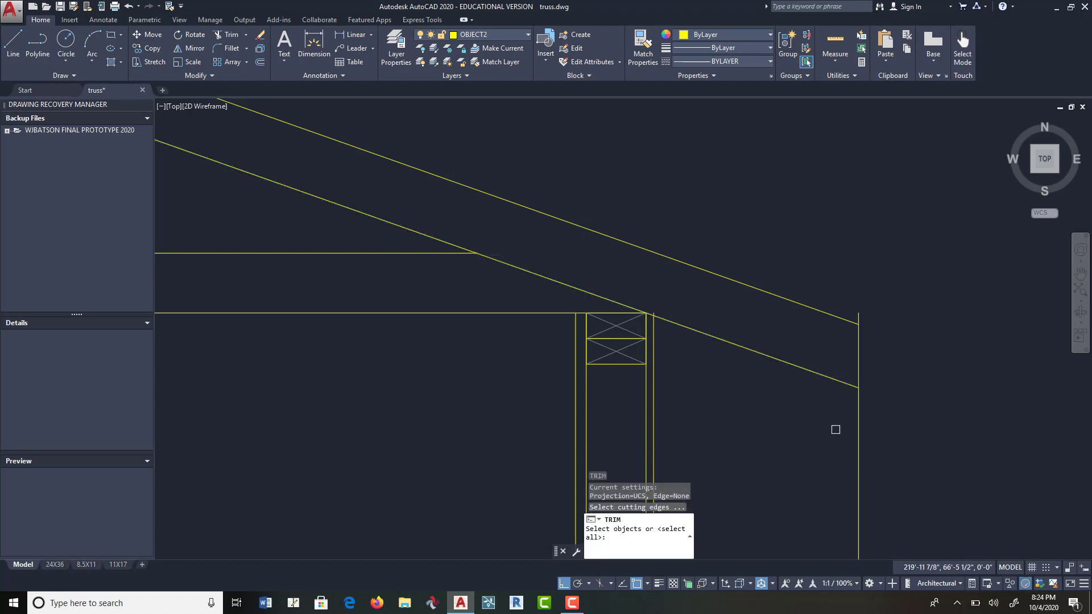
left_click(920, 292)
left_click(850, 403)
key("Return")
left_click(890, 411)
left_click(821, 432)
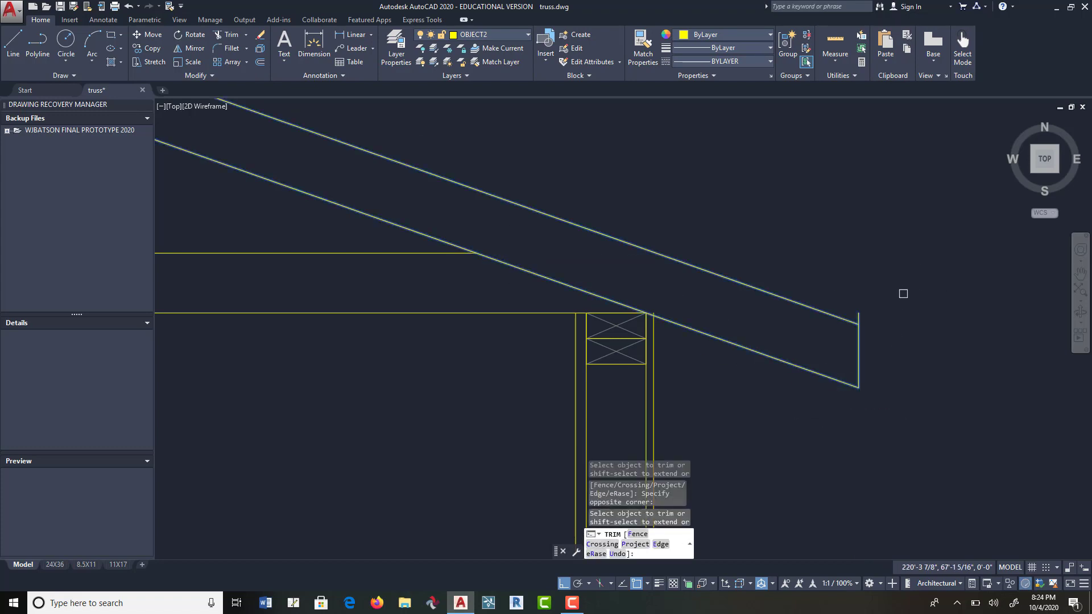
left_click(903, 295)
left_click(855, 315)
key("Return")
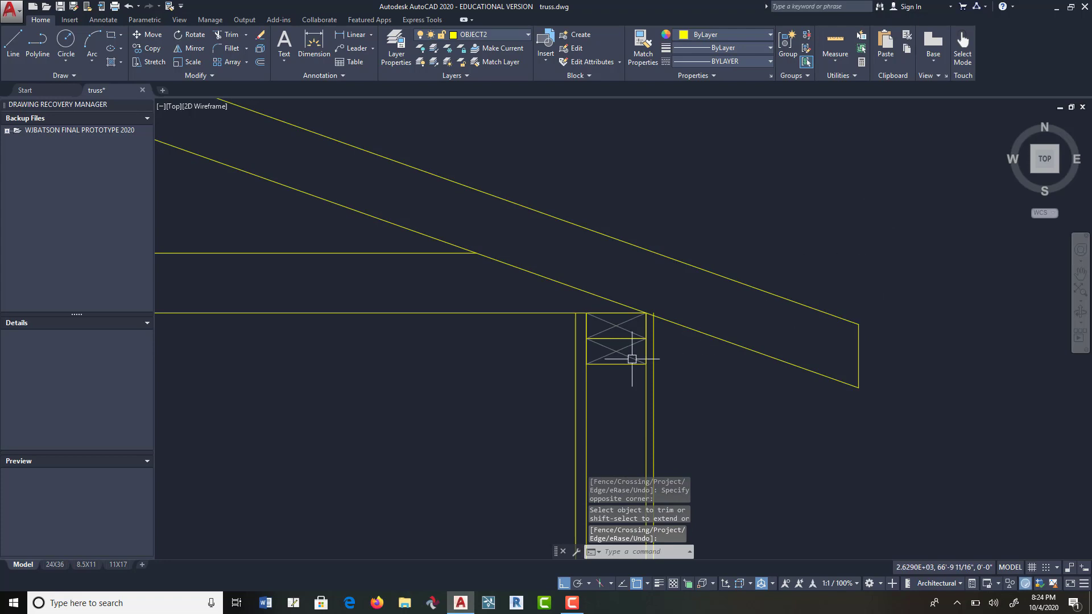
Step: Trim the wall's outer sheathing line where it projects above the lower edge of the sloped top chord
scroll(646, 309, "up", 6)
key("Return")
left_click(692, 334)
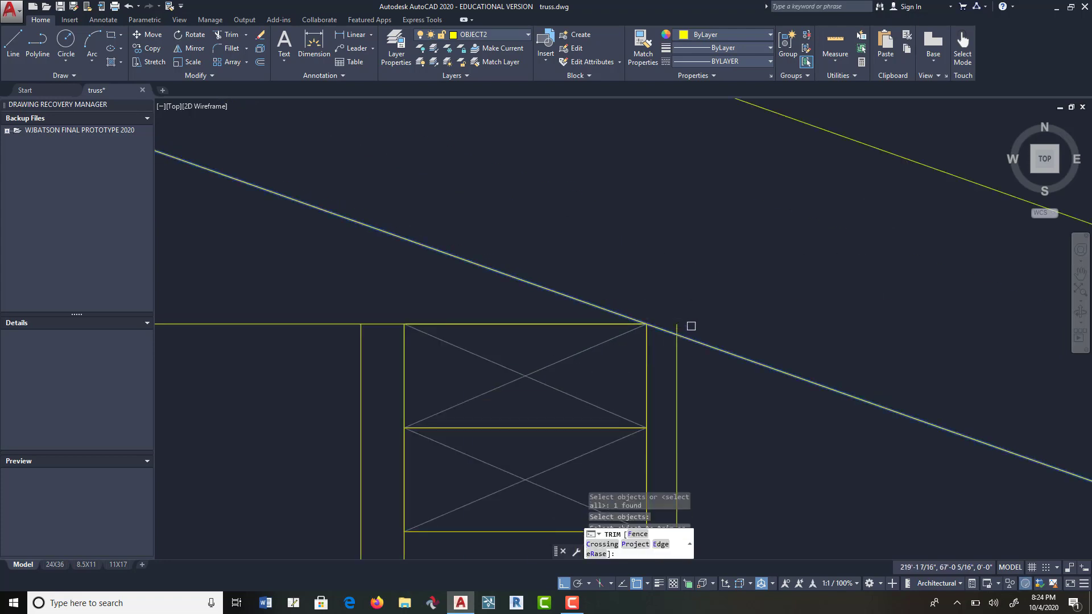
key("Return")
scroll(688, 224, "down", 4)
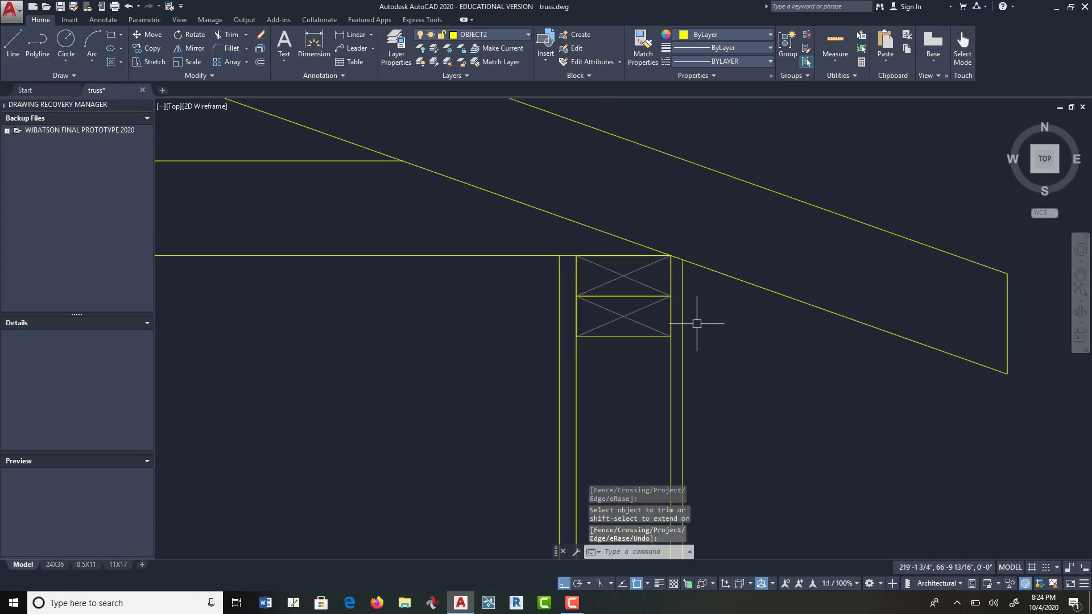
Step: Draw a short horizontal line from the midpoint of the upper plate's outer edge to the wall's outer sheathing line
scroll(694, 281, "up", 4)
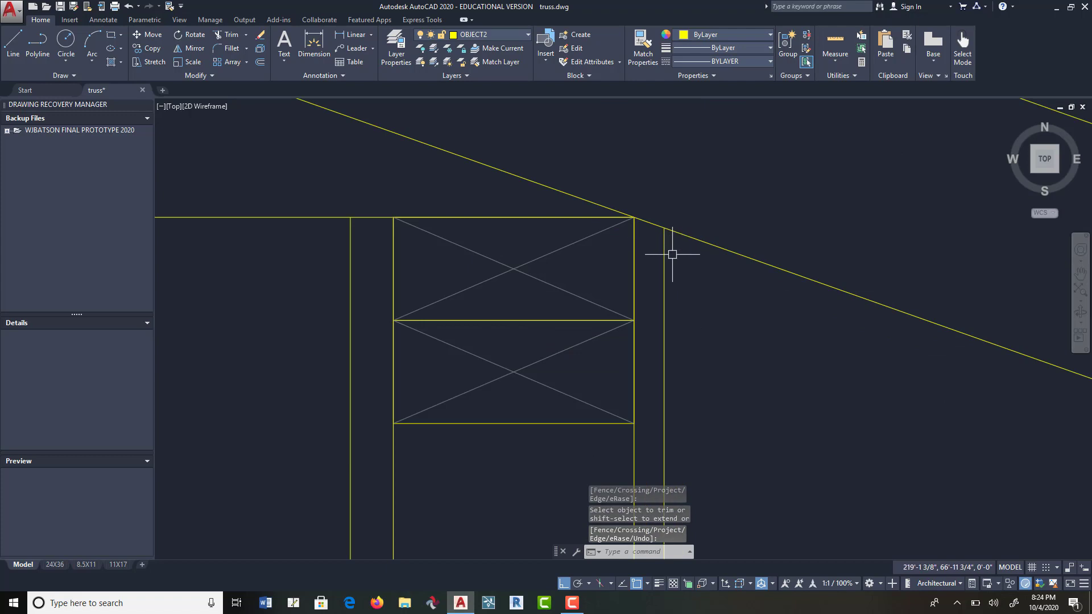
left_click(12, 44)
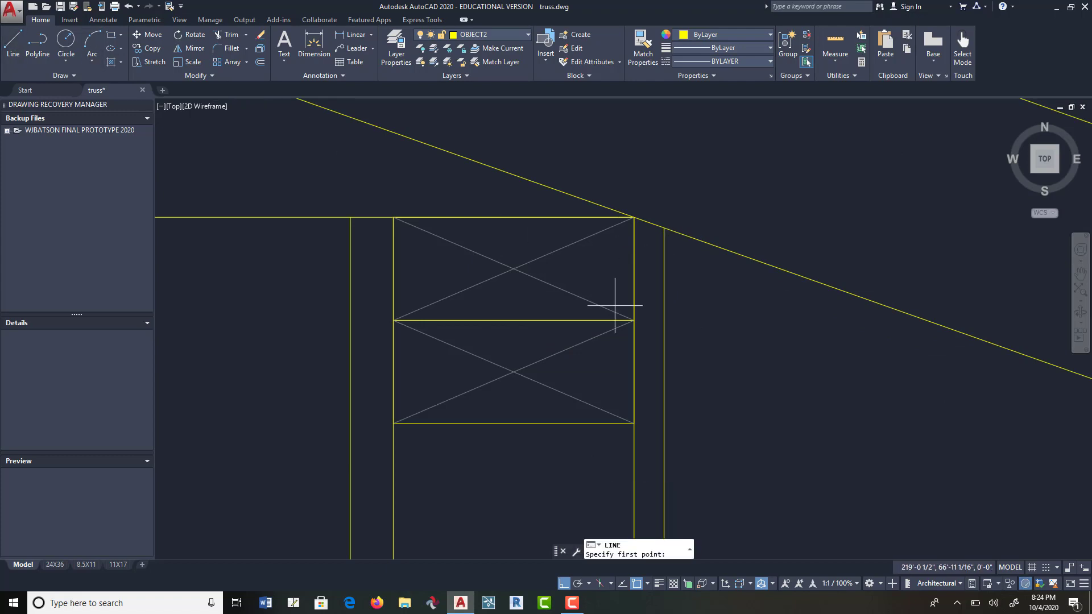
left_click(634, 269)
left_click(664, 268)
key("Return")
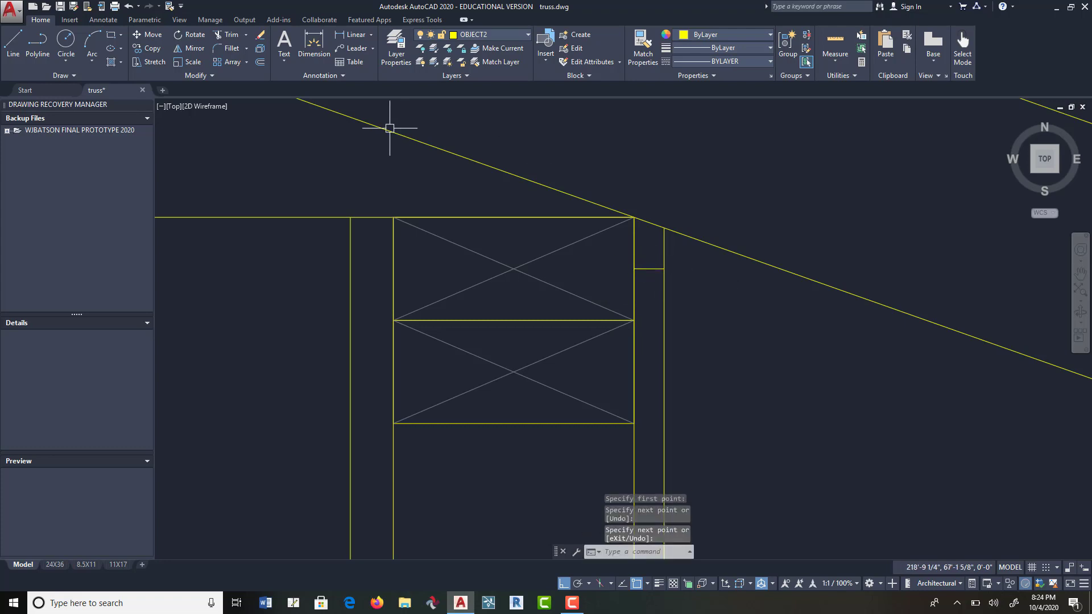
Step: Chamfer the short horizontal line and the outer sheathing line with zero distances to form a square corner
left_click(248, 50)
left_click(216, 91)
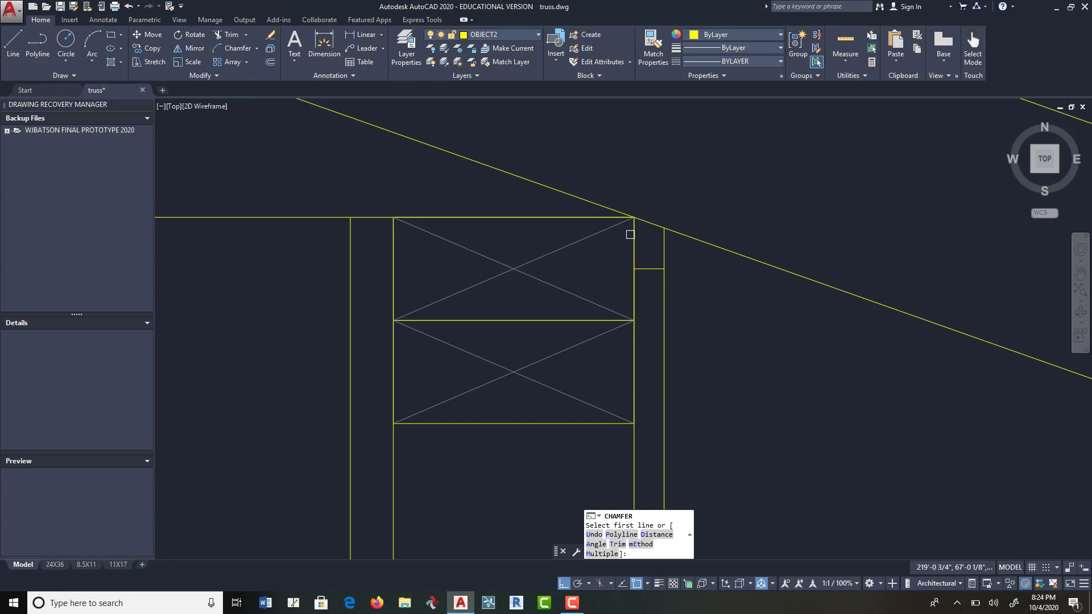
left_click(649, 268)
left_click(664, 302)
key("Return")
scroll(692, 304, "down", 4)
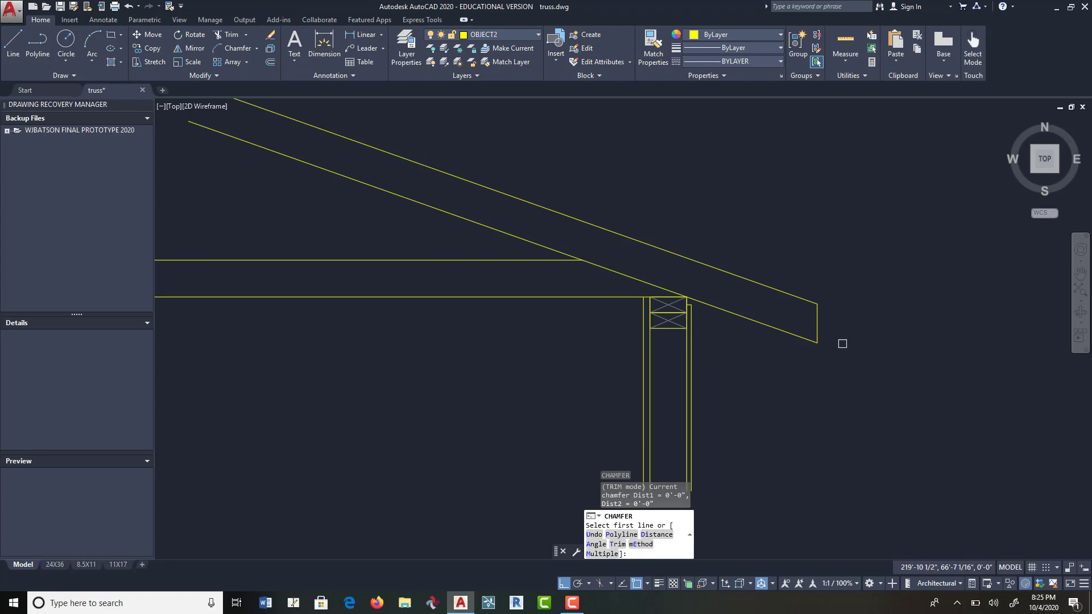
Step: Insert the r15 insulation block inside the wall cavity just below the double plates
scroll(714, 280, "up", 6)
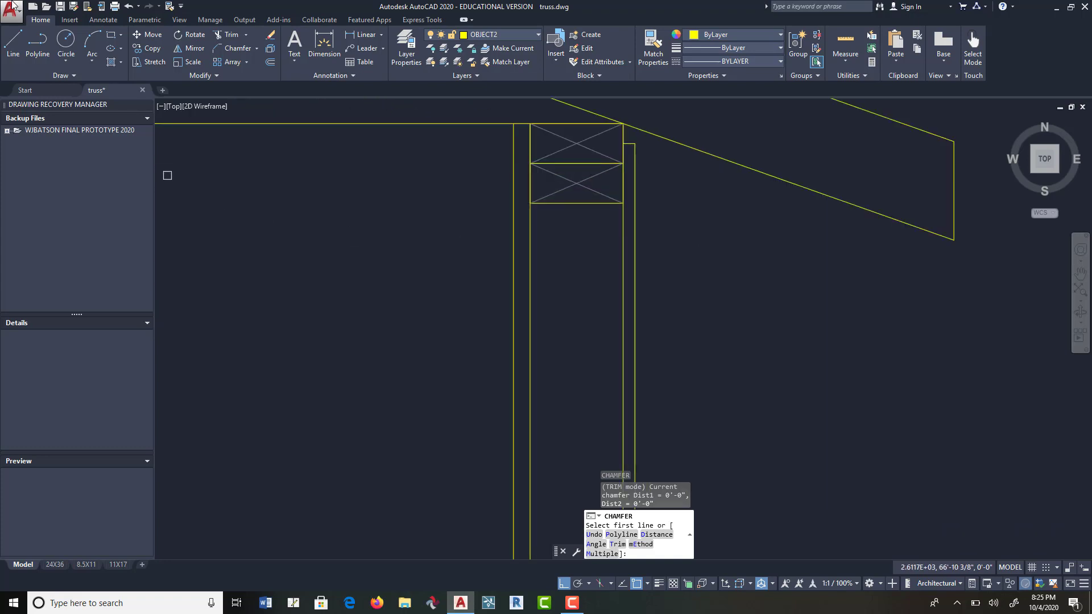
left_click(69, 20)
left_click(13, 45)
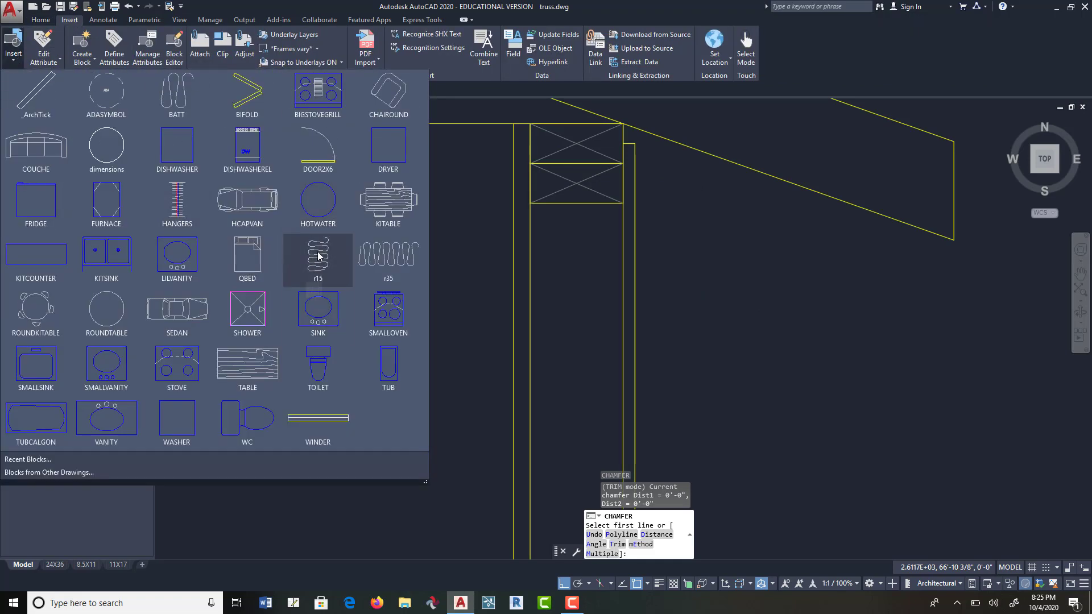
left_click(313, 272)
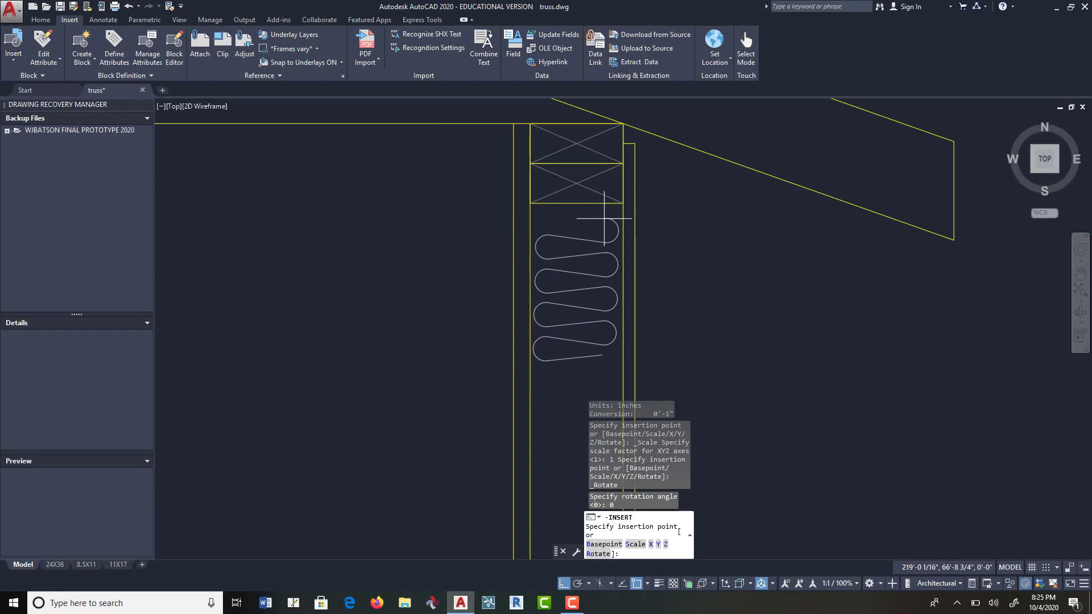
left_click(604, 218)
key("Return")
scroll(663, 324, "down", 8)
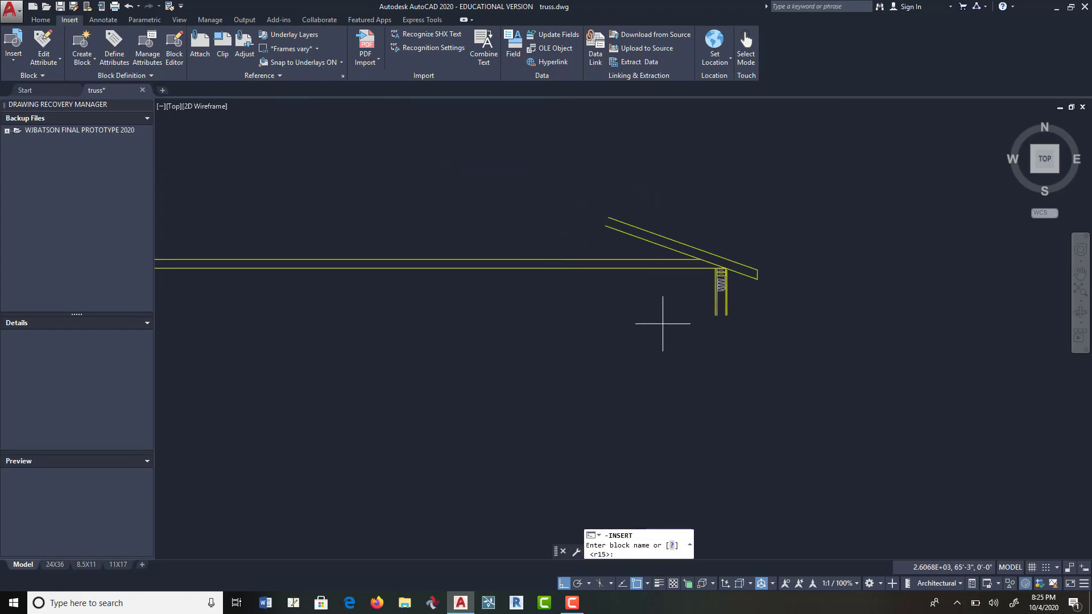
left_click(40, 20)
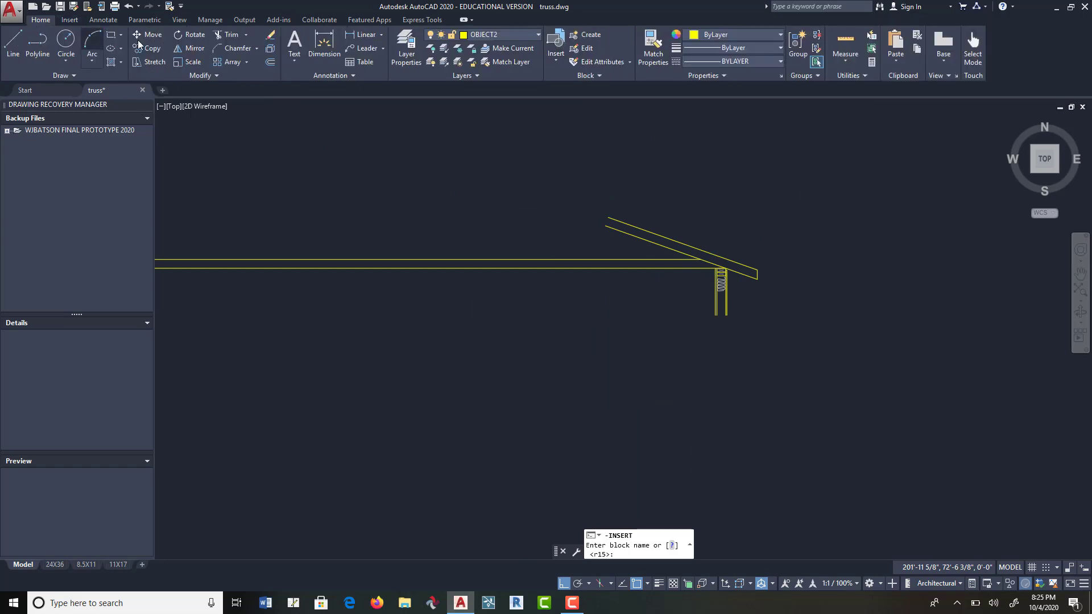
left_click(188, 50)
left_click(514, 402)
left_click(836, 154)
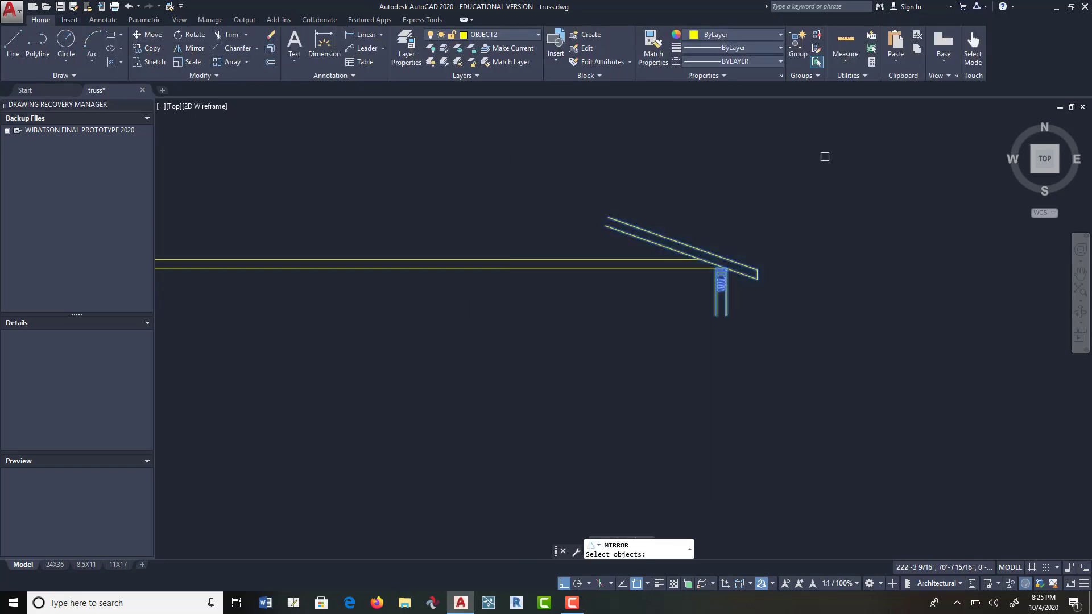
key("Return")
key("Return")
scroll(626, 171, "down", 4)
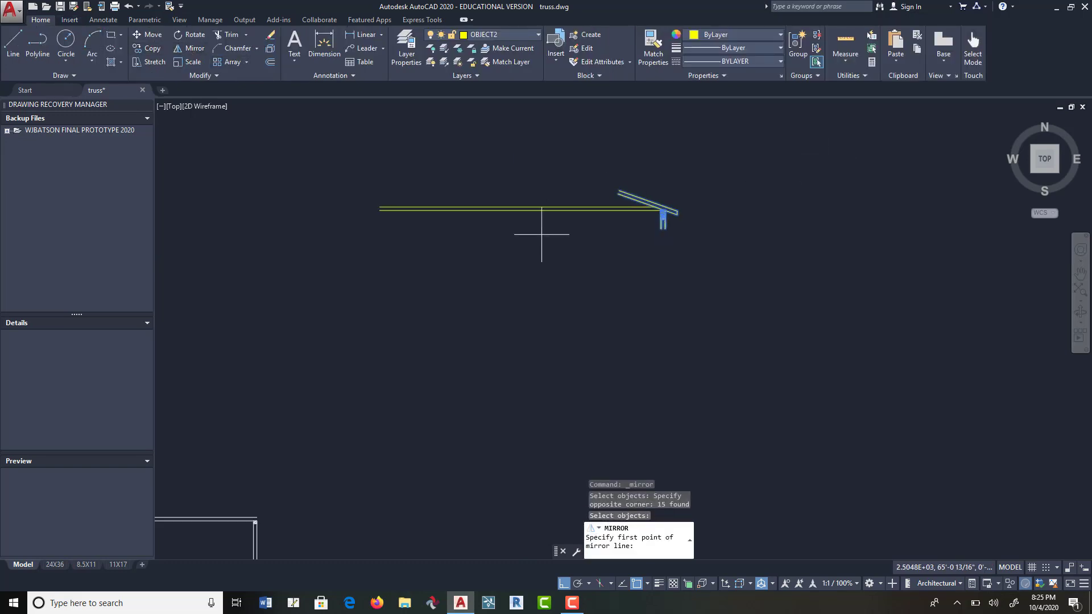
left_click(522, 210)
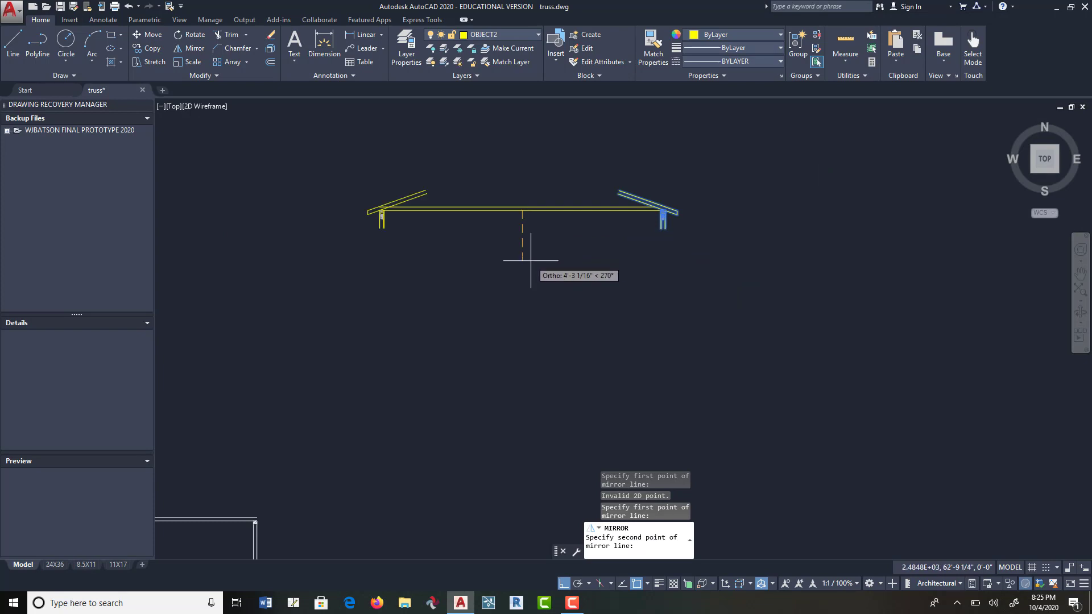
key("Escape")
Step: Offset the top chord's upper edge 7/16" upward to form the roof sheathing
scroll(672, 188, "up", 5)
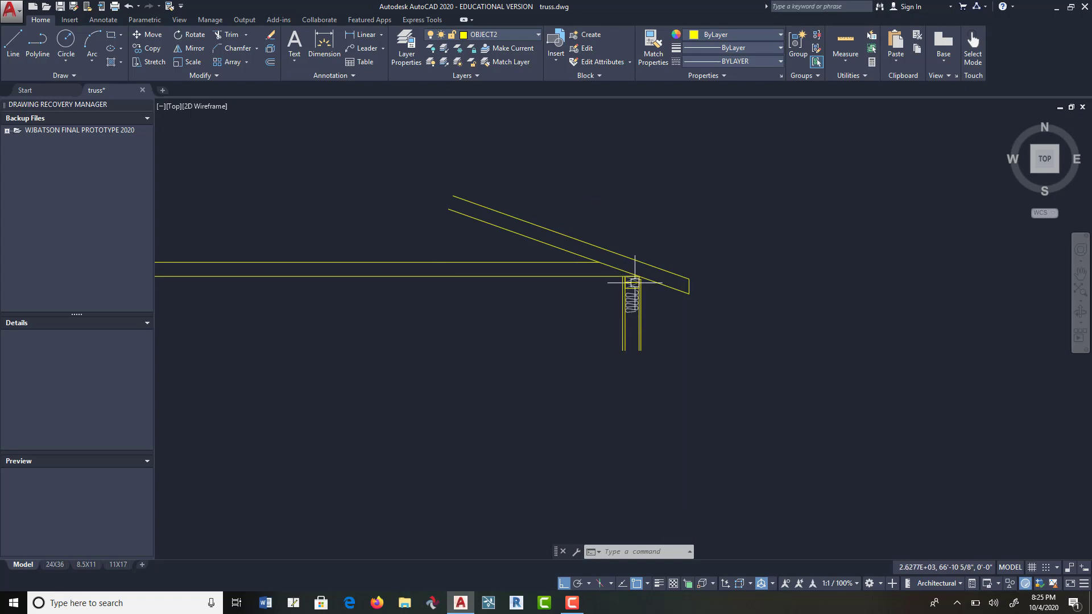
scroll(700, 260, "up", 6)
scroll(602, 331, "down", 4)
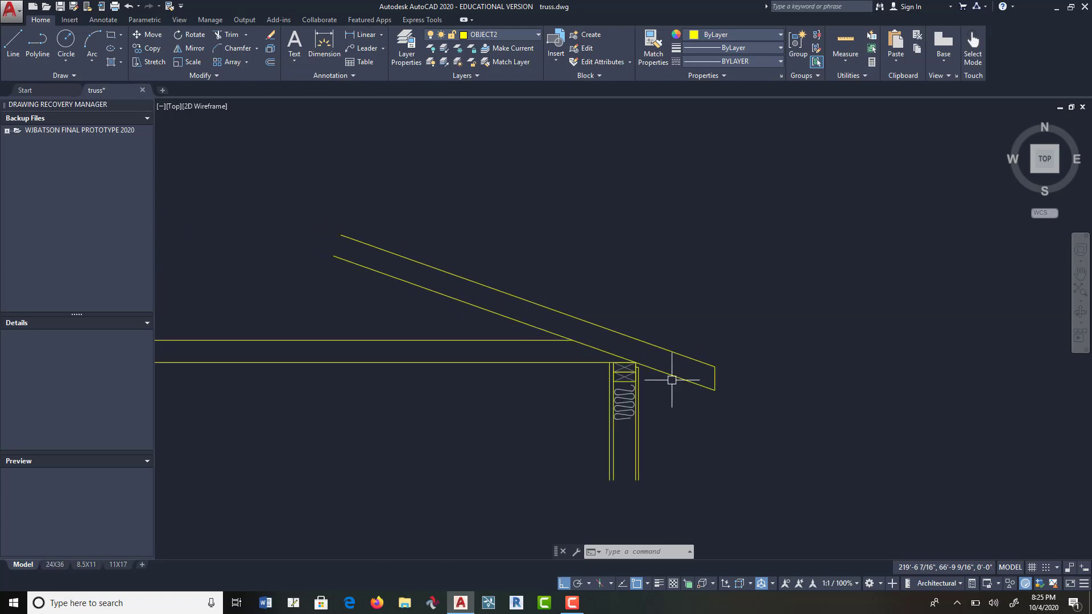
left_click(271, 62)
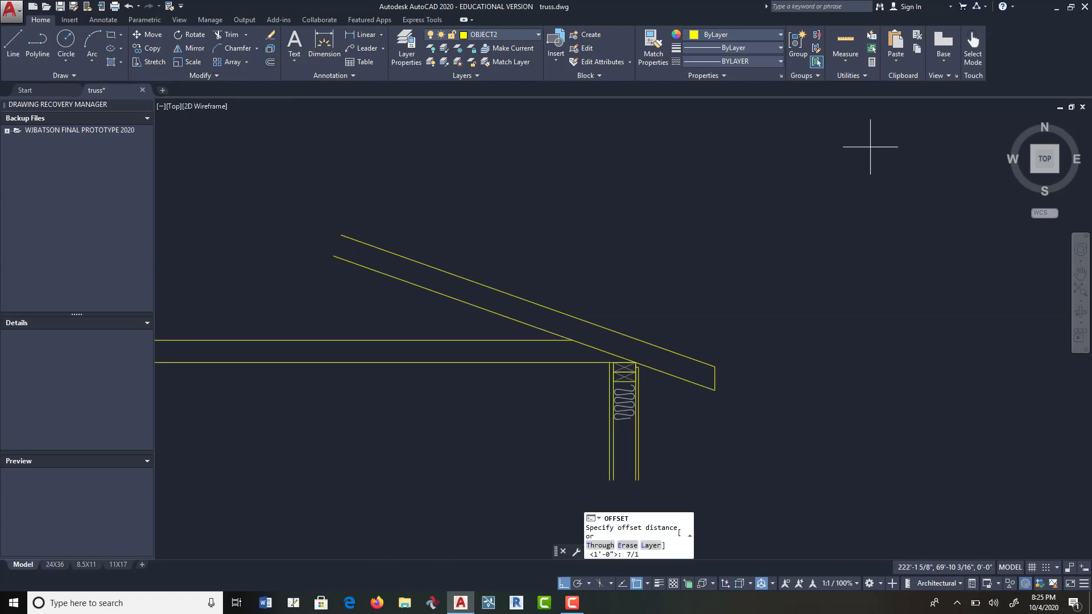
type("7/16")
key("Return")
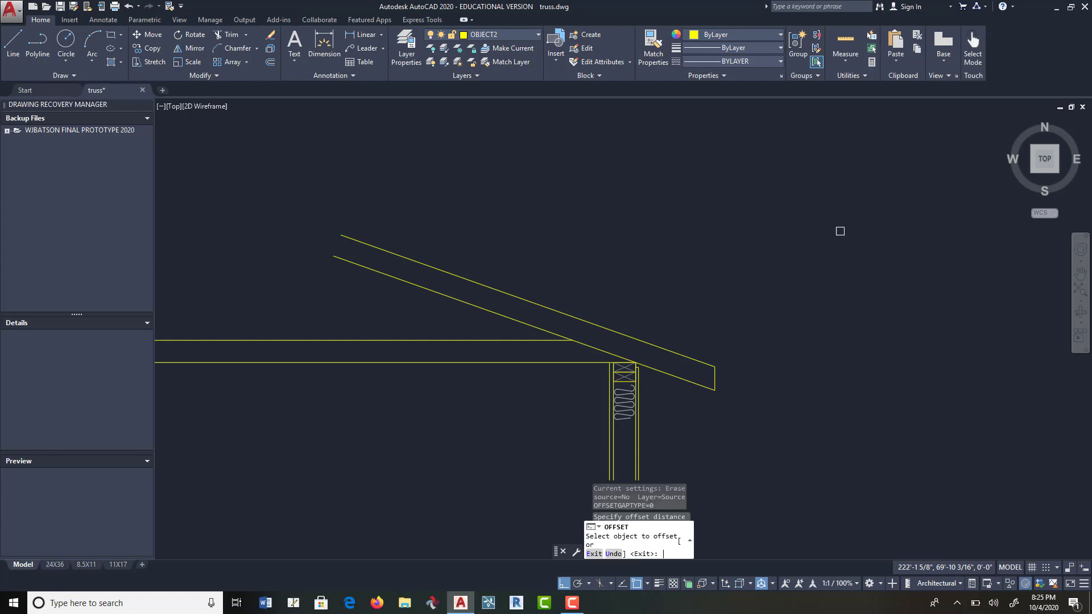
left_click(700, 361)
left_click(727, 305)
key("Return")
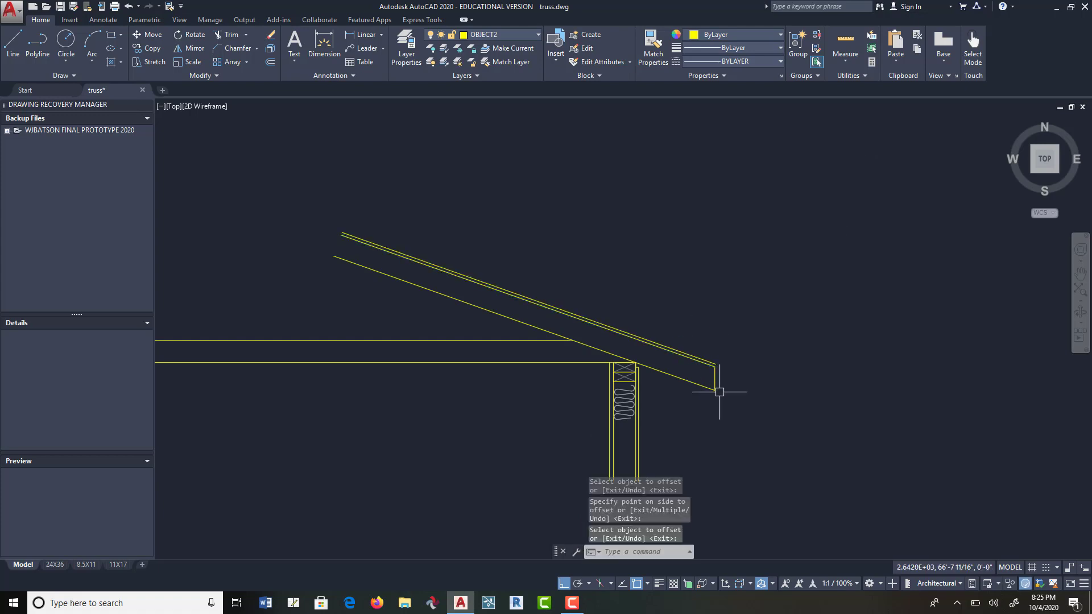
Step: Copy the lower wall plate with its crossed diagonals into the empty space just outside the rafter tail
scroll(716, 381, "up", 4)
middle_click_drag(765, 356, 656, 182)
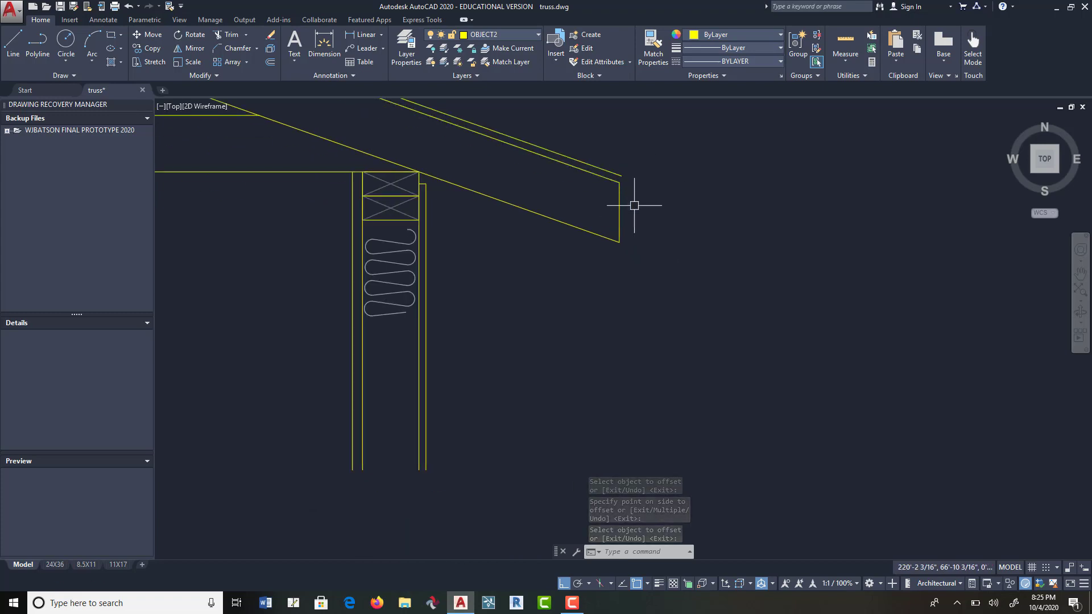
left_click(152, 49)
scroll(394, 209, "up", 4)
left_click(392, 190)
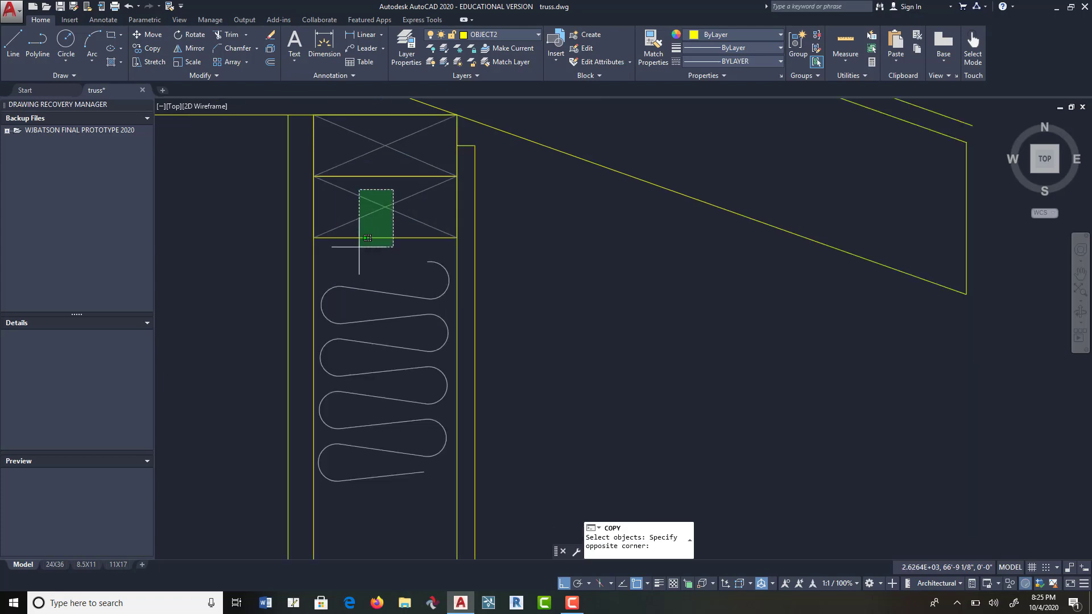
left_click(367, 238)
key("Return")
left_click(369, 230)
scroll(769, 256, "down", 6)
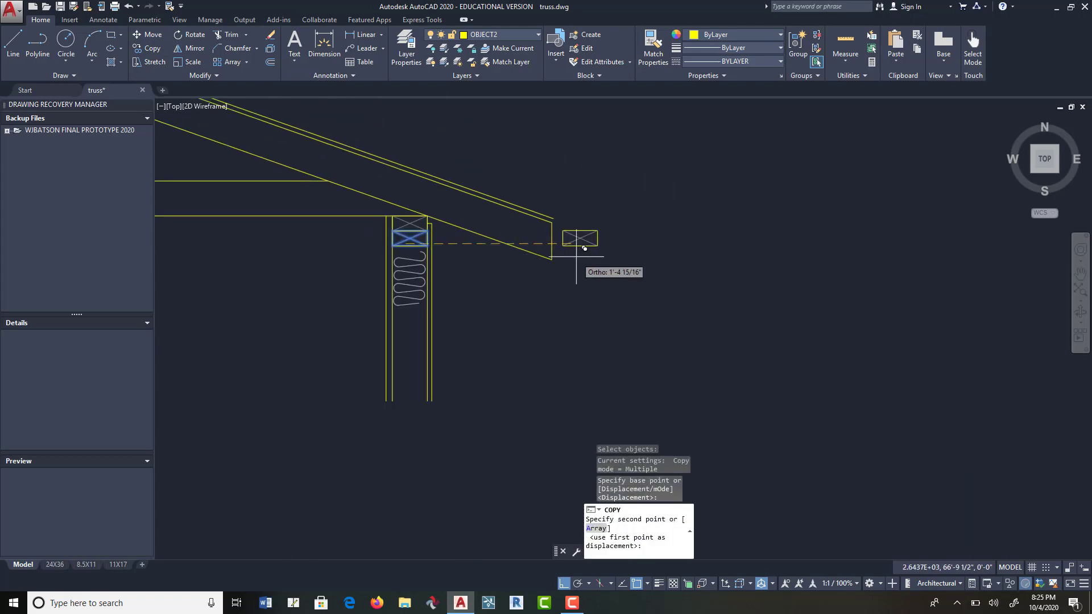
left_click(599, 257)
key("Escape")
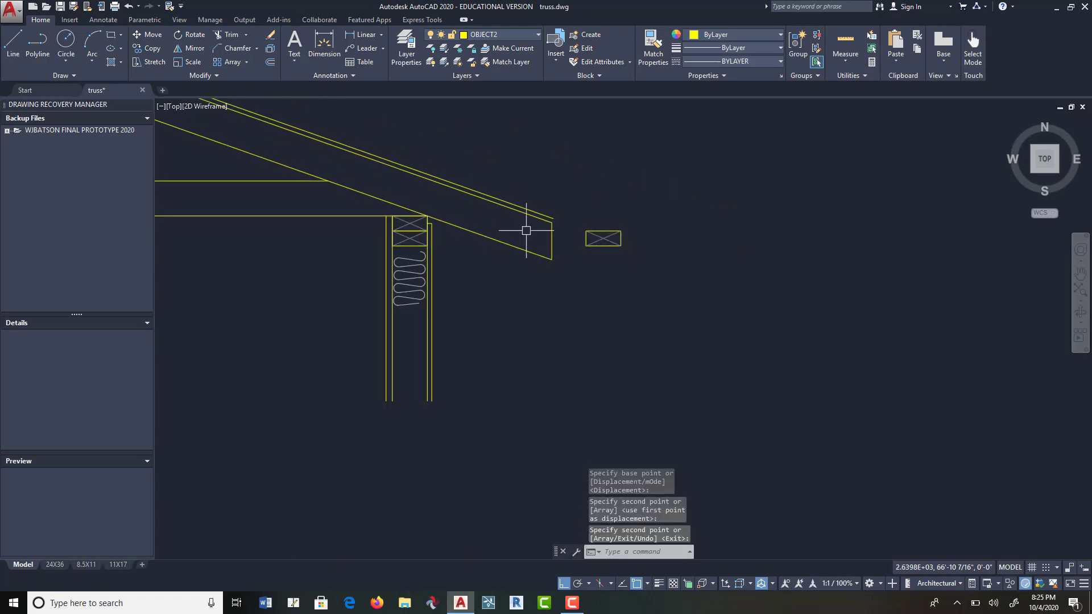
Step: Rotate the copied plate beside the rafter tail 90° so that it stands upright
left_click(193, 35)
left_click(648, 203)
left_click(559, 253)
key("Return")
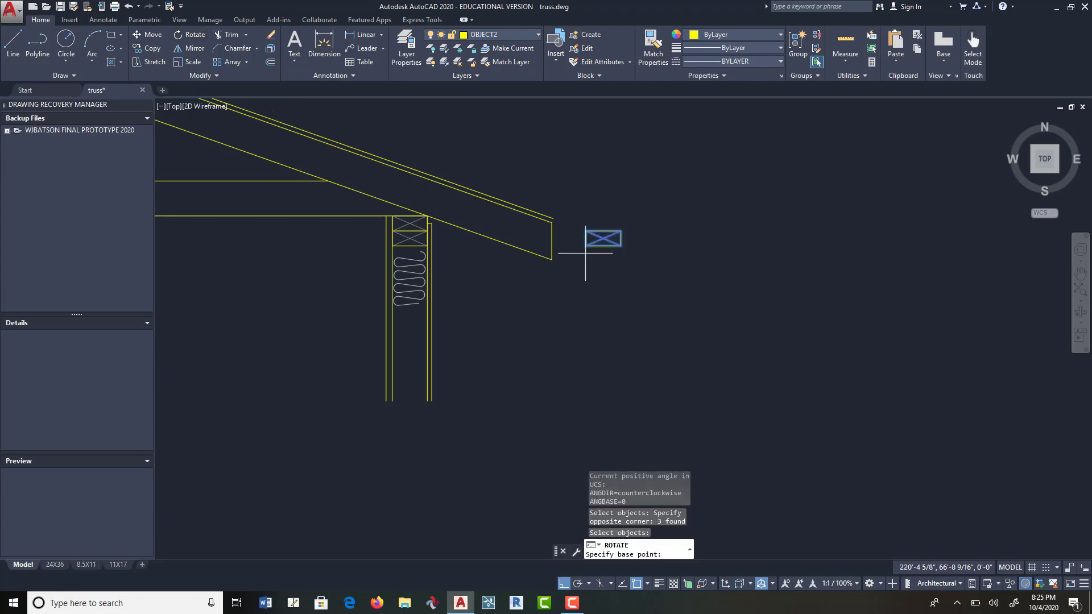
left_click(604, 245)
left_click(629, 184)
key("Return")
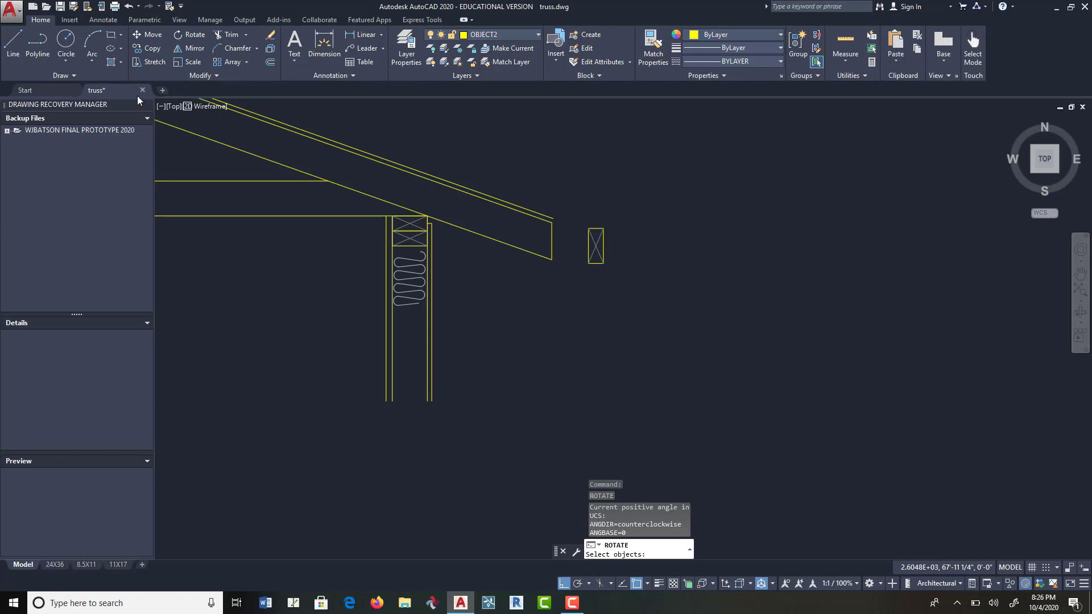
Step: Move the upright plate with its crossed diagonals horizontally so that it sits against the rafter tail's vertical end
left_click(149, 34)
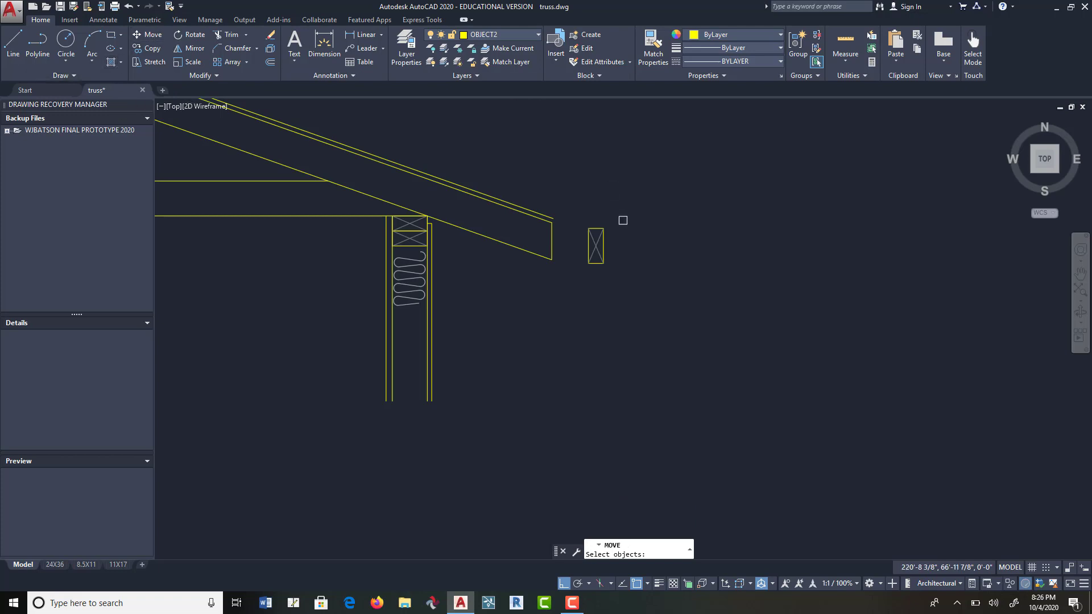
left_click(631, 217)
left_click(580, 285)
key("Return")
left_click(587, 247)
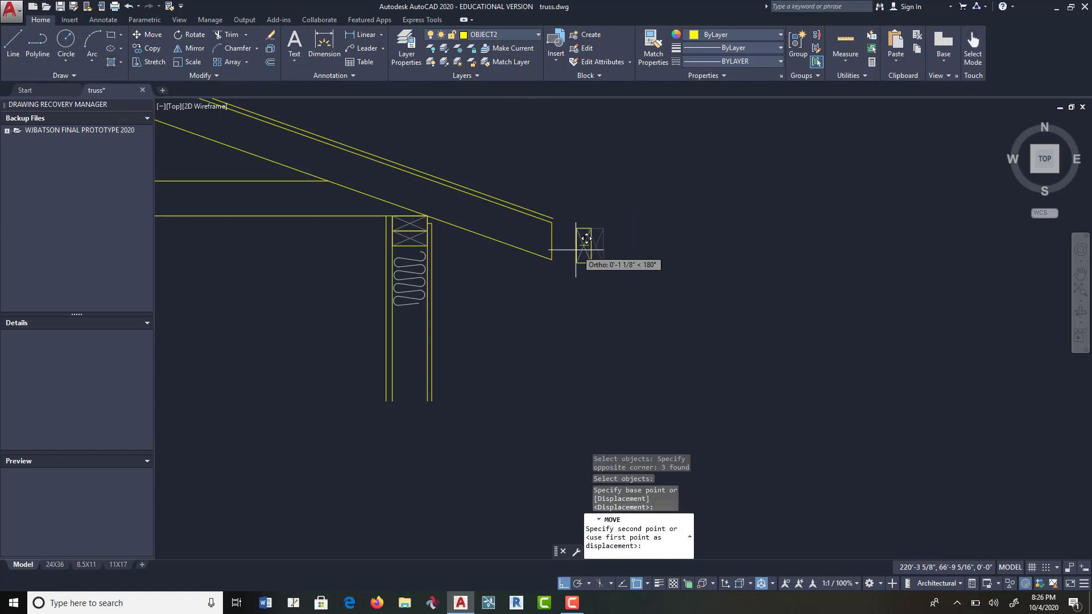
left_click(555, 245)
key("Return")
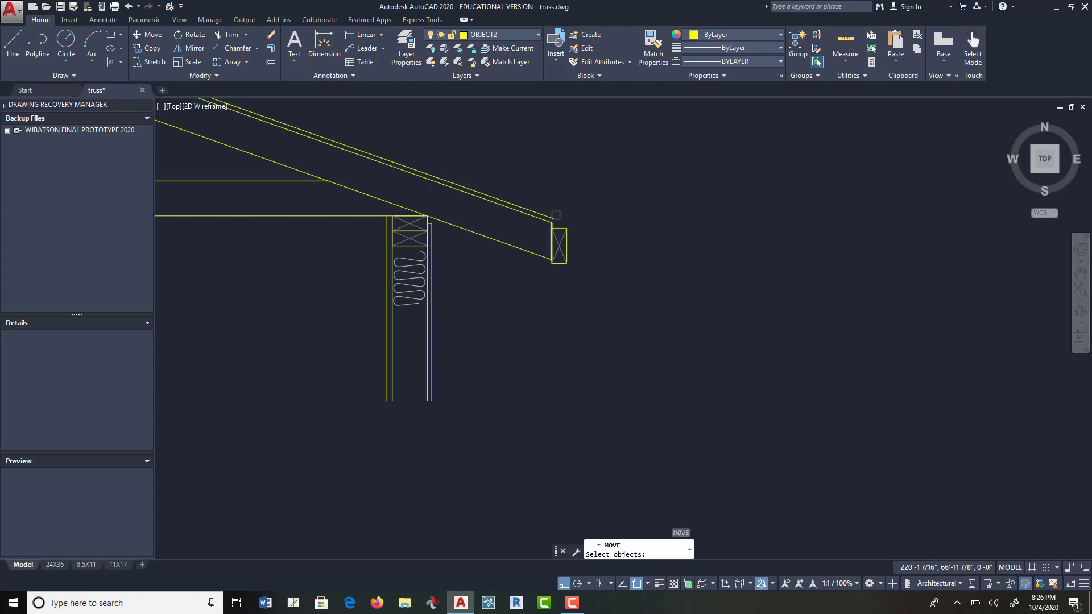
Step: Draw a slanted helper line outward and upward from the tail board's upper outer corner, with Ortho off
scroll(557, 214, "up", 8)
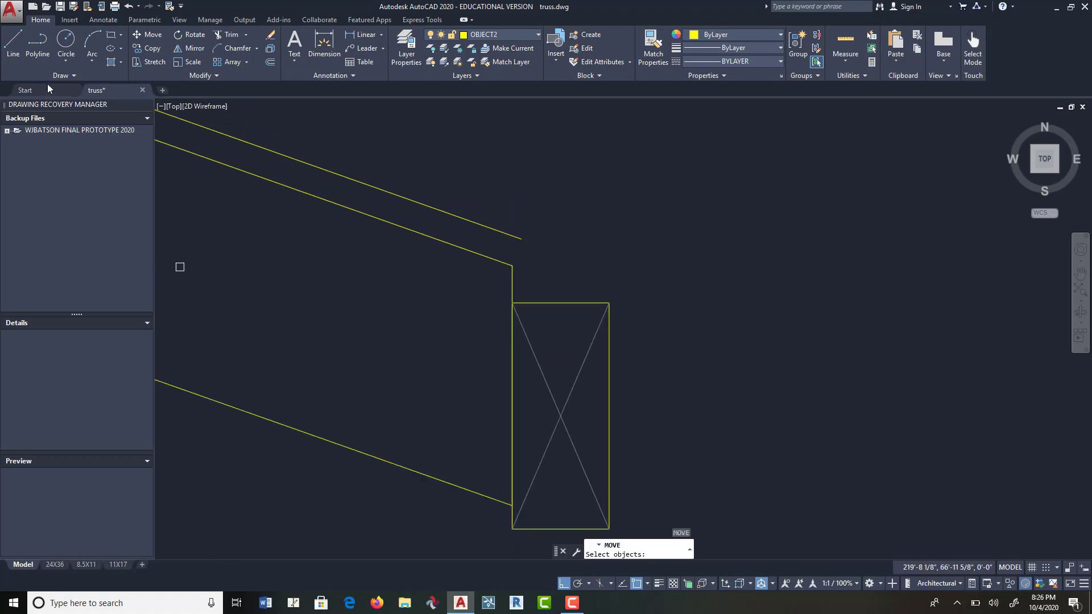
left_click(13, 44)
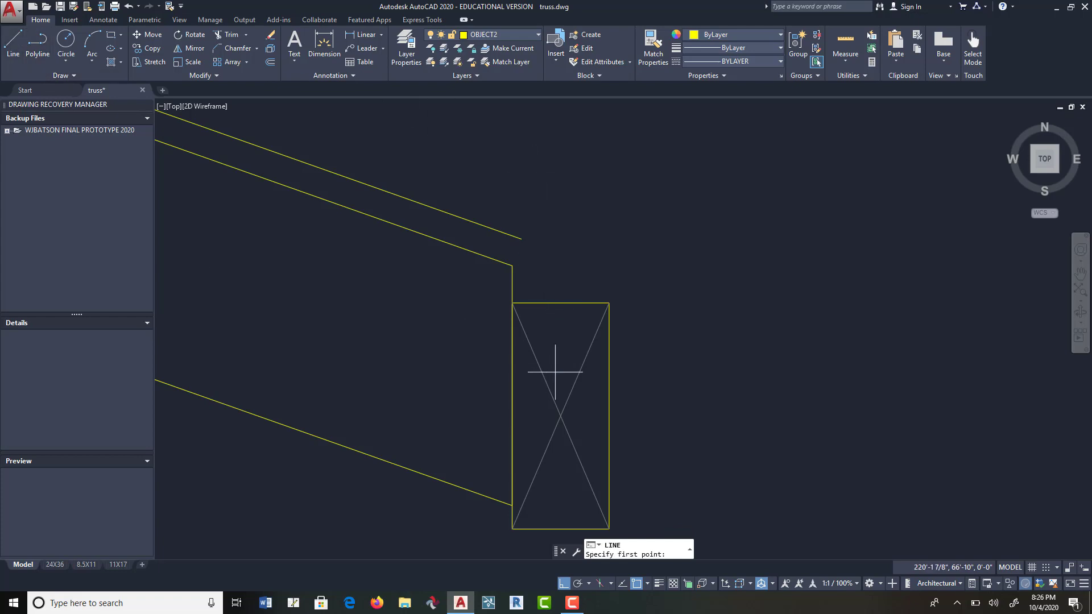
left_click(607, 306)
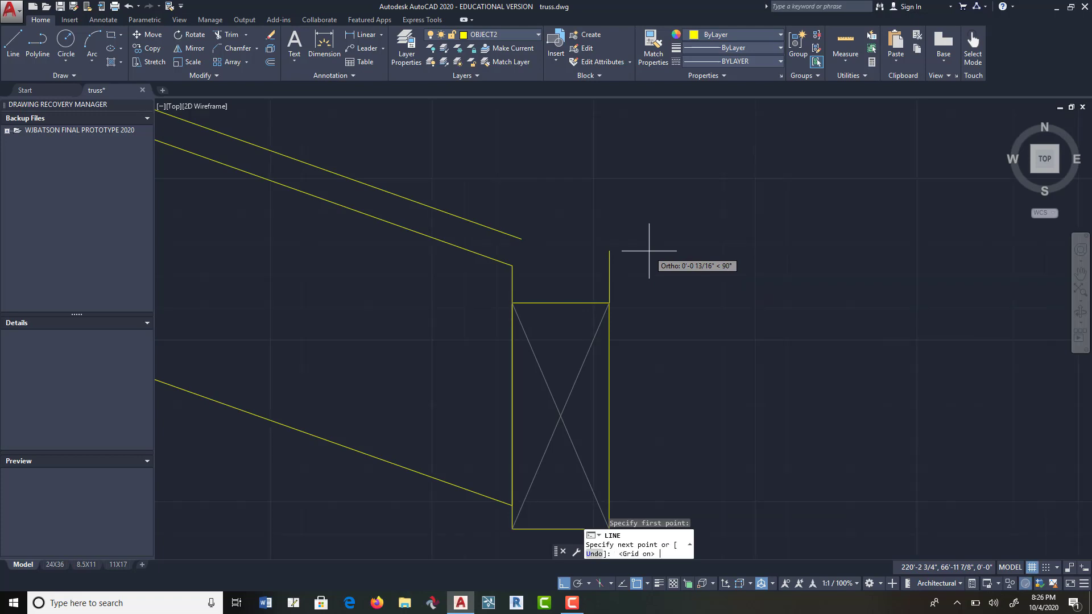
key("F8")
left_click(668, 233)
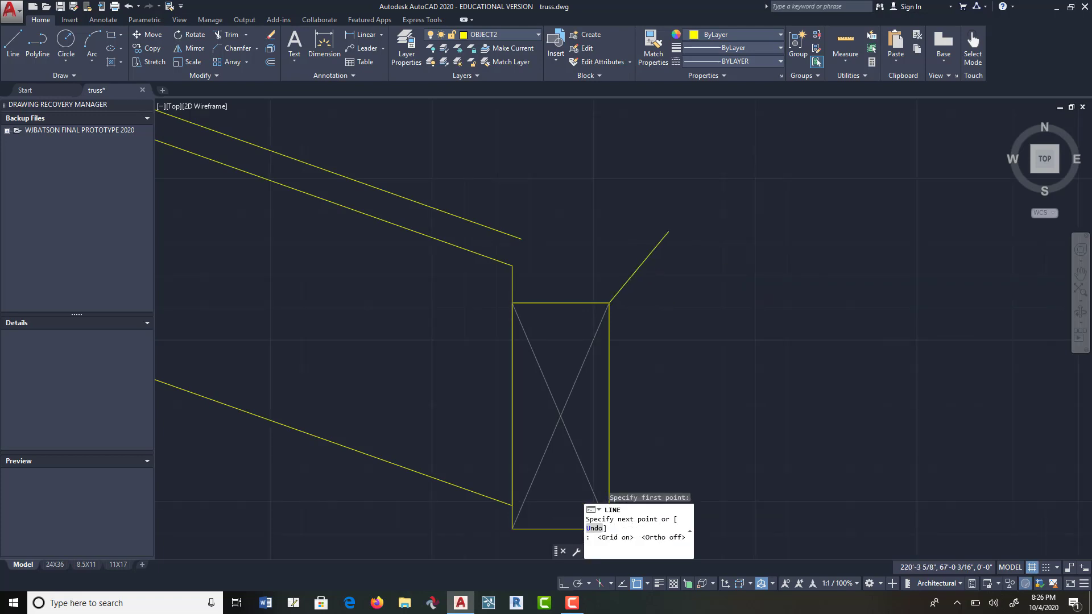
key("Return")
Step: Extend the top chord's upper edge and the roof sheathing line to the slanted helper line
left_click(249, 35)
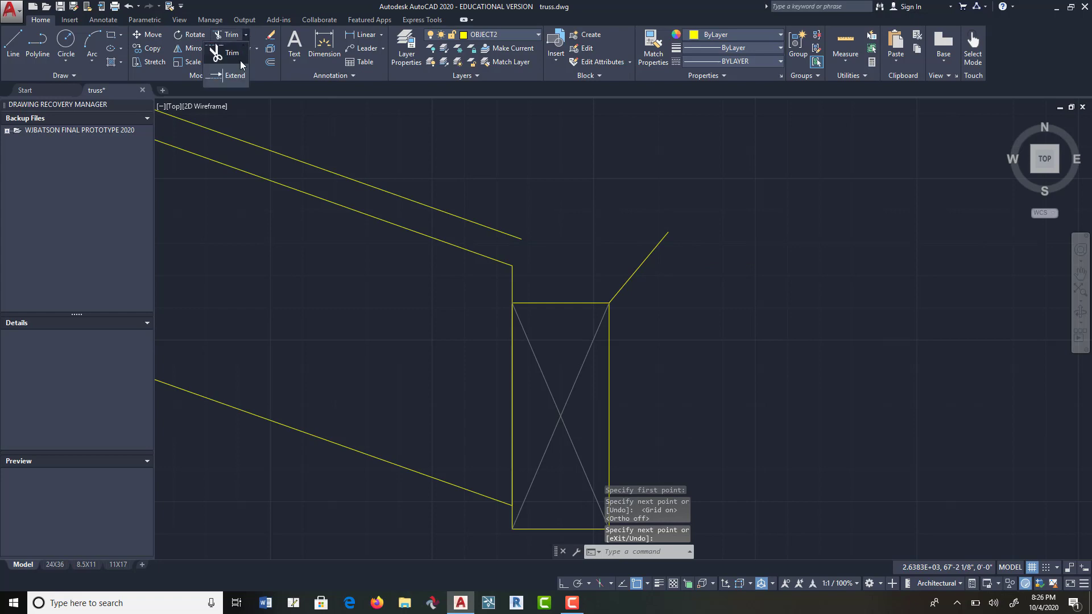
left_click(240, 60)
left_click(684, 200)
left_click(637, 261)
key("Return")
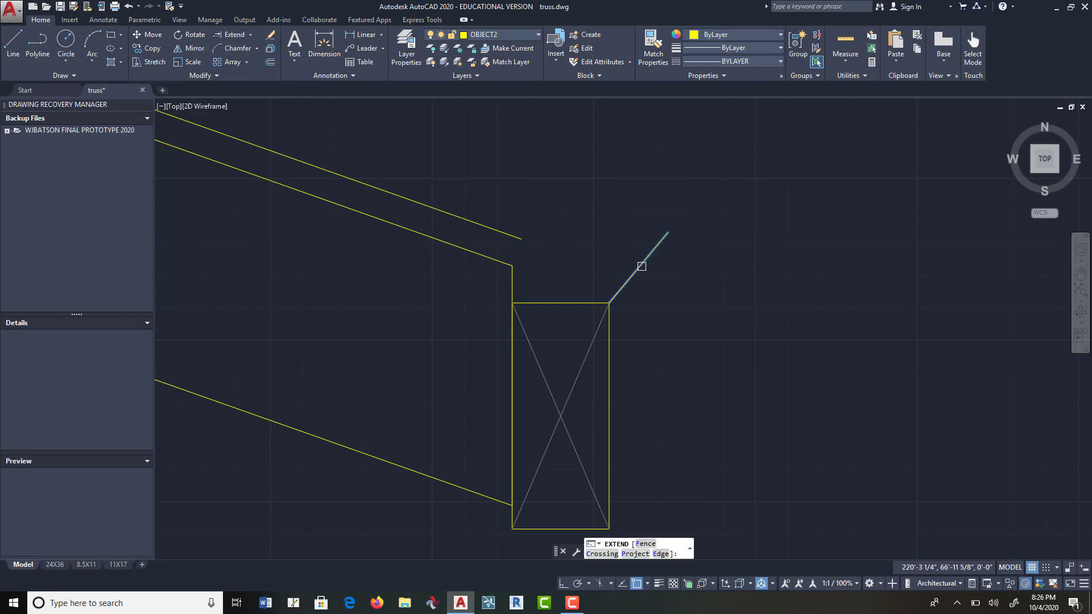
left_click(498, 258)
left_click(521, 235)
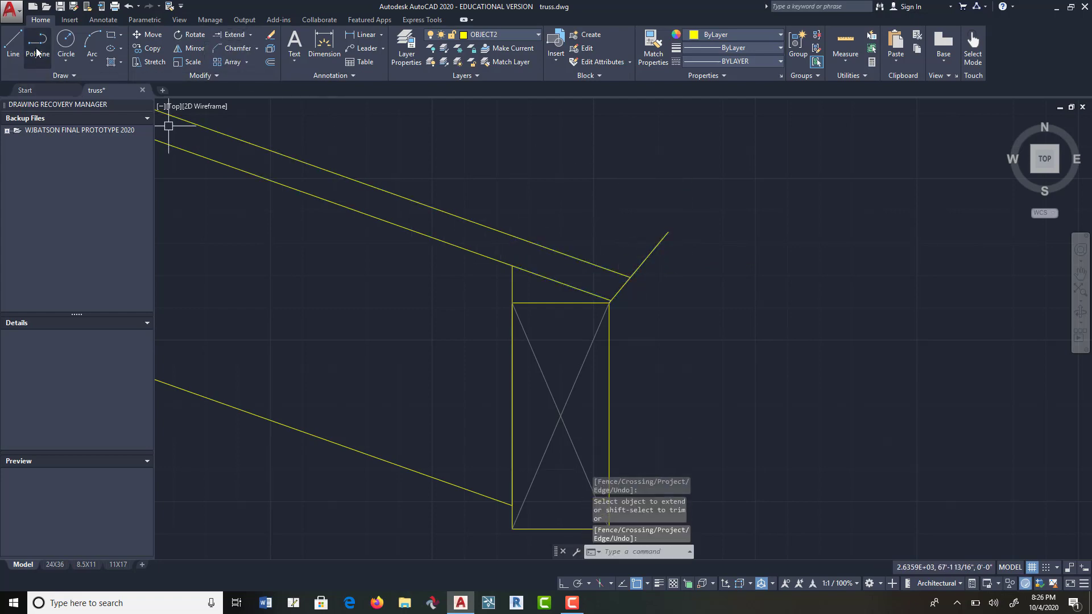
Step: Draw the sheathing's end line from the extended chord edge's end perpendicular to the upper sheathing line
left_click(14, 45)
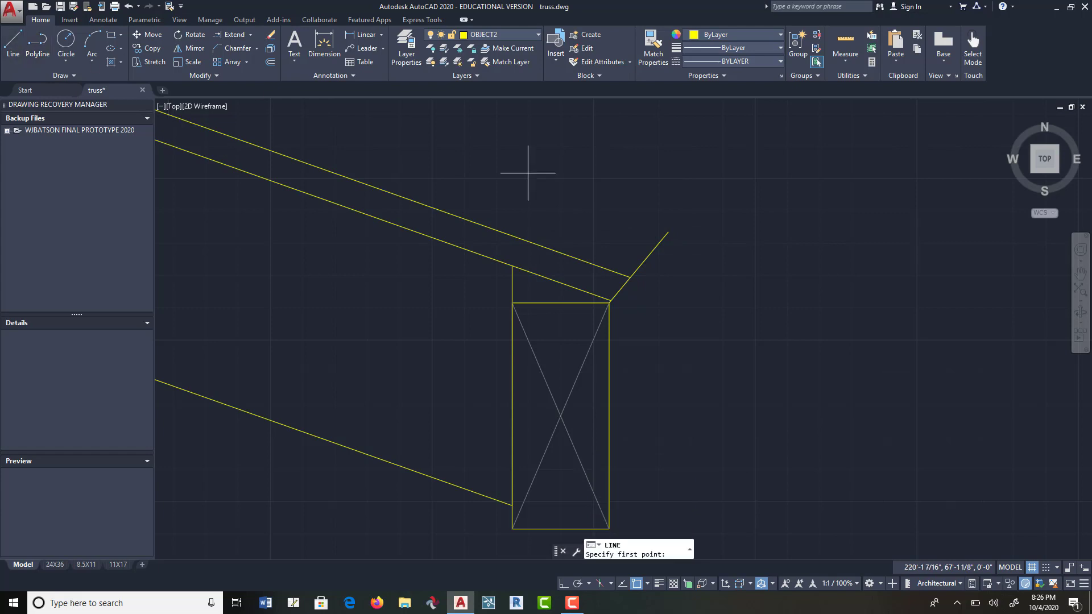
scroll(609, 301, "up", 6)
left_click(602, 301)
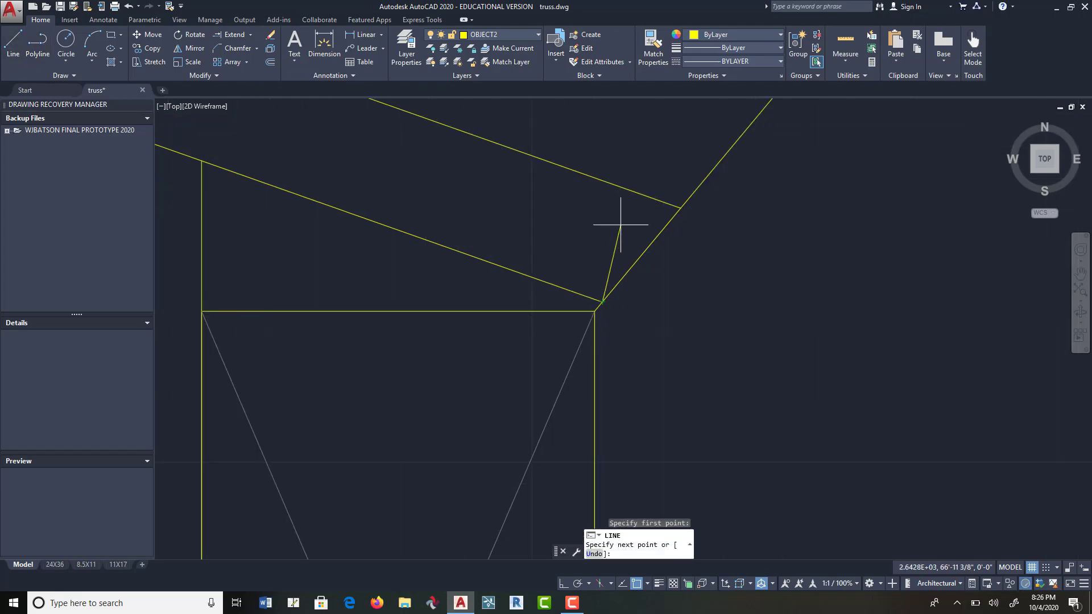
left_click(638, 192)
key("Return")
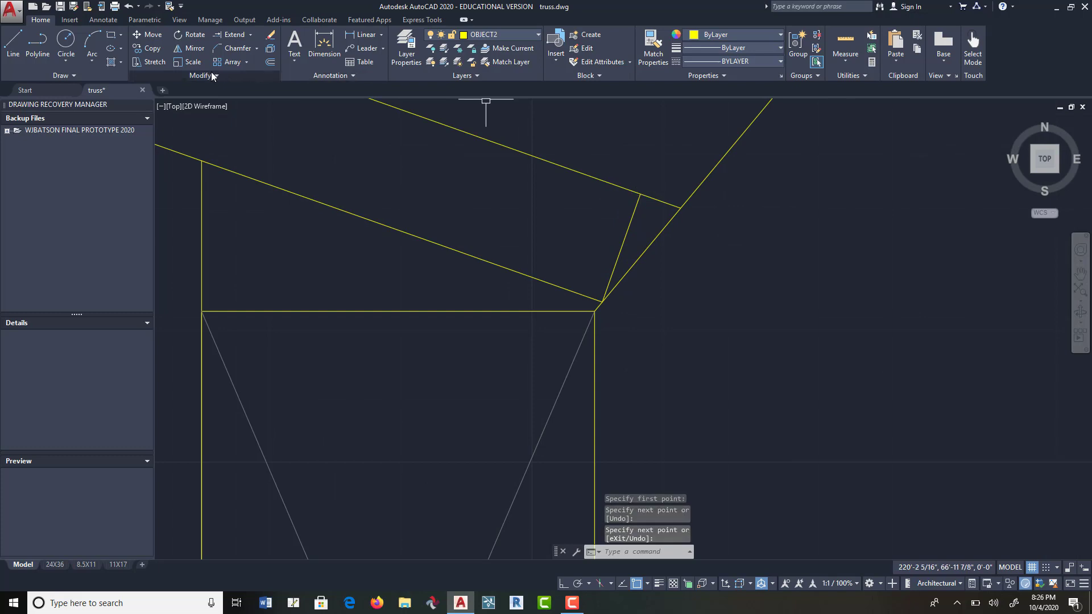
Step: Chamfer the upper sheathing line with its end line at 0 distances to make a clean corner
left_click(239, 50)
left_click(566, 168)
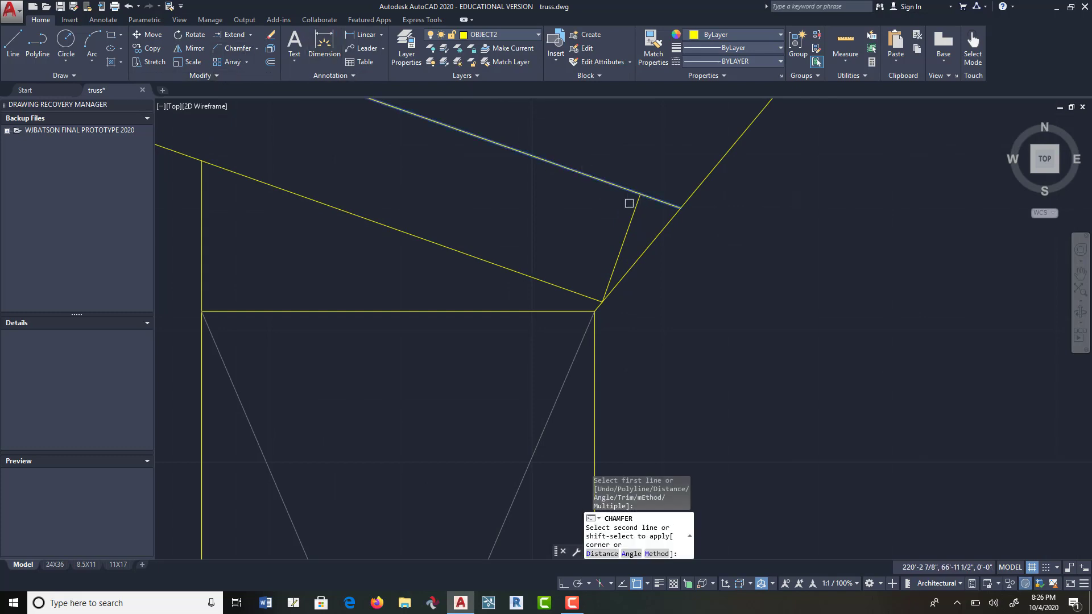
left_click(630, 215)
key("Return")
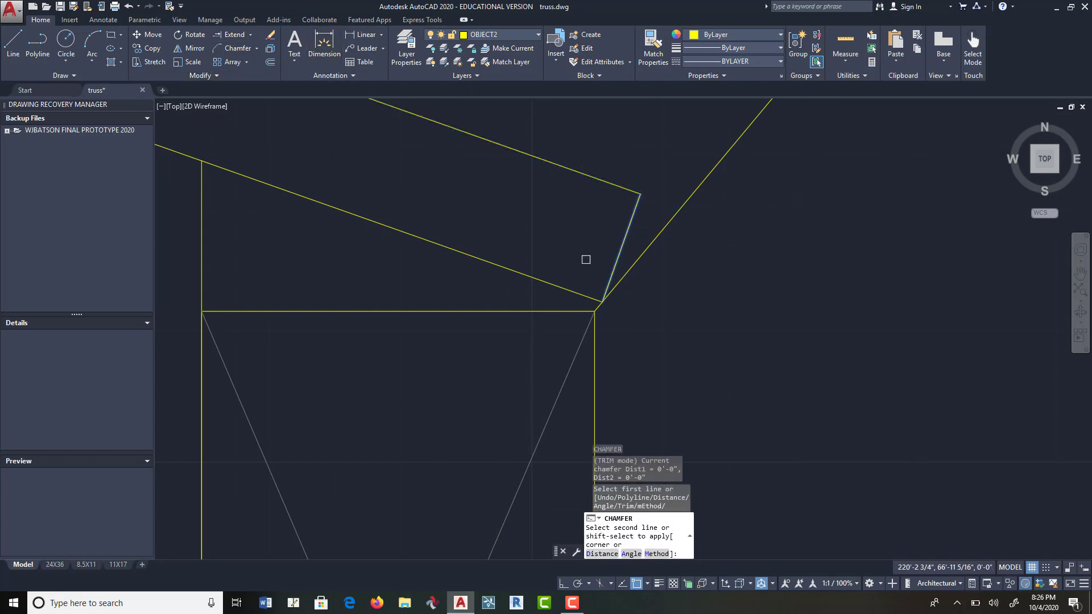
left_click(565, 286)
key("Escape")
key("Return")
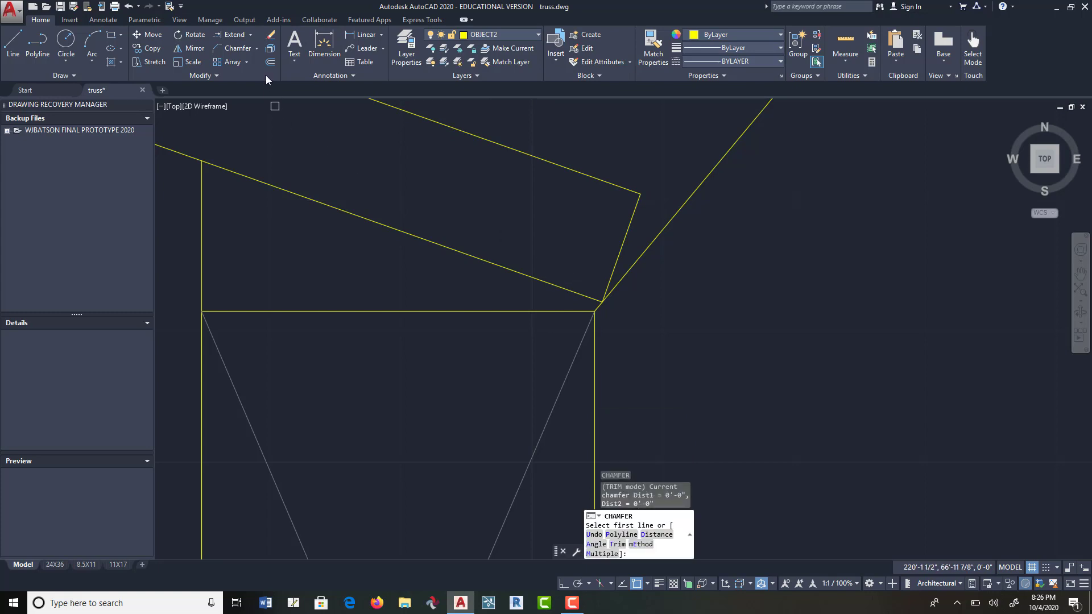
Step: Erase the slanted helper line beside the sheathing's end
left_click(270, 35)
left_click(731, 139)
left_click(702, 208)
key("Return")
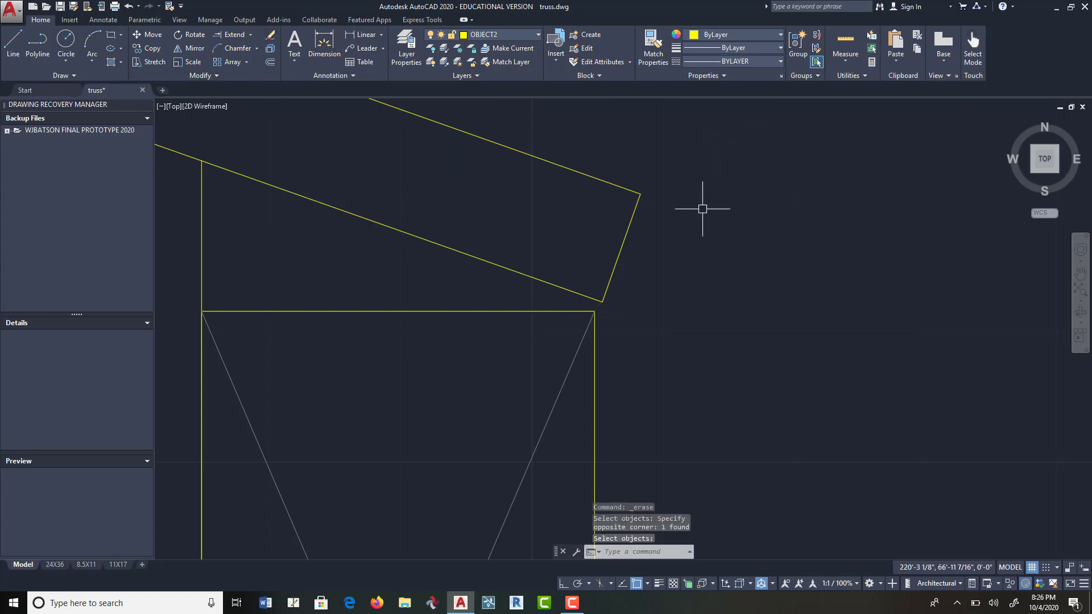
Step: Check the completed eave detail, and examine the shingle outlines along the roof edge of the finished building section
scroll(702, 209, "down", 5)
scroll(700, 233, "up", 7)
scroll(625, 264, "down", 4)
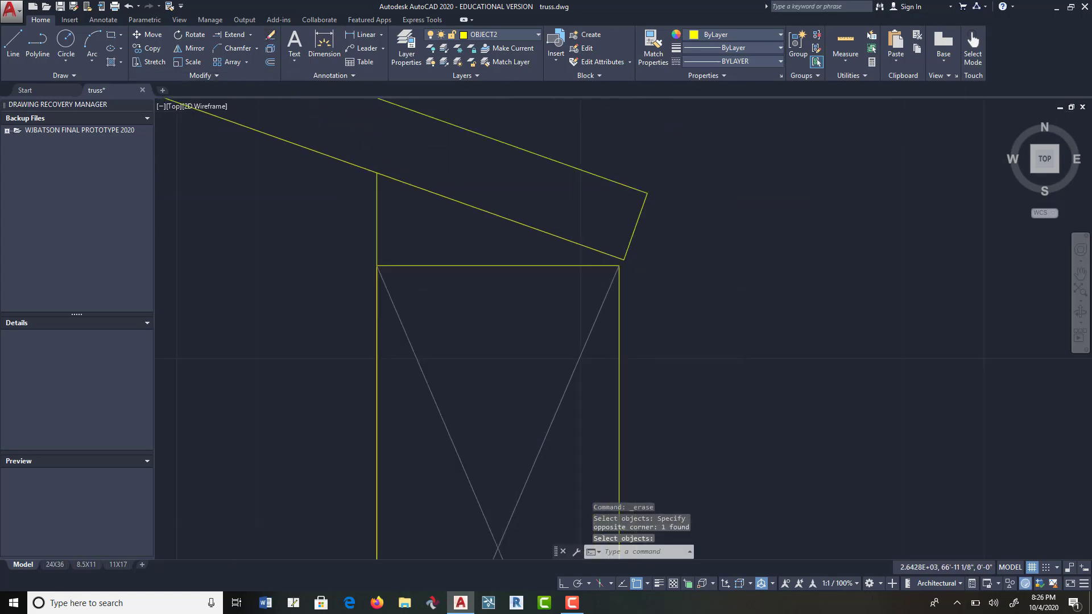
scroll(652, 246, "up", 6)
scroll(702, 305, "down", 2)
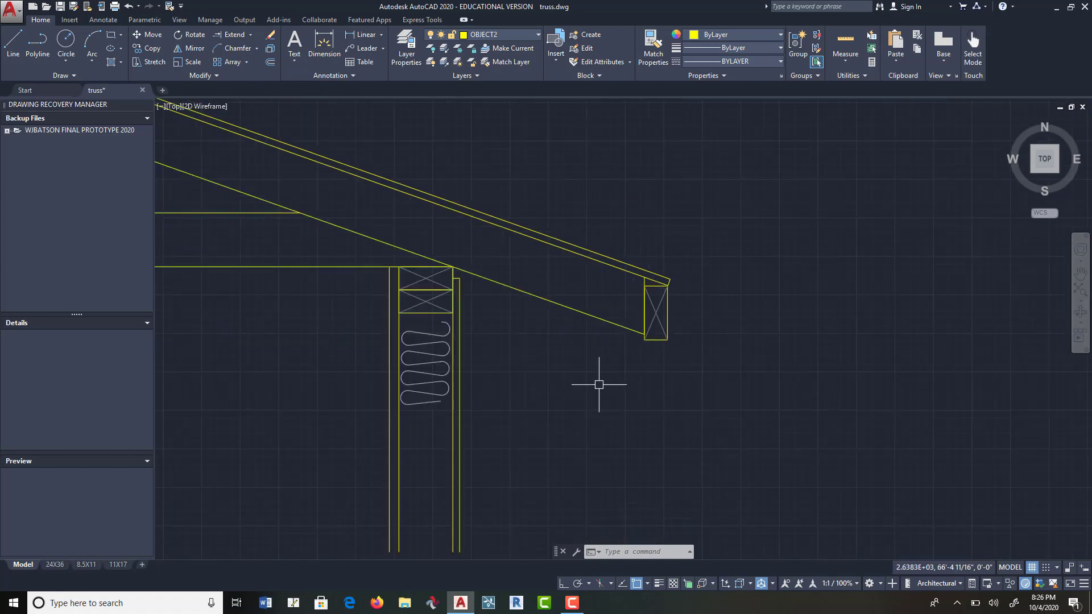
middle_click_drag(467, 261, 813, 311)
scroll(812, 310, "down", 2)
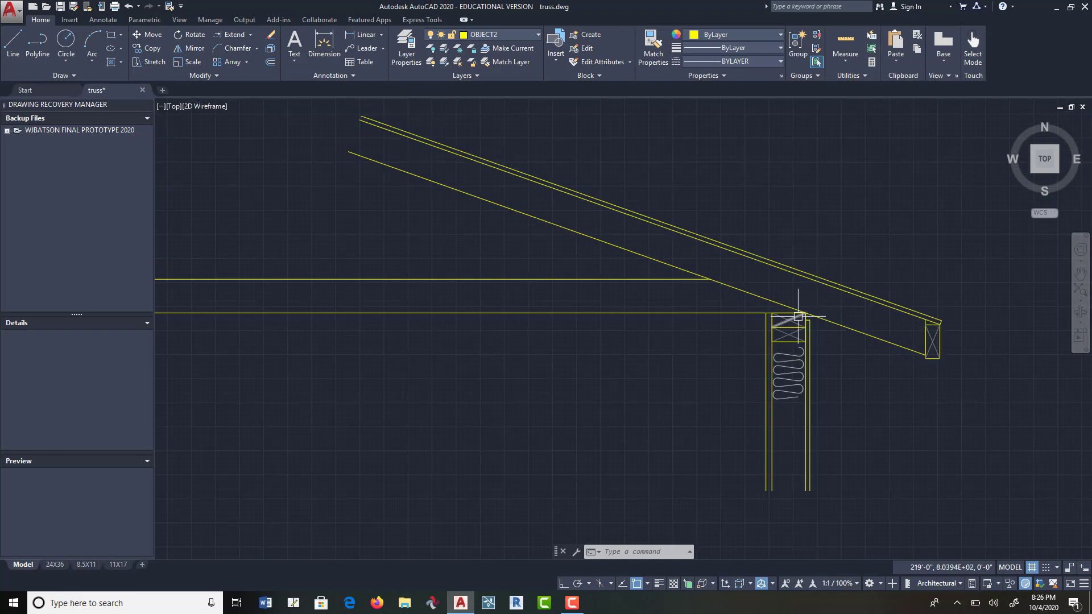
middle_click_drag(975, 316, 758, 299)
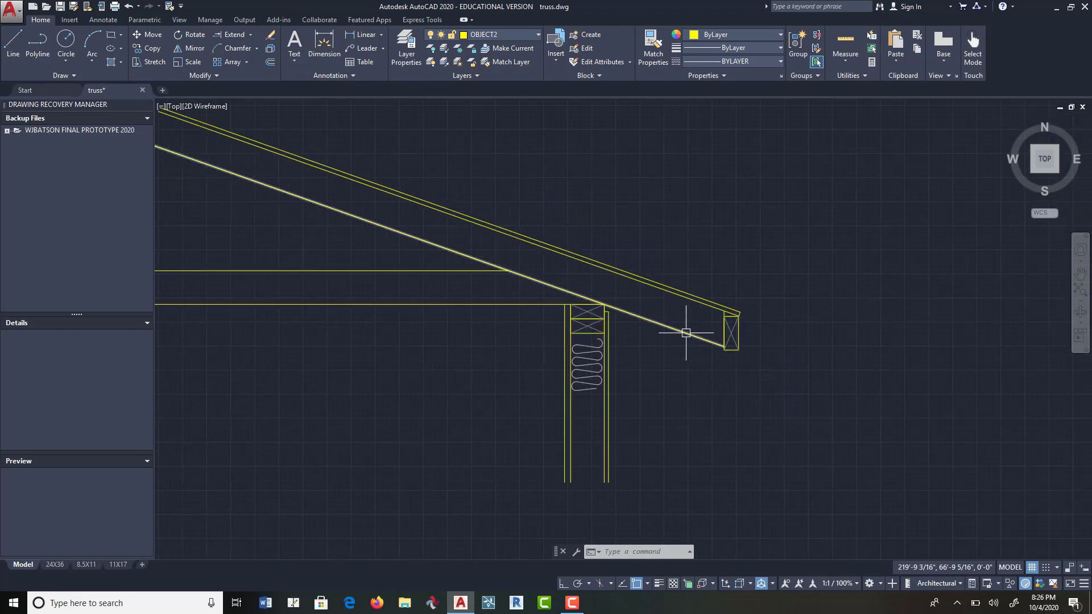
scroll(689, 324, "down", 2)
scroll(537, 359, "down", 2)
scroll(514, 381, "down", 3)
middle_click_drag(514, 380, 756, 381)
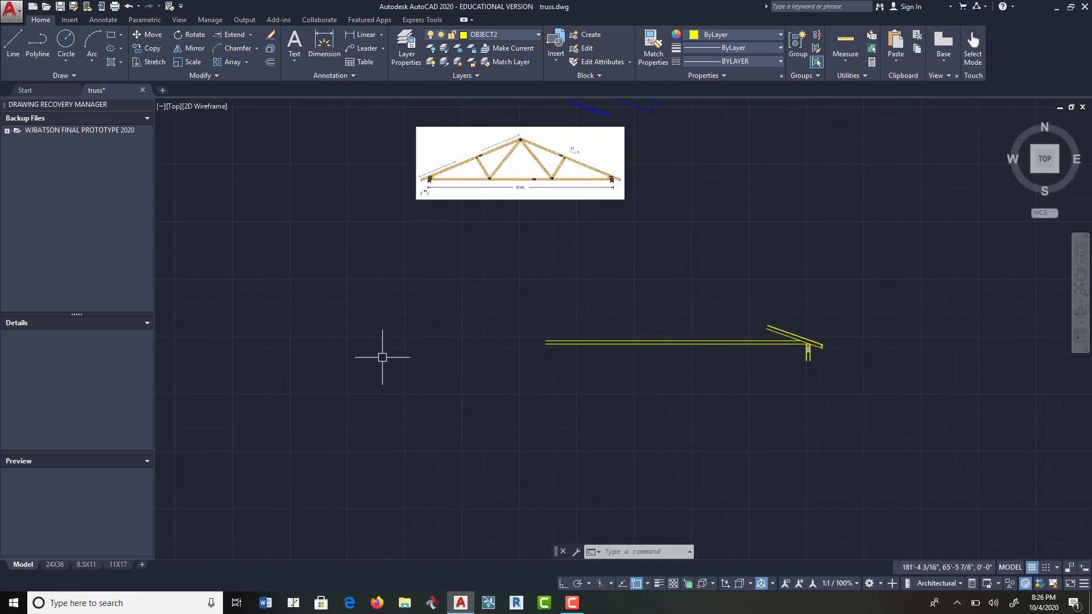
scroll(370, 352, "down", 3)
middle_click_drag(370, 351, 492, 309)
scroll(379, 387, "up", 8)
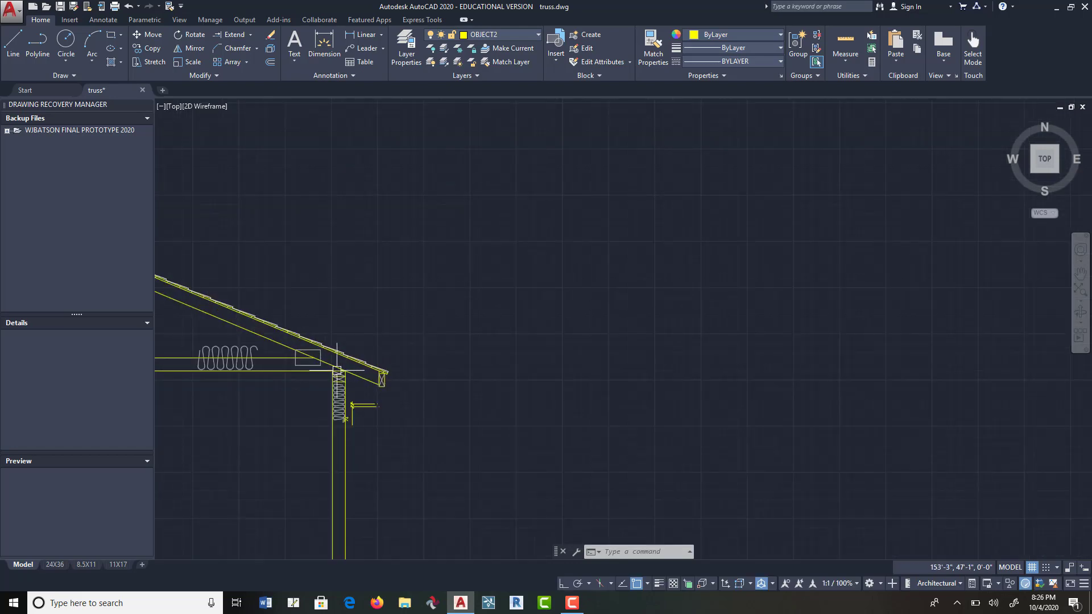
middle_click_drag(402, 383, 456, 319)
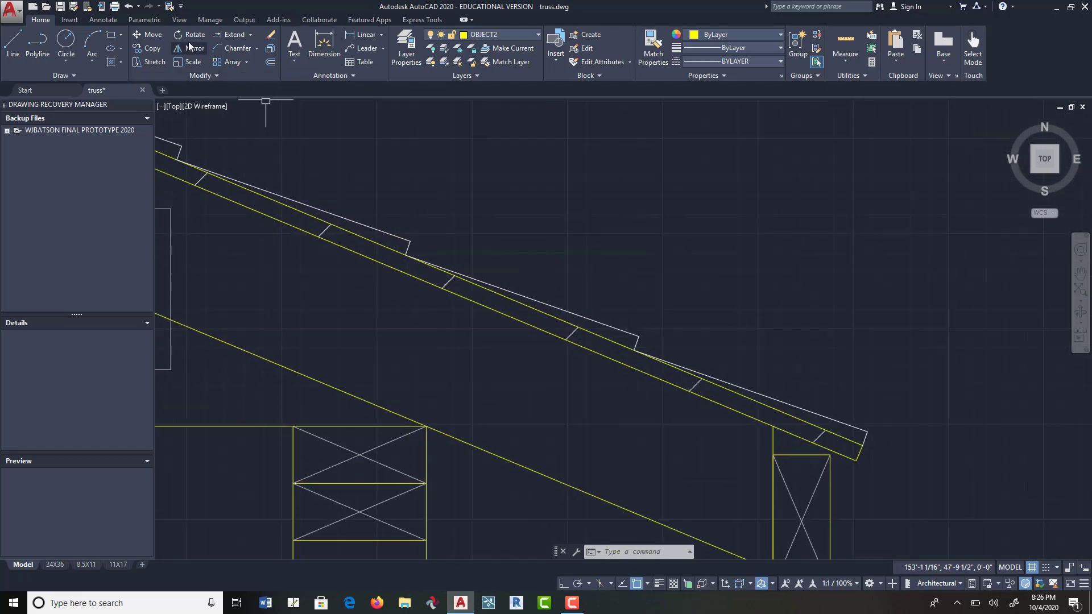
left_click(148, 48)
left_click(862, 431)
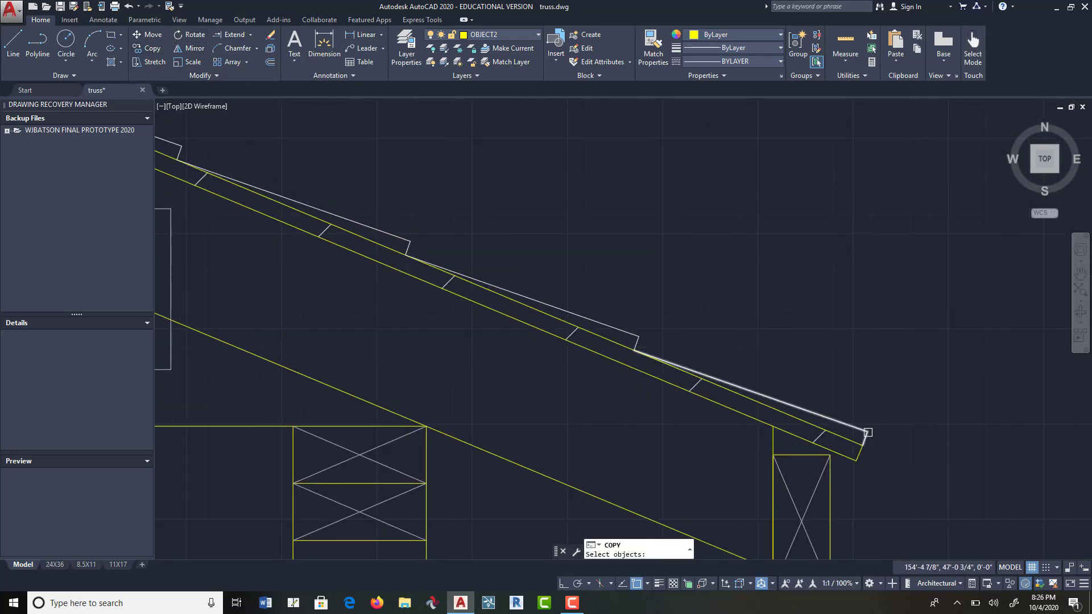
key("Return")
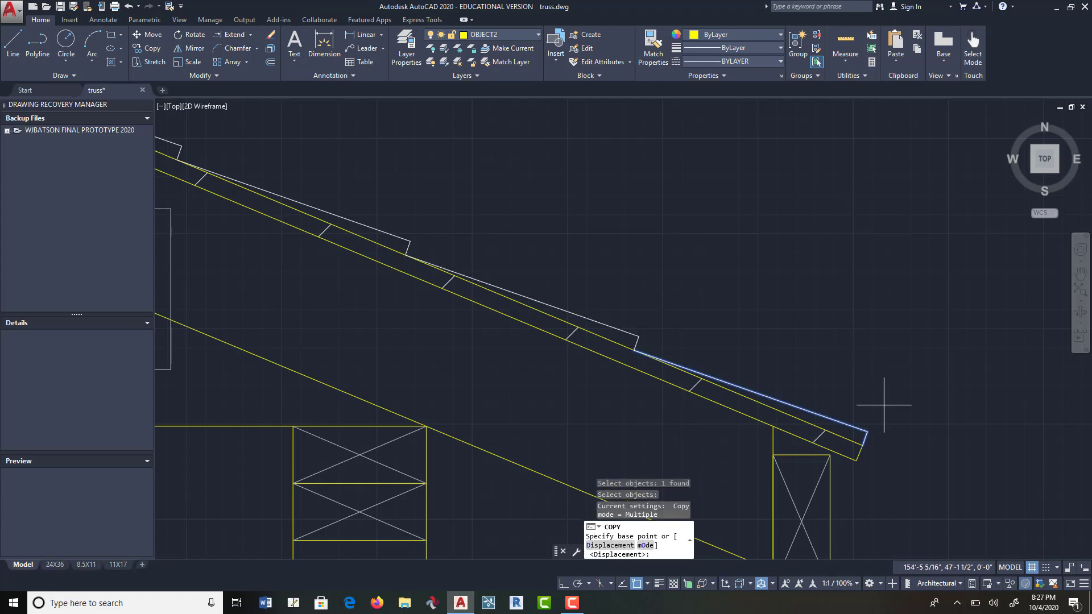
left_click(861, 445)
scroll(796, 341, "down", 8)
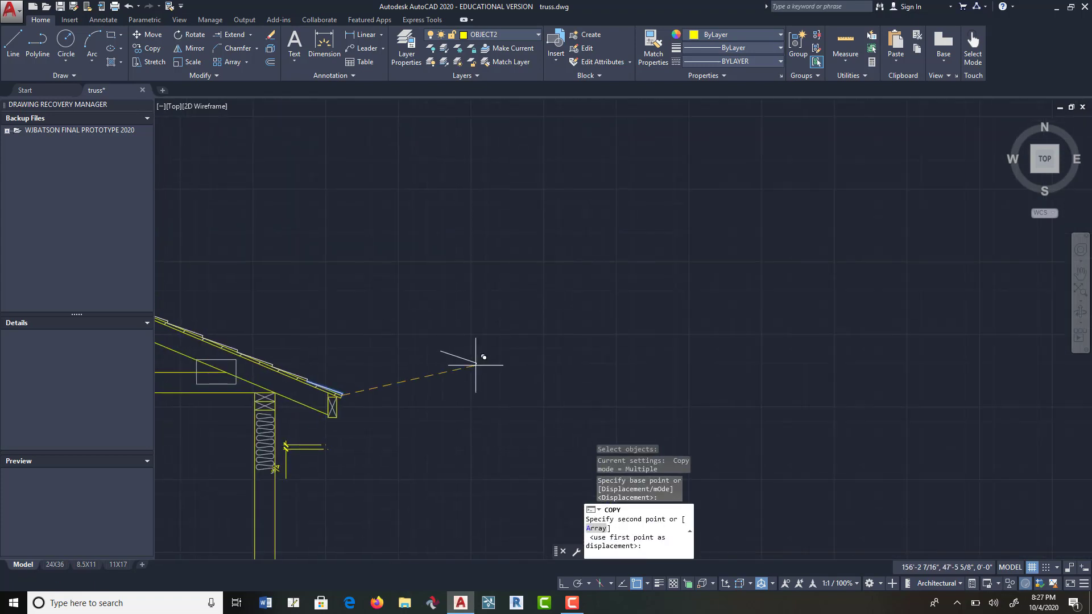
key("Escape")
scroll(921, 404, "down", 5)
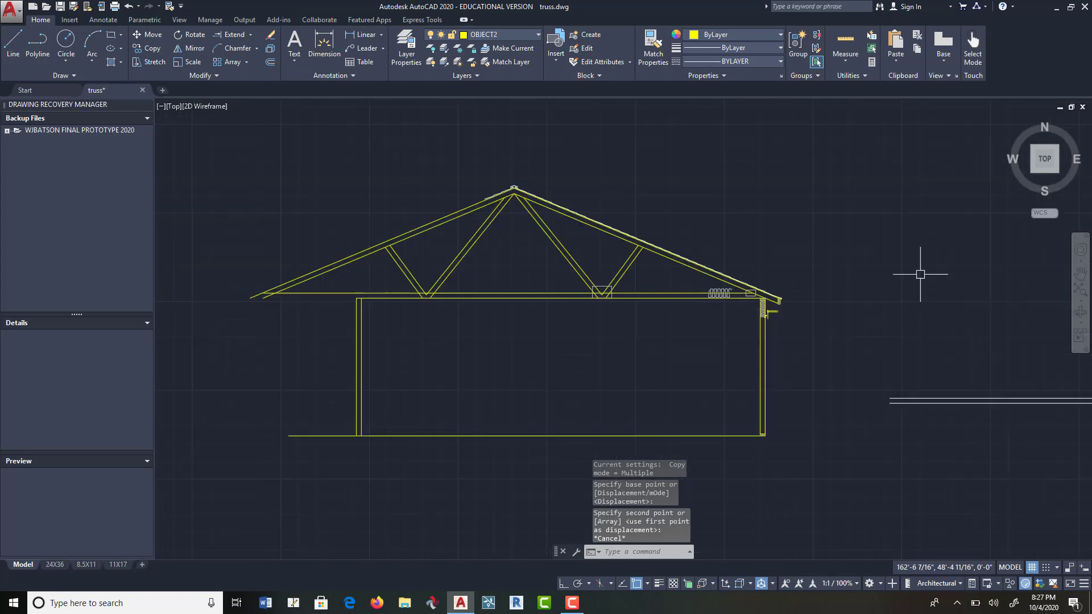
key("Return")
Step: Return to the new truss's eave and make OBJ-SECTION the current layer
mouse_move(817, 295)
middle_mouse_down()
mouse_move(787, 292)
mouse_move(628, 373)
middle_mouse_up()
scroll(828, 172, "down", 2)
middle_click_drag(935, 132, 623, 309)
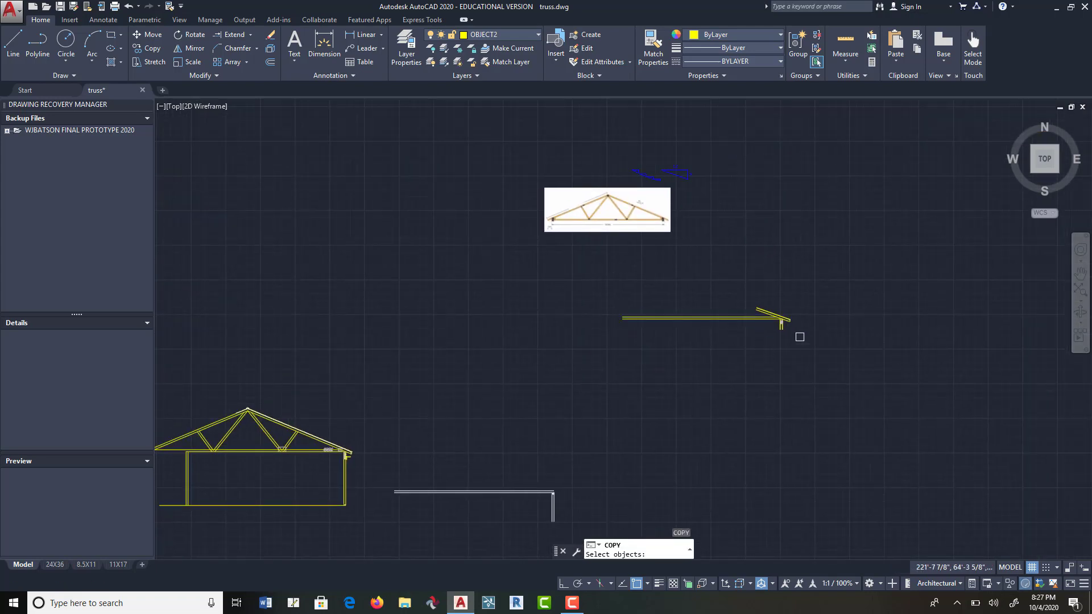
scroll(800, 333, "up", 4)
scroll(703, 275, "up", 3)
middle_click_drag(674, 227, 659, 260)
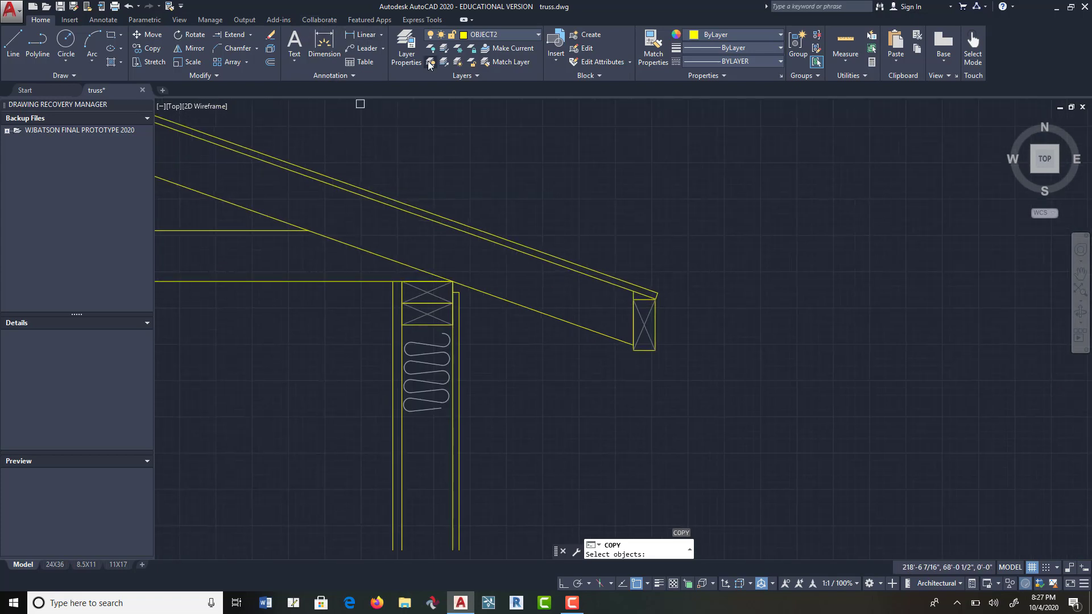
left_click(407, 56)
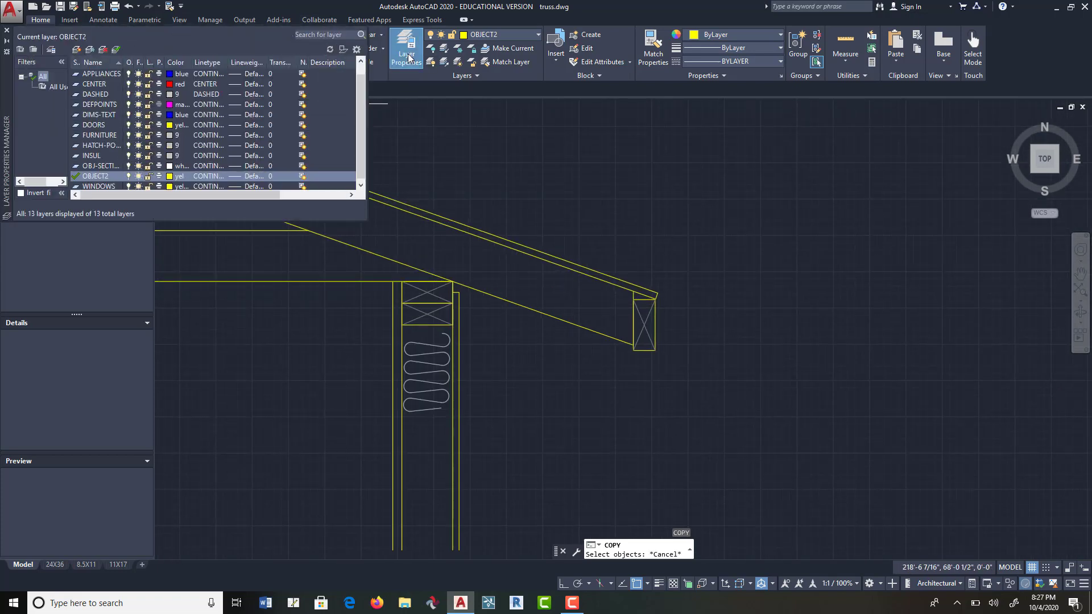
double_click(109, 165)
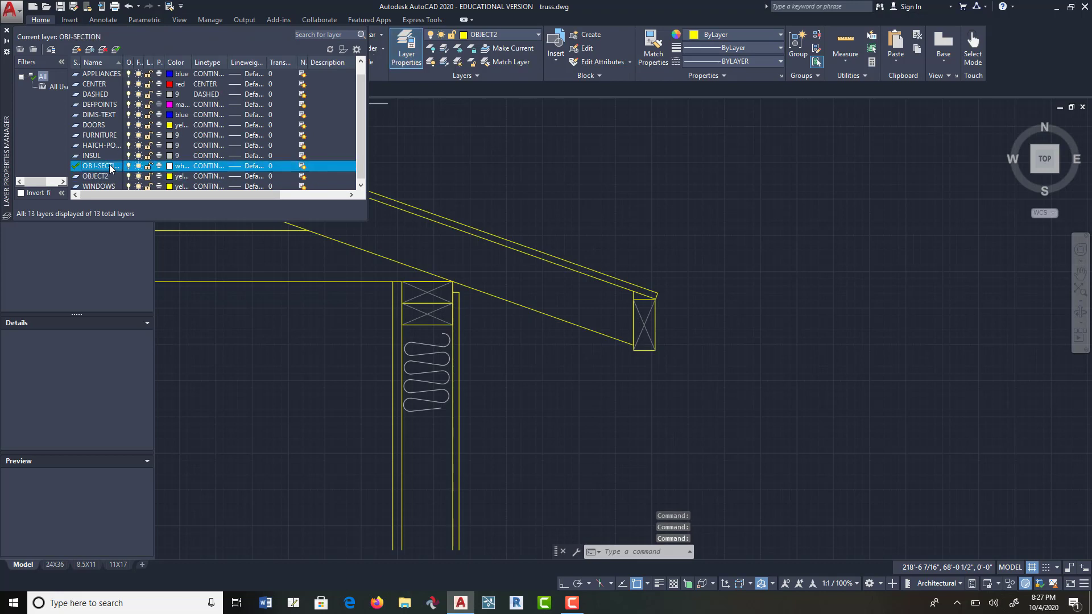
left_click(7, 31)
Step: Draw the first shingle as a two-segment polyline from the sheathing's upper eave corner, rising short along its end slope, then running back up the roof
left_click(38, 46)
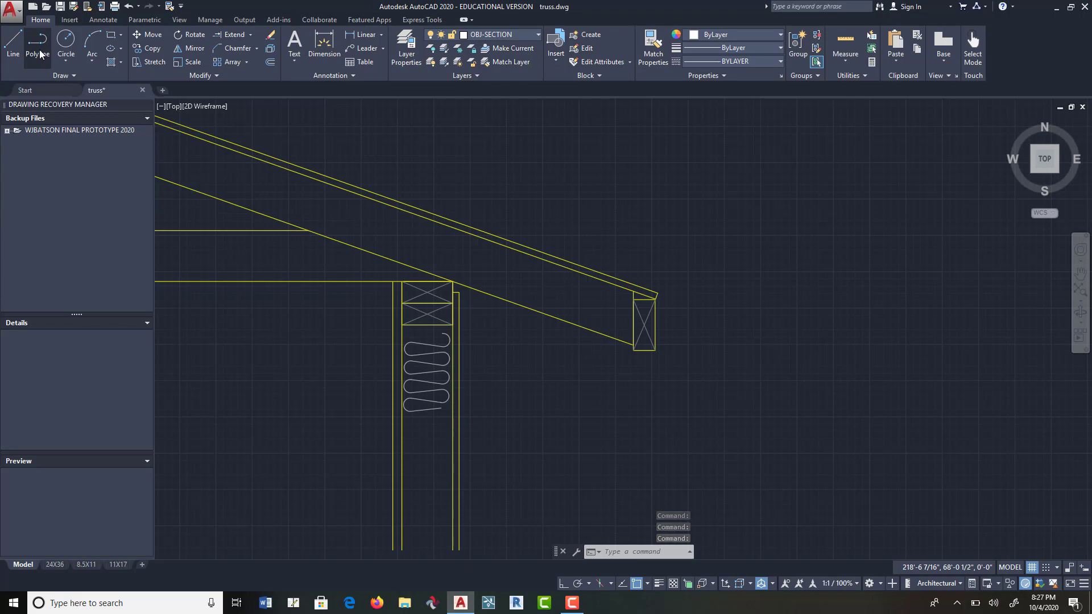
scroll(644, 306, "up", 5)
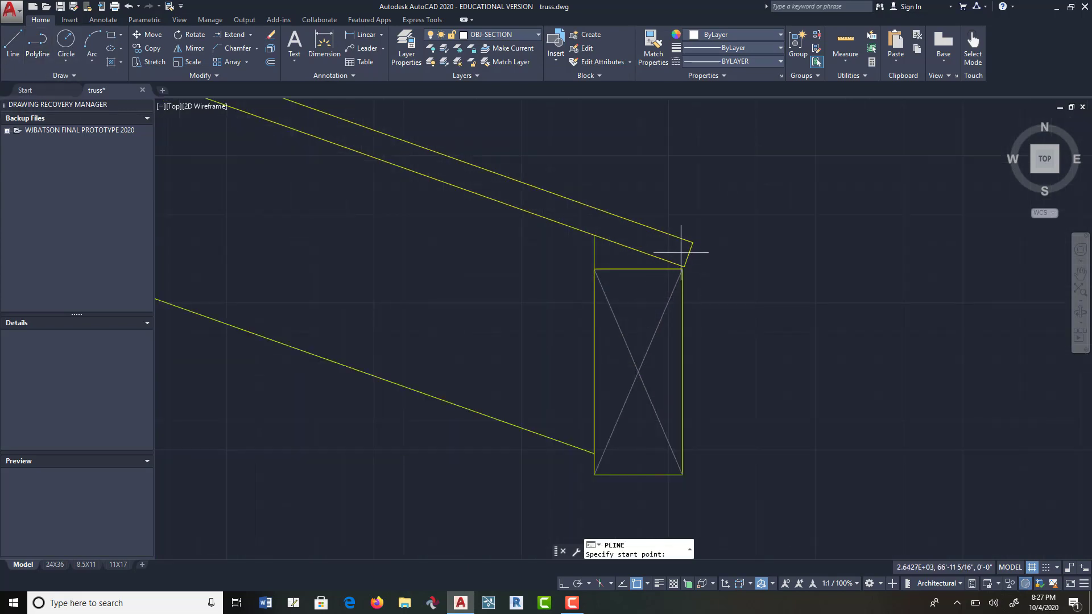
left_click(694, 242)
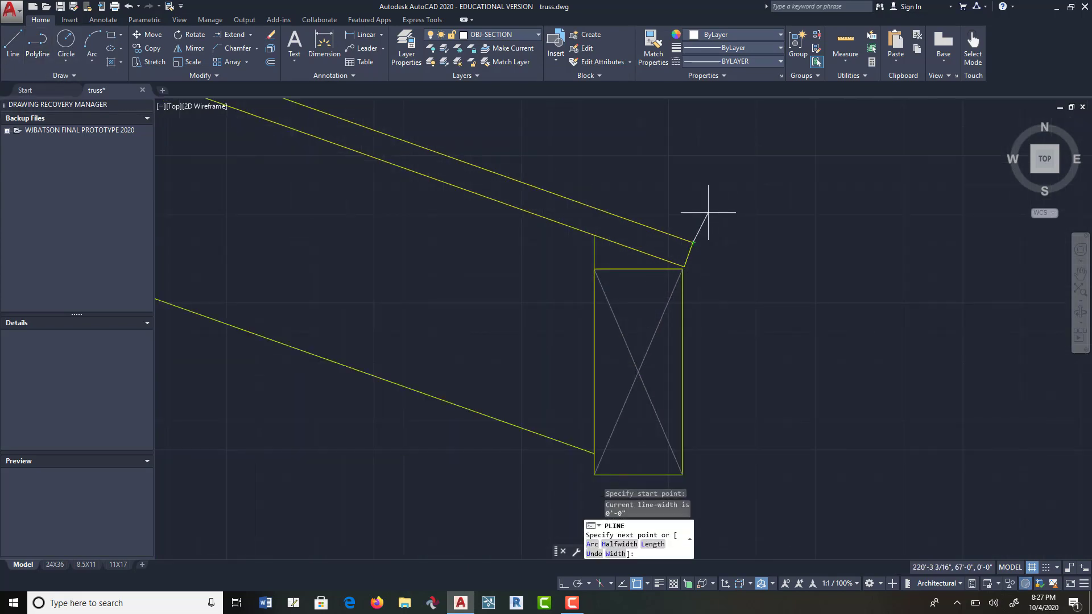
left_click(708, 213)
middle_click_drag(578, 175, 774, 221)
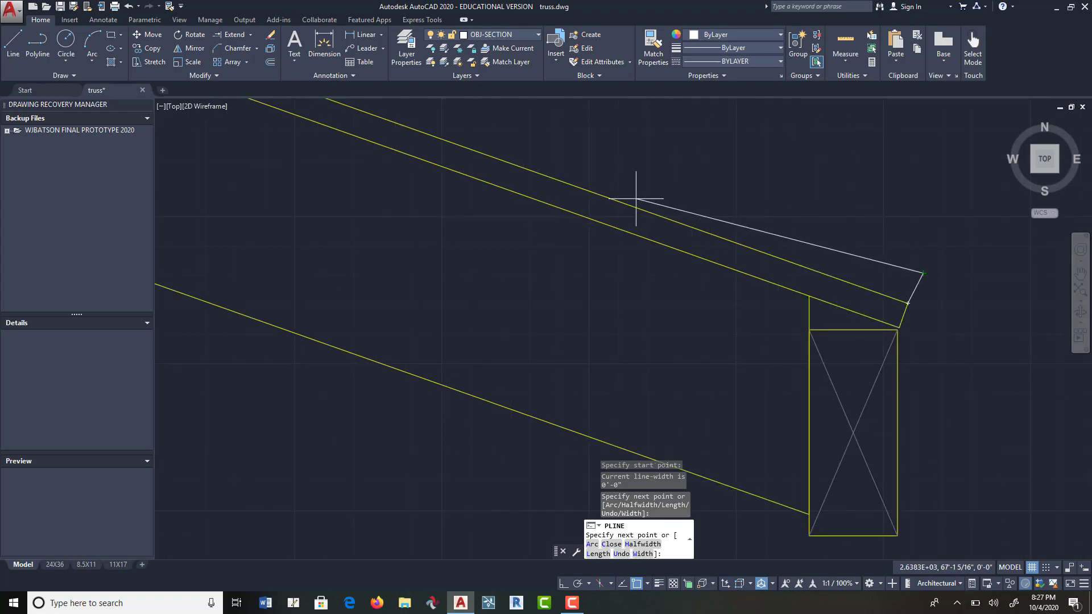
left_click(701, 186)
type("u")
key("Return")
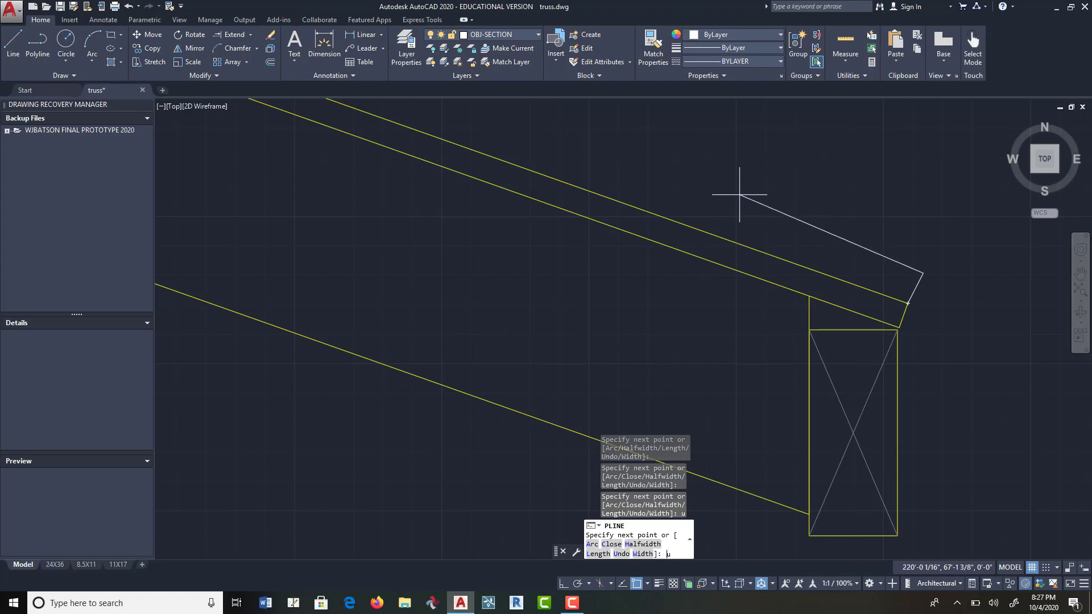
key("Return")
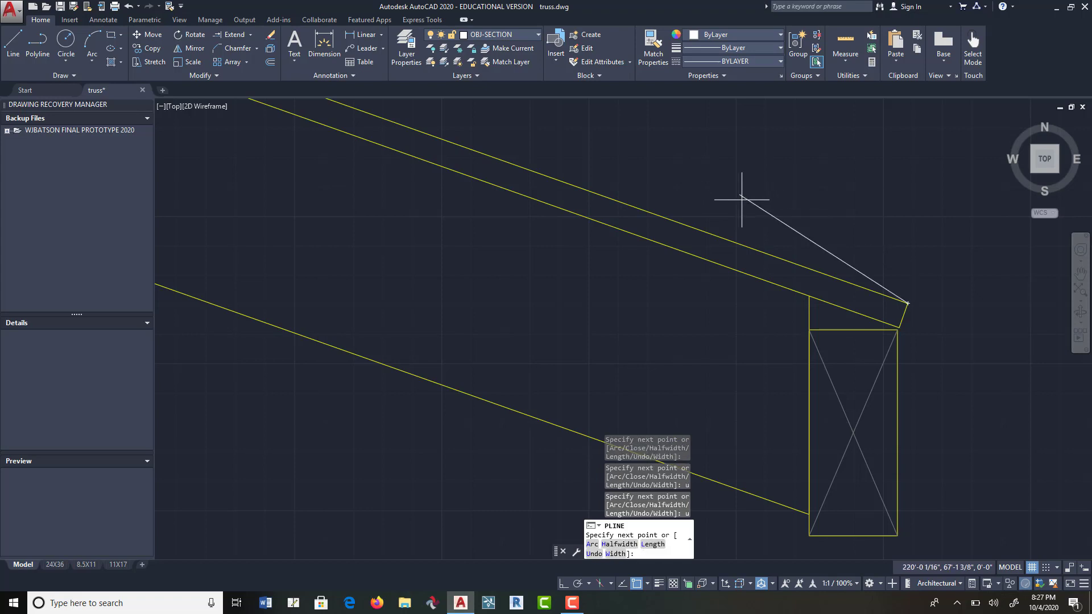
left_click(918, 275)
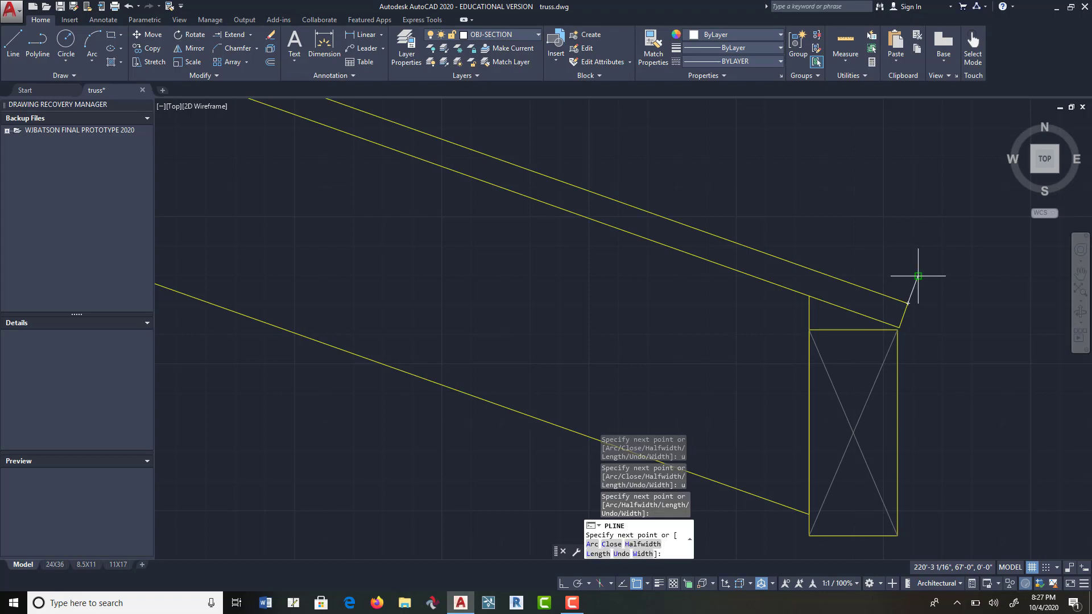
left_click(668, 210)
key("Return")
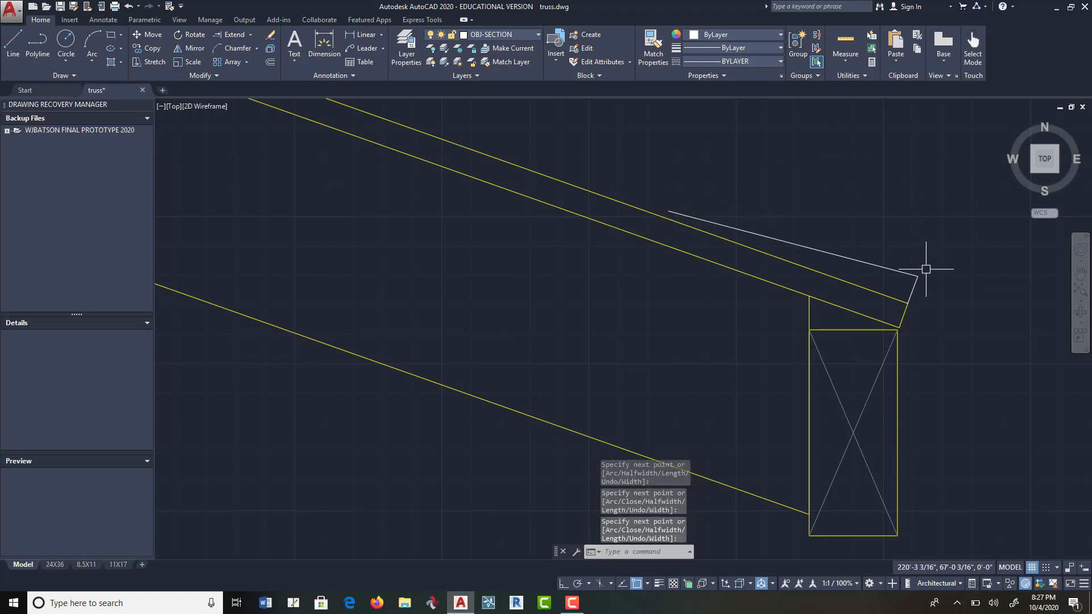
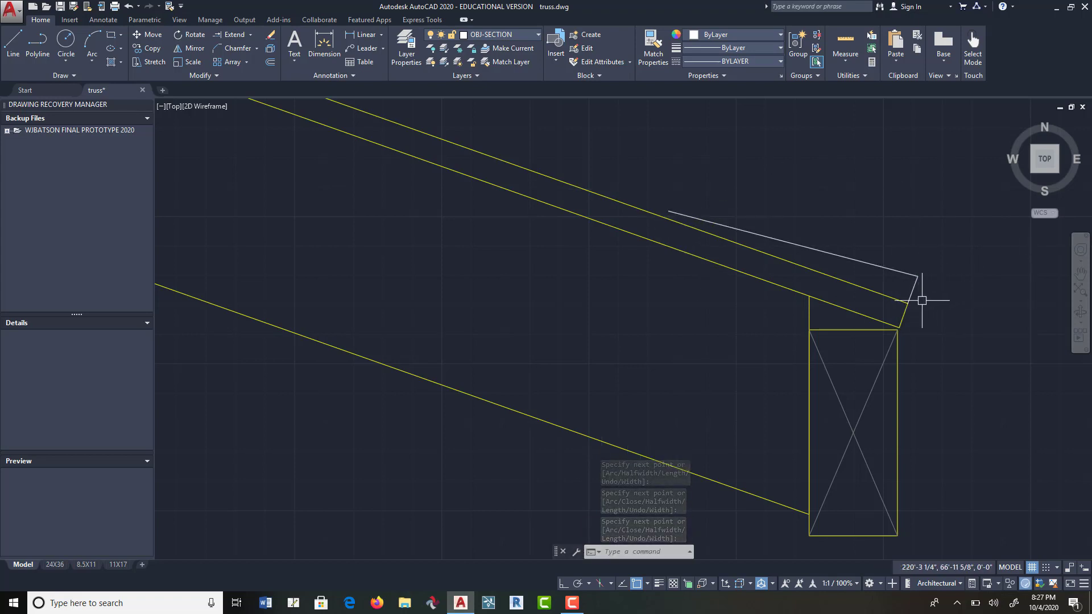
Step: Copy the first shingle from its lower corner at the sheathing to its own upper end, forming a second course
left_click(146, 48)
left_click(910, 282)
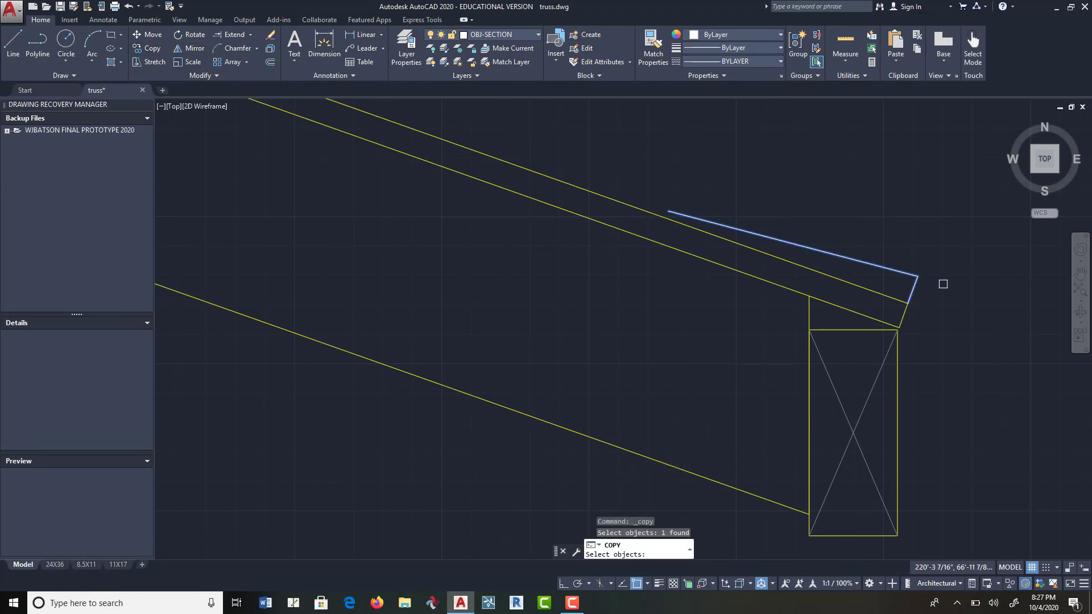
key("Return")
left_click(908, 303)
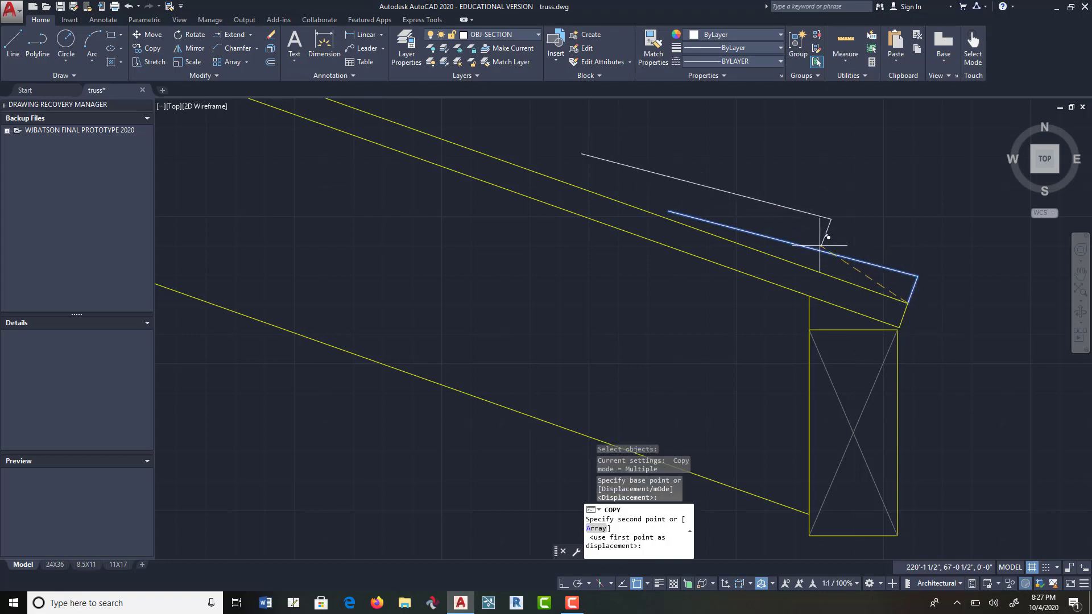
key("Return")
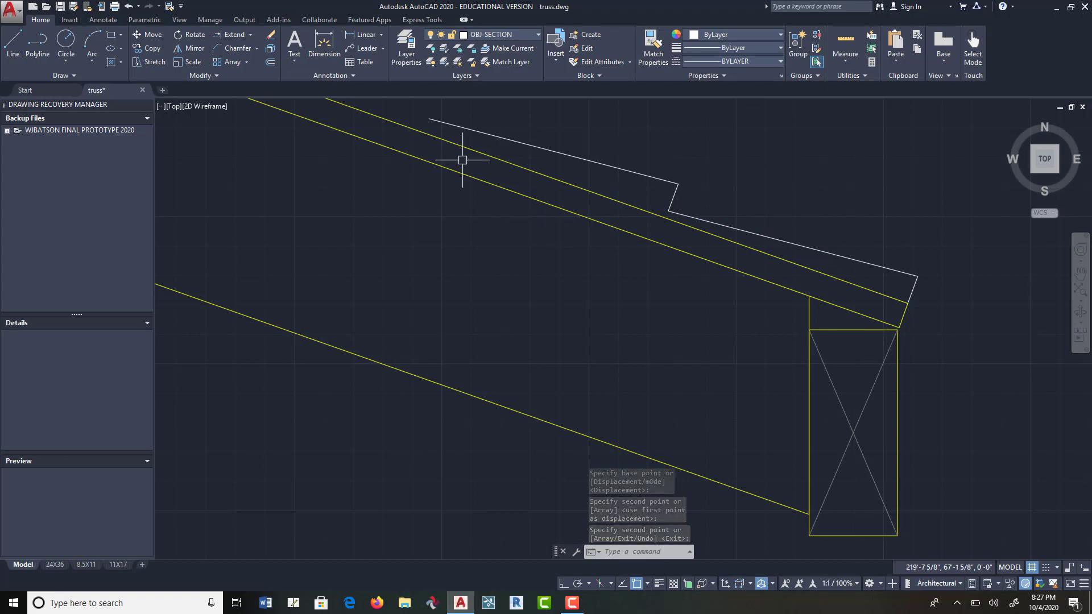
Step: Move the second shingle from its lower endpoint down onto the sheathing's upper line
left_click(154, 34)
left_click(656, 172)
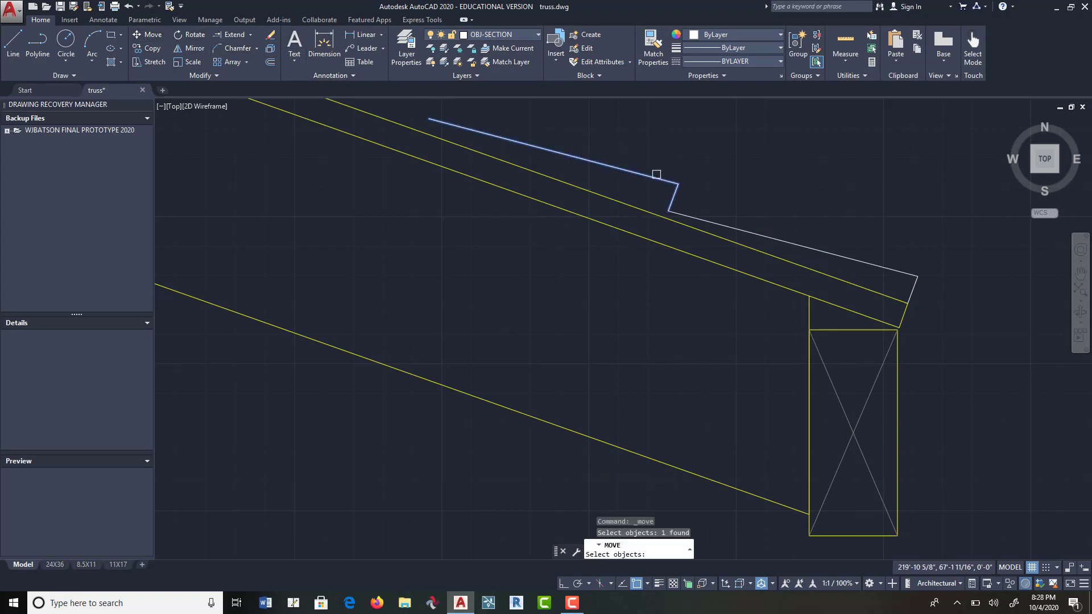
key("Return")
left_click(668, 210)
left_click(666, 217)
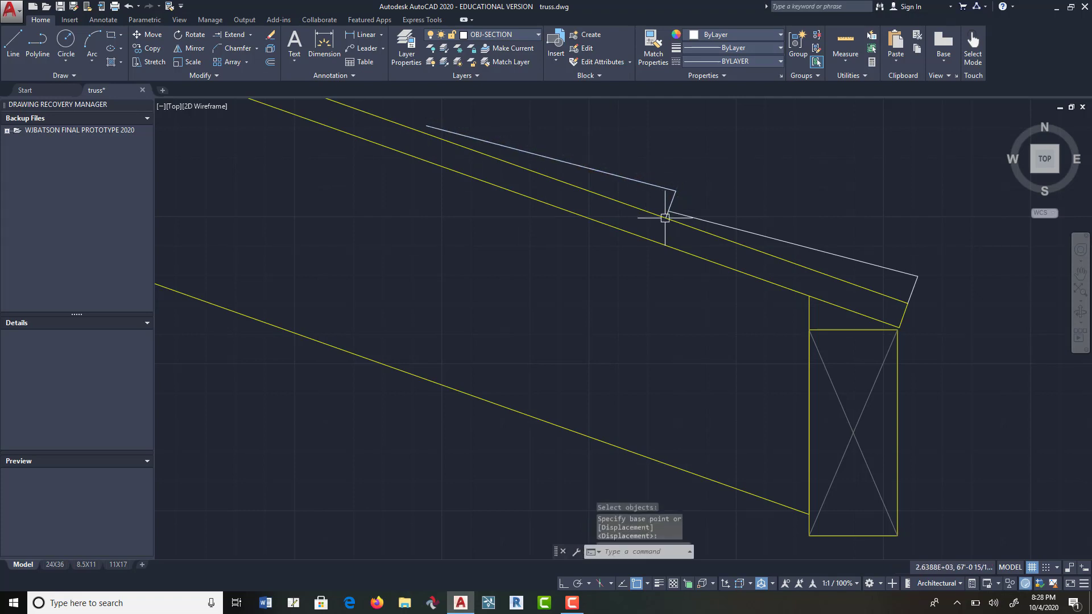
key("Return")
Step: Trim off the short end of the second shingle that extends below the first shingle's line
left_click(252, 35)
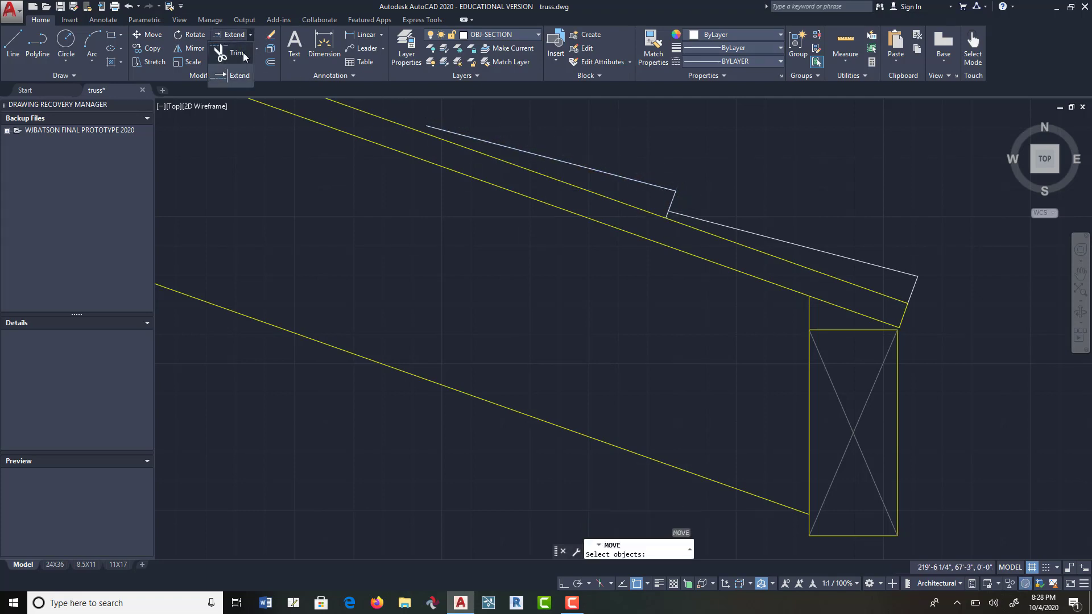
left_click(243, 52)
scroll(680, 222, "up", 3)
left_click(646, 192)
left_click(617, 210)
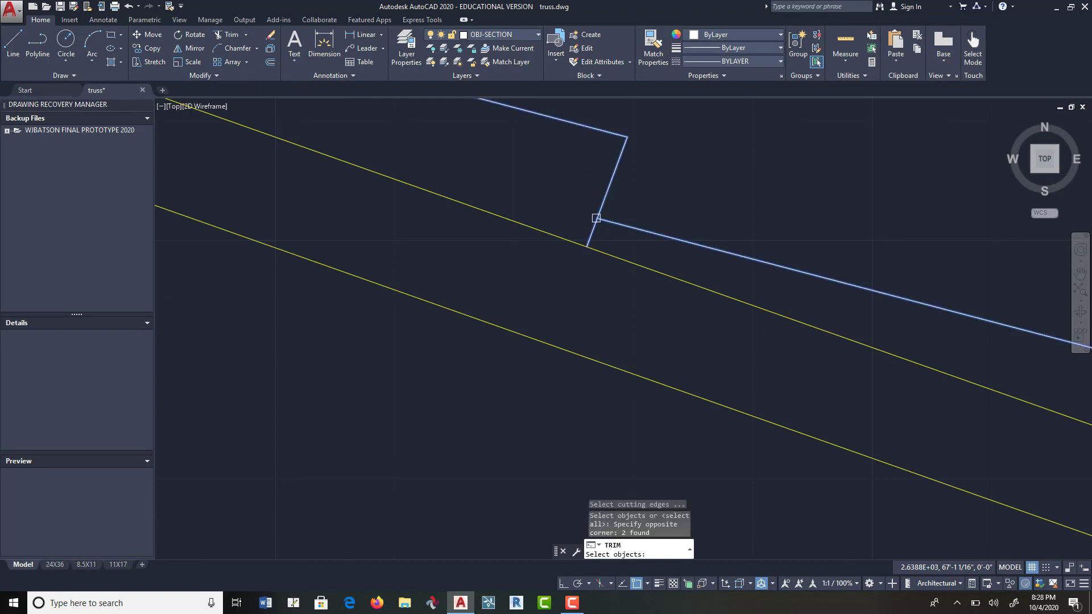
key("Return")
left_click(592, 232)
key("Return")
Step: Copy the trimmed shingle three more times up the roof slope, placing the courses end to end
scroll(710, 304, "down", 5)
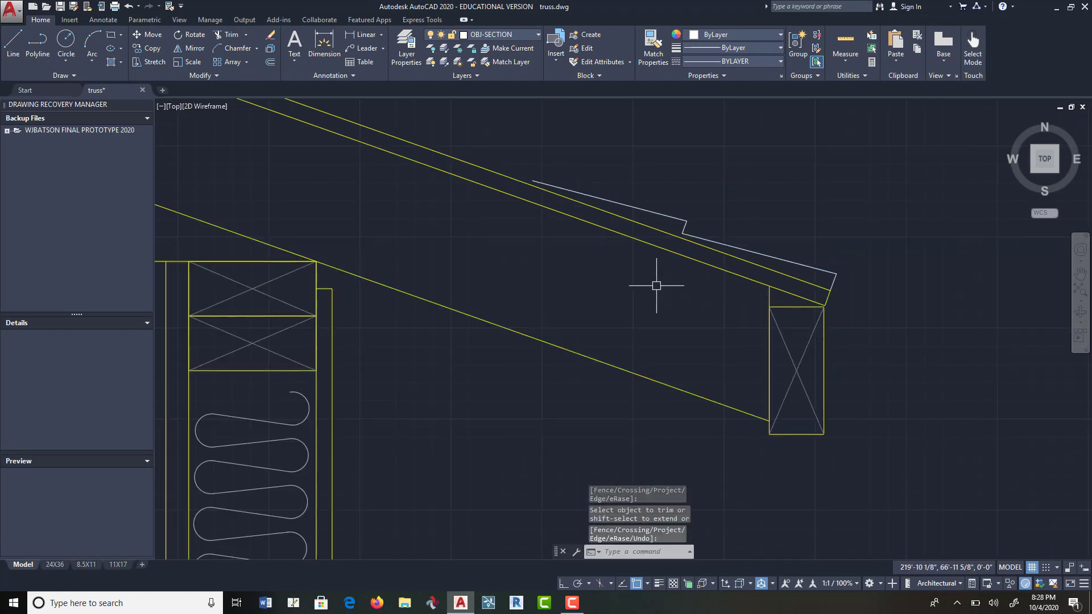
left_click(155, 48)
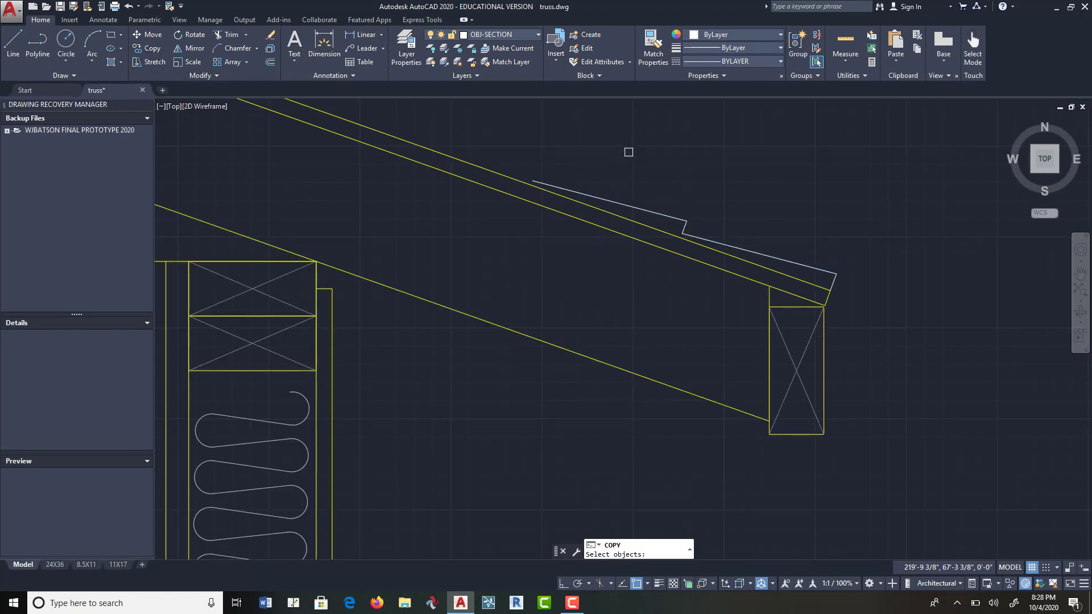
left_click(647, 209)
key("Return")
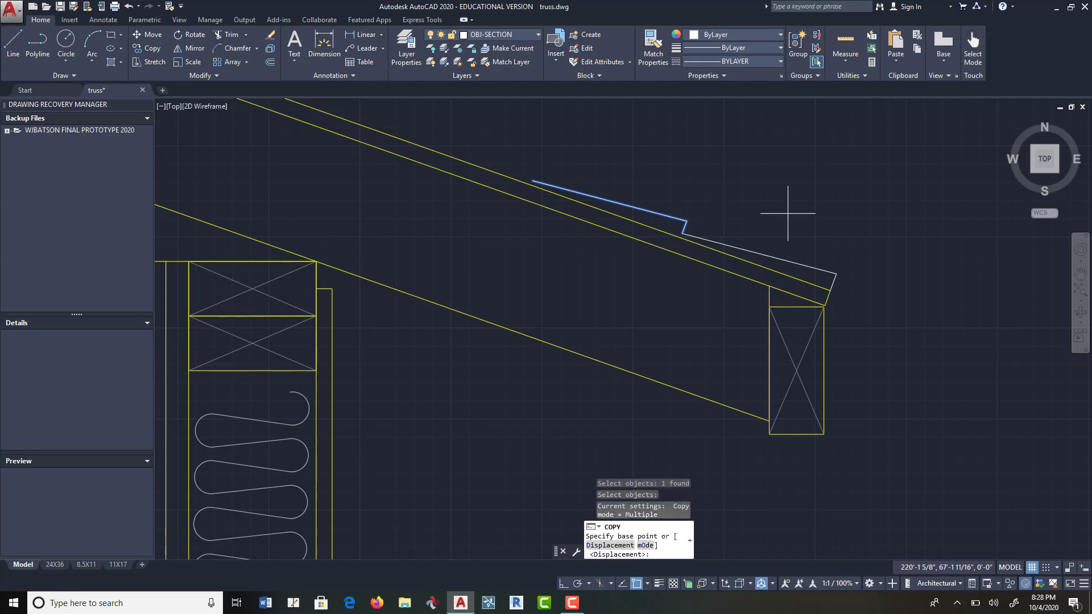
left_click(839, 275)
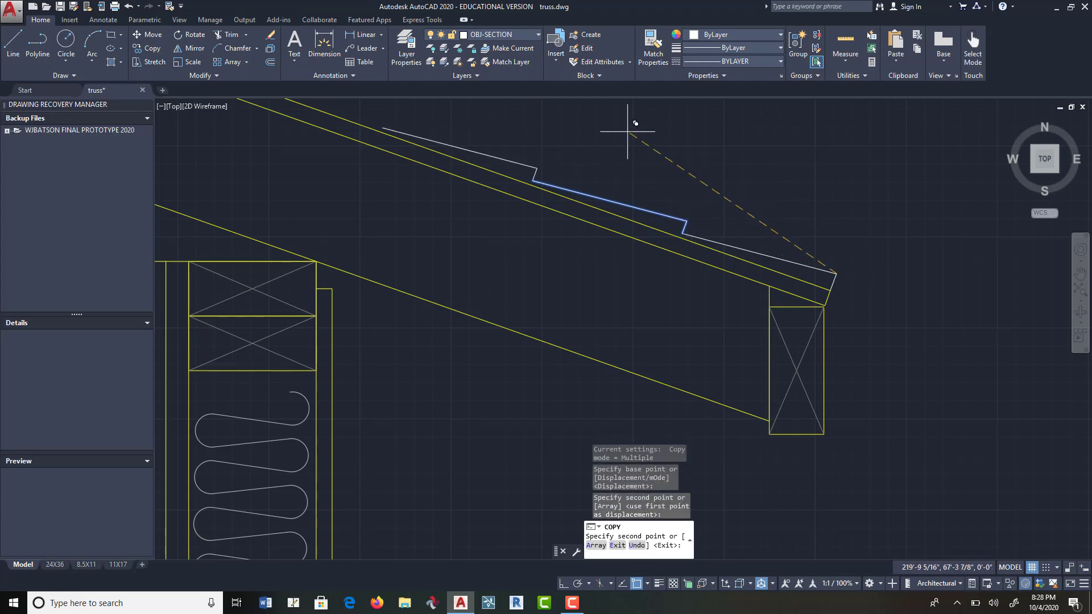
left_click(536, 168)
mouse_move(586, 172)
middle_mouse_down()
mouse_move(627, 193)
mouse_move(883, 245)
middle_mouse_up()
left_click(683, 189)
key("Return")
Step: Copy the four trimmed shingles up the slope, using the eave shingle's outer corner as base point, to continue the row
scroll(724, 191, "down", 2)
middle_click_drag(723, 197, 745, 251)
left_click(148, 49)
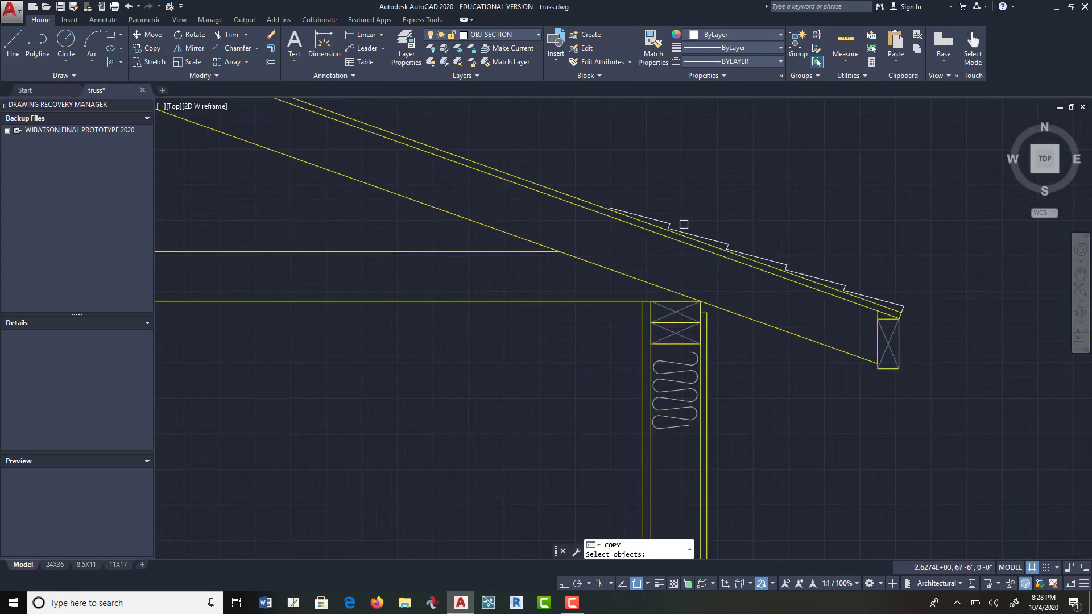
left_click(605, 255)
left_click(823, 160)
left_click(725, 304)
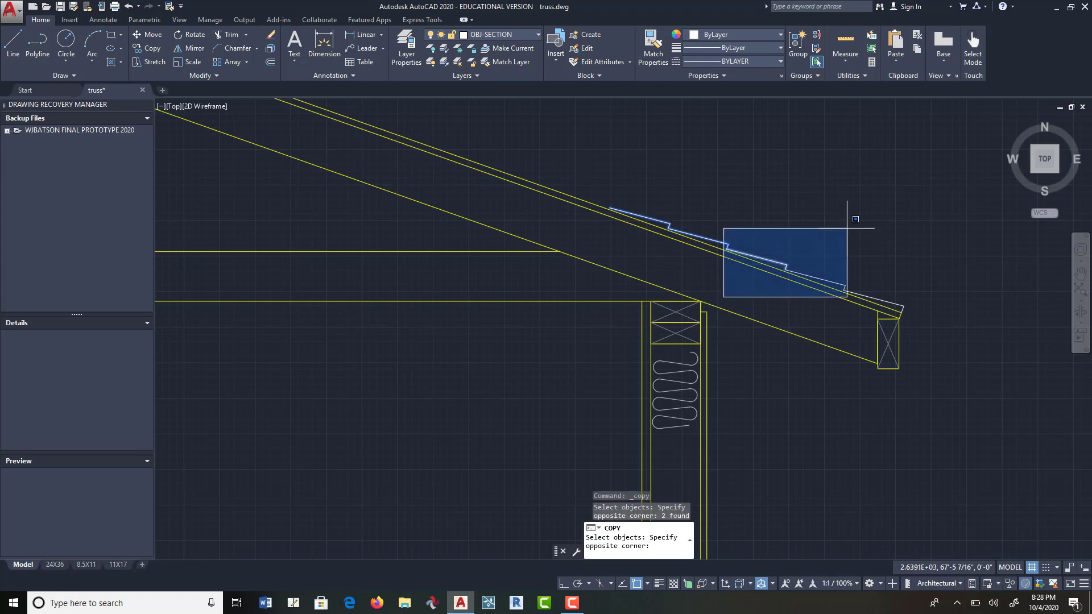
left_click(852, 215)
key("Return")
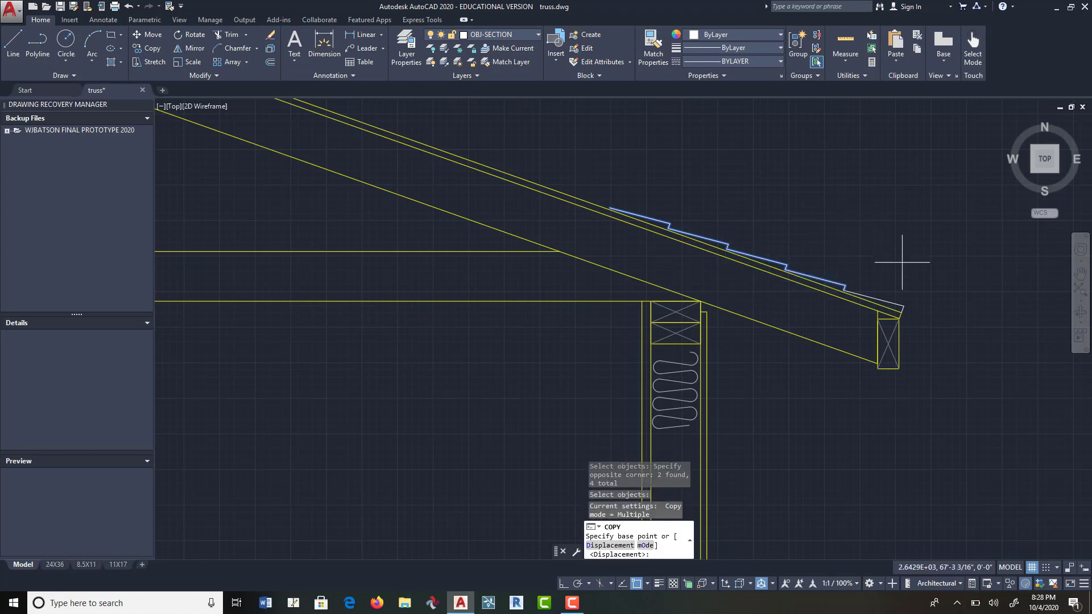
left_click(904, 305)
left_click(670, 228)
key("Return")
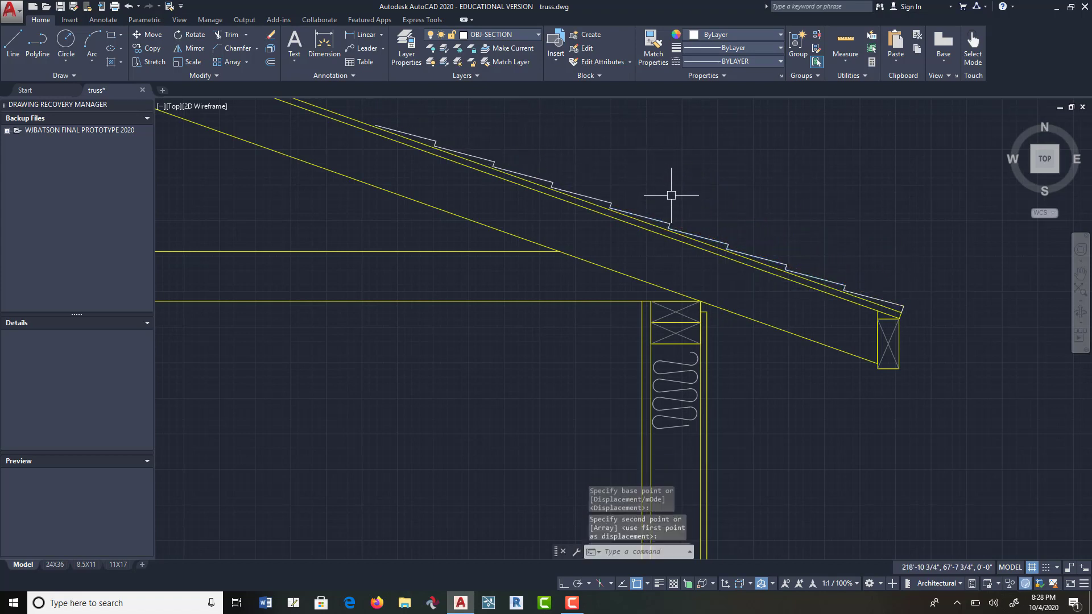
Step: Copy the eight trimmed shingles further up the slope, from the eave shingle's outer corner to the topmost shingle's corner
key("Return")
left_click(280, 228)
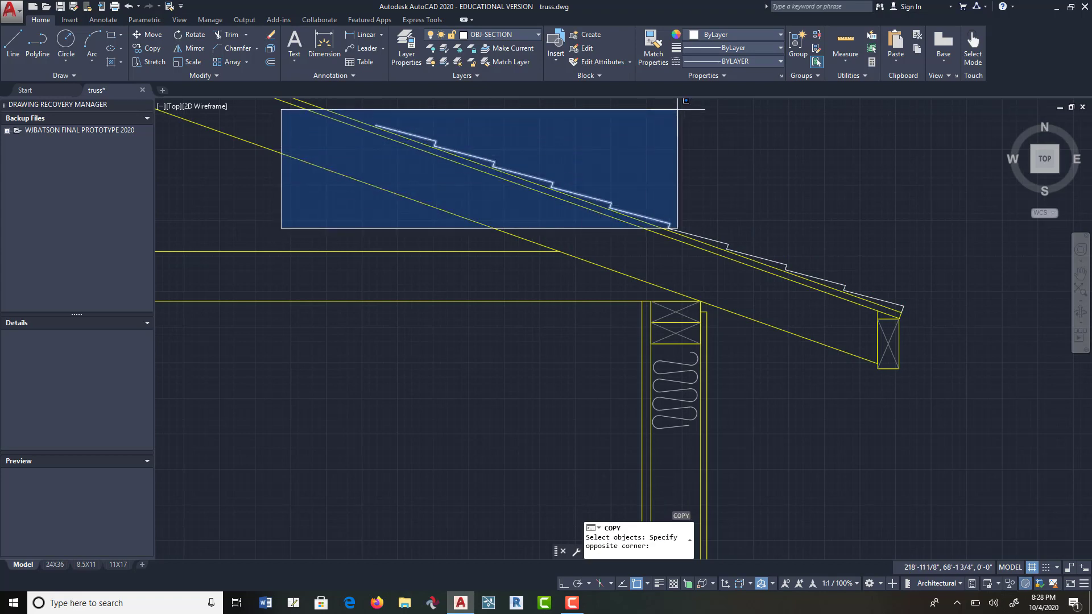
left_click(678, 109)
left_click(632, 263)
left_click(801, 176)
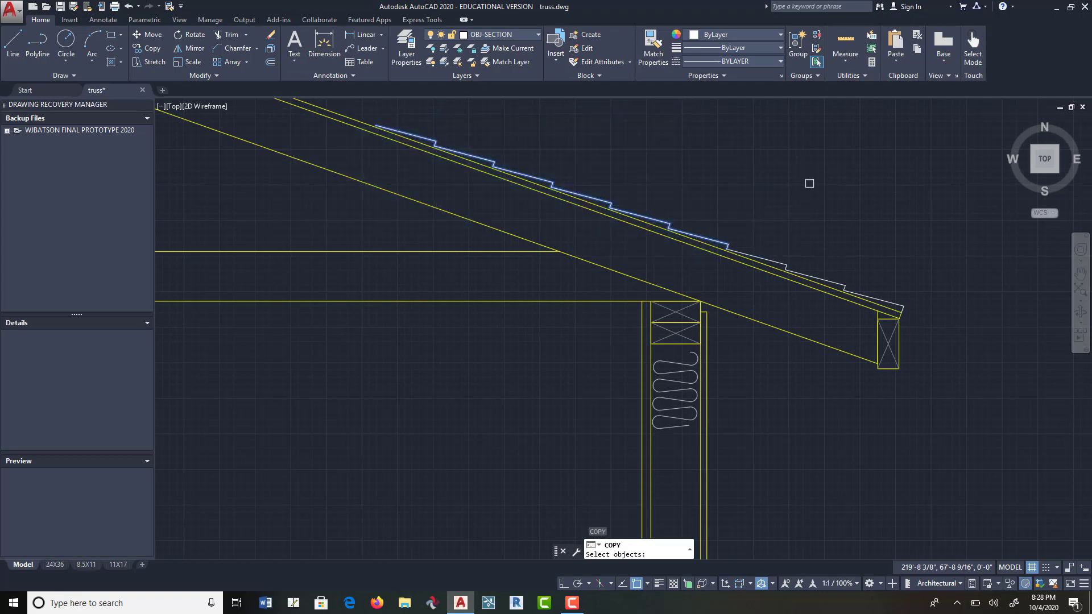
left_click(738, 290)
left_click(871, 229)
left_click(830, 278)
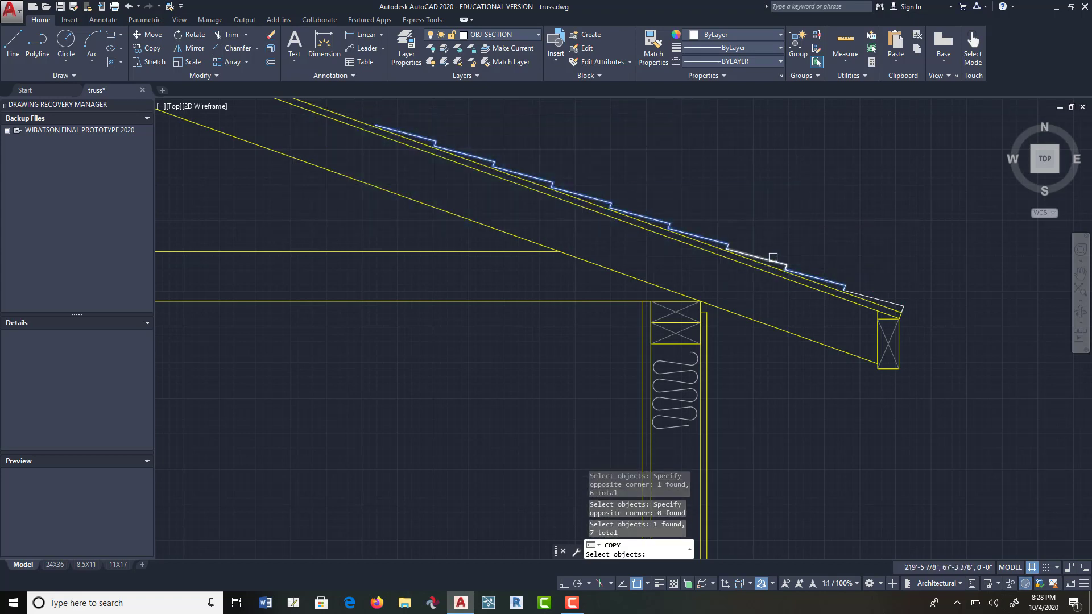
left_click(767, 257)
key("Return")
left_click(904, 305)
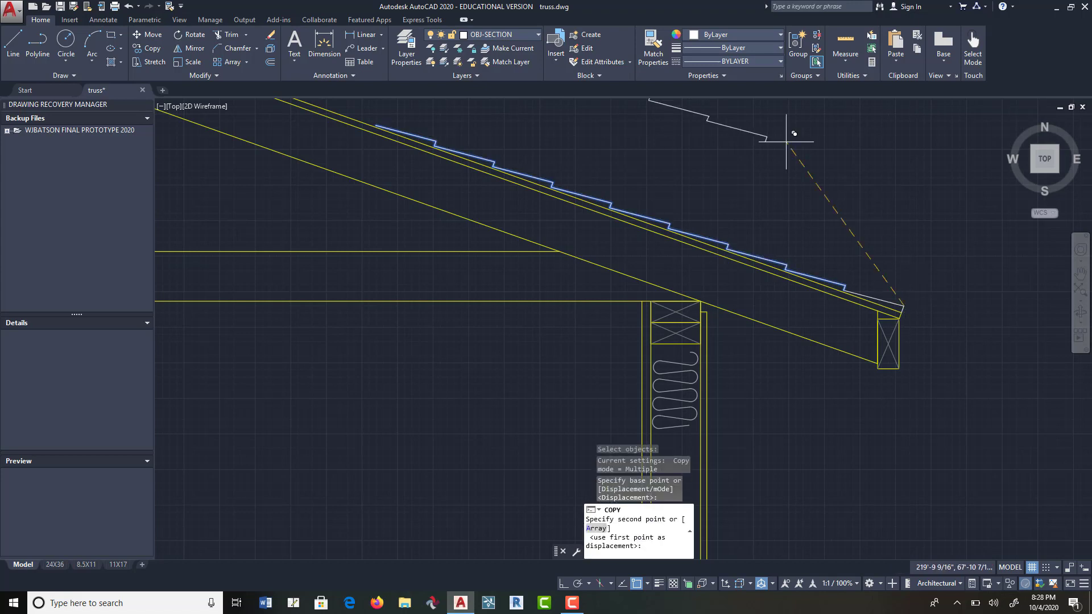
left_click(436, 141)
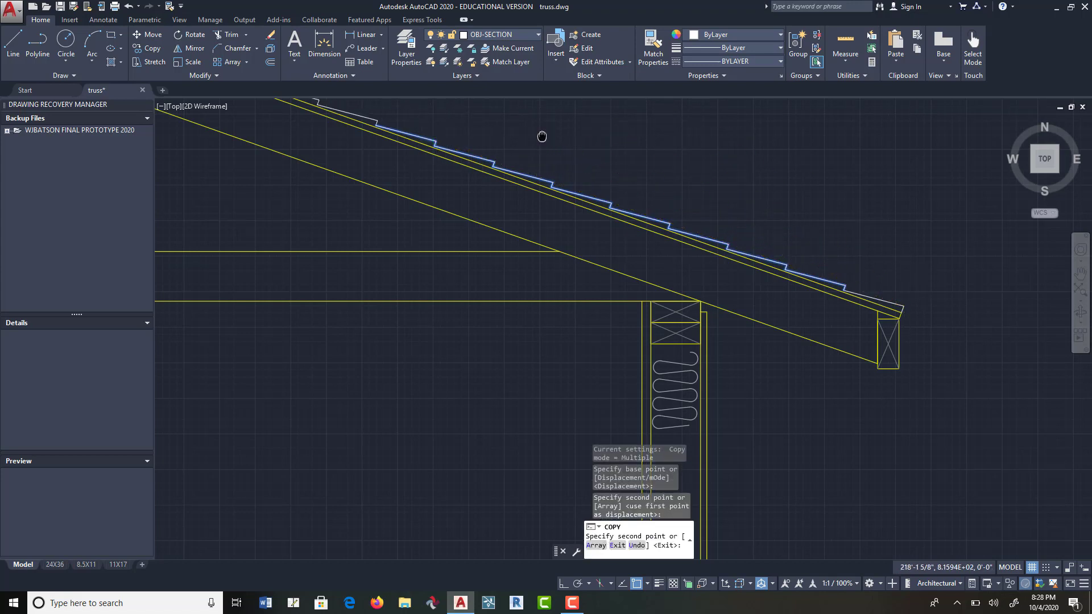
middle_click_drag(541, 136, 812, 175)
key("Return")
Step: Offset the bottom chord's lower line 5/8" downward to form the ceiling board
scroll(791, 191, "down", 4)
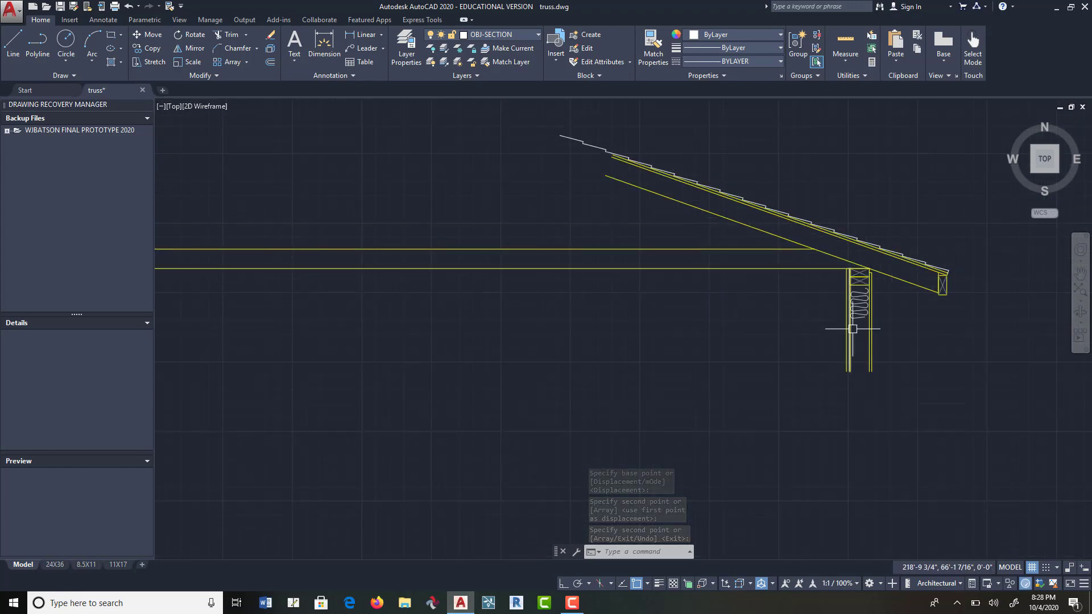
scroll(875, 295, "up", 6)
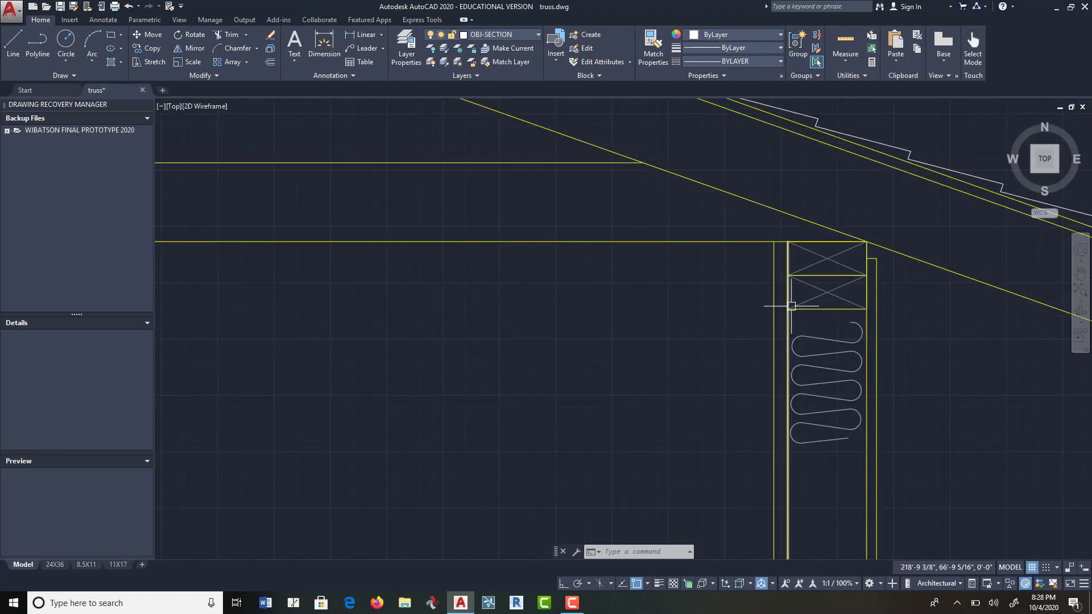
scroll(655, 309, "down", 5)
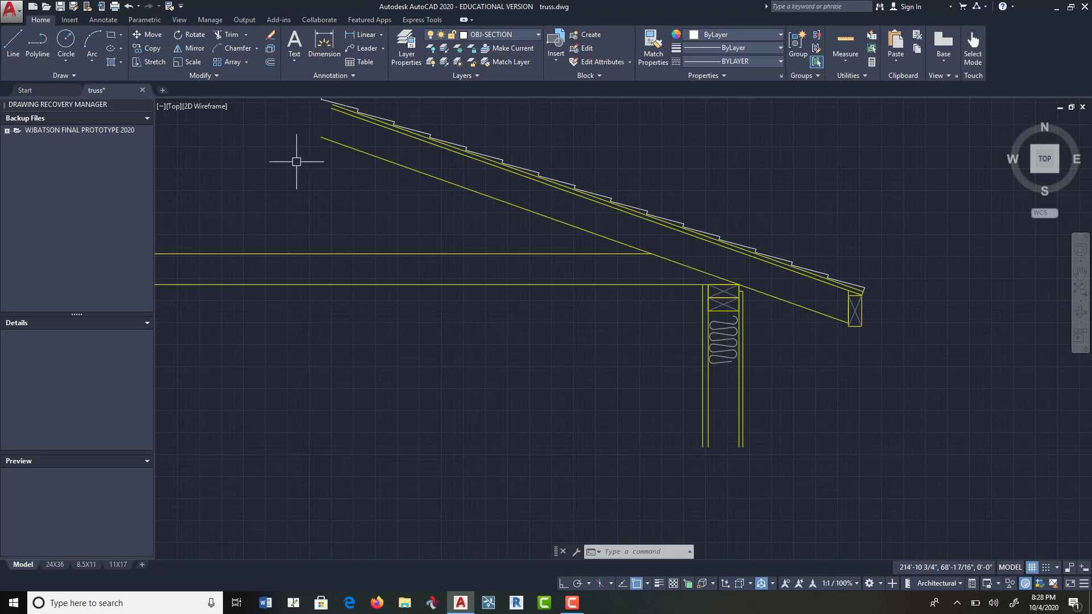
left_click(271, 63)
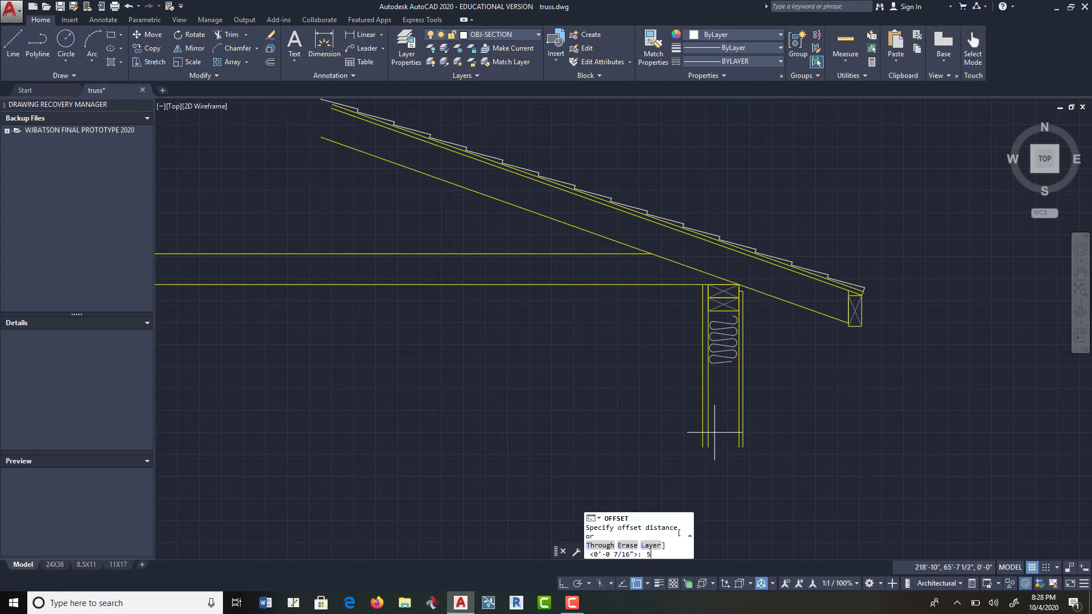
type("5/8")
key("Return")
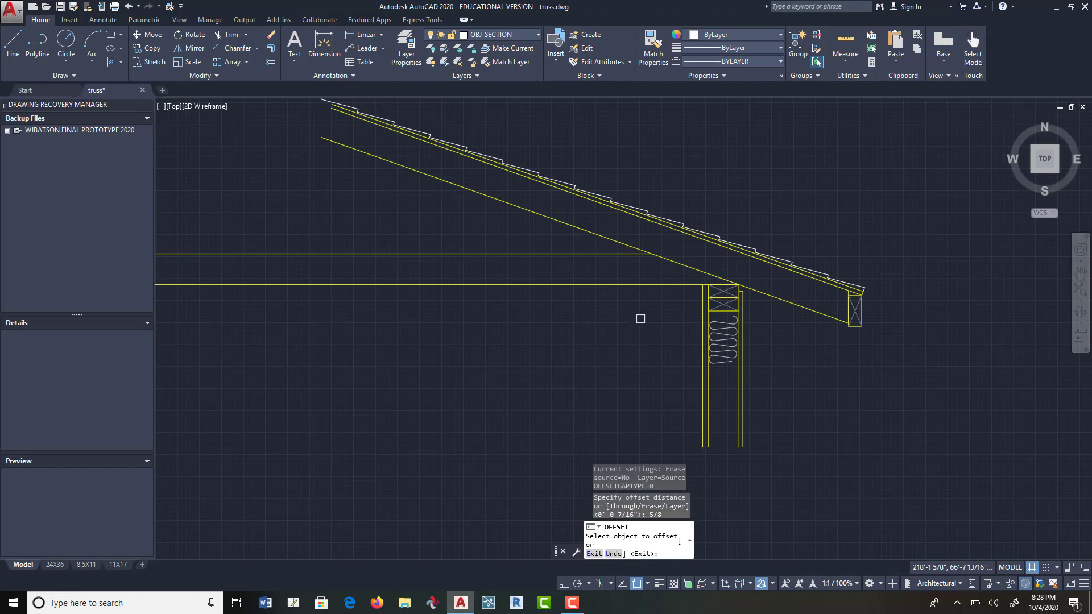
left_click(637, 284)
left_click(707, 319)
scroll(714, 298, "up", 4)
left_click(836, 441)
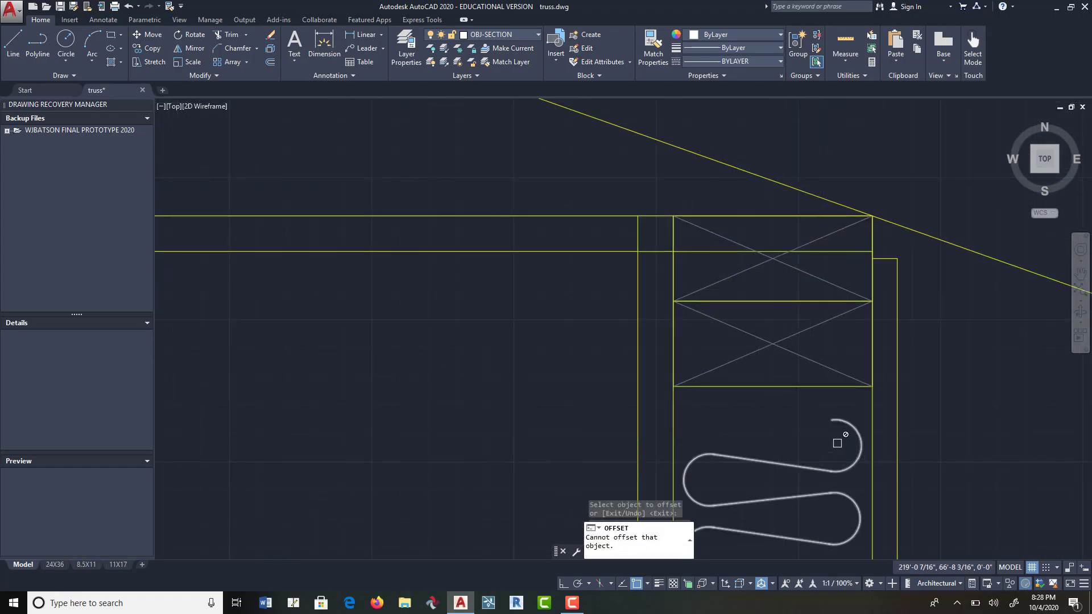
Step: Trim the inner wallboard line above the ceiling board's underside and cut the ceiling board line back to the stud's inner face
left_click(232, 34)
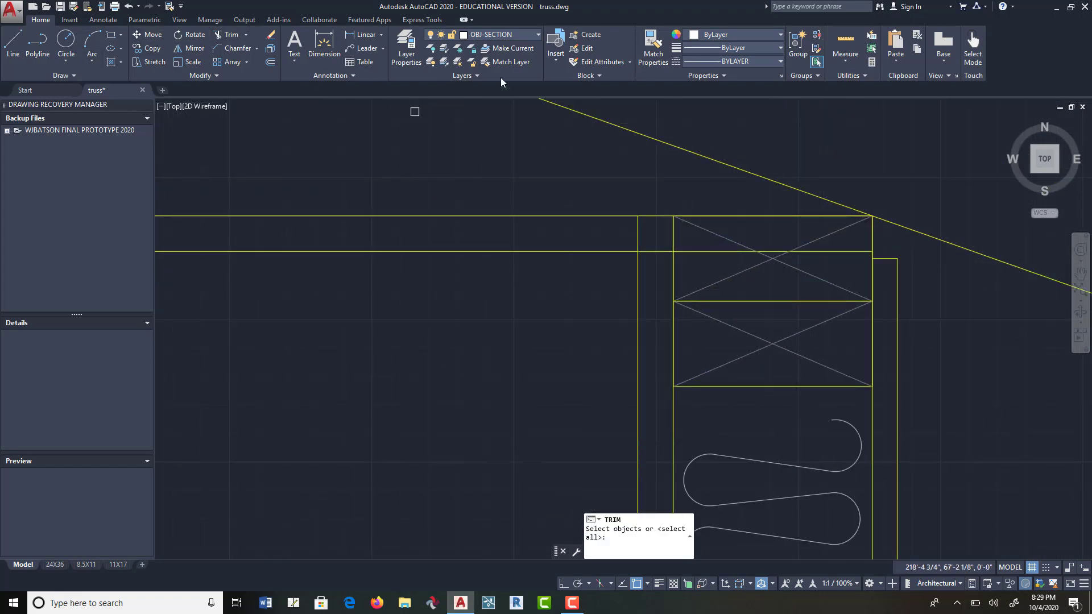
left_click(646, 250)
key("Return")
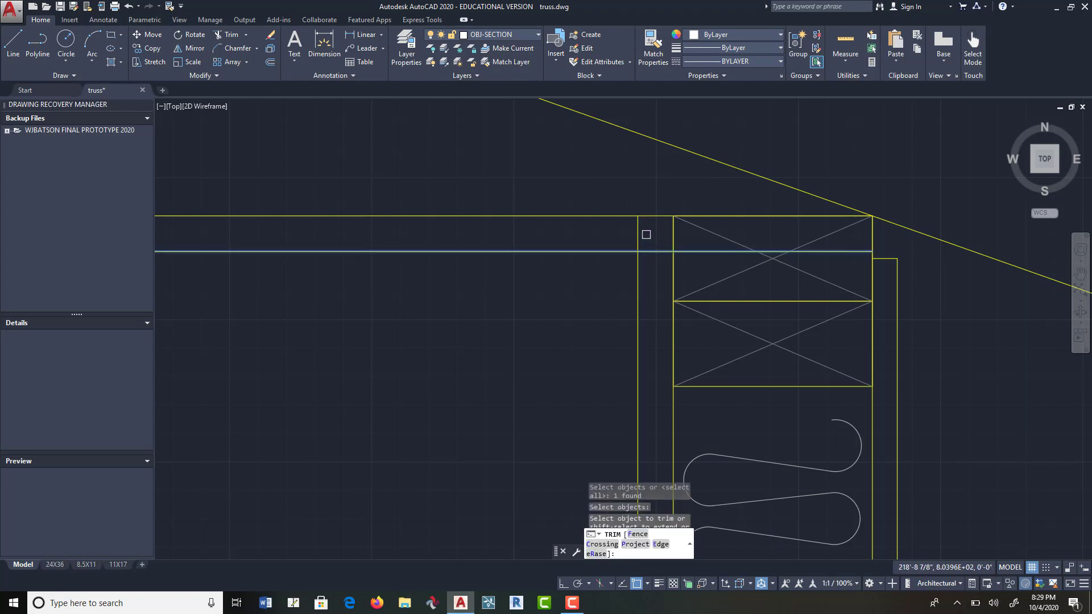
left_click(637, 232)
key("Return")
key("Return")
left_click(672, 259)
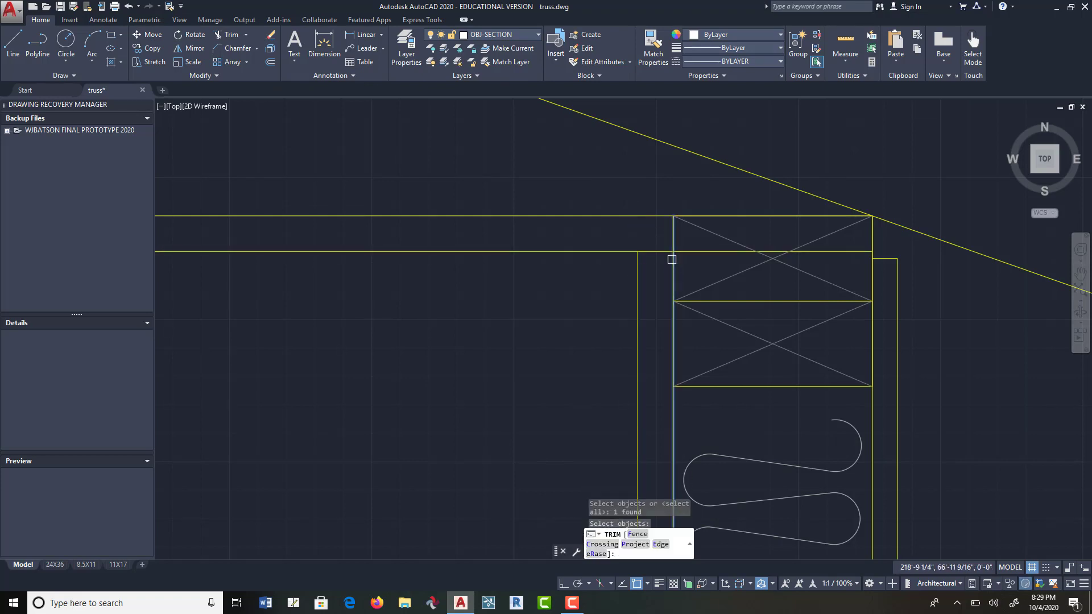
key("Return")
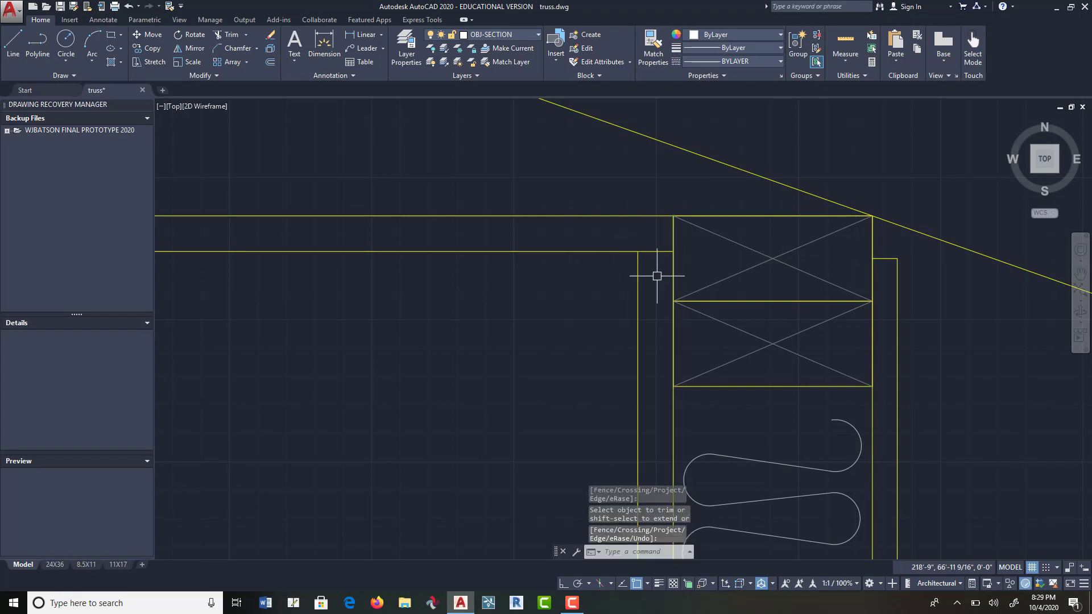
Step: Make HATCH-POCHE the current layer
scroll(665, 329, "down", 8)
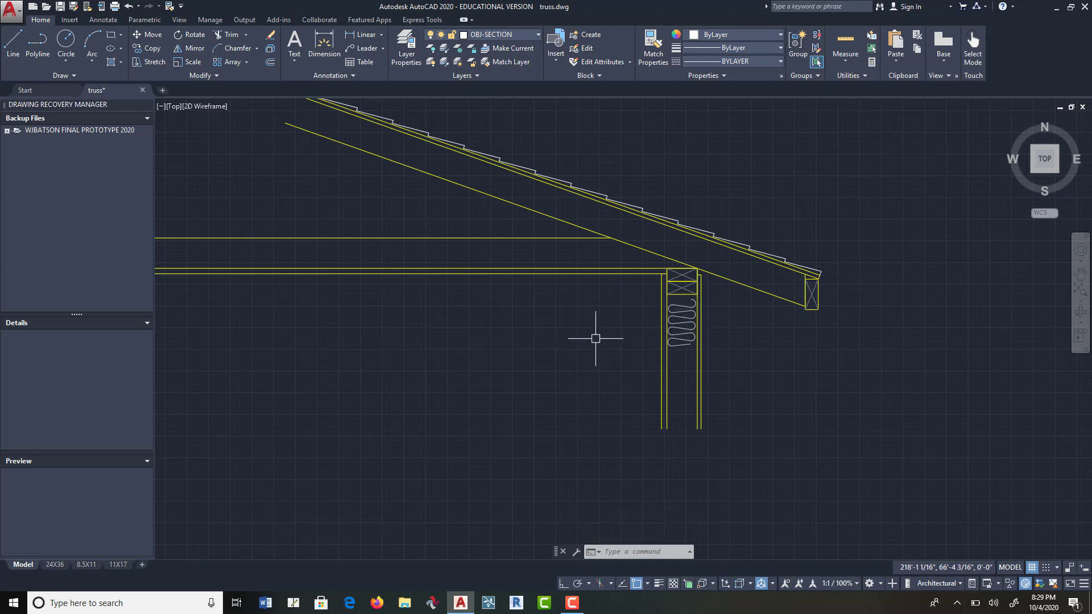
scroll(569, 324, "down", 2)
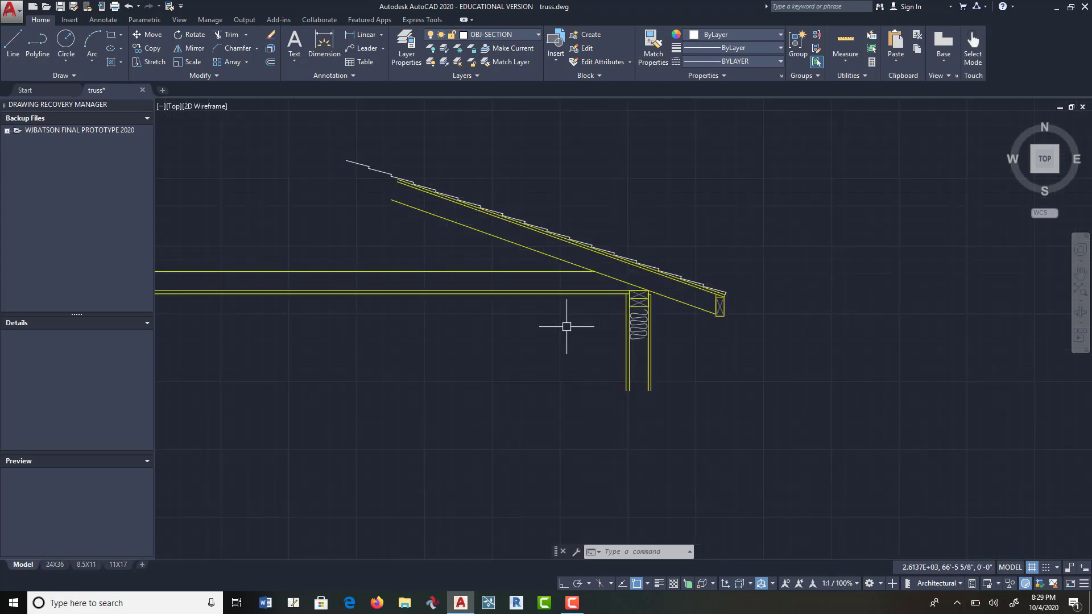
middle_click_drag(565, 322, 719, 338)
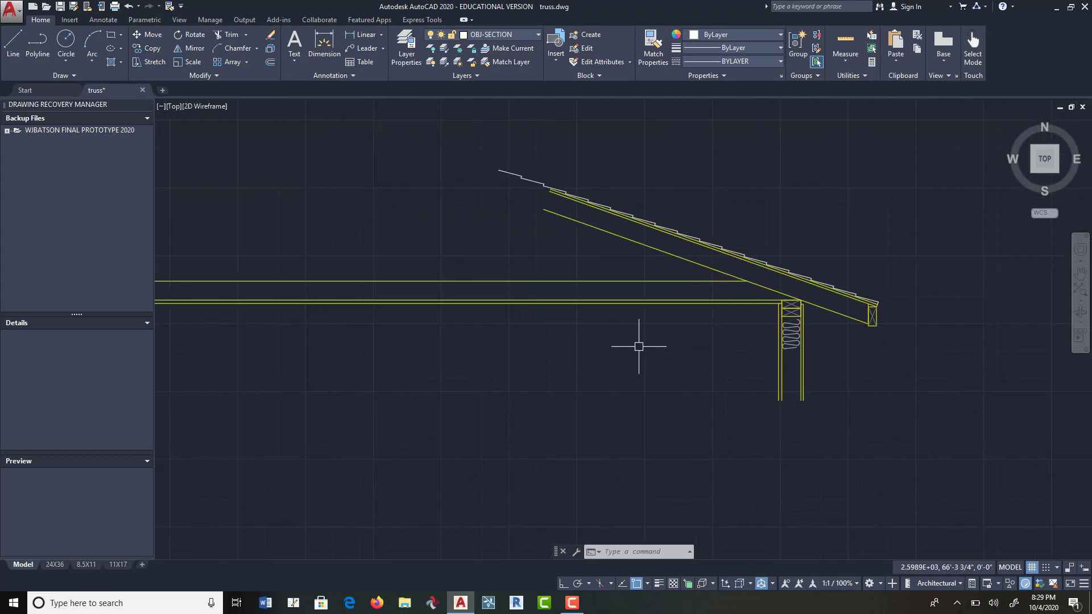
scroll(758, 274, "up", 3)
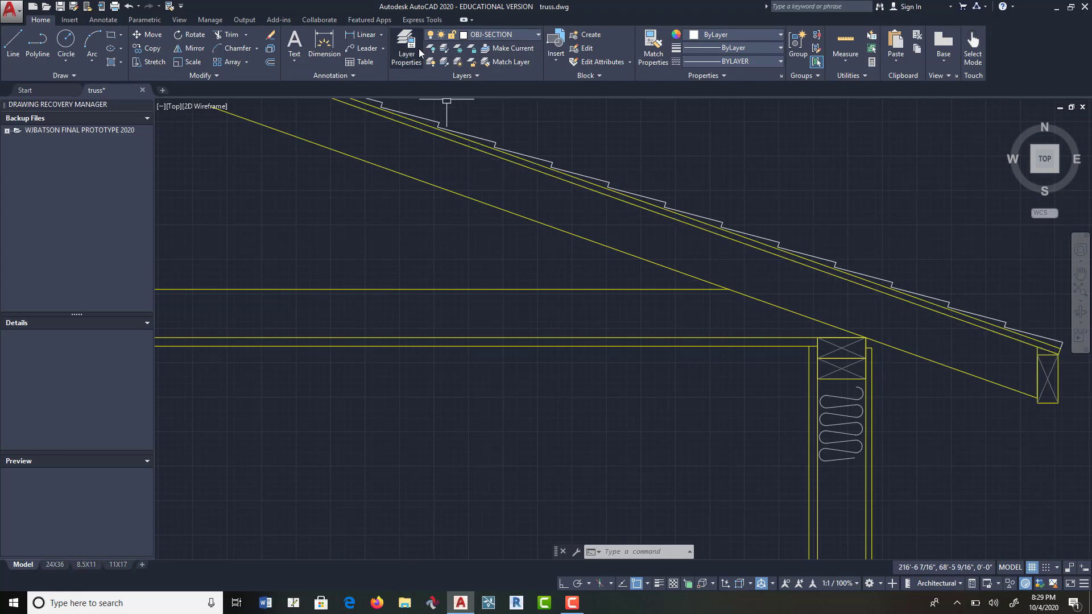
left_click(406, 61)
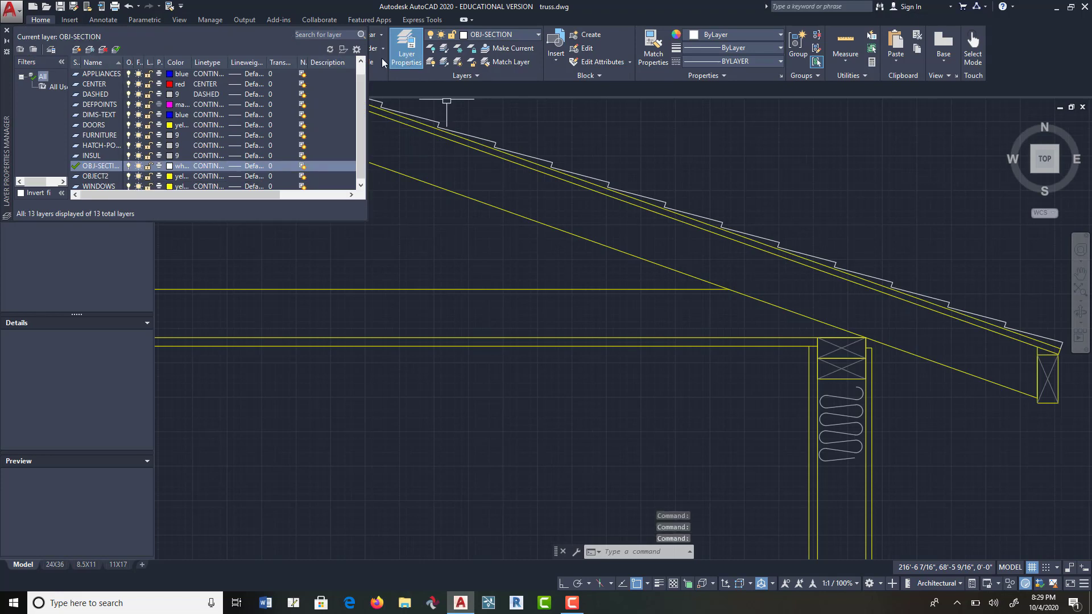
double_click(100, 146)
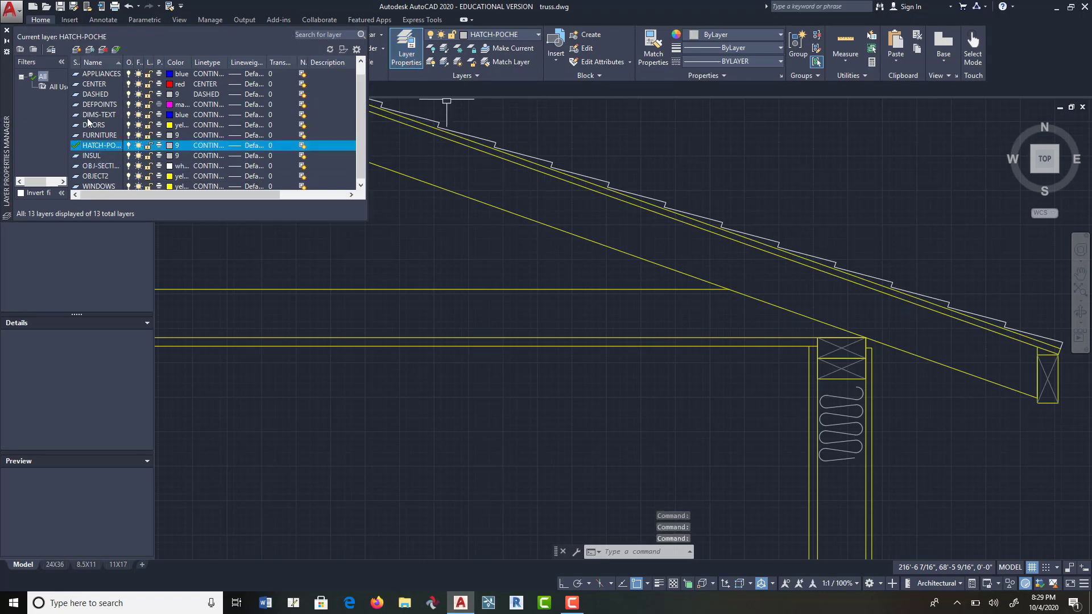
left_click(6, 30)
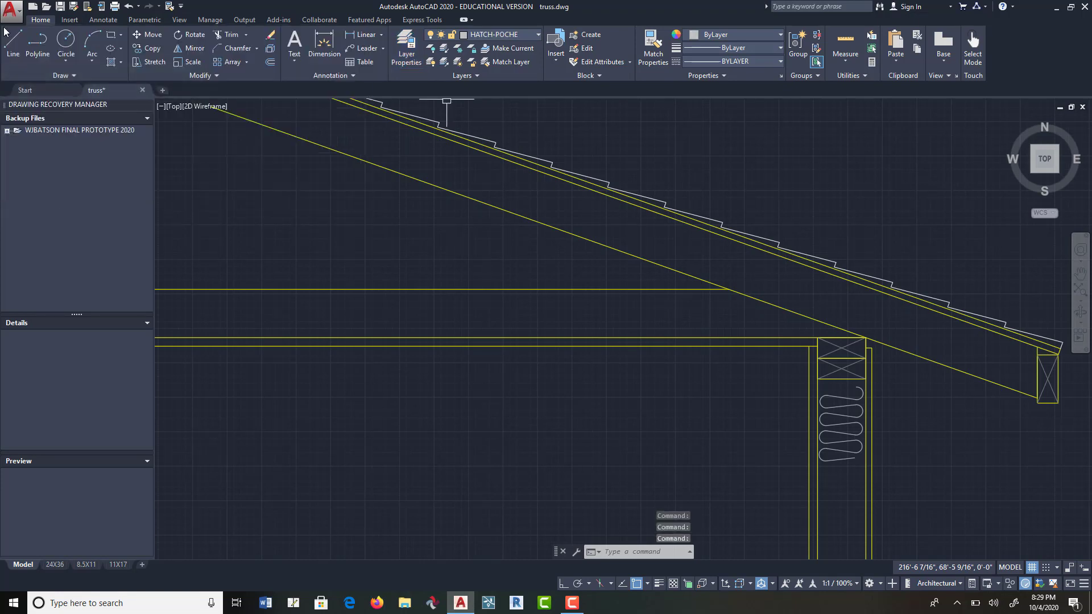
Step: Draw a small rectangular connector plate over the joint where the bottom chord's upper line meets the rafter's underside
left_click(110, 35)
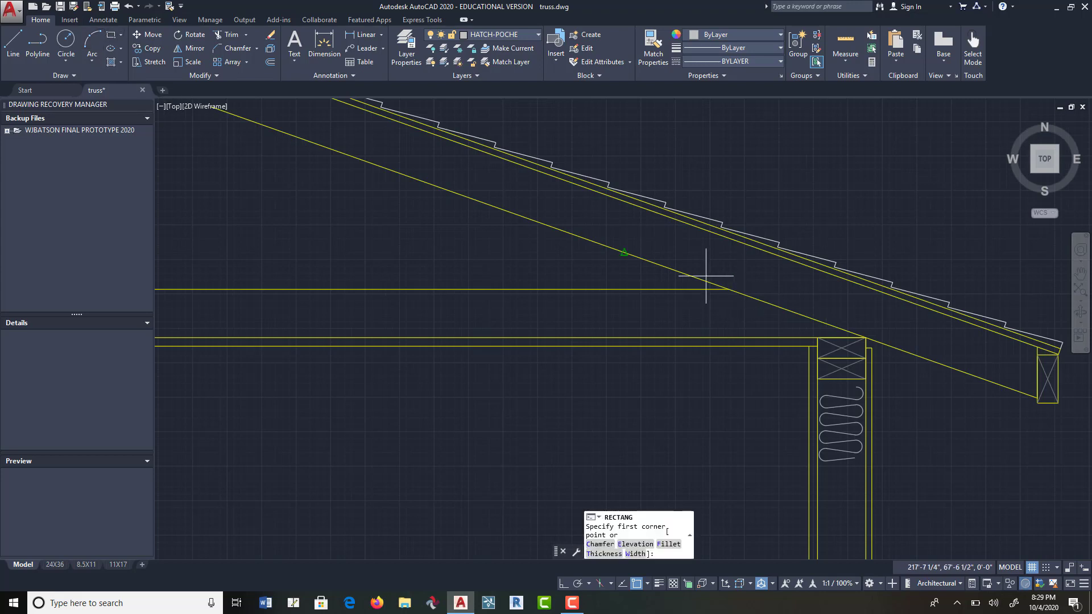
left_click(744, 269)
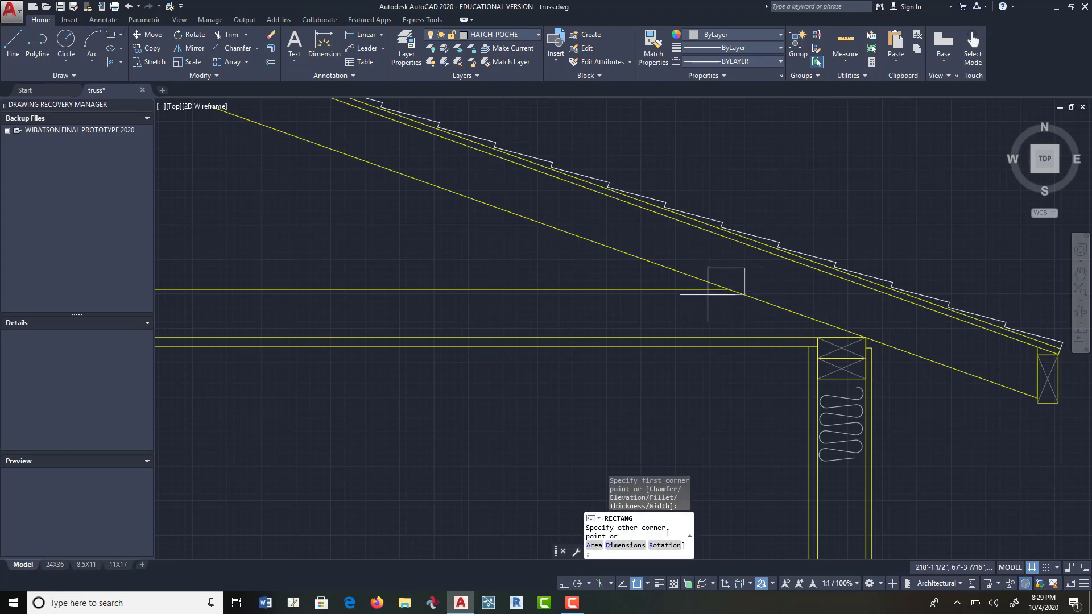
left_click(675, 302)
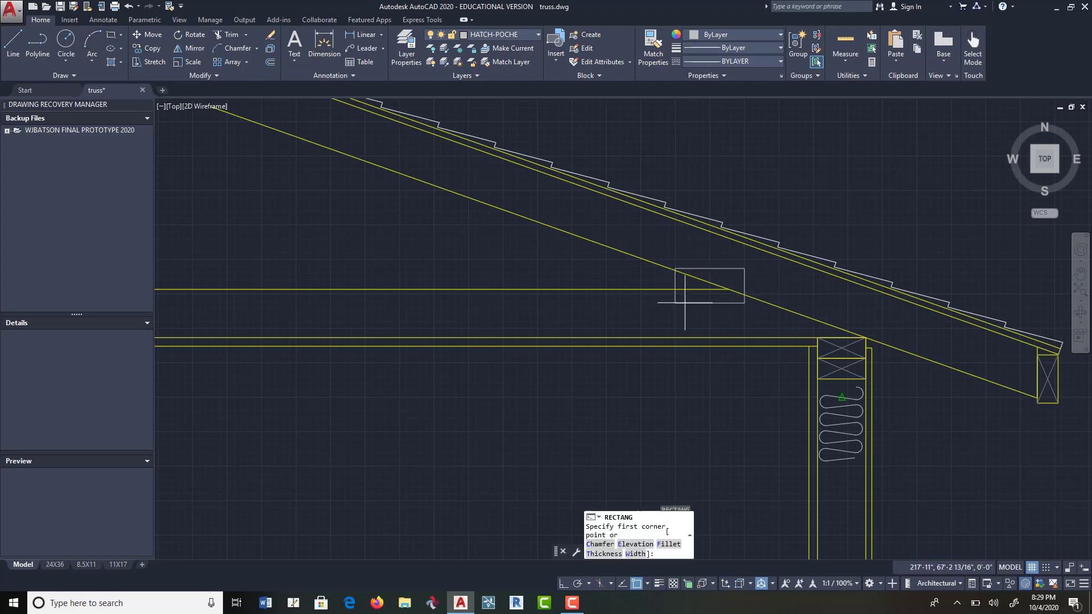
key("space")
Step: Copy the connector plate from its lower-left corner to between the bottom chord's lines, part-way along the span
scroll(561, 203, "down", 6)
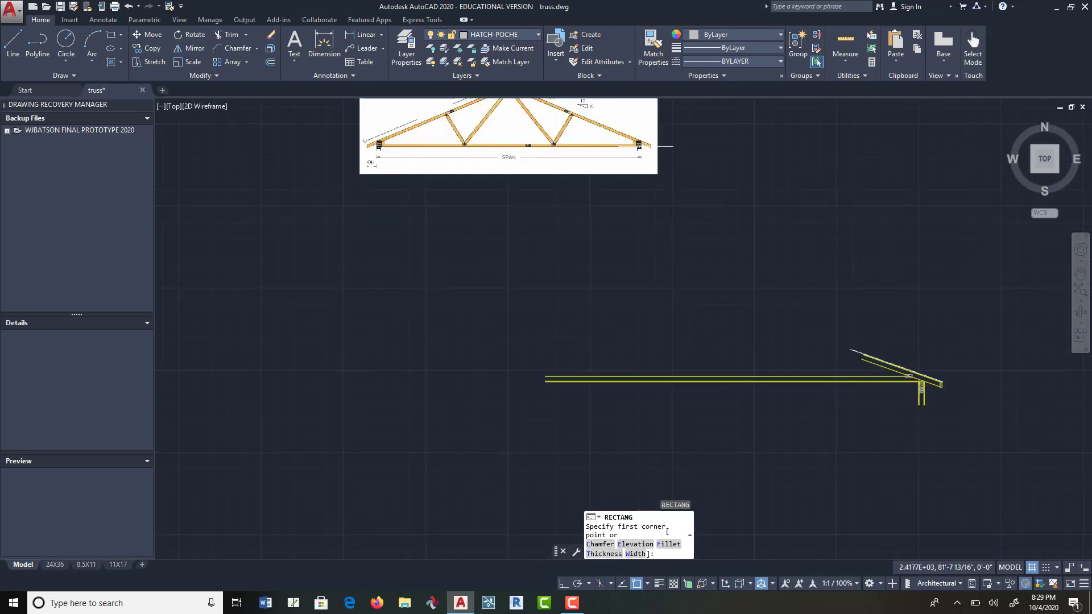
scroll(643, 153, "up", 4)
scroll(631, 244, "down", 4)
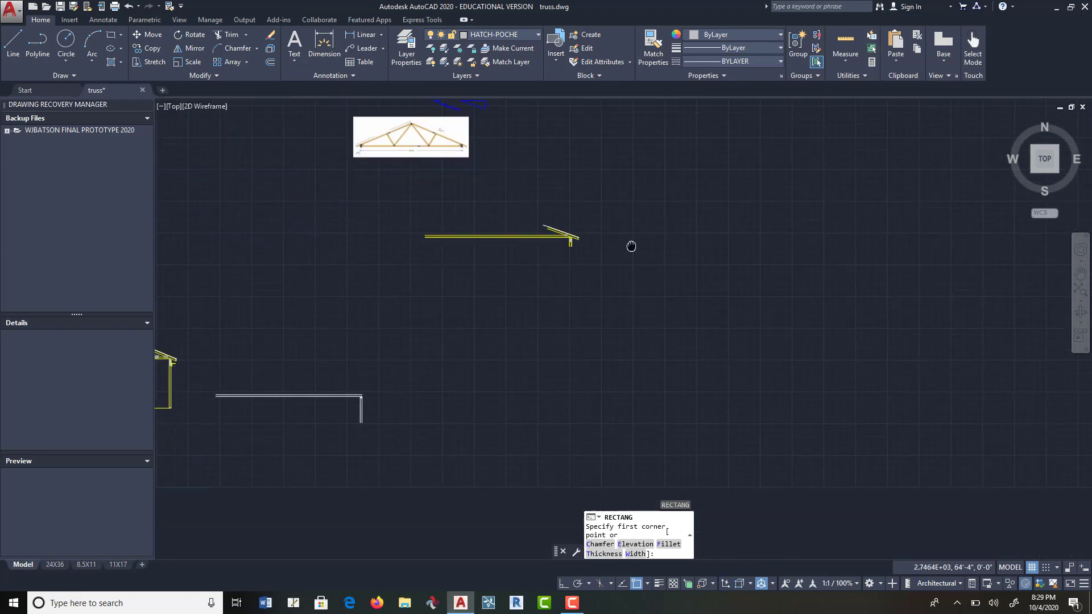
scroll(570, 195, "up", 6)
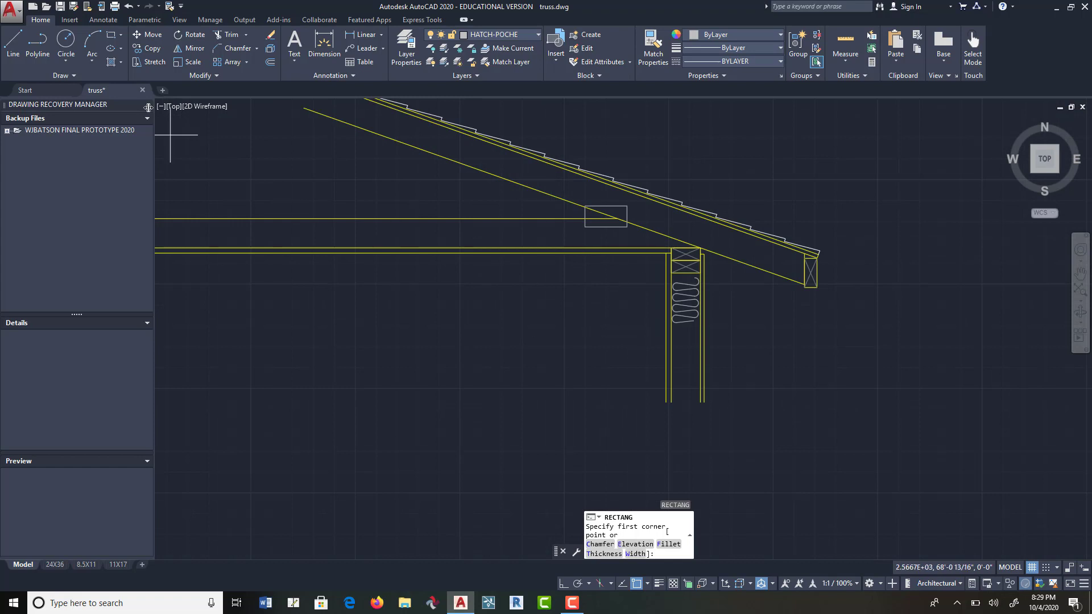
left_click(148, 48)
left_click(601, 203)
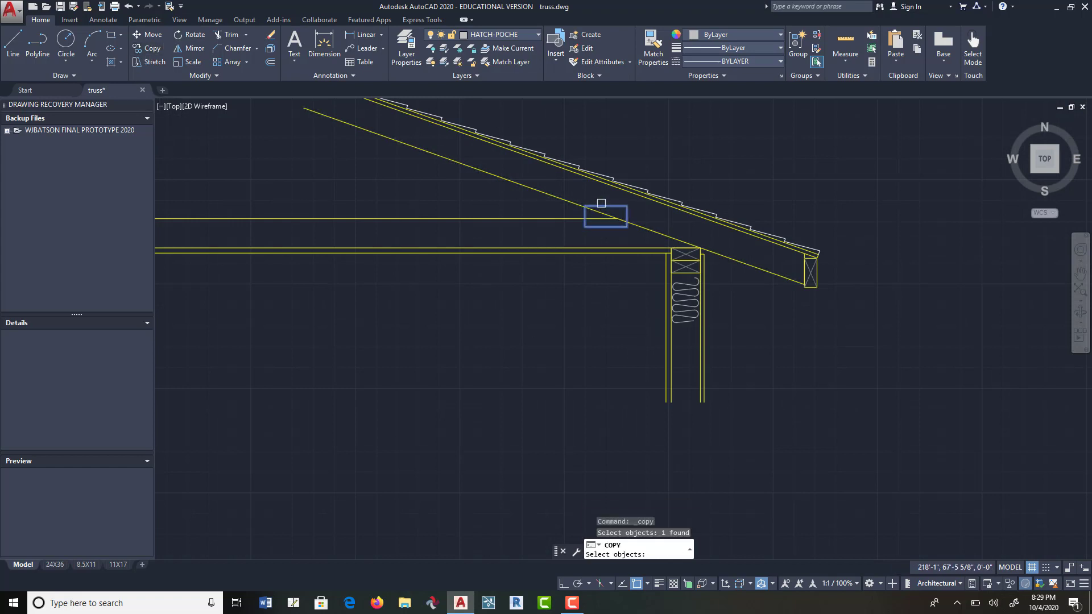
key("Return")
left_click(586, 225)
scroll(590, 216, "down", 3)
middle_click_drag(487, 244, 743, 214)
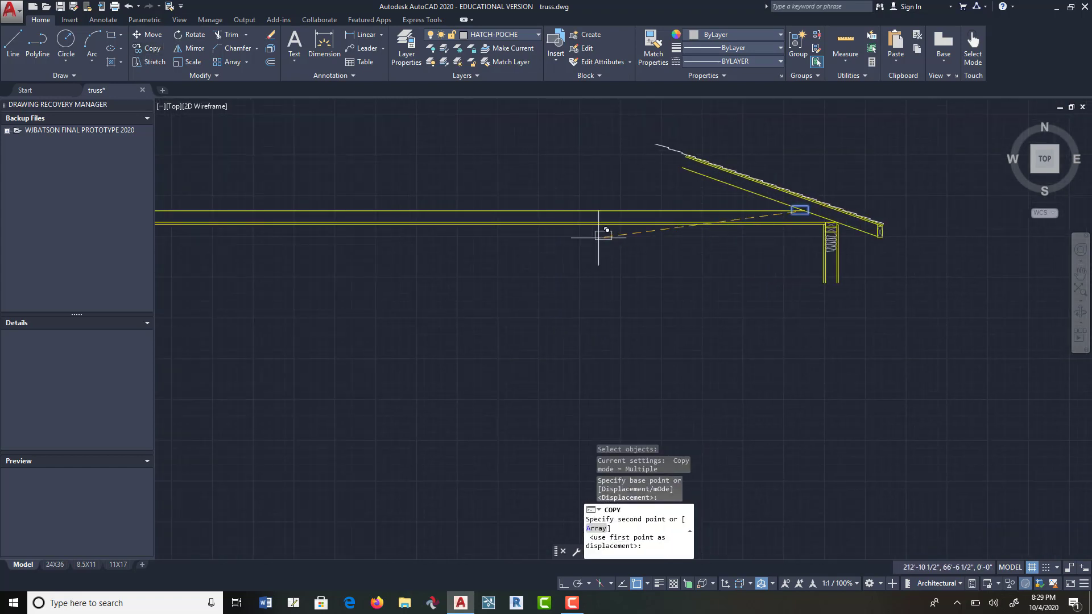
scroll(603, 250, "up", 4)
scroll(611, 267, "down", 6)
middle_click_drag(519, 268, 667, 268)
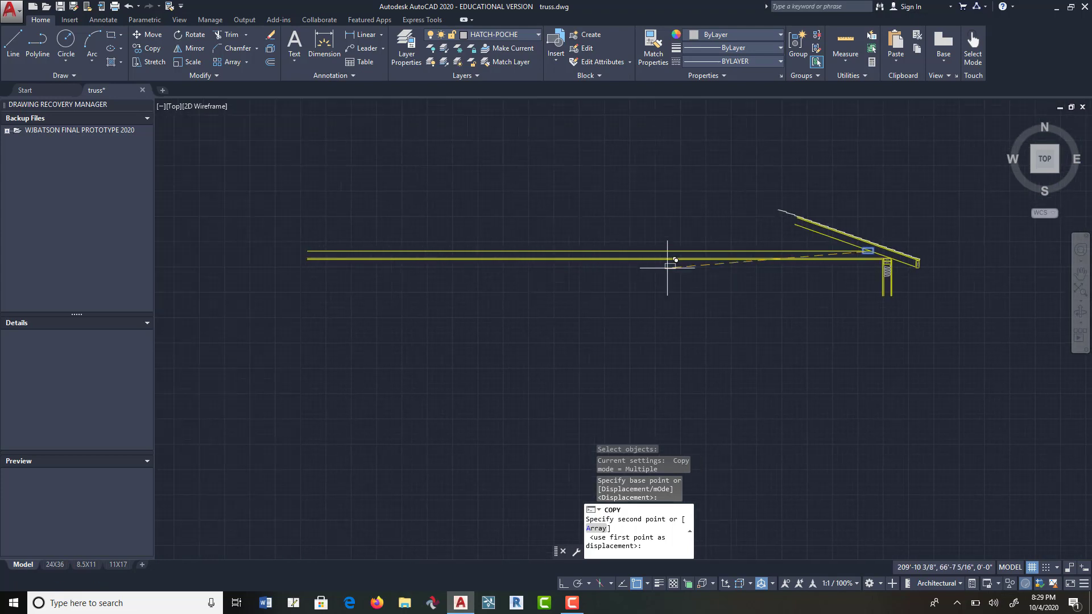
scroll(670, 259, "up", 4)
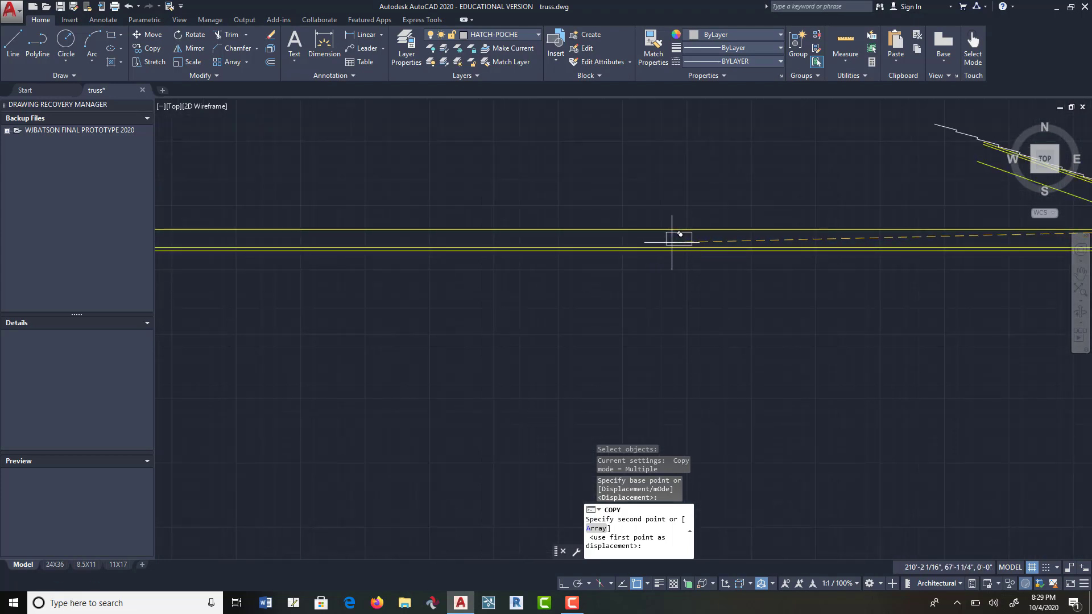
left_click(672, 242)
key("Return")
Step: Draw a vertical splice line from the midpoint of the copied plate's top edge perpendicular to the bottom chord's lower line
left_click(17, 43)
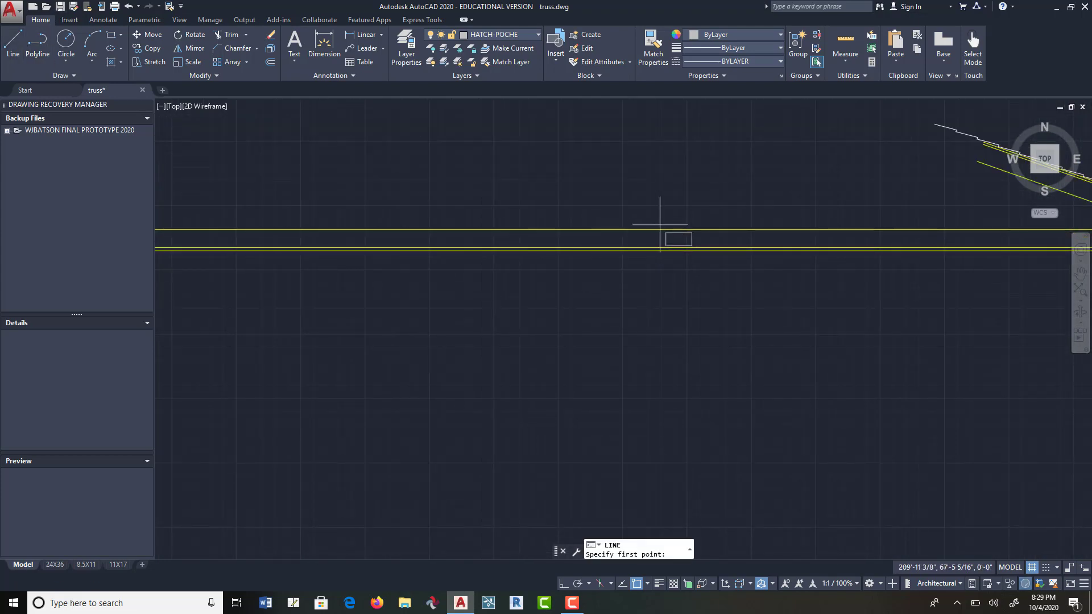
scroll(678, 232, "up", 6)
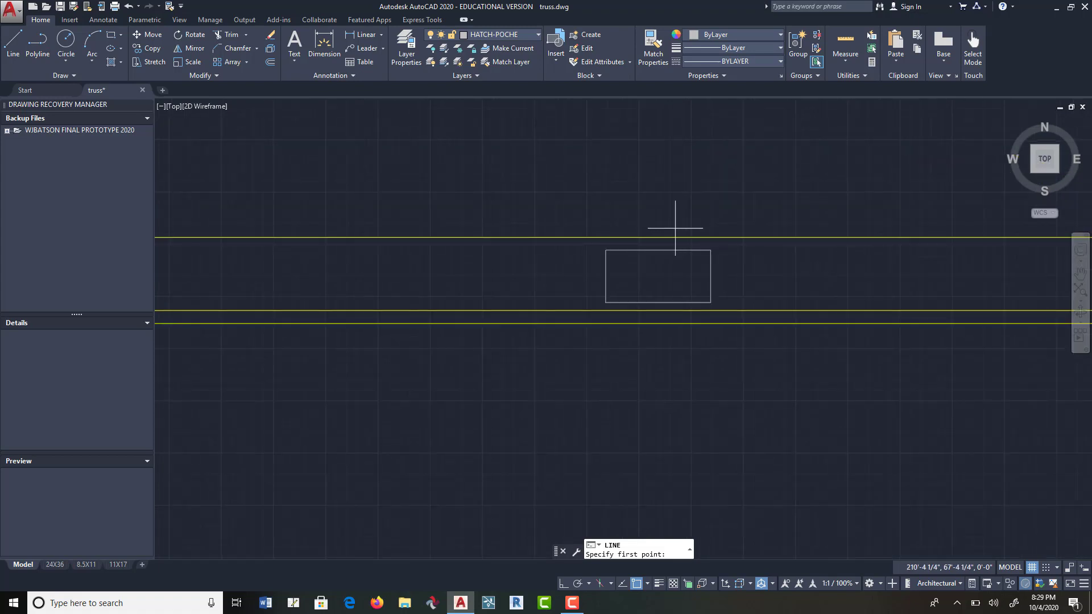
left_click(658, 268)
left_click(658, 310)
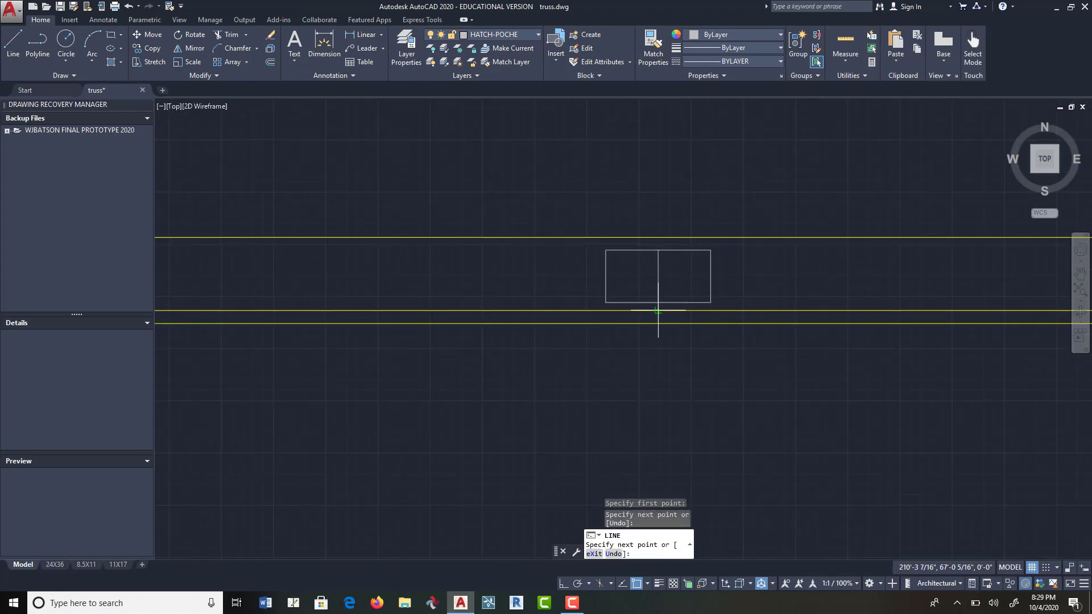
key("Return")
Step: Extend the splice line up to the bottom chord's upper line
left_click(245, 35)
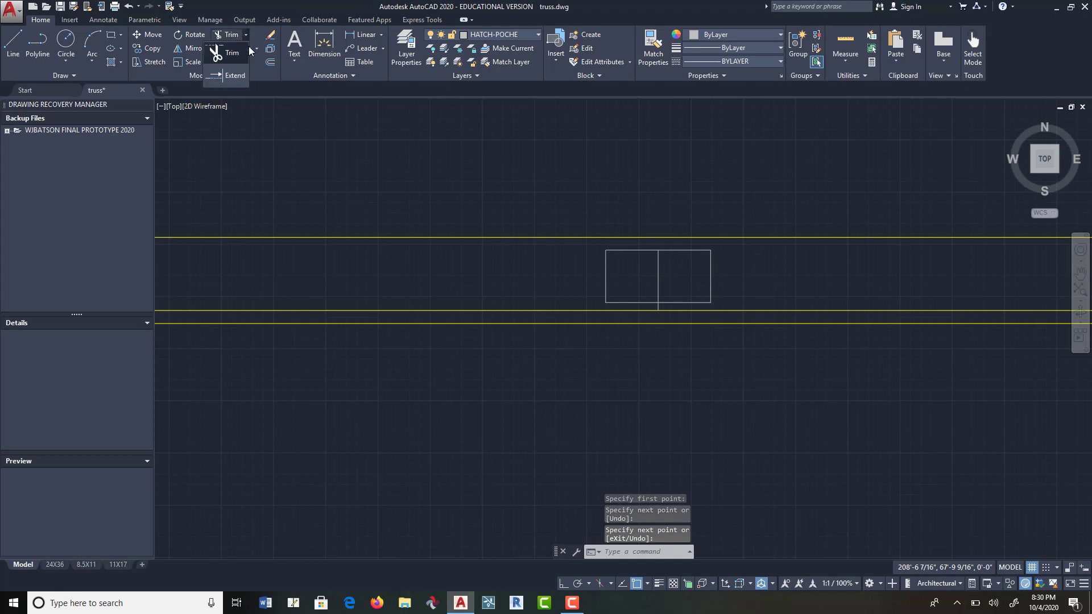
left_click(231, 78)
key("Return")
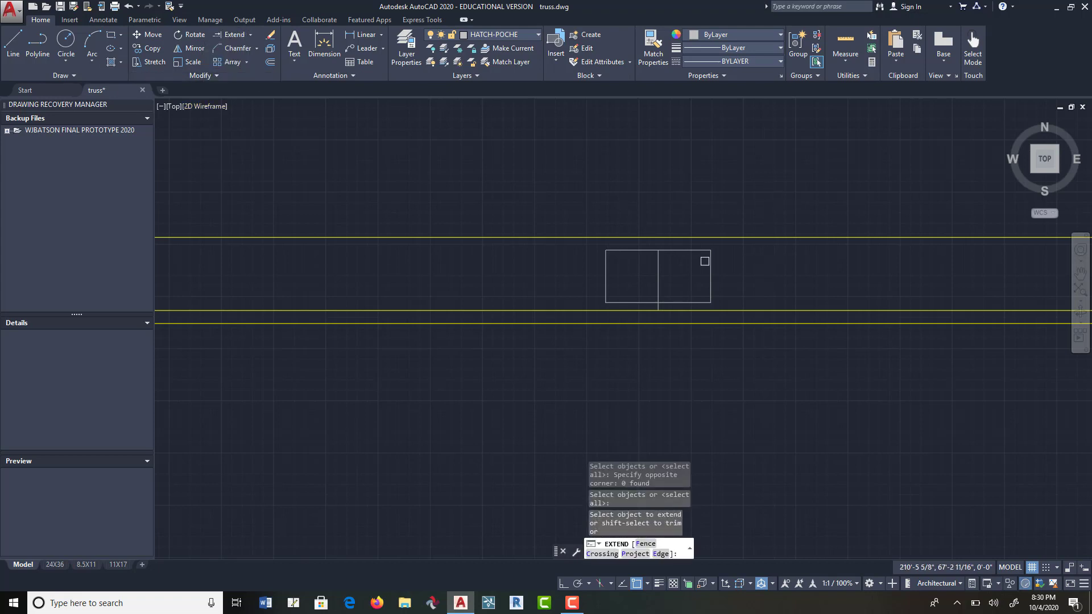
left_click(679, 269)
left_click(653, 261)
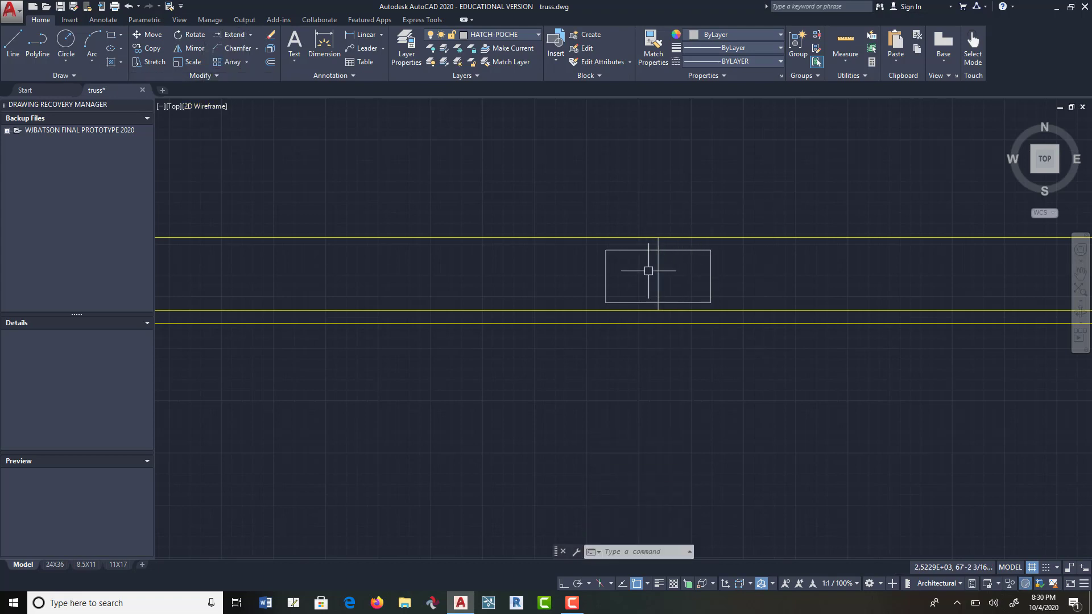
key("Escape")
Step: Match the splice line's properties to those of the bottom chord's upper line
type("ma")
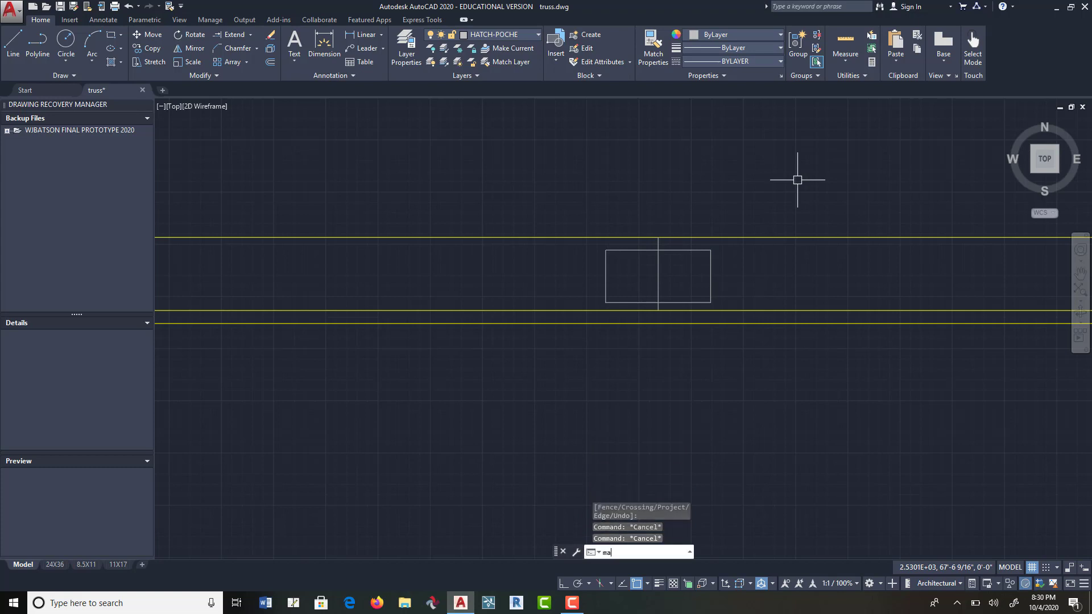
key("Return")
left_click(748, 237)
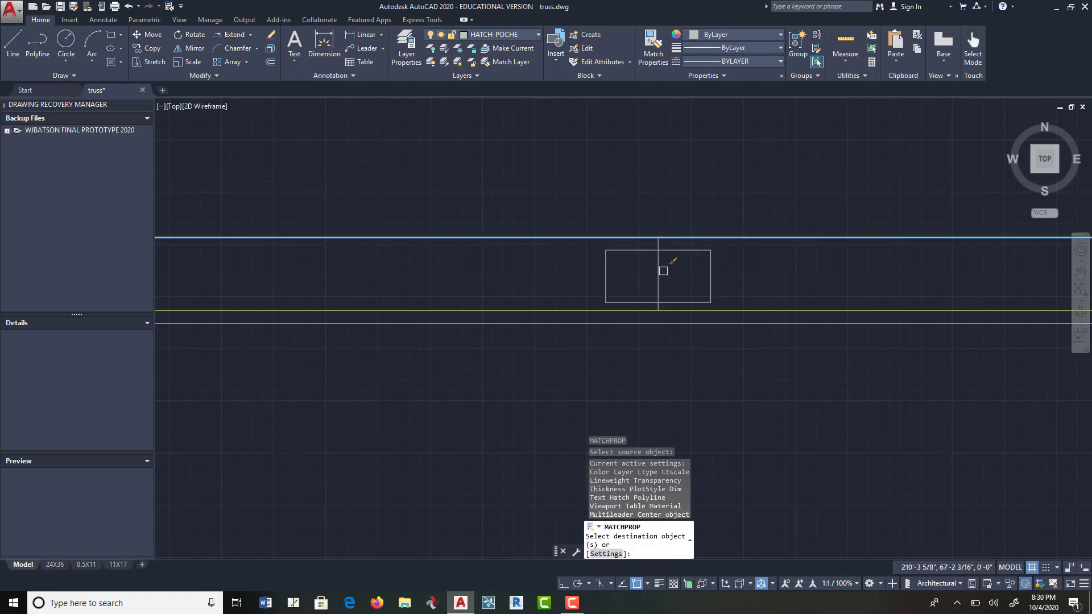
left_click(659, 273)
key("Return")
Step: Change the linetype of the plate rectangle around the splice to DASHED
scroll(687, 285, "down", 3)
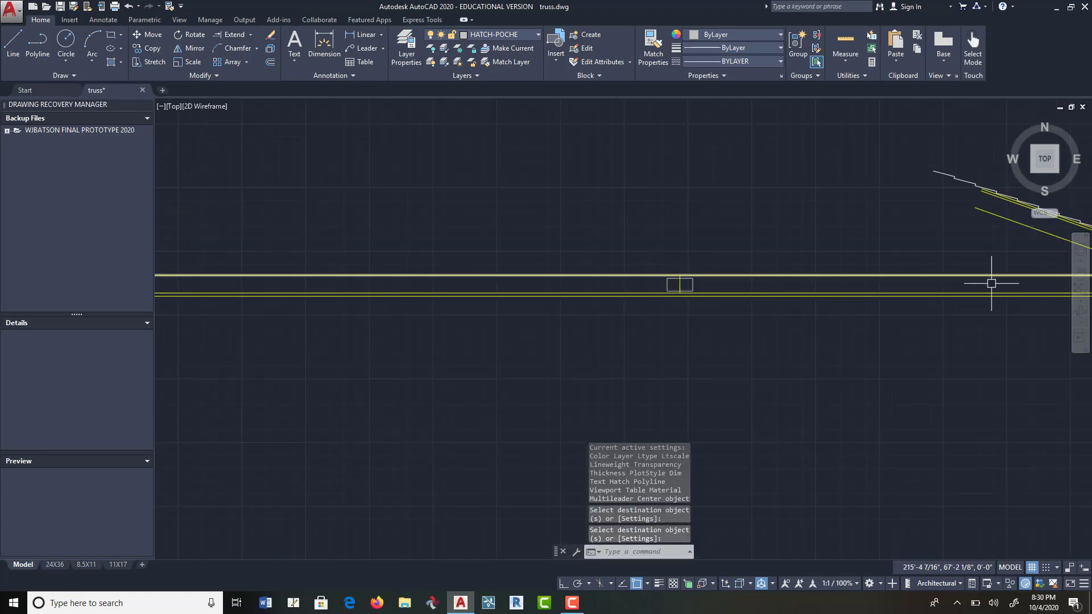
scroll(752, 318, "down", 2)
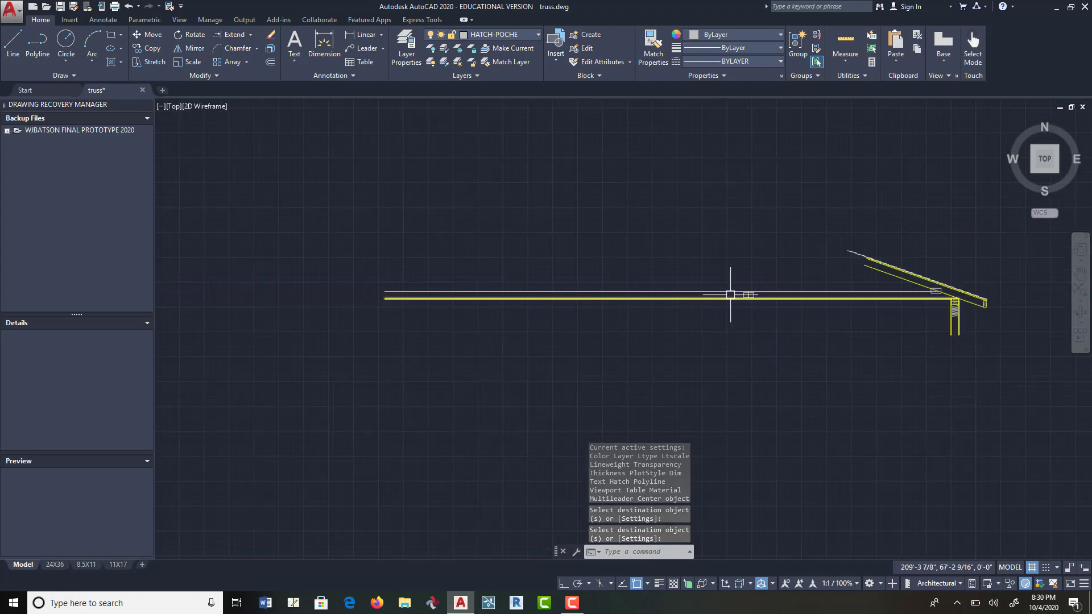
scroll(752, 295, "up", 1)
scroll(752, 295, "up", 5)
middle_click_drag(790, 280, 683, 259)
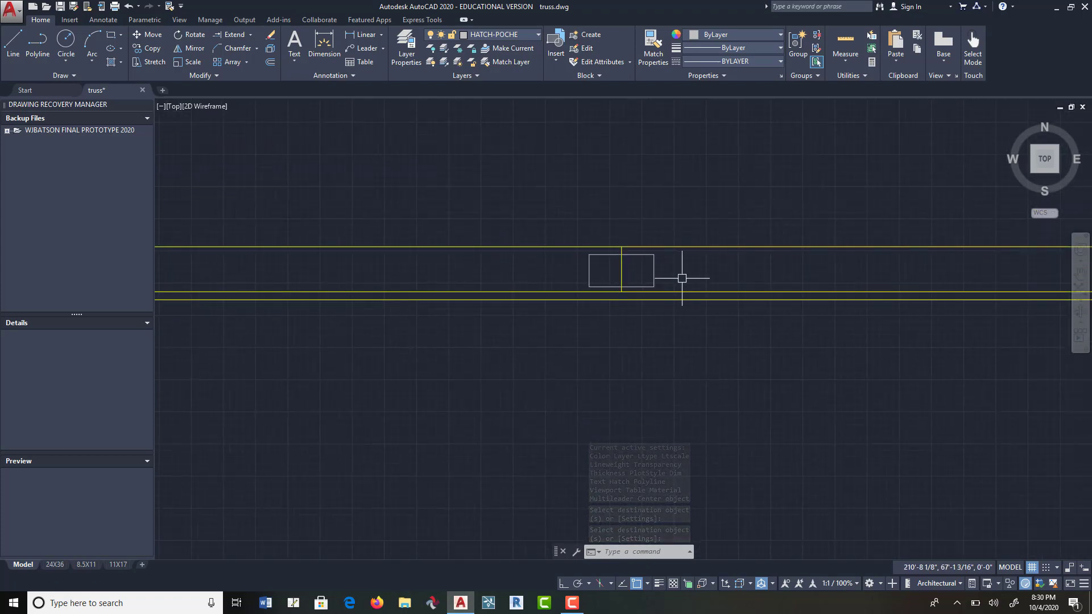
left_click(680, 265)
left_click(646, 280)
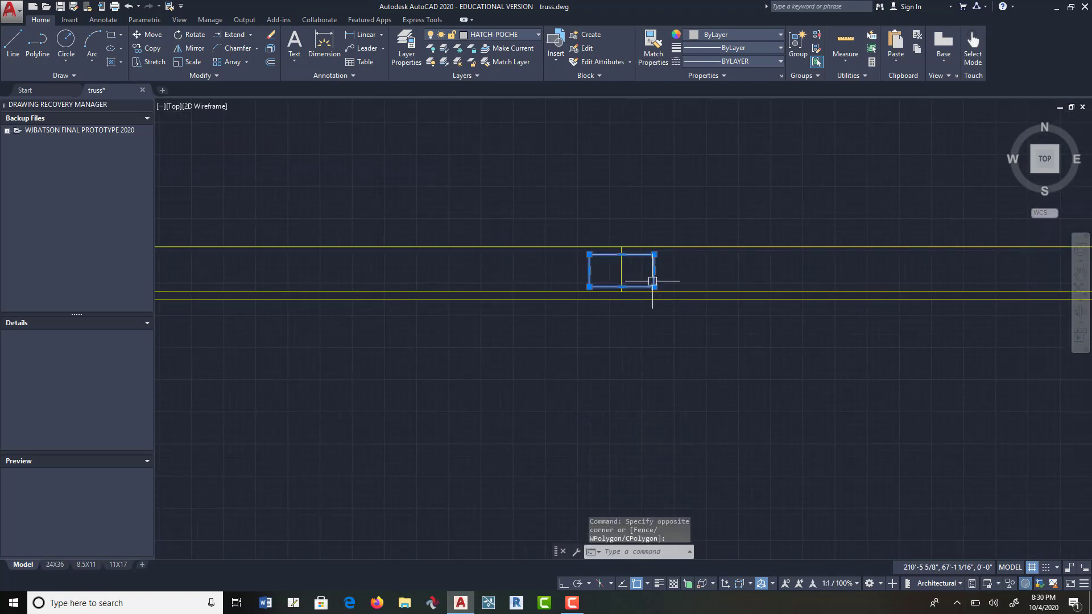
left_click(762, 62)
left_click(749, 125)
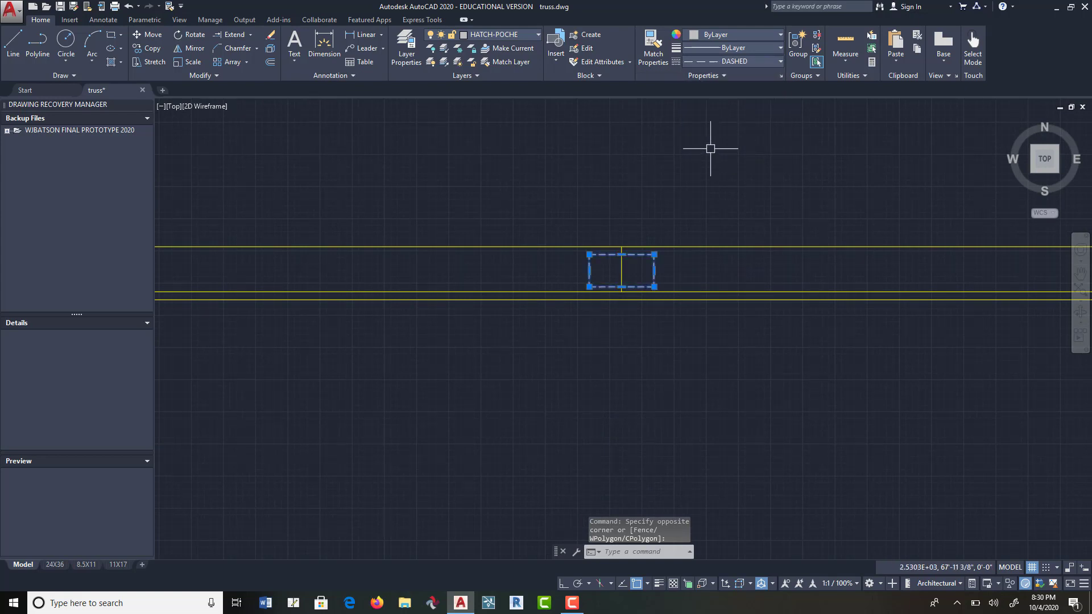
key("Escape")
scroll(663, 272, "up", 5)
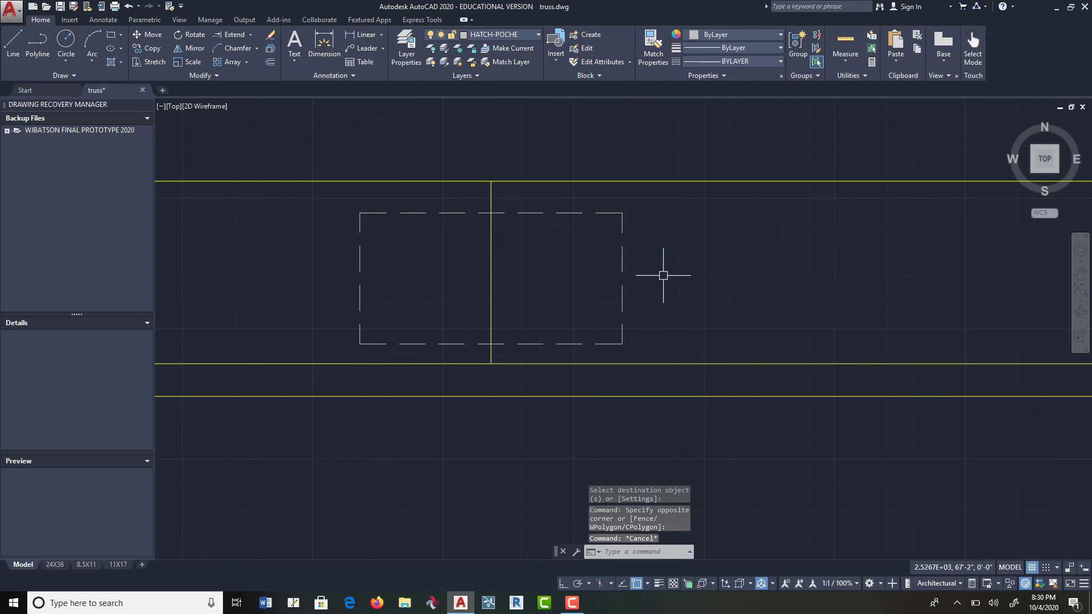
Step: Set the global linetype scale factor to 2
type("LTS")
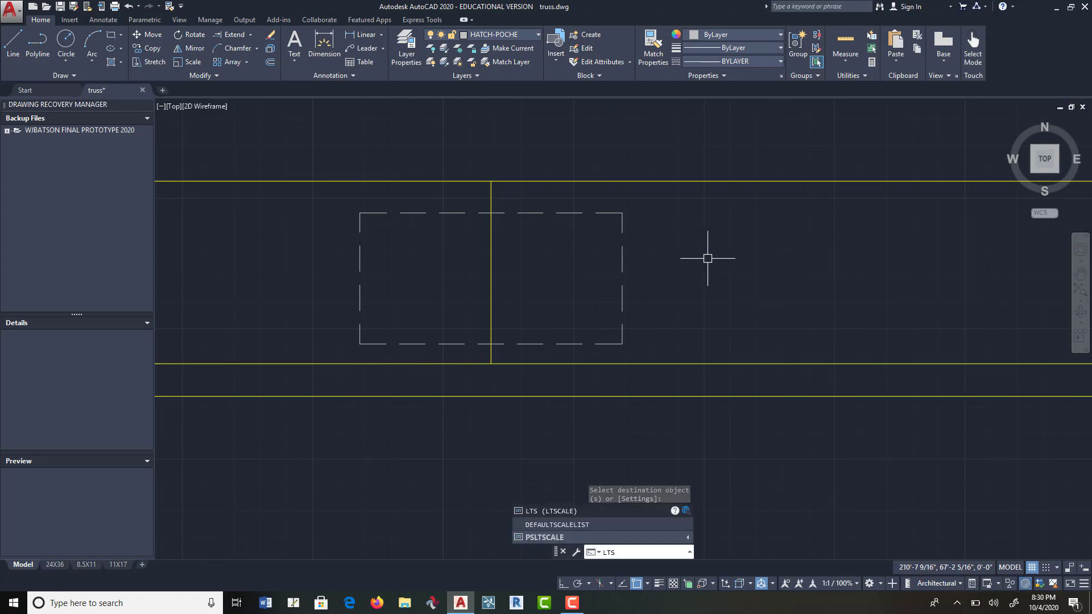
key("Return")
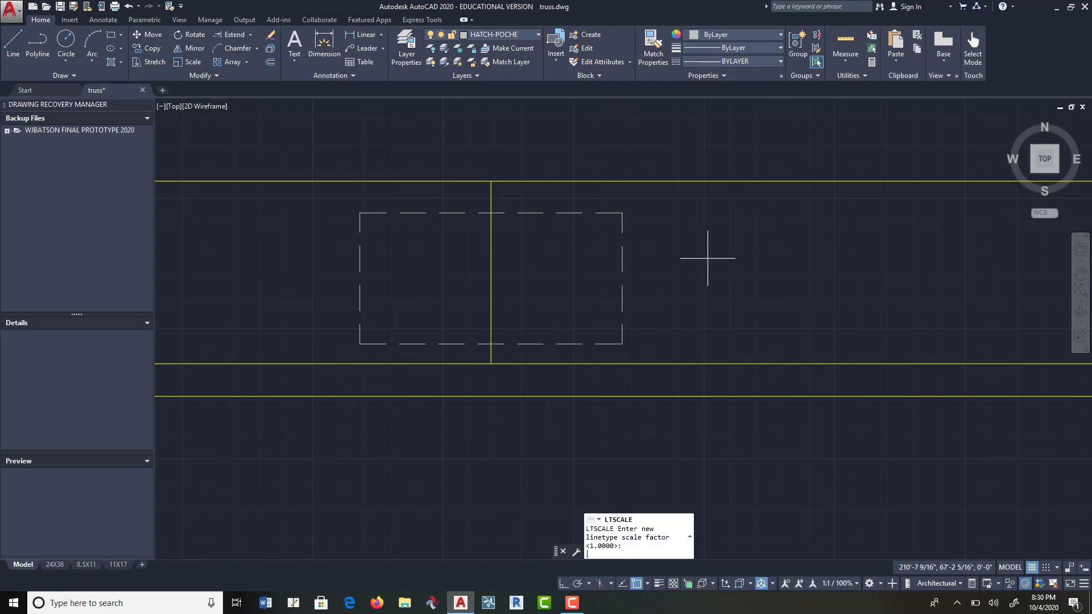
type("2")
key("Return")
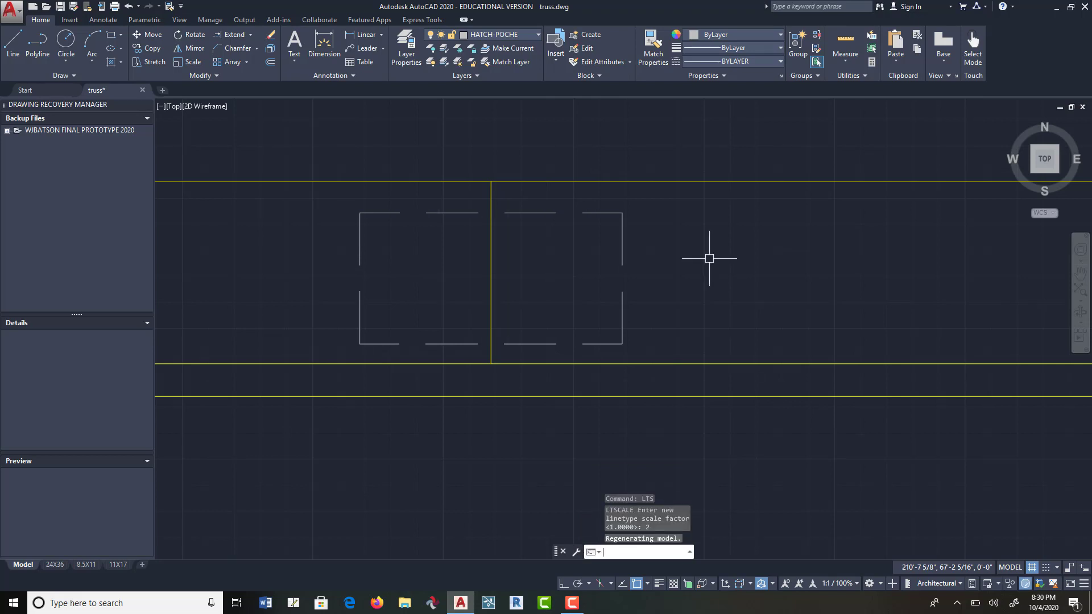
scroll(697, 250, "down", 5)
scroll(539, 270, "up", 3)
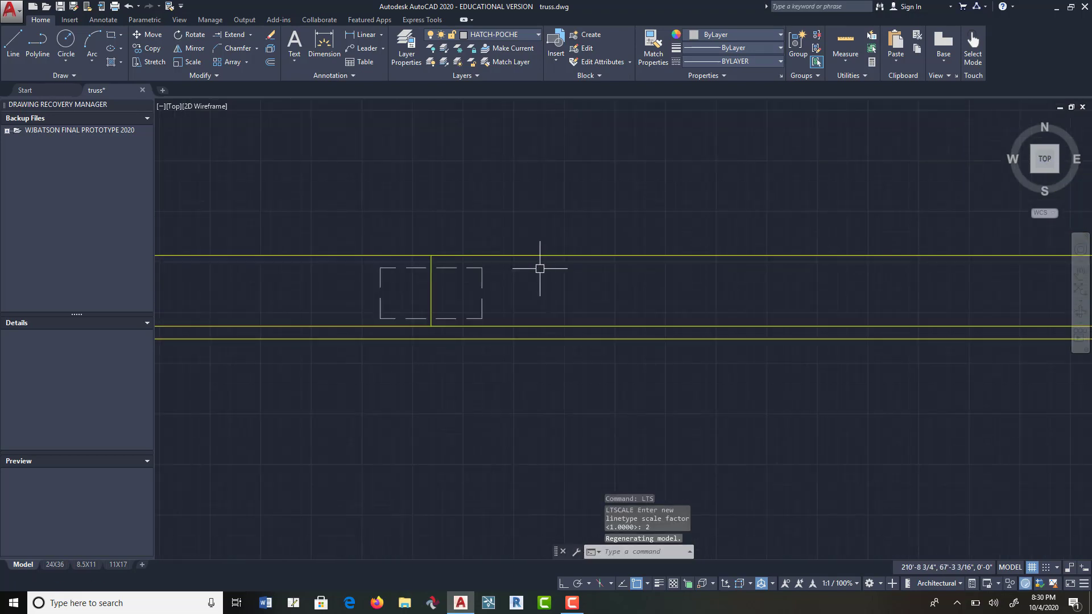
Step: Match the properties of the connector plate rectangle at the truss heel to those of the dashed bottom-chord splice plate
type("m")
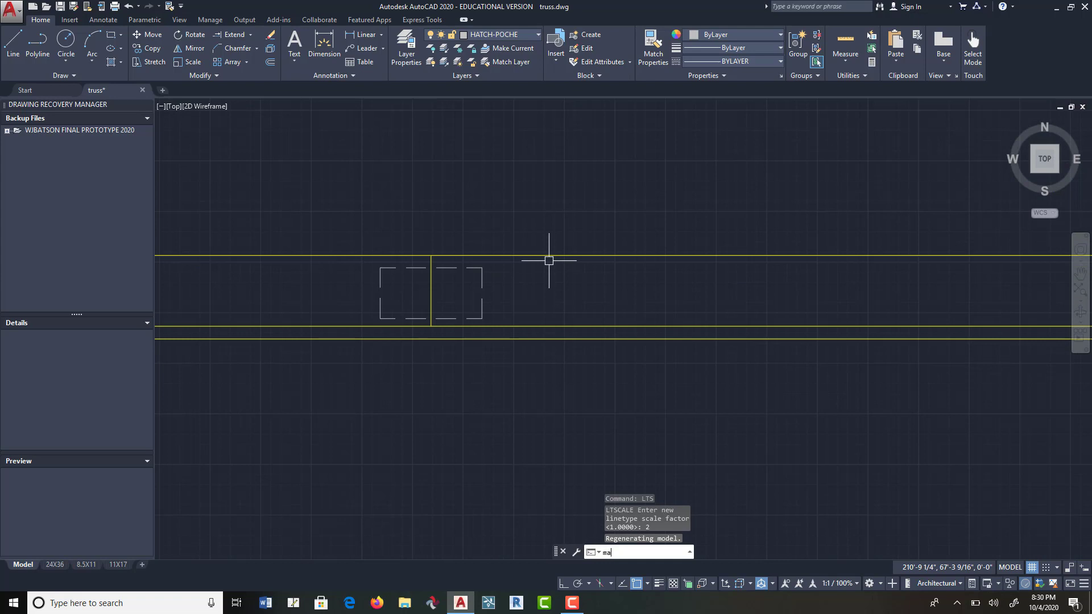
type("a")
key("Return")
scroll(540, 263, "down", 5)
left_click(530, 274)
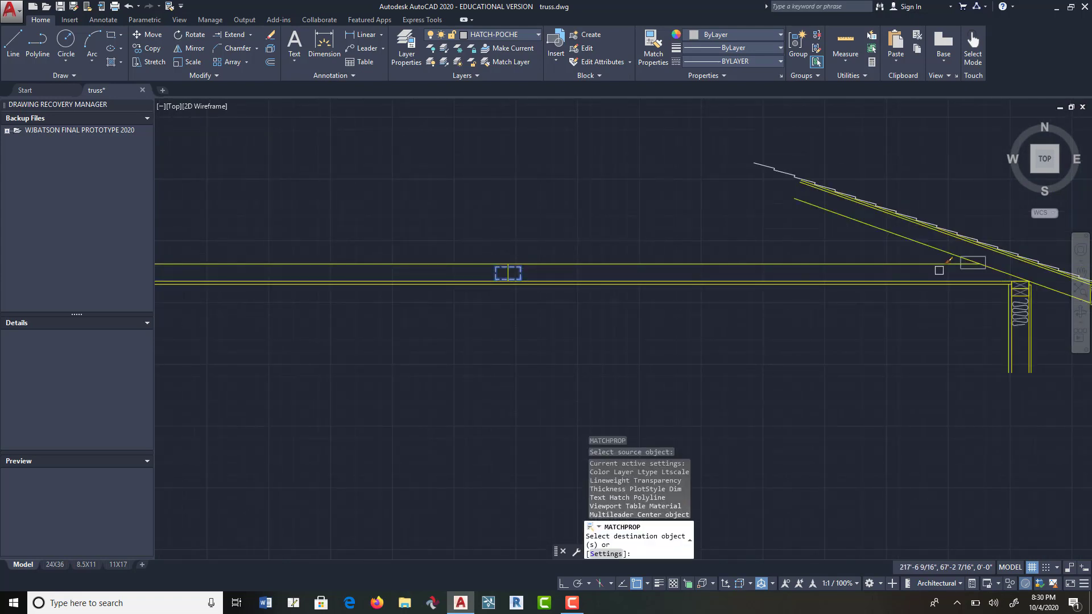
left_click(977, 258)
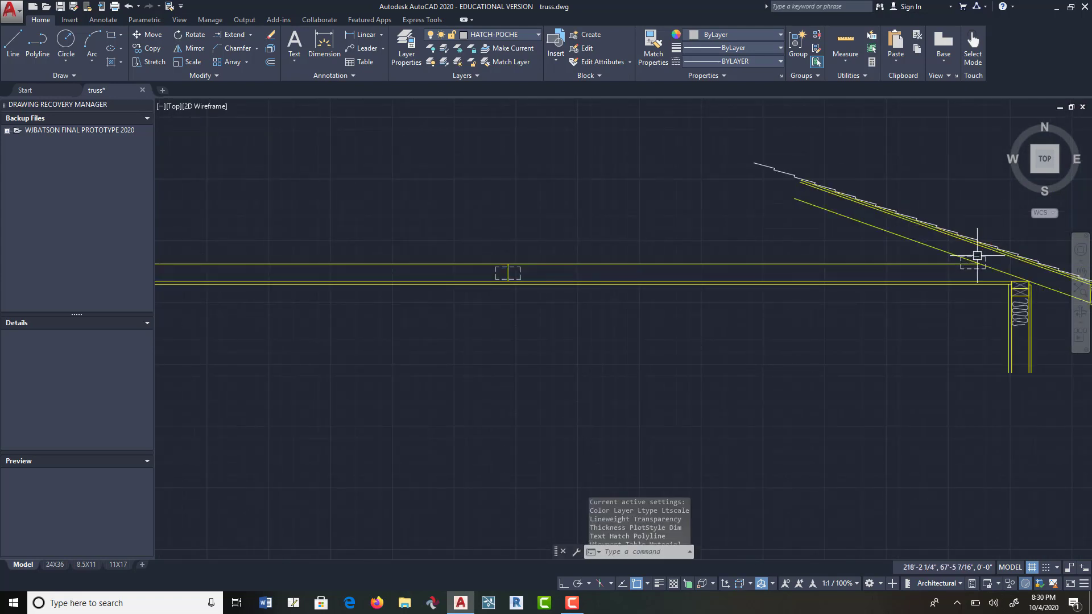
Step: Mirror the two top chord lines, wall assembly and fascia board about a vertical line through the bottom chord's midpoint, keeping the originals
scroll(745, 261, "down", 5)
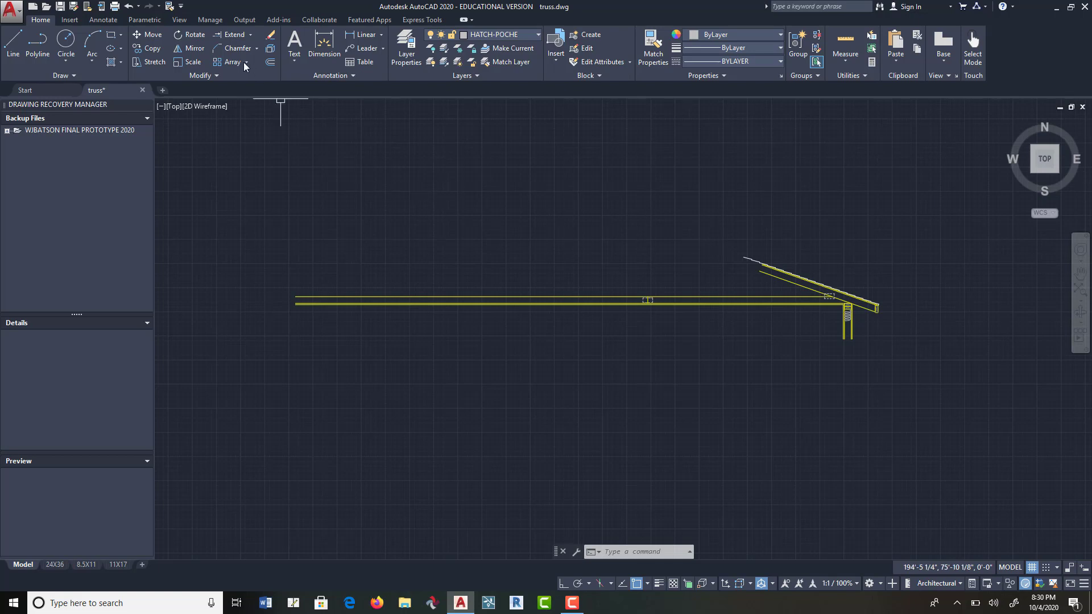
left_click(195, 49)
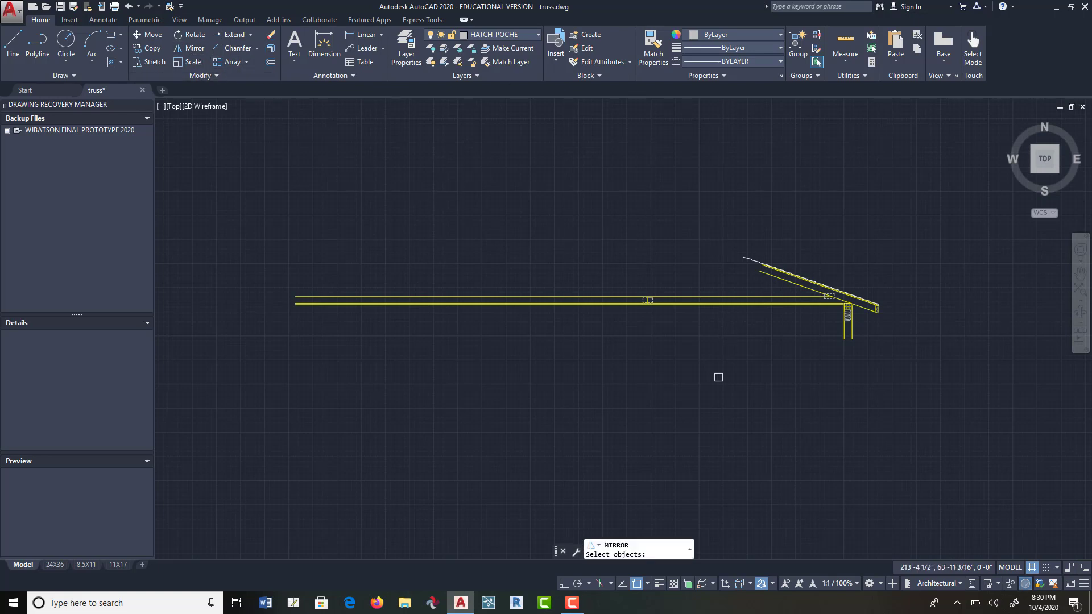
left_click(685, 387)
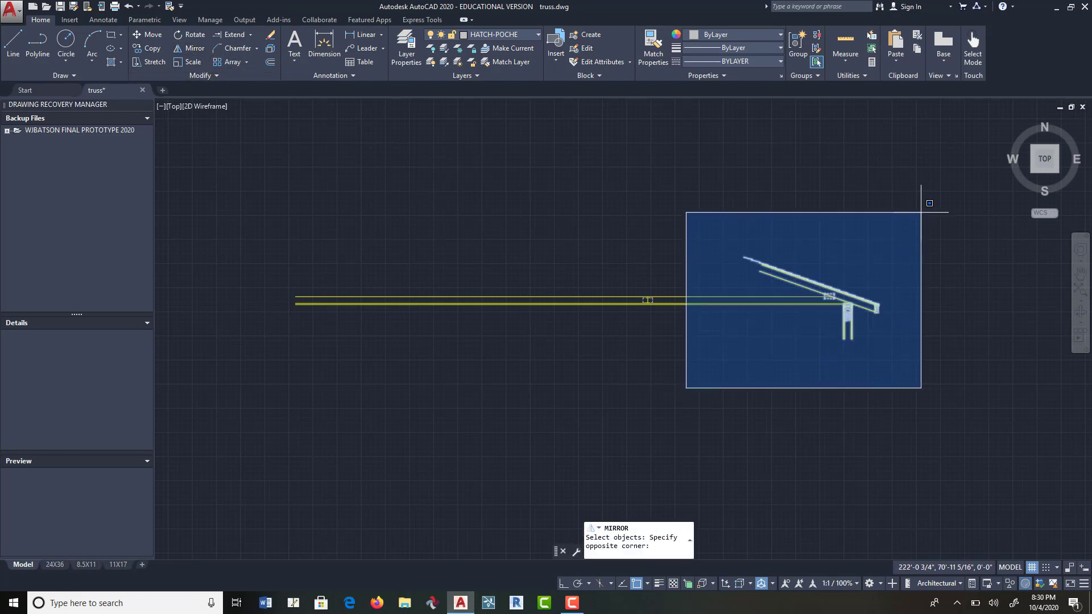
left_click(814, 350)
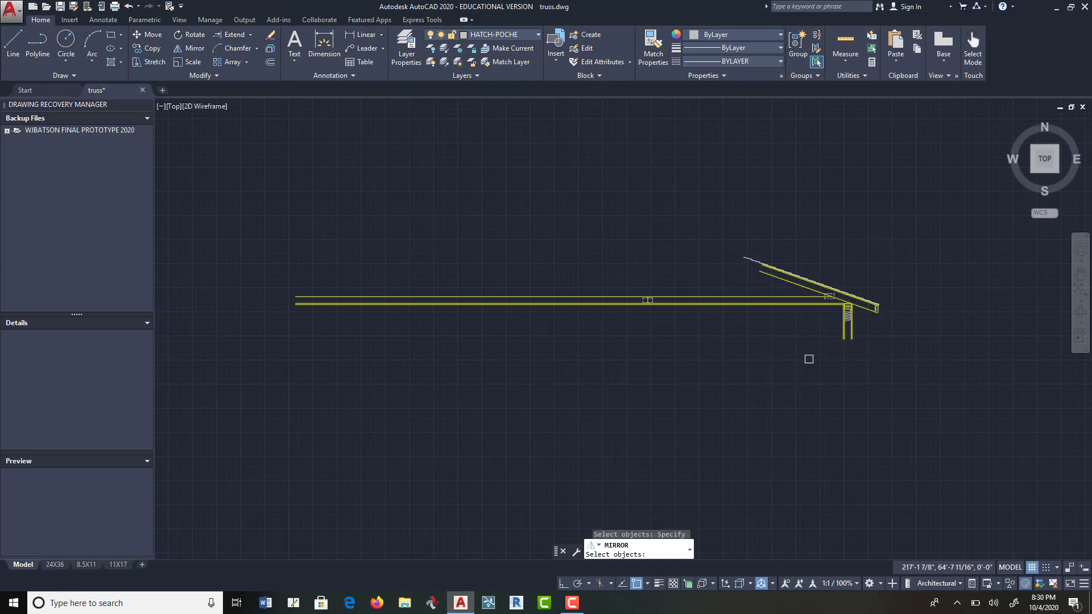
scroll(830, 313, "up", 3)
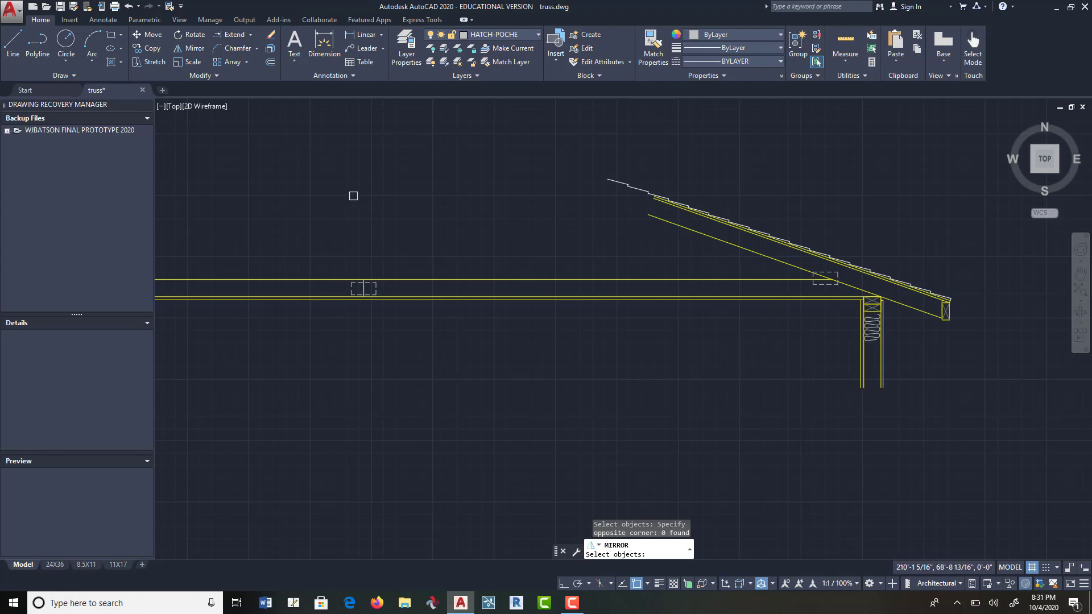
left_click(674, 221)
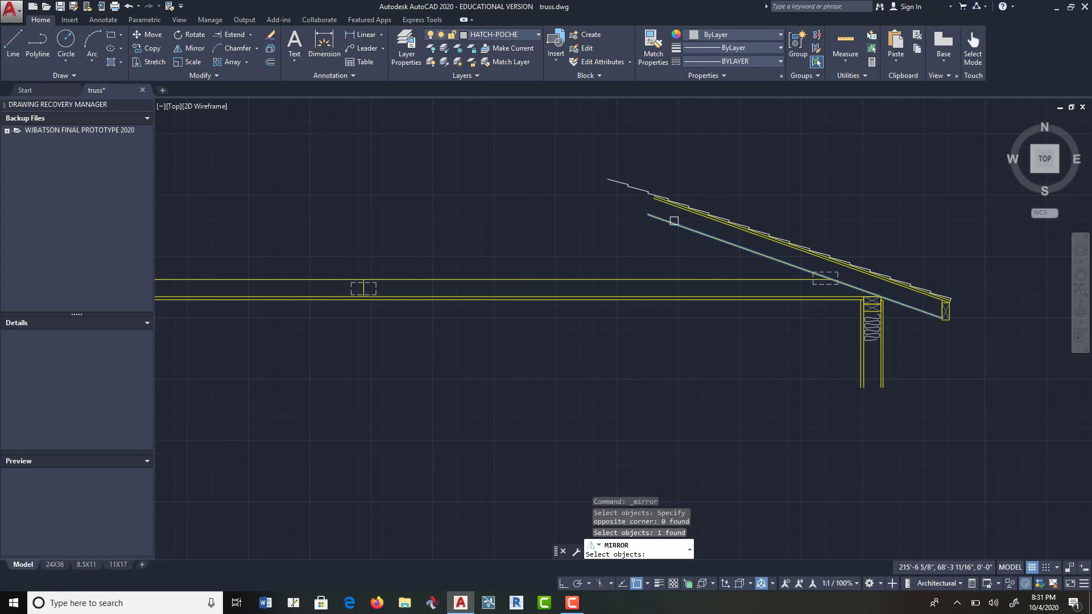
left_click(826, 411)
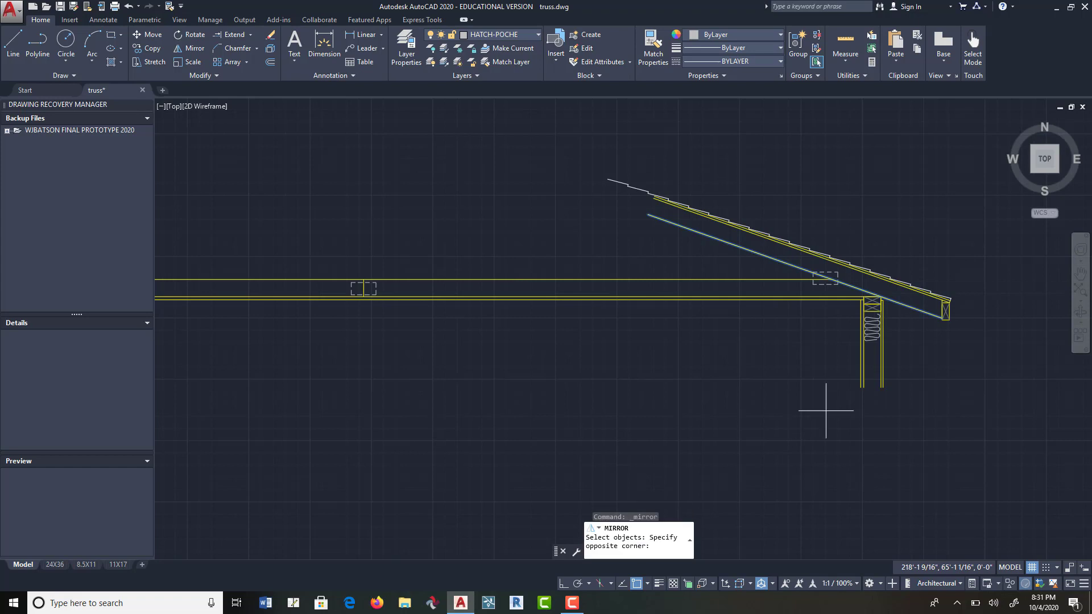
left_click(902, 291)
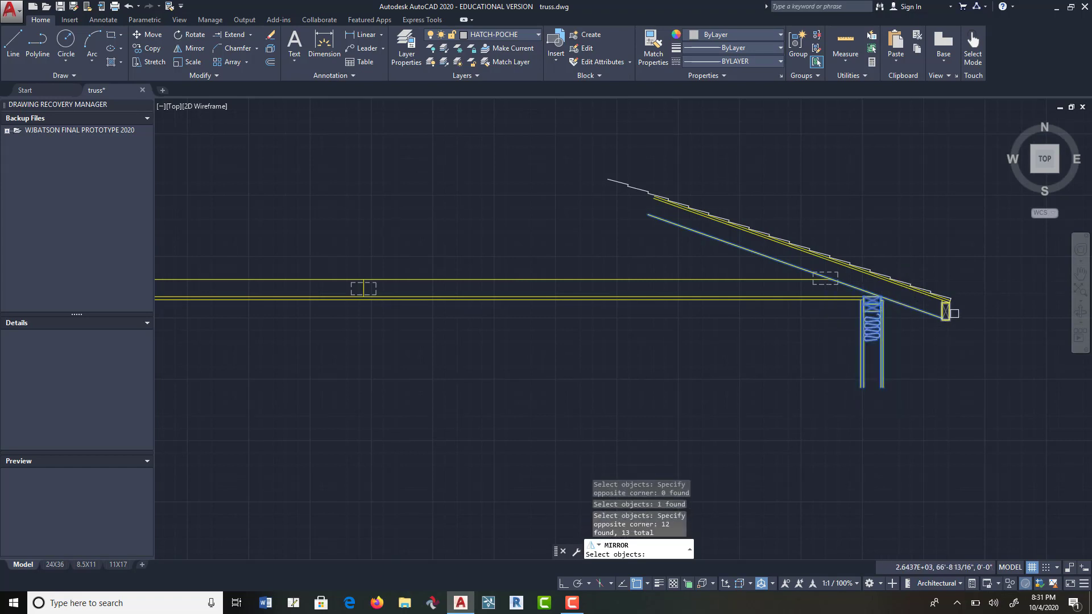
left_click(958, 322)
left_click(936, 301)
scroll(927, 313, "up", 5)
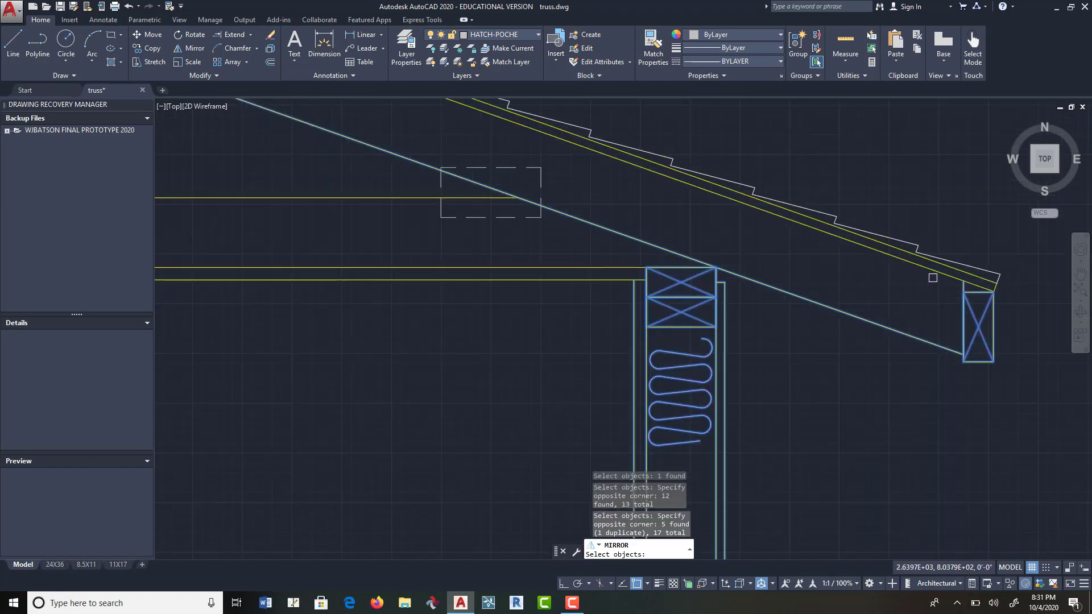
left_click(934, 273)
scroll(932, 313, "down", 4)
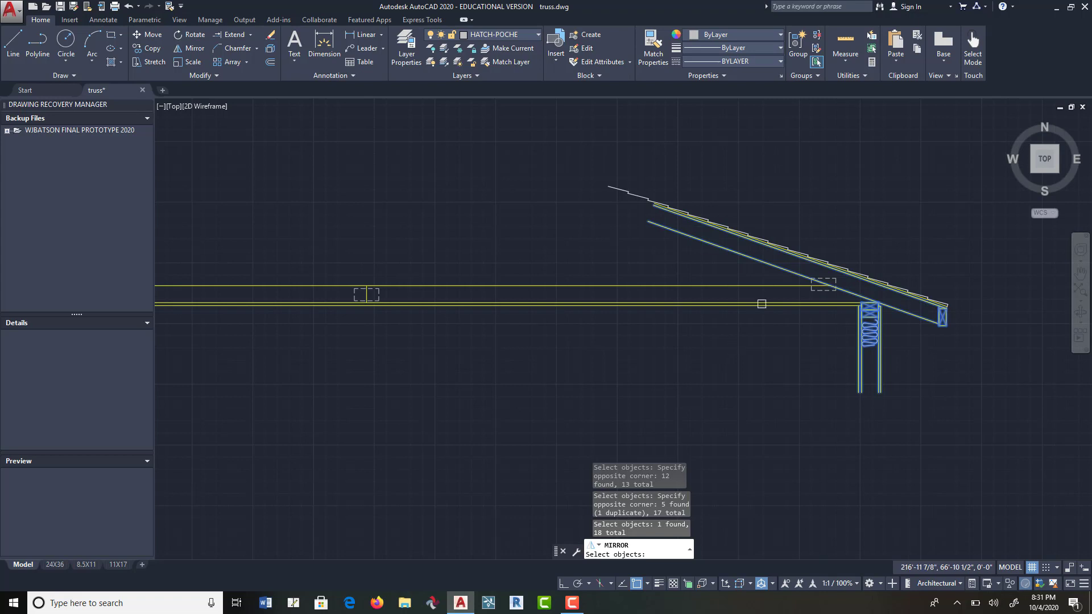
scroll(816, 242, "up", 4)
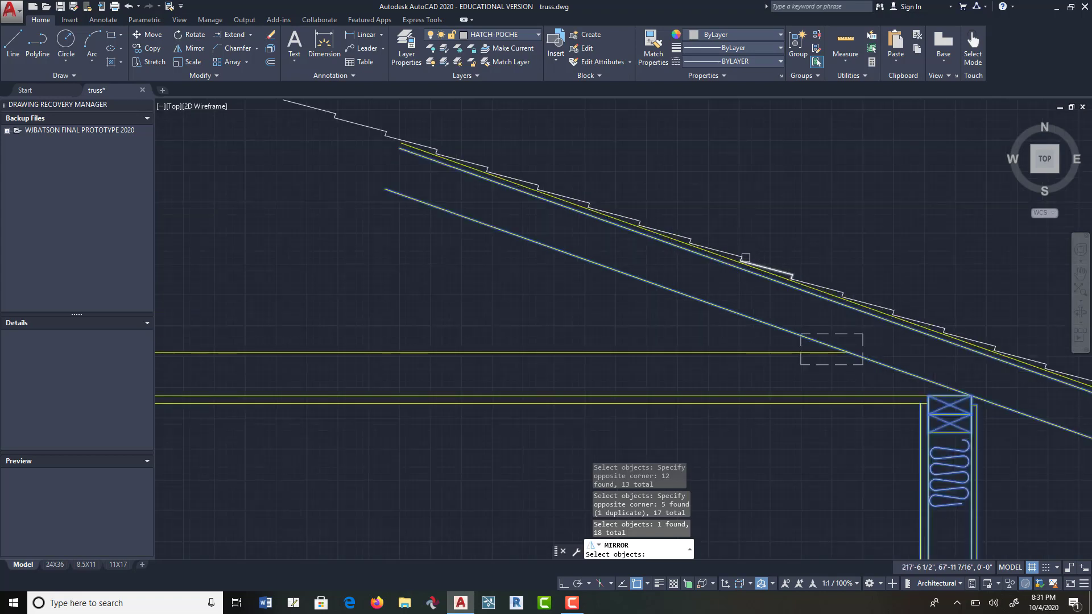
scroll(638, 245, "down", 4)
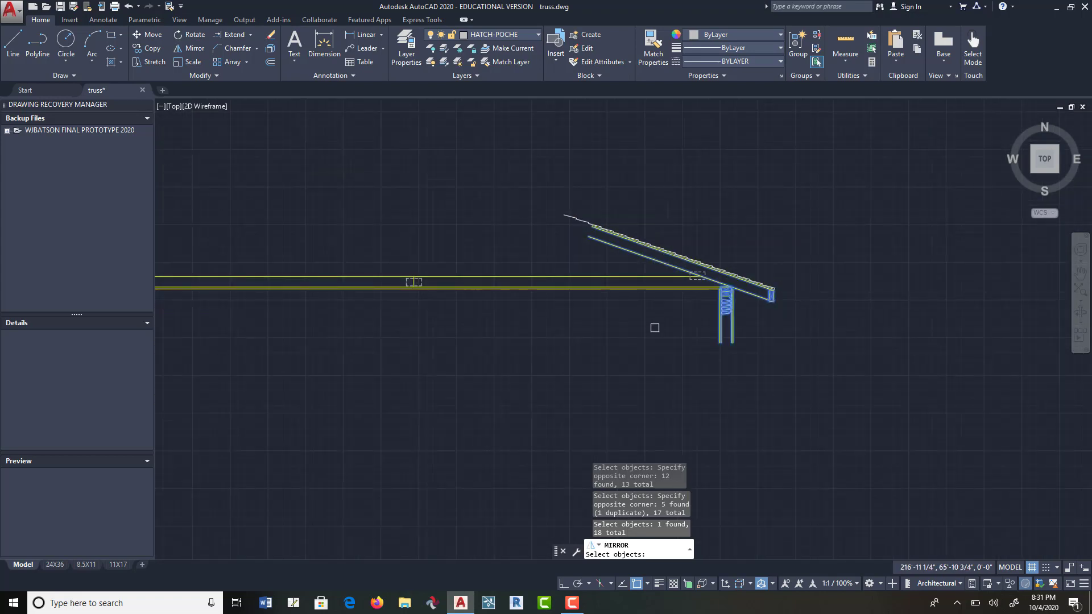
scroll(655, 328, "down", 4)
scroll(513, 314, "up", 2)
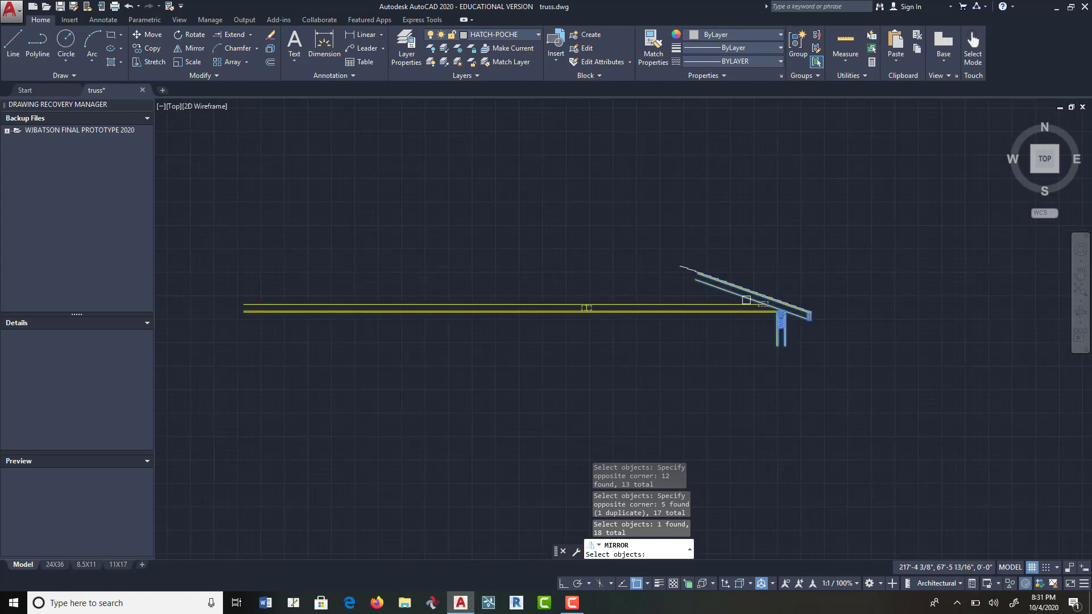
scroll(785, 303, "up", 5)
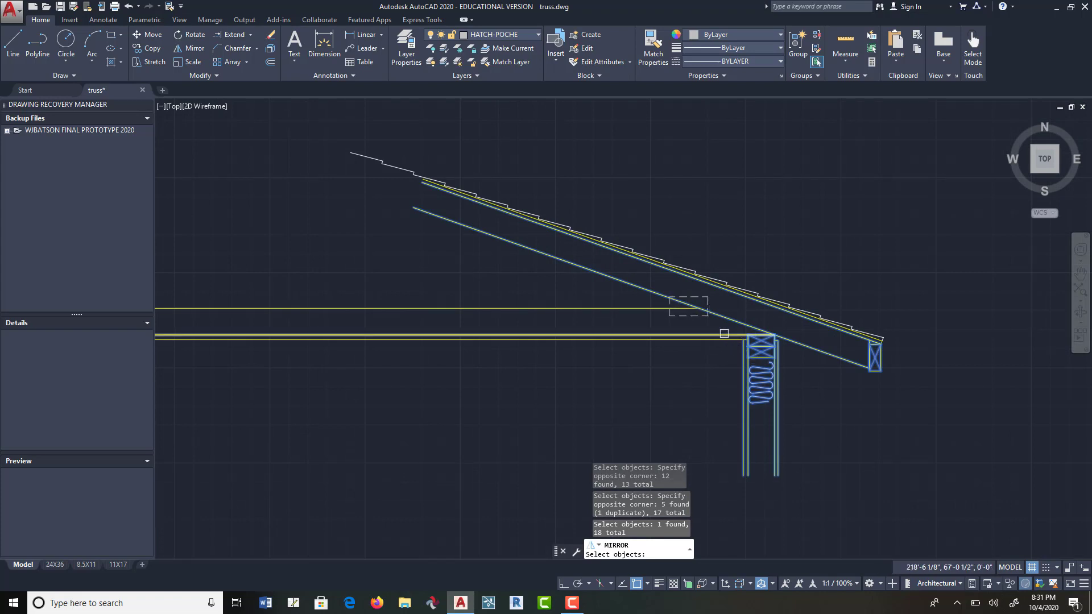
middle_click_drag(605, 353, 972, 277)
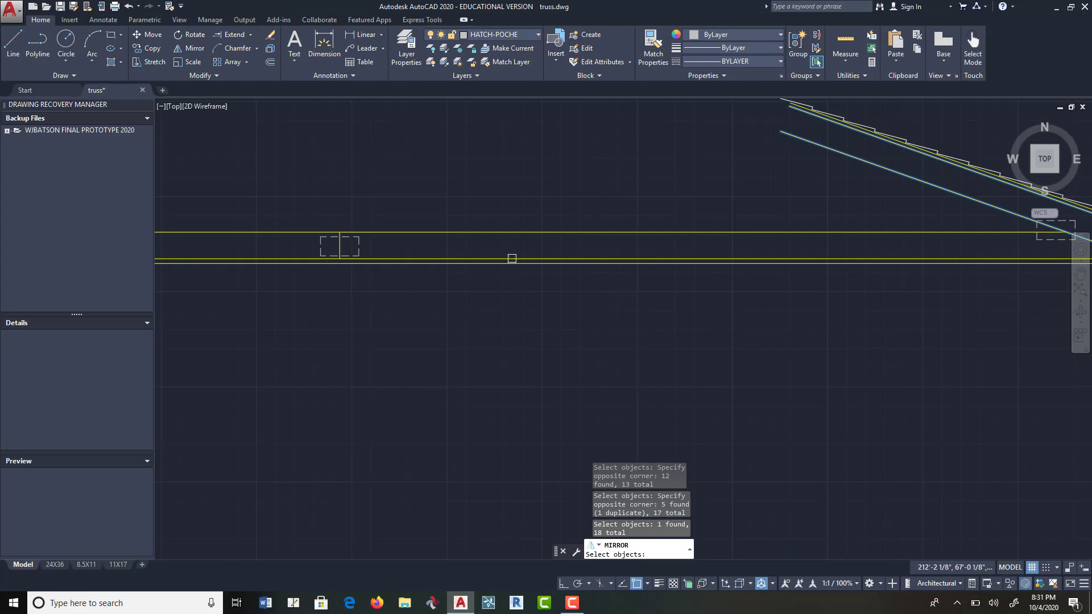
scroll(485, 280, "down", 3)
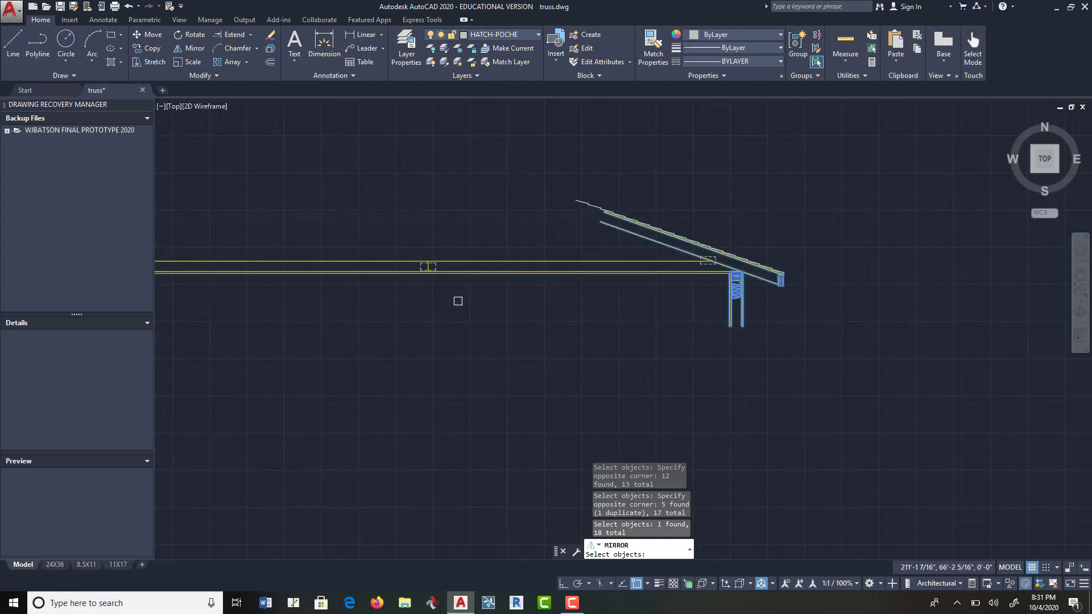
key("Return")
scroll(361, 260, "up", 5)
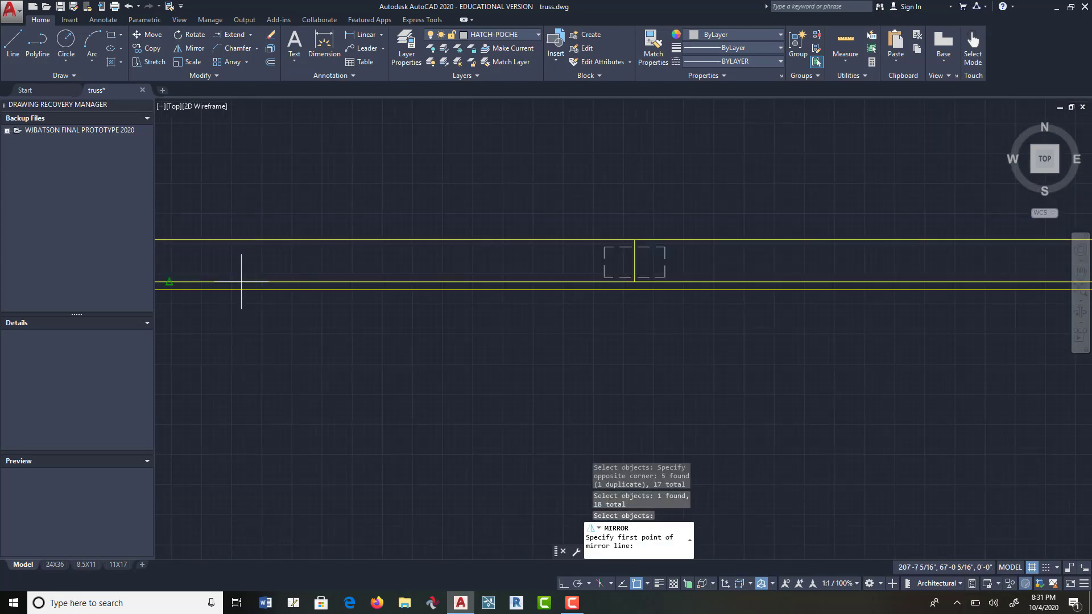
left_click(183, 284)
scroll(183, 285, "down", 5)
middle_click_drag(281, 371, 522, 321)
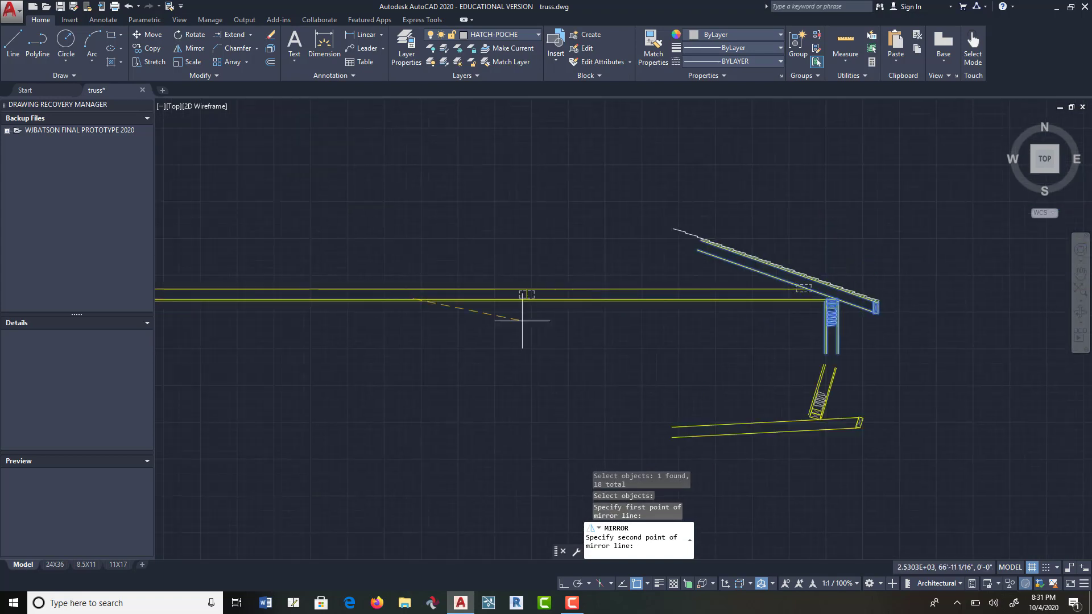
scroll(432, 372, "down", 4)
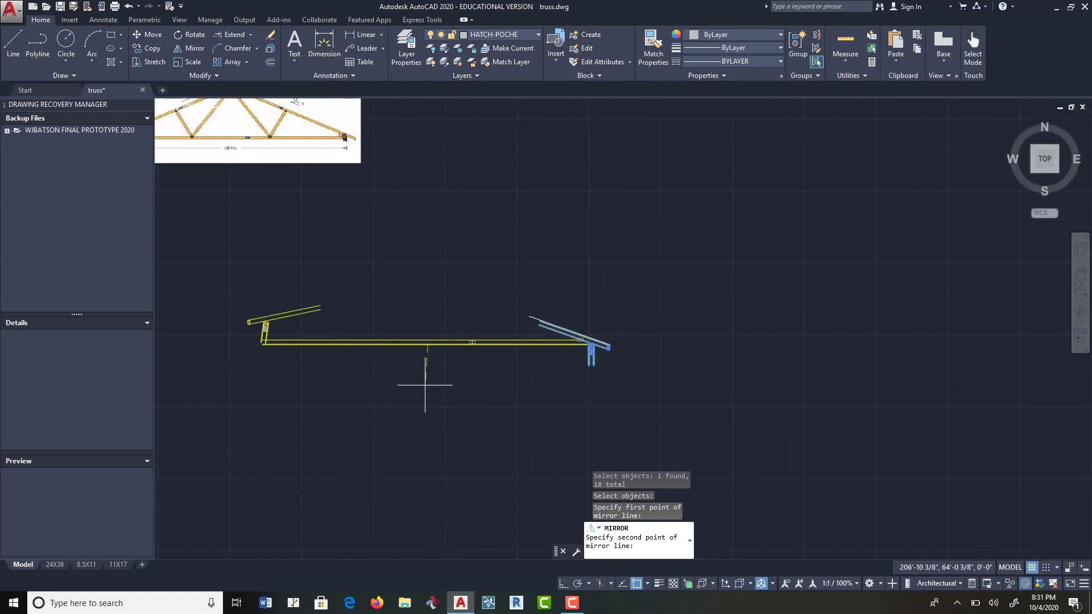
key("F8")
left_click(424, 408)
key("Return")
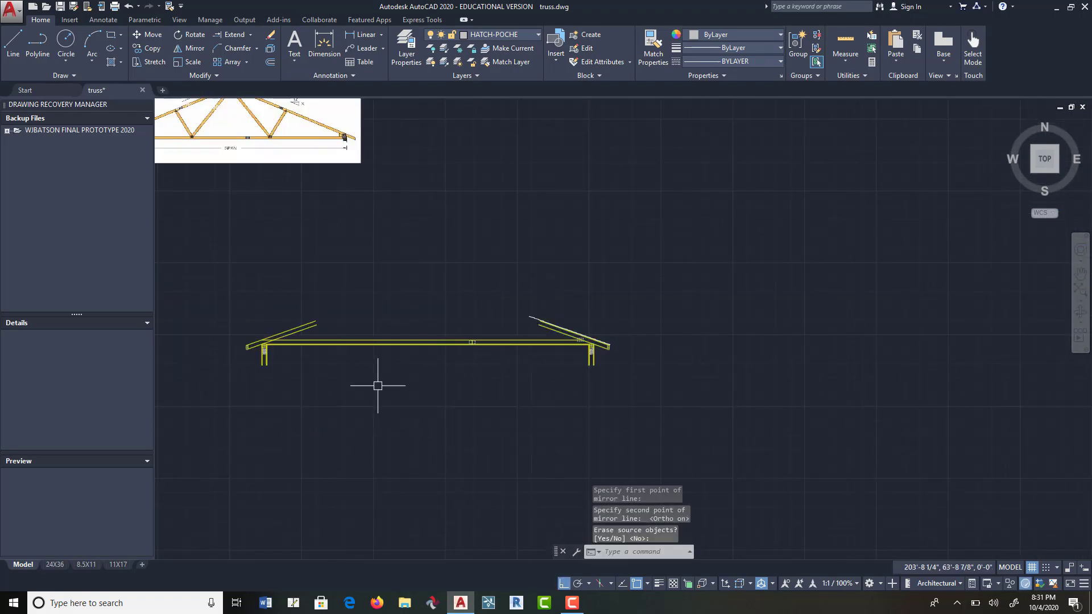
Step: Join the upper lines of the two top chords at the ridge with a zero-distance Chamfer
scroll(330, 328, "up", 3)
scroll(446, 322, "down", 2)
middle_click_drag(499, 342, 504, 317)
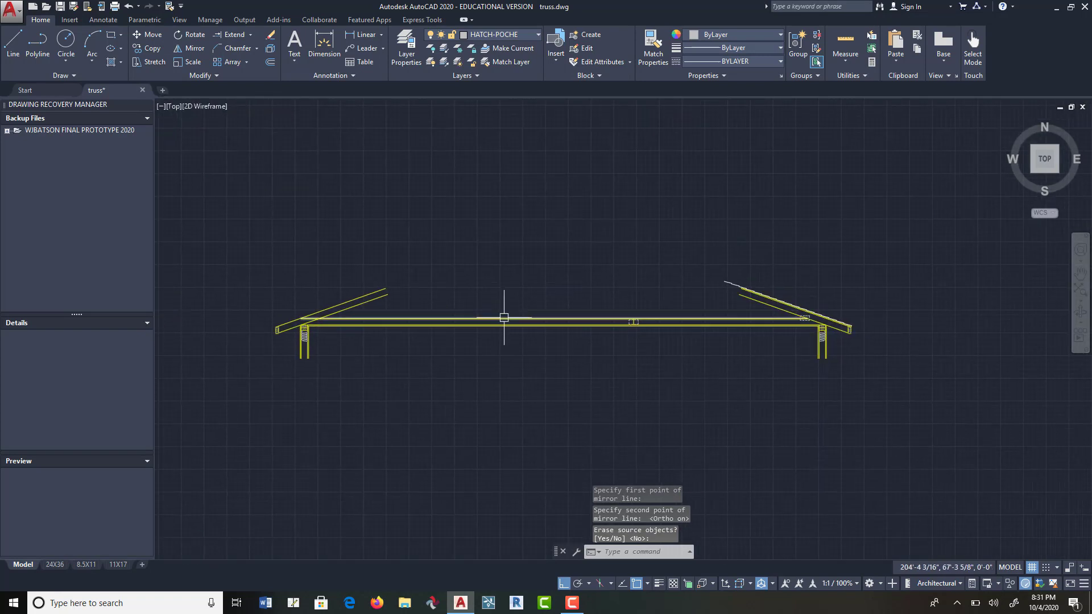
left_click(241, 48)
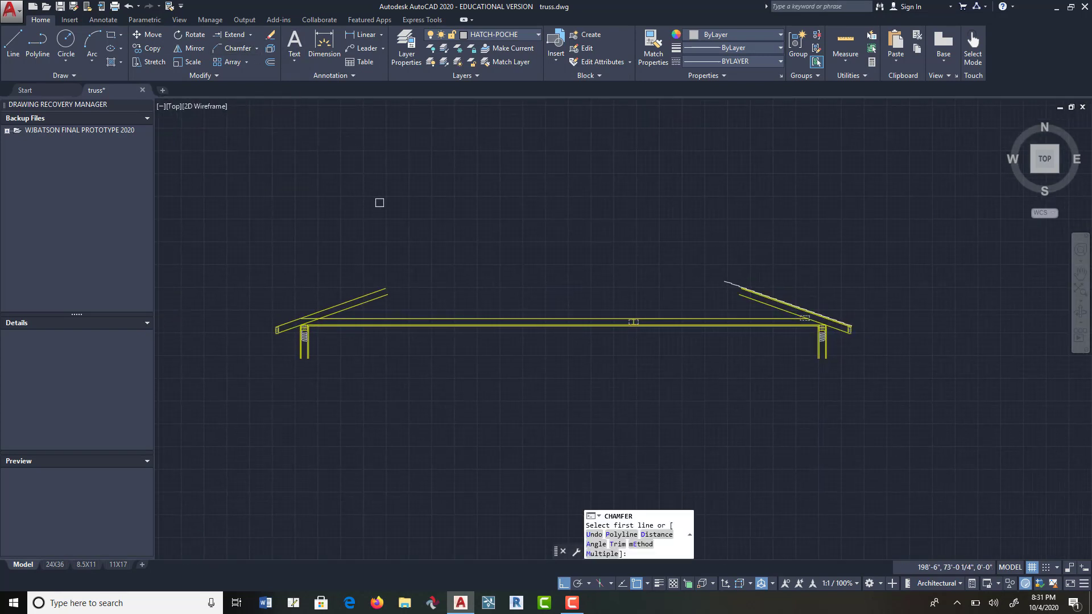
left_click(373, 286)
scroll(750, 299, "up", 5)
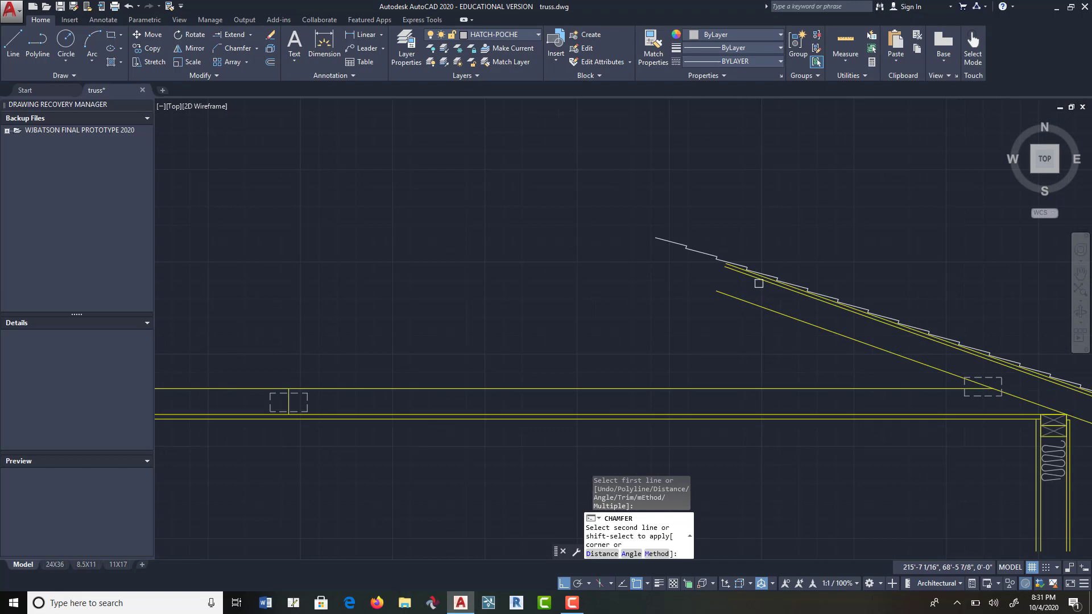
left_click(758, 282)
Step: Chamfer the lower lines of the two top chords with zero distances so they meet beneath the ridge
key("space")
left_click(741, 301)
scroll(547, 299, "down", 2)
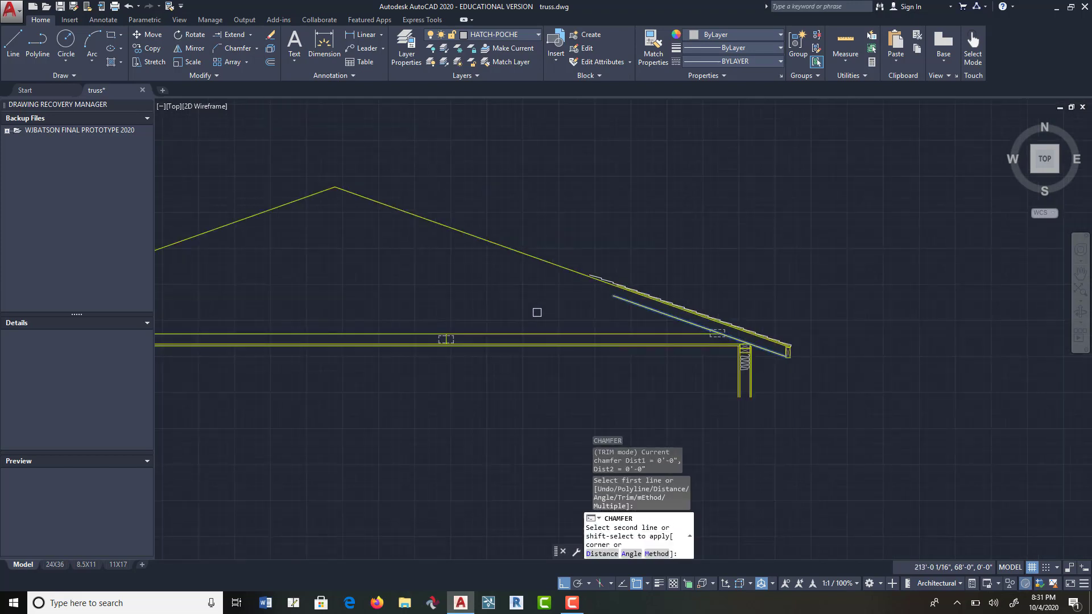
middle_click_drag(380, 278, 642, 258)
left_click(318, 281)
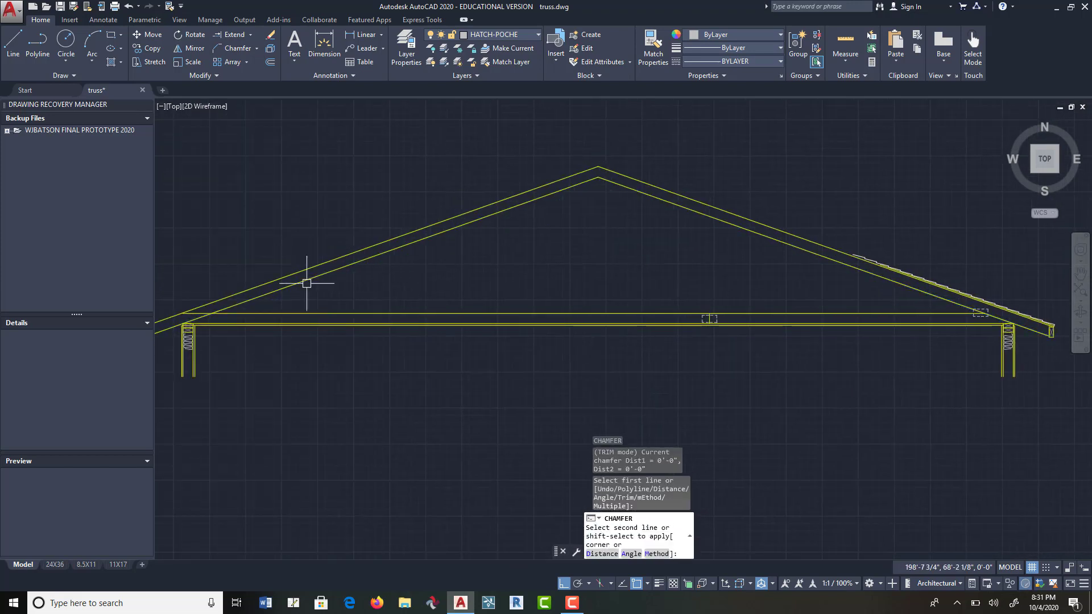
key("space")
middle_click_drag(927, 395, 717, 422)
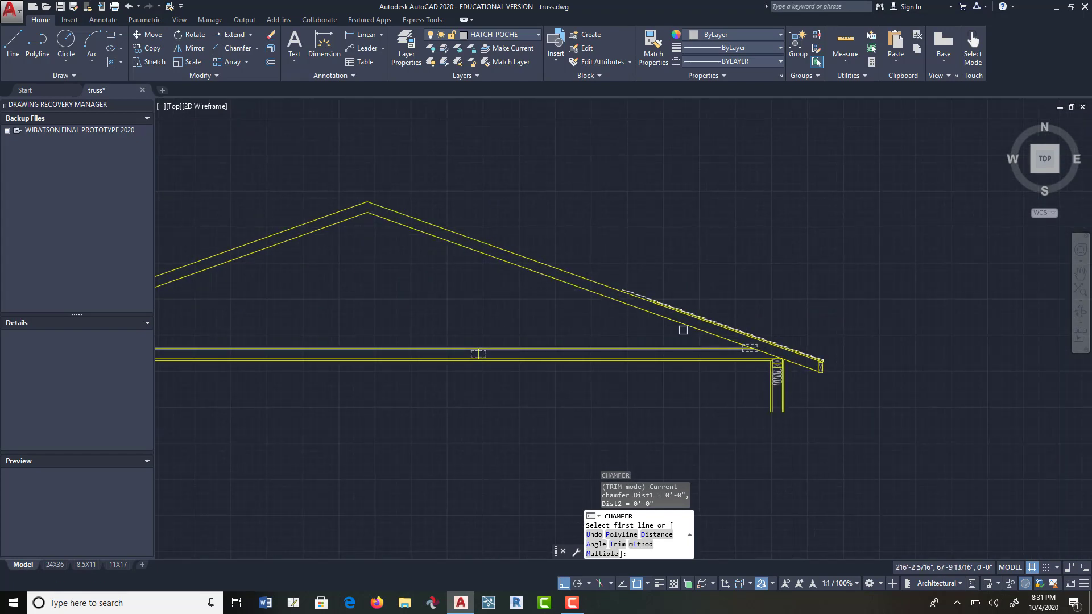
scroll(686, 302, "up", 3)
scroll(472, 229, "up", 2)
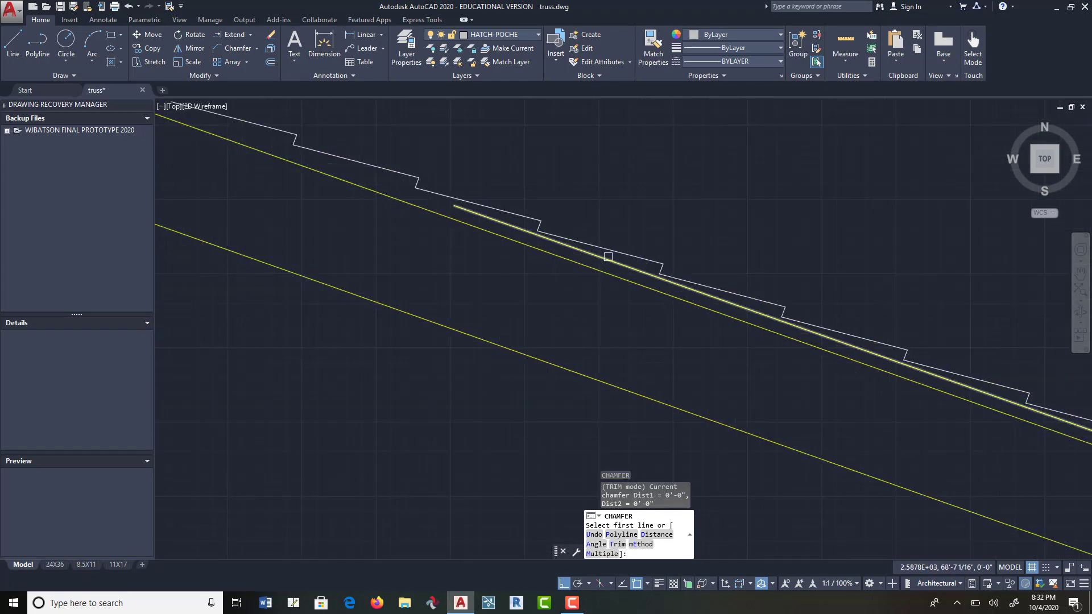
scroll(581, 333, "down", 3)
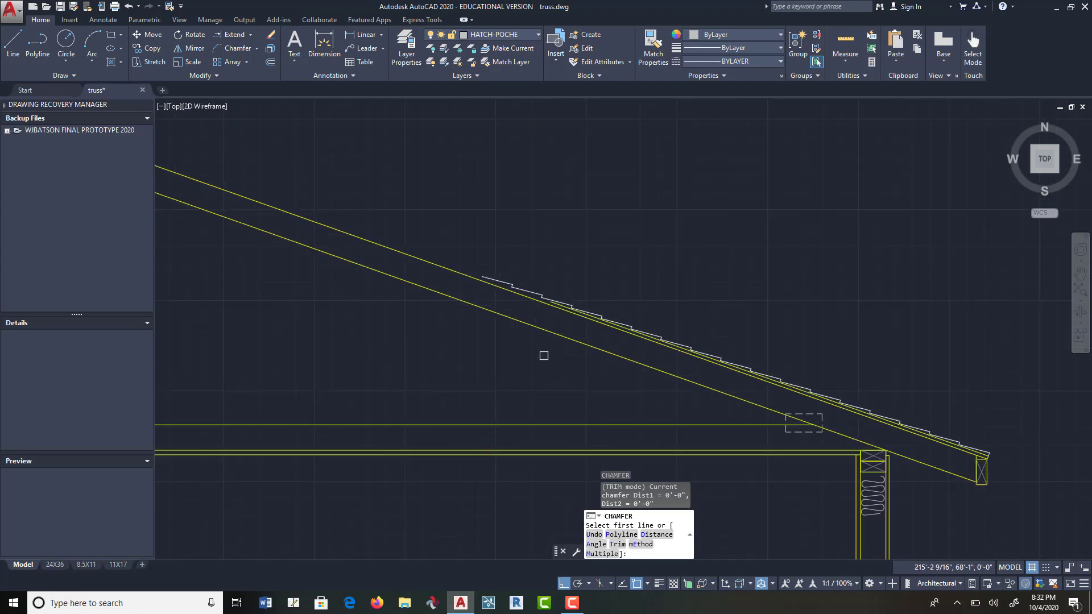
scroll(505, 369, "down", 3)
middle_click_drag(503, 367, 790, 374)
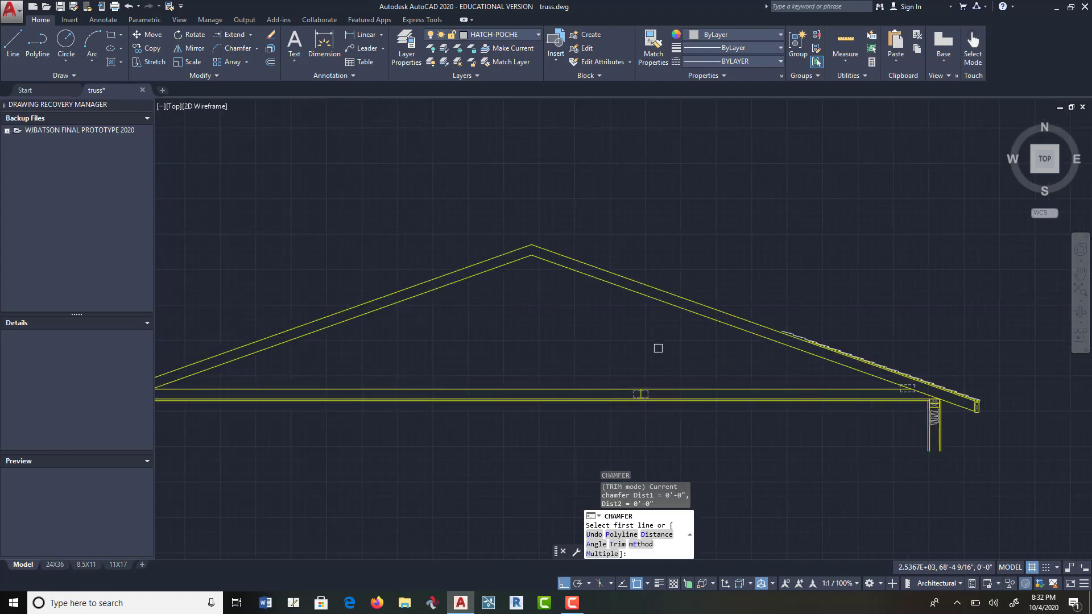
Step: Draw a slanted boundary line from the lower ridge apex up past the upper line of the right-hand top chord, with Ortho off
left_click(14, 45)
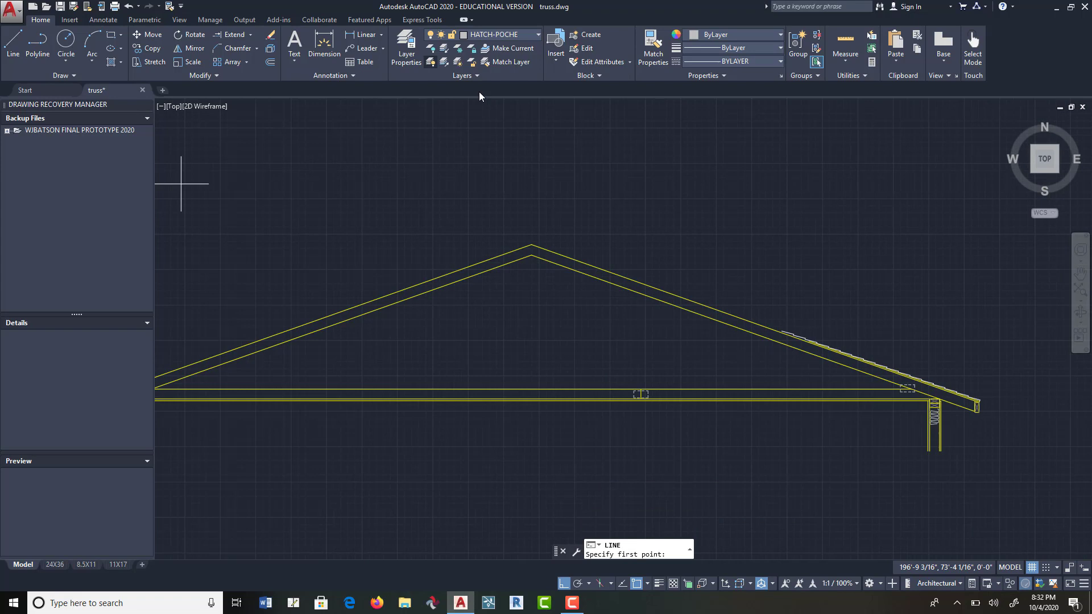
left_click(533, 256)
scroll(500, 341, "up", 3)
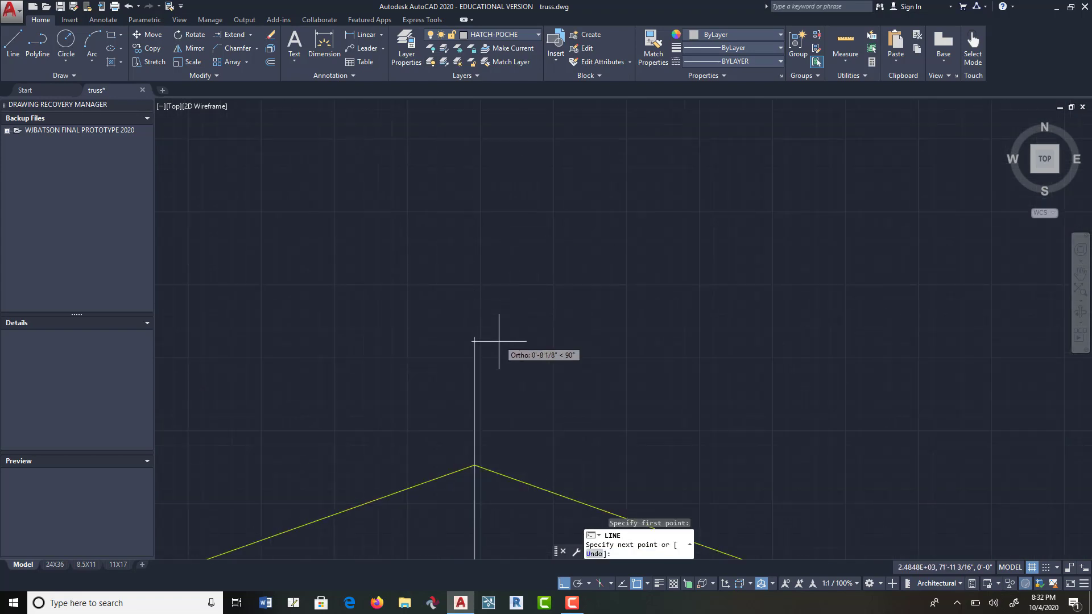
scroll(523, 372, "down", 3)
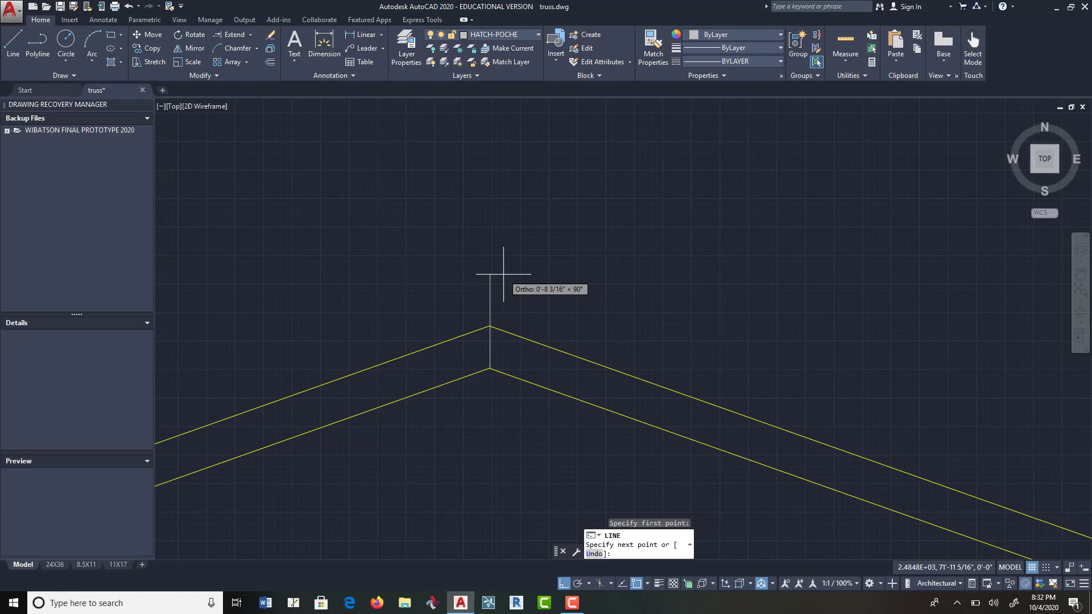
key("F8")
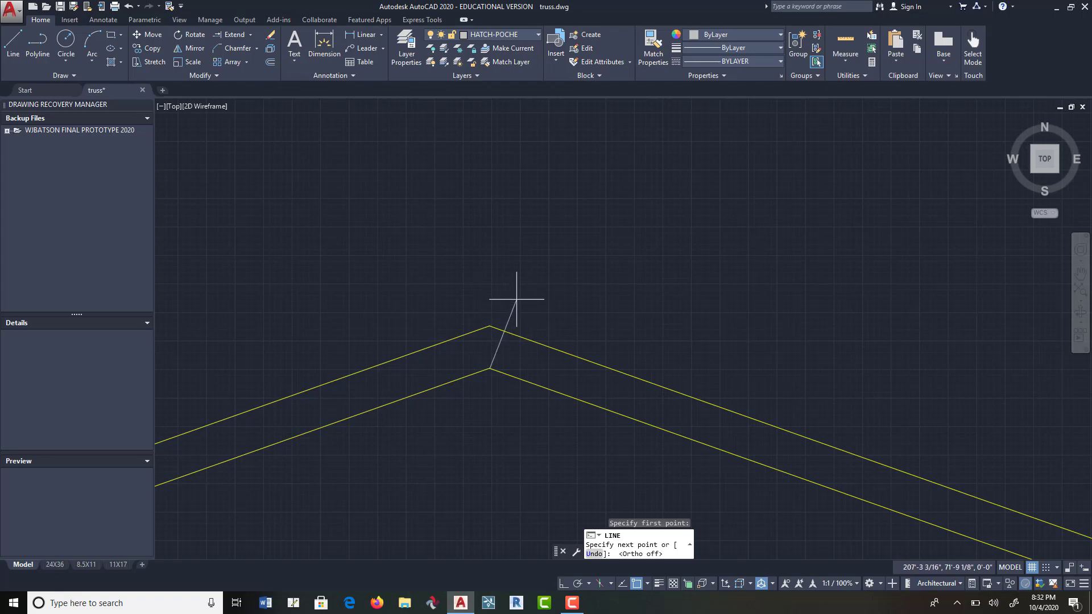
left_click(516, 299)
key("Return")
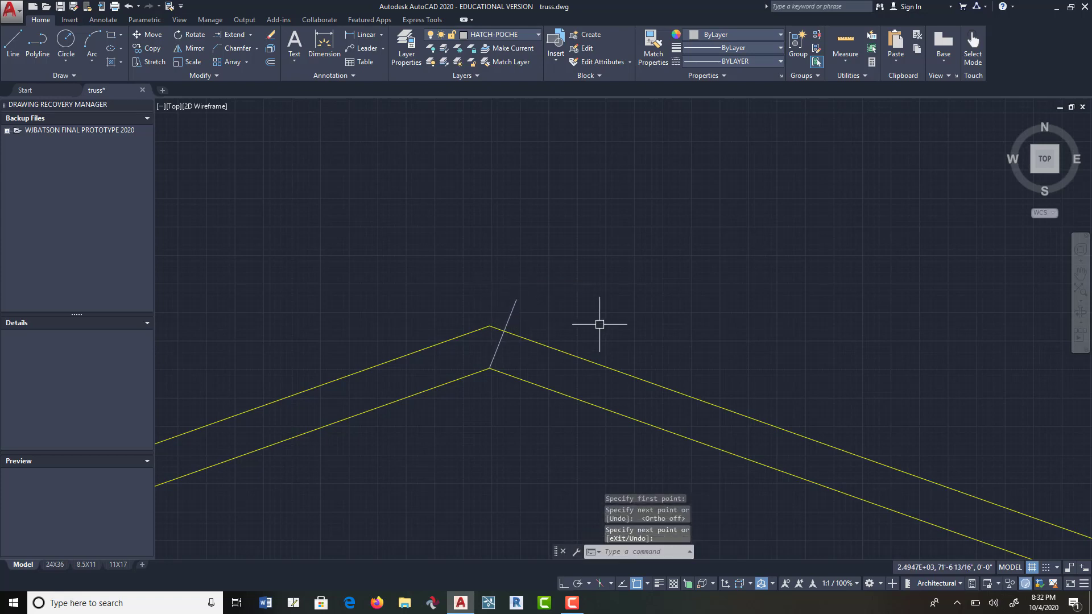
Step: Extend the roof sheathing line above the right-hand top chord up to the slanted boundary line at the ridge
left_click(234, 34)
scroll(546, 324, "down", 3)
scroll(784, 394, "up", 4)
scroll(785, 395, "down", 2)
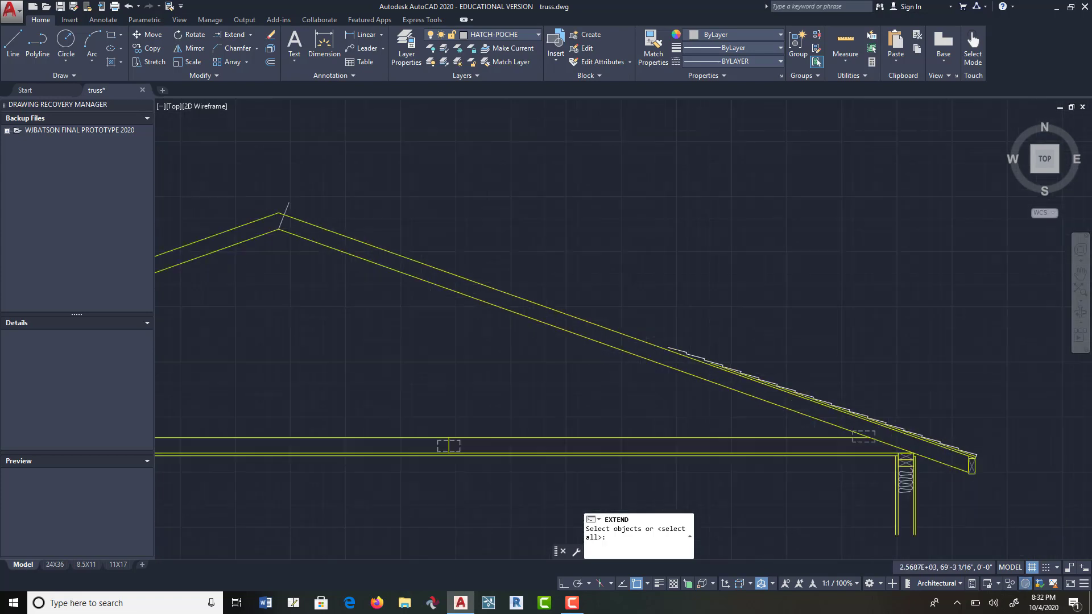
scroll(722, 355, "down", 2)
left_click(455, 256)
scroll(718, 349, "up", 5)
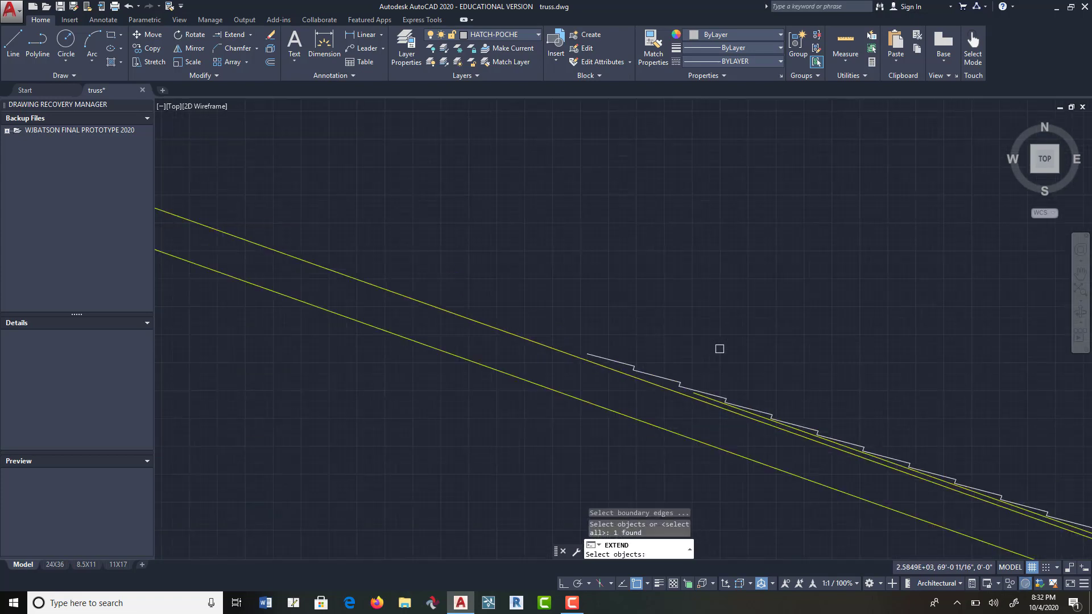
key("Return")
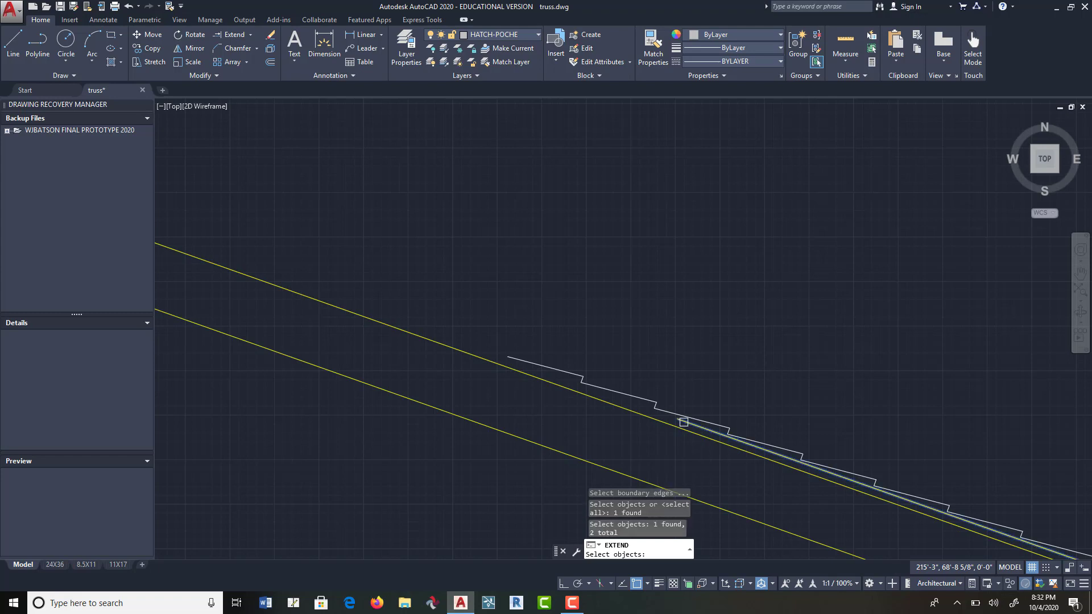
left_click(680, 421)
scroll(674, 276, "down", 4)
key("Return")
scroll(675, 276, "down", 3)
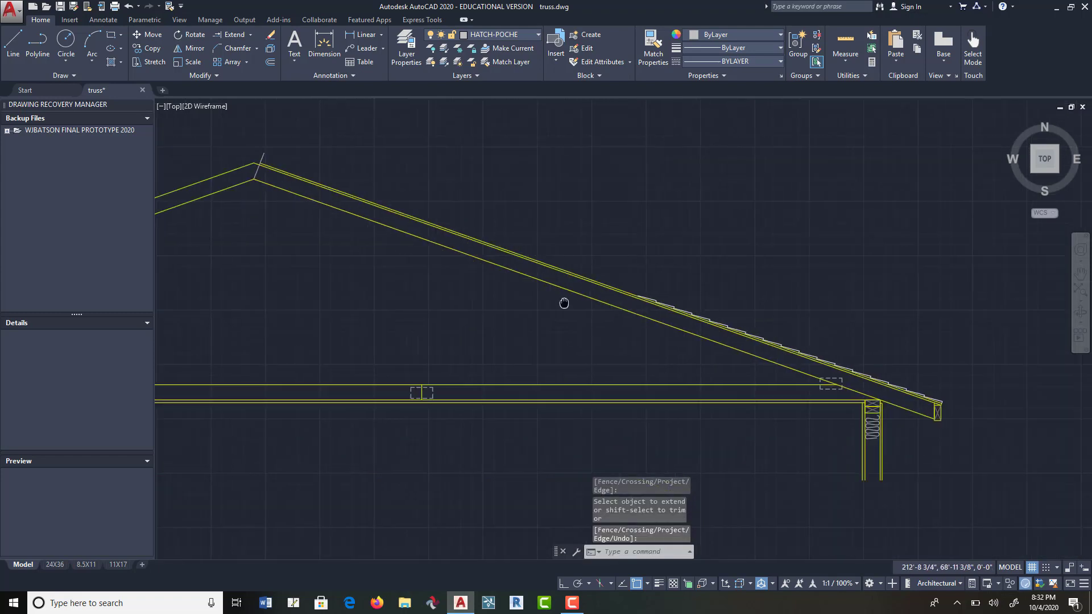
Step: Trim the slanted boundary line to the part between the top chord's upper line and the sheathing line
scroll(390, 193, "up", 2)
scroll(445, 198, "up", 3)
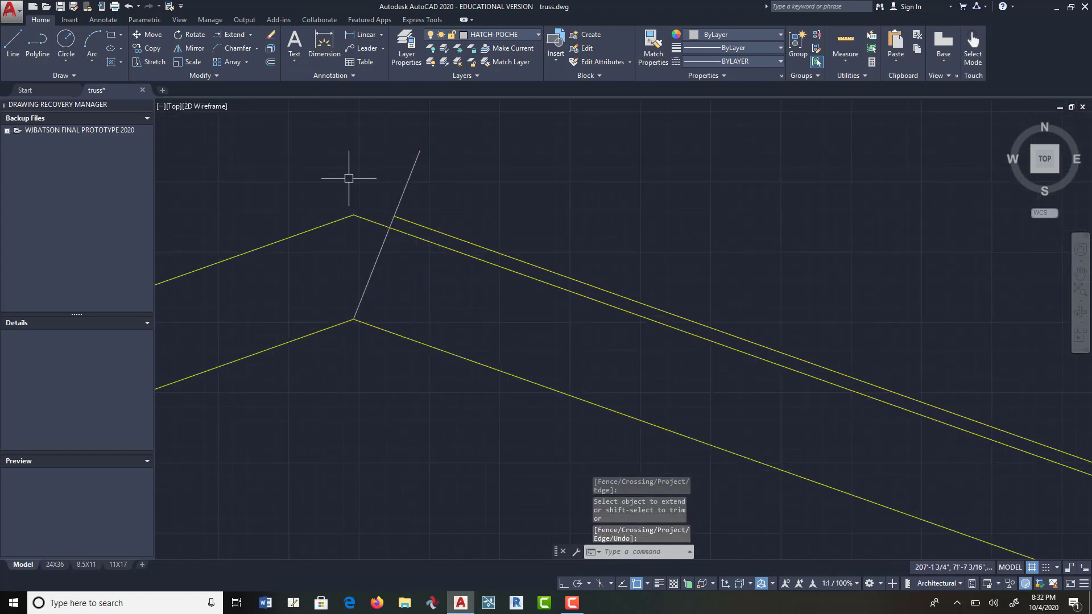
left_click(250, 34)
left_click(236, 52)
left_click(427, 195)
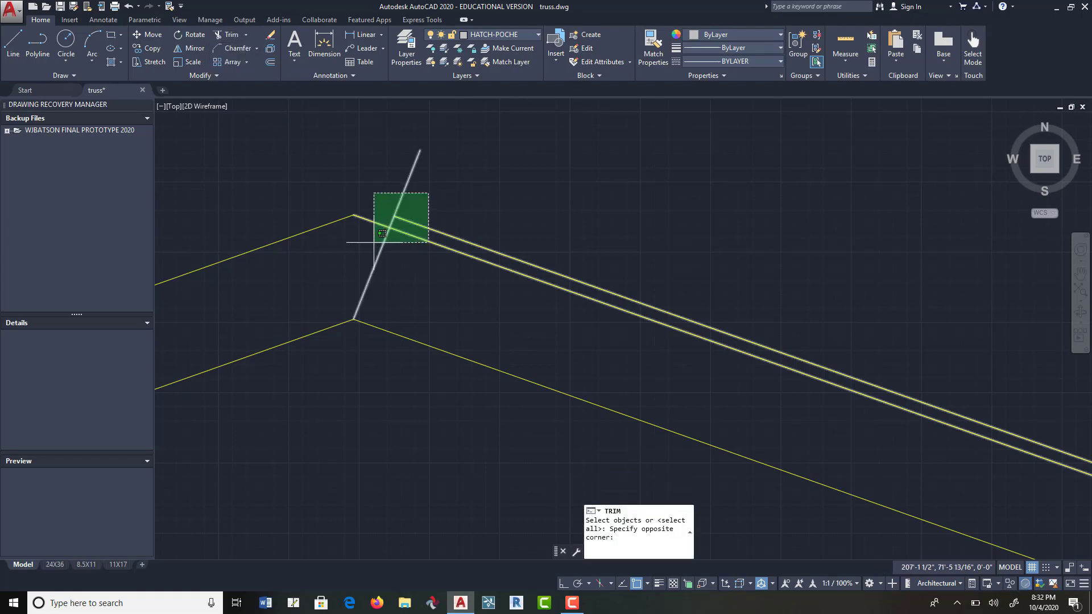
left_click(373, 246)
key("Return")
left_click(384, 241)
left_click(399, 205)
key("Return")
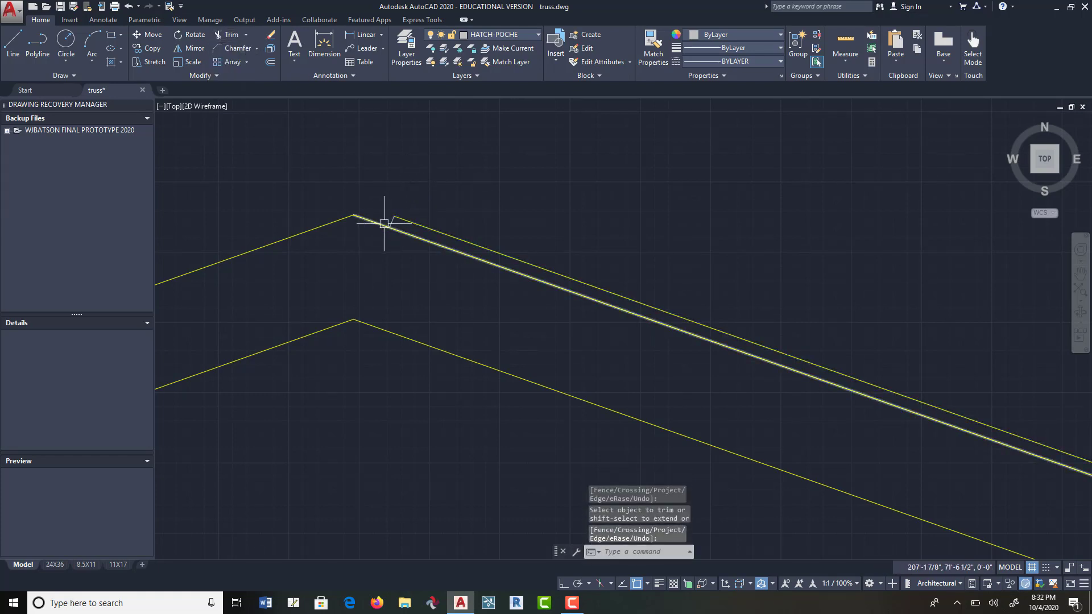
Step: Erase the remaining slanted segment at the ridge end of the sheathing
scroll(388, 211, "up", 5)
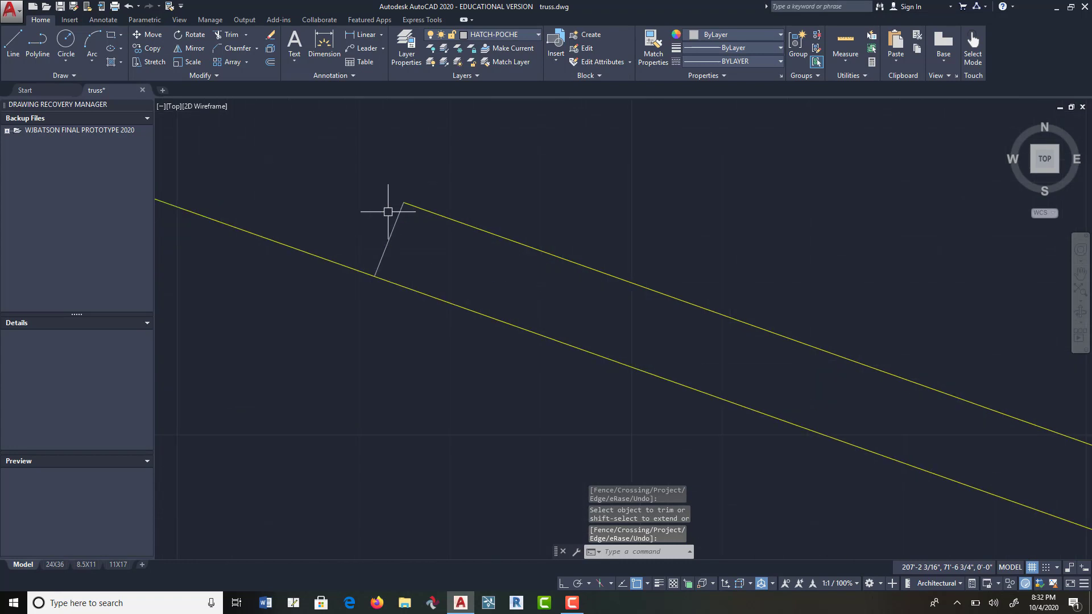
left_click(270, 34)
left_click(419, 227)
left_click(349, 230)
key("Return")
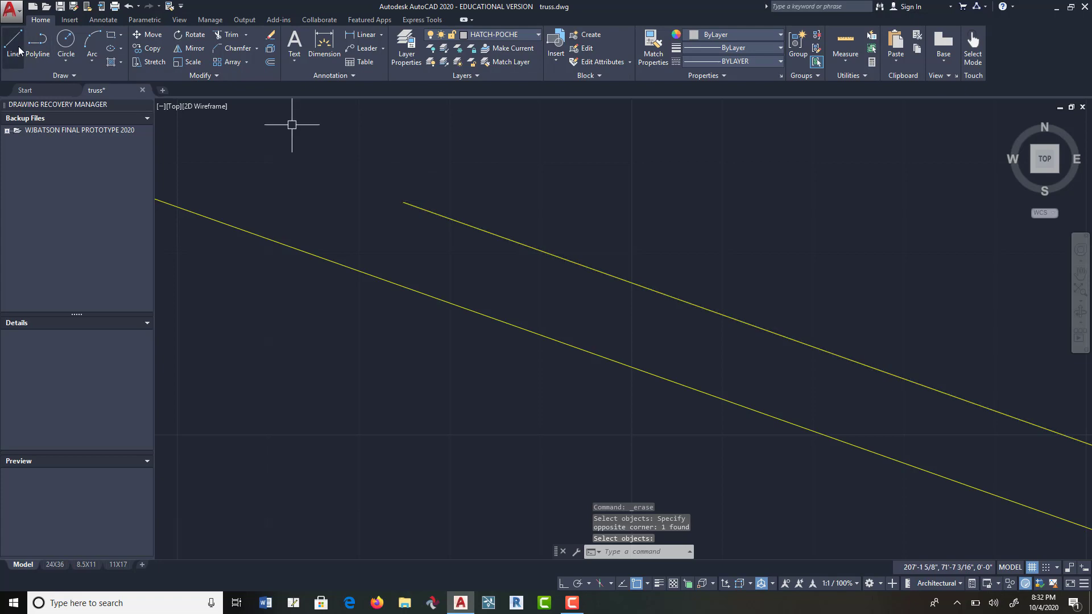
Step: Draw a line from the ridge end of the sheathing line perpendicular to the top chord's upper line
key("Return")
type("l")
key("Return")
left_click(403, 202)
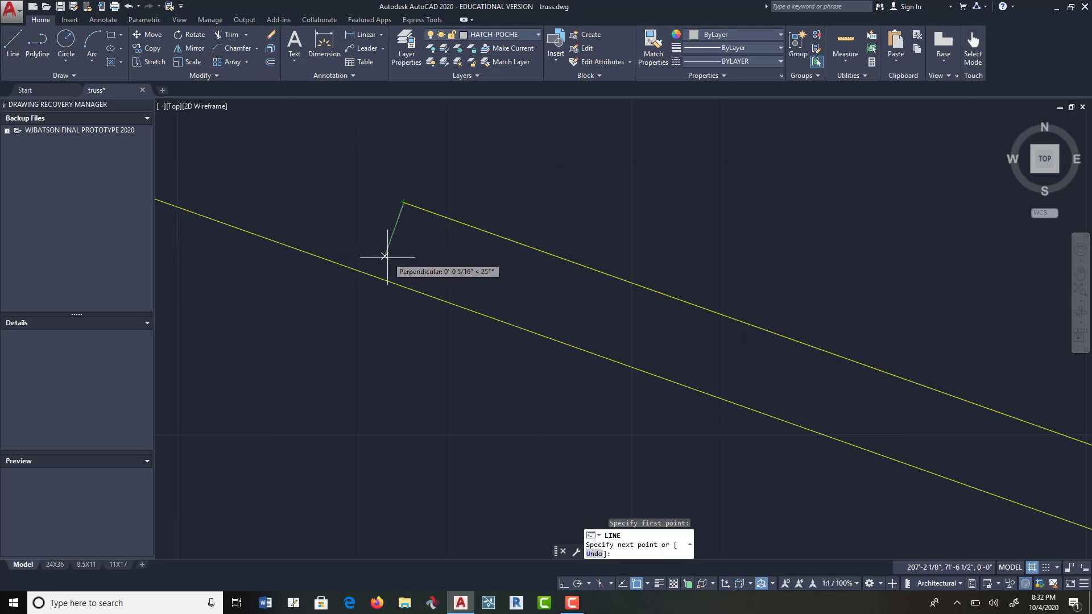
left_click(377, 277)
key("Return")
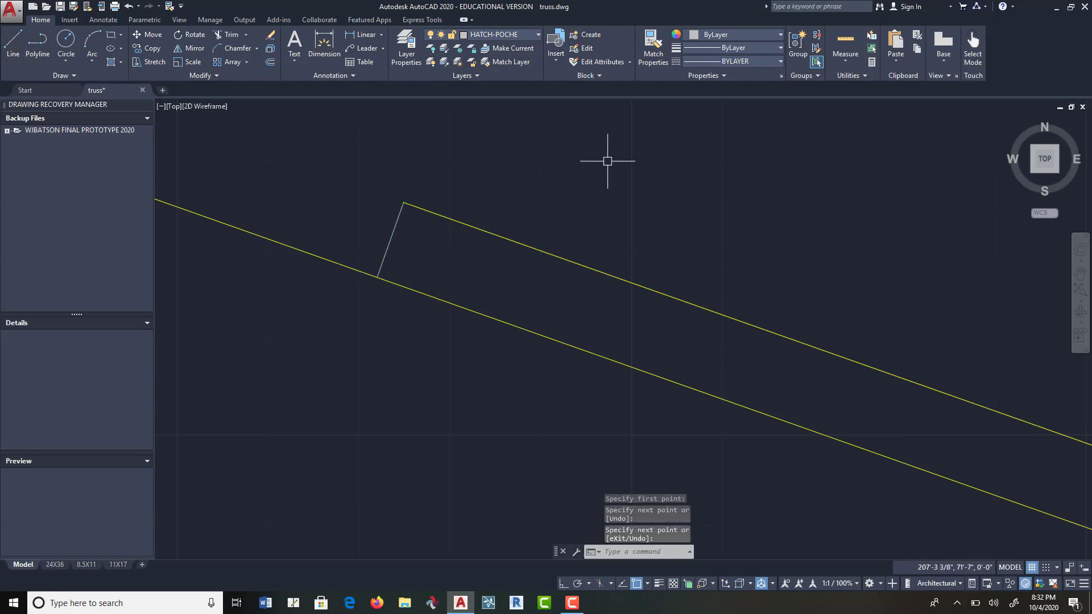
key("Escape")
key("Escape")
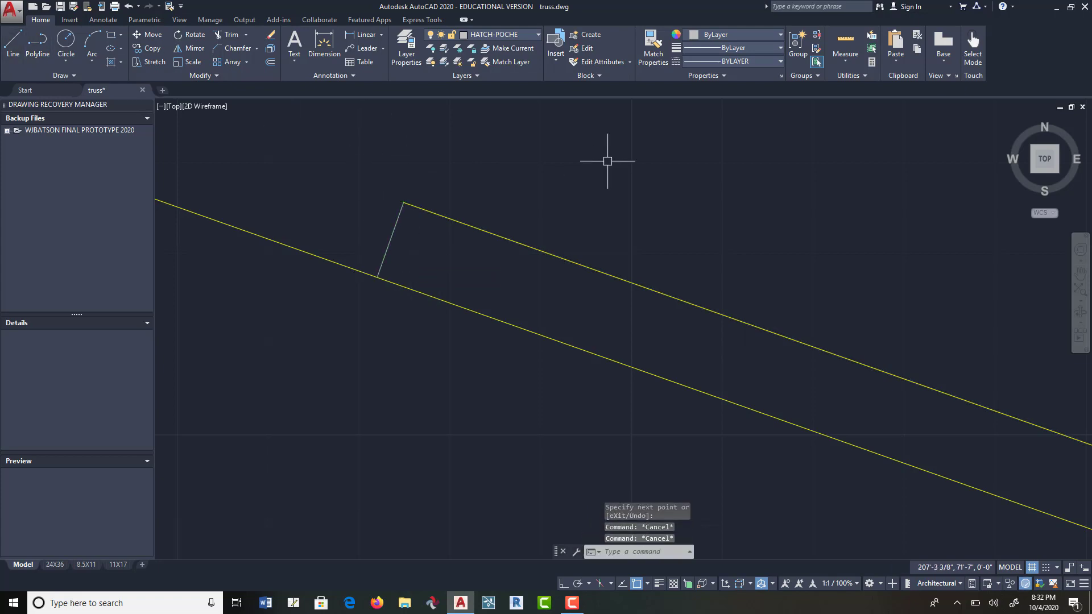
Step: Make OBJECT2 the current layer and match the sheathing's short end line to the properties of the long sheathing line
left_click(486, 34)
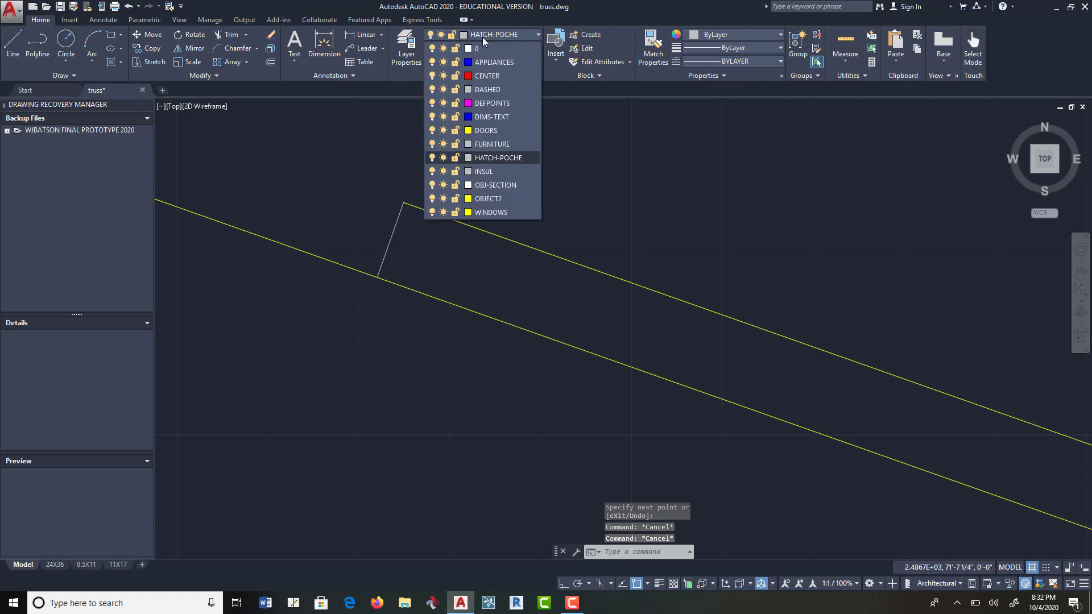
left_click(489, 197)
key("Escape")
key("Escape")
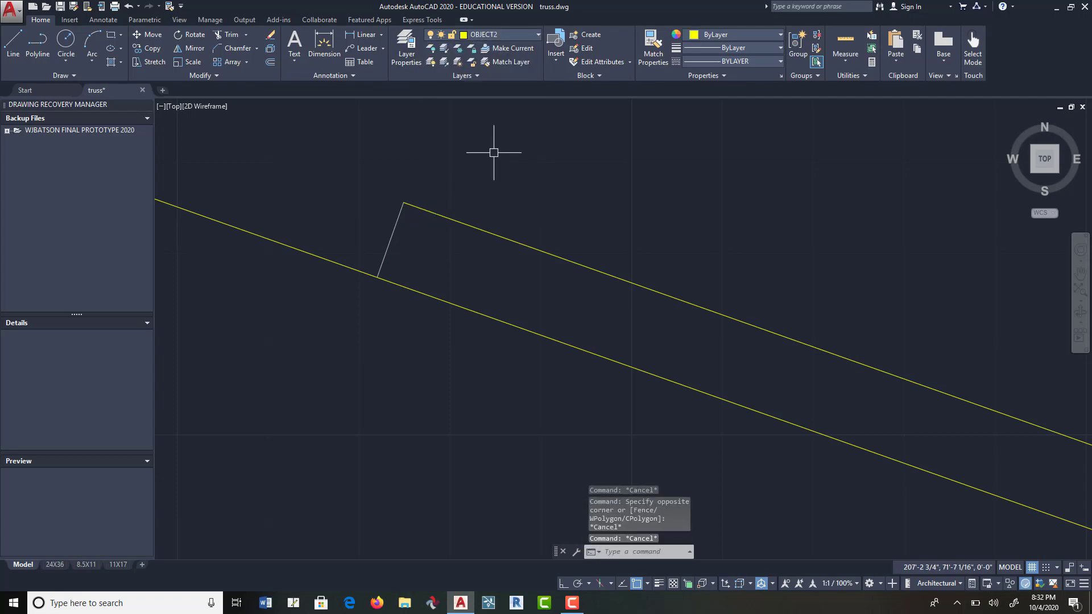
type("ma")
key("Return")
left_click(468, 223)
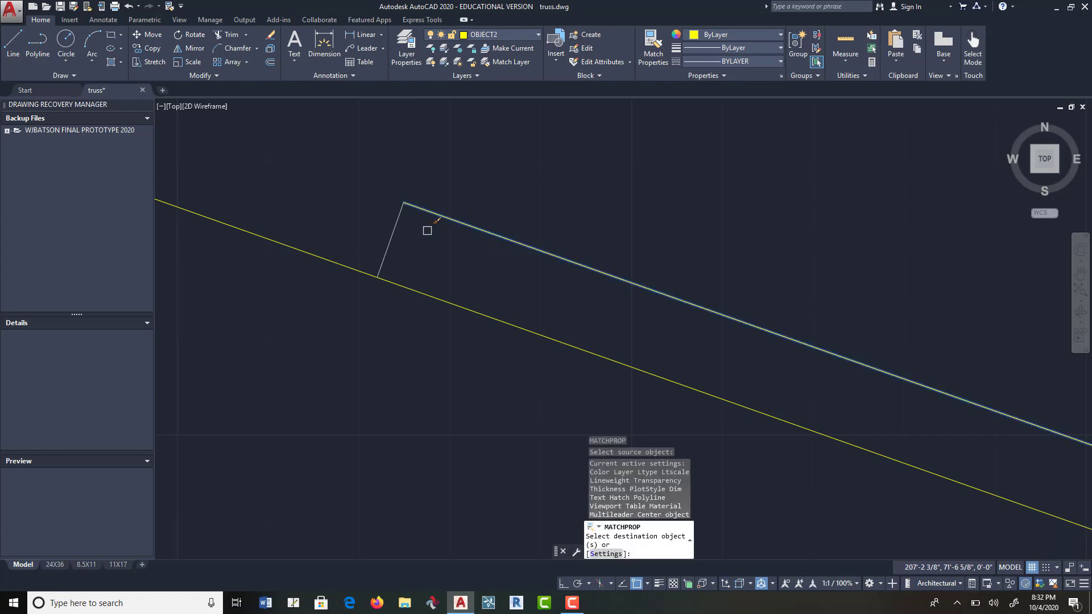
left_click(427, 229)
left_click(370, 241)
key("Return")
scroll(393, 202, "down", 1)
scroll(400, 214, "down", 3)
scroll(659, 248, "down", 3)
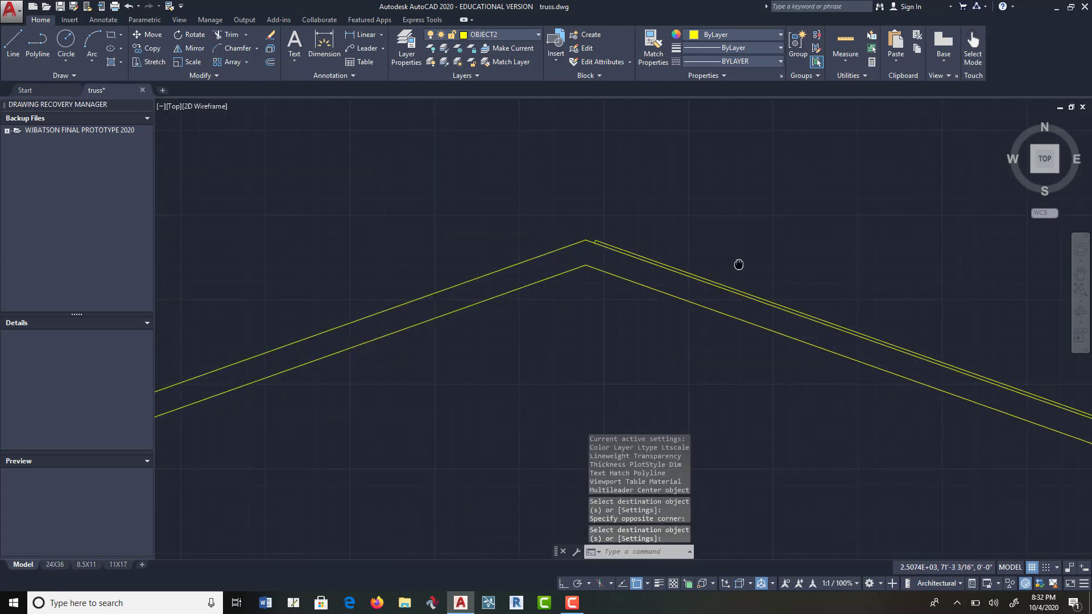
Step: Make HATCH-POCHE the current layer in the layer properties and close the layer manager
middle_click_drag(738, 266, 414, 216)
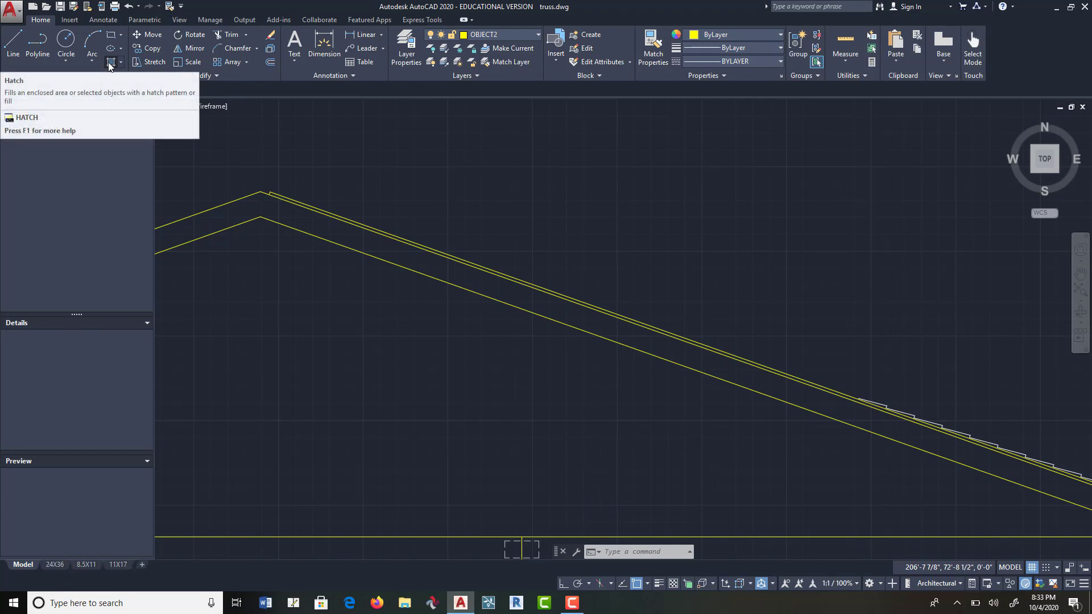
left_click(406, 46)
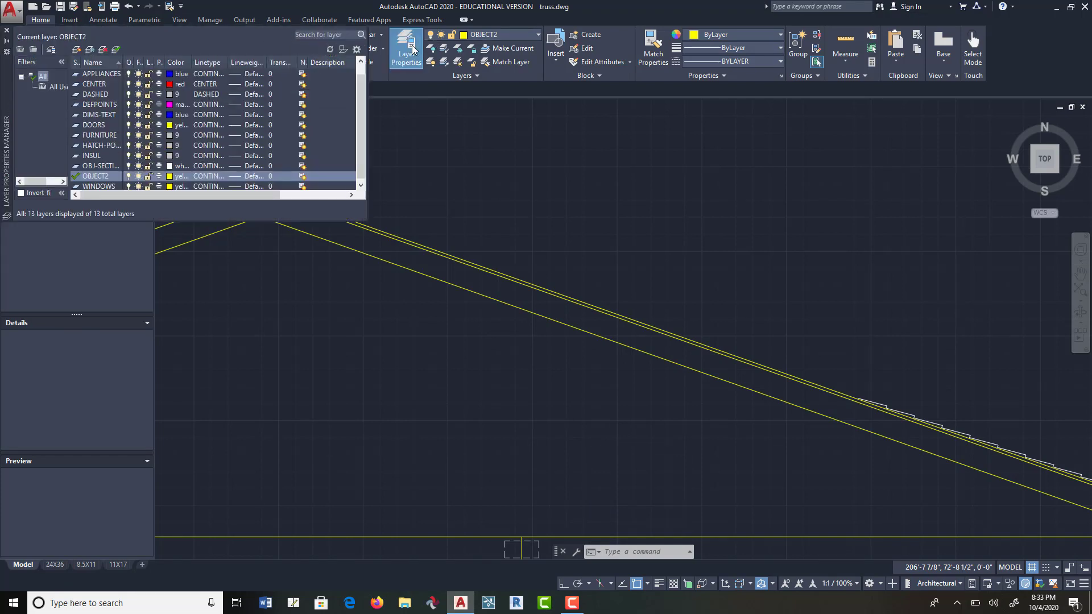
double_click(108, 143)
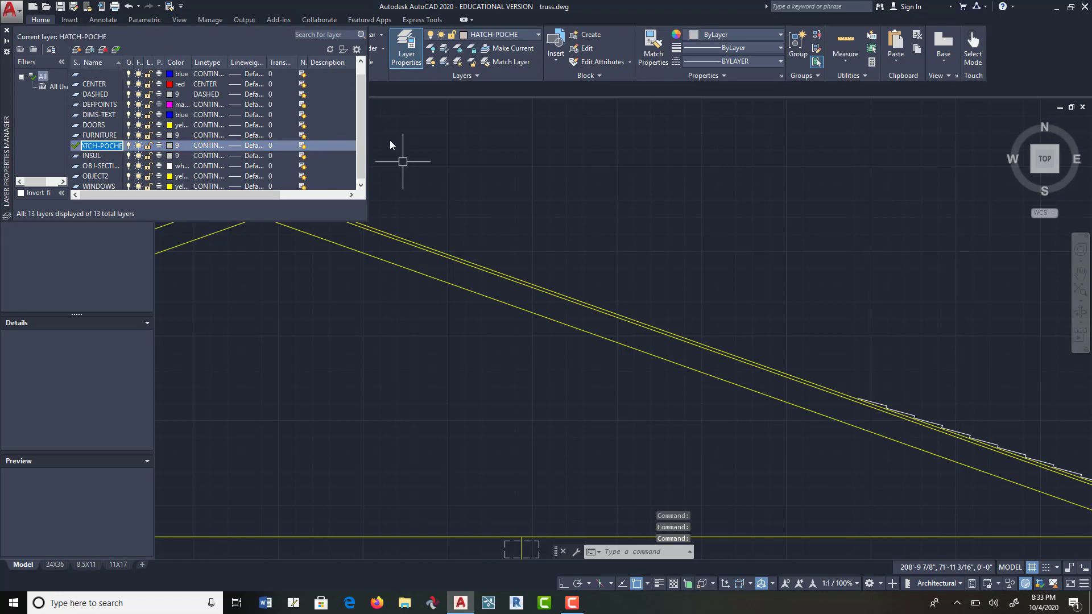
left_click(6, 30)
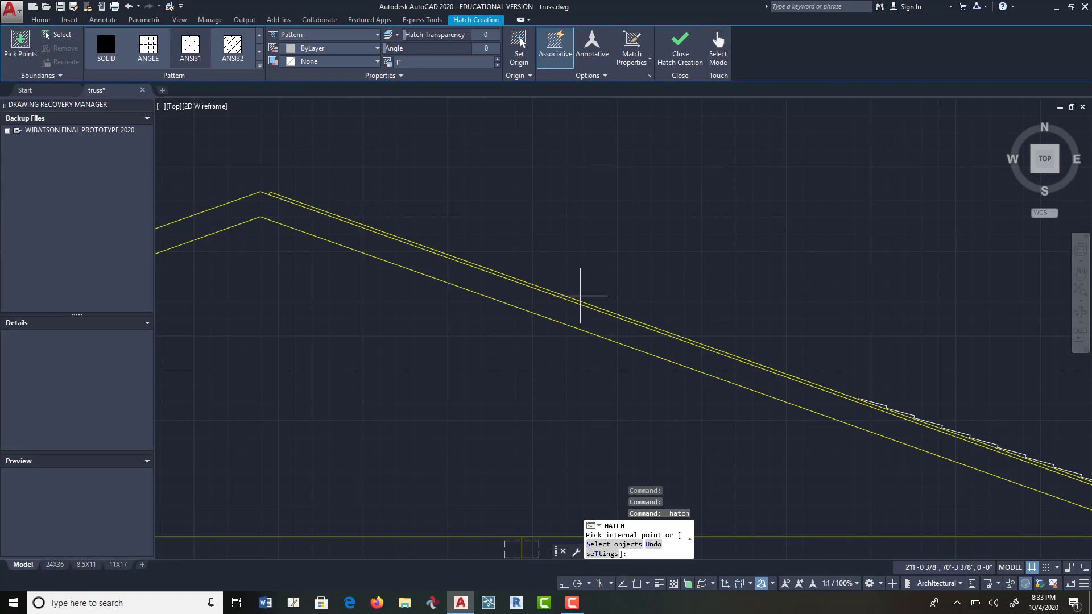
Step: Try to hatch the narrow strip between the right-hand roof sheathing line and the top chord's upper line
scroll(578, 296, "up", 2)
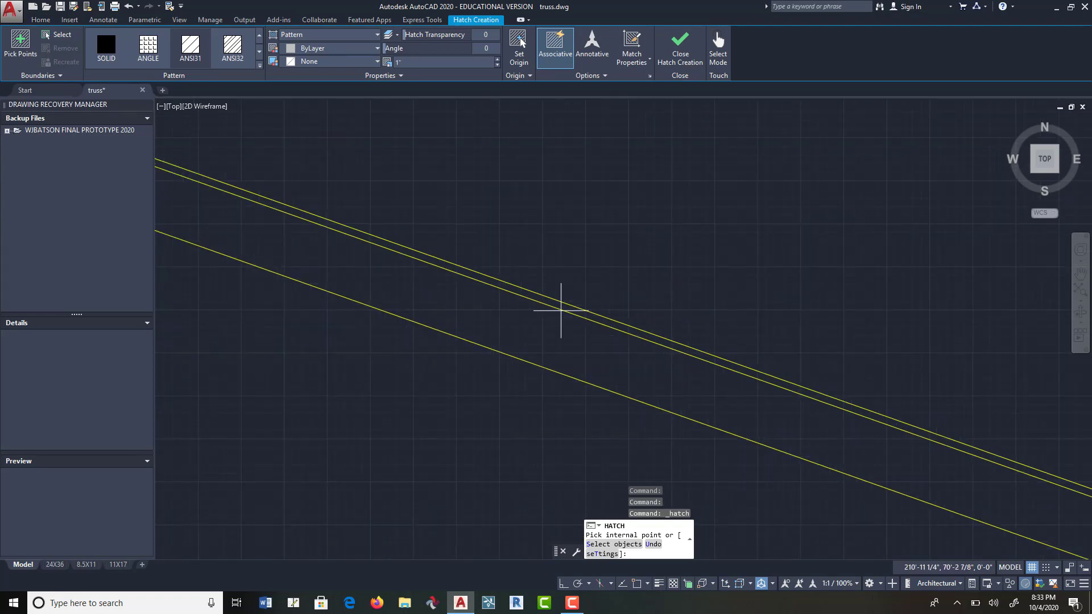
left_click(557, 302)
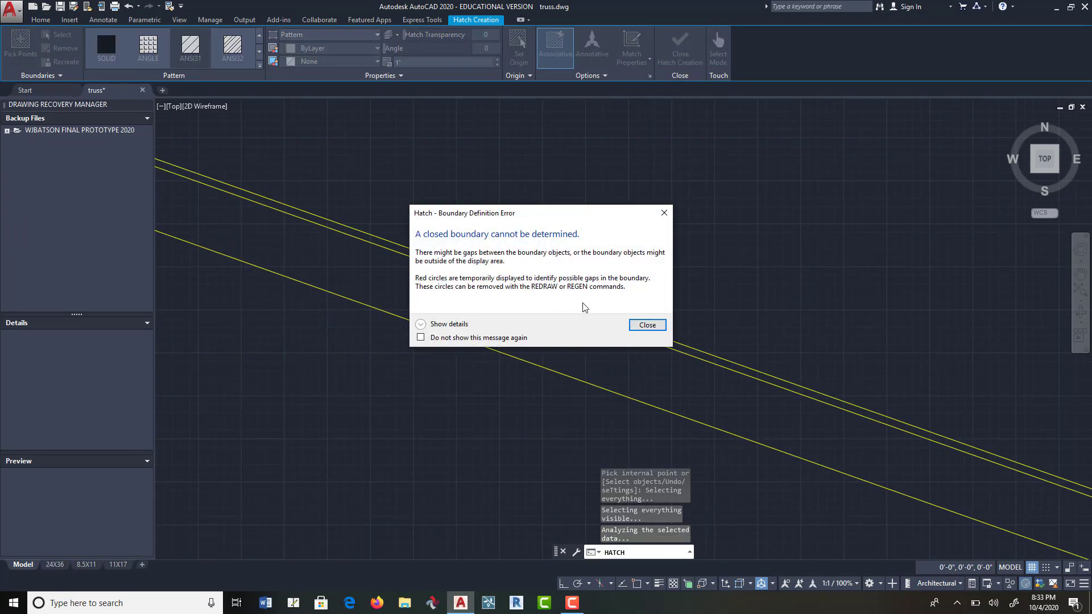
left_click(645, 330)
Step: Examine the right-hand sheathing's boundary from the eave end up to the ridge for gaps, and quit the hatch
scroll(663, 256, "down", 3)
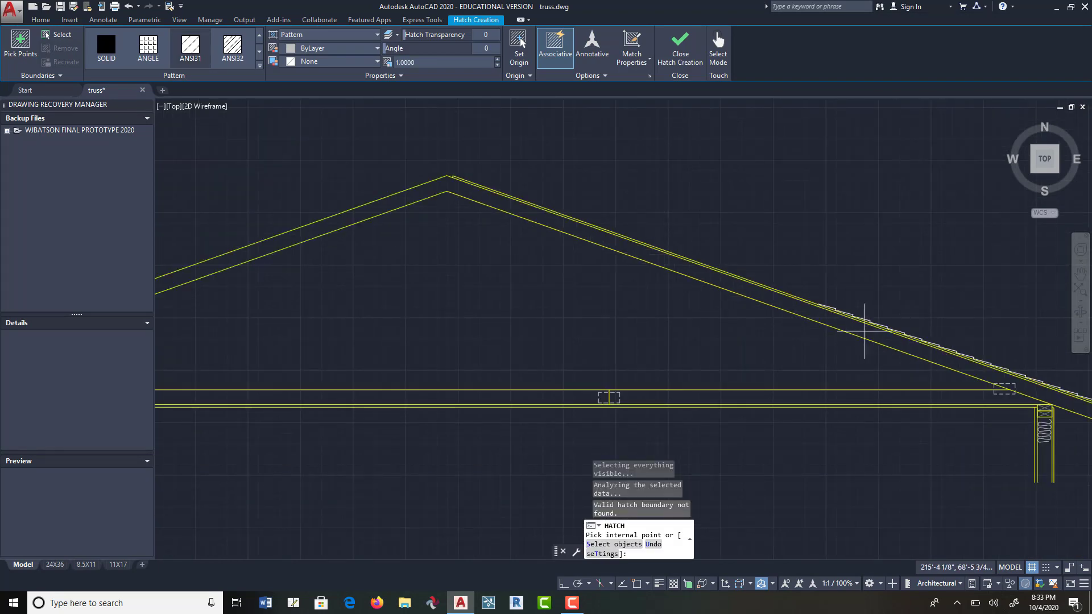
middle_click_drag(798, 309, 489, 268)
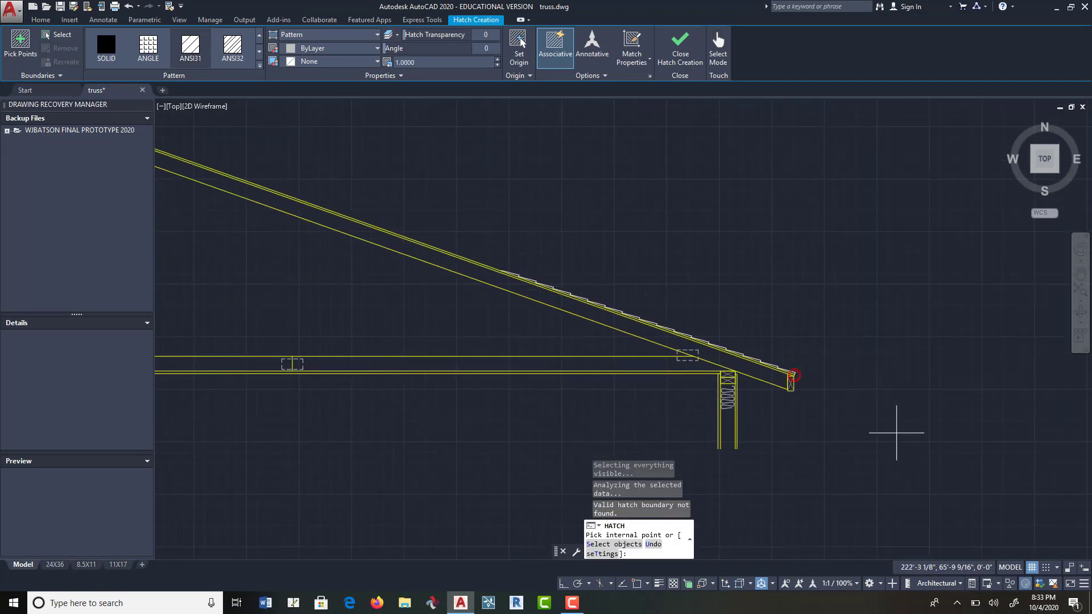
scroll(797, 375, "up", 3)
scroll(796, 360, "up", 2)
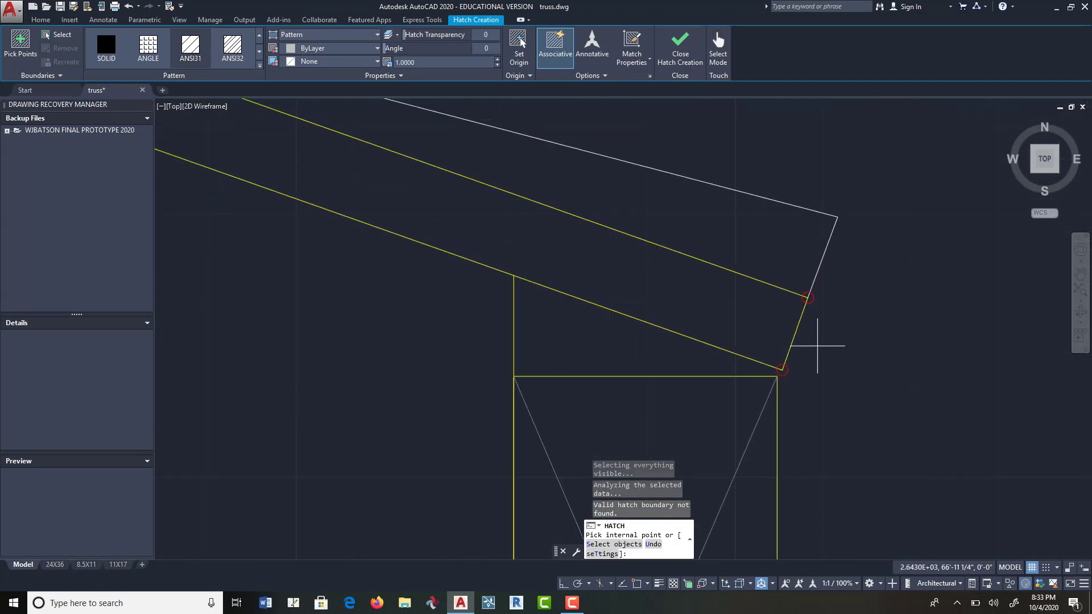
scroll(819, 353, "down", 5)
middle_click_drag(627, 338, 808, 333)
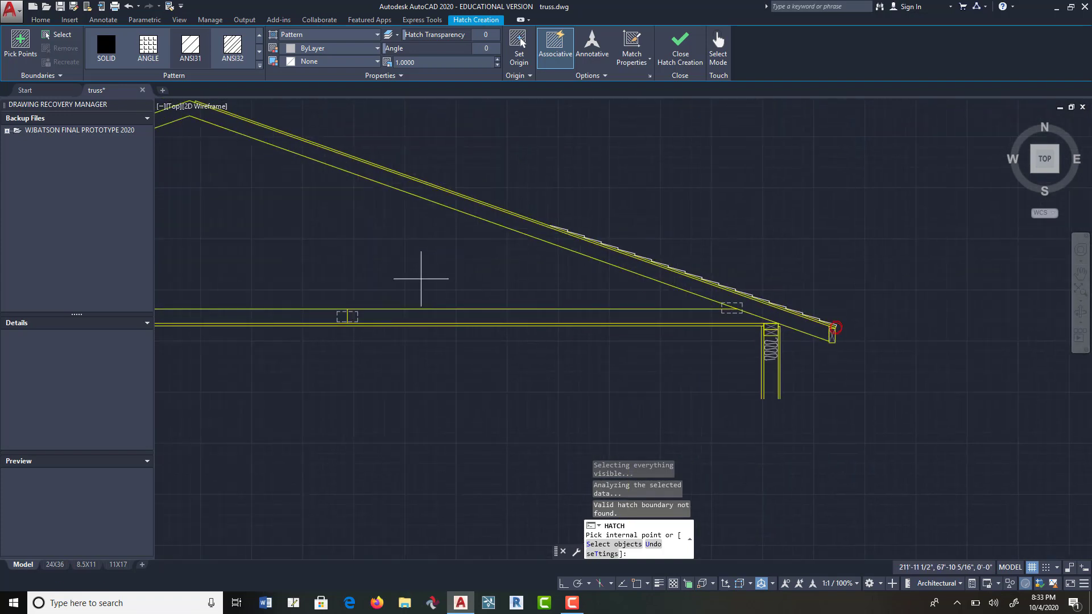
middle_click_drag(336, 195, 456, 269)
left_click(41, 20)
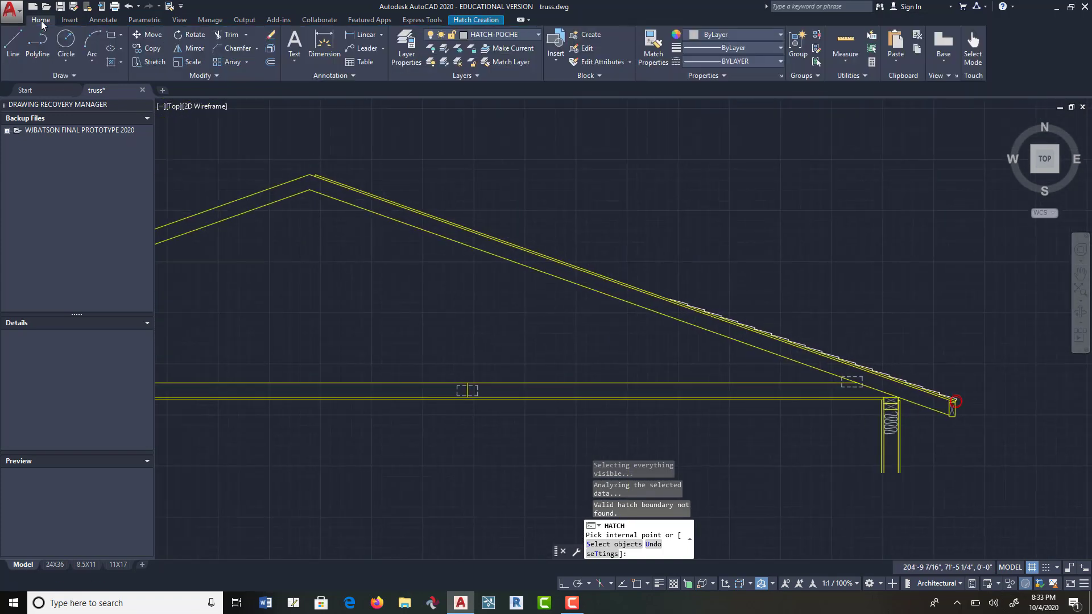
key("Escape")
left_click(463, 135)
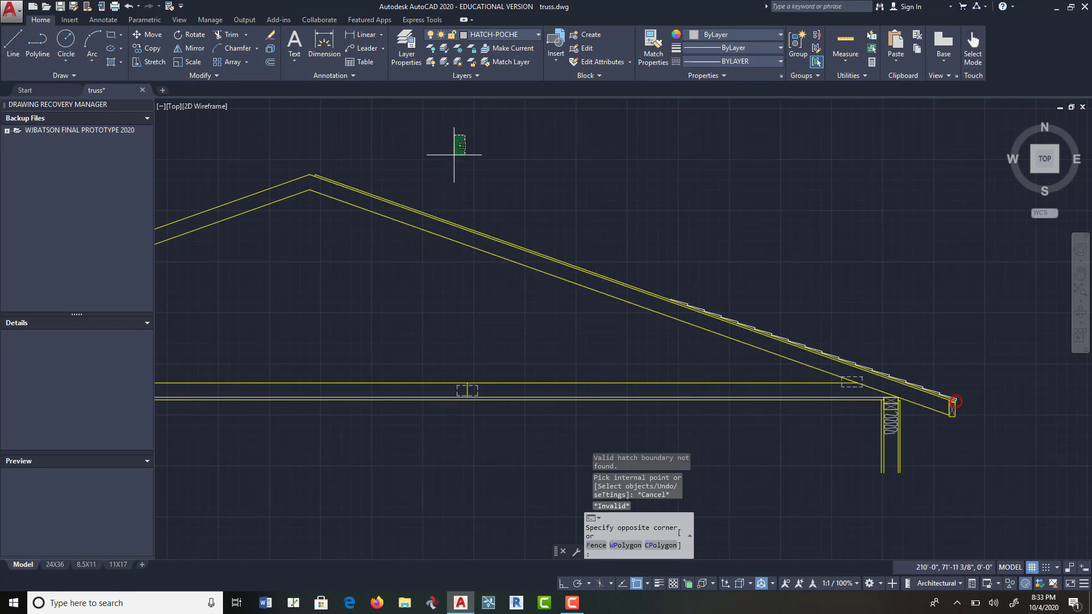
left_click(453, 154)
left_click(481, 147)
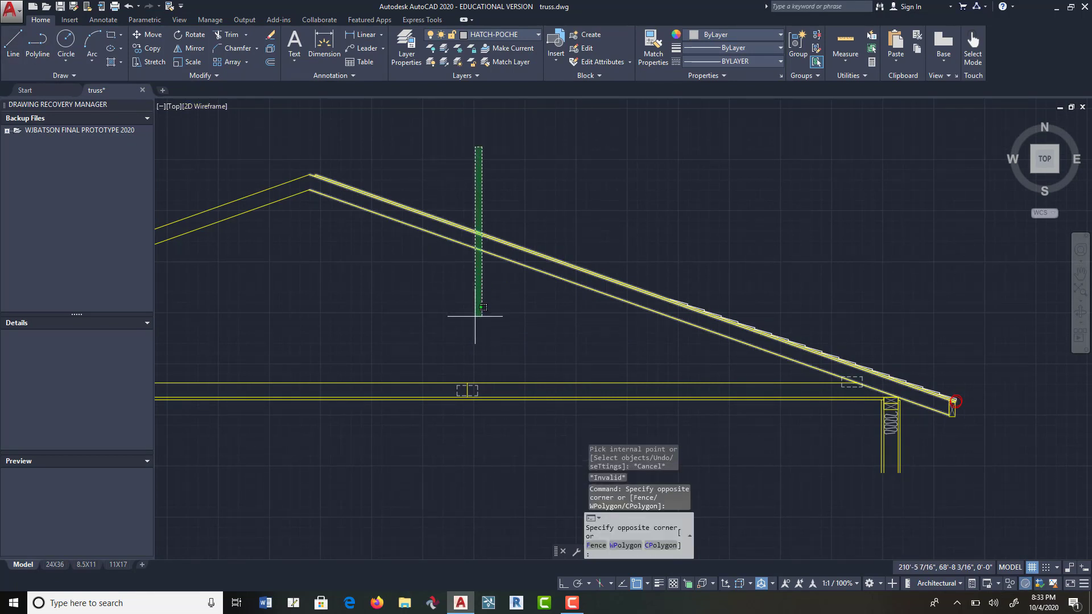
left_click(441, 161)
Step: Draw a two-segment line across the right-hand roof slope, crossing the sheathing steeply near the ridge and almost horizontally at the upper shingles
left_click(14, 44)
left_click(442, 153)
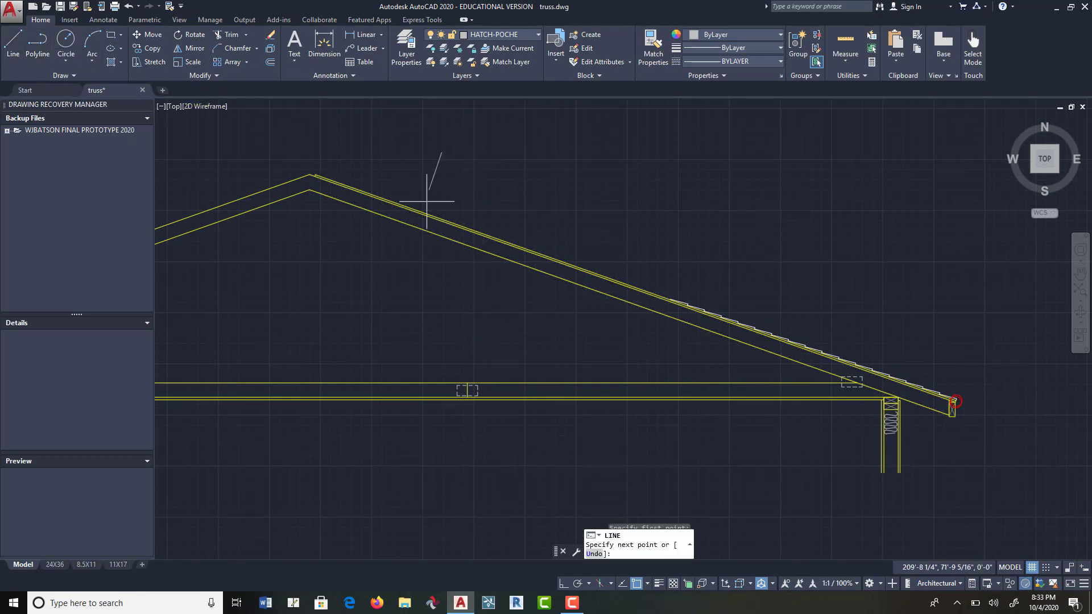
left_click(430, 312)
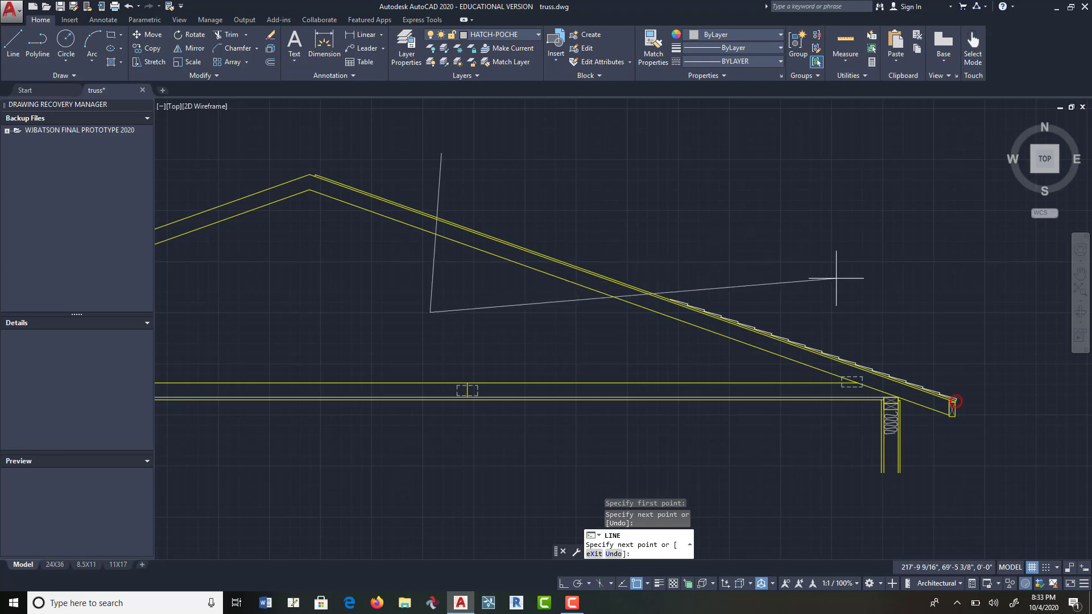
left_click(858, 297)
key("Return")
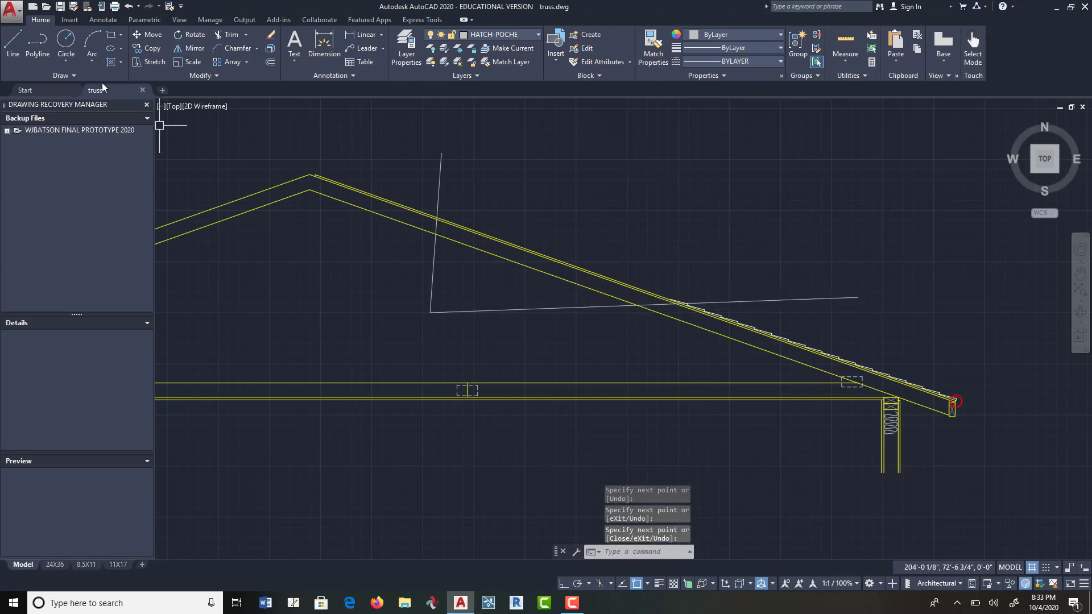
Step: Hatch the portion of the right-hand sheathing strip enclosed between the two crossing line segments
left_click(111, 62)
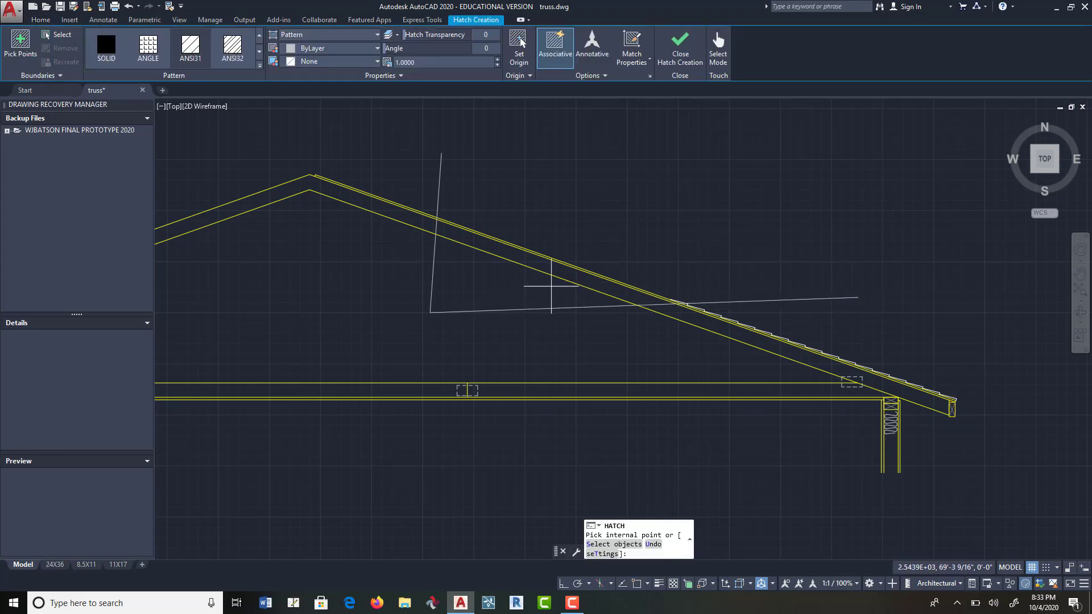
scroll(551, 254, "up", 5)
scroll(552, 273, "down", 2)
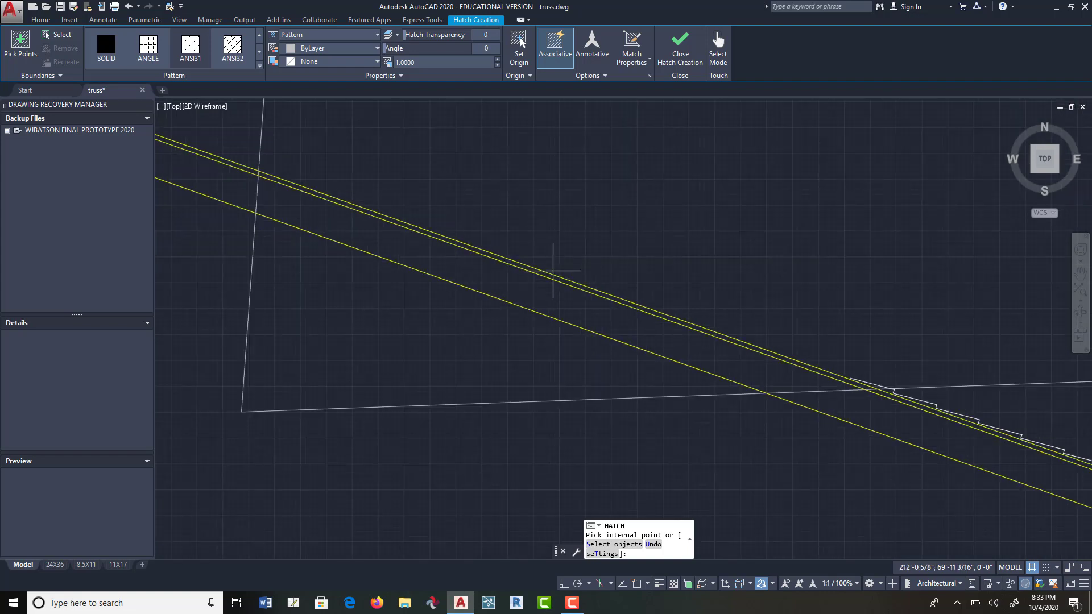
left_click(553, 273)
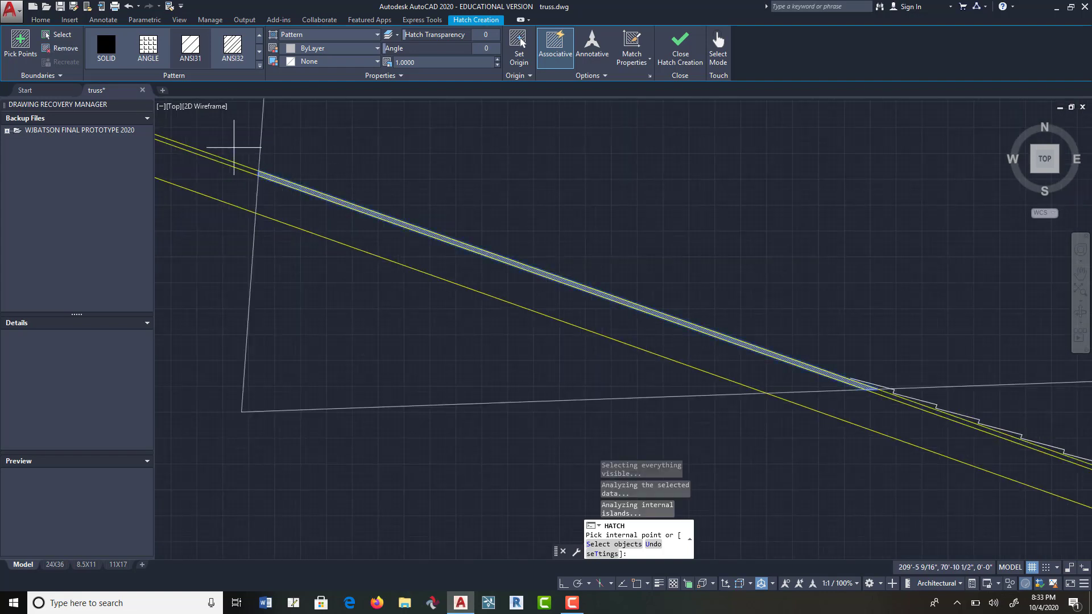
Step: Add the upper and lower sections of the roof sheathing, from the ridge to the eave, to the hatch area
middle_click_drag(233, 148, 677, 324)
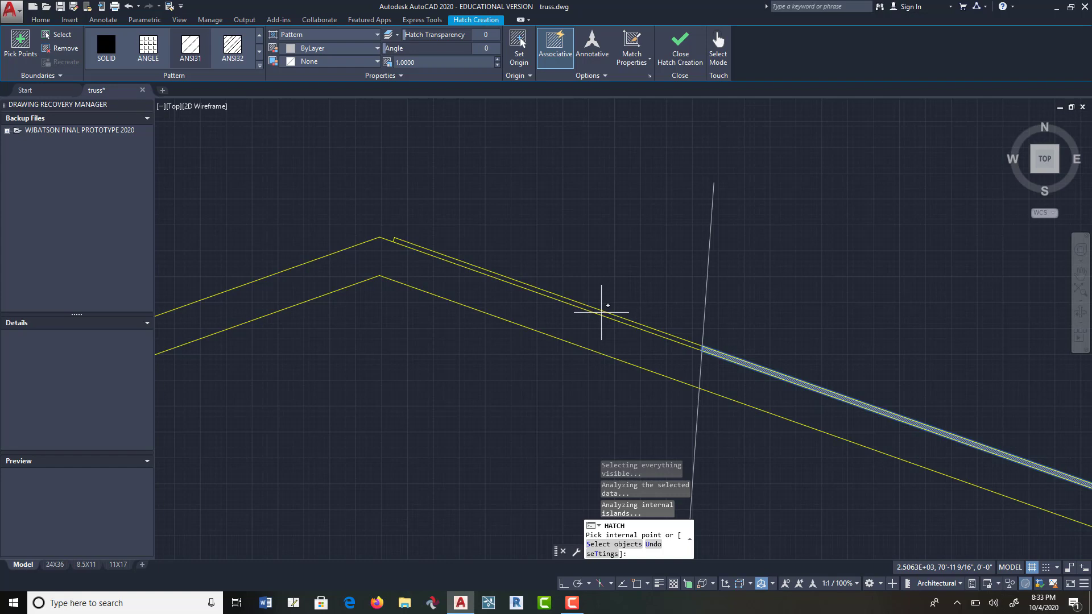
left_click(601, 312)
scroll(752, 355, "down", 2)
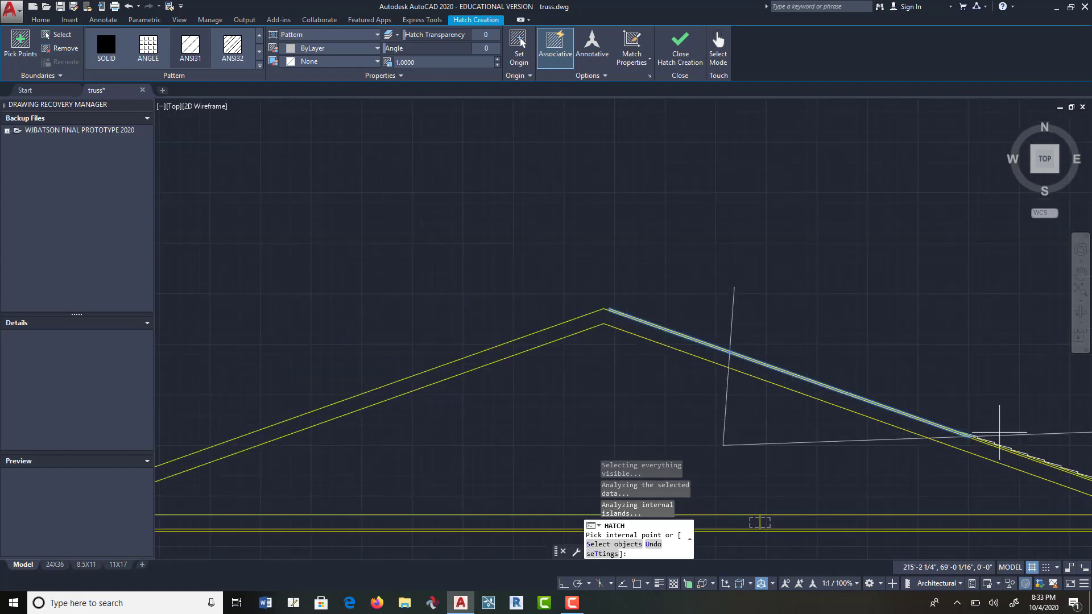
middle_click_drag(999, 434, 265, 261)
scroll(390, 333, "up", 4)
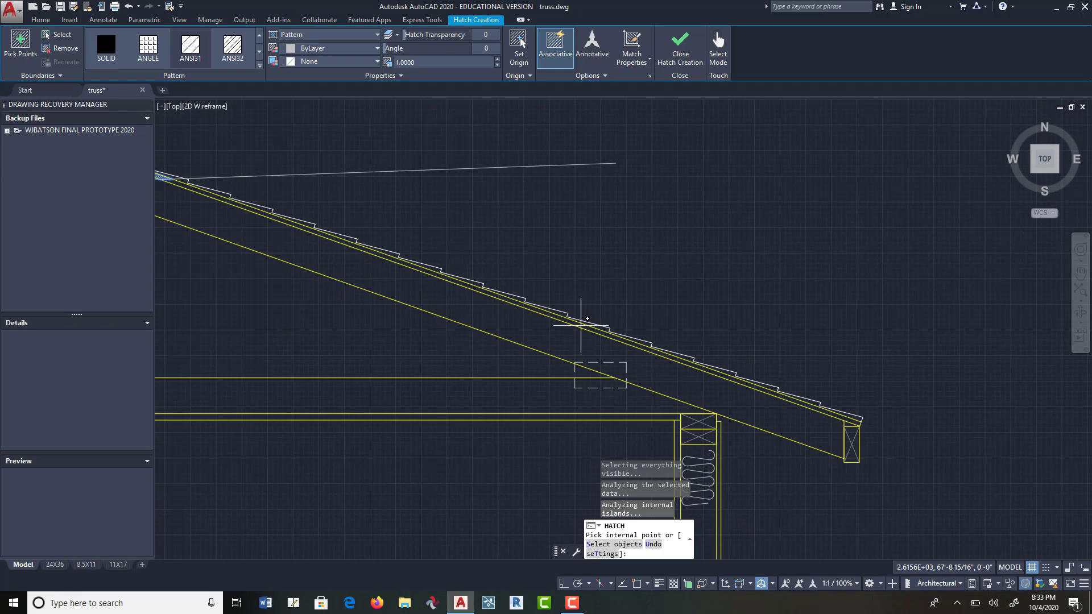
left_click(581, 326)
scroll(646, 261, "down", 2)
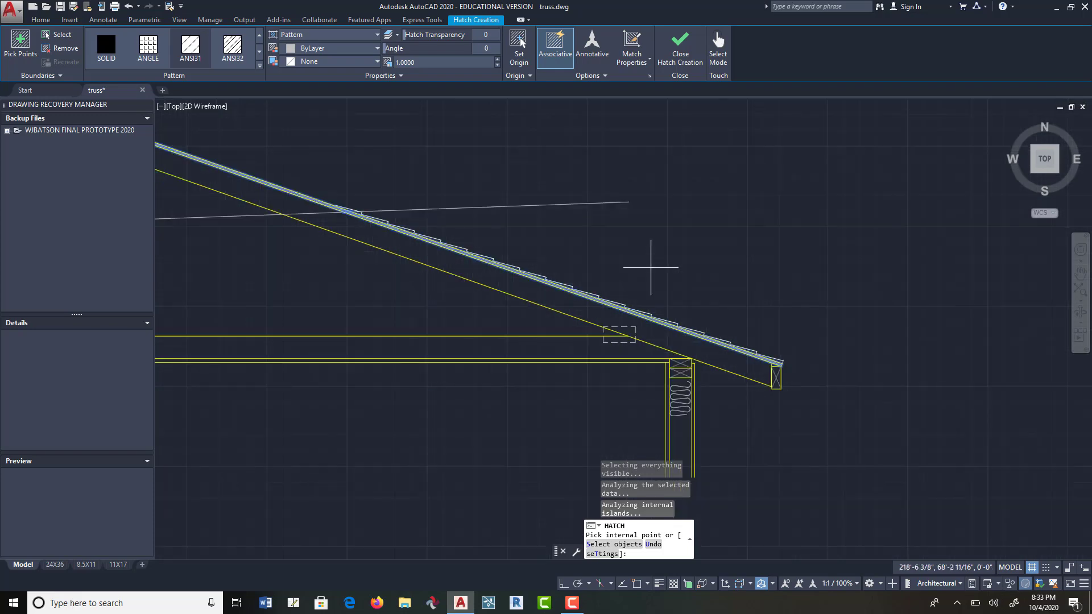
middle_click_drag(639, 263, 908, 341)
middle_click_drag(763, 309, 745, 279)
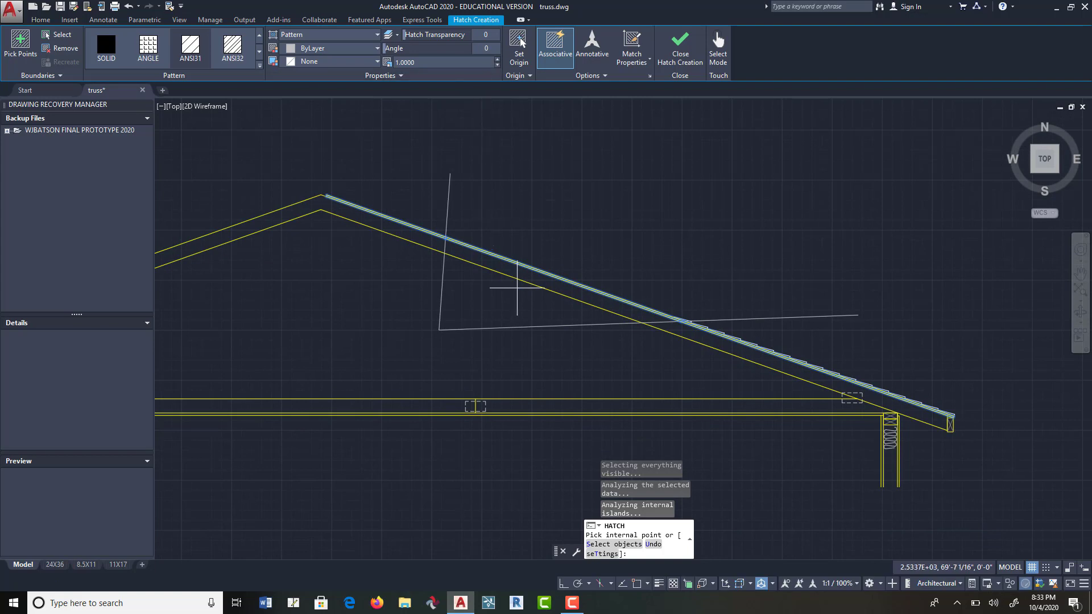
Step: Set the sheathing hatch to the ANSI32 pattern with a scale of 8.3
scroll(570, 261, "up", 3)
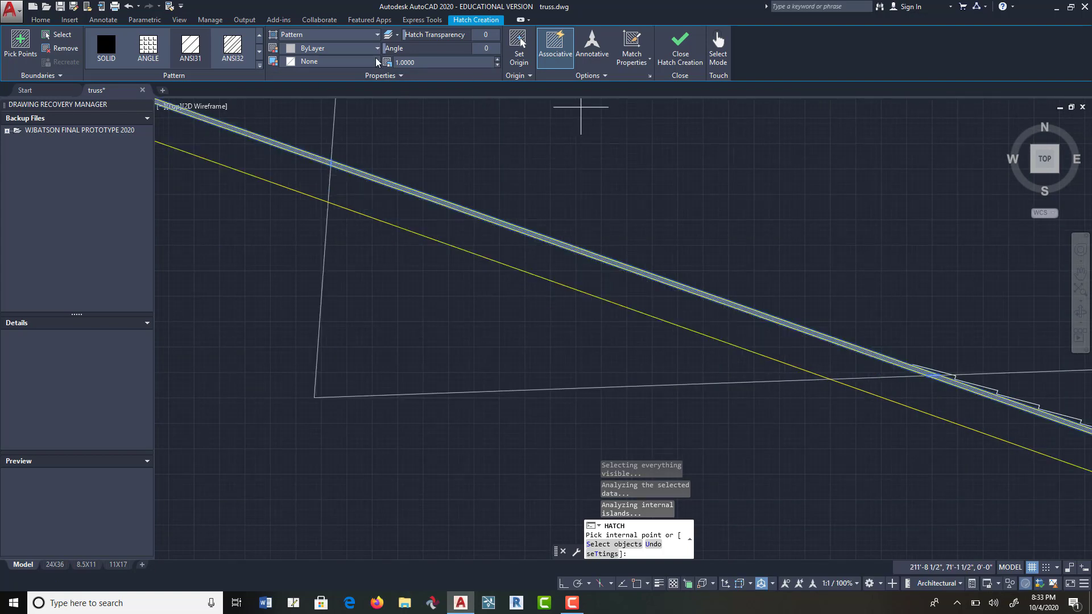
left_click(497, 59)
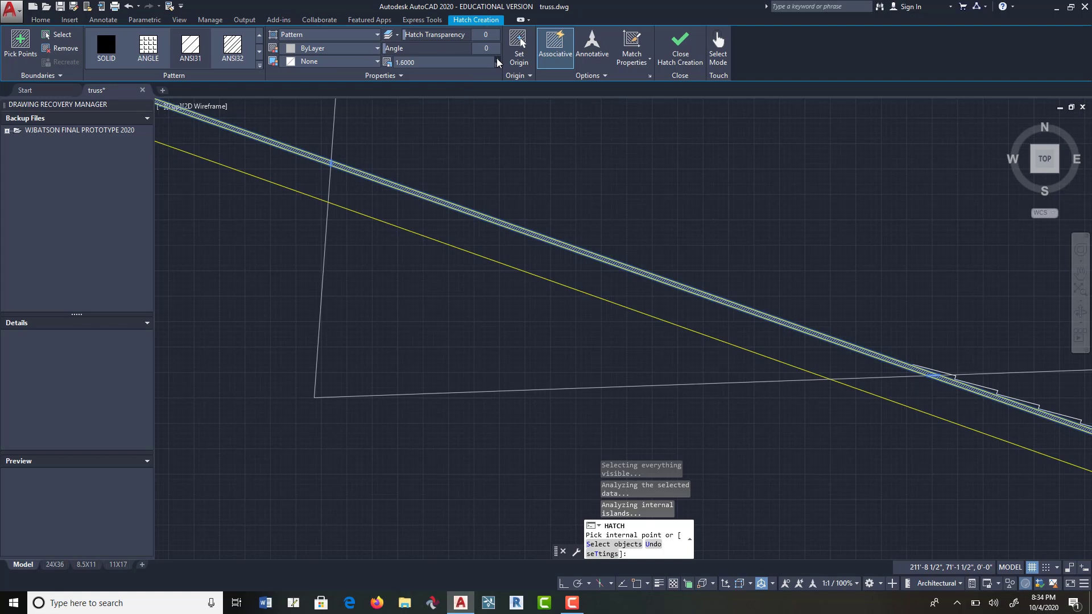
left_click(497, 60)
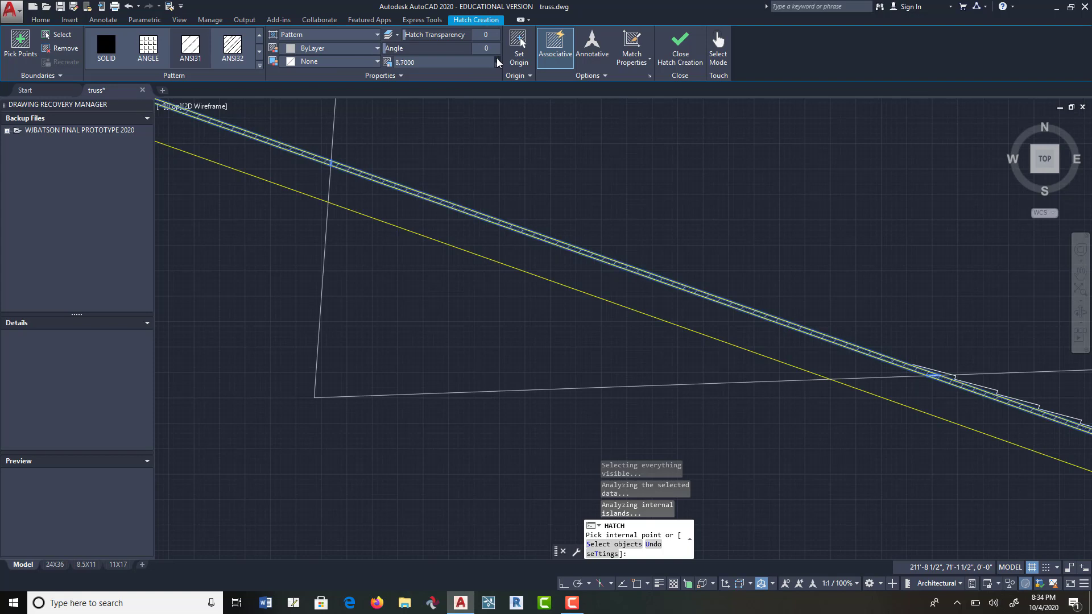
left_click(497, 59)
left_click(233, 52)
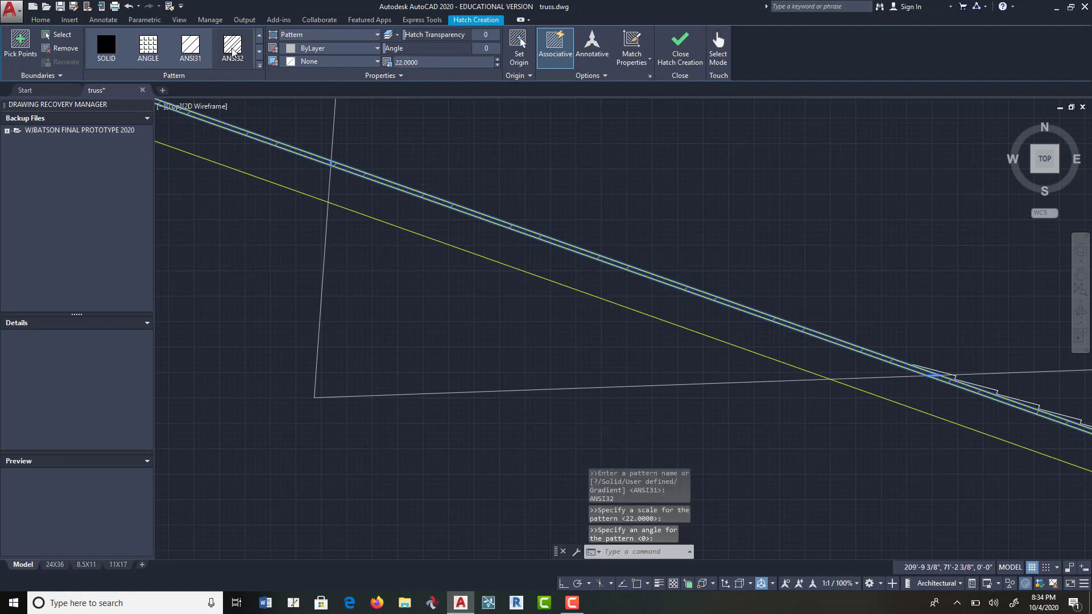
left_click(497, 66)
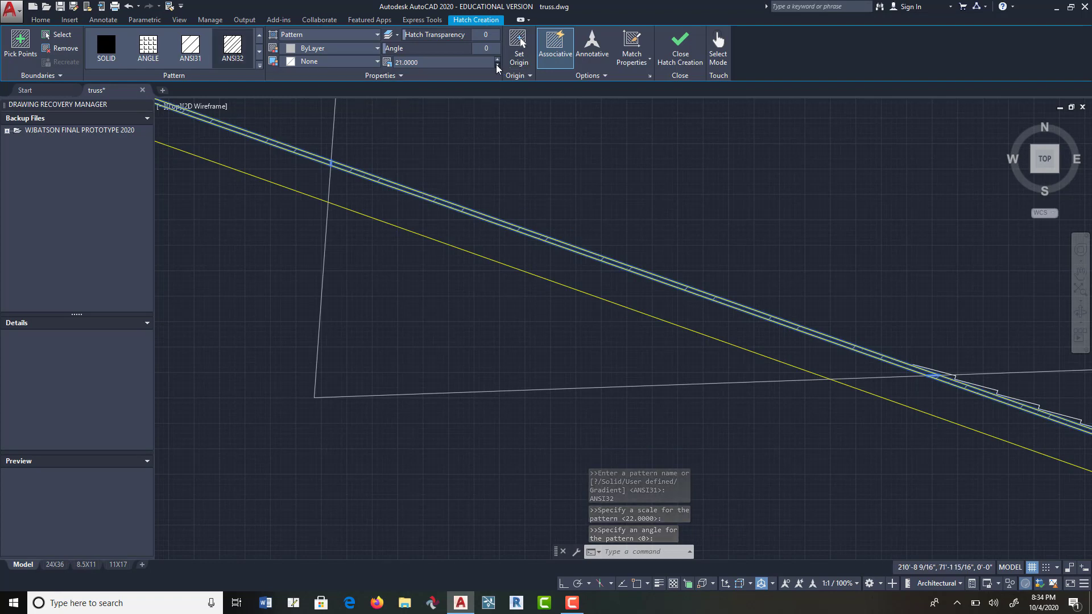
left_click(497, 65)
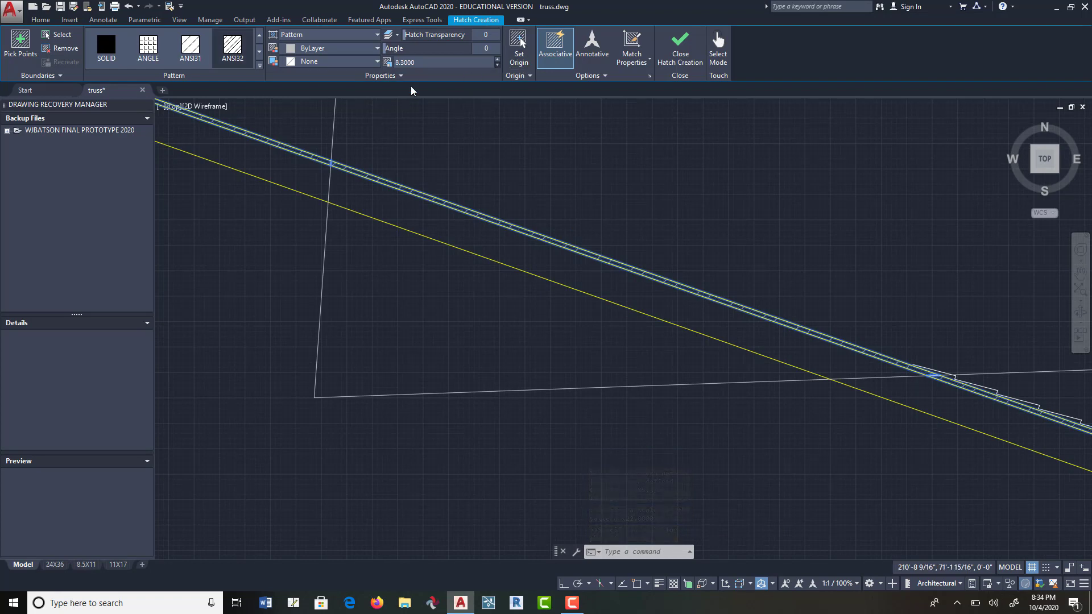
Step: Switch the sheathing hatch pattern to ANSI38
left_click(261, 53)
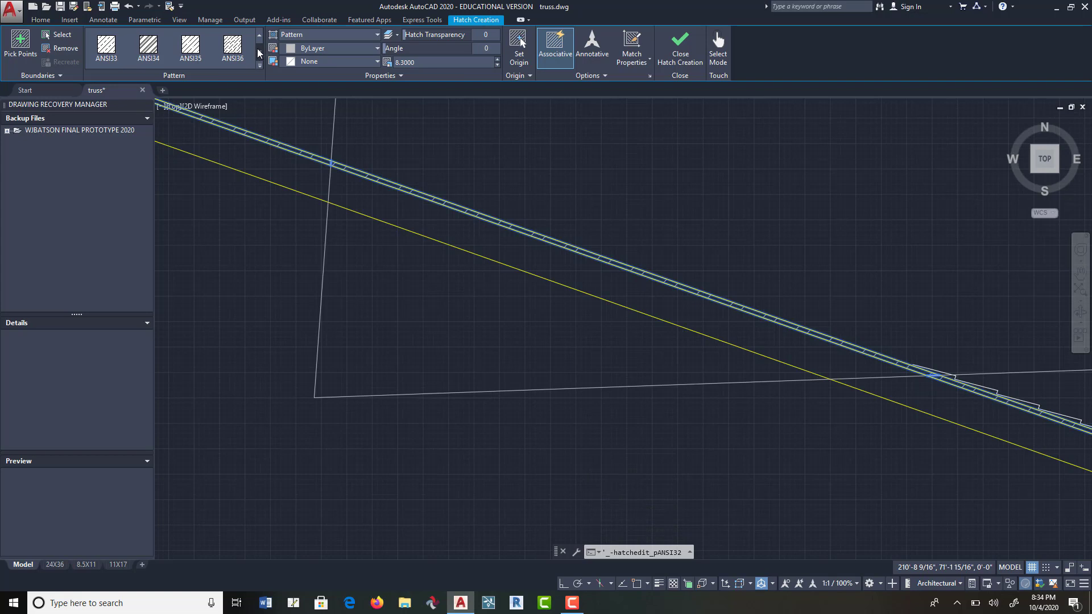
left_click(259, 53)
left_click(149, 45)
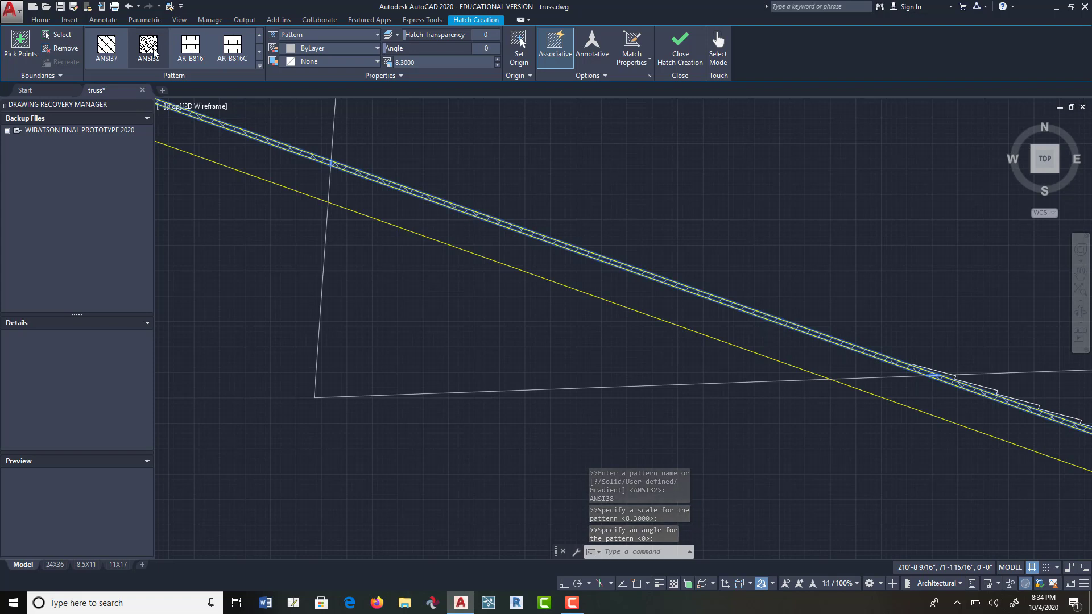
Step: Set the sheathing hatch scale to 7.8 and finish the hatch
left_click(496, 66)
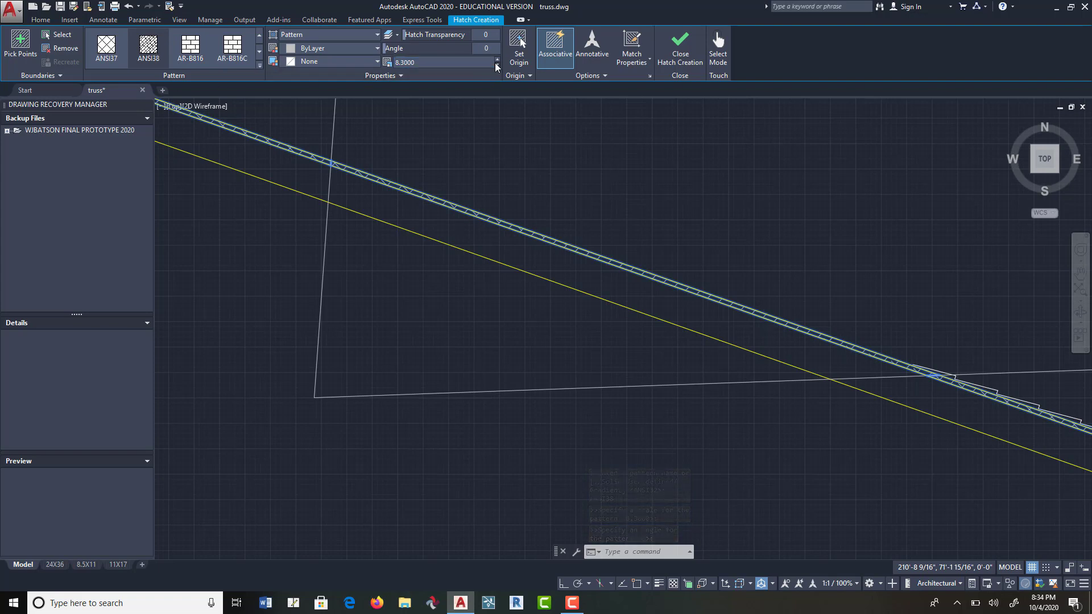
left_click(496, 66)
left_click(496, 66)
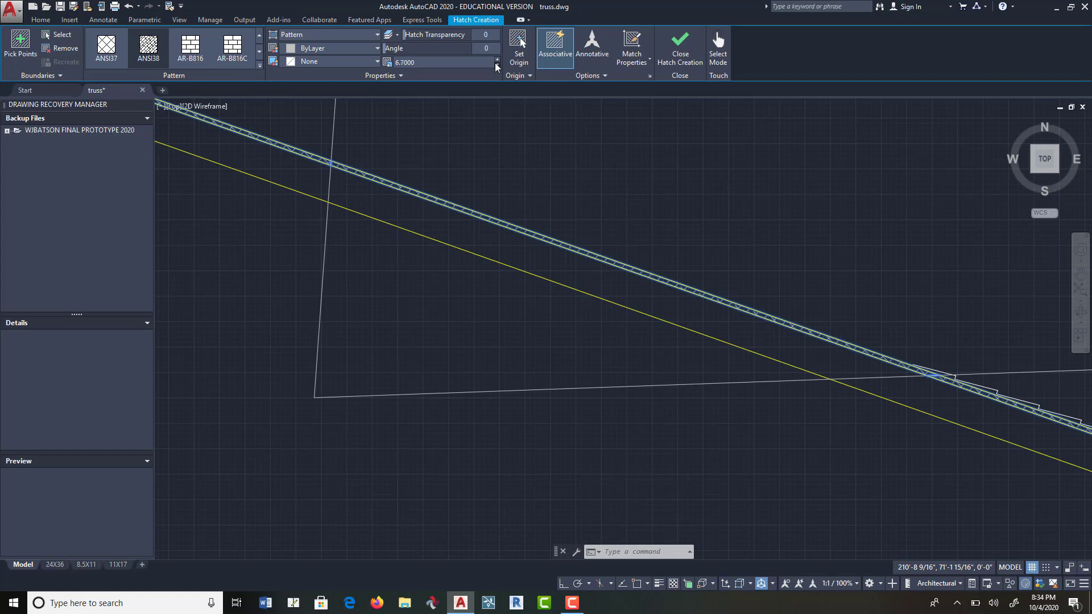
left_click(497, 58)
left_click(498, 60)
left_click(498, 59)
left_click(497, 59)
left_click(498, 60)
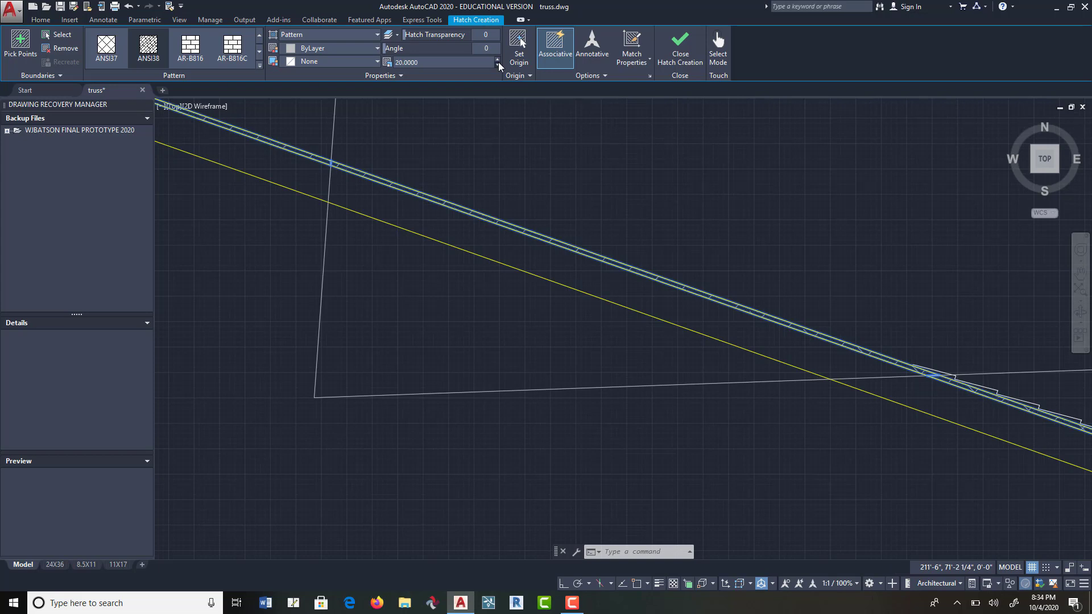
left_click(498, 66)
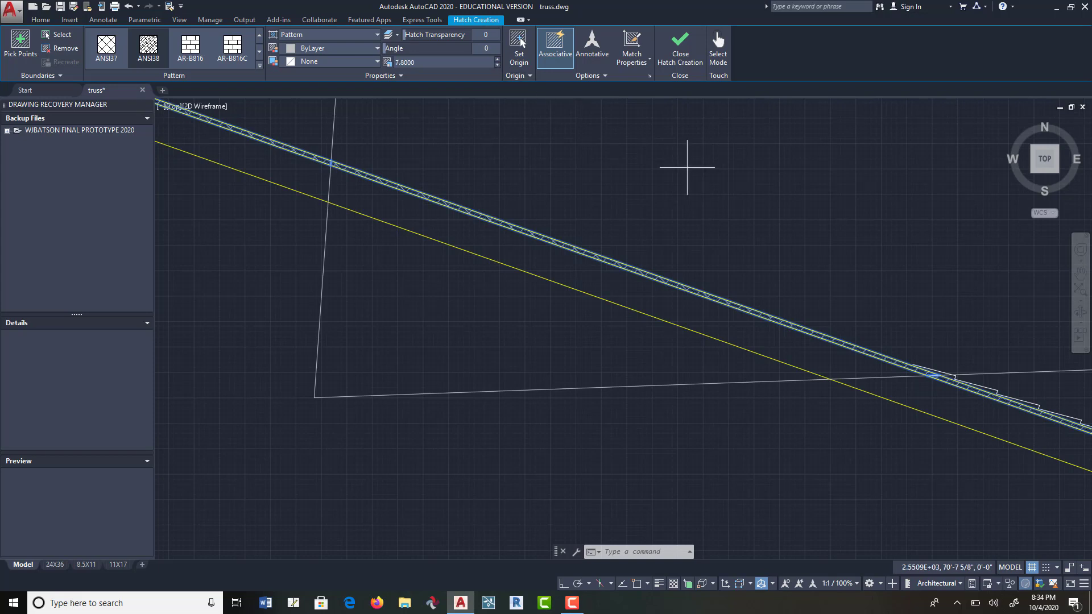
key("Return")
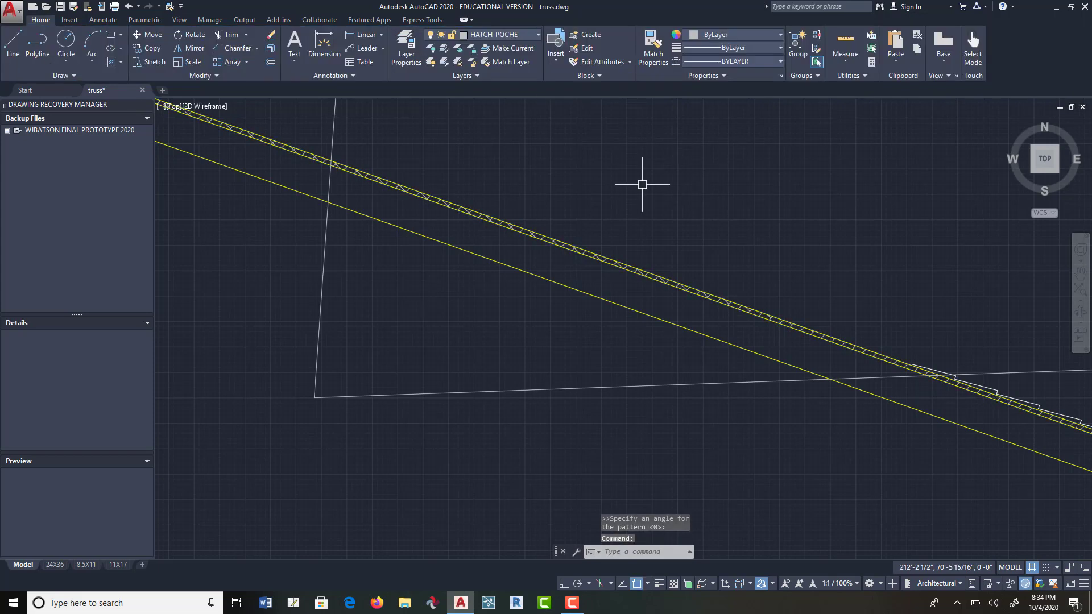
Step: Erase the two temporary white boundary lines that cross the roof slope
left_click(269, 35)
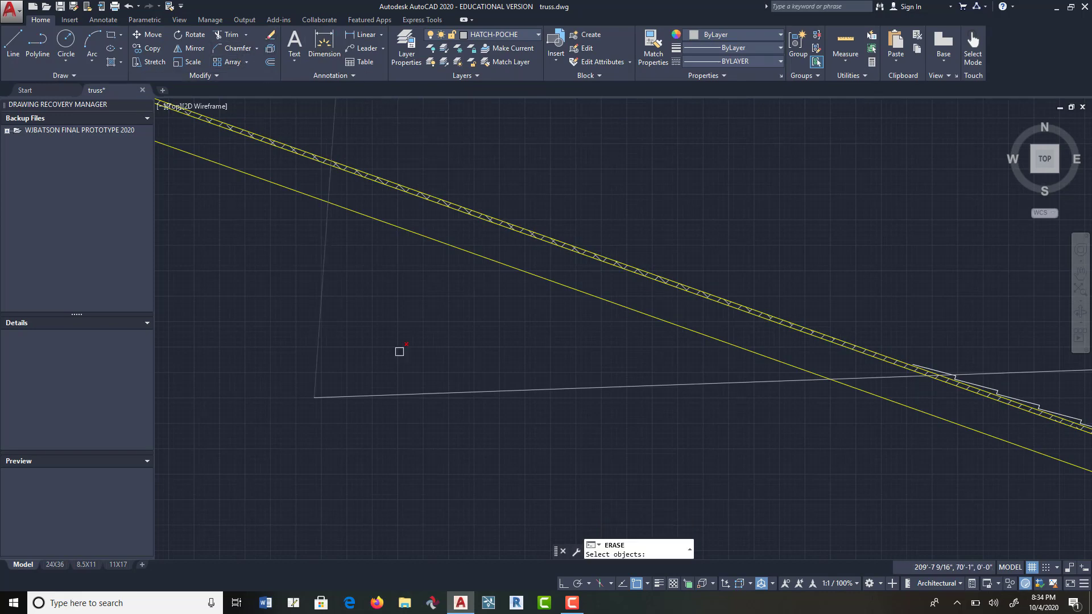
left_click(409, 380)
left_click(317, 410)
key("Return")
Step: Examine the hatched sheathing near the eave and the top plates, insulation and wall lines below it
scroll(577, 299, "down", 3)
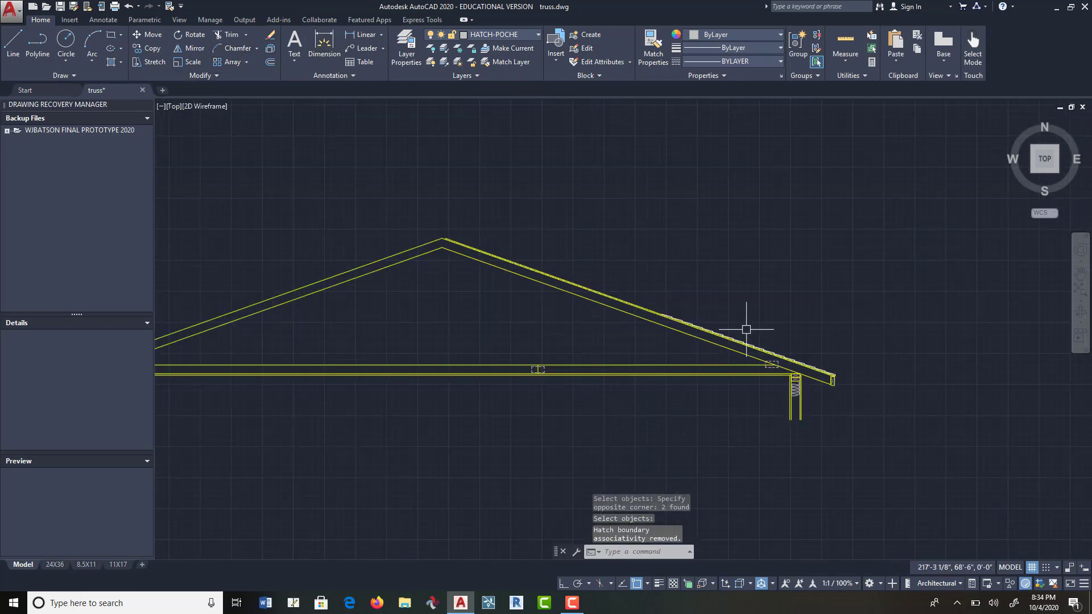
scroll(756, 323, "up", 4)
middle_click_drag(814, 521, 728, 292)
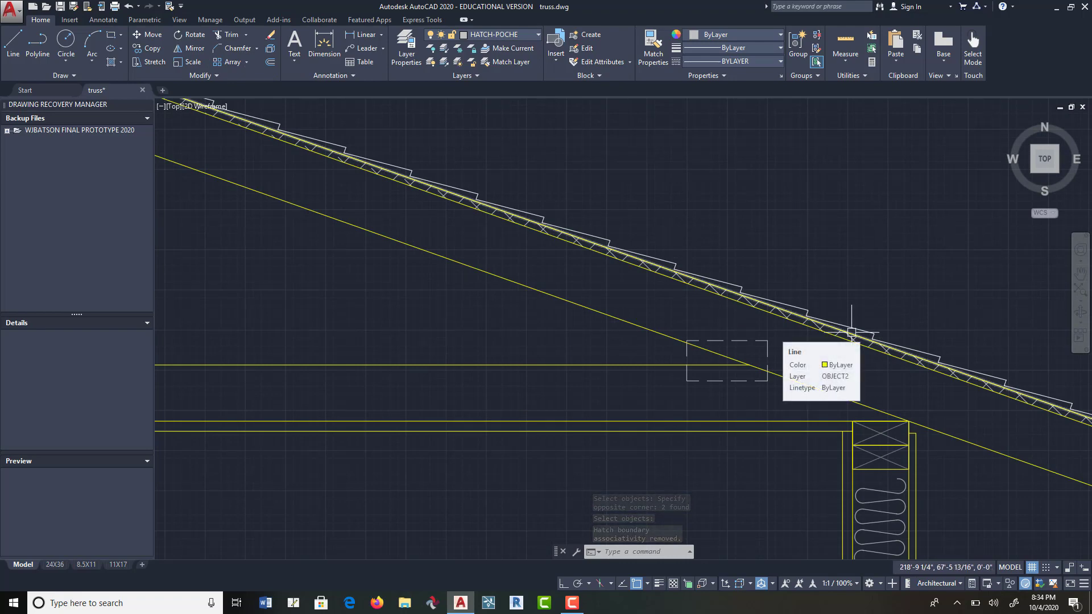
scroll(848, 370, "down", 4)
middle_click_drag(848, 371, 790, 357)
scroll(800, 362, "up", 3)
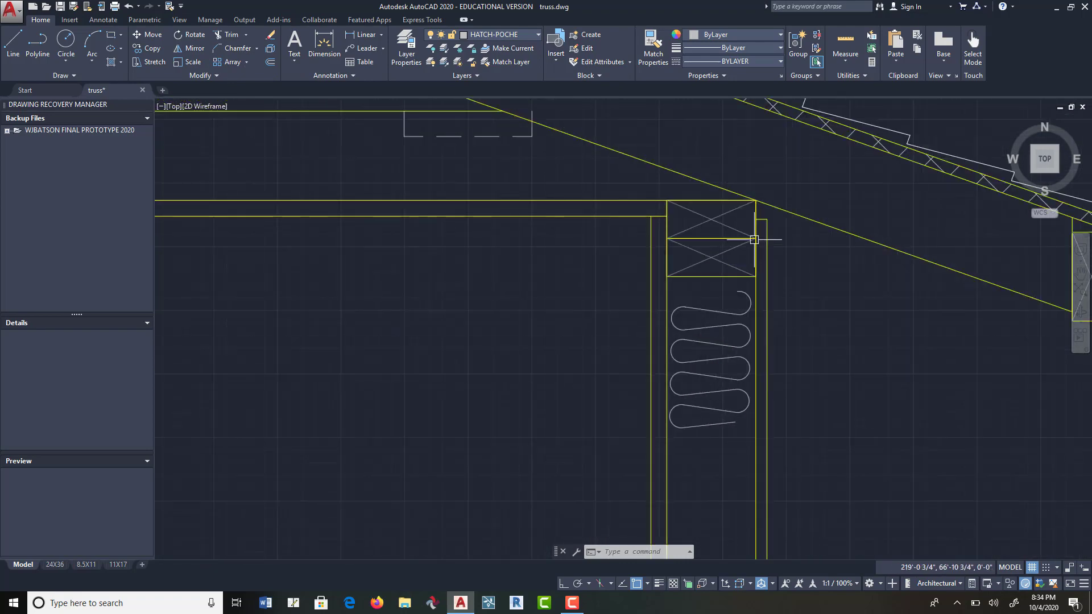
scroll(761, 409, "down", 3)
middle_click_drag(780, 472, 749, 349)
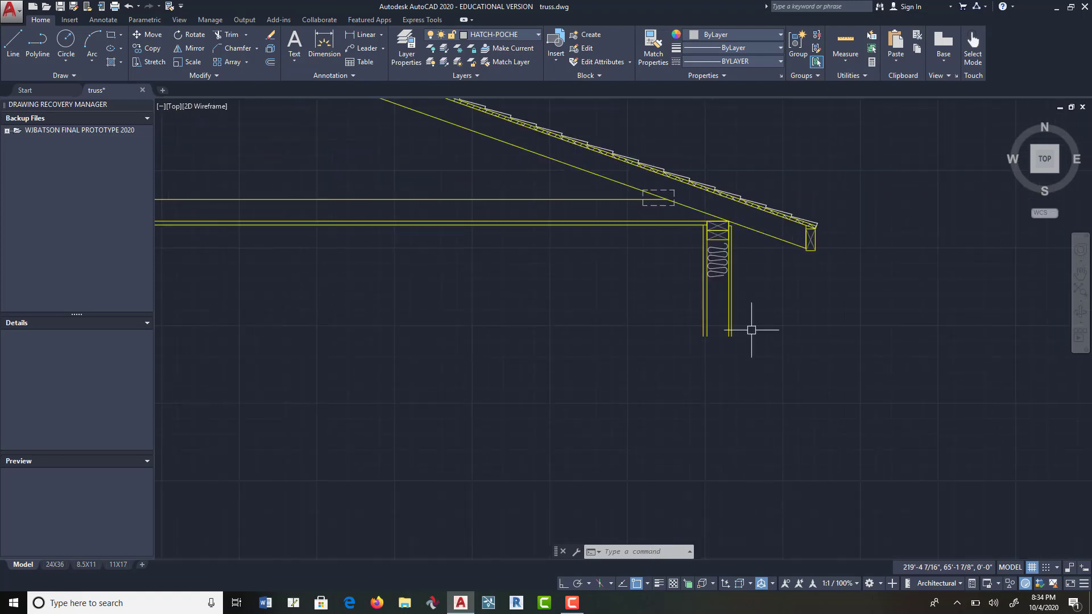
scroll(731, 250, "up", 6)
mouse_move(717, 279)
middle_mouse_down()
mouse_move(702, 475)
mouse_move(688, 514)
middle_mouse_up()
scroll(835, 187, "down", 6)
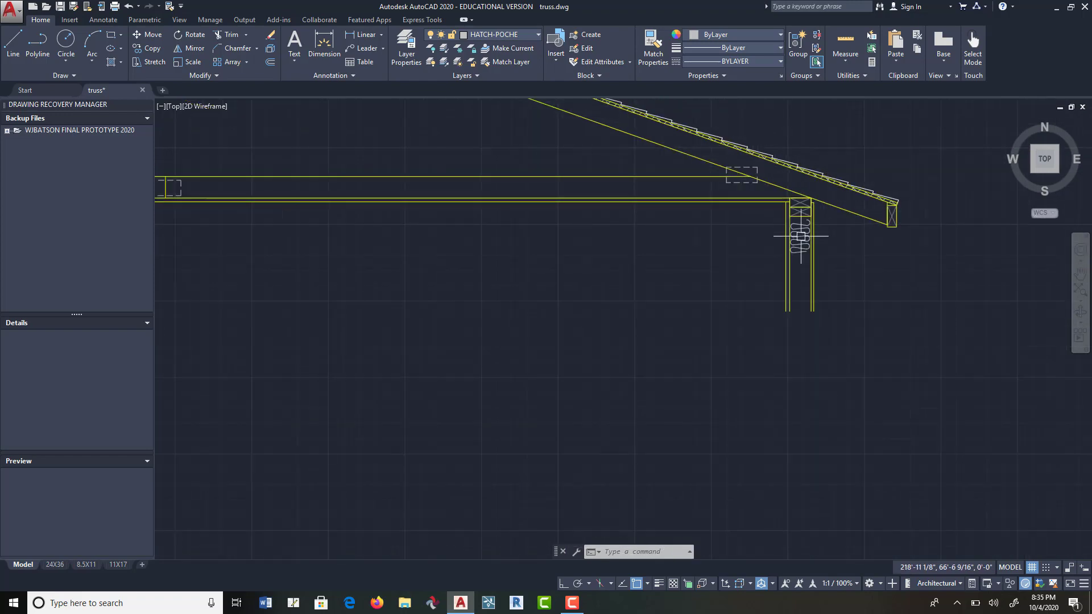
middle_click_drag(799, 228, 835, 339)
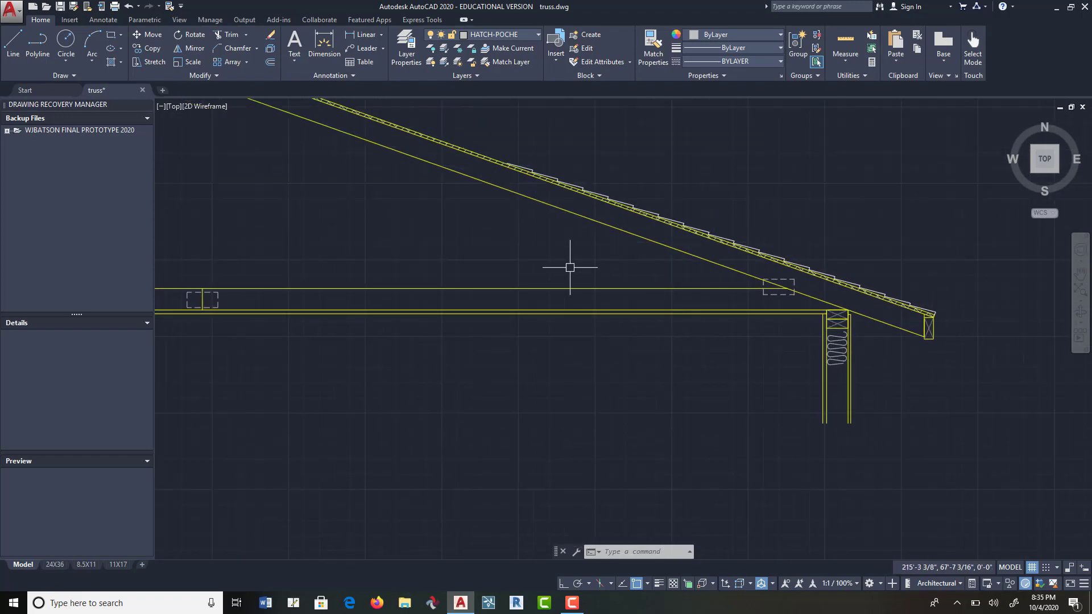
Step: Copy the run of roof shingles up the slope so the copy continues from the top end of the existing run
scroll(531, 159, "up", 4)
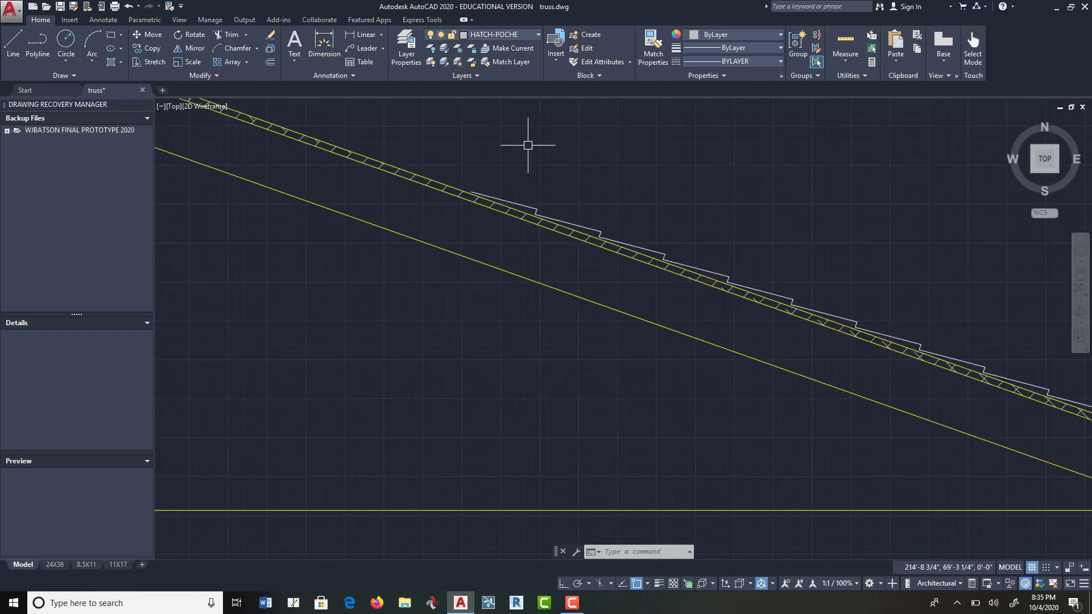
left_click(149, 48)
scroll(535, 235, "down", 3)
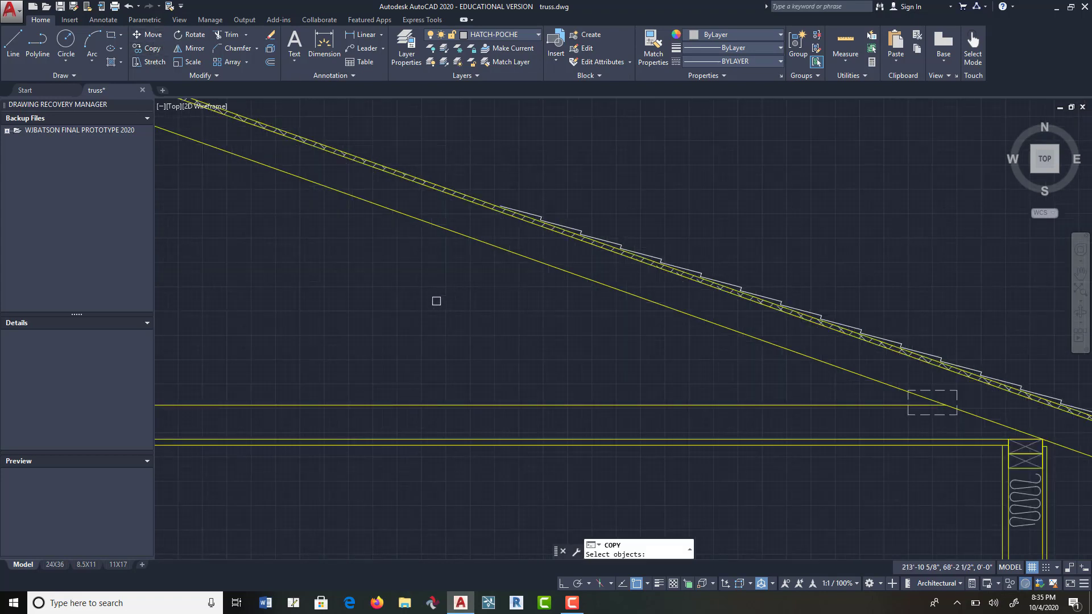
left_click(407, 310)
left_click(884, 164)
middle_click_drag(853, 359, 659, 318)
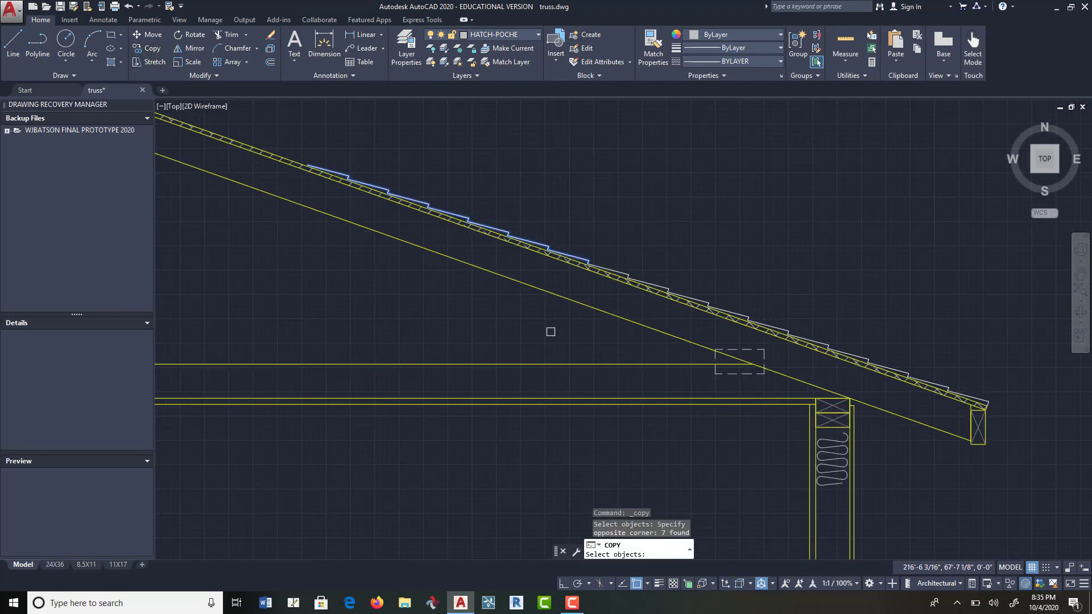
left_click(551, 331)
left_click(771, 202)
scroll(765, 305, "up", 4)
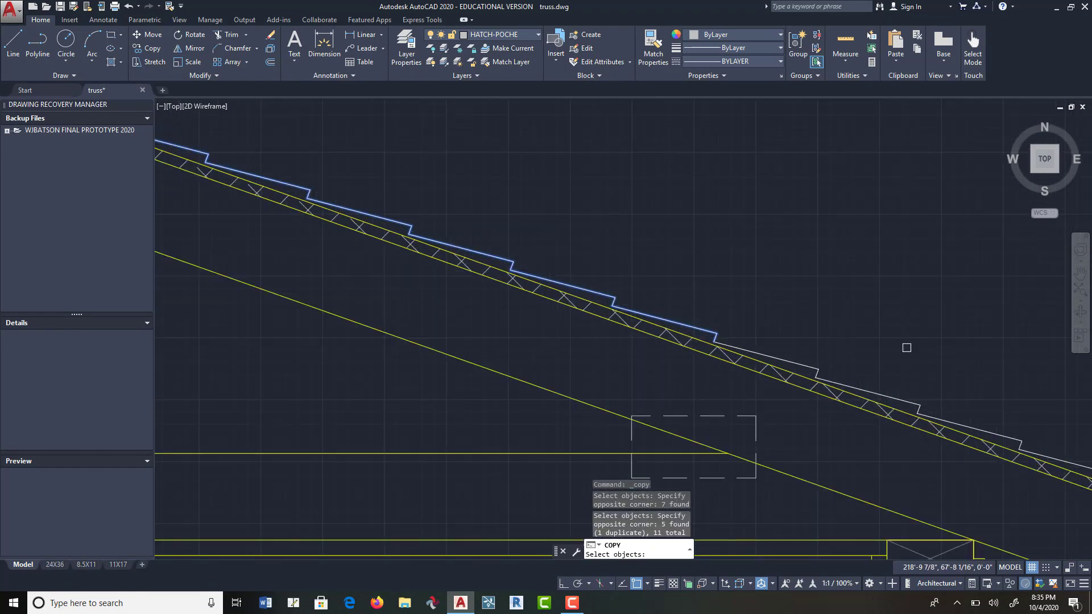
key("Return")
left_click(819, 369)
scroll(999, 377, "down", 3)
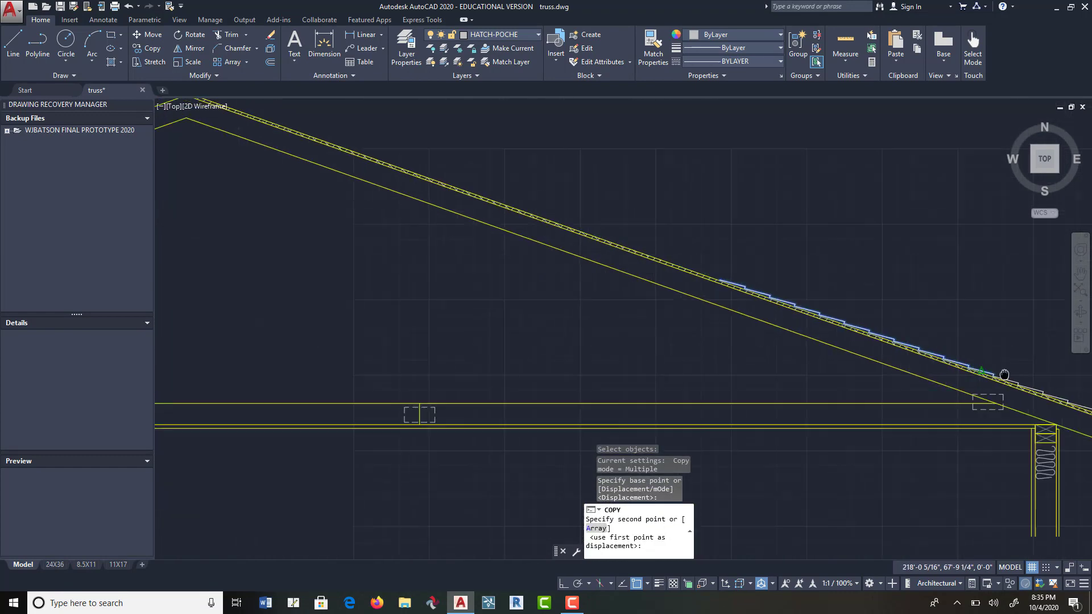
scroll(736, 236, "up", 3)
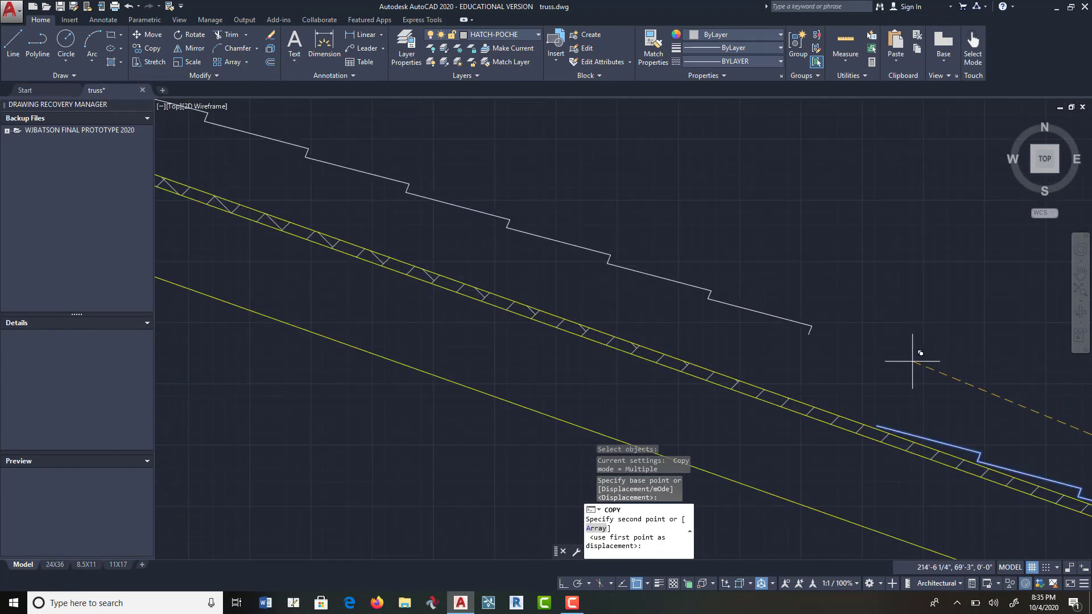
left_click(979, 453)
Step: Place a second copy of the shingle run above the first, extending the shingles to the ridge, and end the Copy command
middle_click_drag(483, 227, 949, 345)
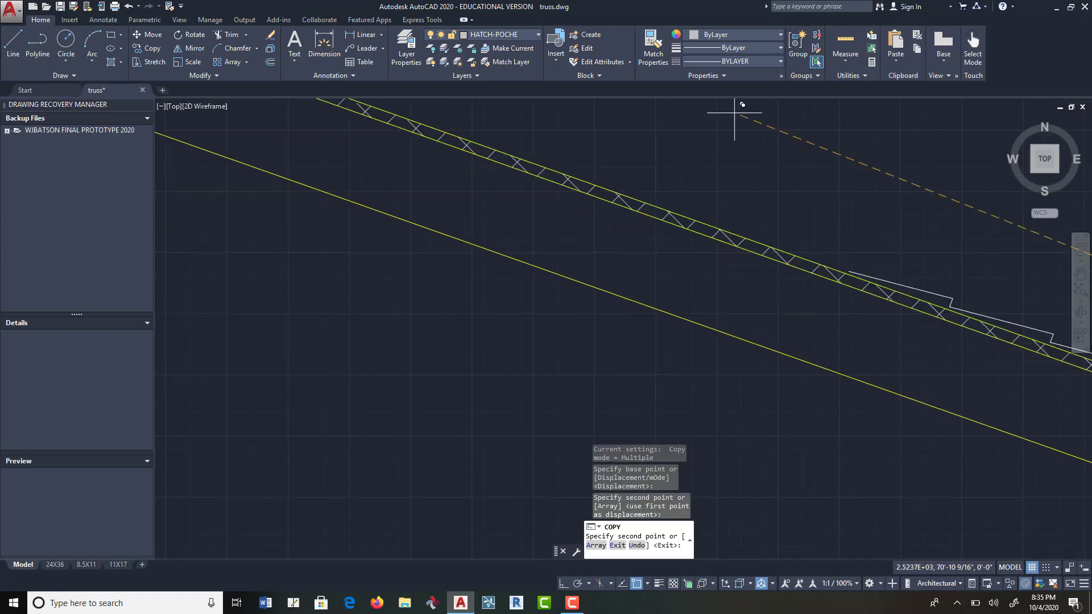
left_click(952, 296)
scroll(905, 205, "down", 3)
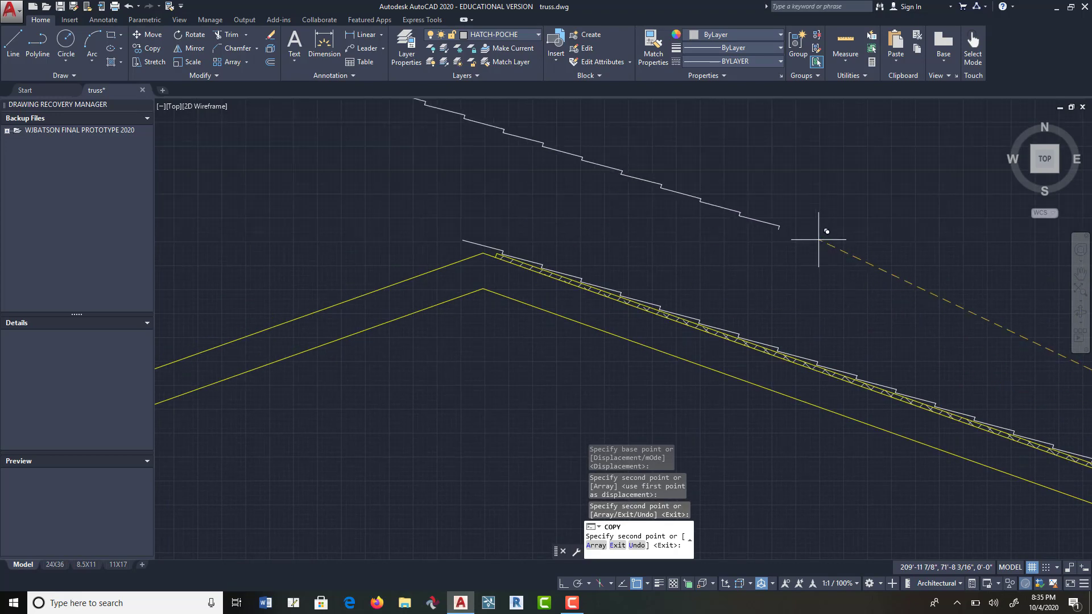
key("Return")
middle_click_drag(639, 366, 446, 216)
scroll(493, 250, "down", 1)
middle_click_drag(679, 328, 595, 305)
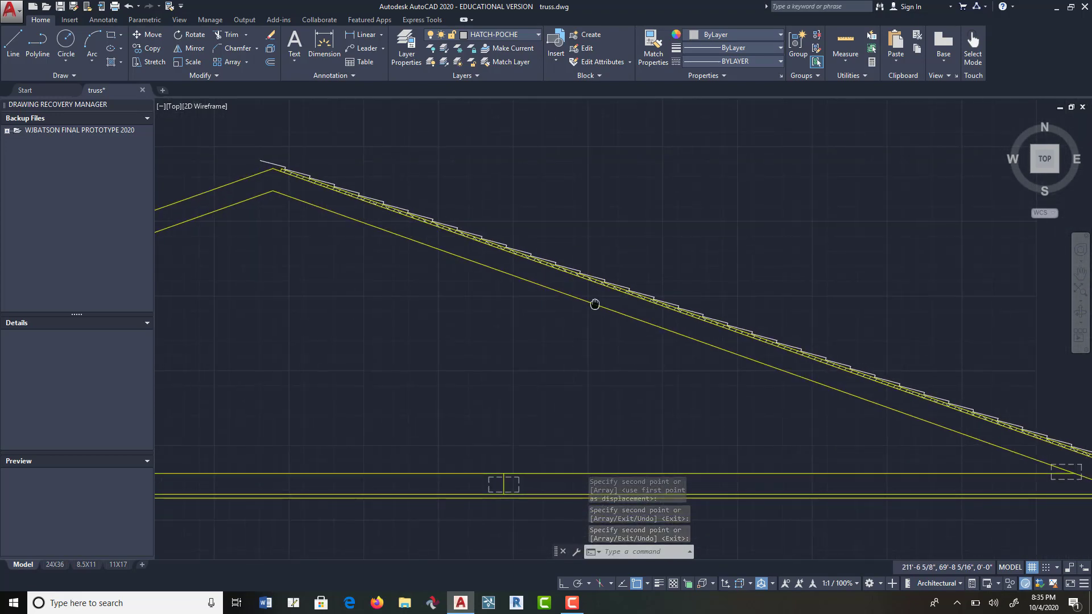
middle_click_drag(361, 264, 629, 277)
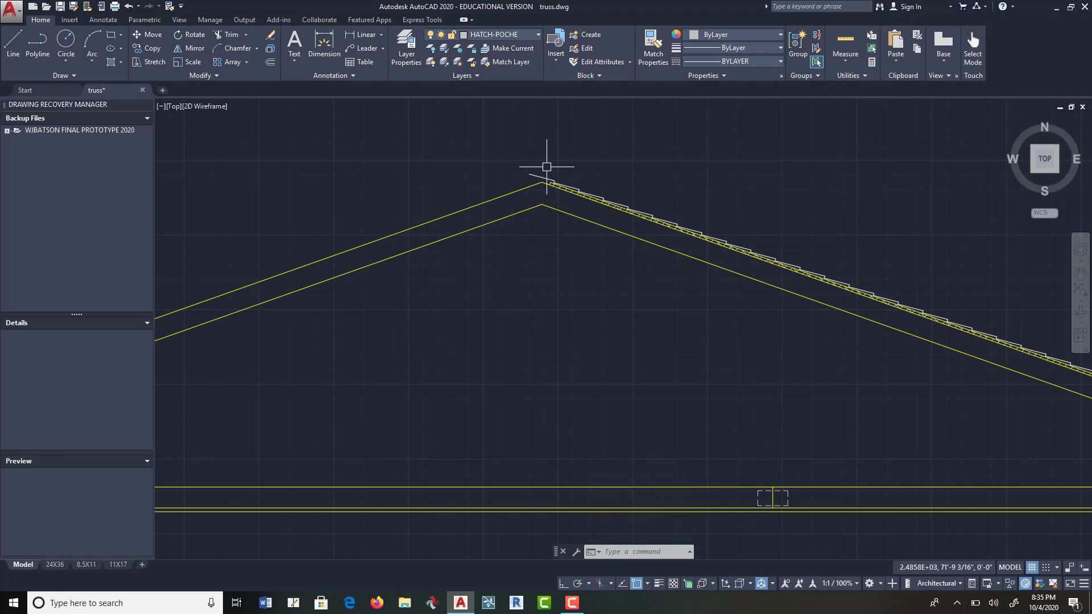
Step: Draw an open, stepped polyline from the ridge peak for the right half of the ridge vent profile, with object snap off after the top edge
scroll(547, 167, "up", 5)
scroll(543, 197, "up", 2)
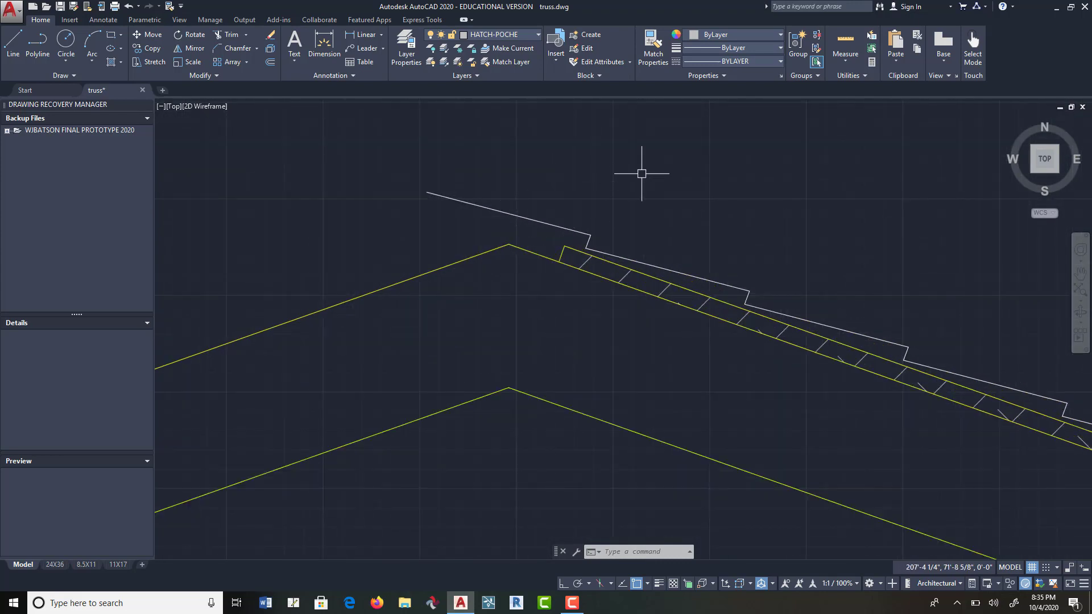
left_click(38, 50)
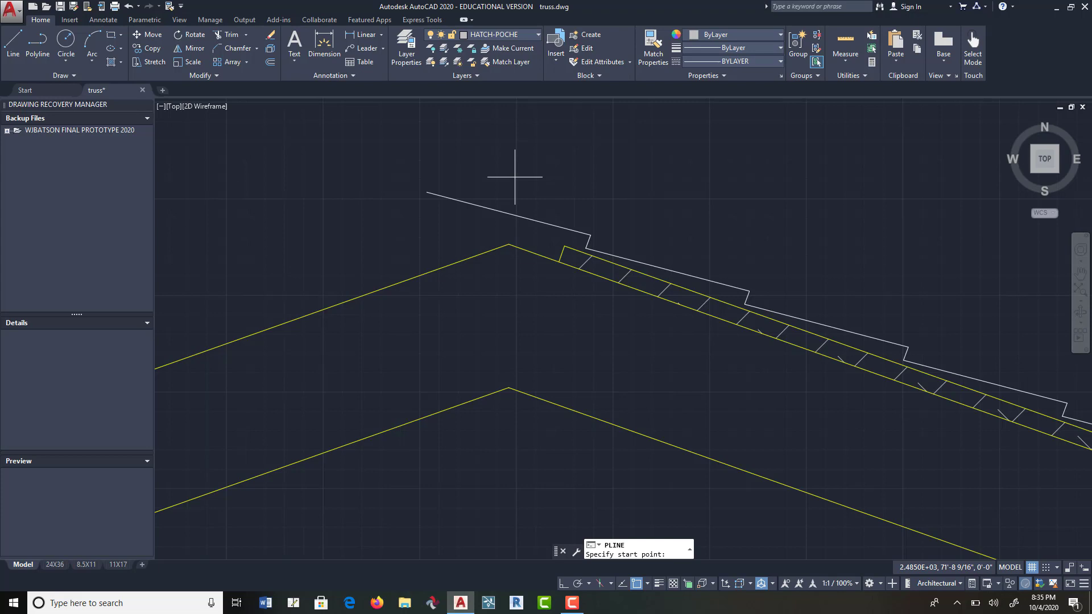
left_click(509, 243)
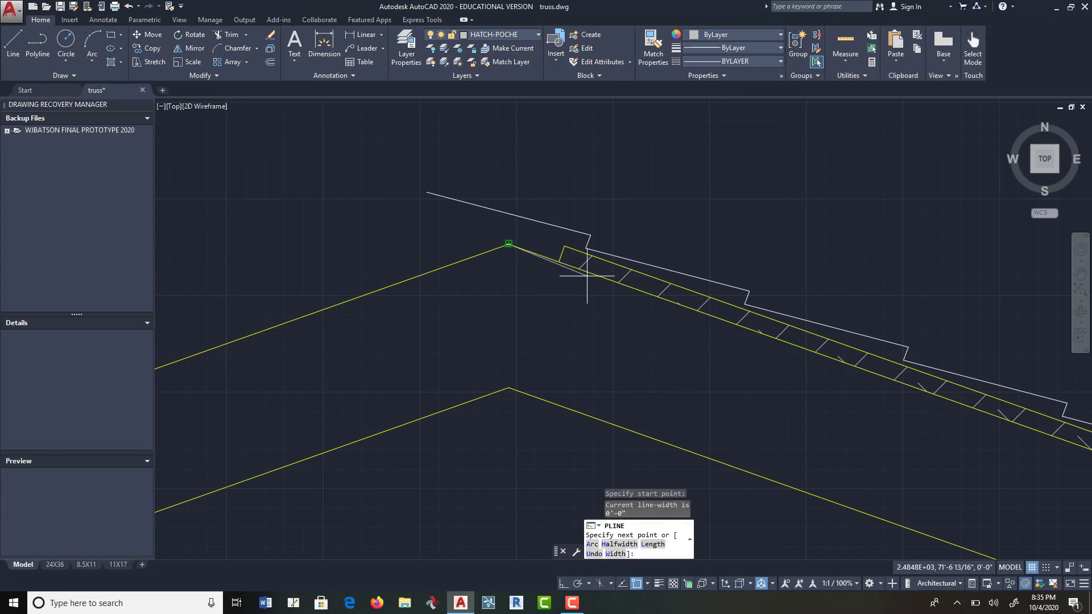
left_click(587, 277)
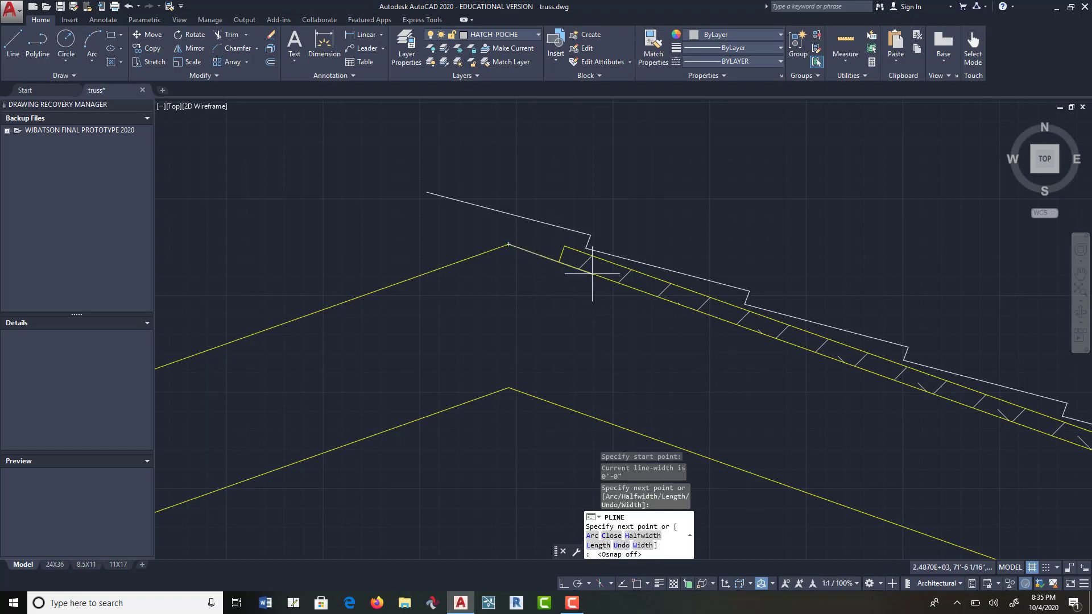
key("F3")
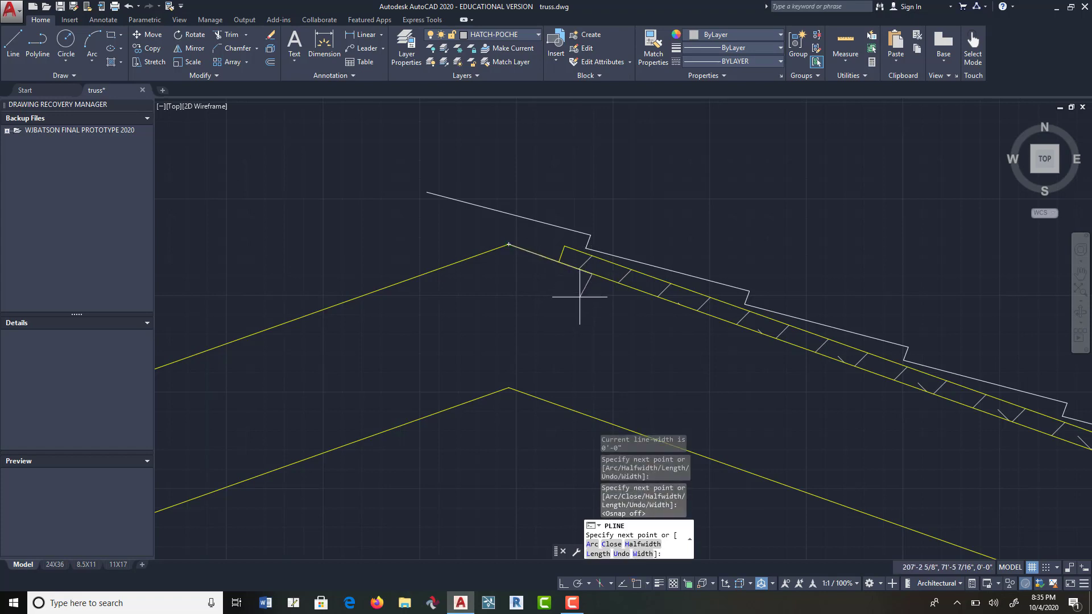
left_click(581, 296)
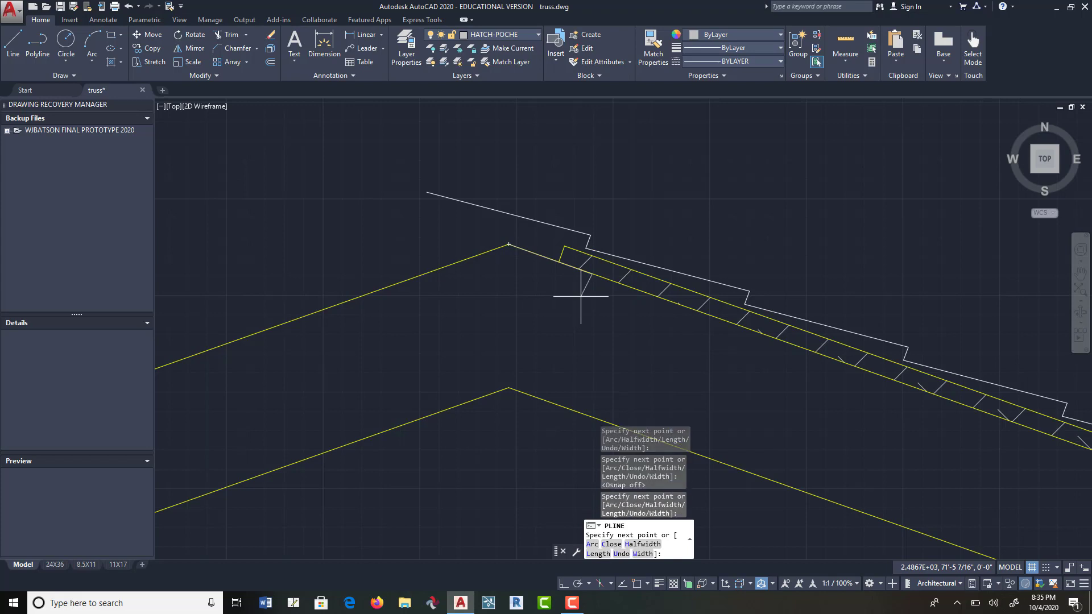
left_click(551, 287)
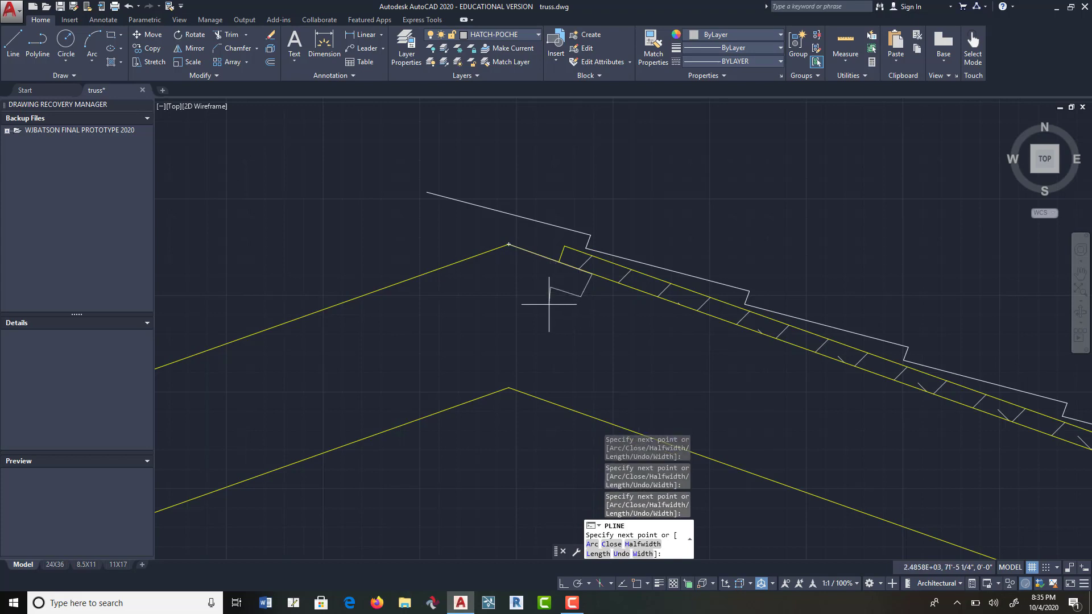
left_click(574, 314)
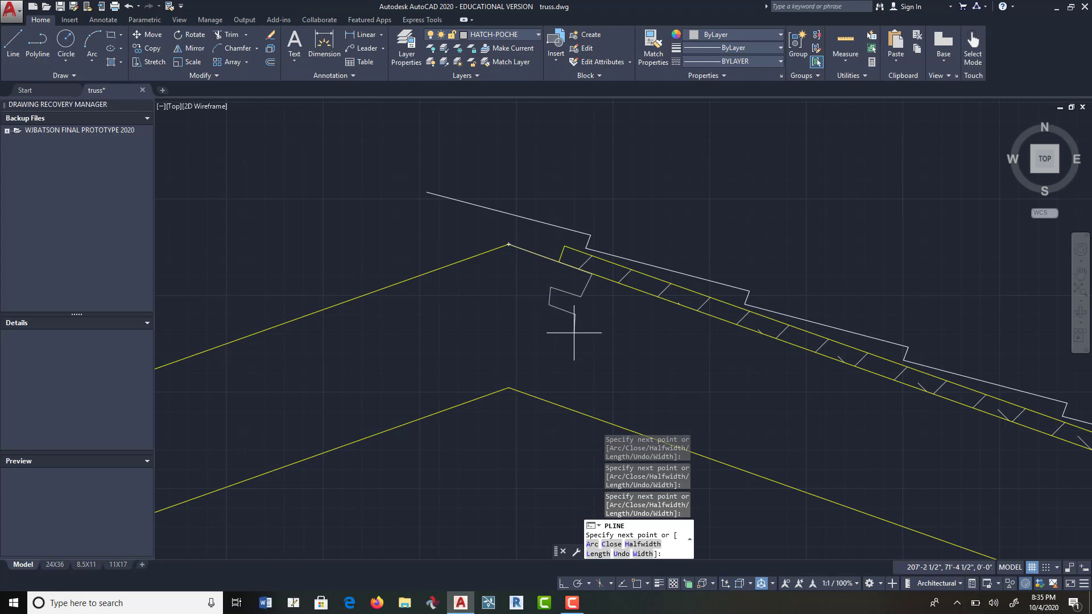
left_click(574, 333)
key("Return")
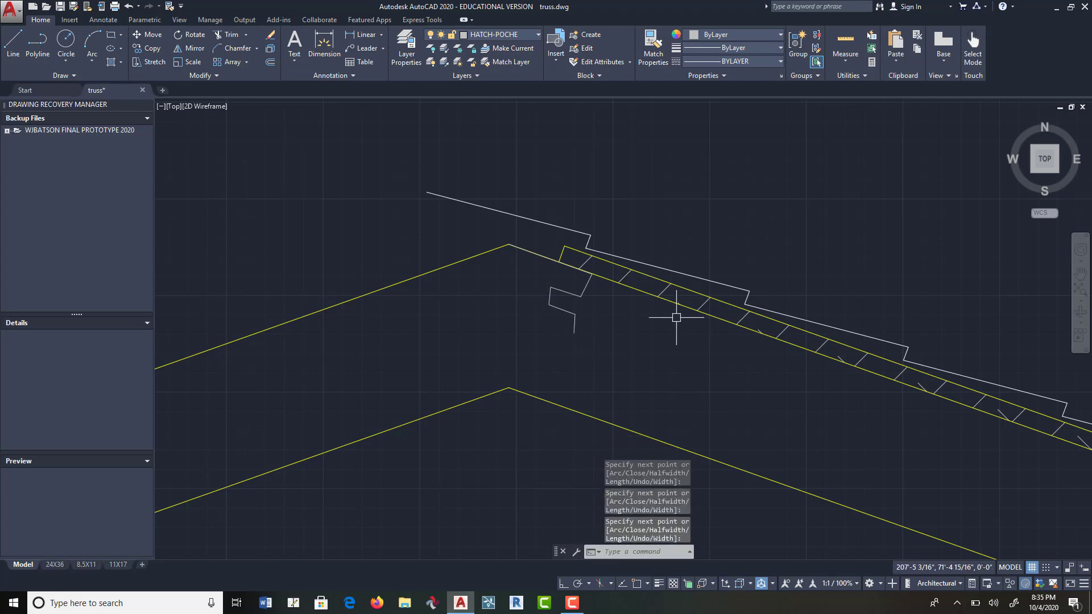
Step: Move the half vent profile up above the ridge so its lower leg crosses the topmost shingle line
left_click(147, 35)
left_click(583, 293)
key("Return")
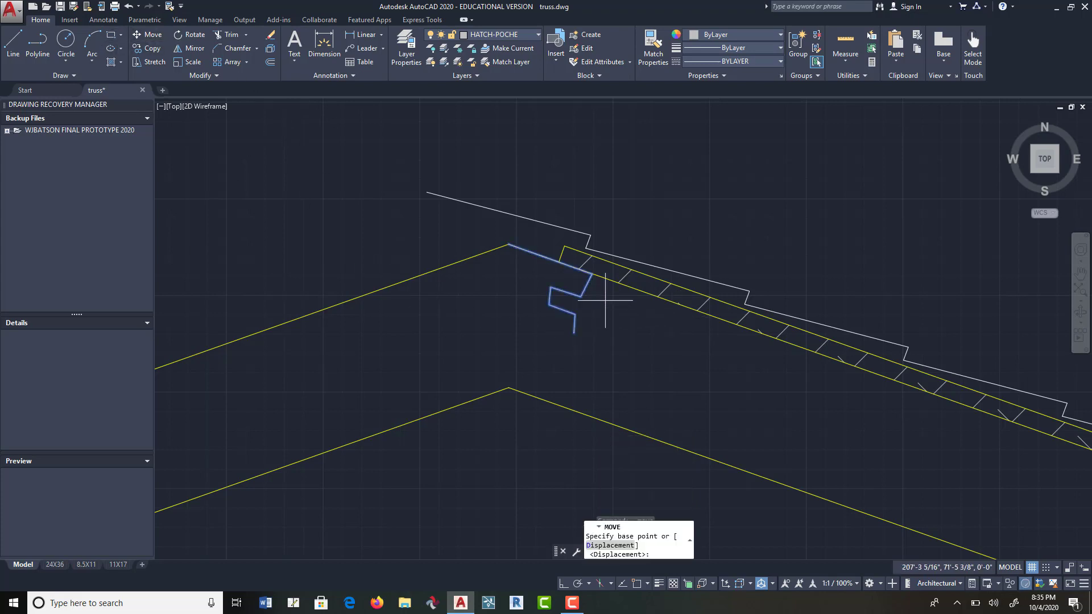
left_click(574, 333)
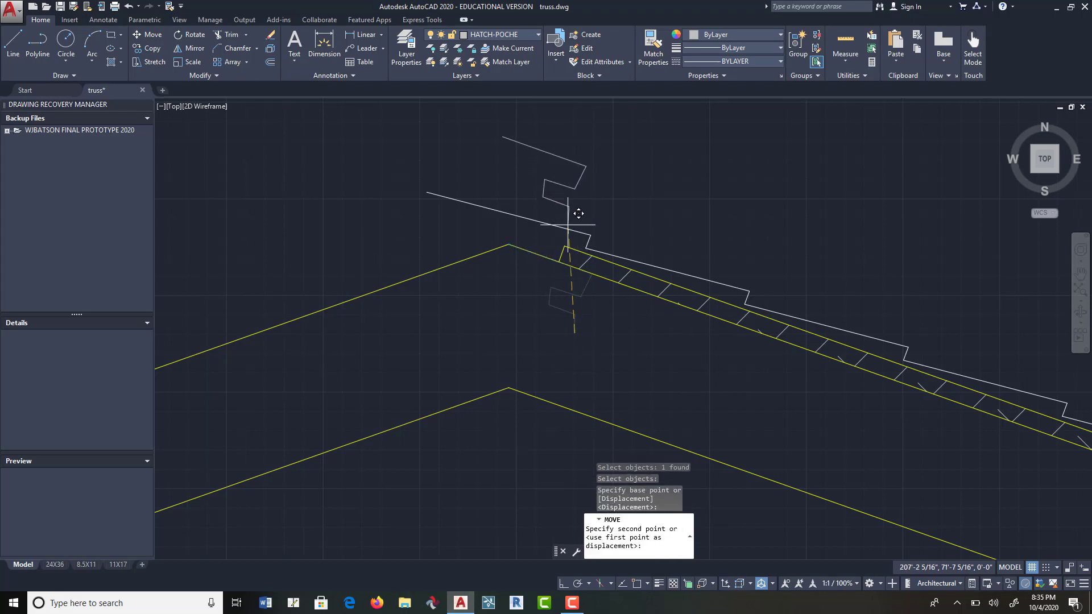
left_click(548, 232)
key("Return")
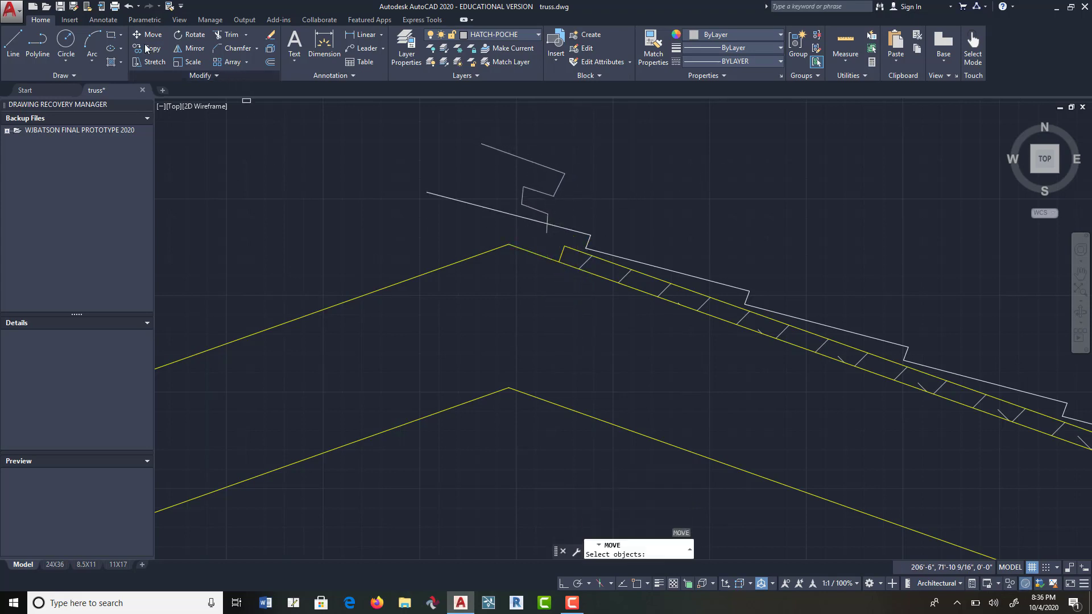
Step: Mirror the half vent profile about a vertical line through the ridge peak, keeping the original
left_click(587, 149)
left_click(518, 182)
key("Return")
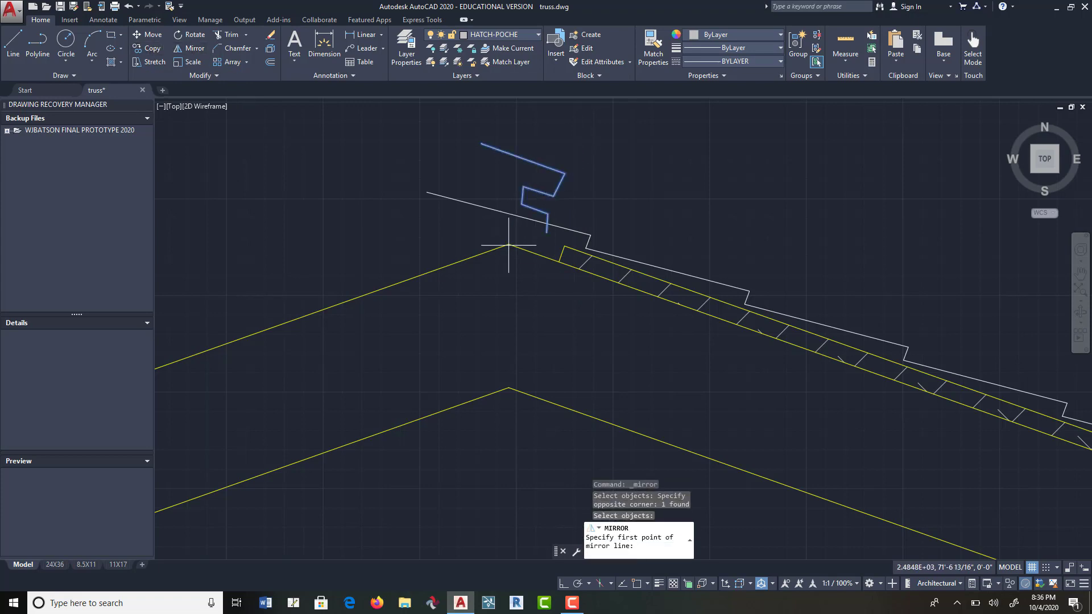
key("F3")
left_click(508, 245)
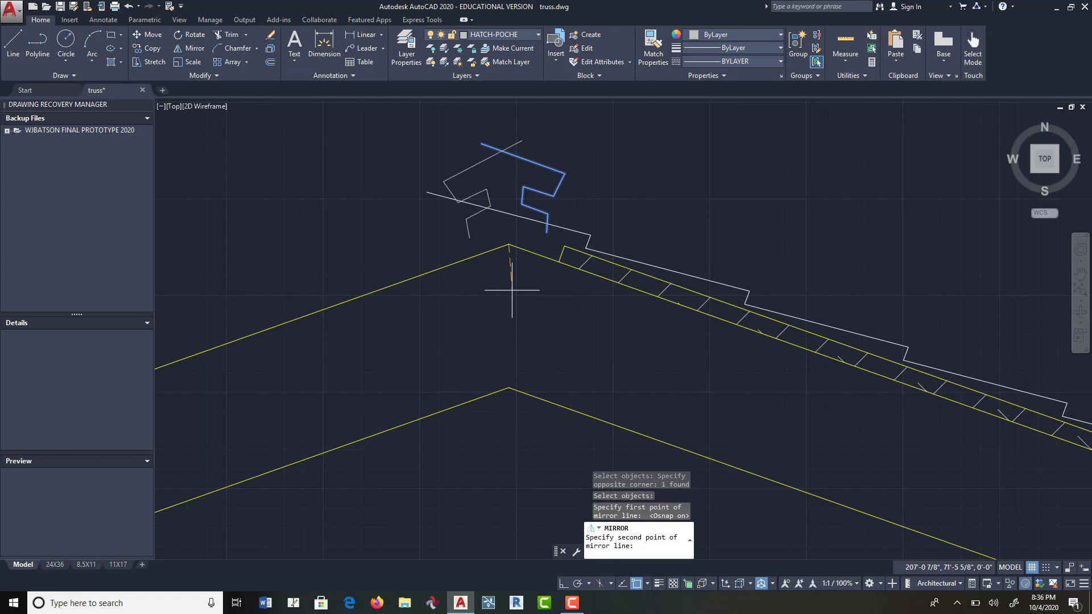
key("F8")
left_click(512, 312)
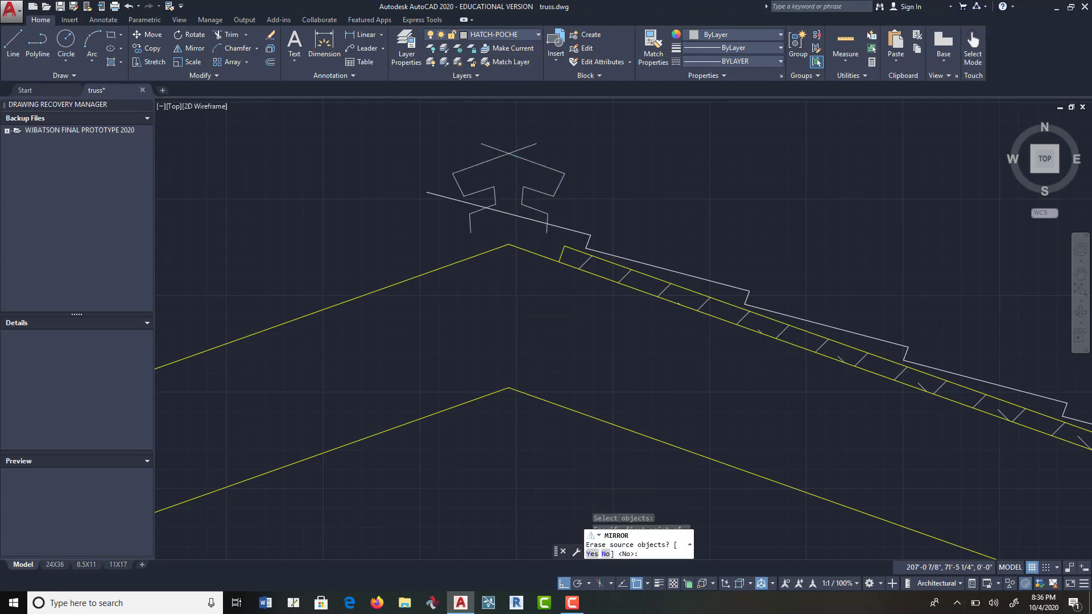
key("Return")
Step: Chamfer the two crossing top edges of the vent halves with zero distance so they meet at a peak
left_click(238, 48)
left_click(490, 160)
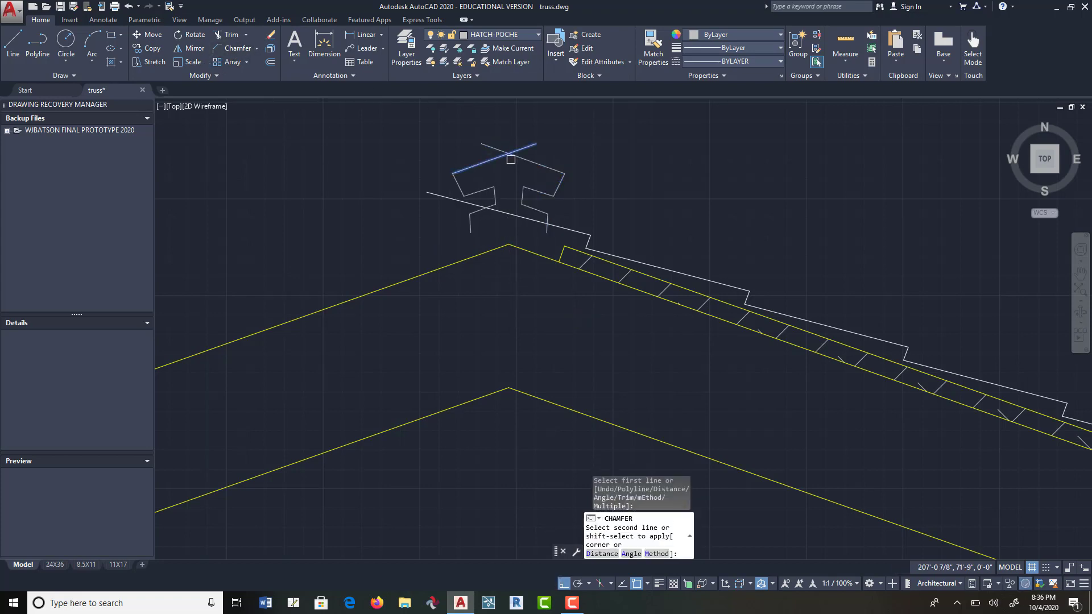
left_click(526, 161)
Step: Try to chamfer the vent's right leg against the adjoining line, and undo the attempt
key("Return")
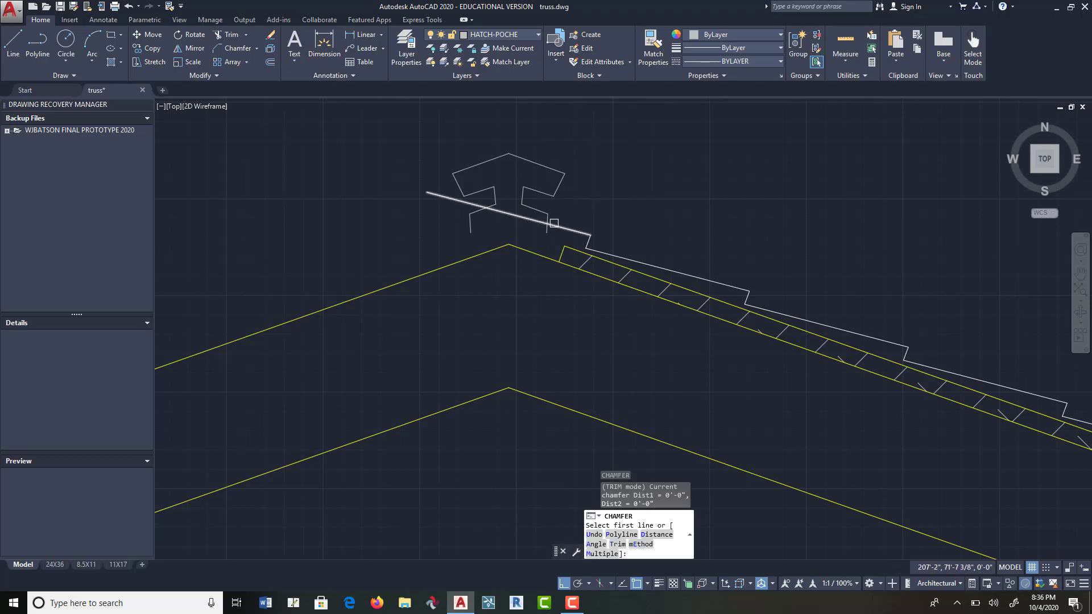
left_click(545, 231)
left_click(540, 222)
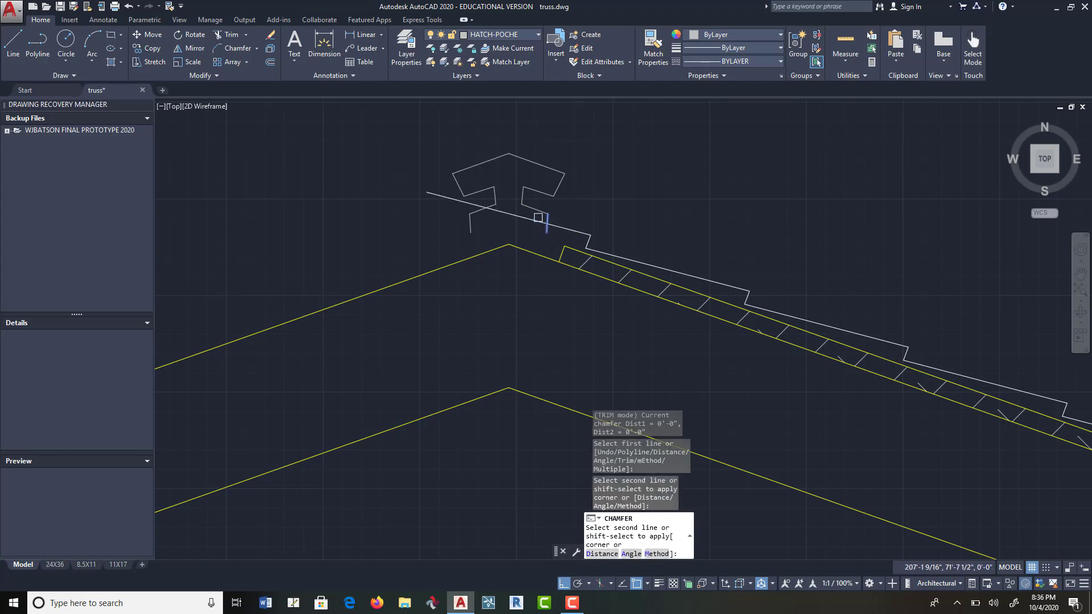
left_click(533, 218)
left_click(134, 8)
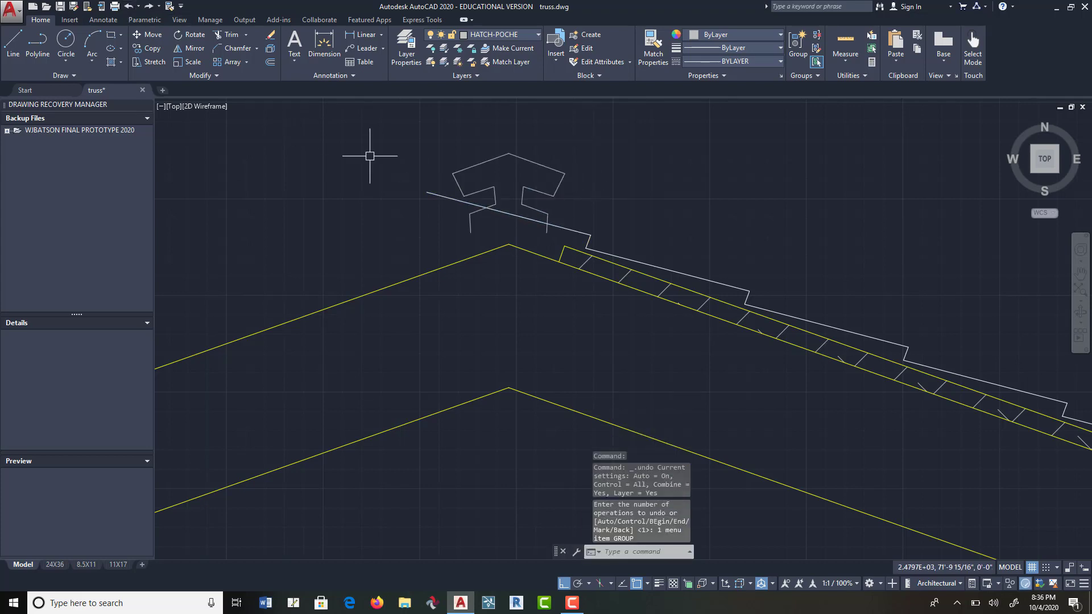
Step: Trim the topmost shingle line at the vent's right leg and erase the leftover piece beyond the vent
left_click(234, 36)
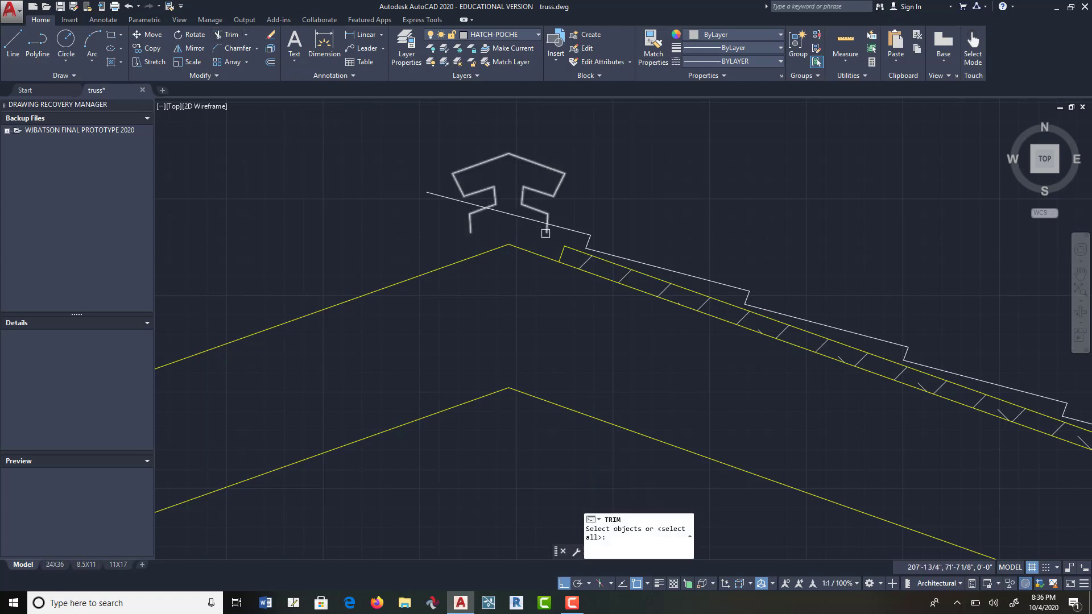
left_click(547, 229)
key("Return")
left_click(532, 223)
key("Return")
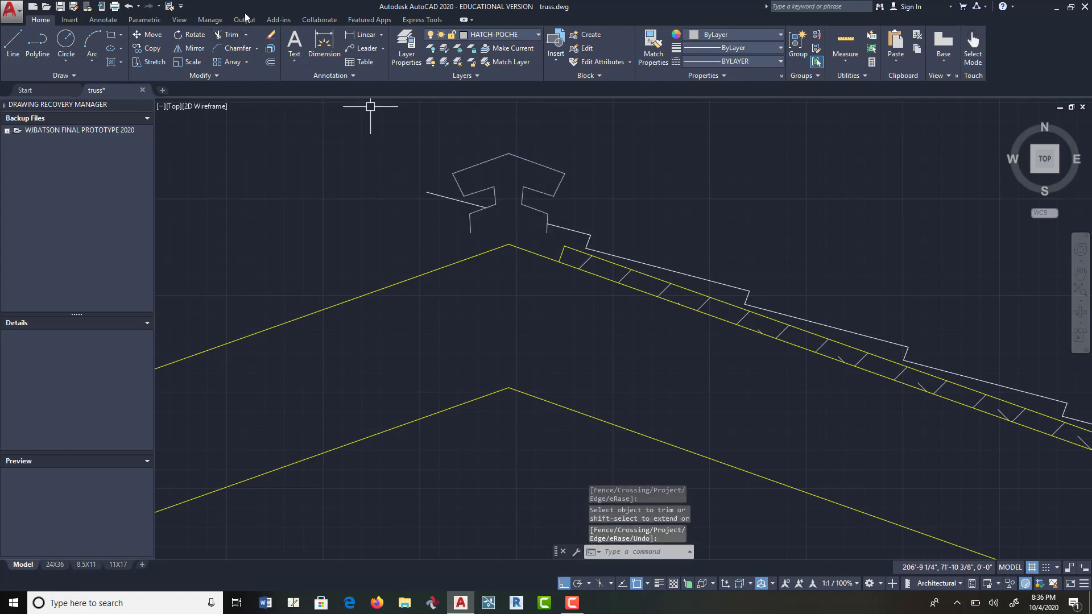
left_click(271, 36)
left_click(438, 190)
key("Return")
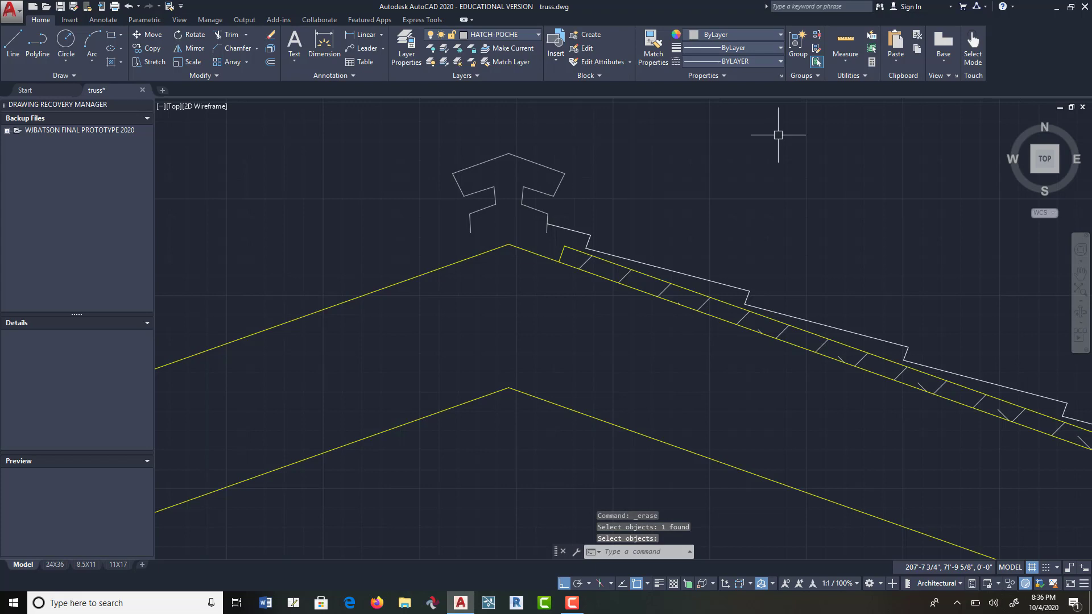
scroll(566, 220, "up", 2)
key("Return")
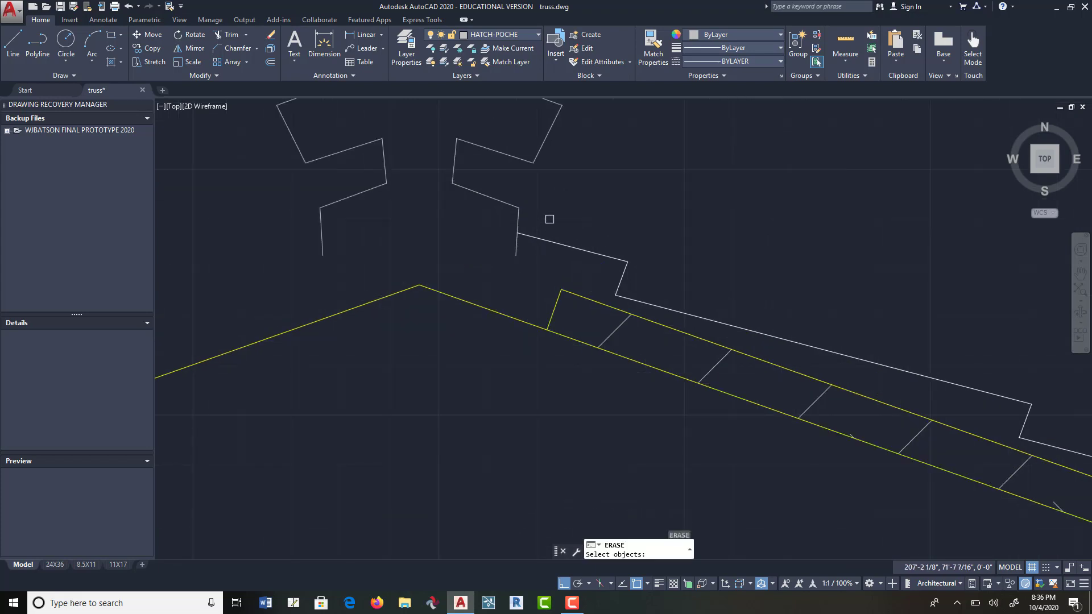
left_click(548, 219)
left_click(482, 273)
key("Return")
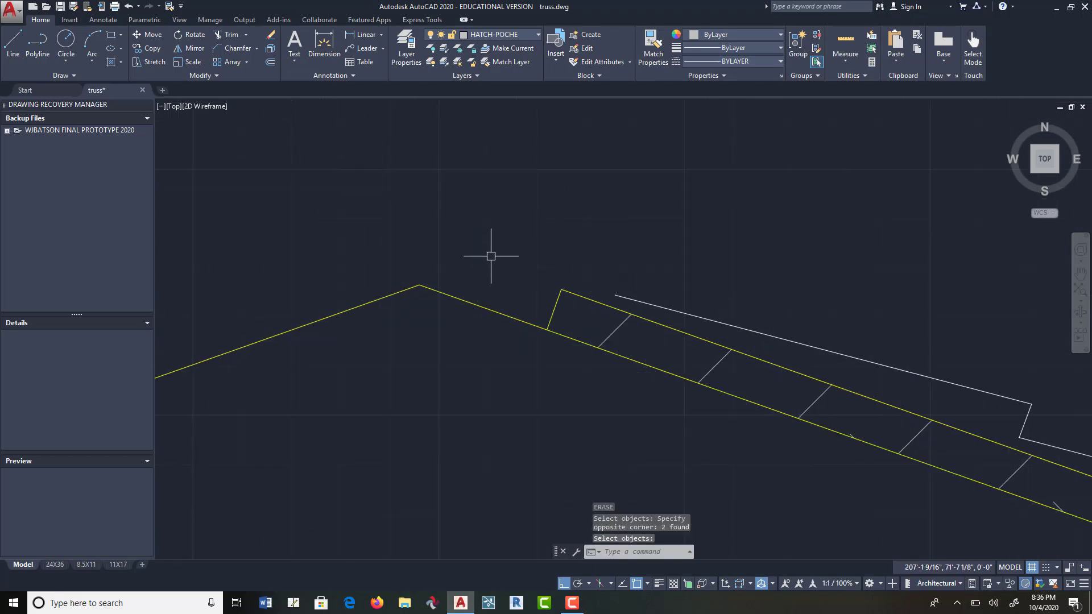
left_click(129, 6)
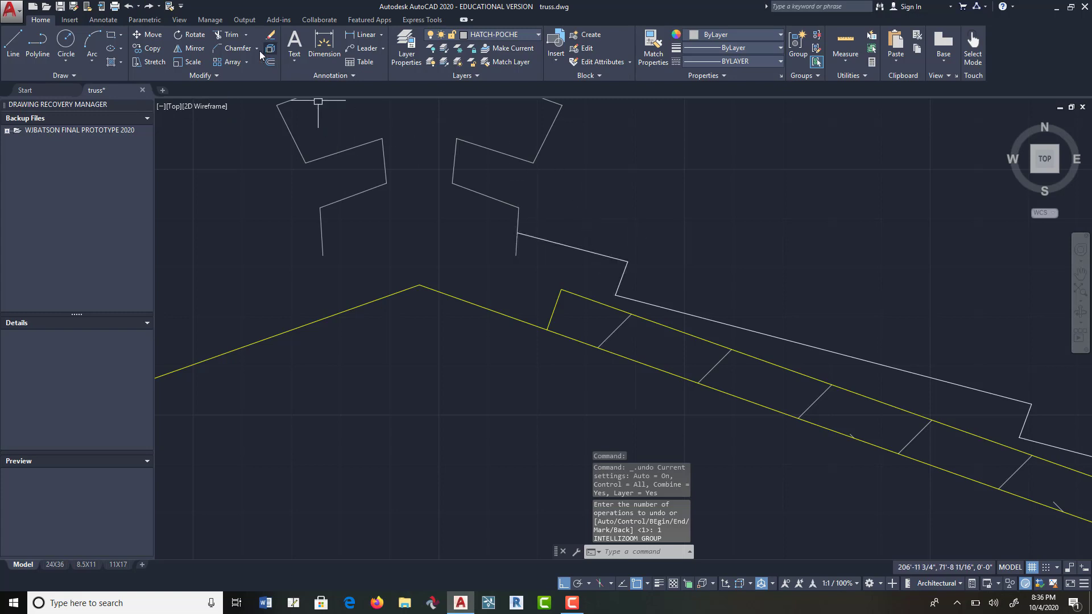
Step: Trim off the part of the vent's right leg that hangs below the topmost shingle line
left_click(231, 35)
left_click(599, 195)
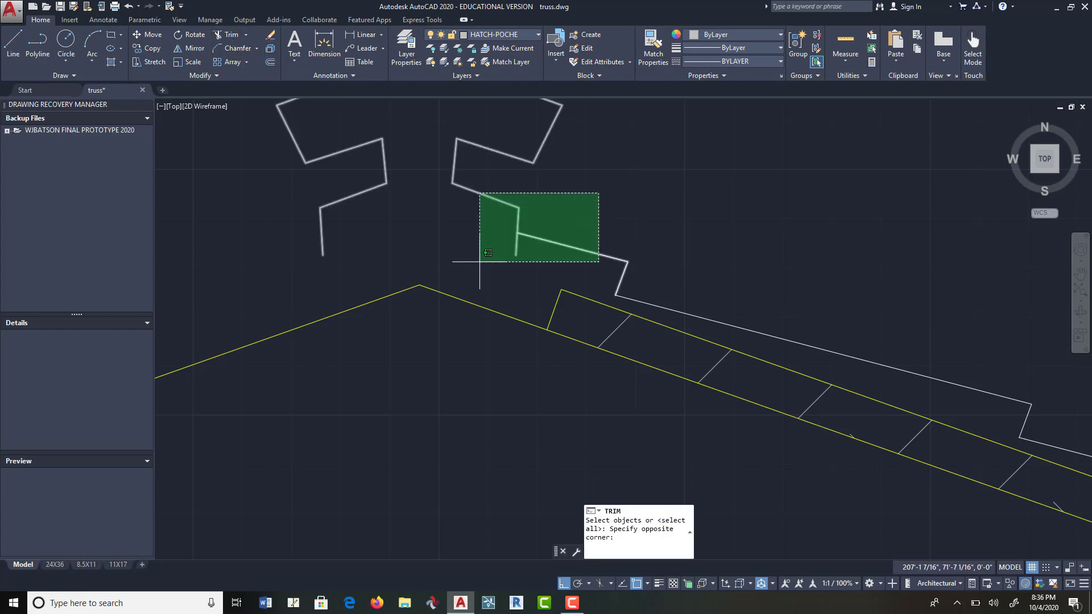
left_click(480, 263)
key("Return")
left_click(511, 250)
Step: Start Mirror and select the shingles on the right roof slope from the ridge down towards the eave
scroll(605, 251, "down", 6)
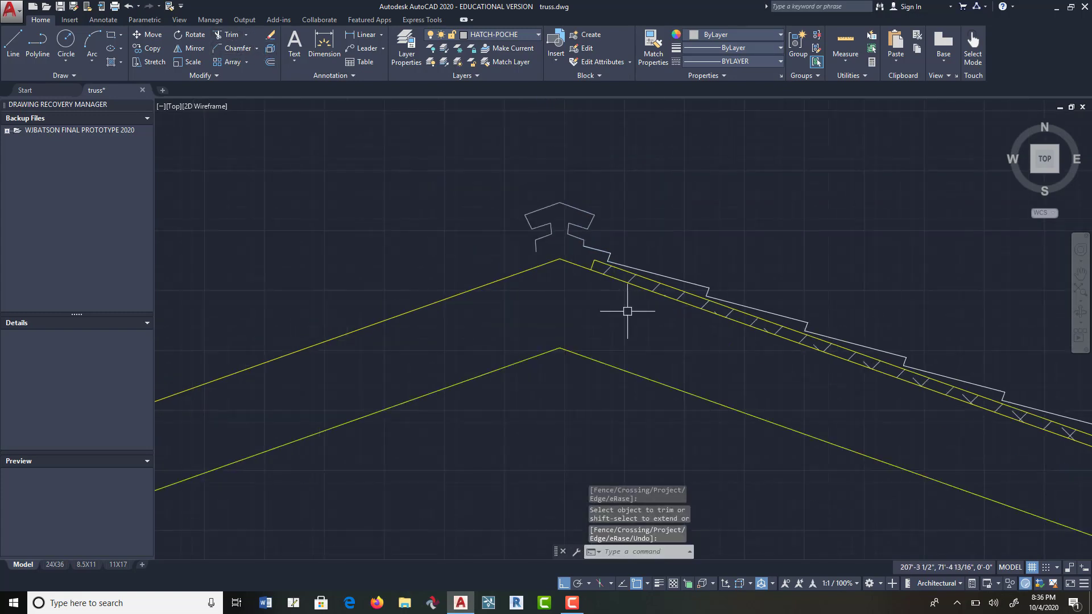
scroll(679, 327, "down", 4)
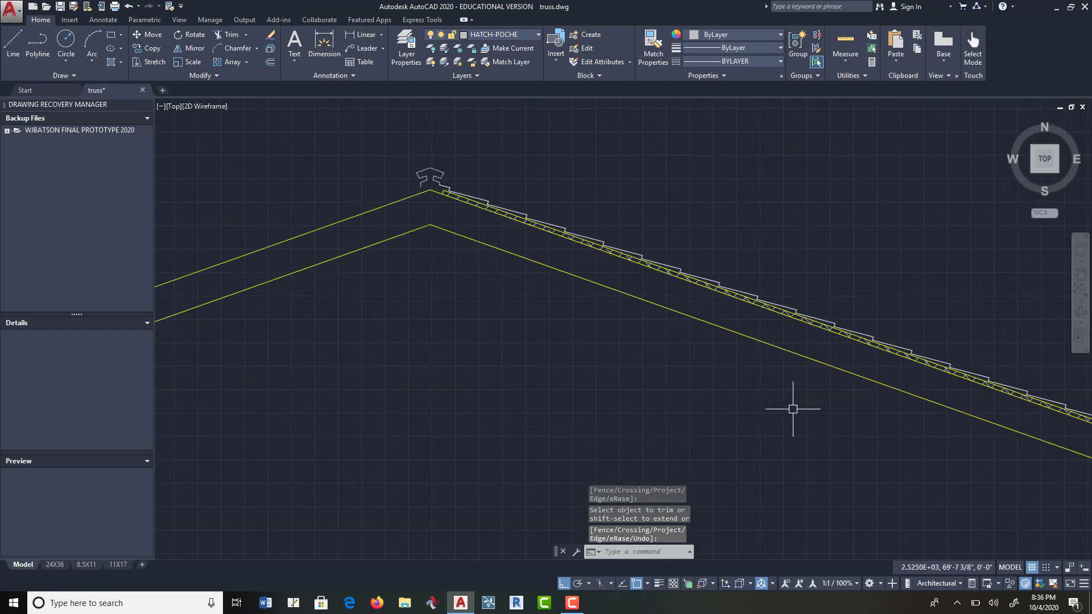
middle_click_drag(973, 382, 956, 267)
middle_click_drag(537, 248, 627, 429)
scroll(546, 245, "down", 4)
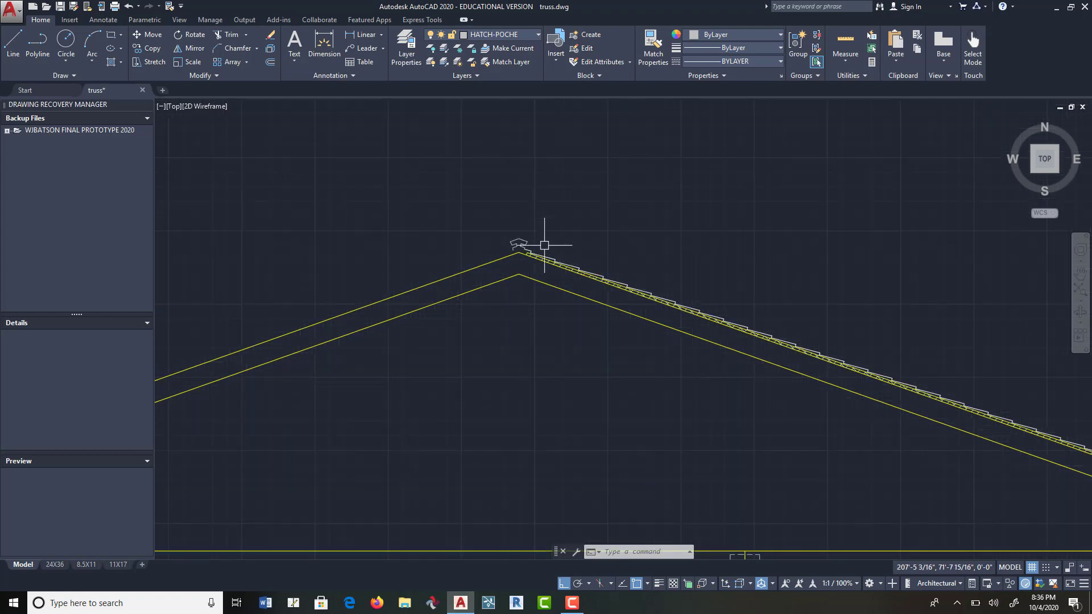
middle_click_drag(796, 342, 653, 313)
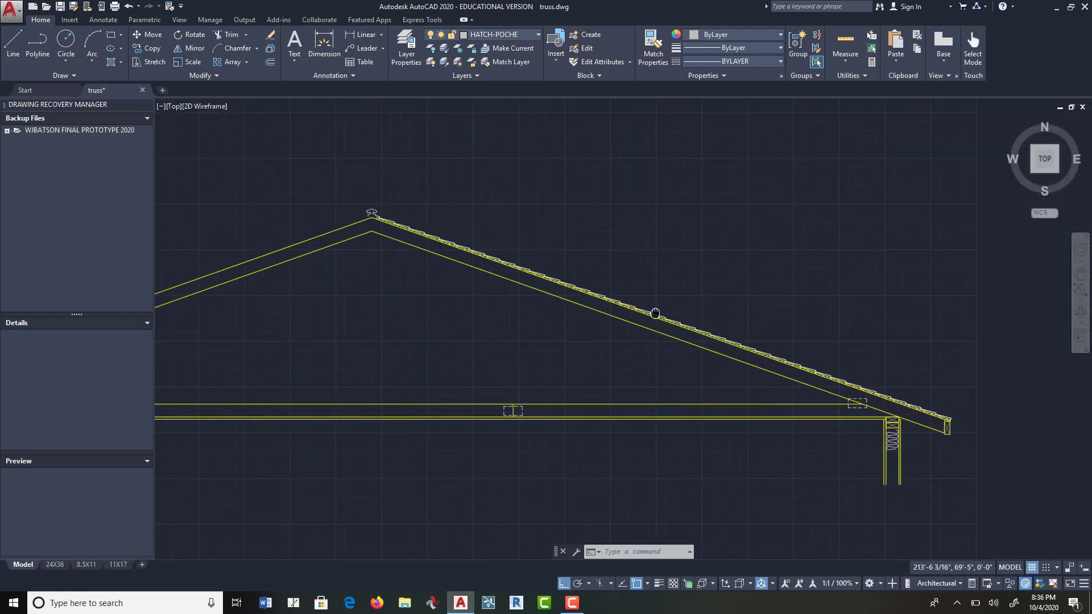
left_click(195, 48)
left_click(374, 291)
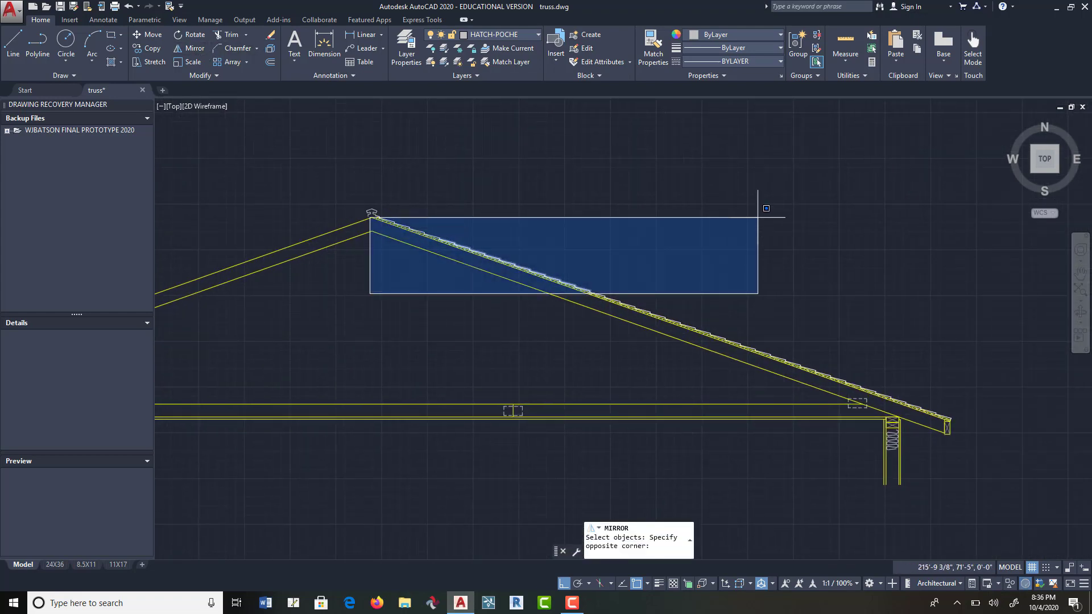
left_click(773, 182)
left_click(450, 377)
left_click(867, 236)
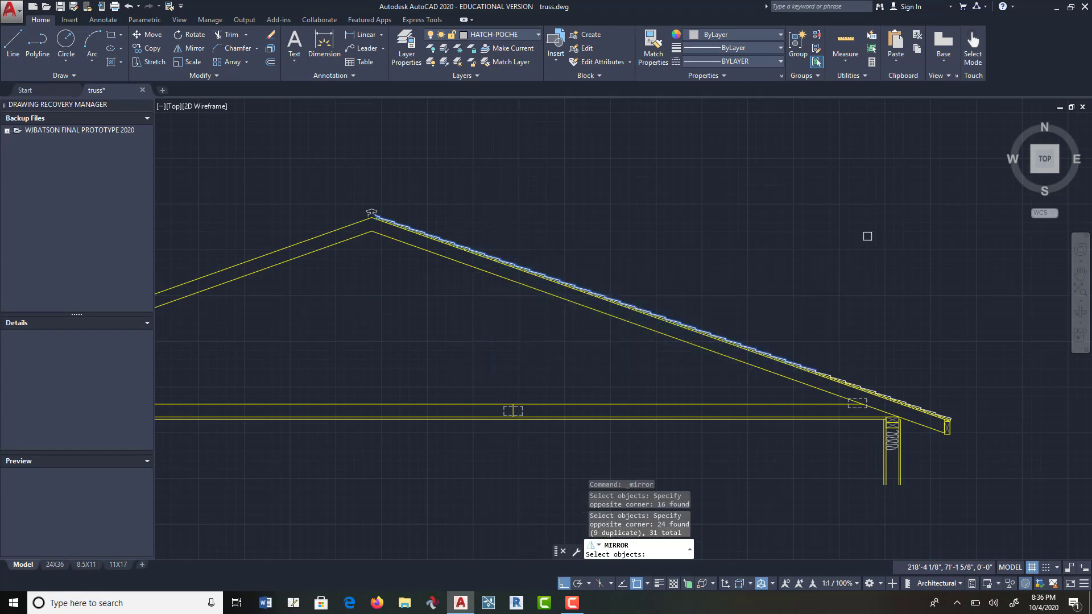
Step: Add the lowest shingles at the right eave, including the last one at the fascia, to the mirror selection
scroll(913, 385, "up", 5)
left_click(1015, 516)
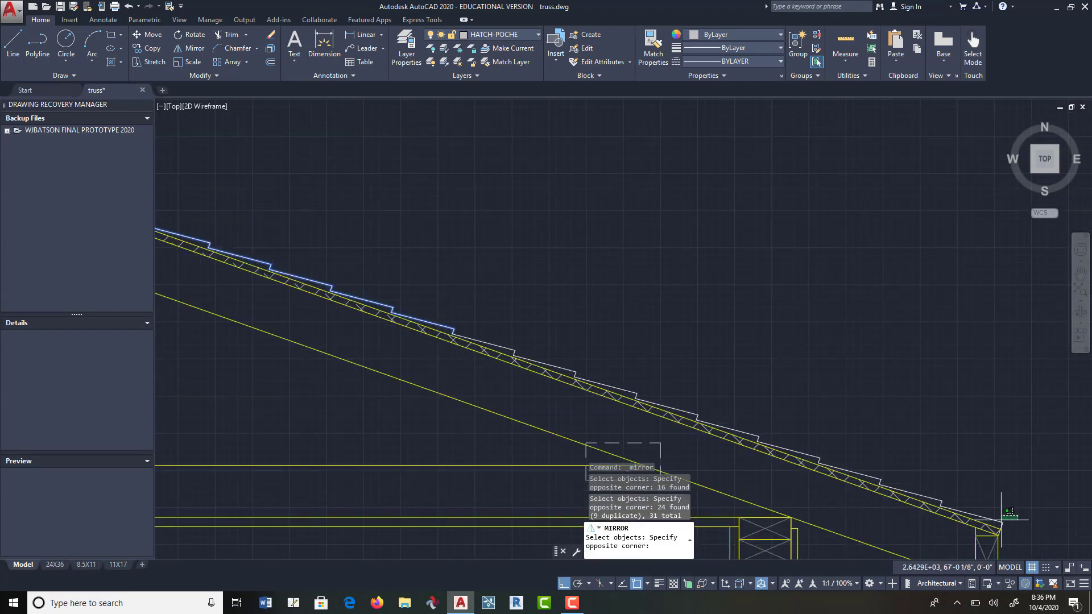
left_click(1003, 519)
left_click(804, 512)
left_click(1001, 443)
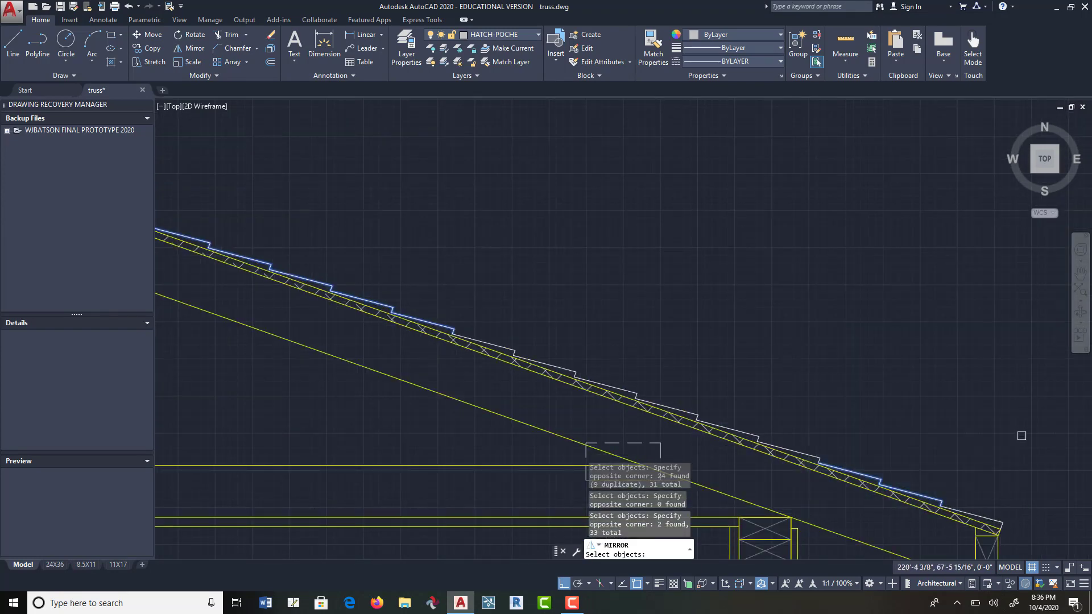
left_click(997, 519)
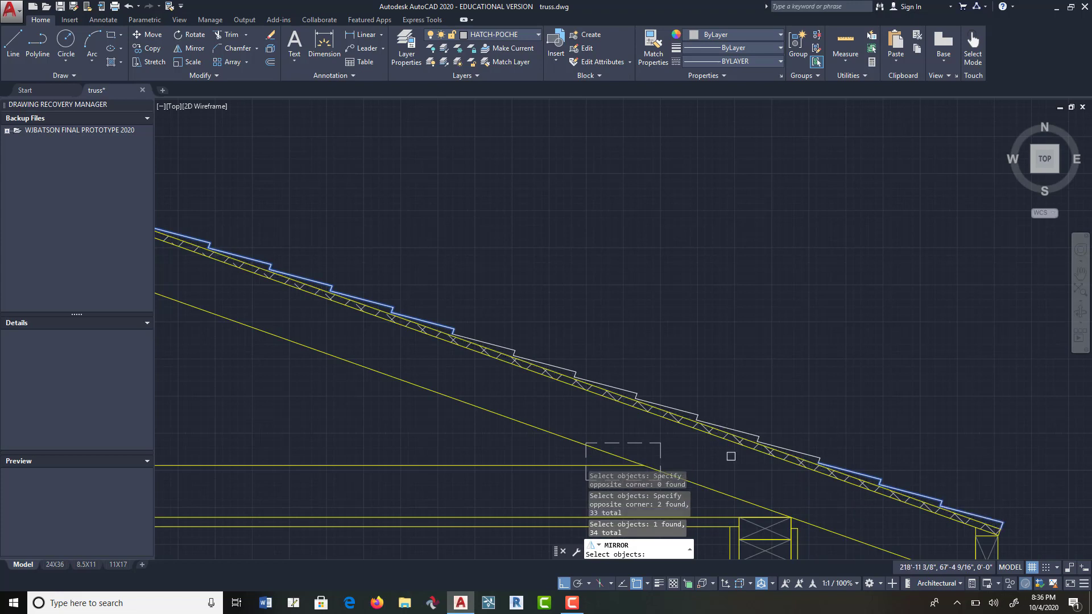
Step: Add the remaining unselected shingles on the lower half of the right roof slope to the mirror selection
left_click(561, 426)
left_click(699, 375)
left_click(396, 374)
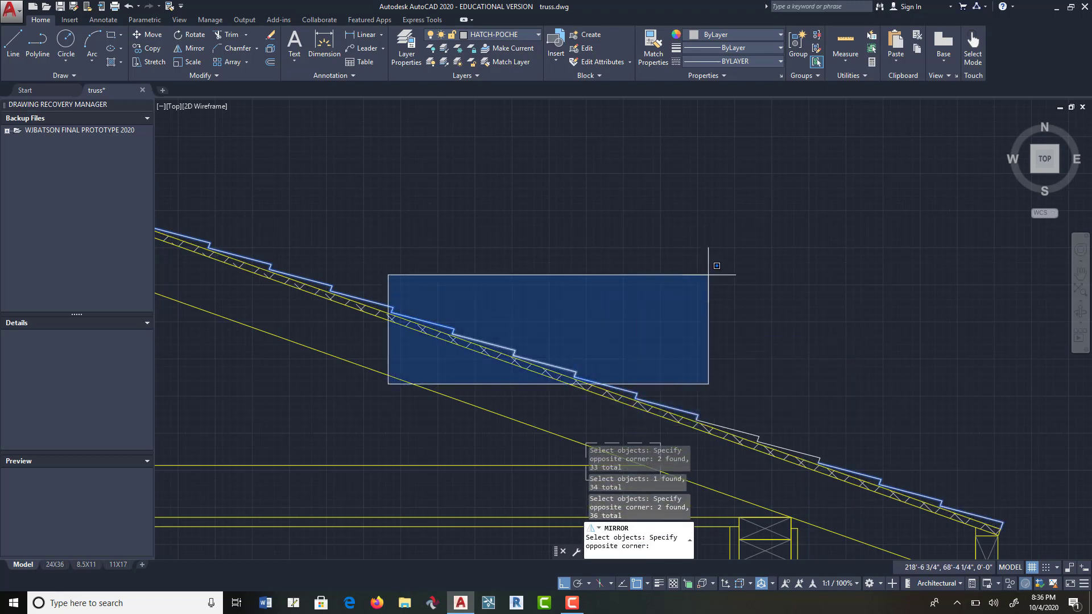
left_click(715, 273)
left_click(793, 450)
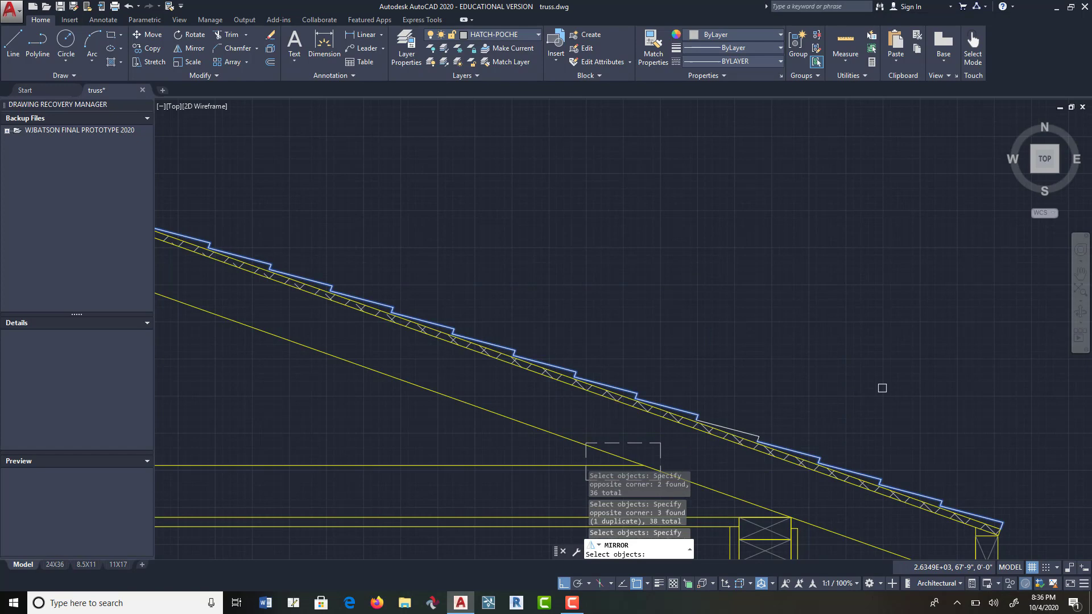
left_click(748, 430)
scroll(768, 384, "up", 6)
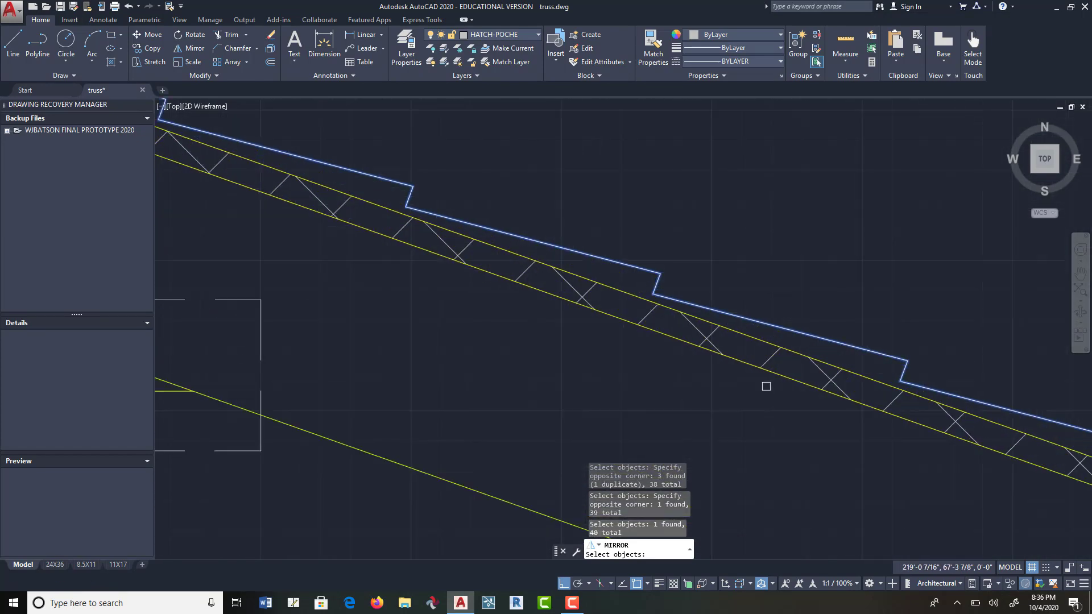
left_click(793, 280)
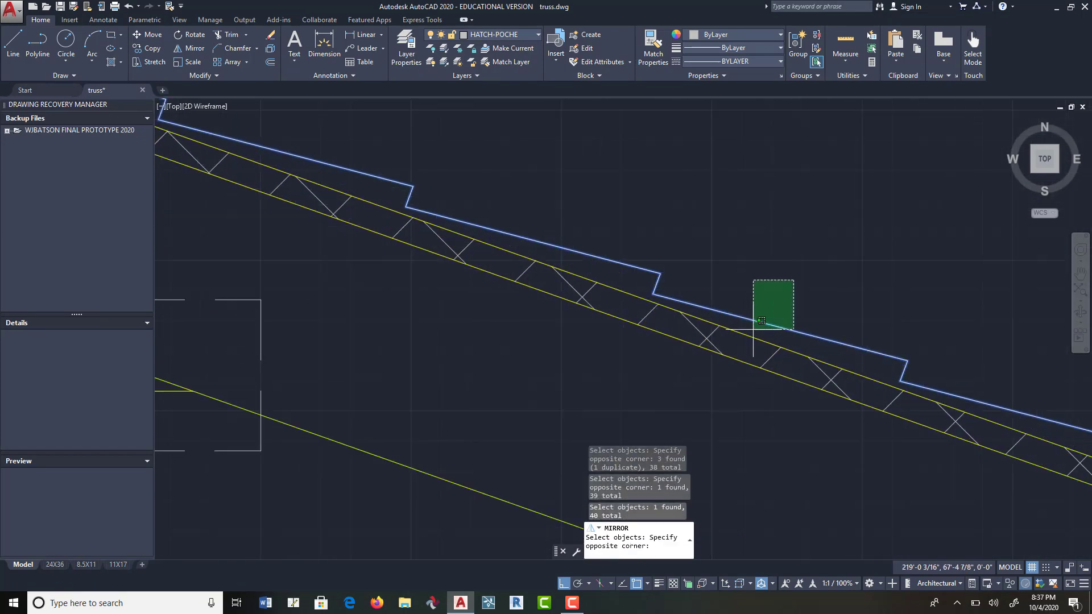
left_click(708, 347)
Step: Mirror the selected shingles onto the left slope about a vertical line through the ridge, keeping the source objects
scroll(707, 347, "down", 6)
scroll(822, 407, "down", 5)
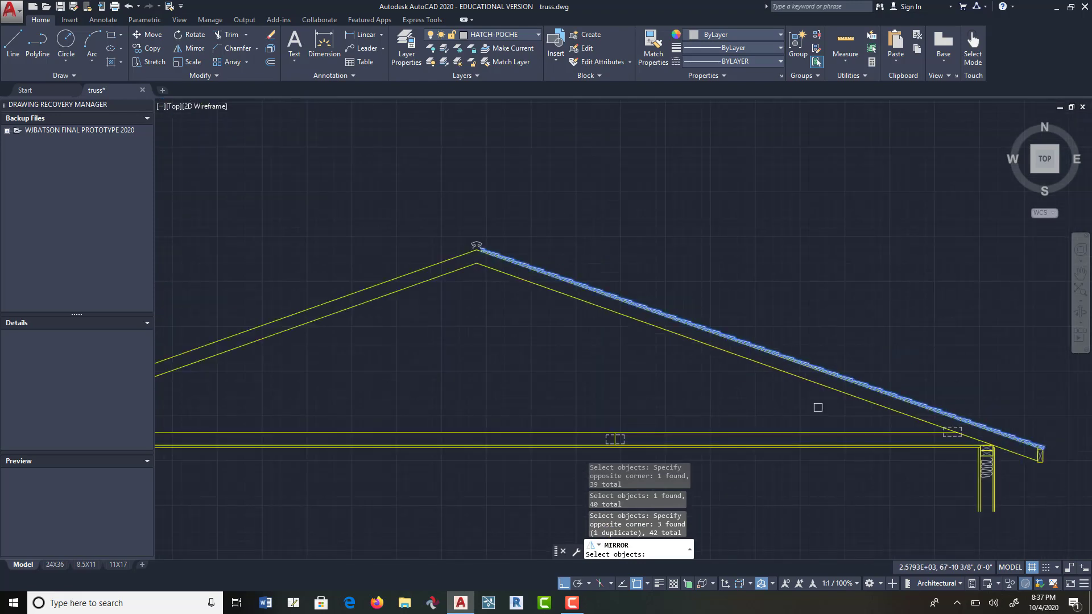
key("Return")
left_click(604, 314)
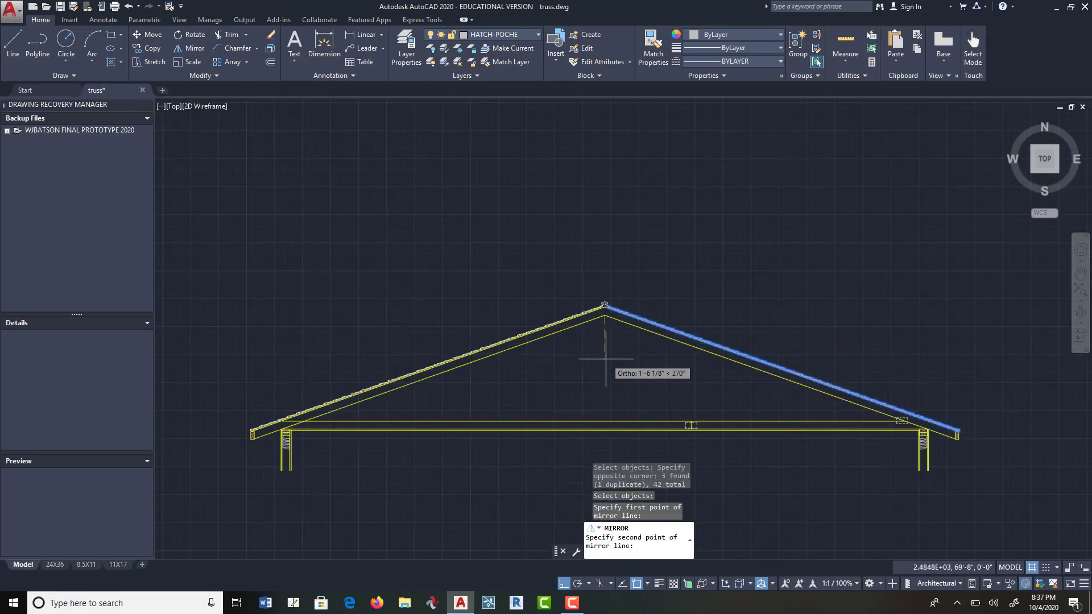
left_click(604, 395)
key("Return")
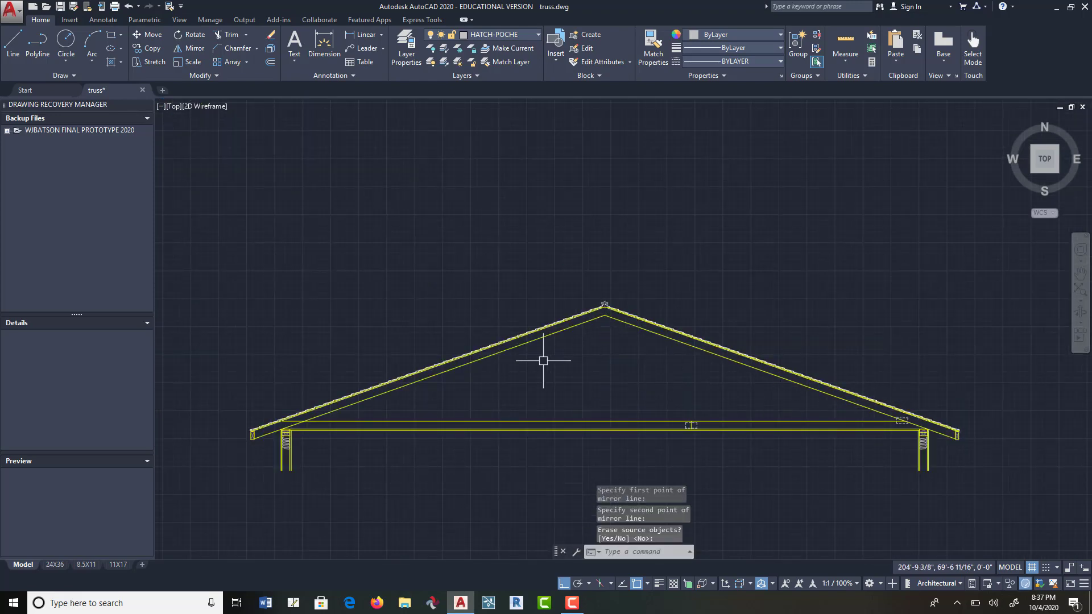
scroll(568, 349, "up", 5)
scroll(628, 298, "down", 5)
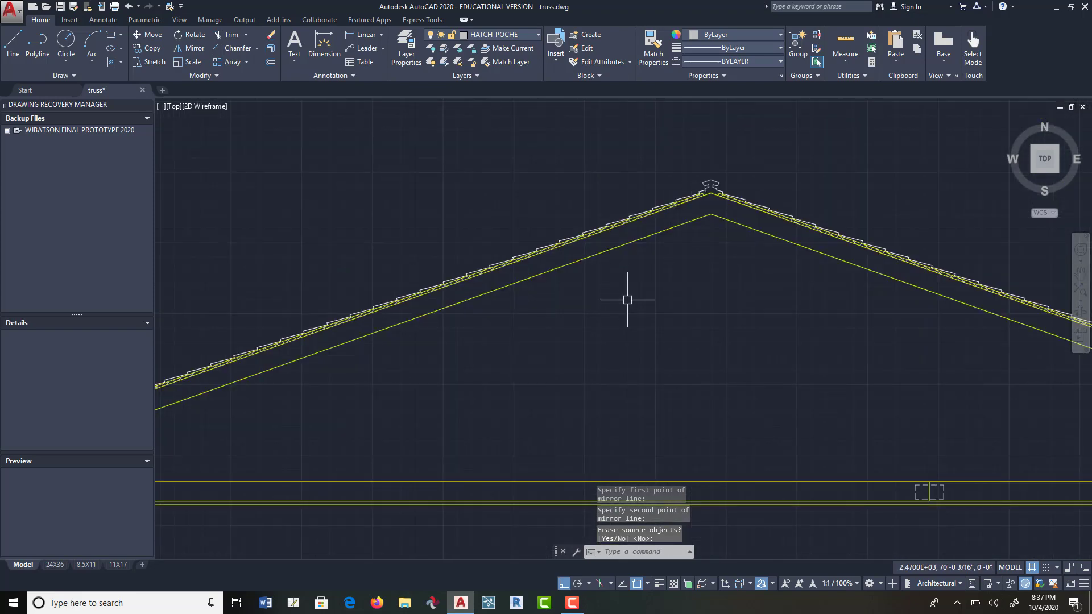
scroll(741, 324, "down", 3)
middle_click_drag(741, 324, 623, 293)
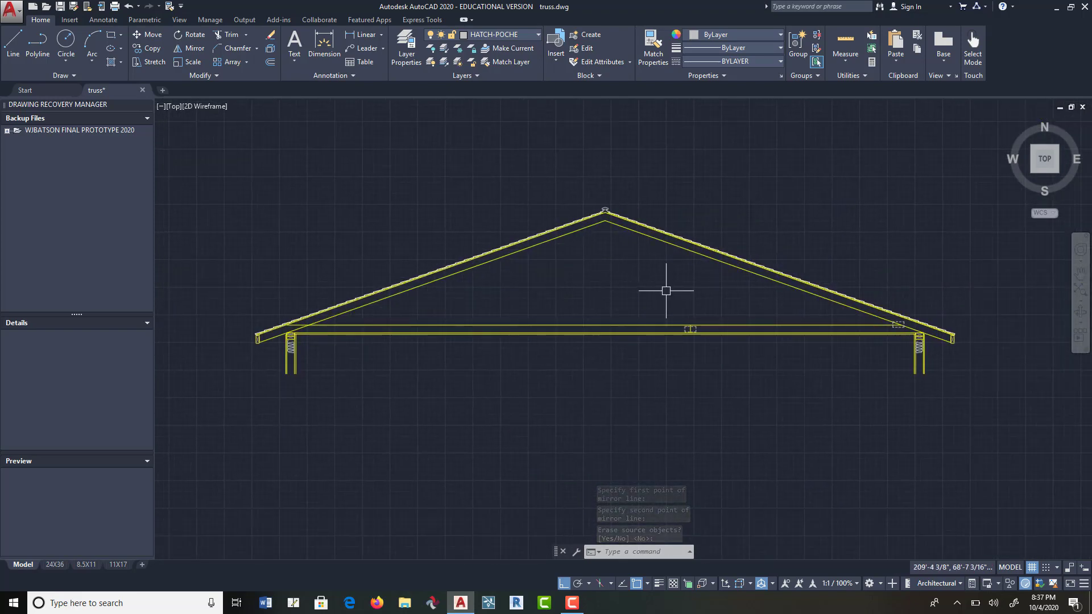
Step: Draw a line closing the open end of the roof sheathing at the left eave, from its upper to its lower edge
scroll(262, 337, "up", 8)
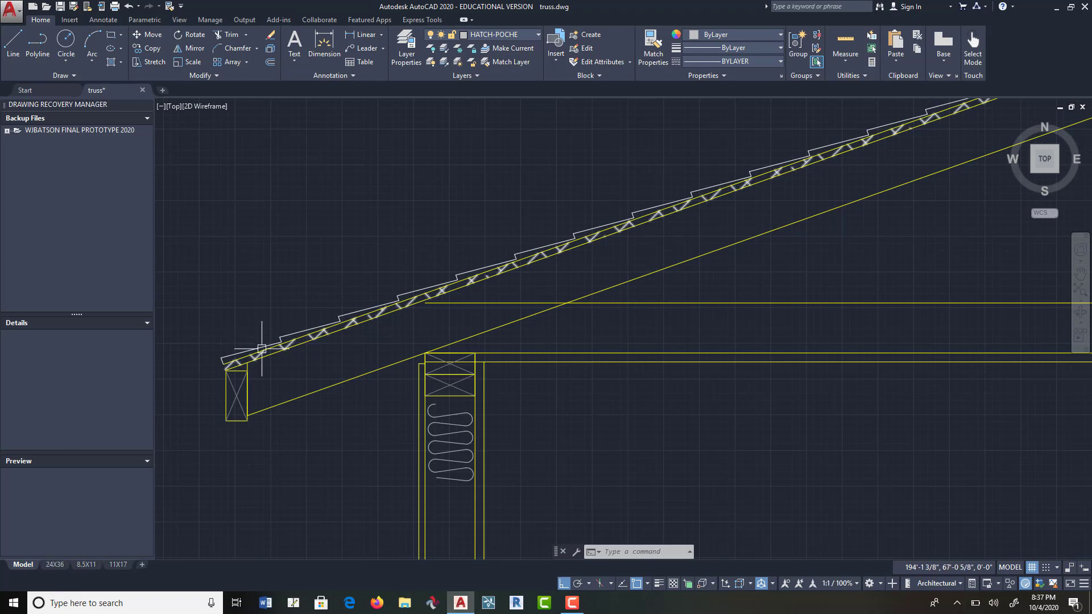
scroll(227, 366, "up", 6)
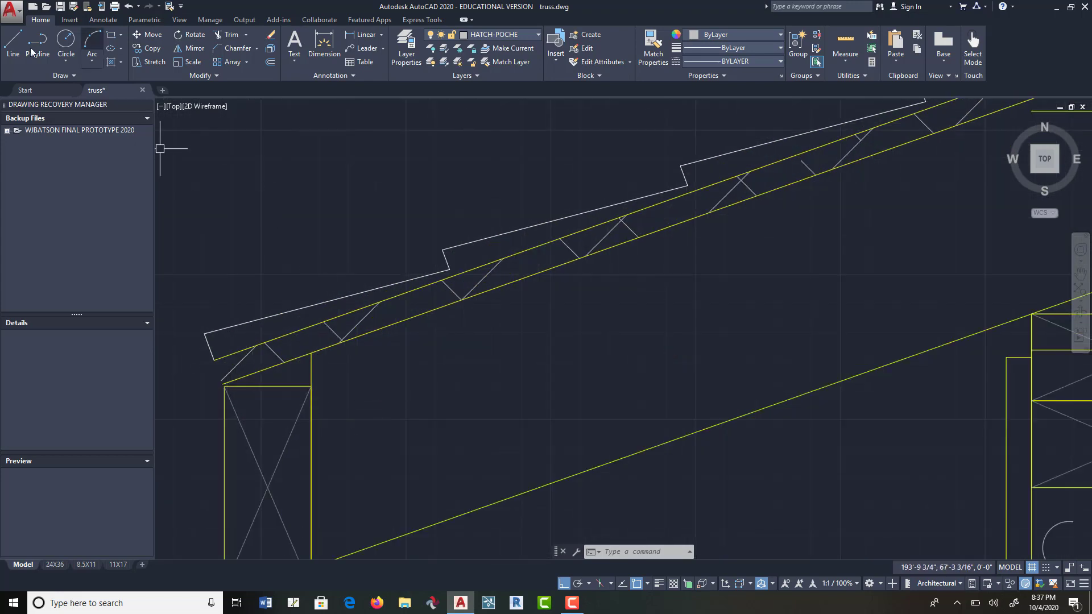
left_click(13, 43)
scroll(221, 384, "up", 2)
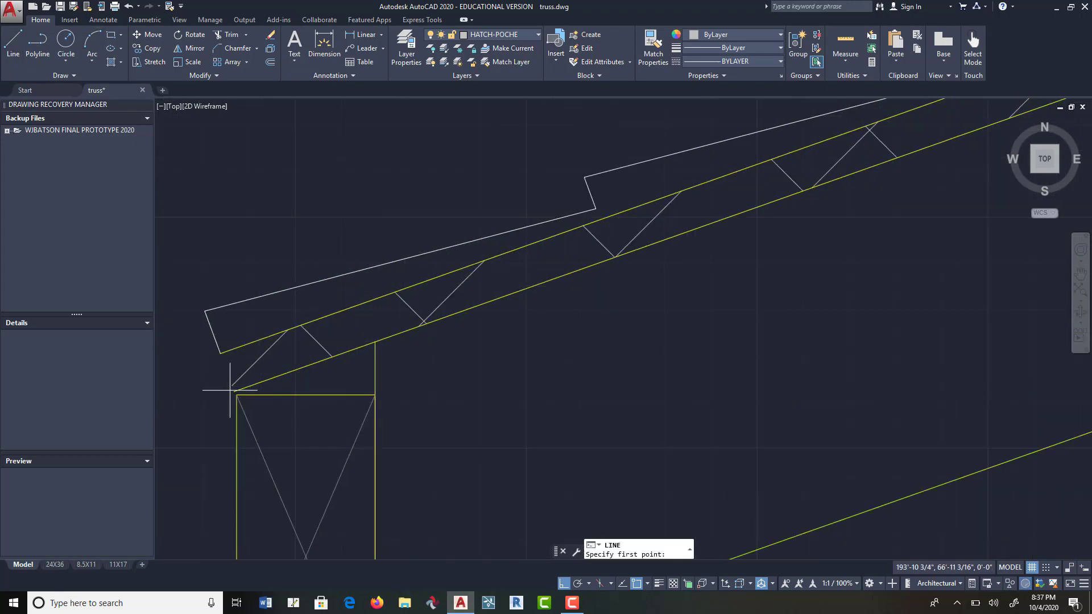
left_click(222, 353)
left_click(233, 391)
key("Return")
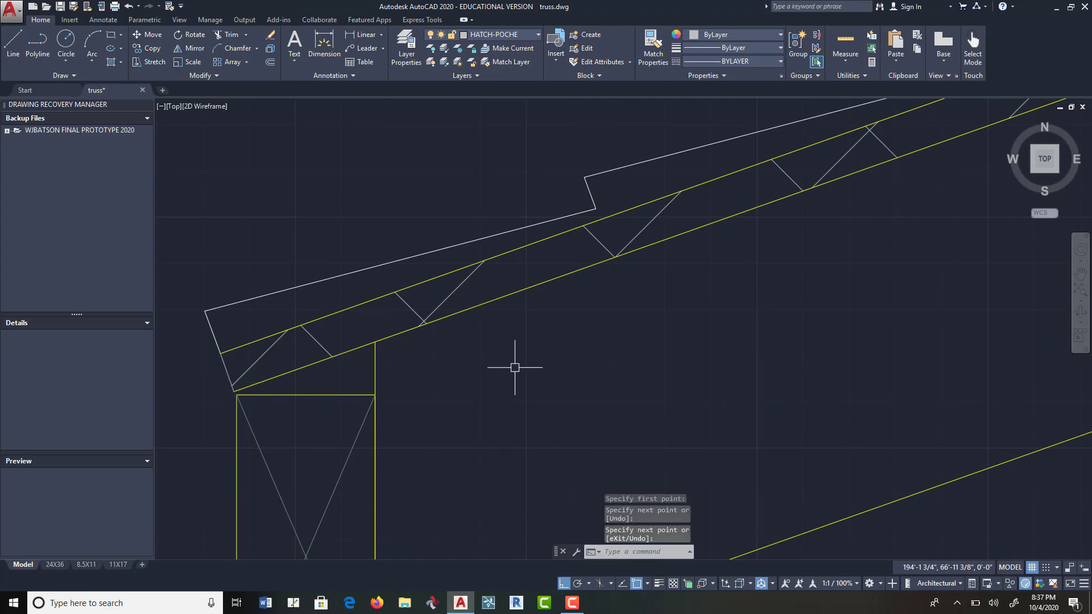
key("Escape")
key("Escape")
Step: Match the new sheathing end line's properties to those of the sheathing's lower edge line
type("m")
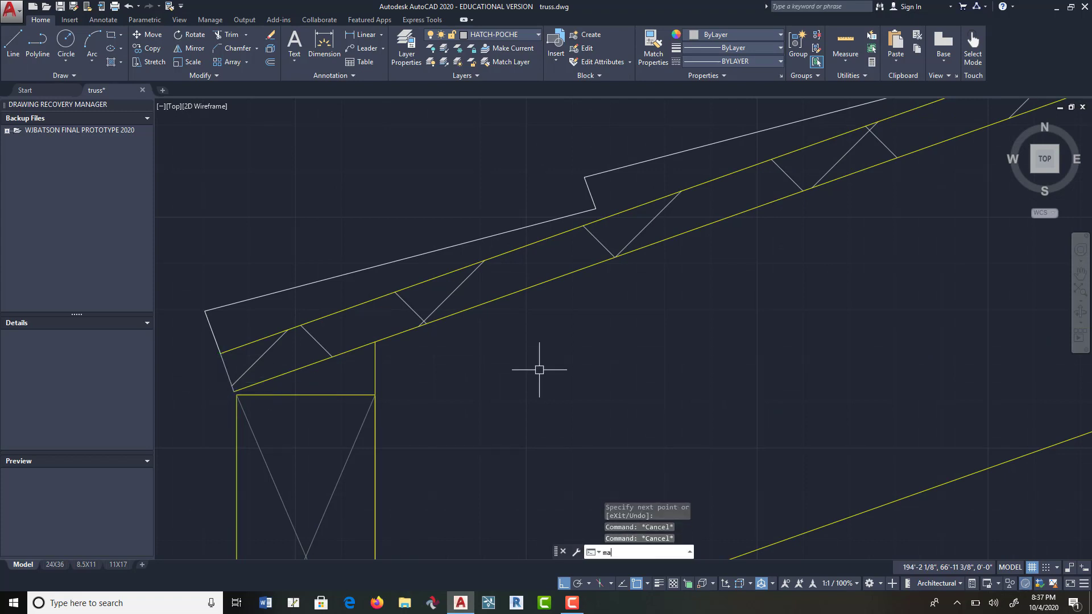
type("a")
key("Return")
left_click(382, 339)
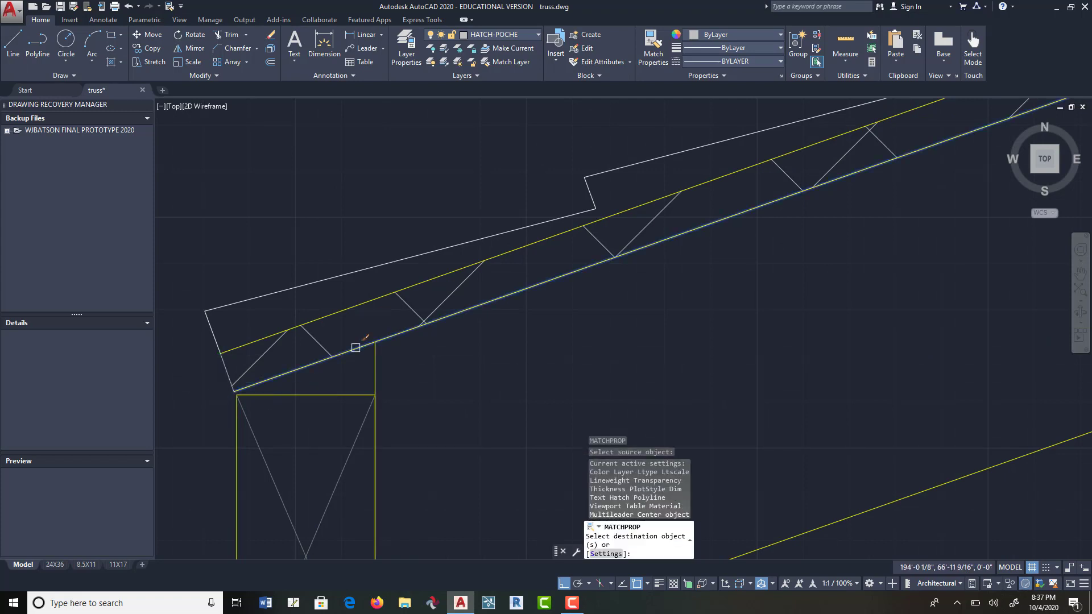
left_click(227, 369)
key("Return")
scroll(603, 357, "down", 5)
middle_click_drag(721, 367, 379, 371)
middle_click_drag(510, 354, 306, 475)
scroll(683, 342, "down", 2)
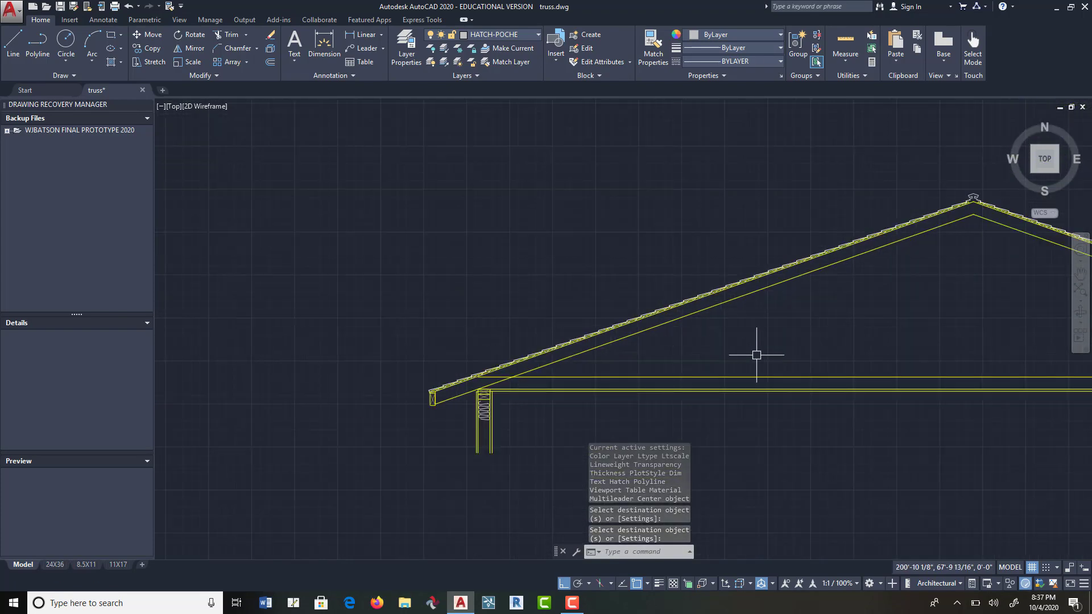
mouse_move(756, 355)
middle_mouse_down()
mouse_move(495, 342)
mouse_move(480, 350)
middle_mouse_up()
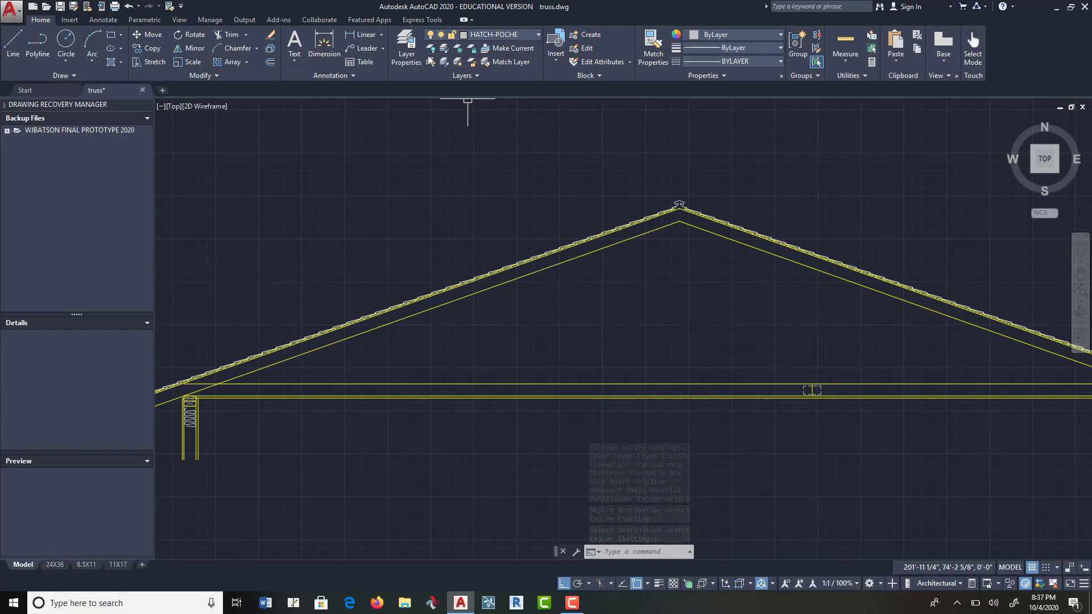
Step: Make OBJECT2 the current layer and save the drawing
left_click(404, 57)
left_click(526, 34)
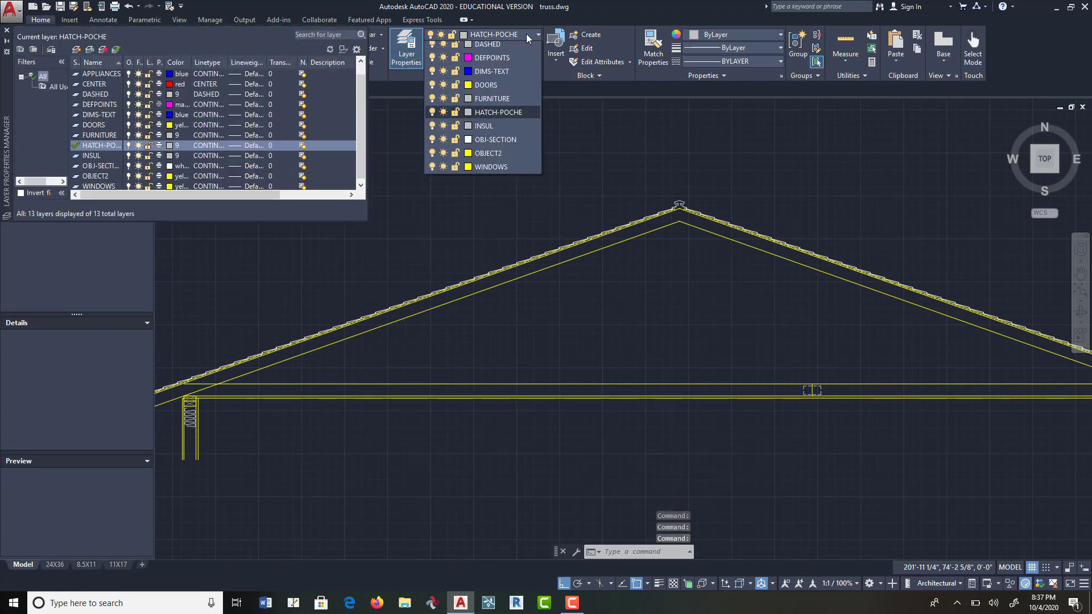
left_click(493, 196)
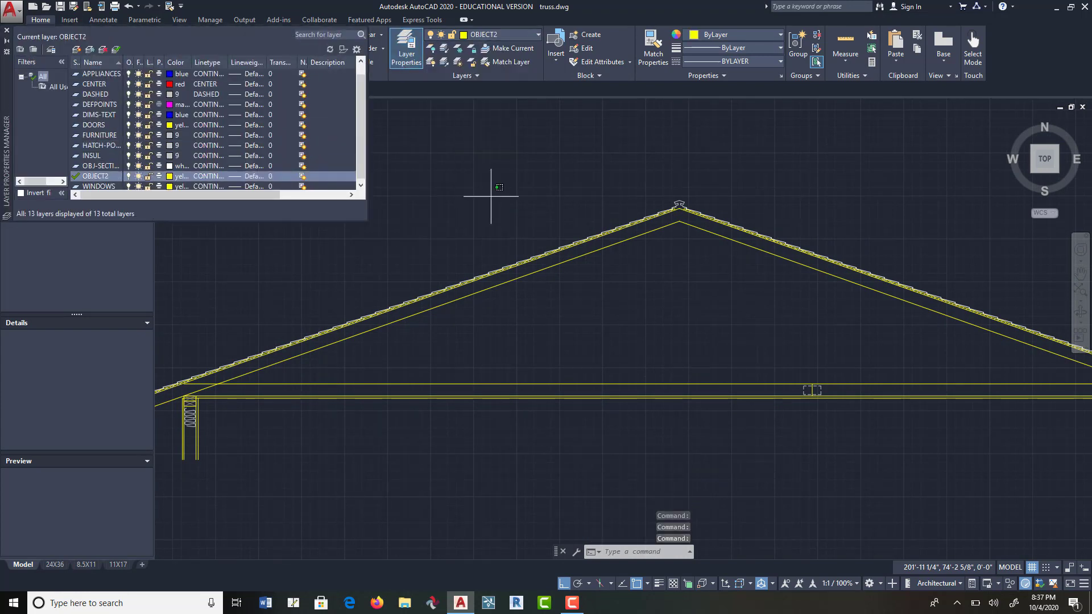
left_click(490, 197)
left_click(7, 30)
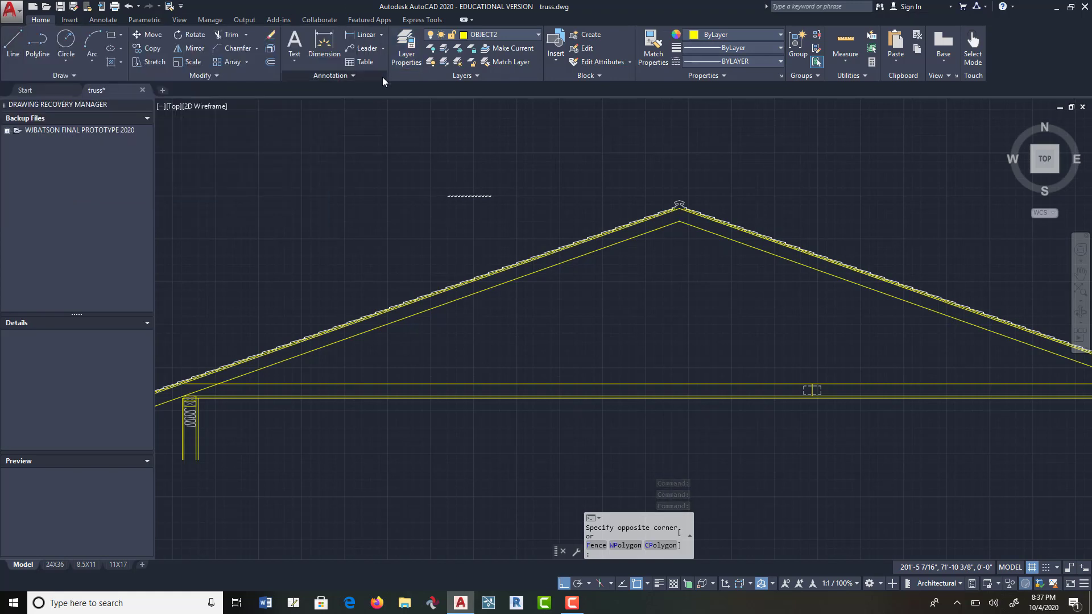
left_click(537, 178)
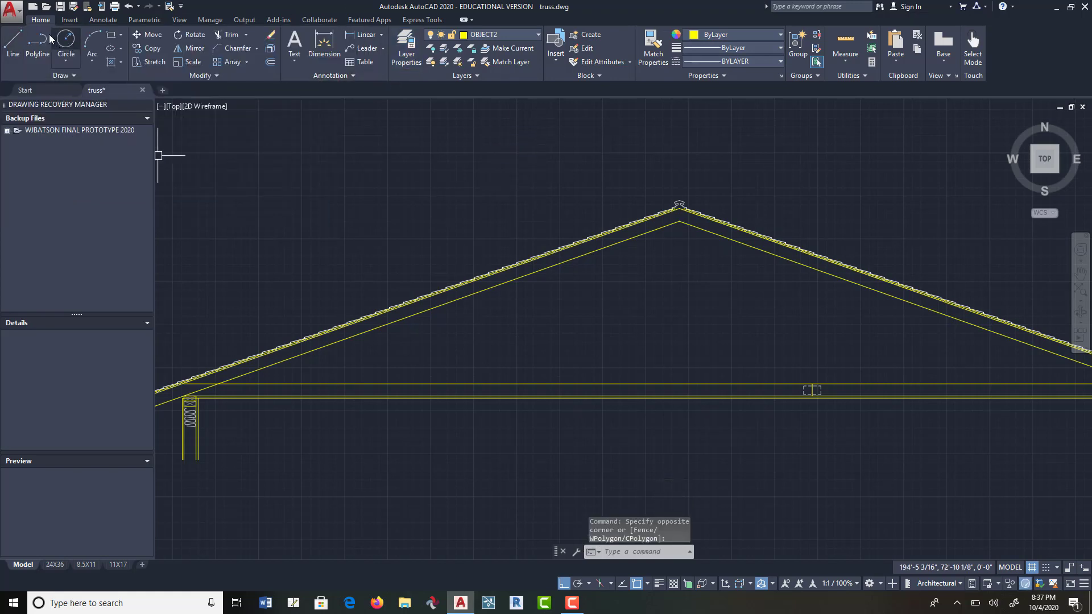
left_click(13, 11)
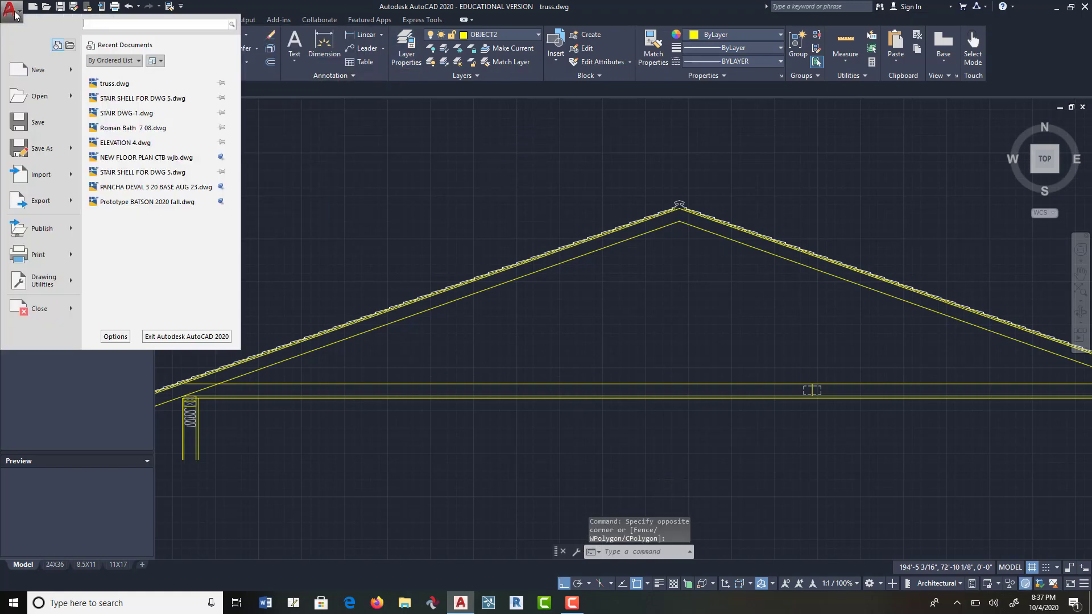
left_click(48, 122)
Step: Examine the reference truss image above the section for the layout of the web members
middle_click_drag(715, 369, 705, 343)
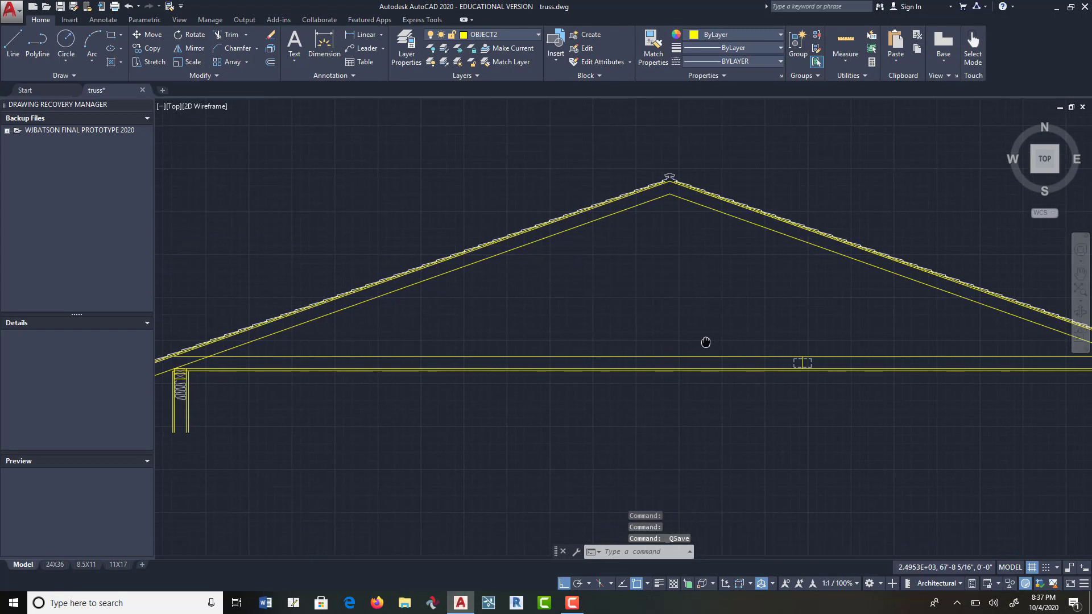
scroll(641, 298, "down", 4)
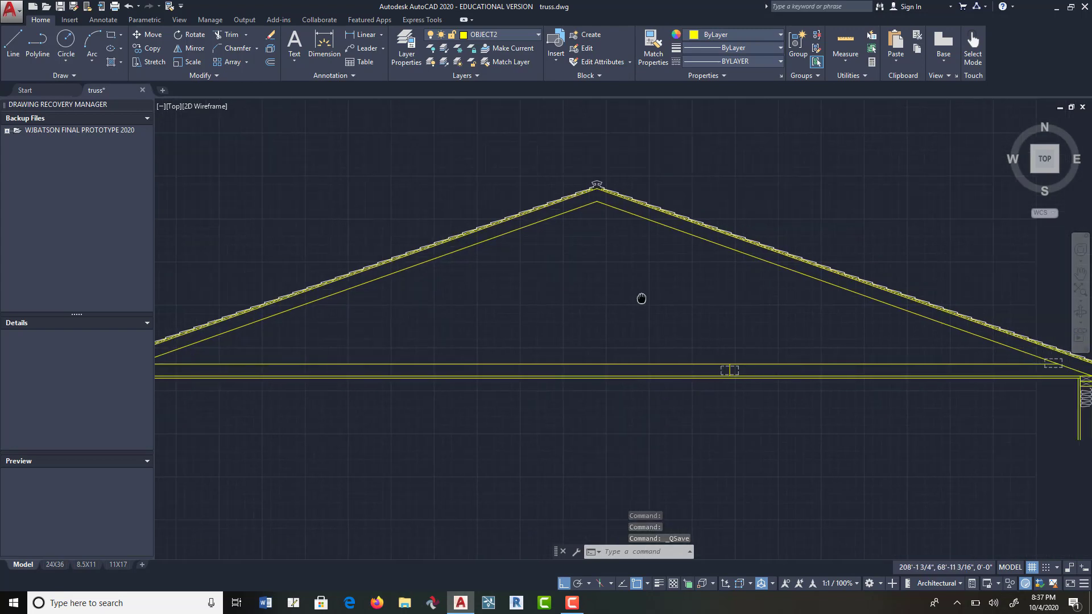
middle_click_drag(639, 303, 709, 489)
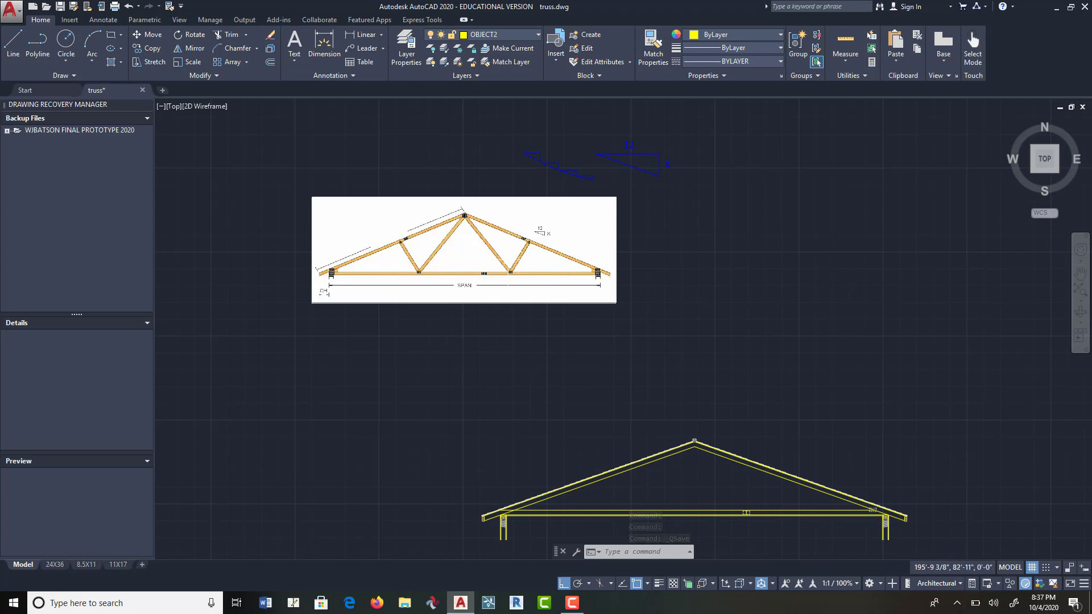
scroll(484, 253, "up", 2)
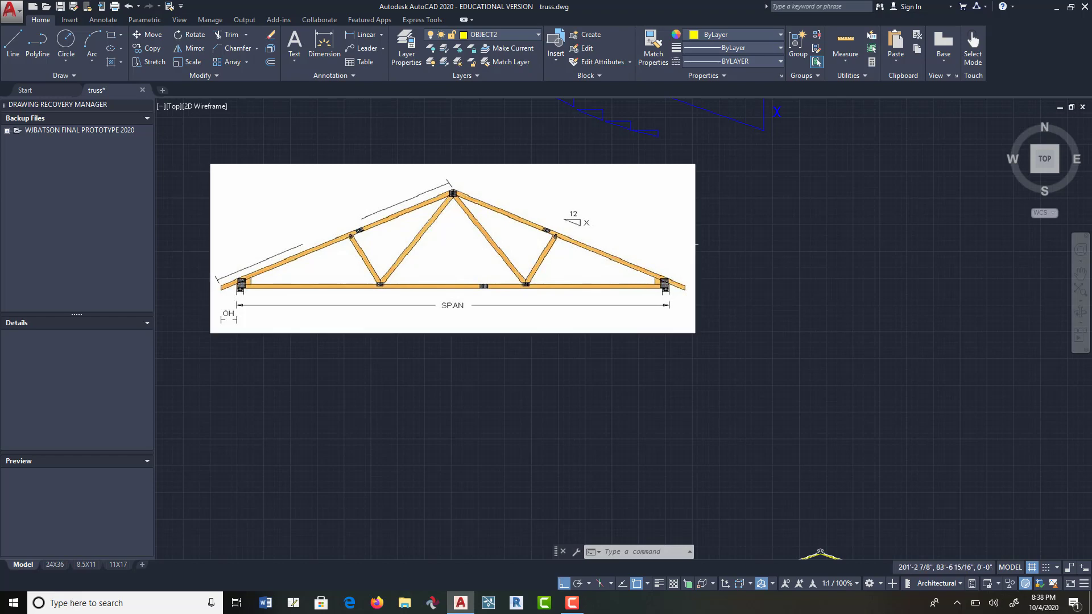
scroll(633, 218, "down", 8)
scroll(685, 271, "up", 10)
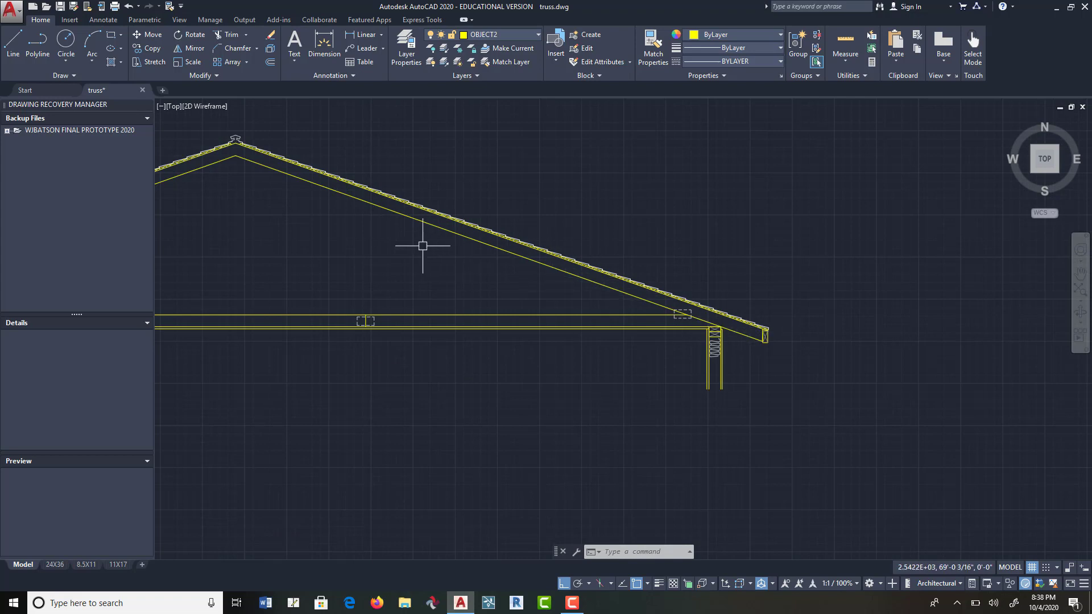
middle_click_drag(394, 246, 628, 242)
Step: With Ortho off, draw a line along the right top chord's underside from the inner peak to the bottom chord's upper edge
left_click(14, 40)
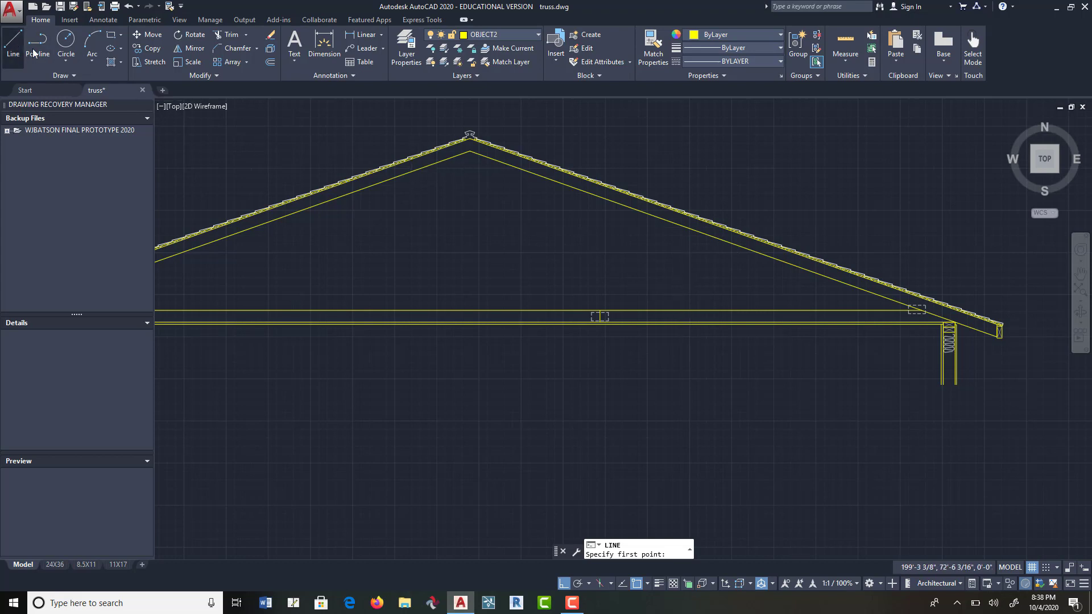
left_click(13, 41)
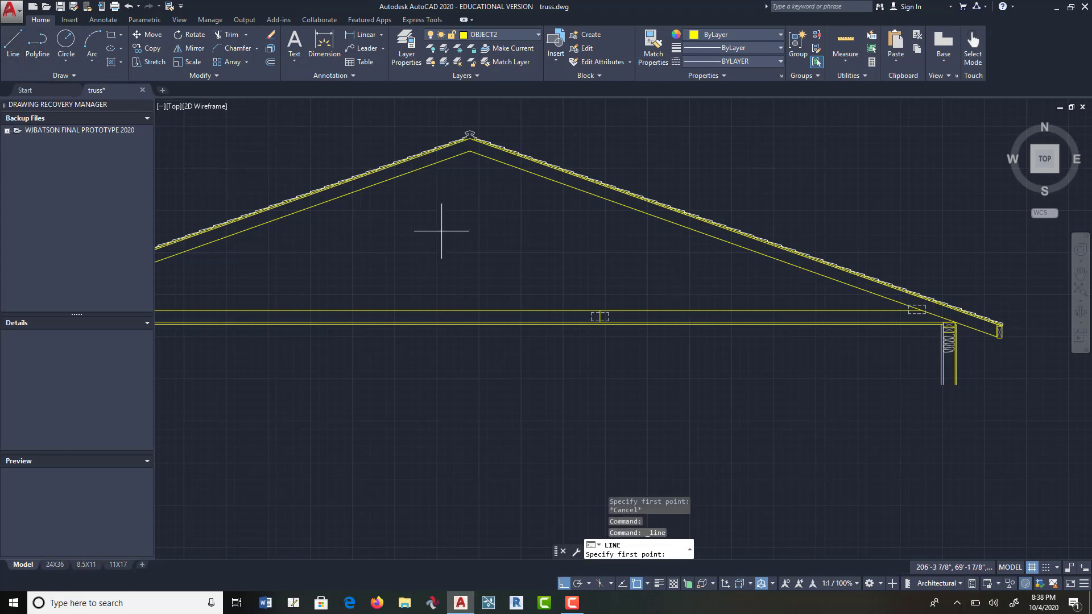
left_click(469, 153)
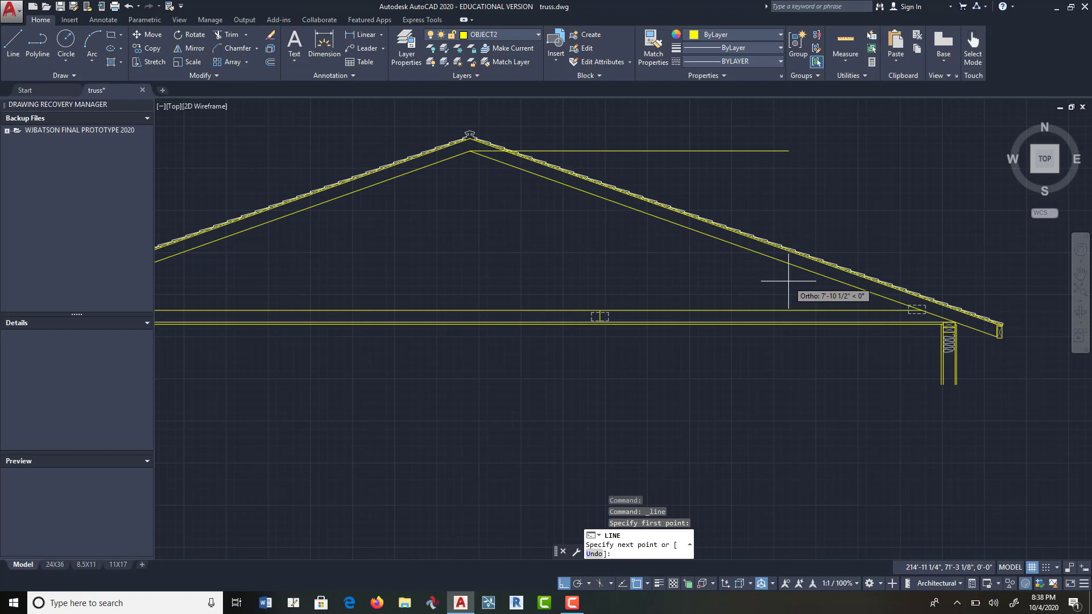
key("F8")
scroll(933, 309, "up", 3)
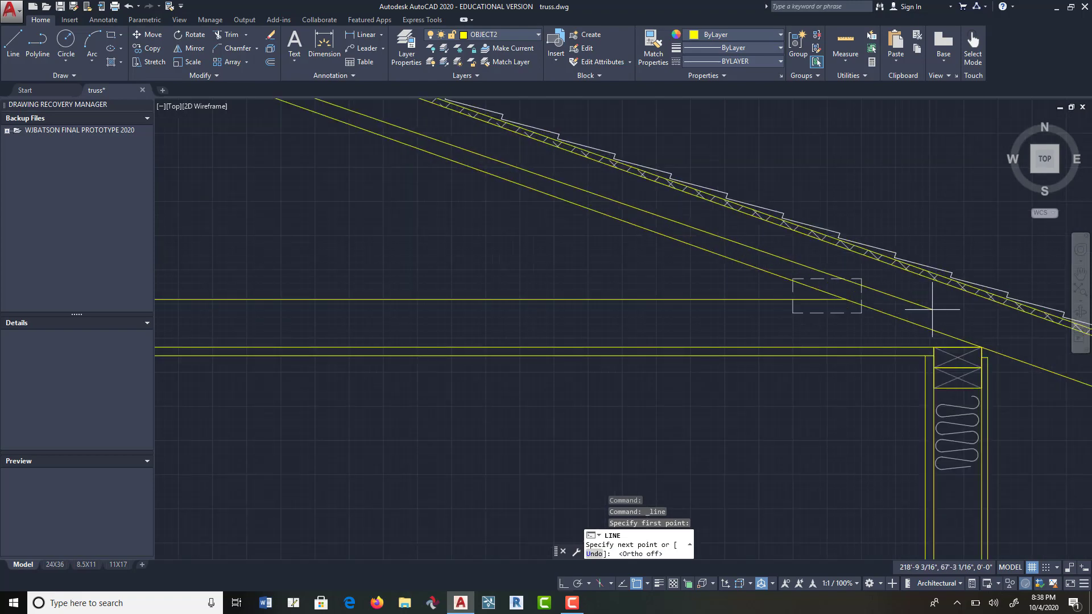
left_click(828, 295)
scroll(472, 270, "down", 4)
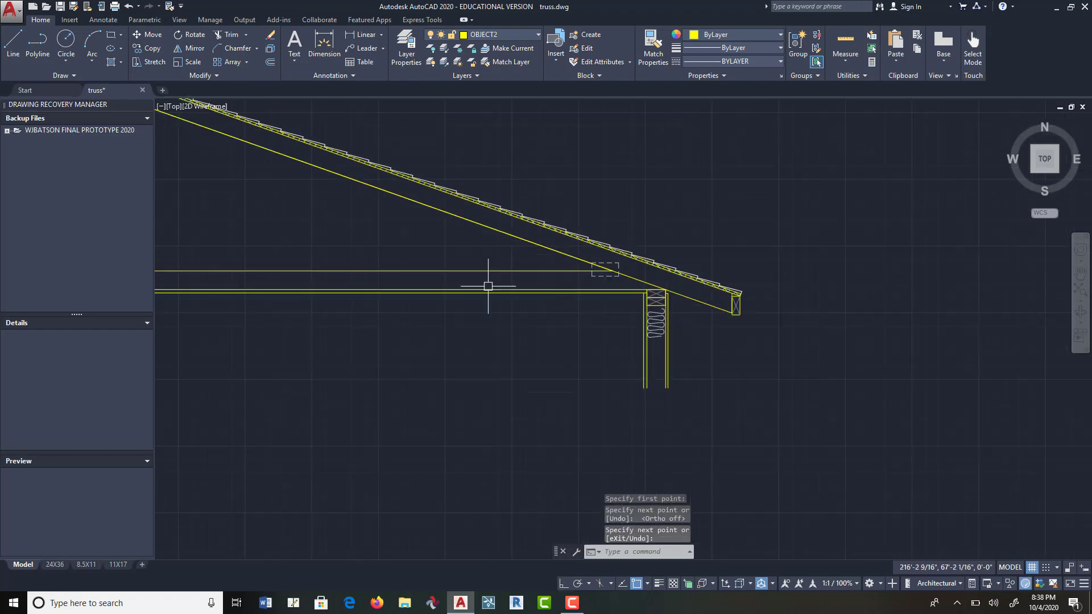
Step: Compare the reference truss image with the section for where the web members meet the top and bottom chords
scroll(512, 282, "down", 5)
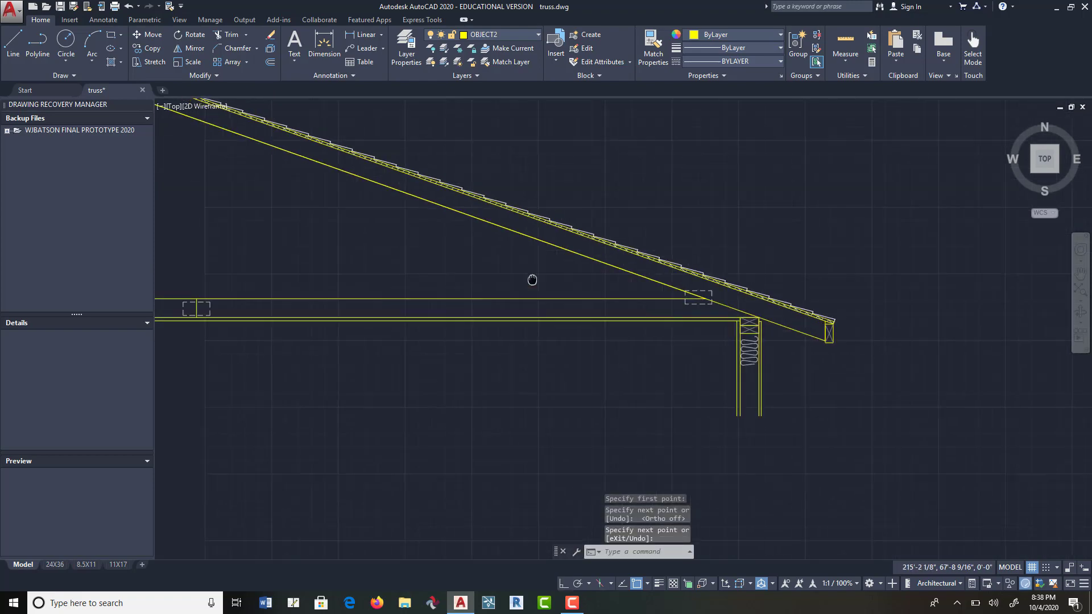
left_click(12, 42)
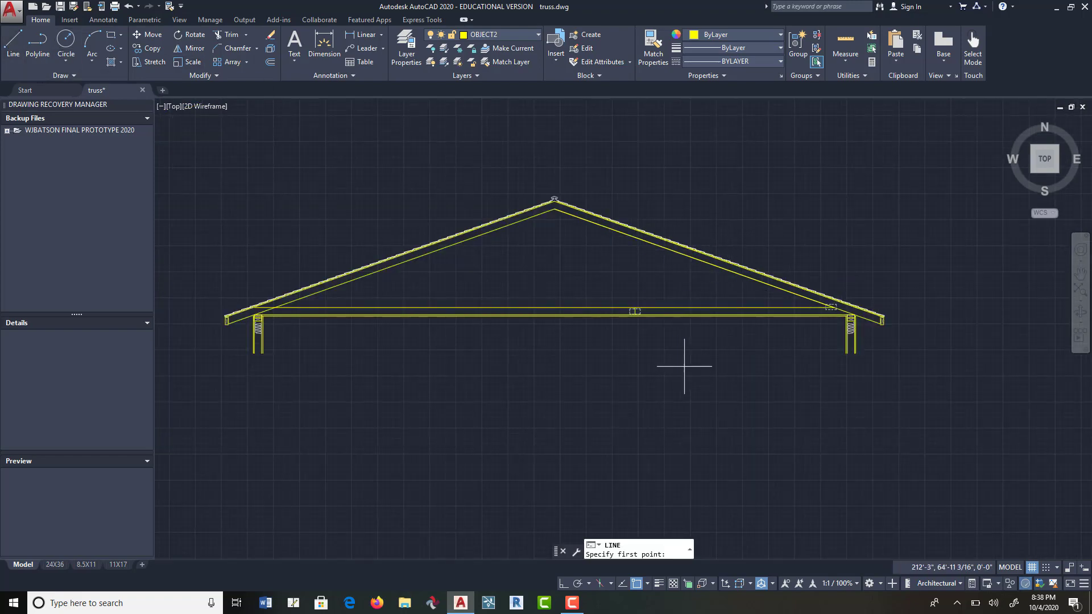
mouse_move(595, 360)
middle_mouse_down()
mouse_move(633, 475)
mouse_move(638, 406)
middle_mouse_up()
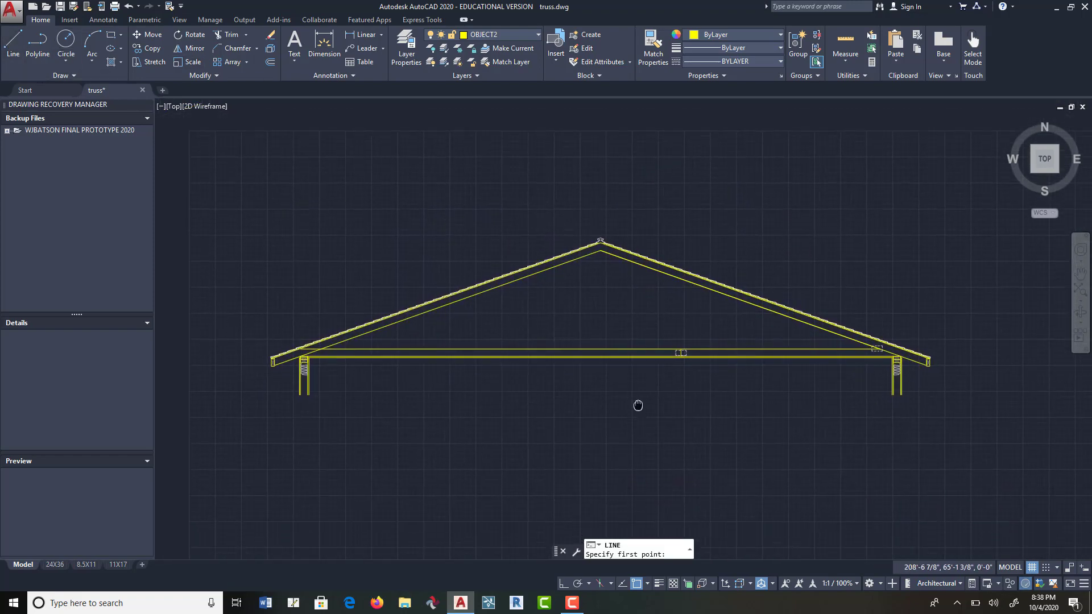
scroll(617, 403, "up", 2)
scroll(620, 390, "down", 3)
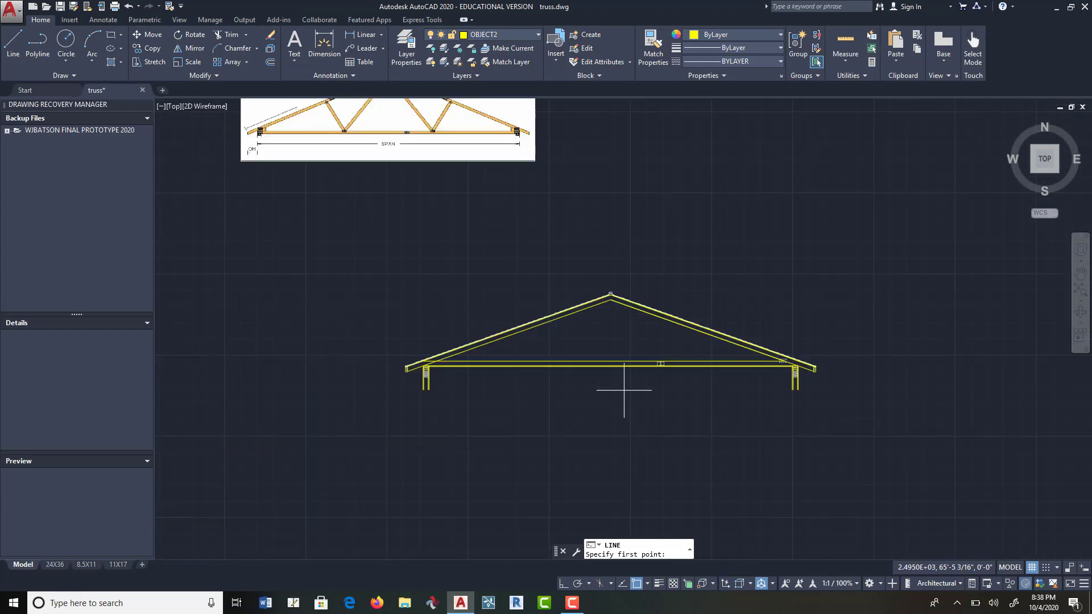
middle_click_drag(408, 223, 452, 319)
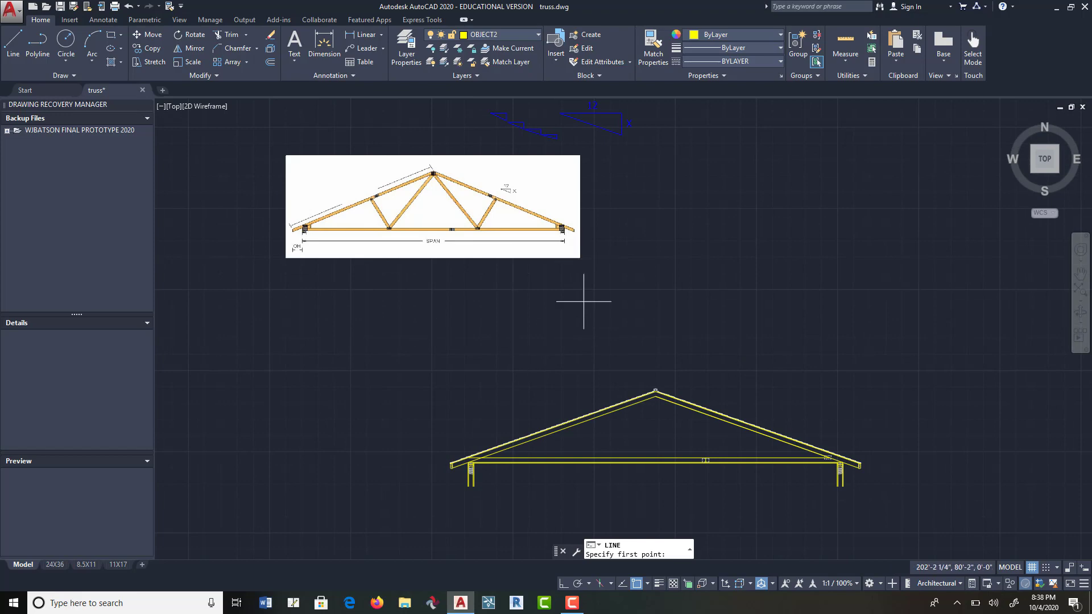
middle_click_drag(585, 300, 522, 187)
scroll(578, 363, "up", 4)
scroll(590, 363, "down", 2)
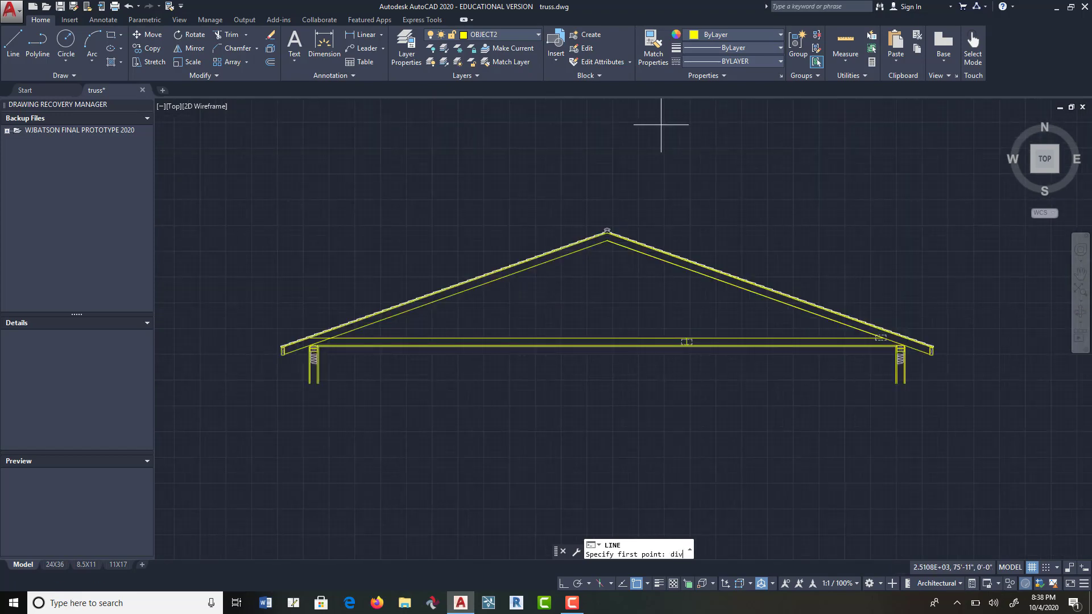
type("ide")
key("Return")
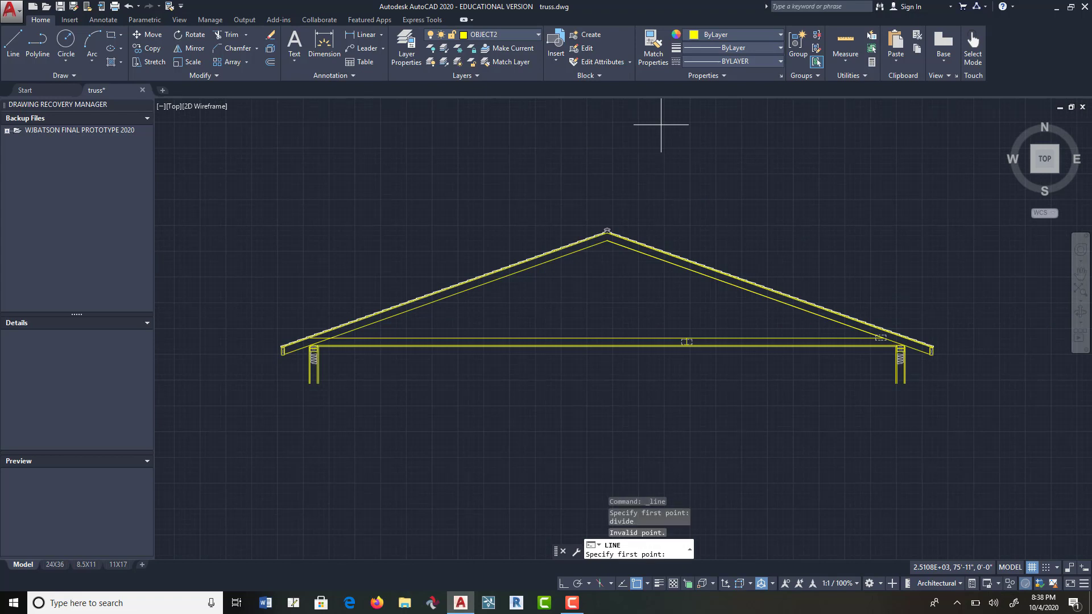
key("Escape")
key("Escape")
key("Escape")
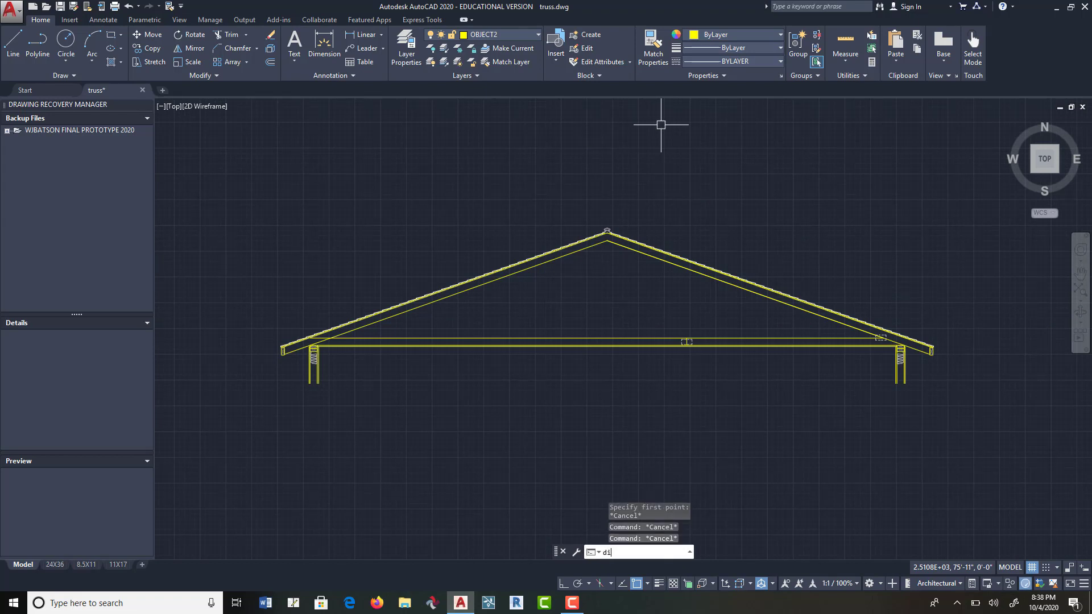
type("divi")
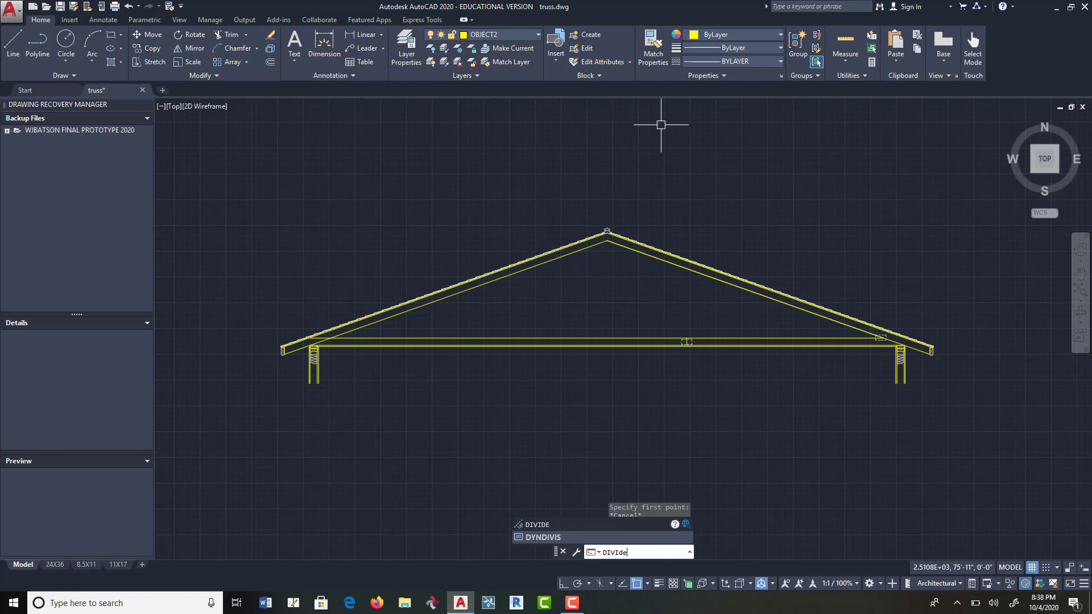
type("de")
key("Return")
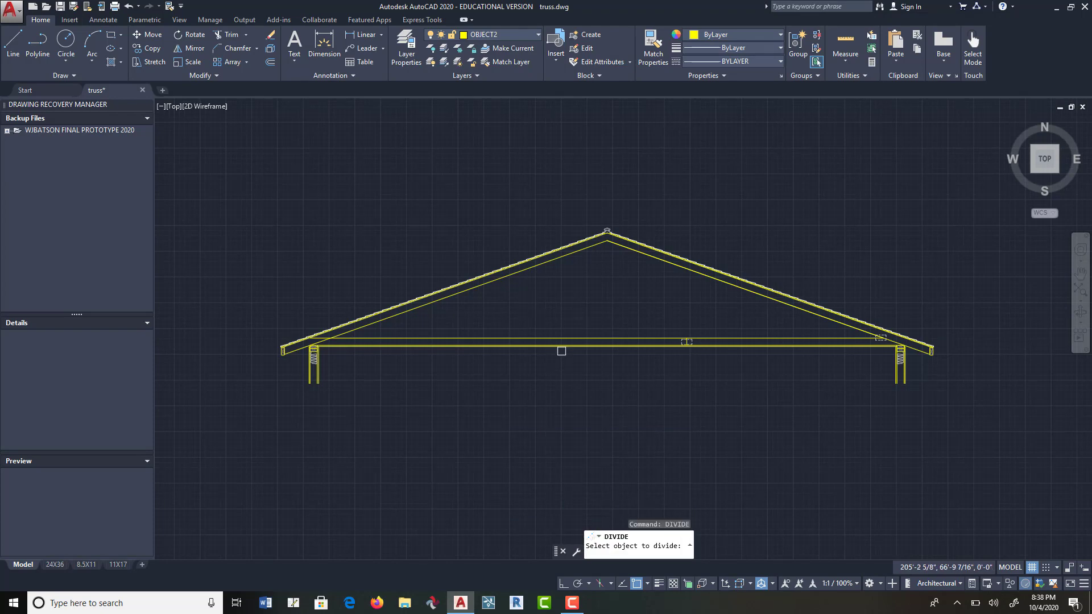
Step: Trim the overhanging left end of the bottom chord's upper edge line back to the left top chord's underside
scroll(561, 351, "up", 4)
scroll(562, 351, "down", 2)
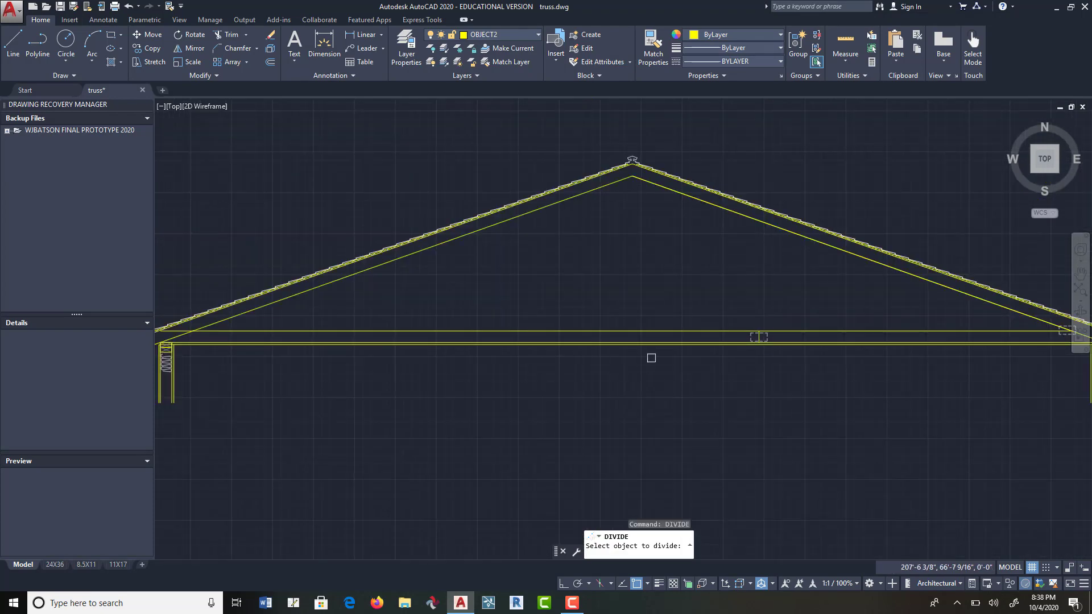
middle_click_drag(652, 357, 490, 314)
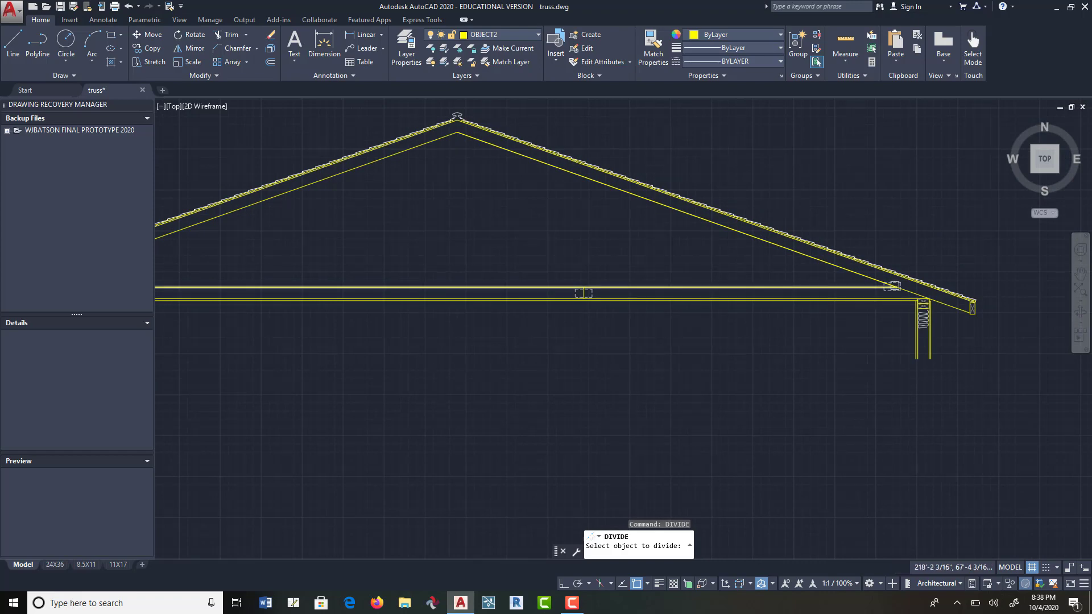
scroll(616, 313, "down", 2)
middle_click_drag(596, 302, 811, 282)
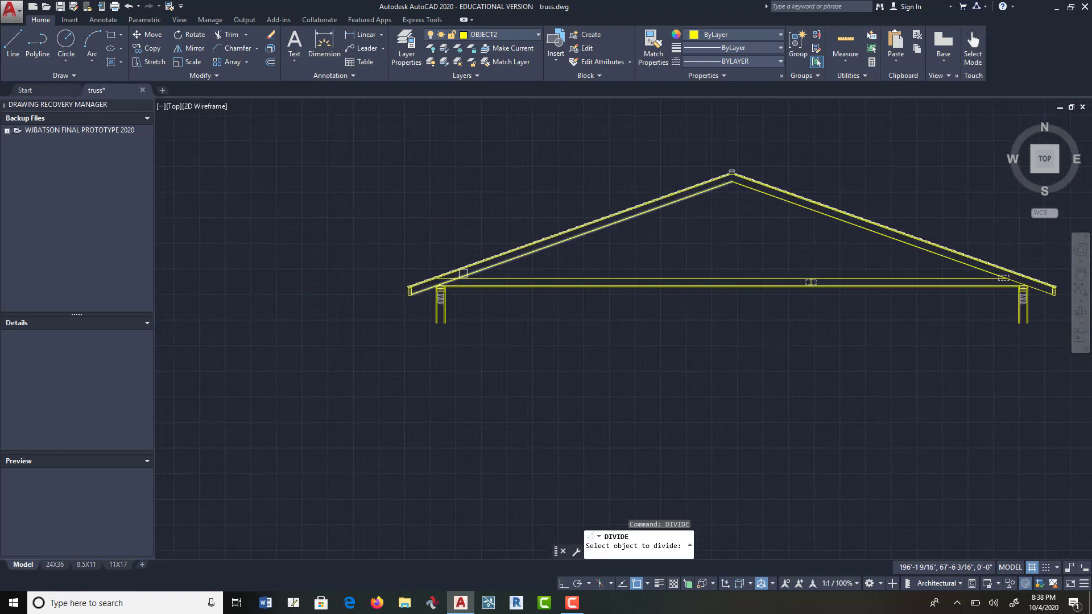
scroll(463, 273, "up", 4)
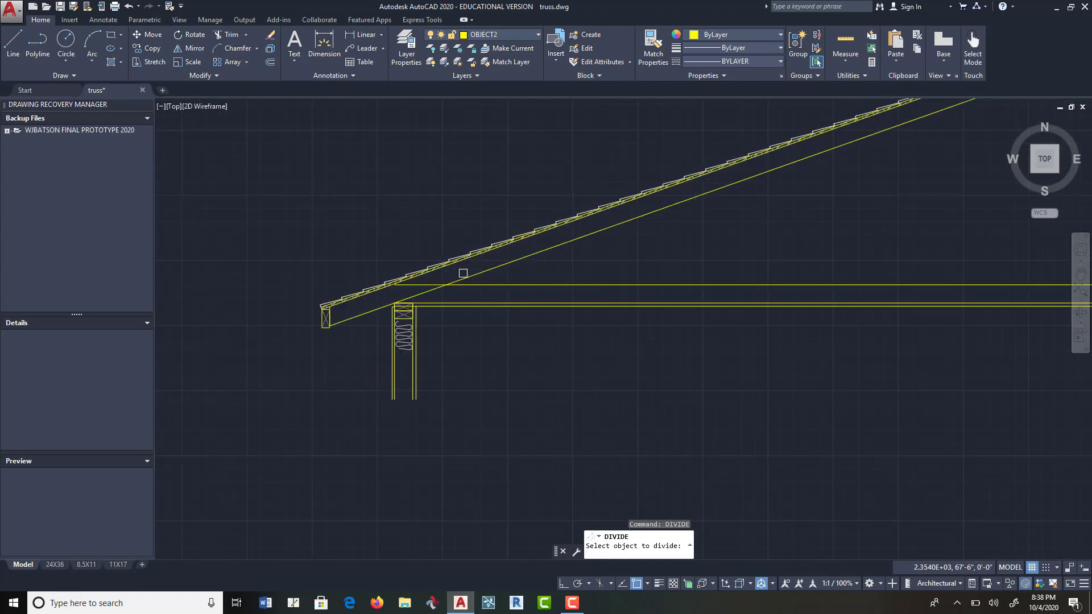
left_click(245, 33)
left_click(231, 59)
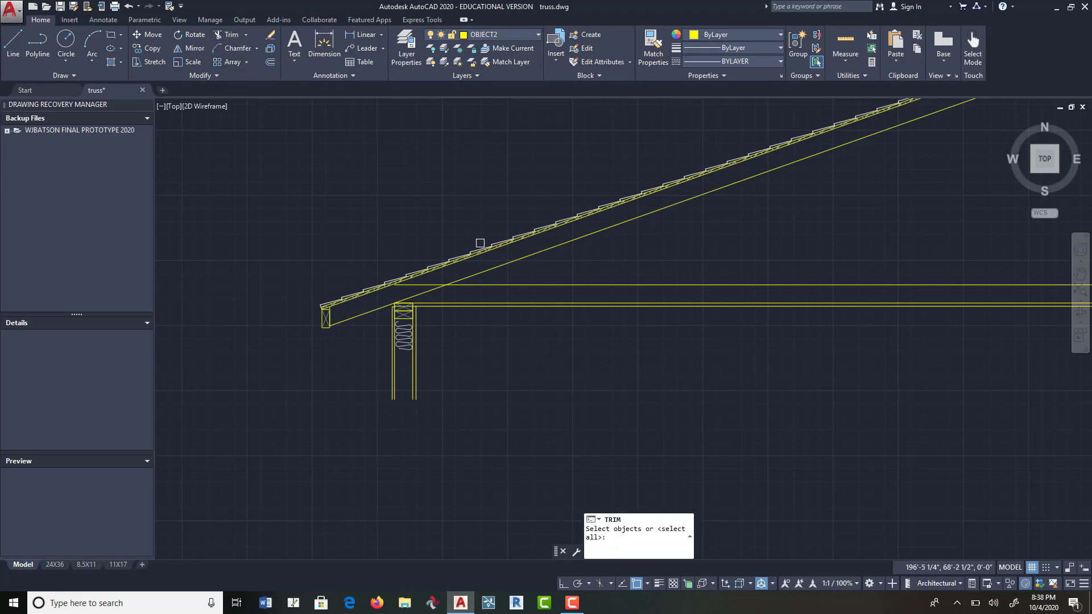
left_click(476, 275)
key("Return")
left_click(429, 284)
key("Return")
Step: Divide the bottom chord's upper edge line into 3 equal segments
scroll(677, 312, "down", 5)
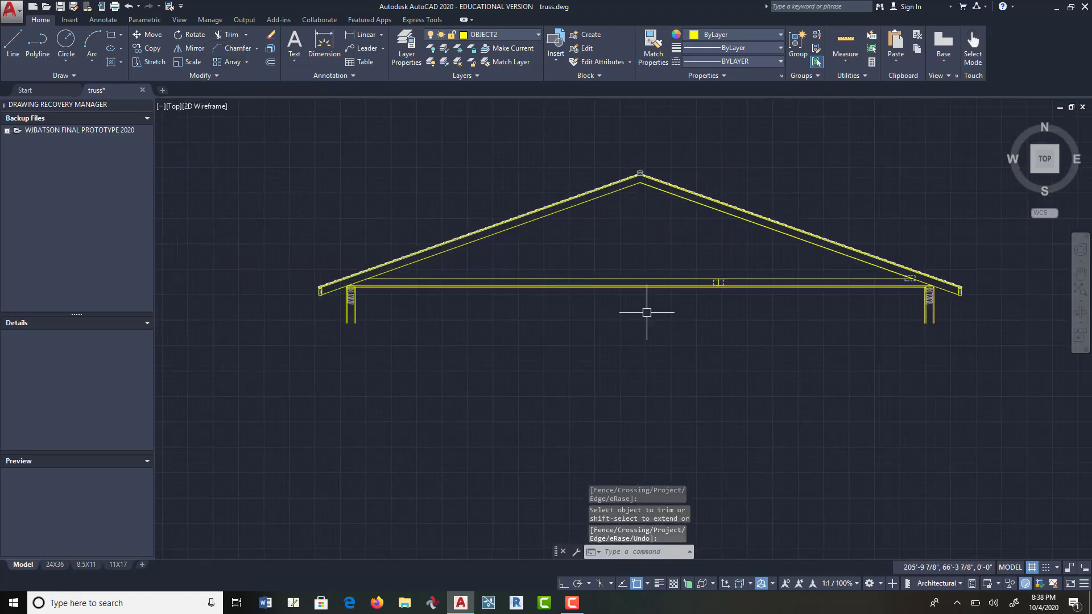
scroll(696, 269, "up", 4)
scroll(714, 340, "down", 2)
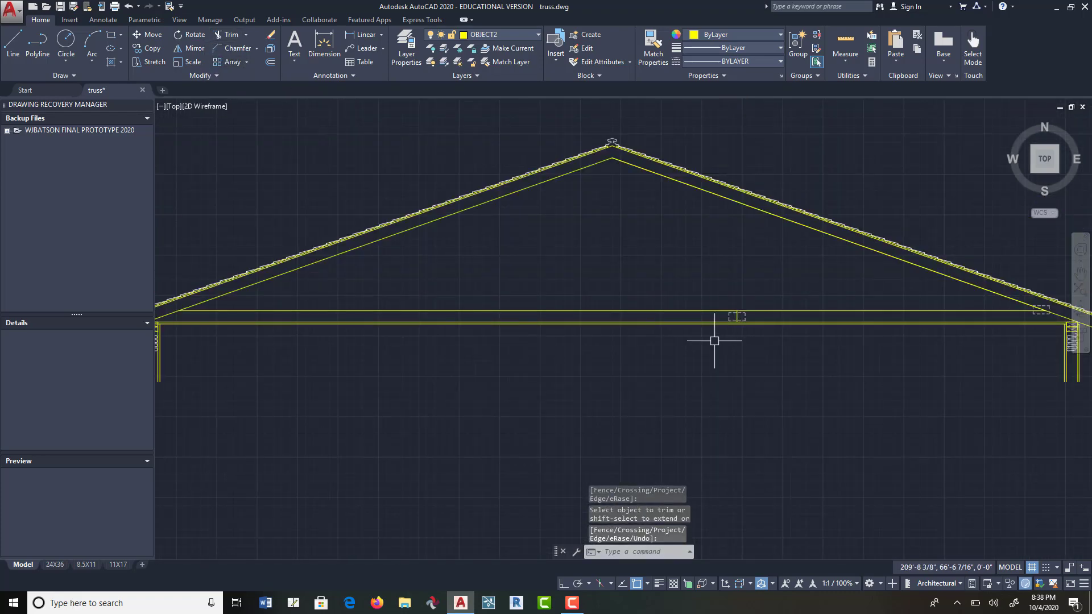
type("di")
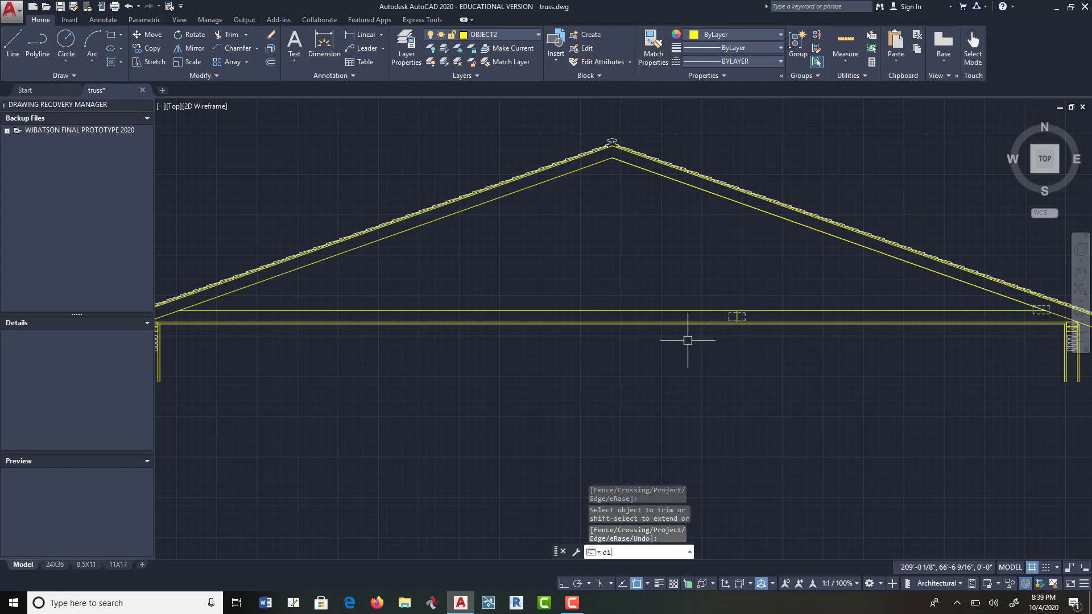
type("vidw")
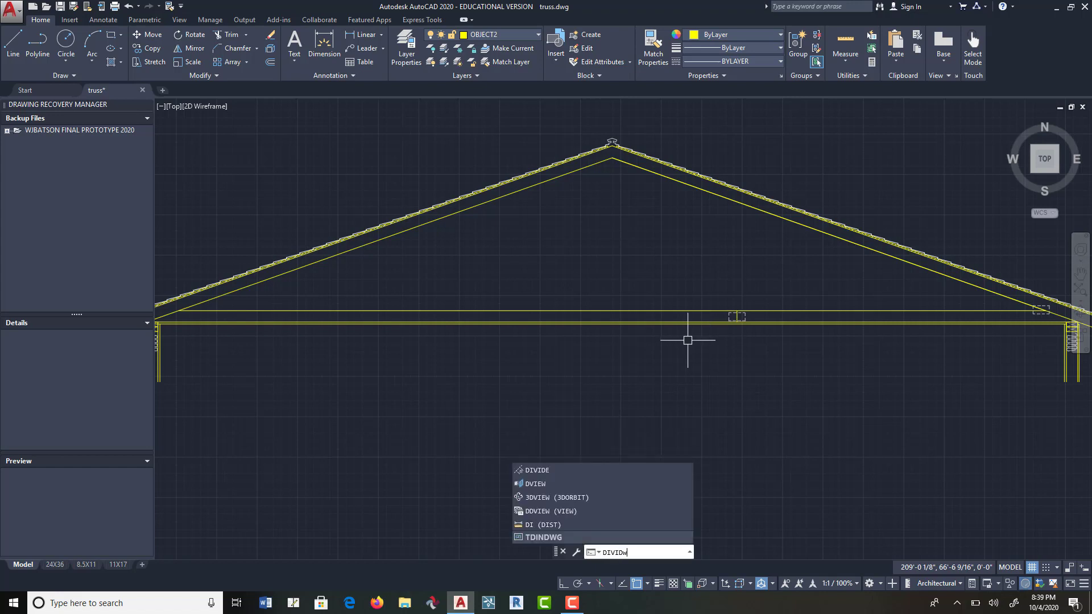
key("BackSpace")
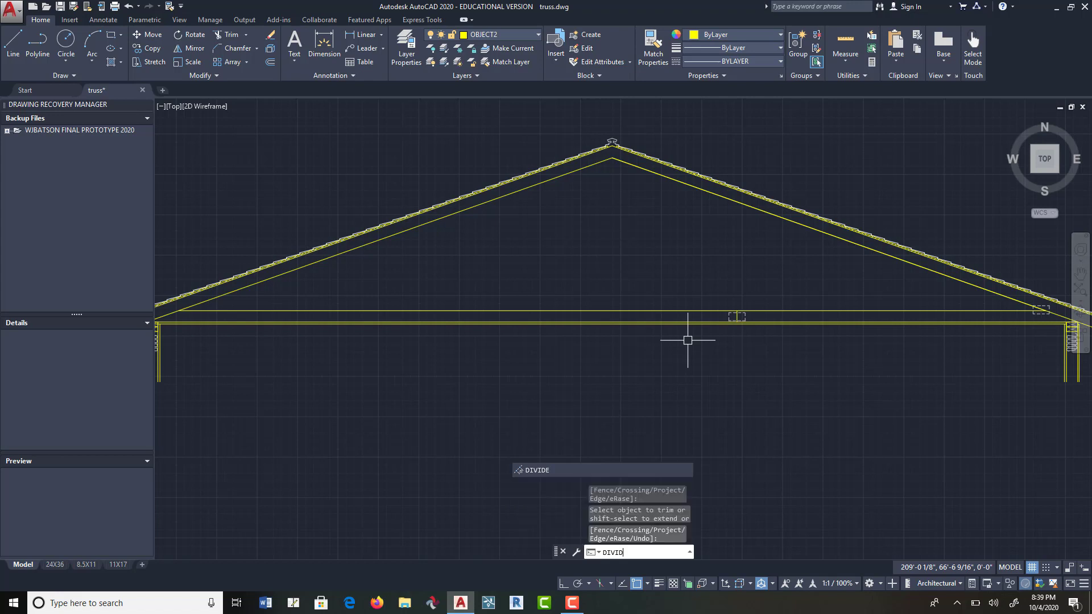
type("e")
key("Return")
left_click(638, 310)
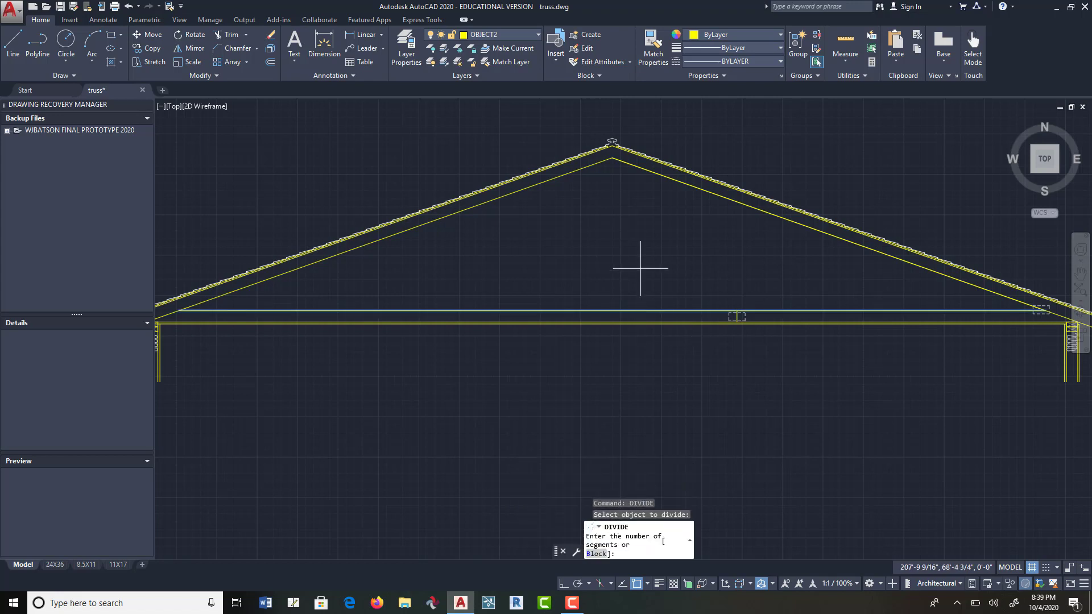
key("Return")
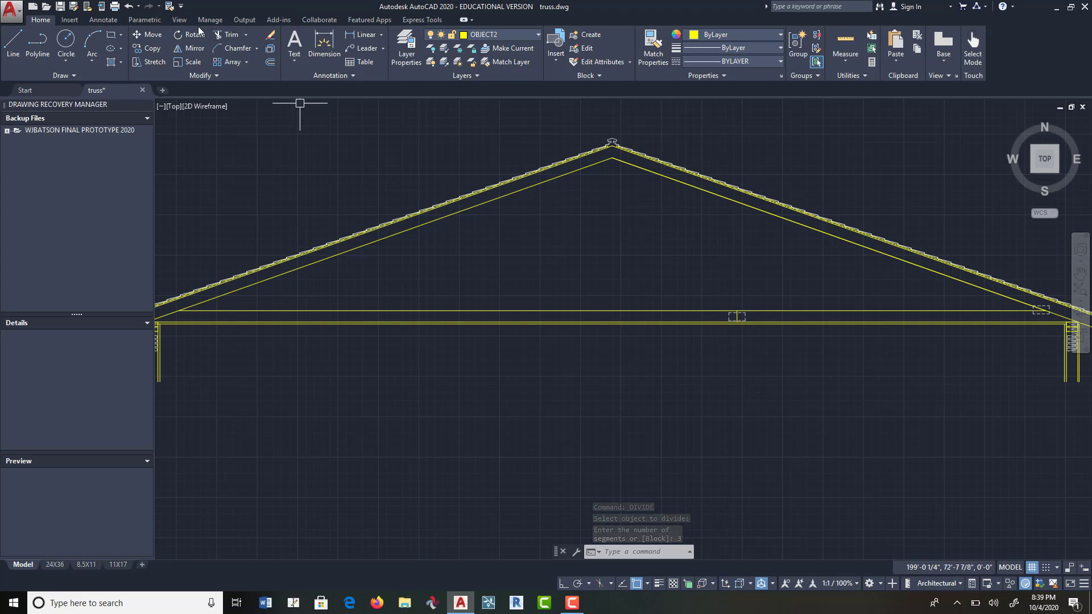
Step: Shift the bottom chord's upper edge line upward to expose the division points, and undo the move
left_click(153, 35)
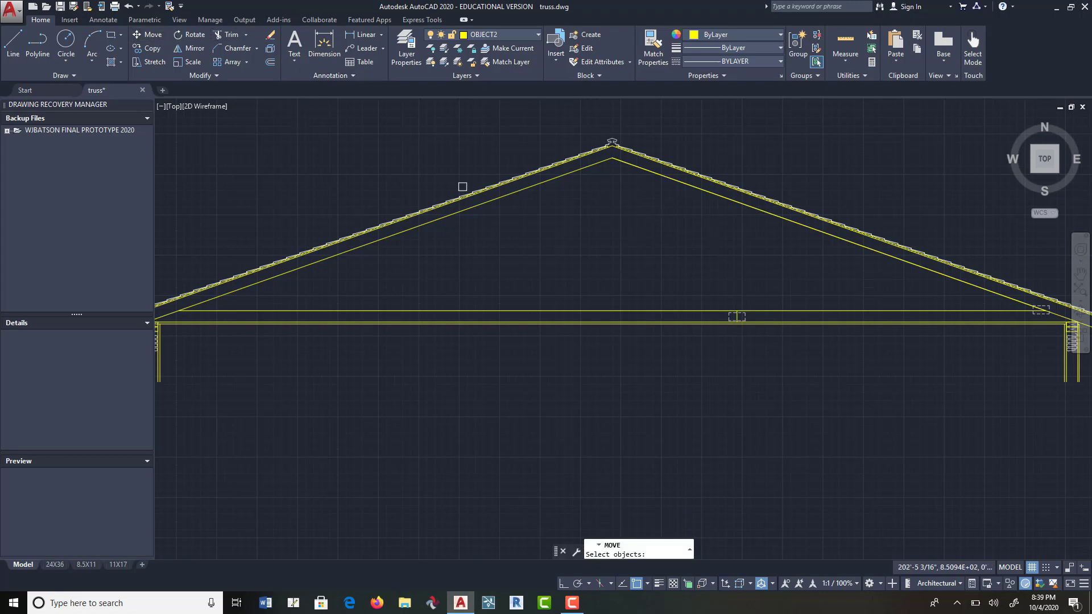
left_click(603, 310)
left_click(603, 278)
left_click(605, 265)
key("Return")
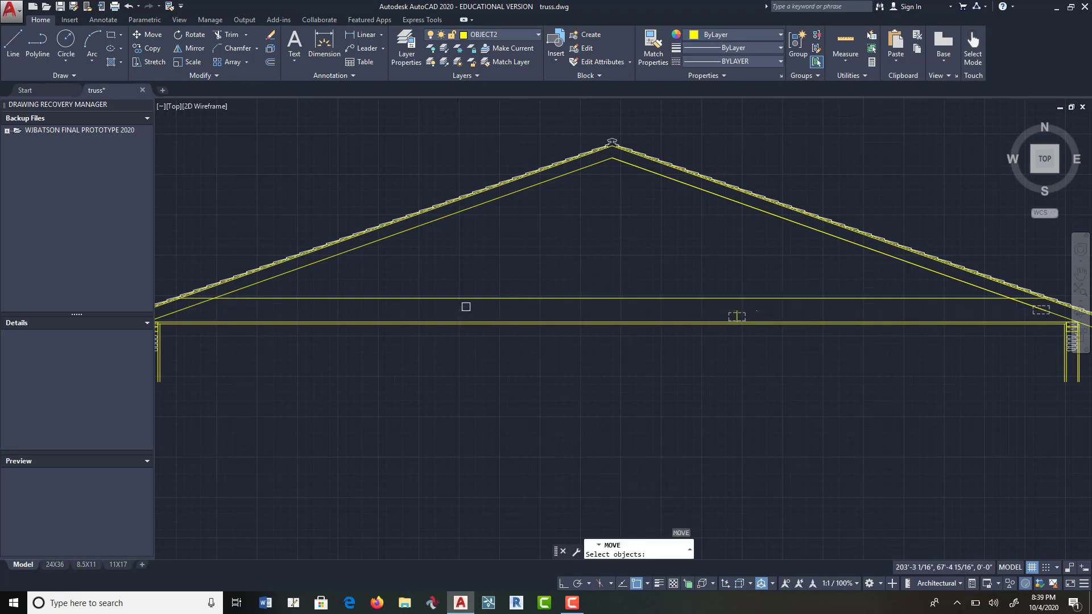
left_click(129, 7)
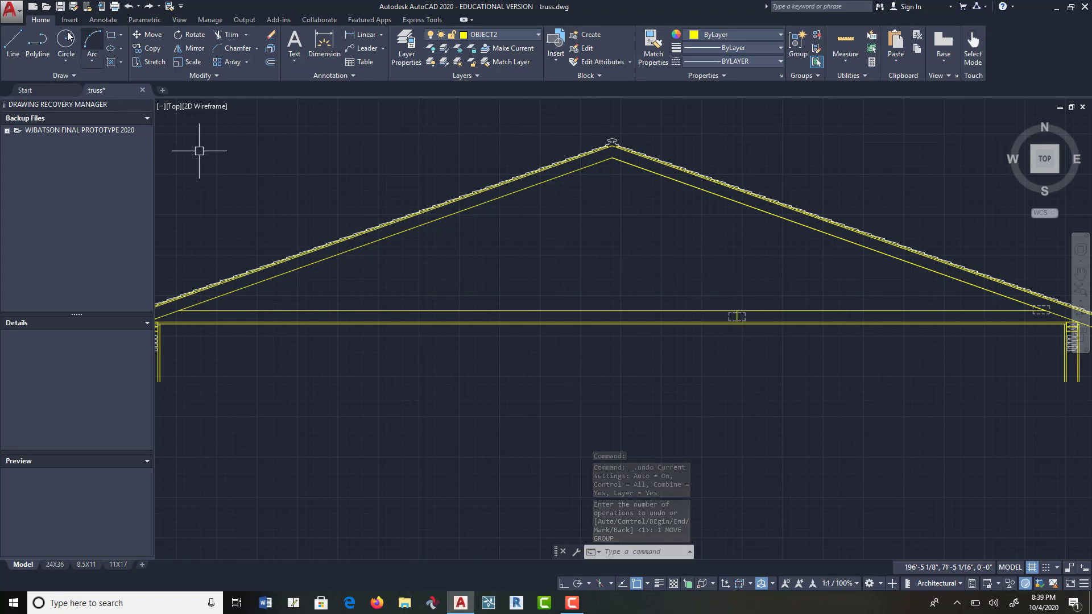
Step: Draw a web line from the right division node on the bottom chord to the midpoint of the right top chord's underside helper line
left_click(13, 42)
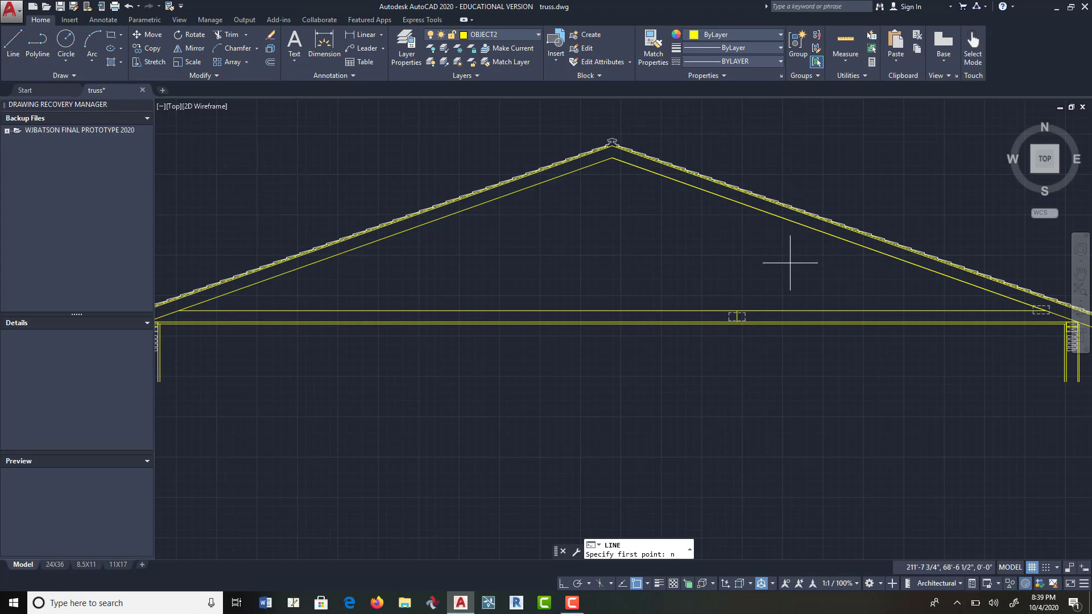
type("node")
key("Return")
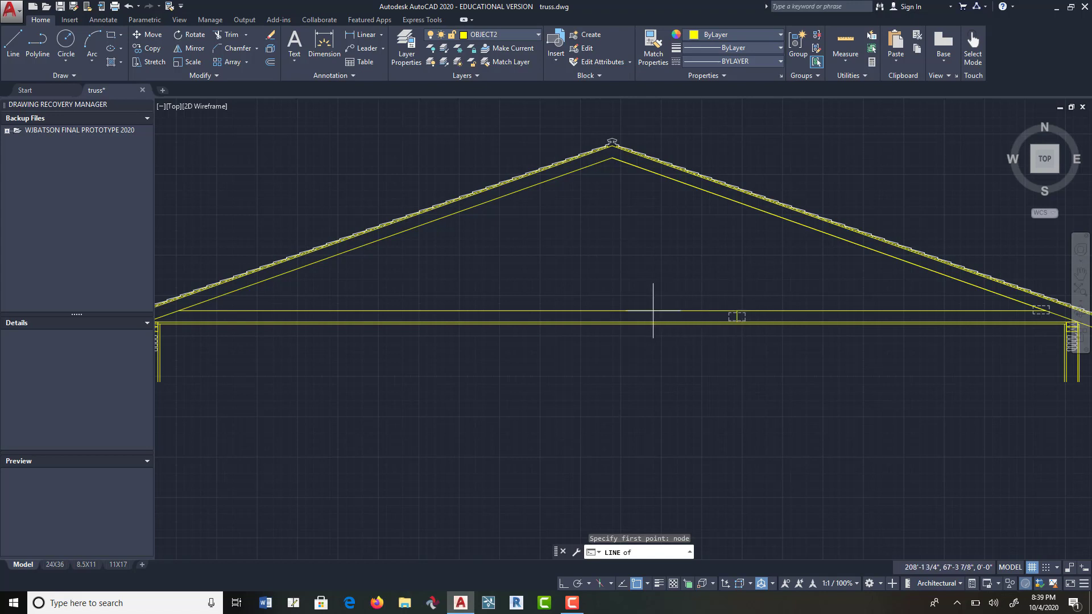
left_click(757, 311)
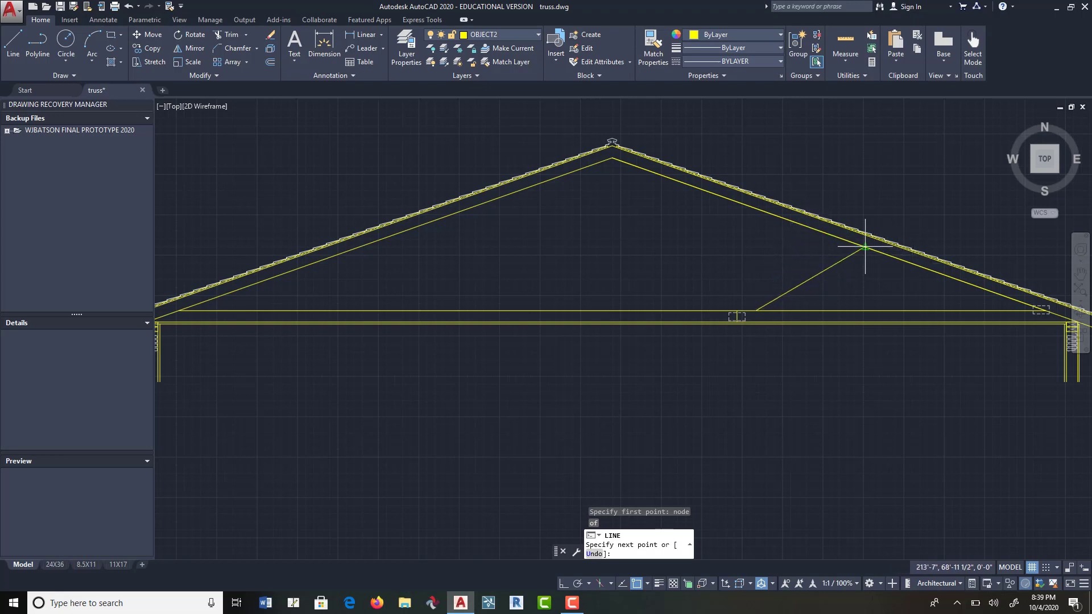
left_click(829, 233)
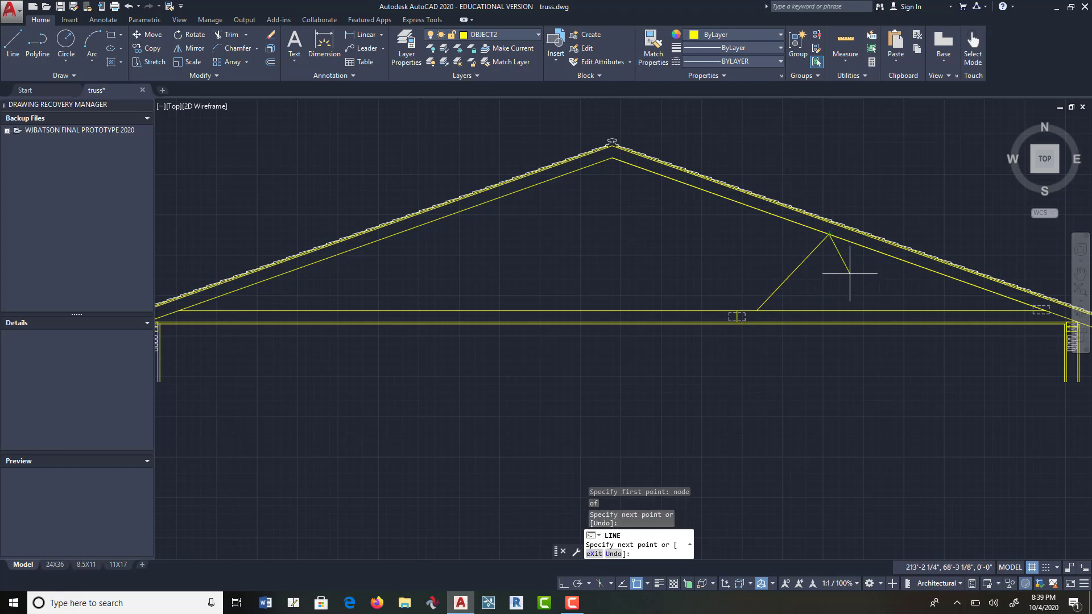
key("Return")
Step: Erase the helper line along the right top chord's underside, removing the full-length chord line from the selection first
mouse_move(846, 275)
middle_mouse_down()
mouse_move(797, 270)
mouse_move(742, 289)
middle_mouse_up()
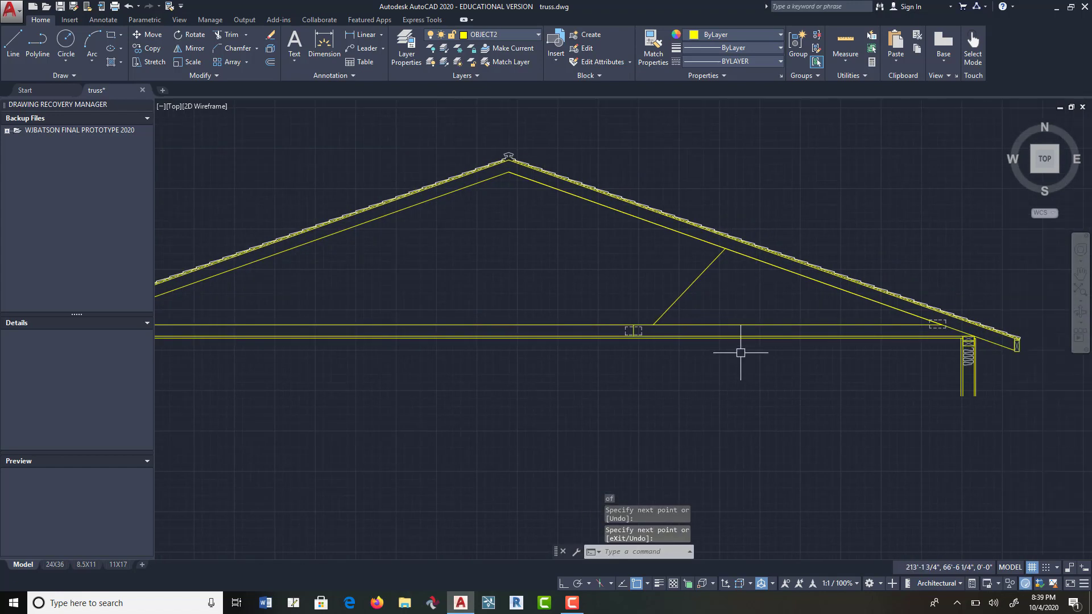
left_click(271, 34)
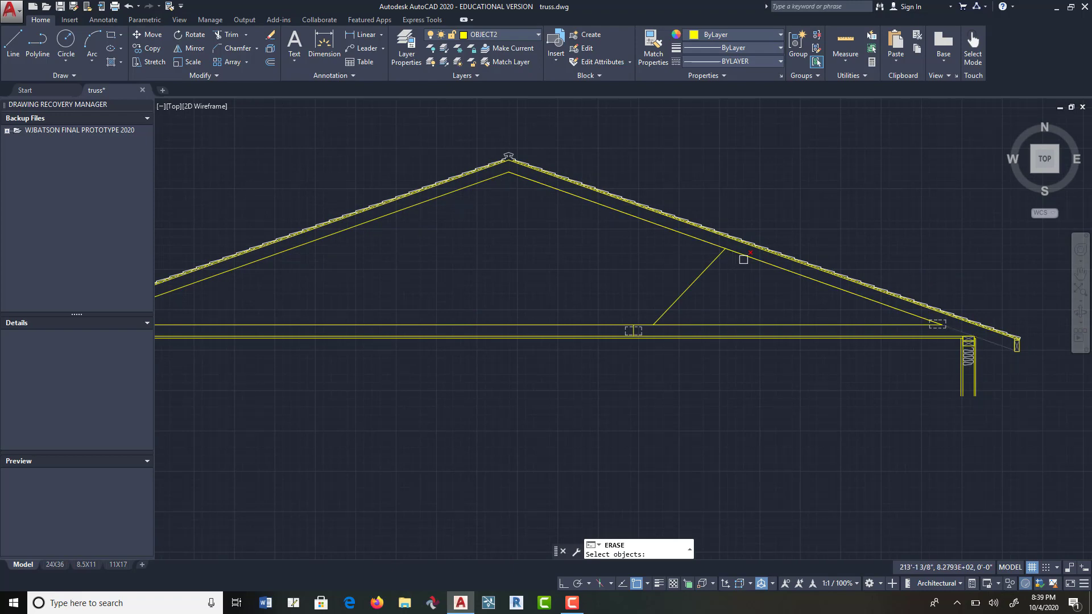
scroll(931, 328, "up", 4)
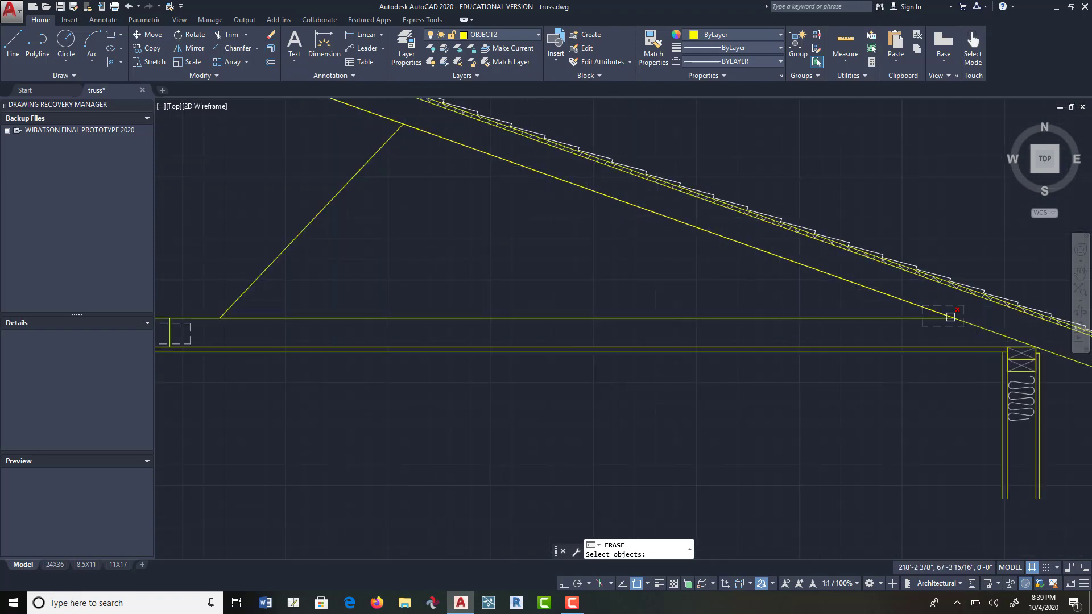
left_click(883, 275)
left_click(819, 287)
middle_click_drag(792, 305, 529, 336)
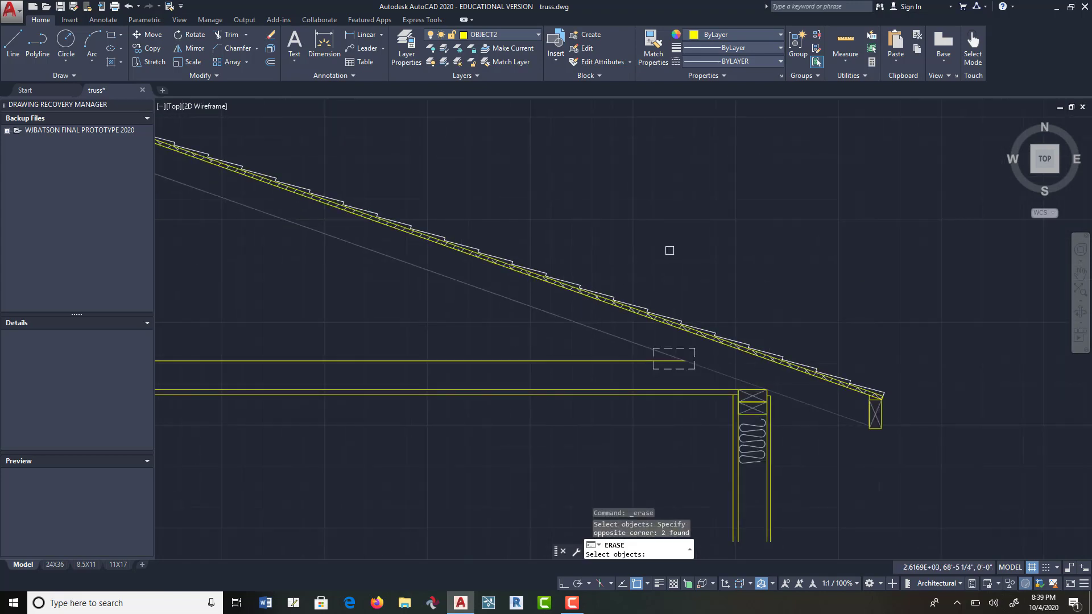
key("Return")
left_click(806, 398)
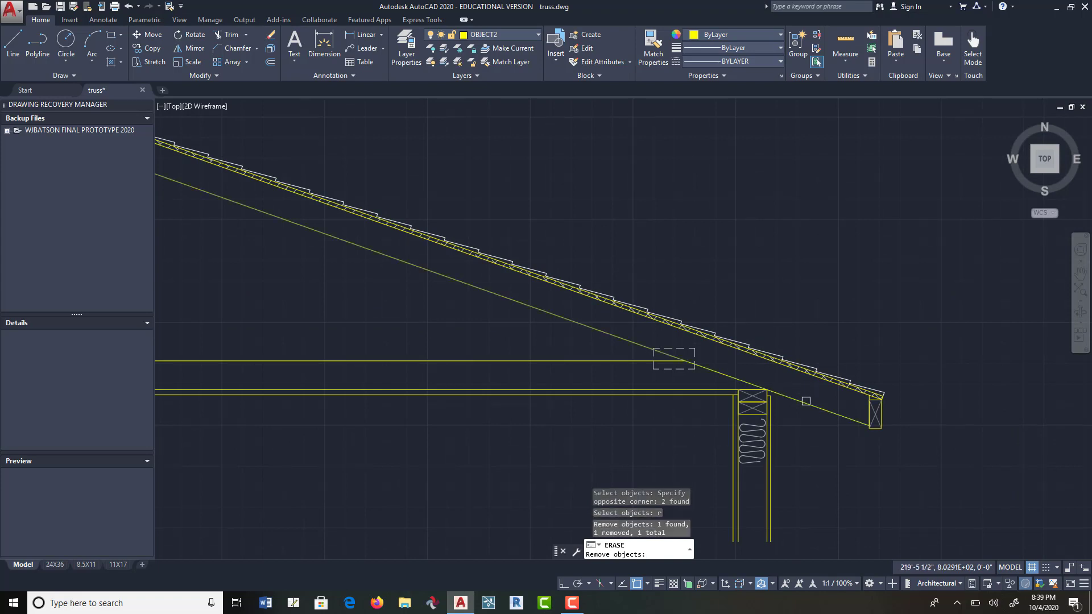
scroll(517, 310, "down", 4)
middle_click_drag(530, 285, 882, 290)
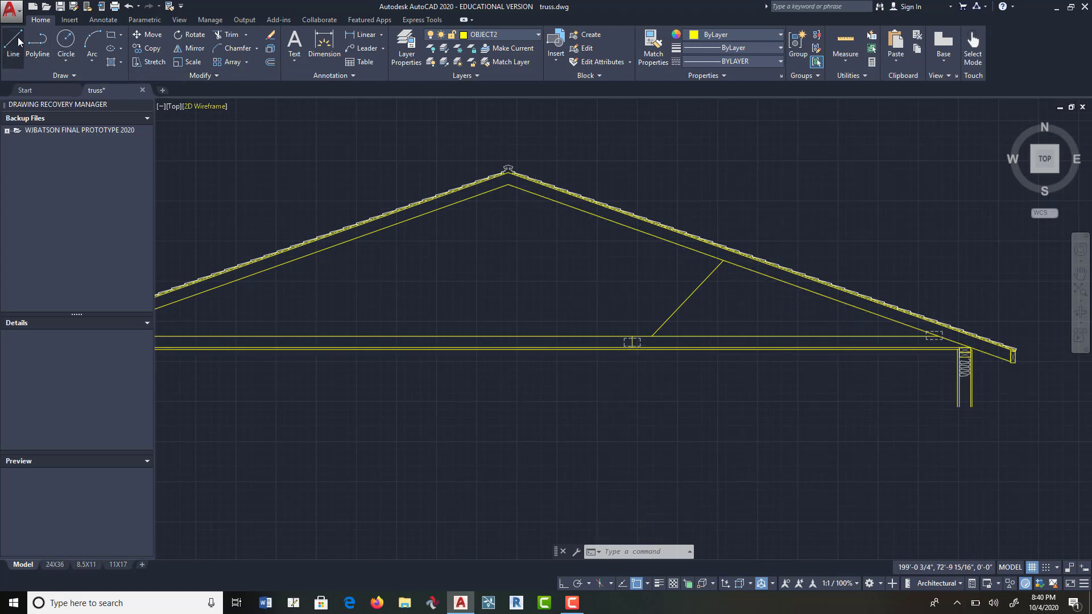
Step: Draw a web line from the peak of the top chords' underside to the right division node on the bottom chord
left_click(509, 182)
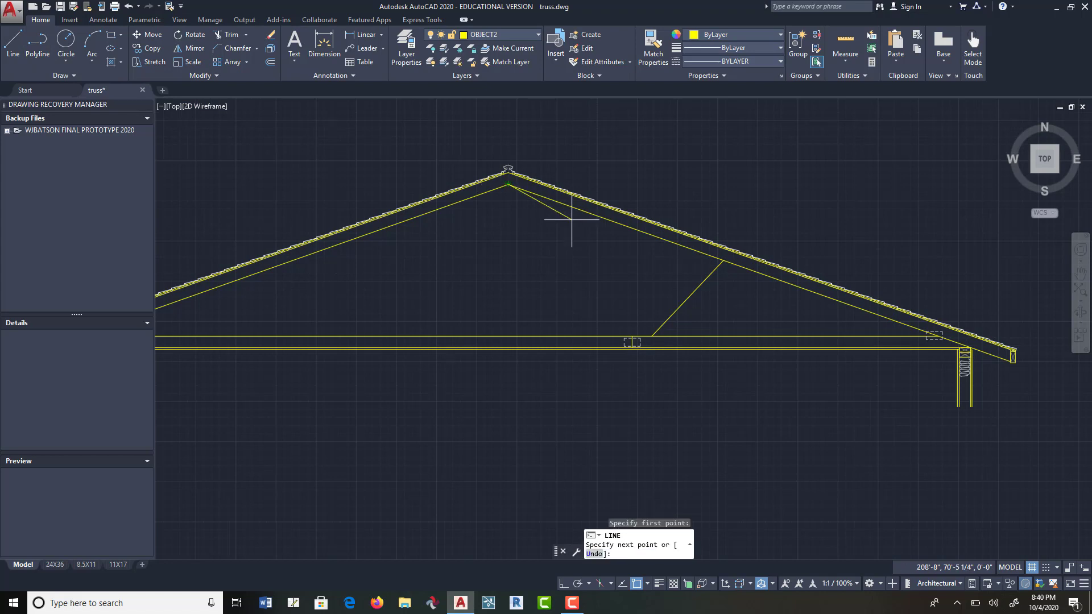
left_click(651, 336)
key("Return")
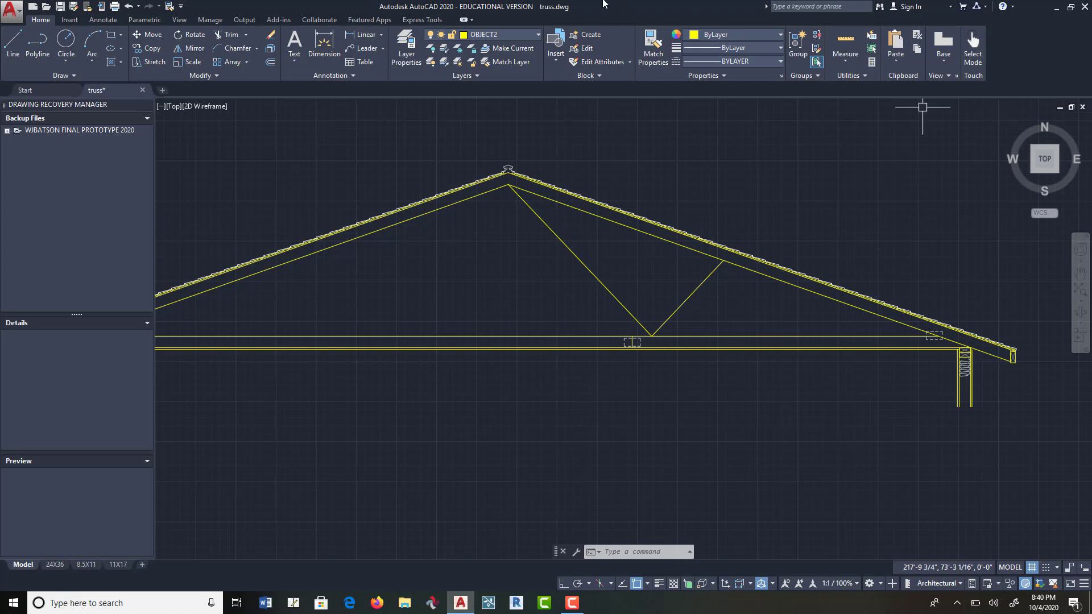
Step: Offset the short web line 1.75" to both sides to form the edges of the short web member
left_click(270, 61)
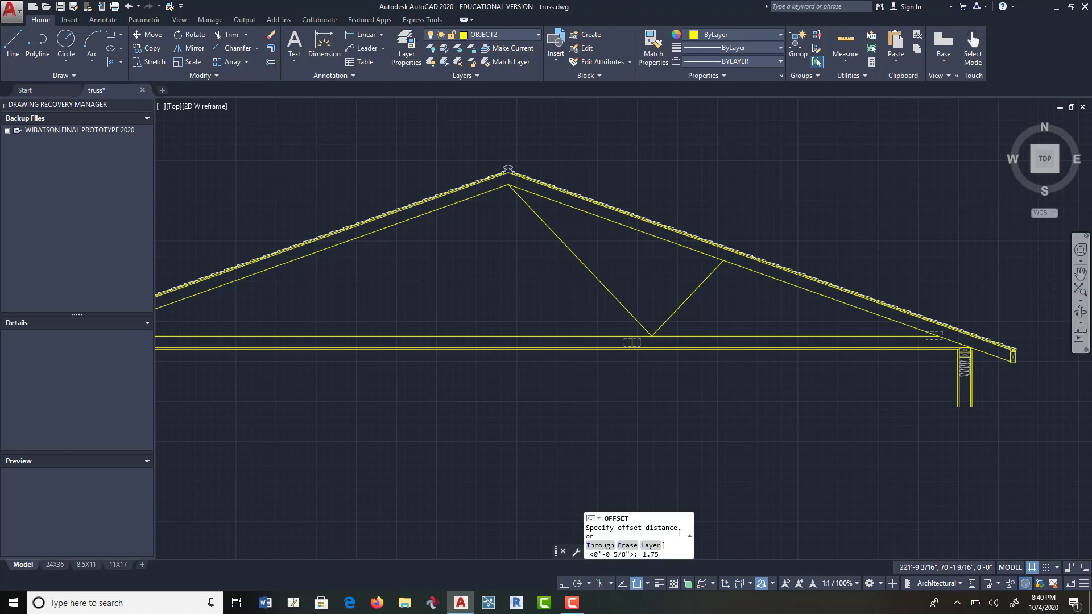
type("1.75")
key("Return")
left_click(705, 279)
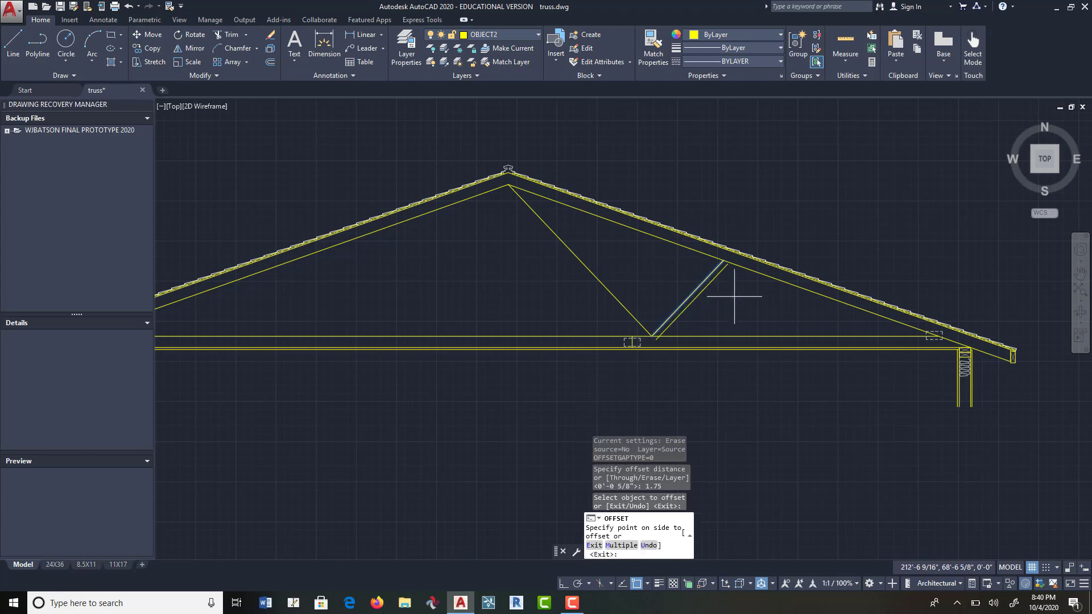
left_click(690, 270)
key("Return")
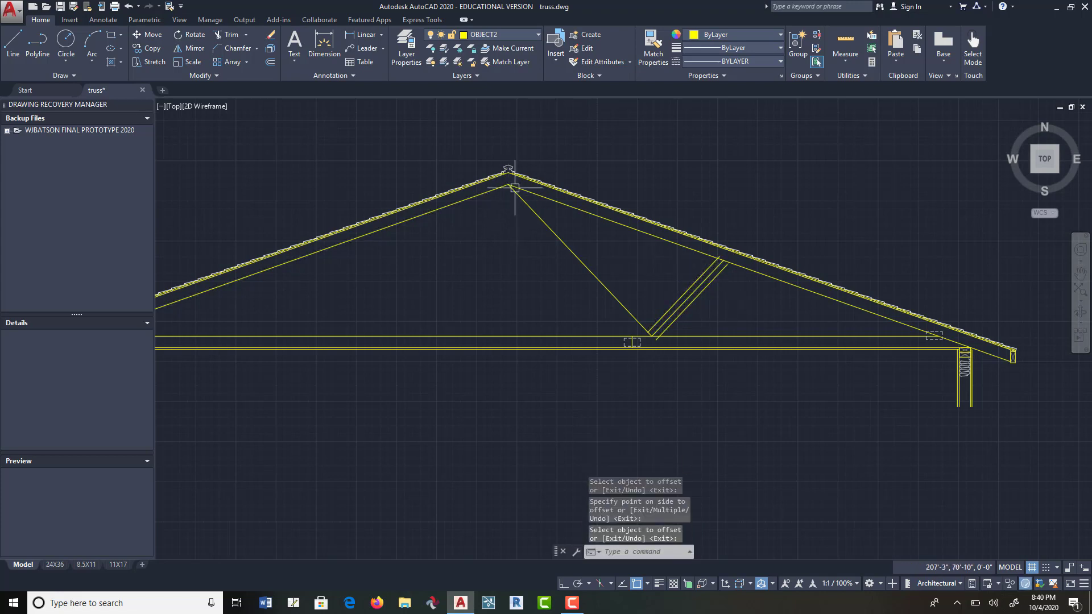
Step: Check the peak joint in the reference image and offset the long web line 3.5" toward the short web
scroll(505, 307, "down", 5)
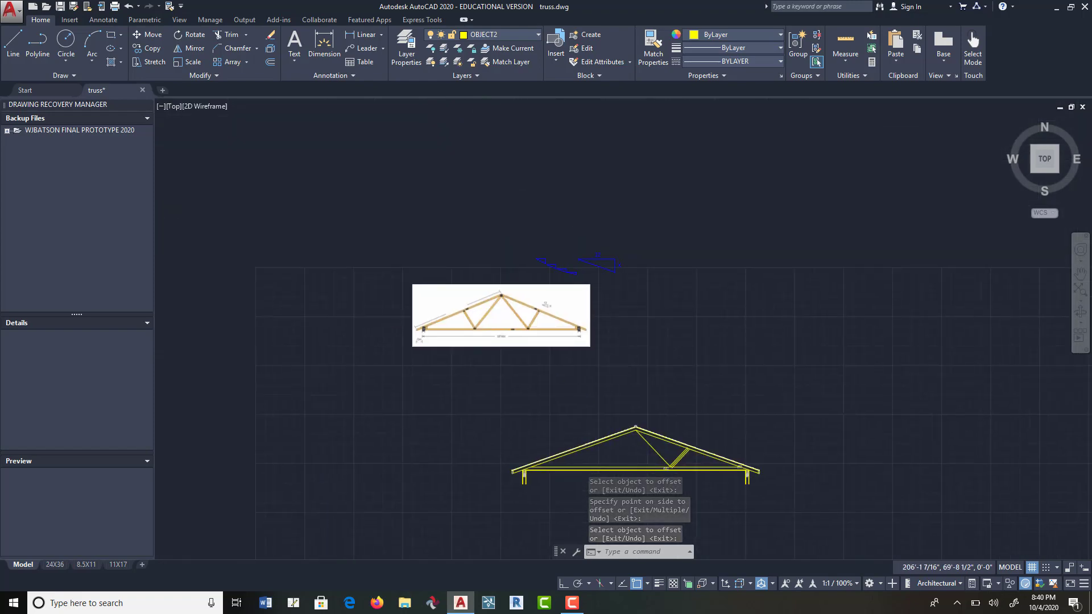
scroll(545, 305, "up", 6)
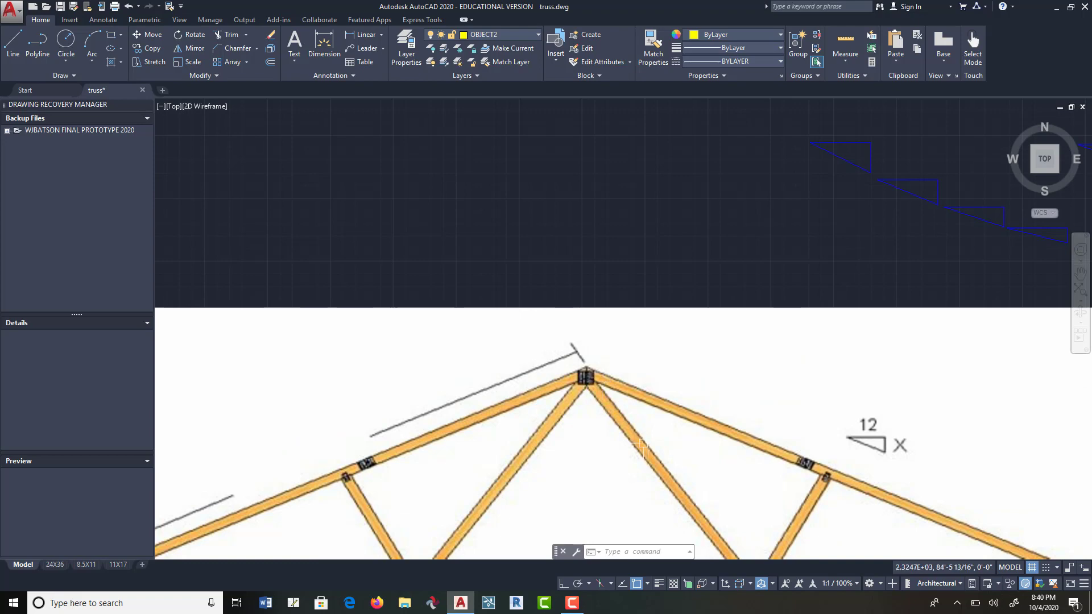
scroll(585, 372, "down", 6)
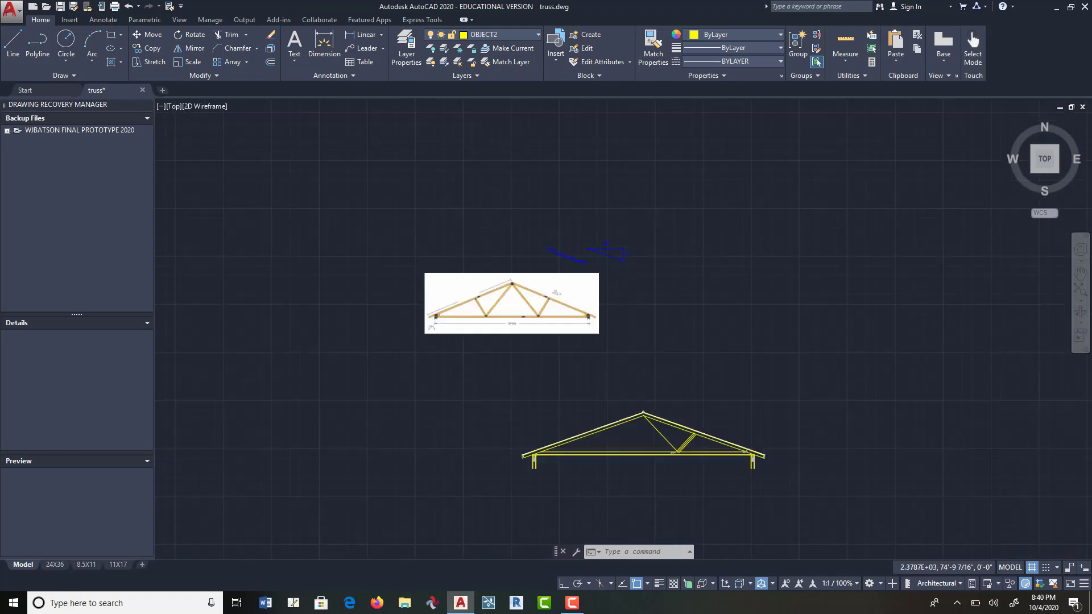
scroll(626, 418, "up", 5)
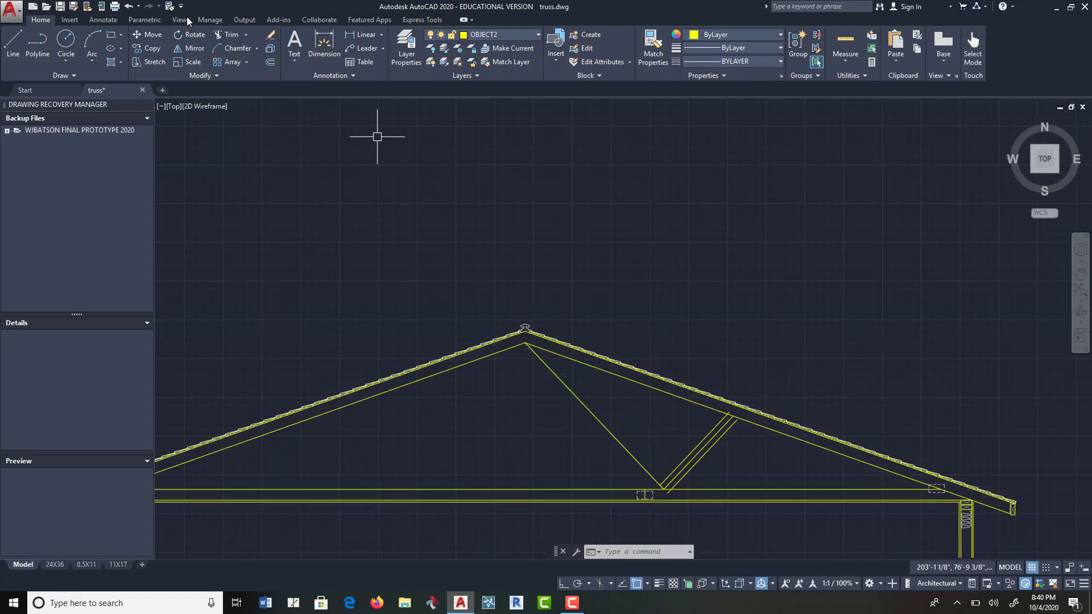
left_click(271, 62)
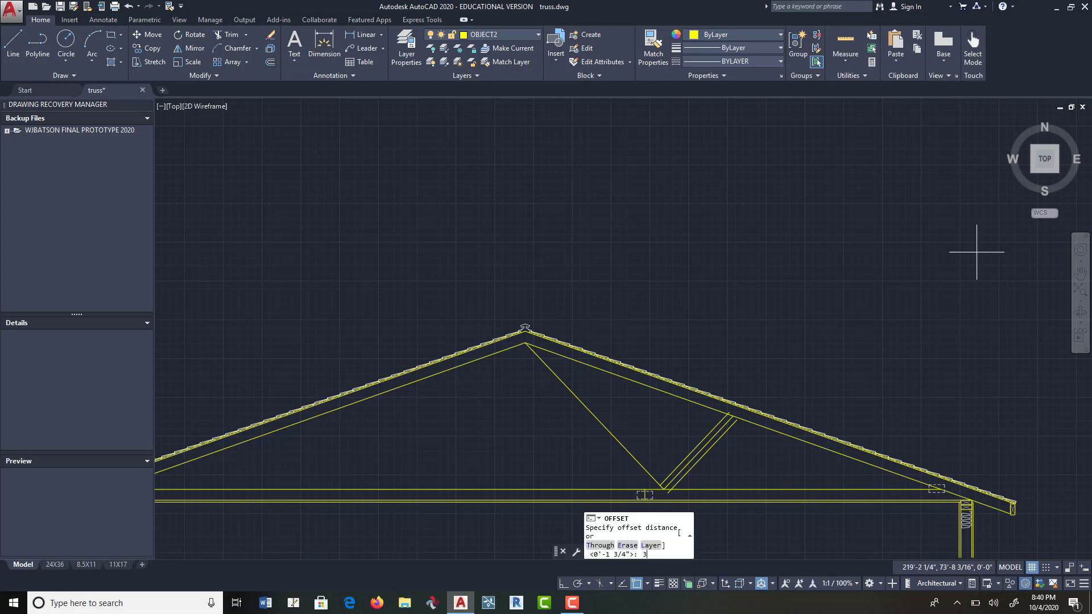
key("Return")
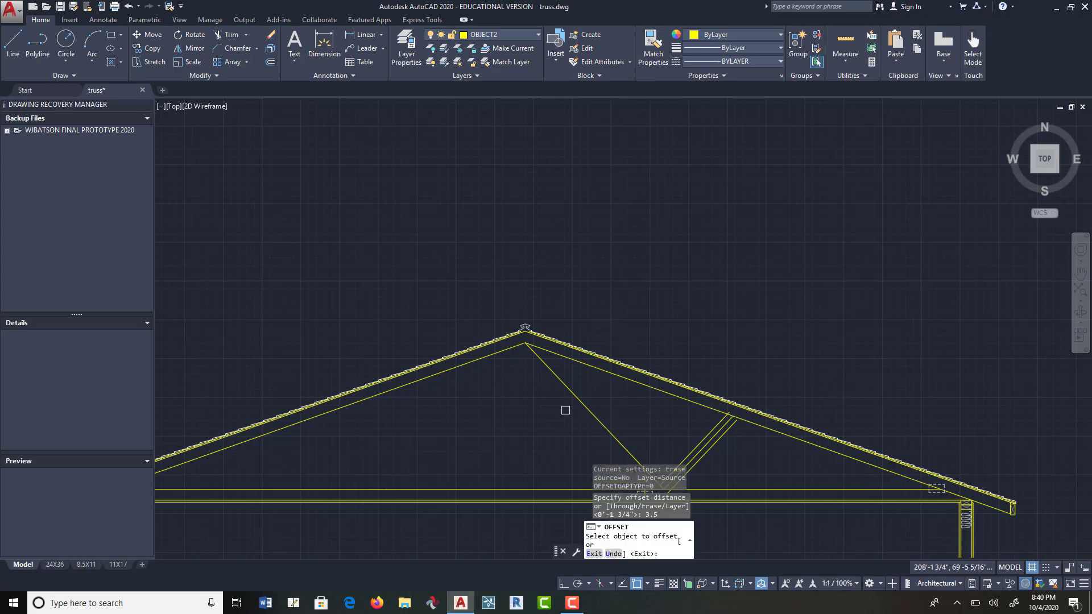
left_click(589, 408)
left_click(615, 377)
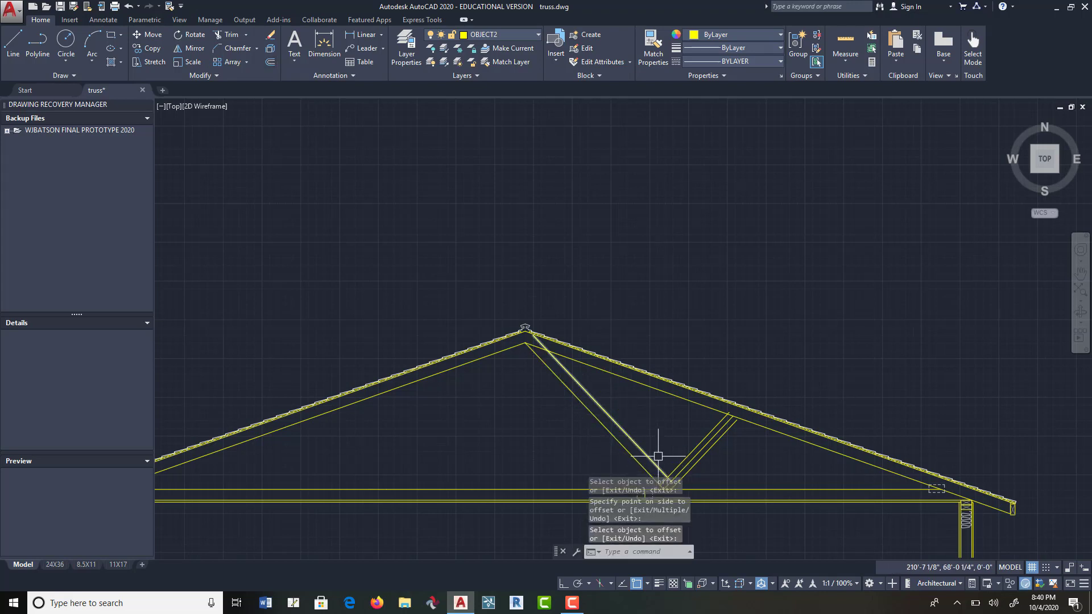
Step: Trim the upper end of the long web's offset line at the right top chord's underside
middle_click_drag(658, 456, 631, 324)
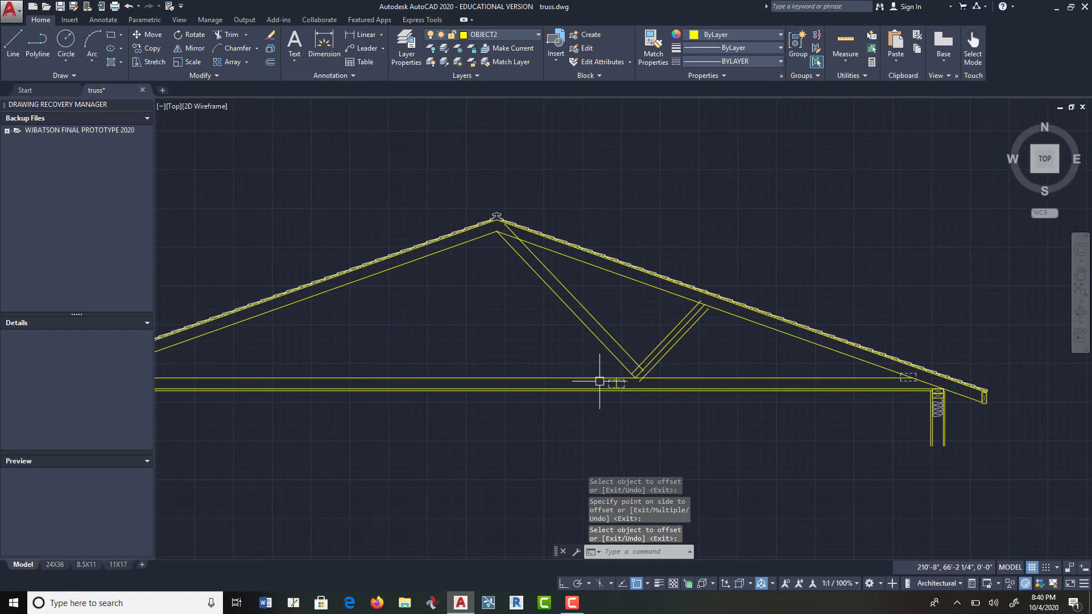
left_click(230, 34)
scroll(508, 231, "up", 3)
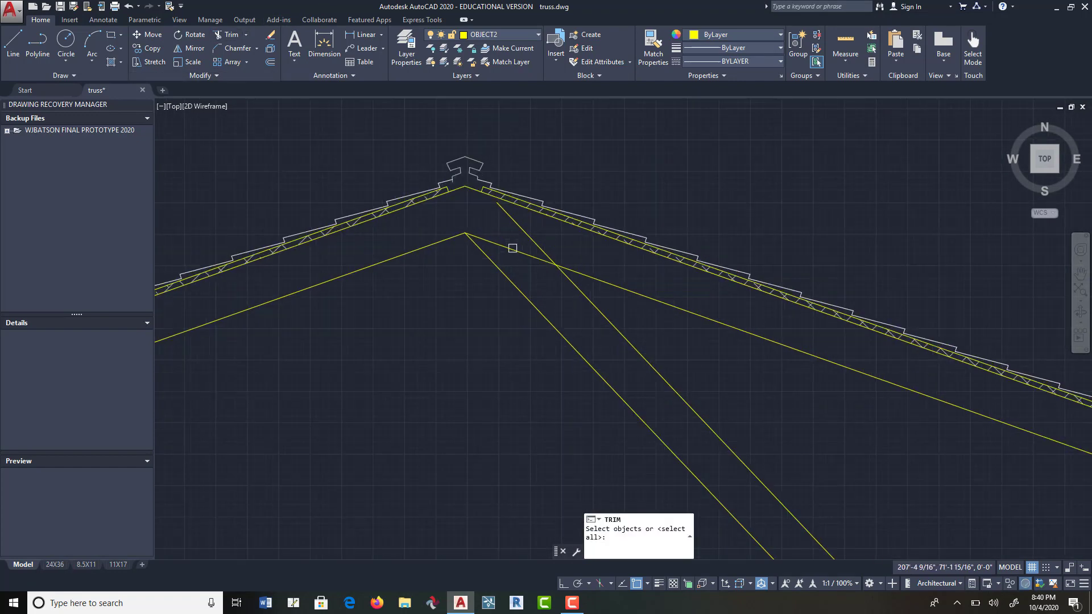
left_click(513, 248)
key("Return")
scroll(604, 264, "down", 3)
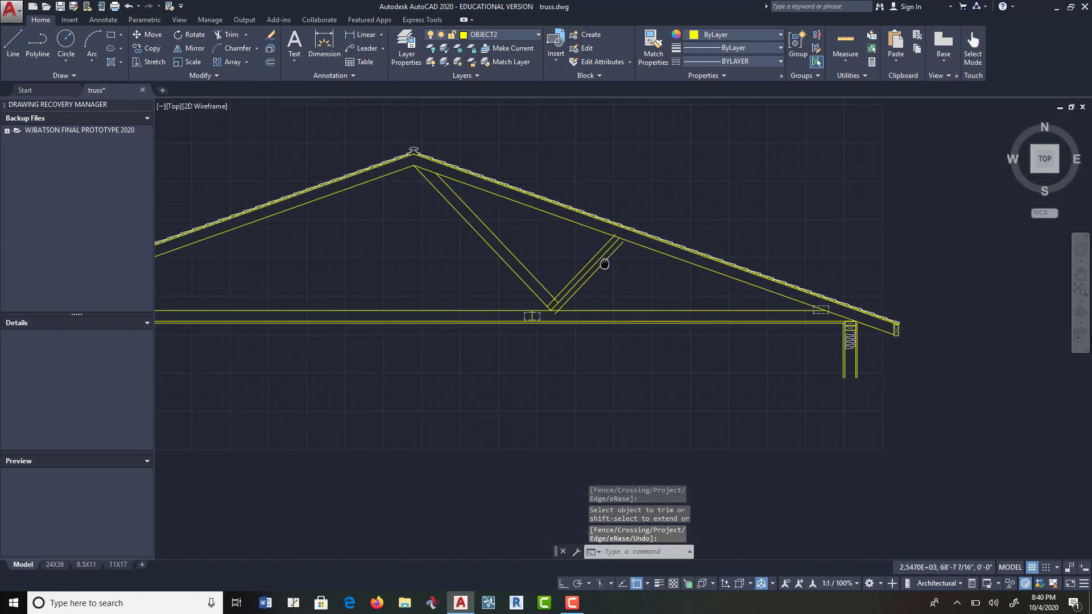
Step: Extend the short web's outer edge line up to the right top chord's underside
scroll(629, 237, "up", 2)
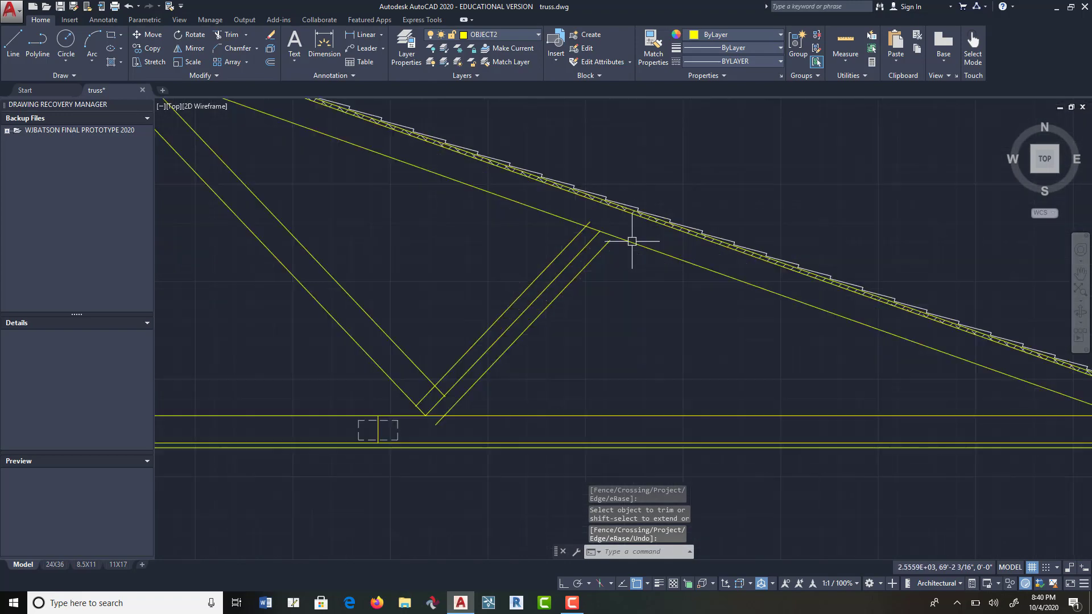
left_click(246, 35)
left_click(242, 64)
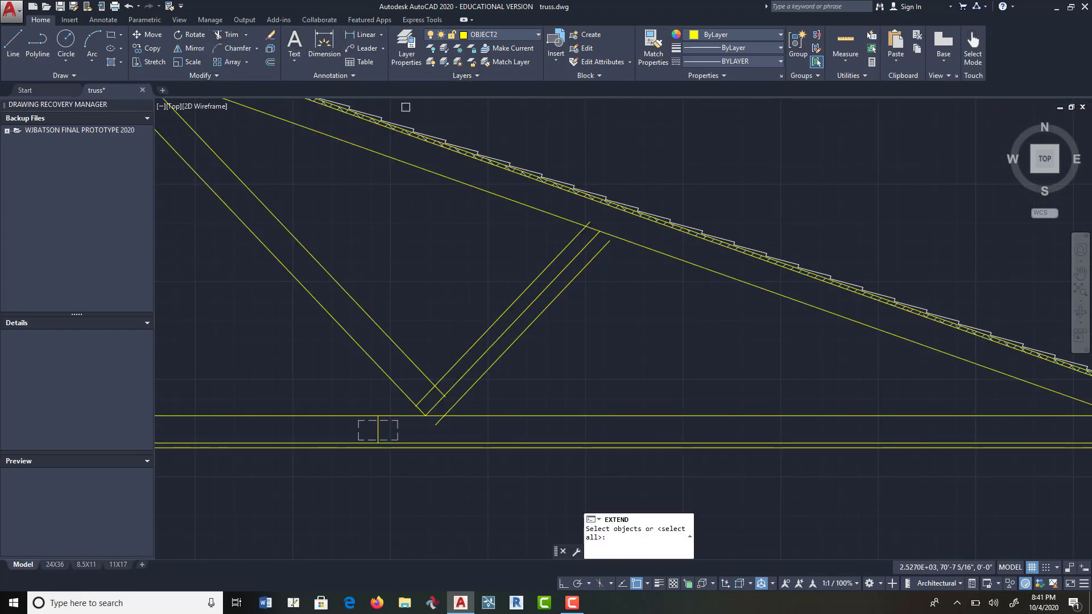
left_click(664, 247)
left_click(647, 255)
key("Return")
left_click(595, 260)
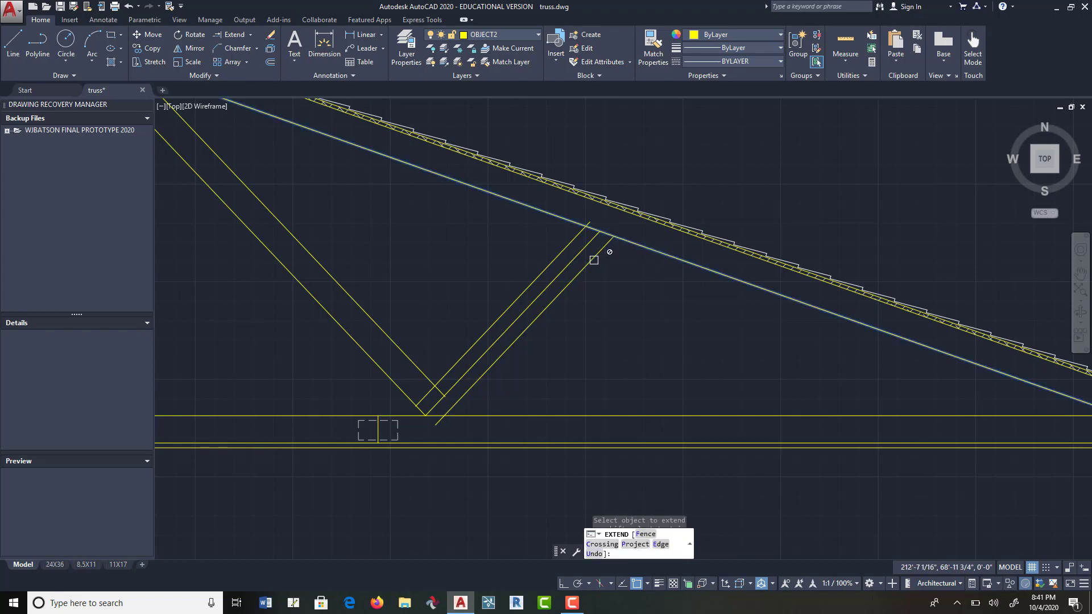
left_click(594, 261)
key("Return")
Step: Erase the centre line of the short web member
left_click(270, 35)
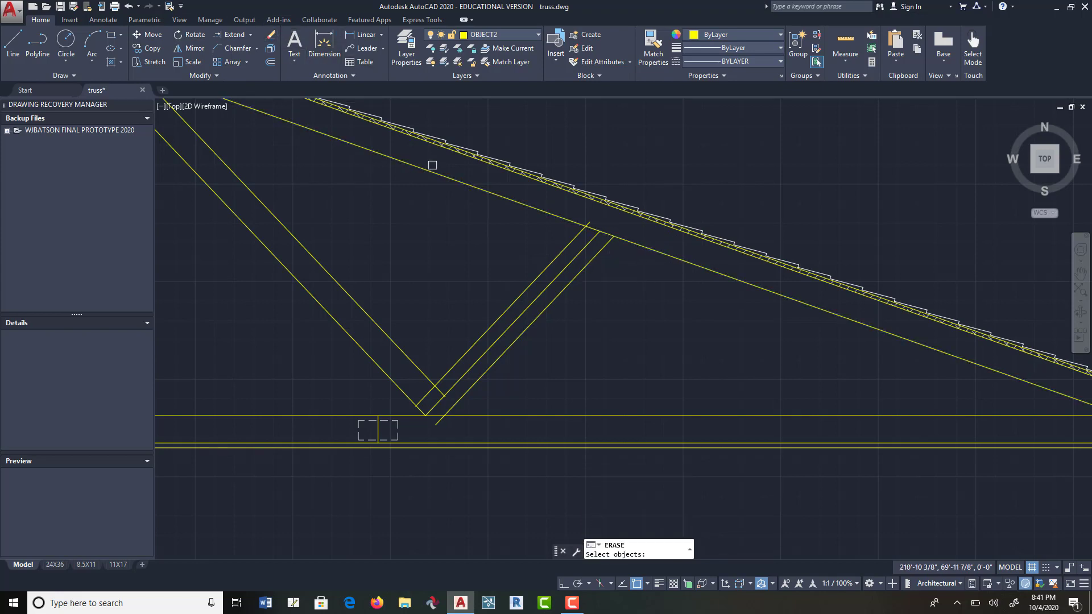
left_click(530, 305)
key("Return")
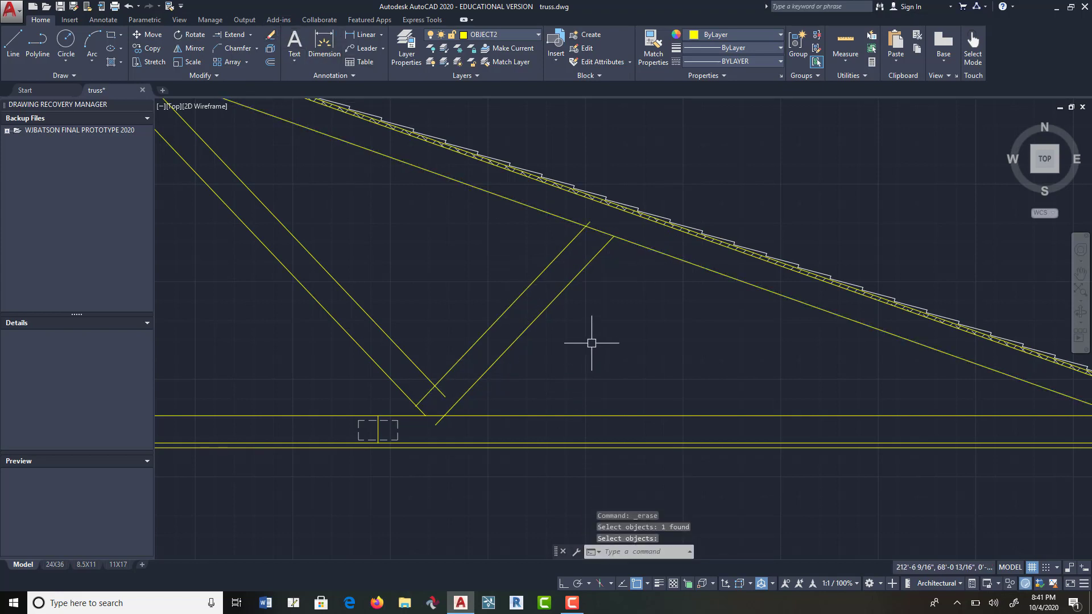
Step: Trim the short web's inner edge line where it passes the right top chord's underside
left_click(251, 35)
left_click(241, 52)
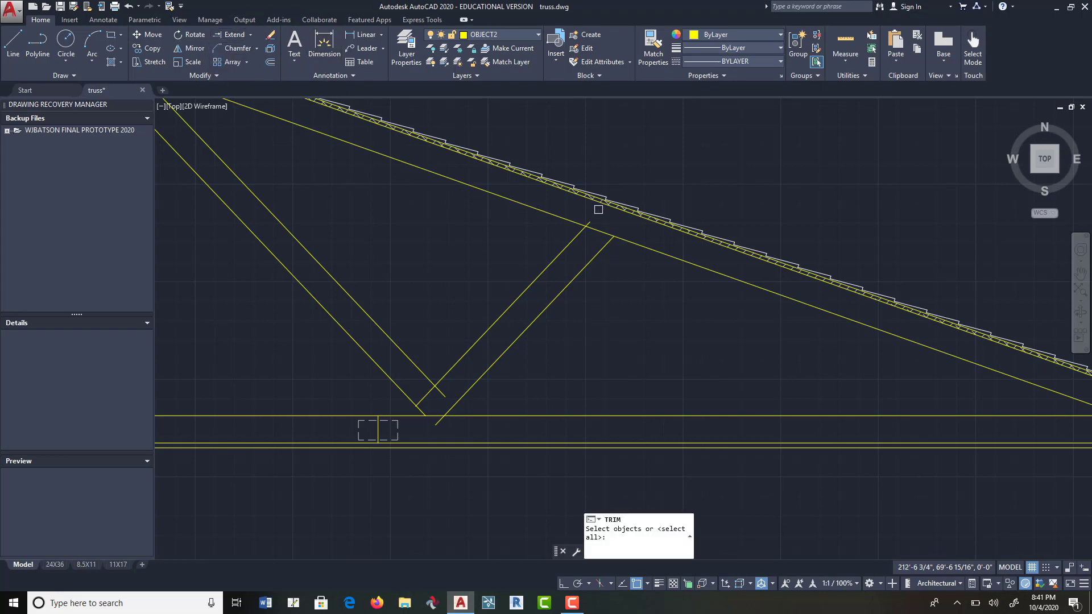
key("Return")
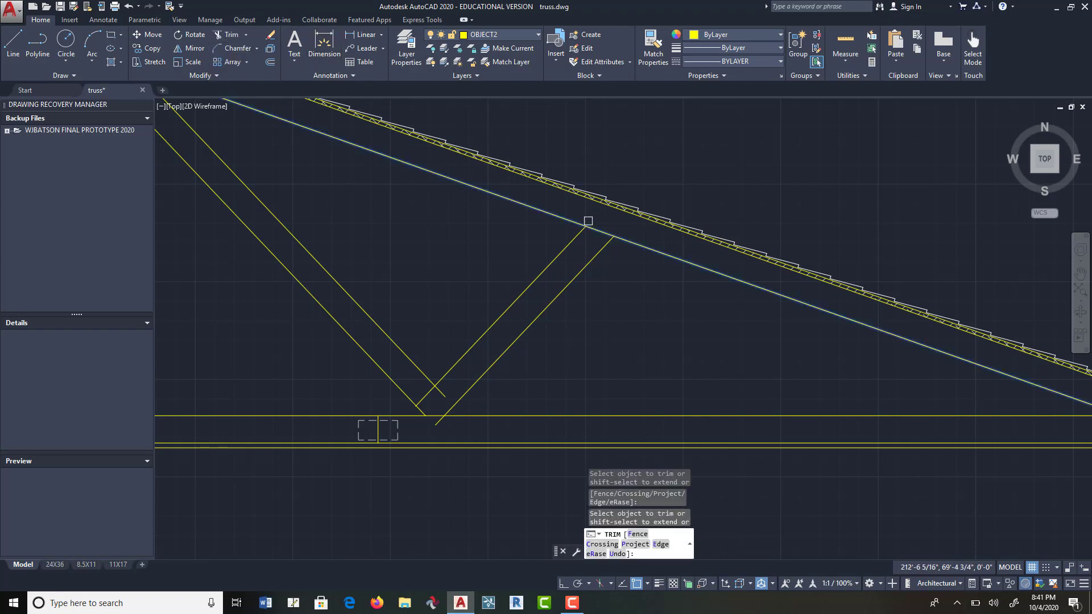
middle_click_drag(581, 253, 751, 131)
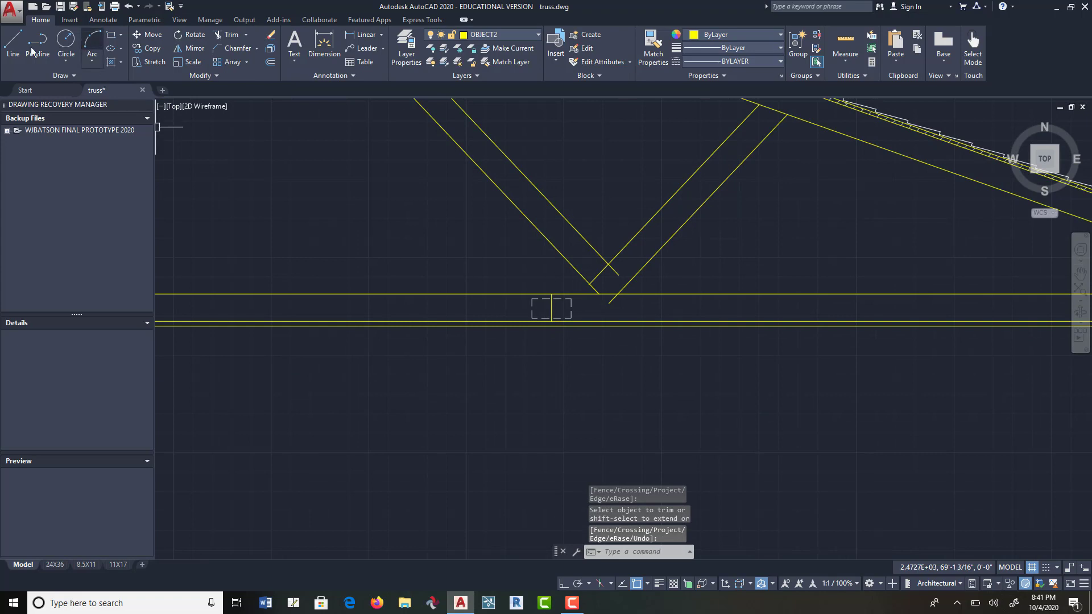
Step: Draw a vertical joint line from the intersection of the two webs' inner edges down to the bottom chord's upper edge
left_click(13, 43)
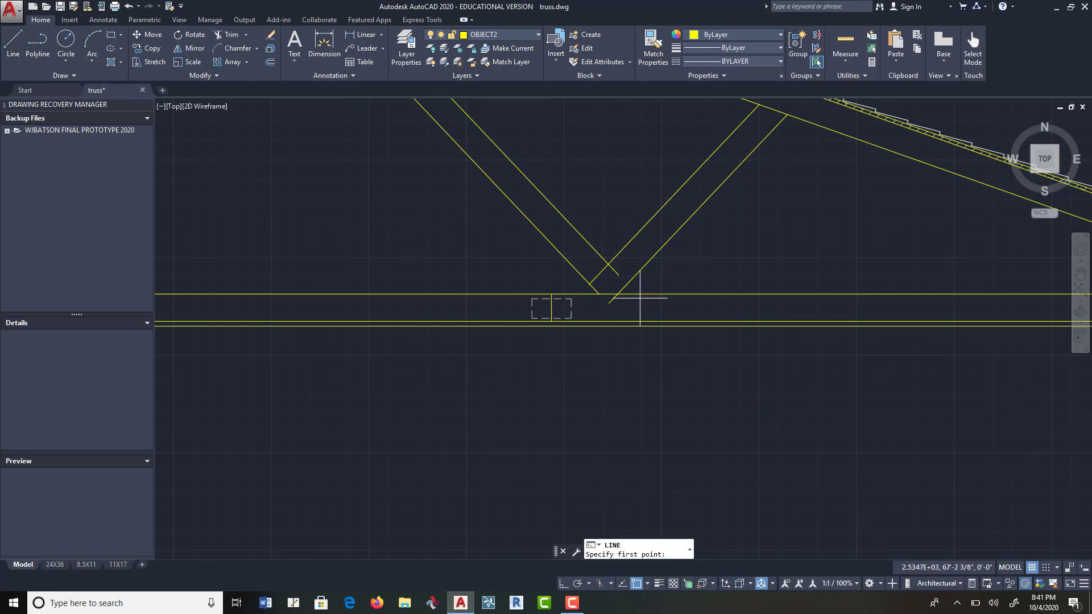
left_click(608, 264)
left_click(608, 294)
key("Return")
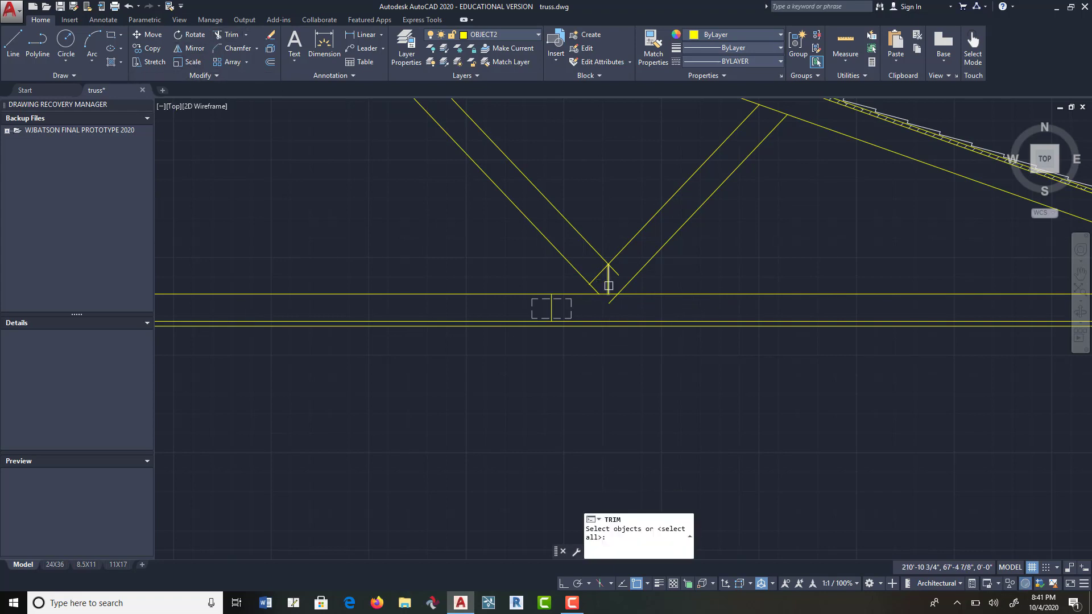
Step: Chamfer the inner edge lines of the long and short webs into a sharp corner at the top of the joint line
scroll(612, 267, "up", 3)
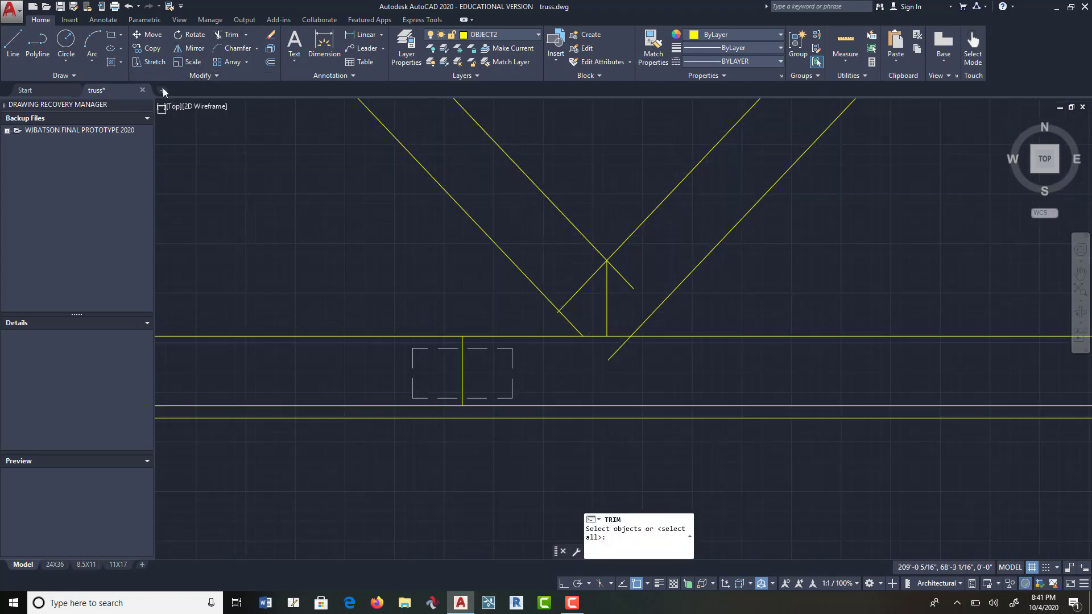
left_click(238, 48)
left_click(587, 241)
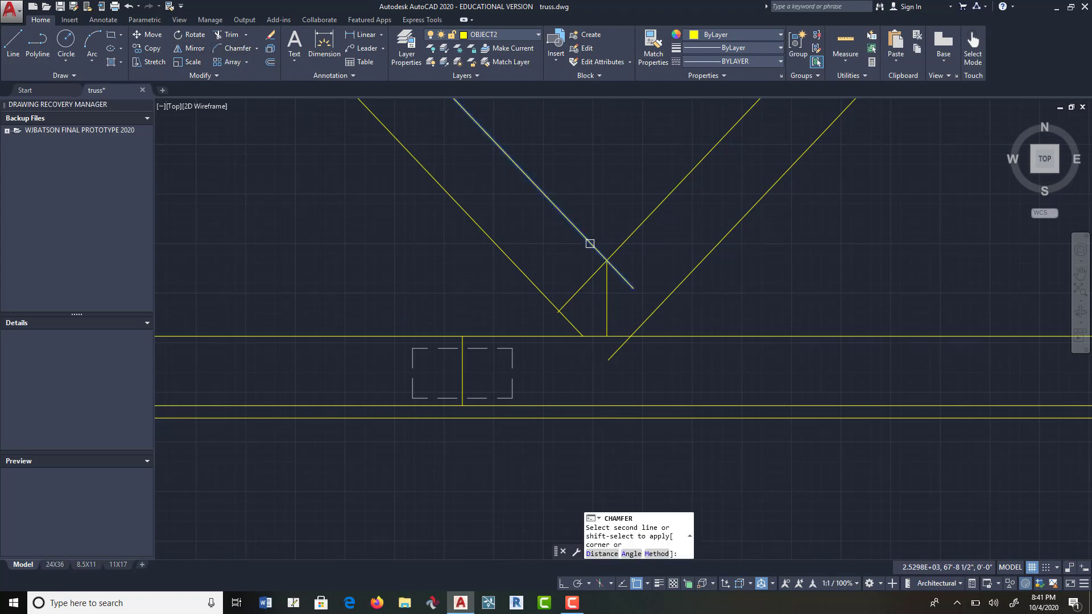
left_click(628, 232)
Step: Trim the short web's outer edge line where it passes below the bottom chord's upper edge
left_click(232, 34)
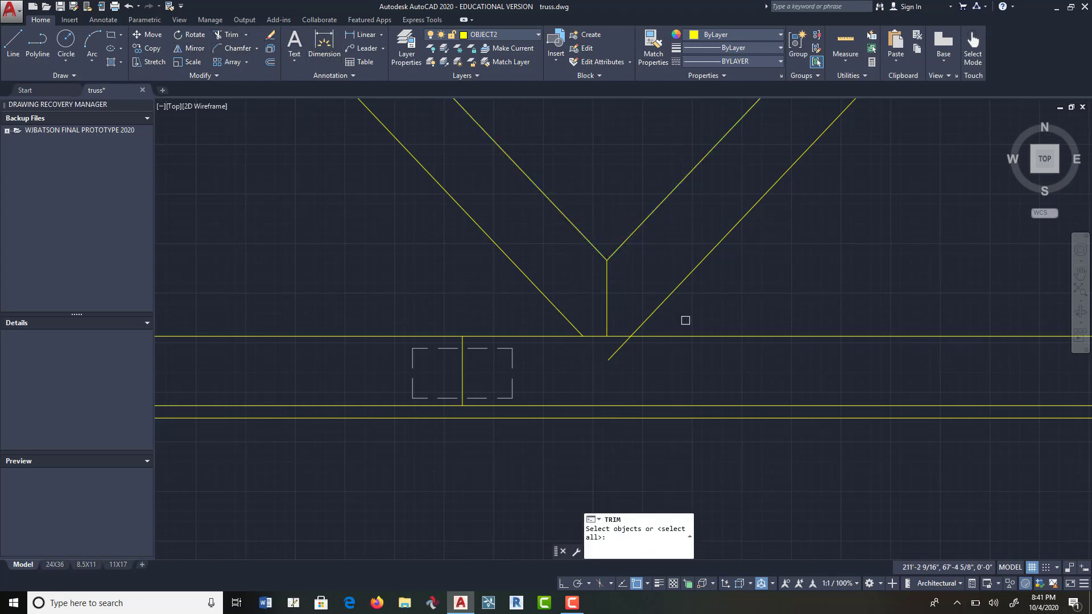
left_click(753, 292)
left_click(706, 351)
left_click(614, 356)
scroll(648, 369, "down", 3)
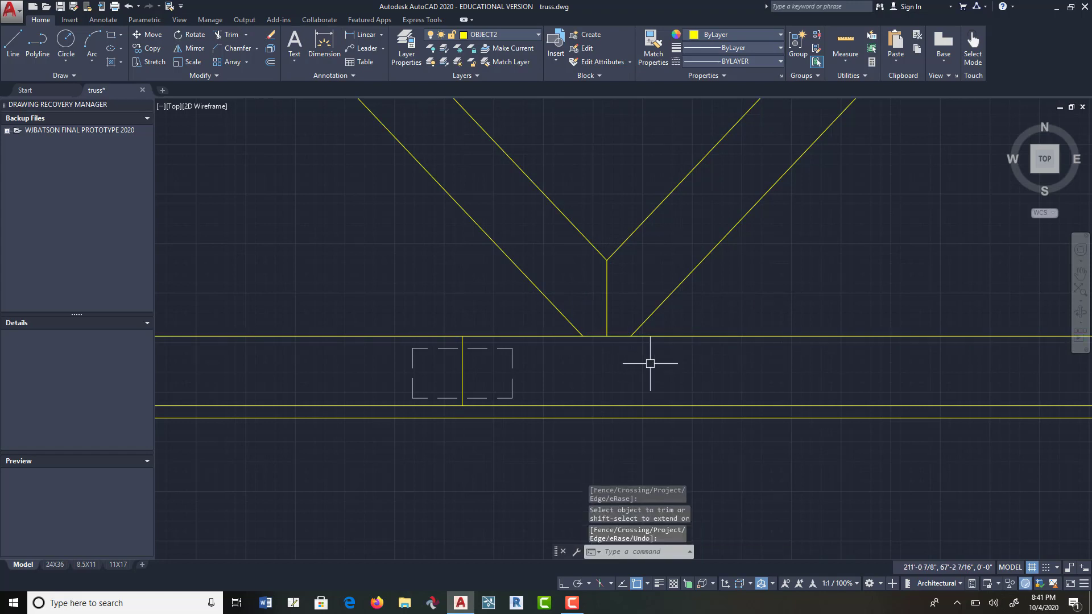
scroll(636, 408, "down", 5)
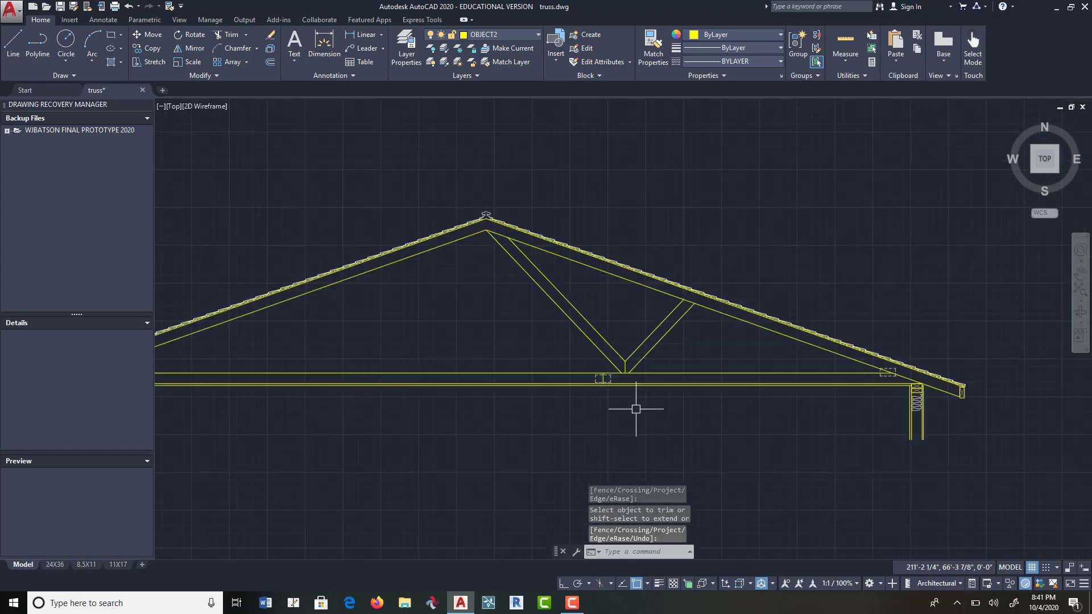
Step: Move the bottom chord's splice plate and its joint line horizontally left, away from the web joint, with Ortho on
middle_click_drag(636, 407, 652, 348)
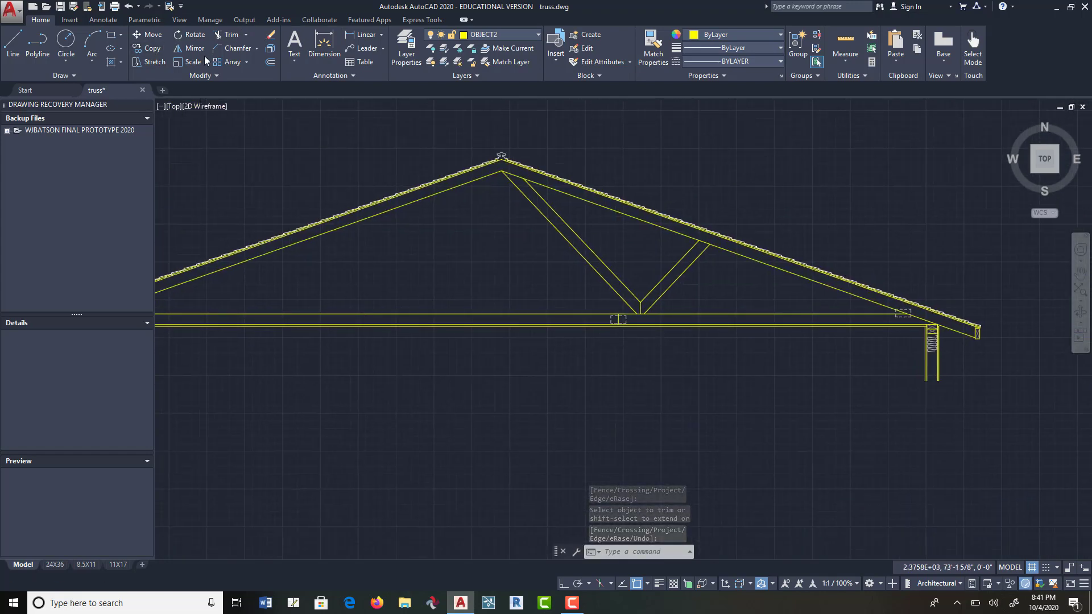
left_click(149, 34)
scroll(626, 309, "up", 3)
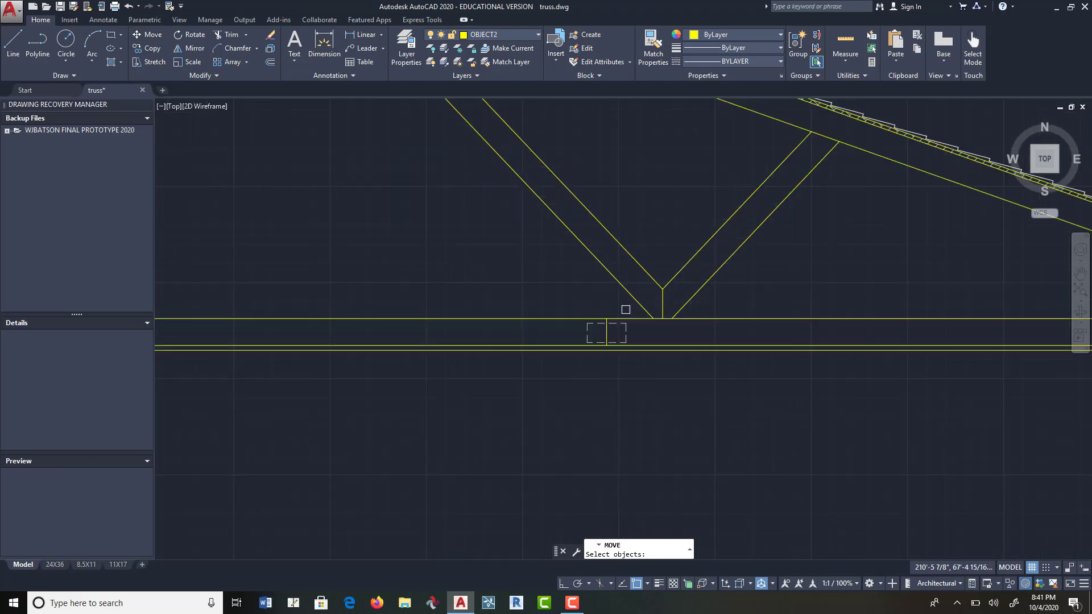
left_click(520, 383)
left_click(646, 313)
key("Return")
left_click(733, 433)
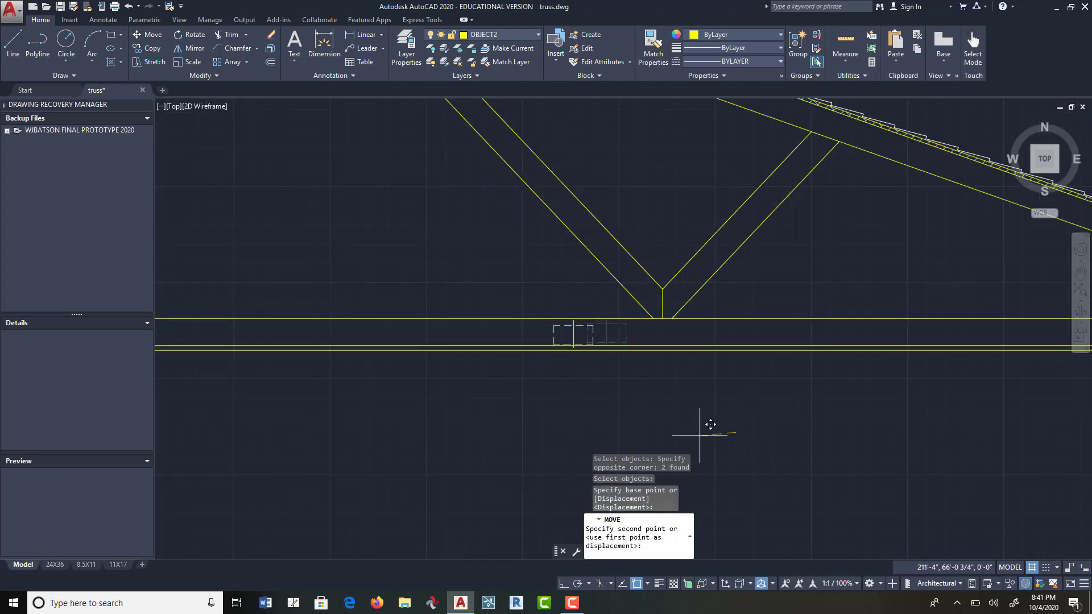
key("F8")
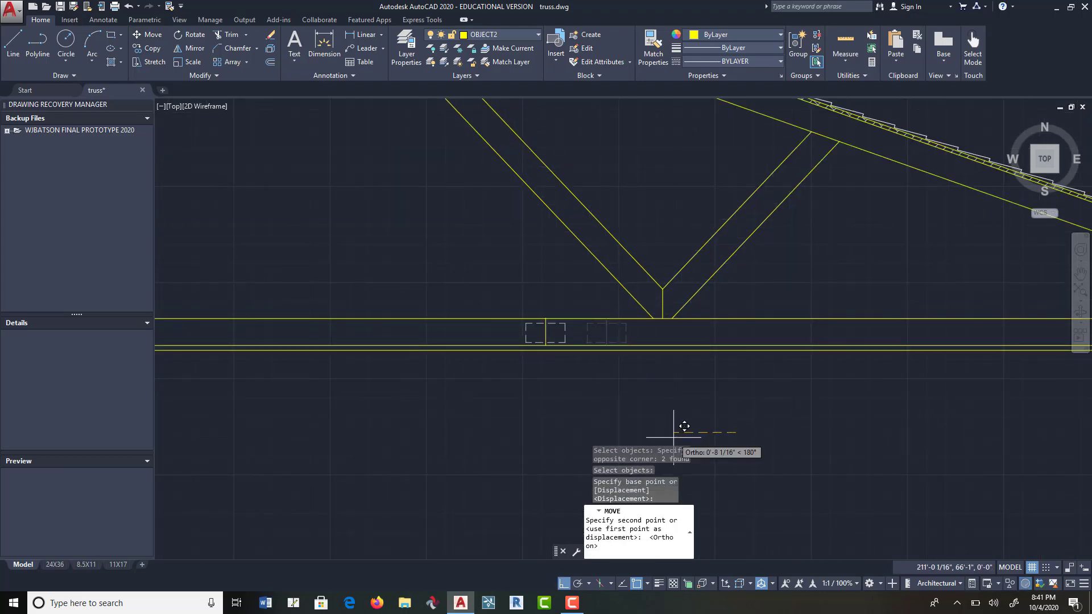
left_click(630, 424)
key("Return")
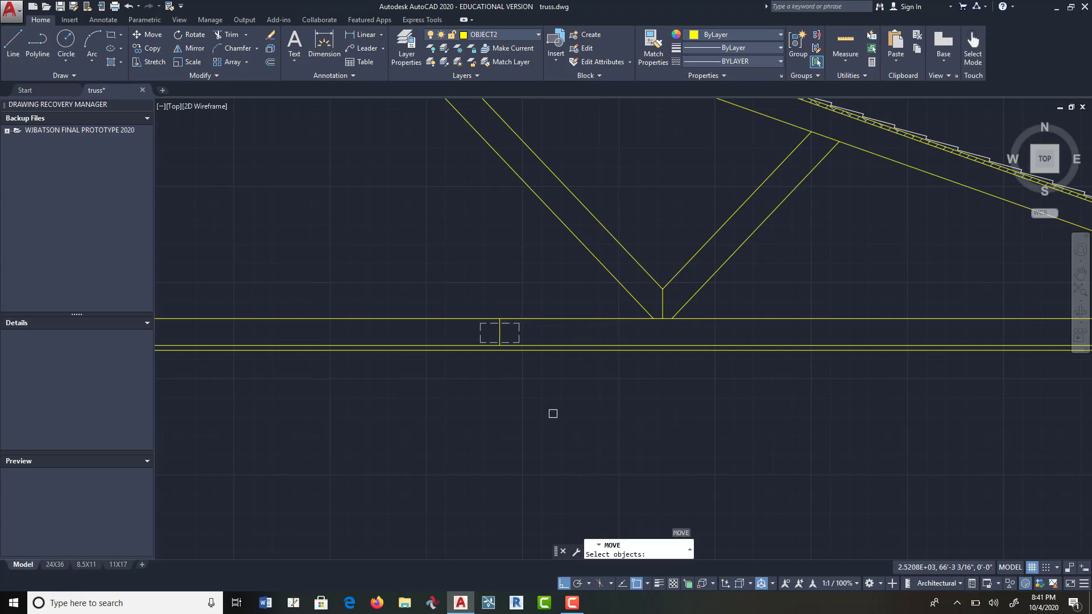
Step: Copy the bottom chord's splice plate horizontally so a second plate sits below the web joint
left_click(149, 48)
left_click(519, 331)
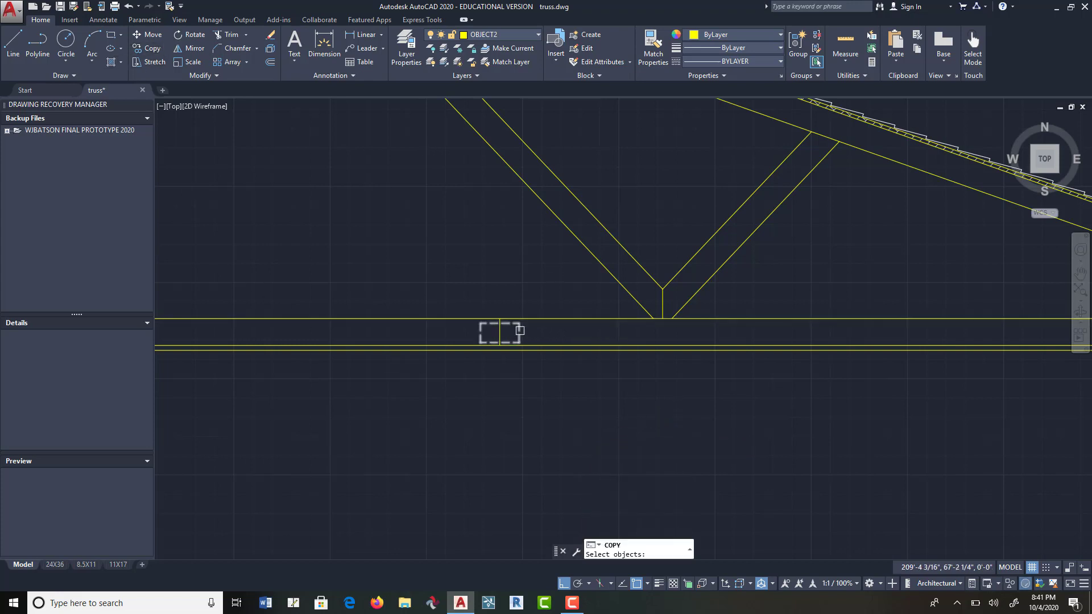
key("Return")
left_click(498, 331)
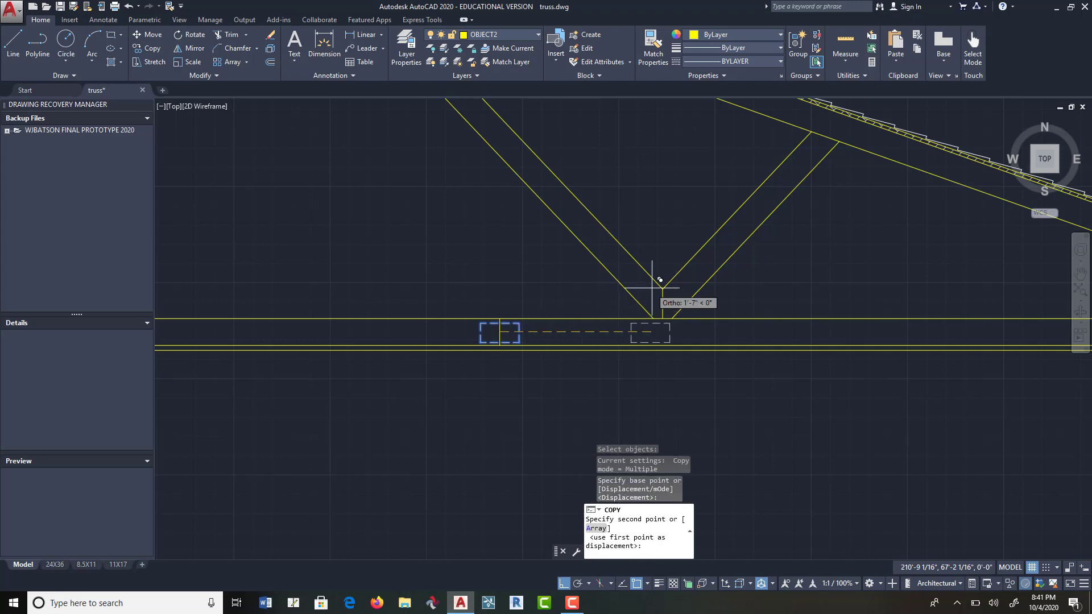
key("Escape")
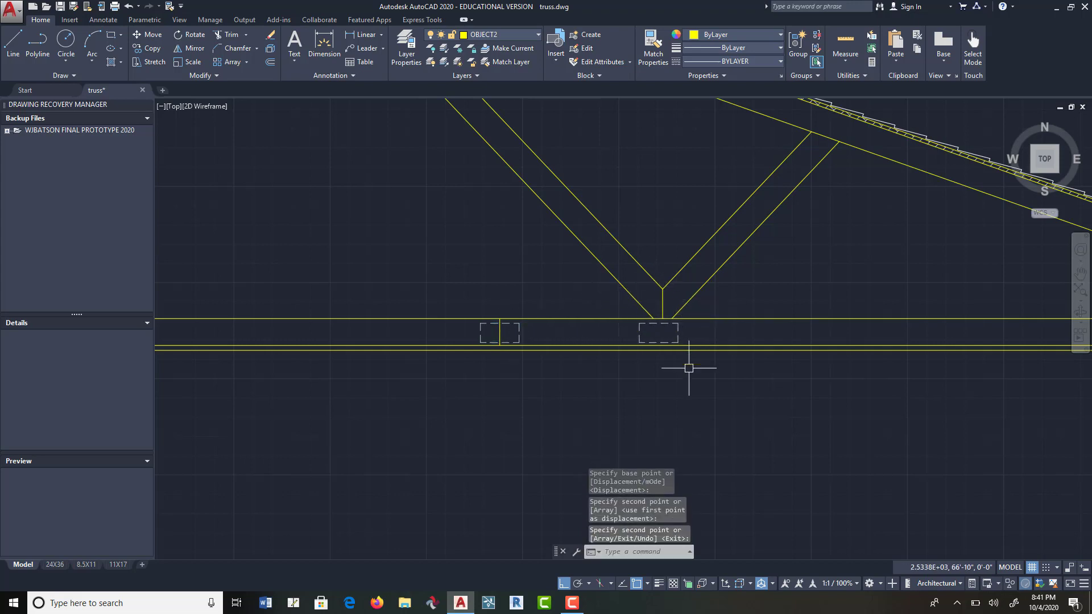
Step: Move the copied plate up over the web joint so its lower edge rests on the bottom chord's upper edge
left_click(149, 35)
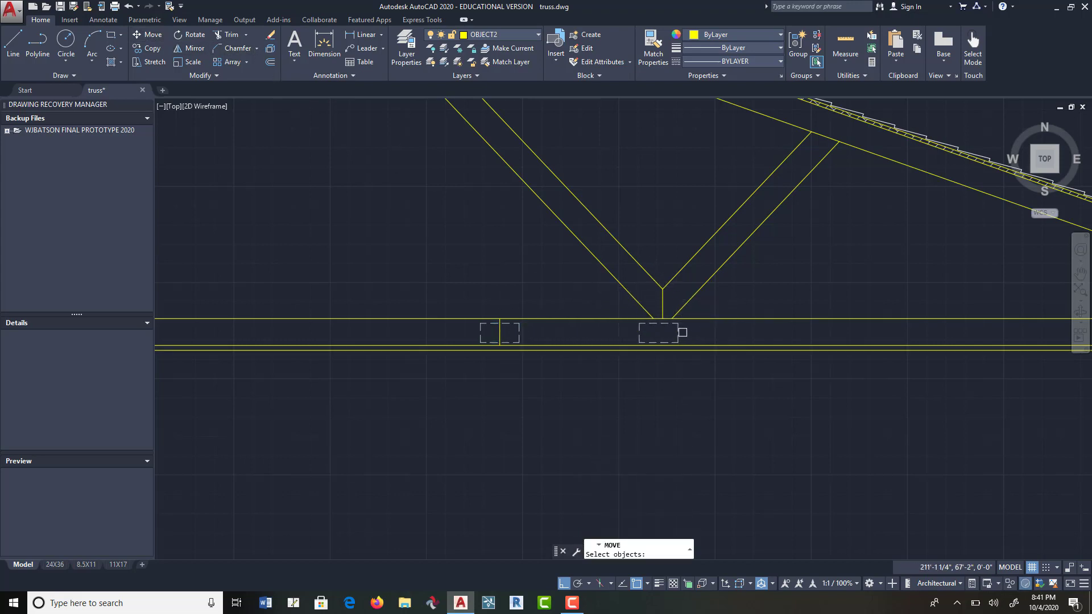
left_click(677, 335)
key("Return")
scroll(659, 334, "up", 5)
left_click(637, 358)
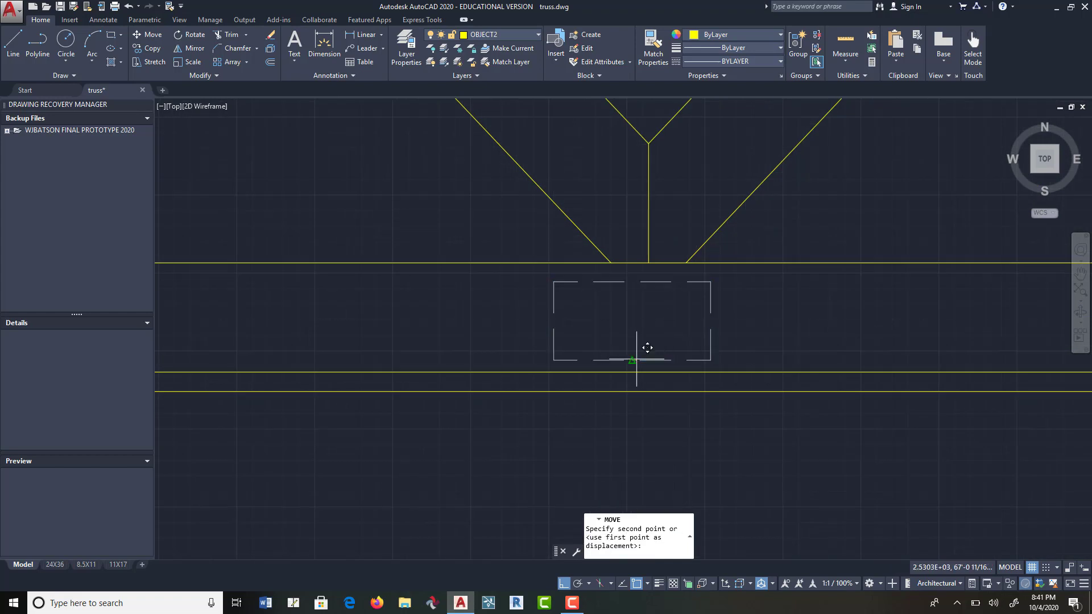
left_click(659, 251)
key("Return")
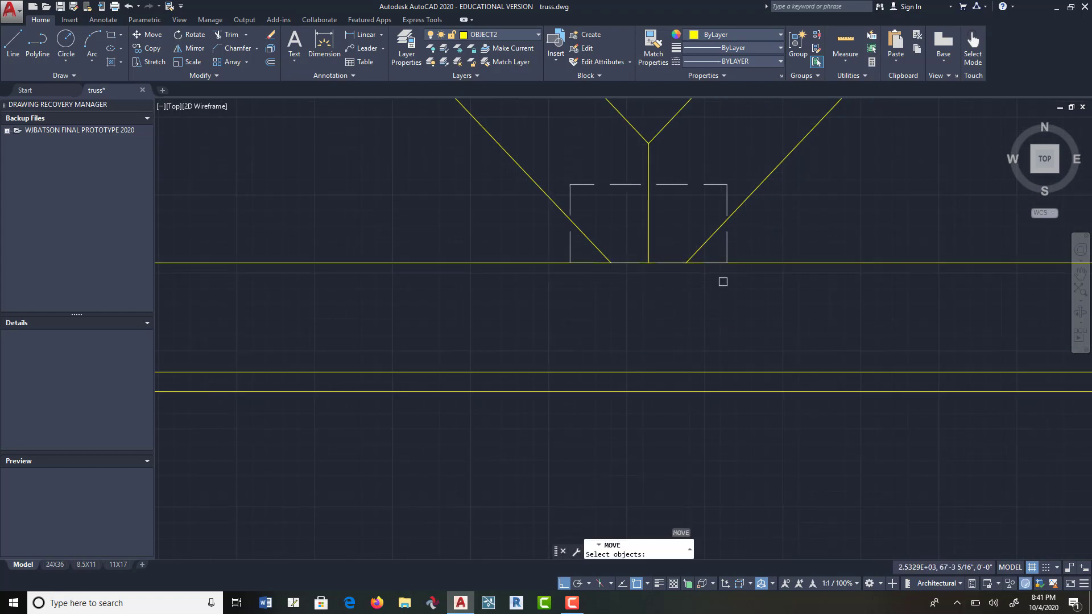
Step: Copy the web joint's plate from the top of the joint line to the peak of the top chords' lower edges
scroll(719, 284, "down", 5)
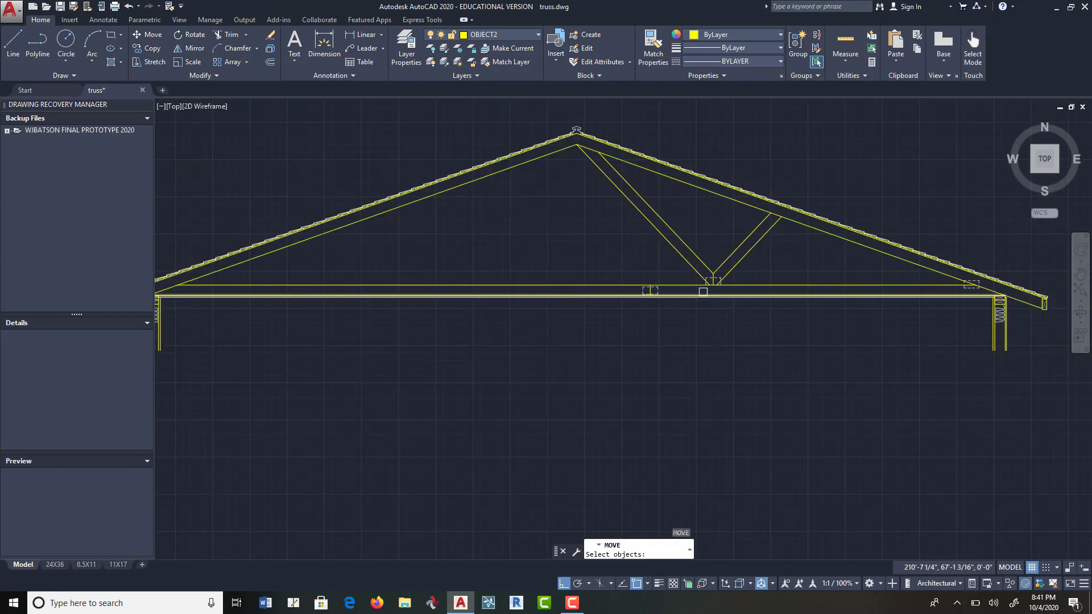
left_click(152, 48)
scroll(721, 272, "up", 5)
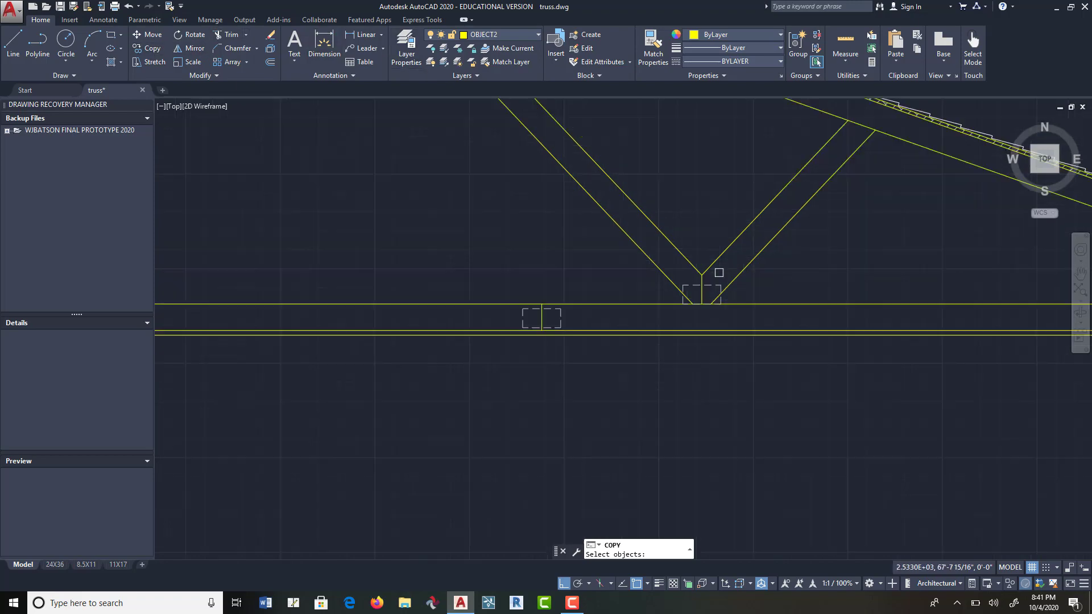
left_click(717, 278)
key("Return")
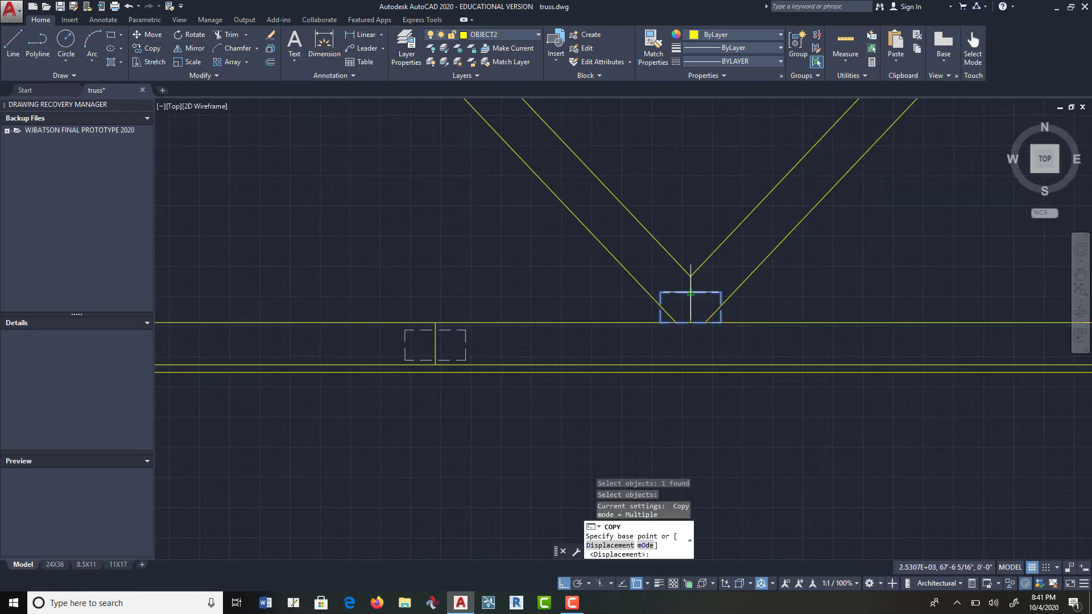
left_click(690, 276)
scroll(691, 276, "down", 5)
scroll(580, 267, "up", 6)
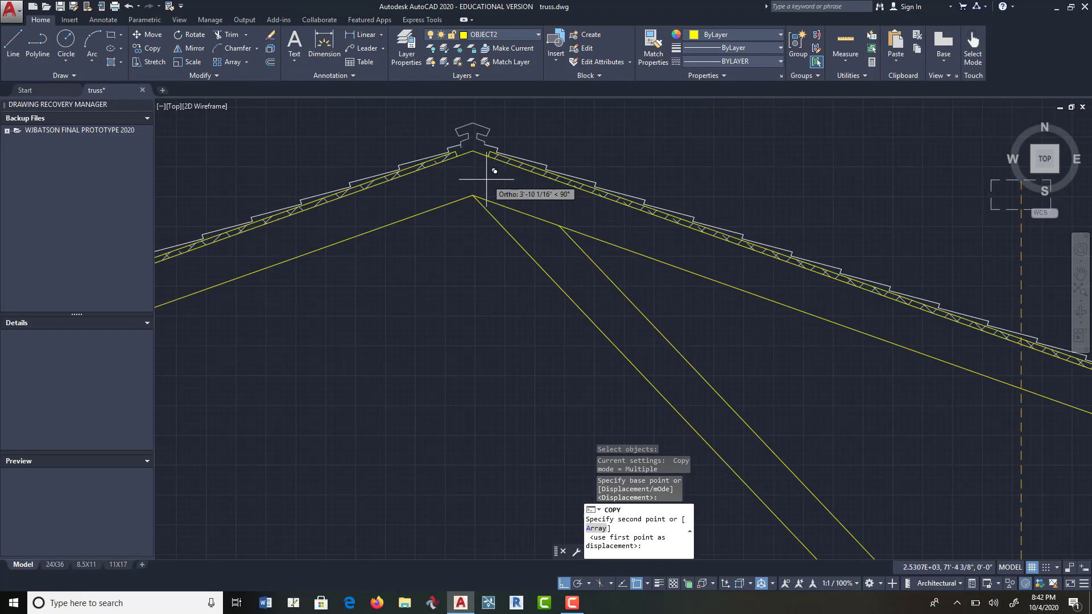
left_click(473, 195)
key("Return")
scroll(625, 287, "down", 3)
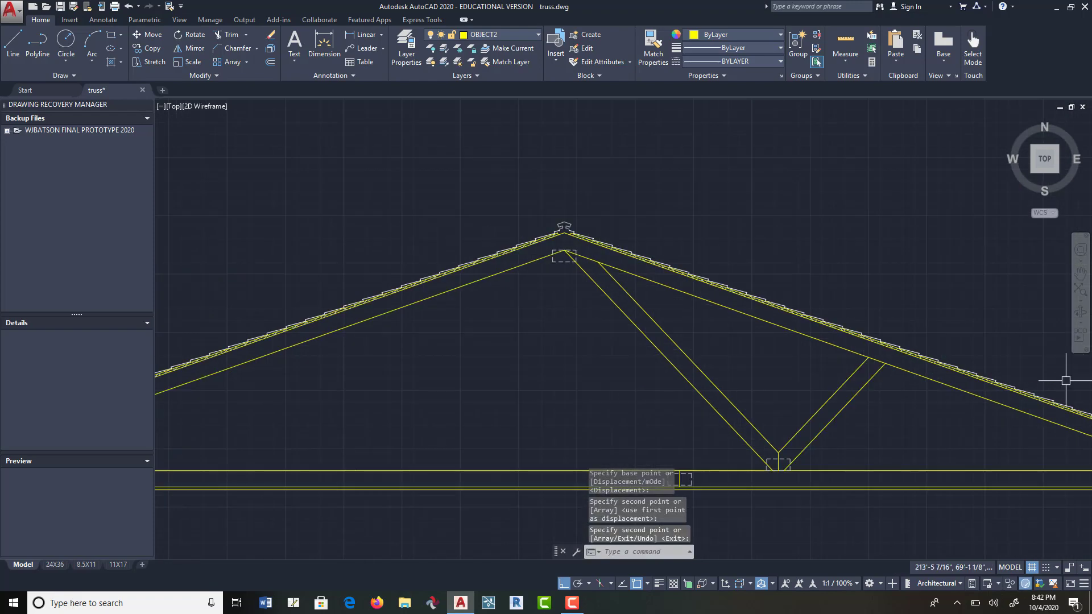
Step: Draw a vertical joint line at the ridge between the peaks of the top chords' upper and lower edges
left_click(13, 42)
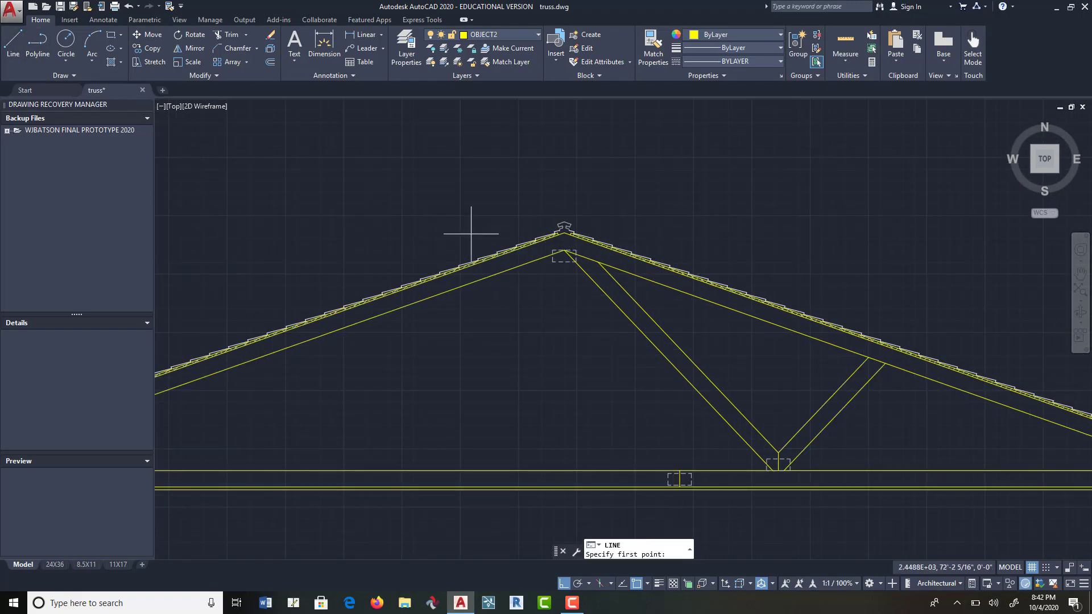
scroll(560, 233, "up", 6)
left_click(576, 227)
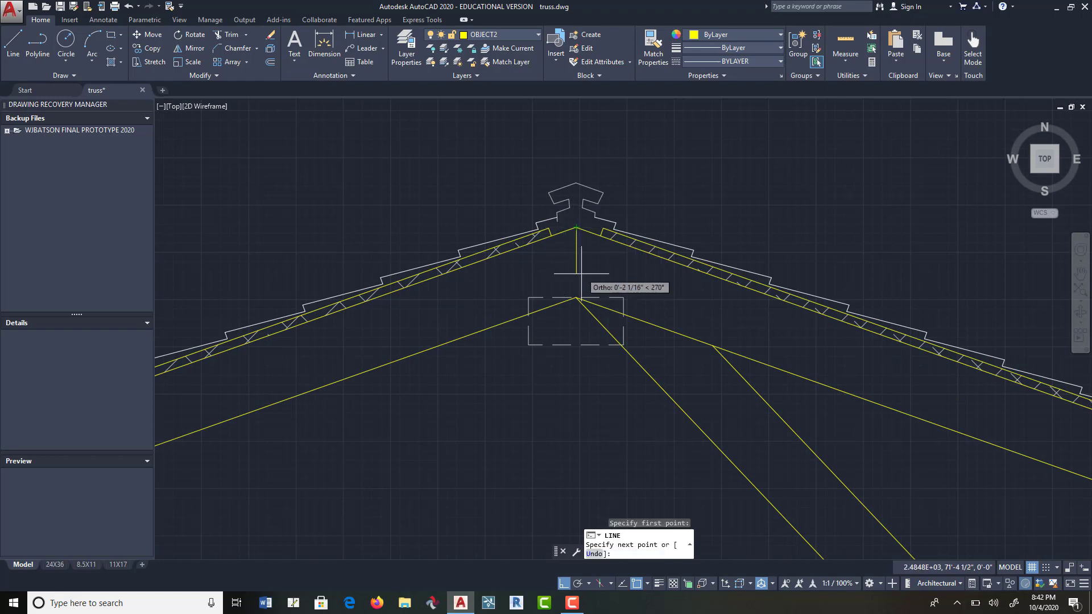
left_click(576, 296)
key("Return")
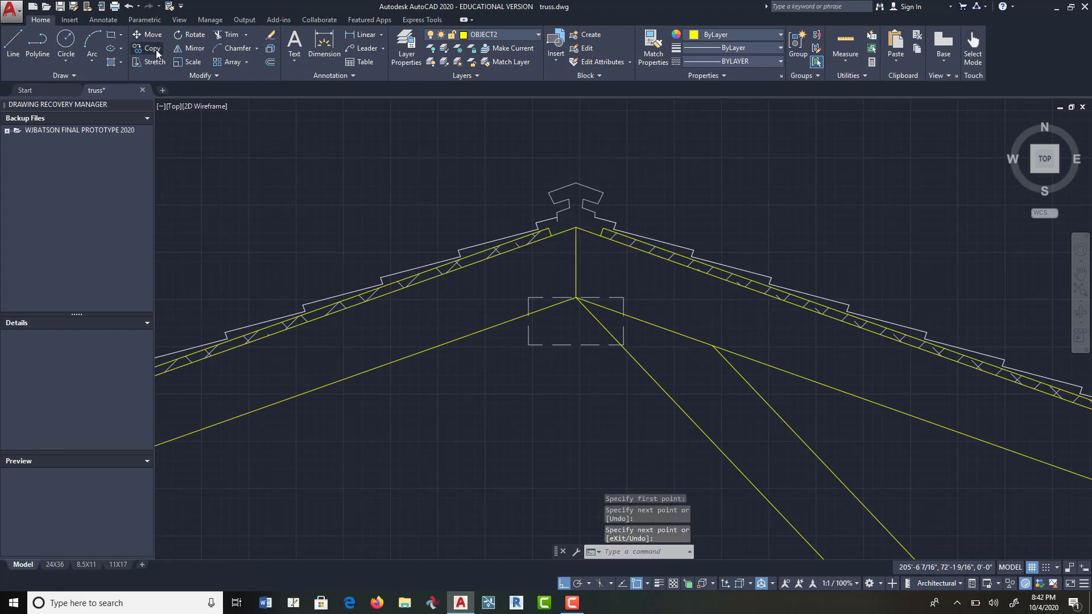
Step: Move the ridge plate vertically up so it overlaps the ridge joint and the top chords' lower peak
left_click(155, 48)
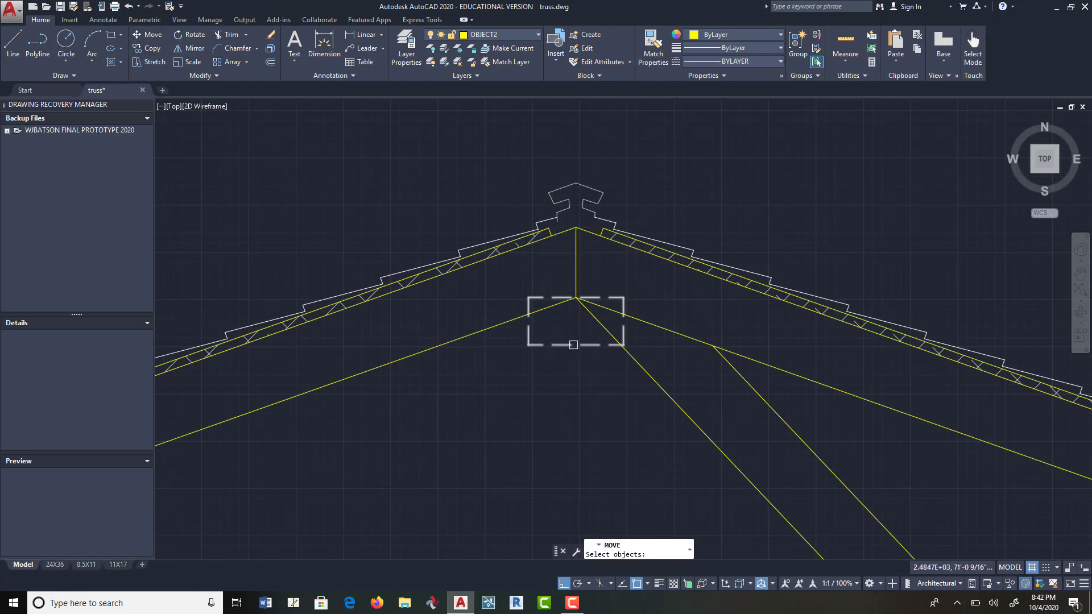
left_click(577, 321)
left_click(561, 379)
key("Return")
left_click(563, 380)
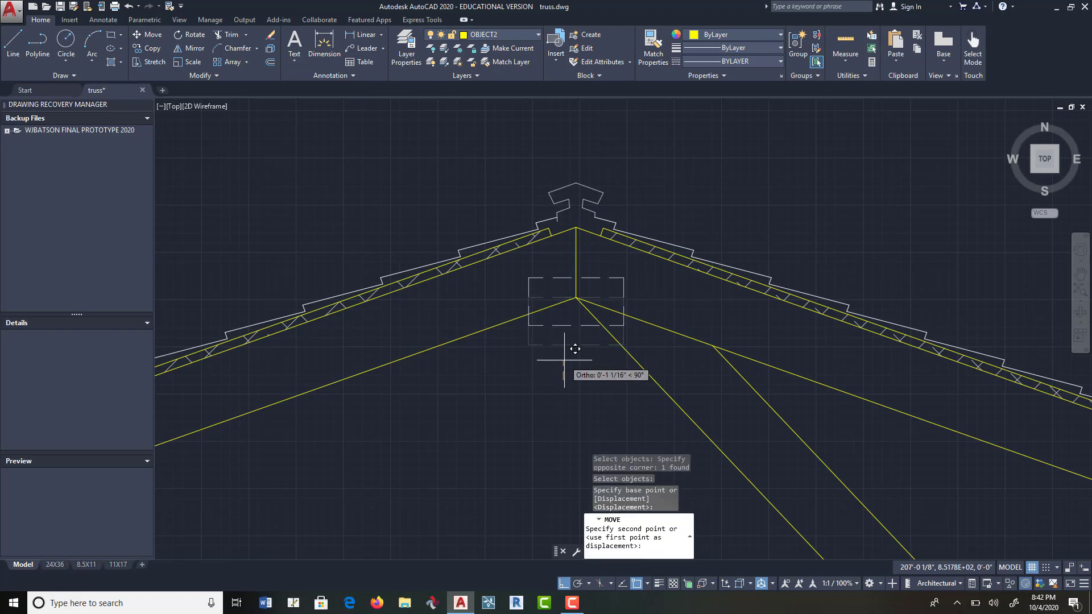
left_click(564, 365)
key("Return")
Step: Copy the web joint's plate to the short web's upper end at the top chord, with Ortho off
scroll(816, 451, "down", 5)
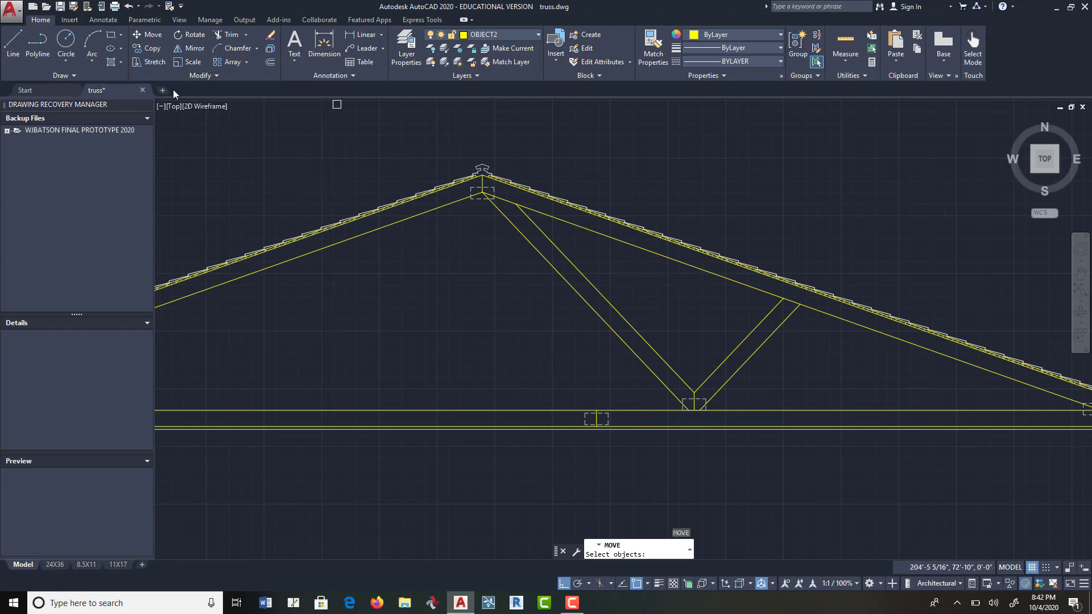
left_click(694, 404)
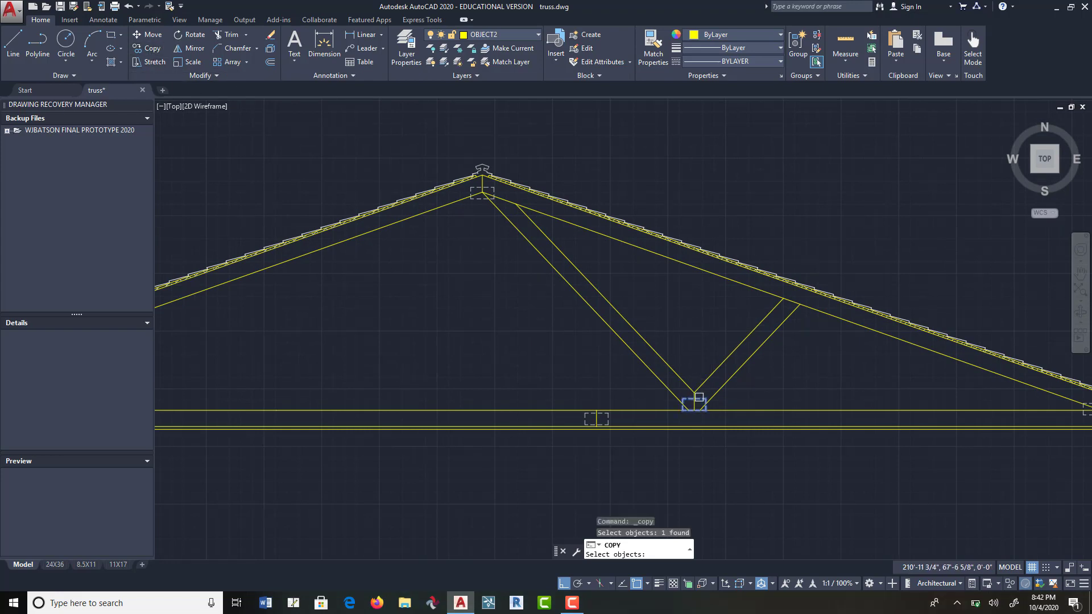
key("Return")
left_click(695, 398)
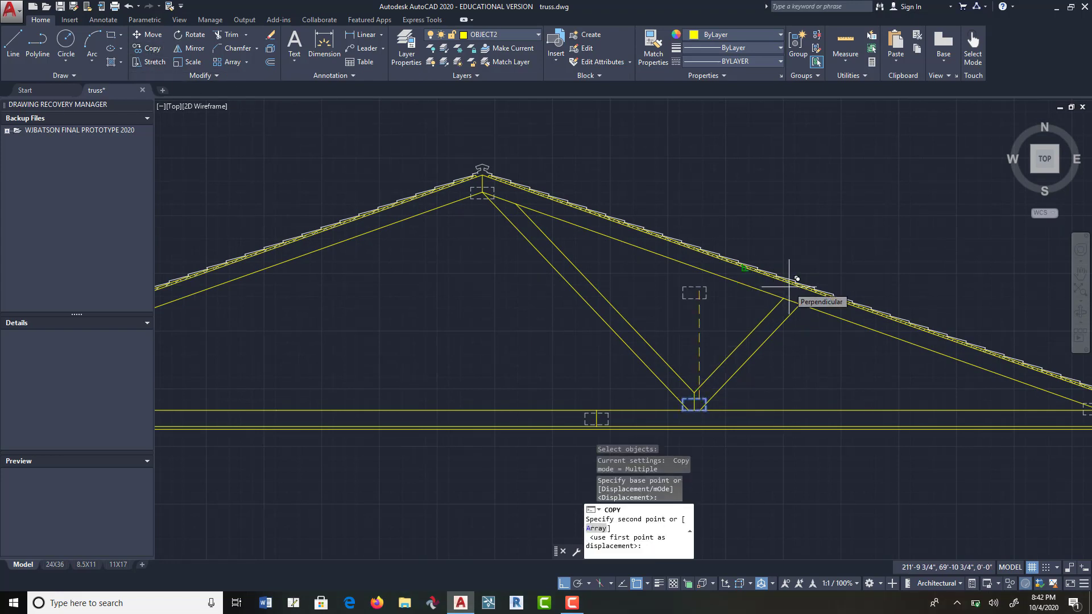
left_click(797, 290)
key("Return")
scroll(822, 287, "up", 2)
scroll(812, 294, "up", 2)
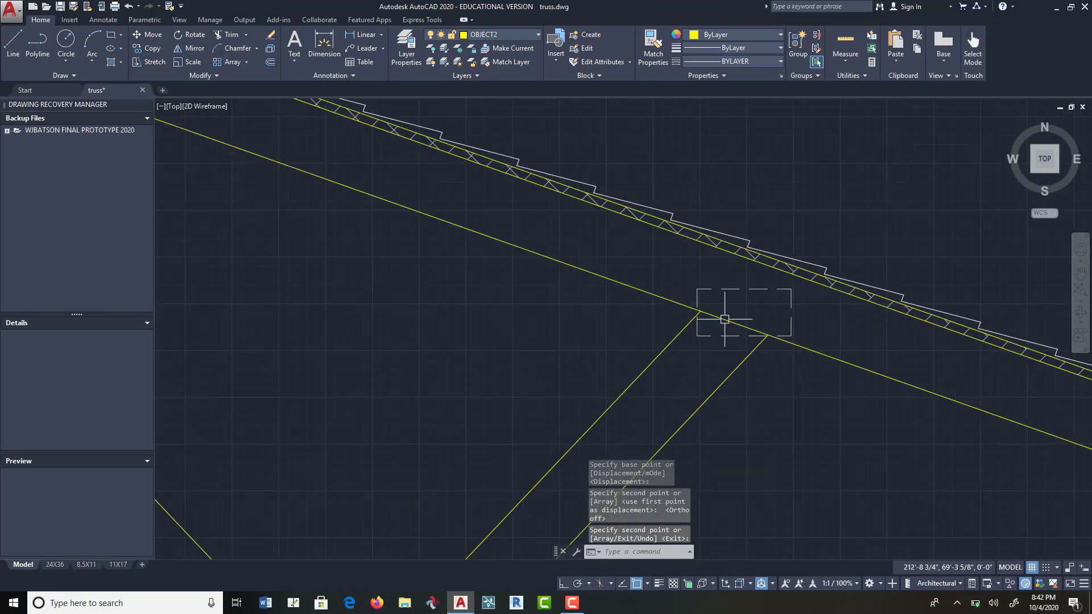
left_click(194, 35)
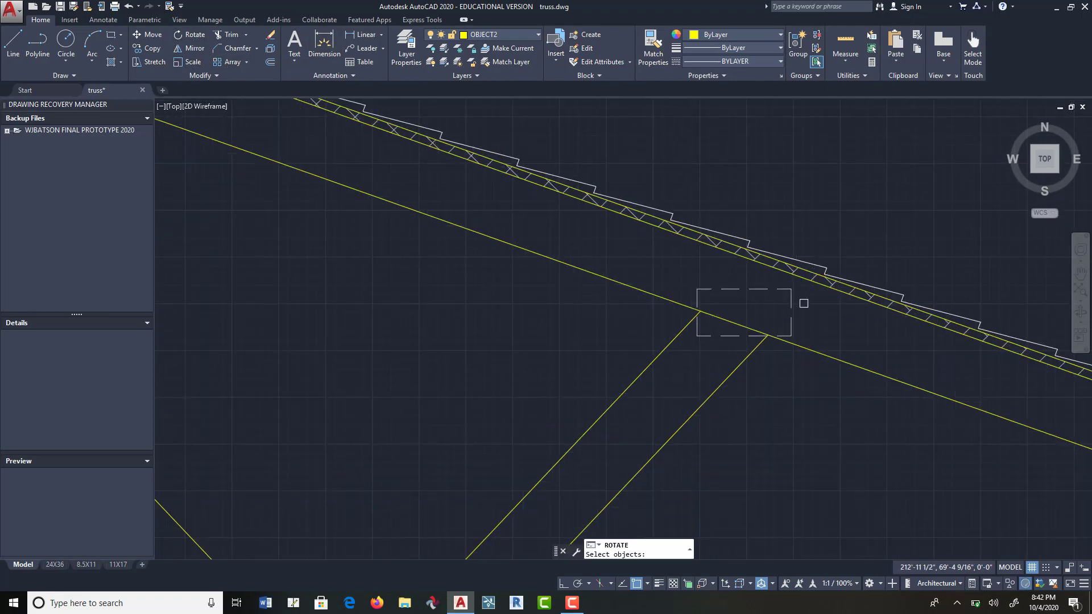
left_click(836, 267)
left_click(745, 335)
key("Return")
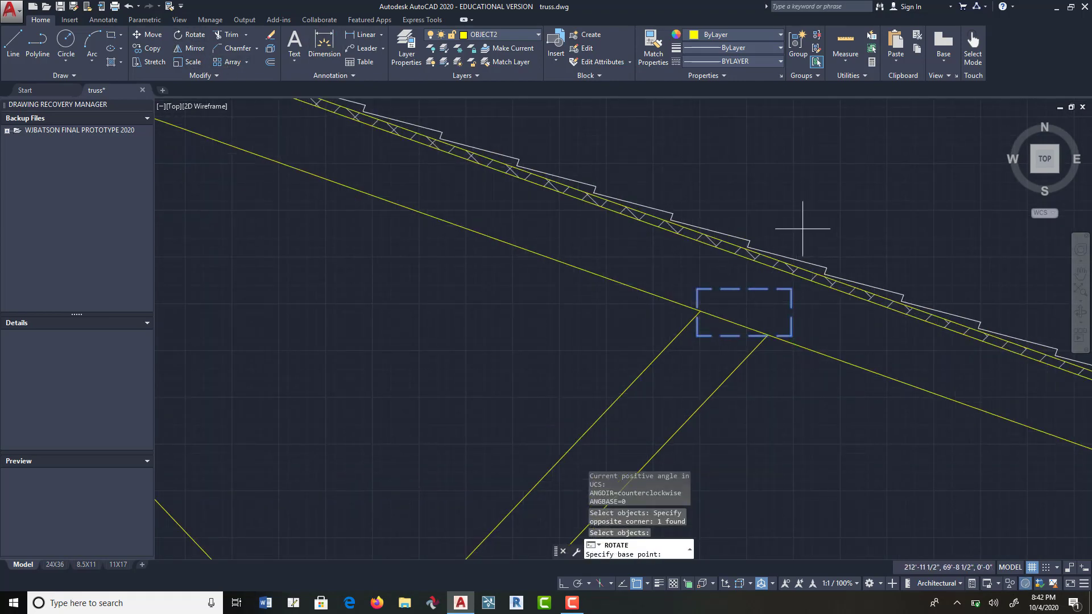
scroll(775, 146, "down", 4)
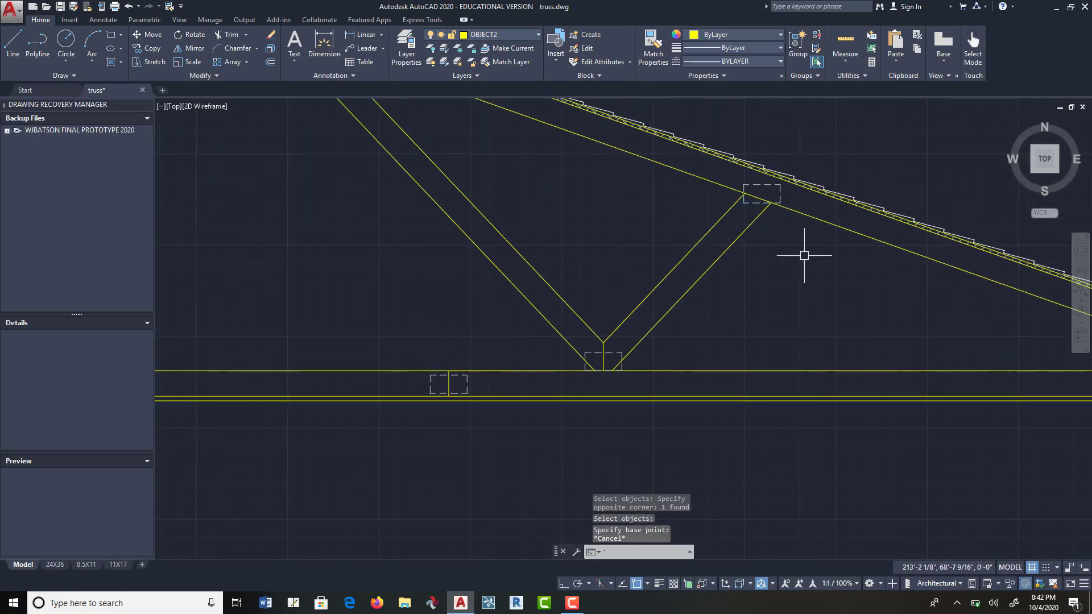
type("1")
type("ist")
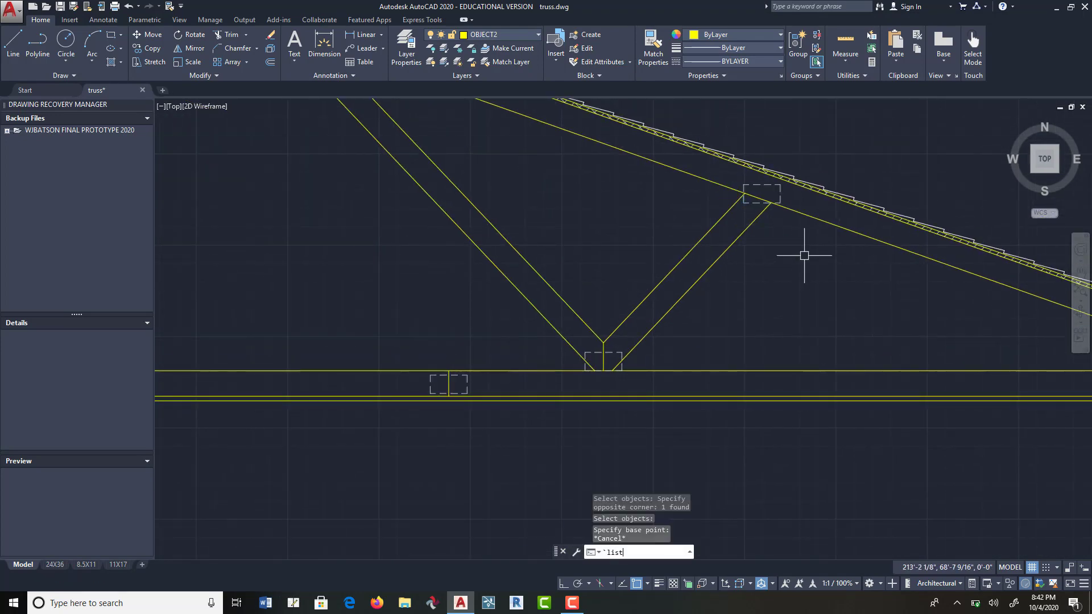
key("Return")
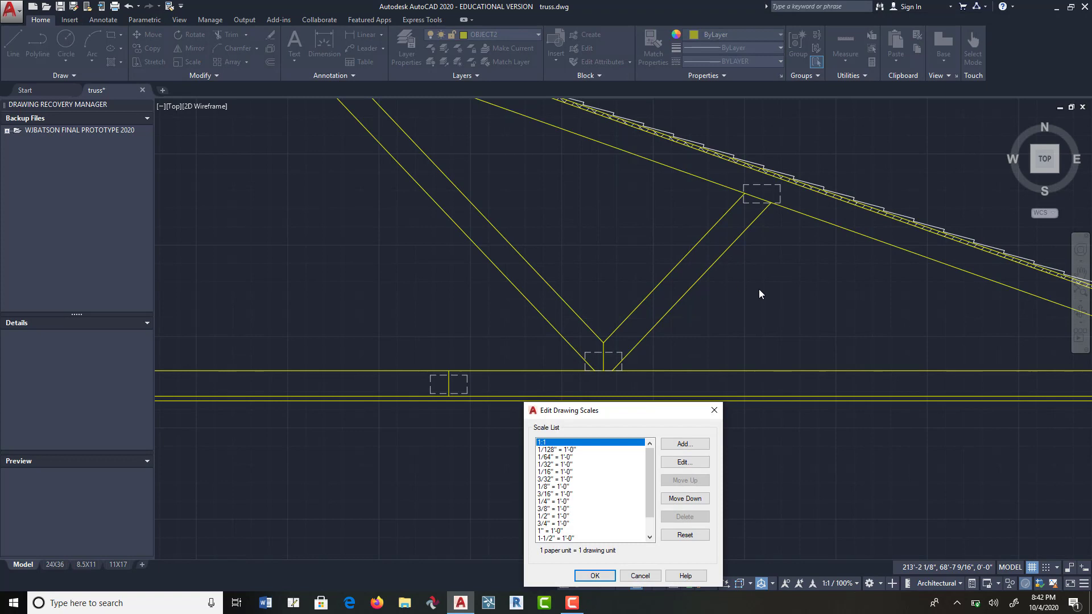
key("Escape")
Step: List the properties of the short web's outer edge line to read its angle
type("1i")
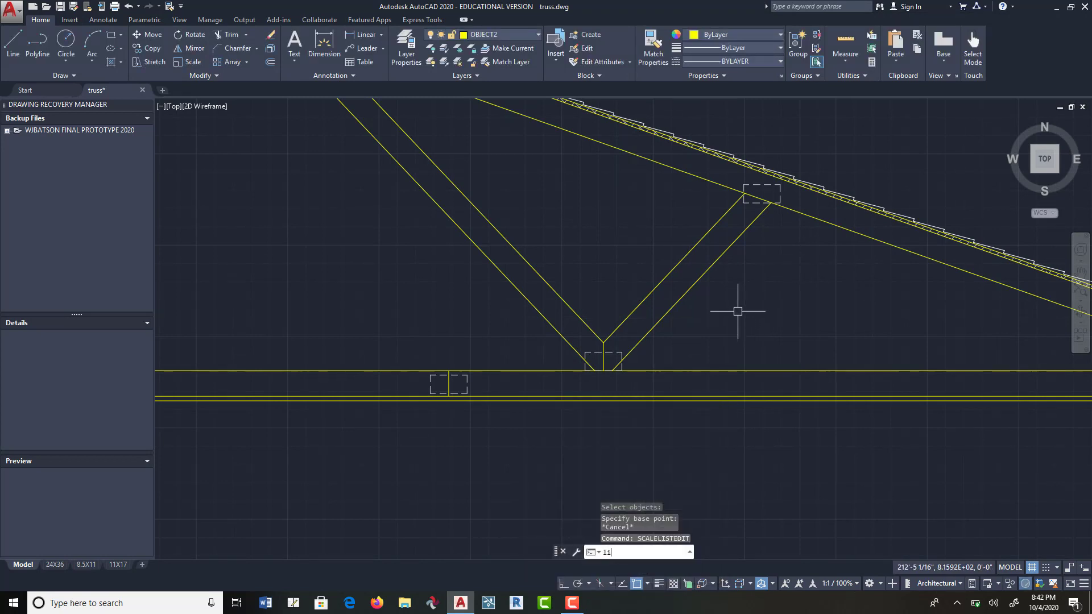
type("st")
key("Return")
left_click(702, 280)
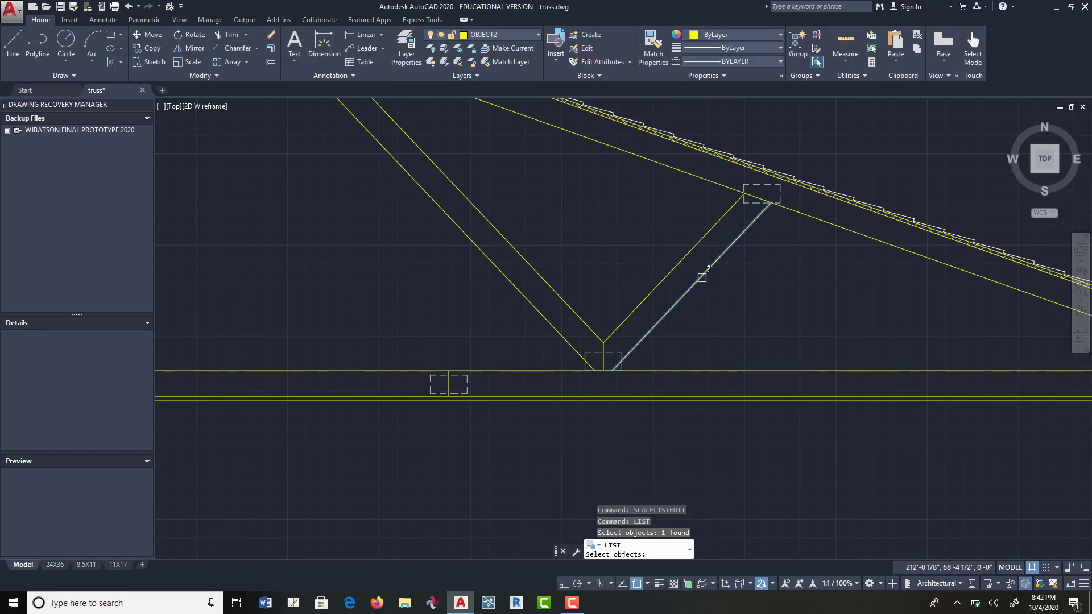
key("Return")
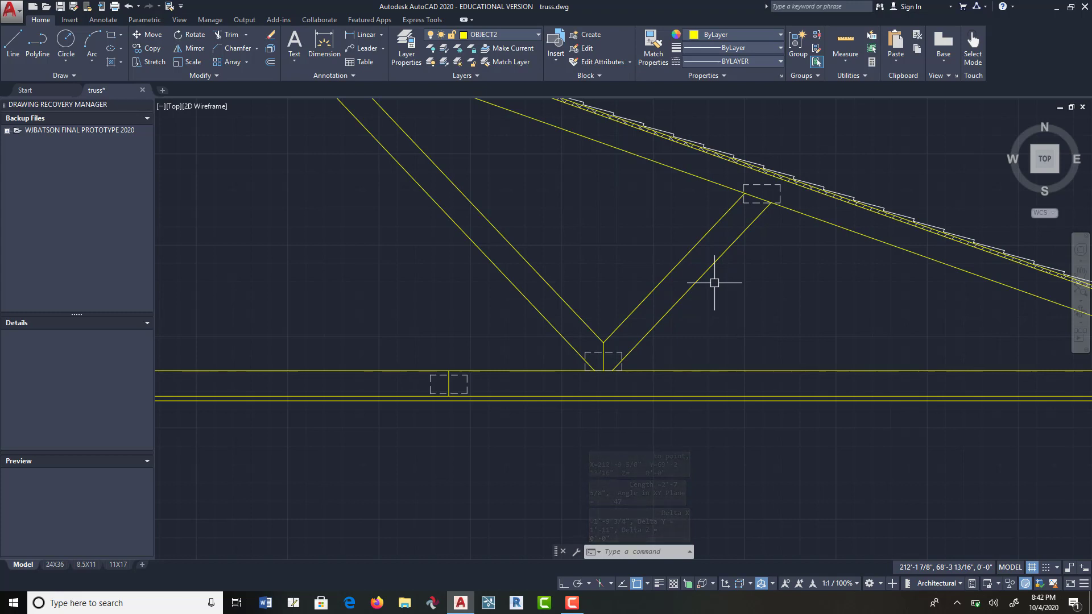
Step: Rotate the plate at the short web's upper end by 47 degrees to align it with the web
middle_click_drag(756, 200, 733, 263)
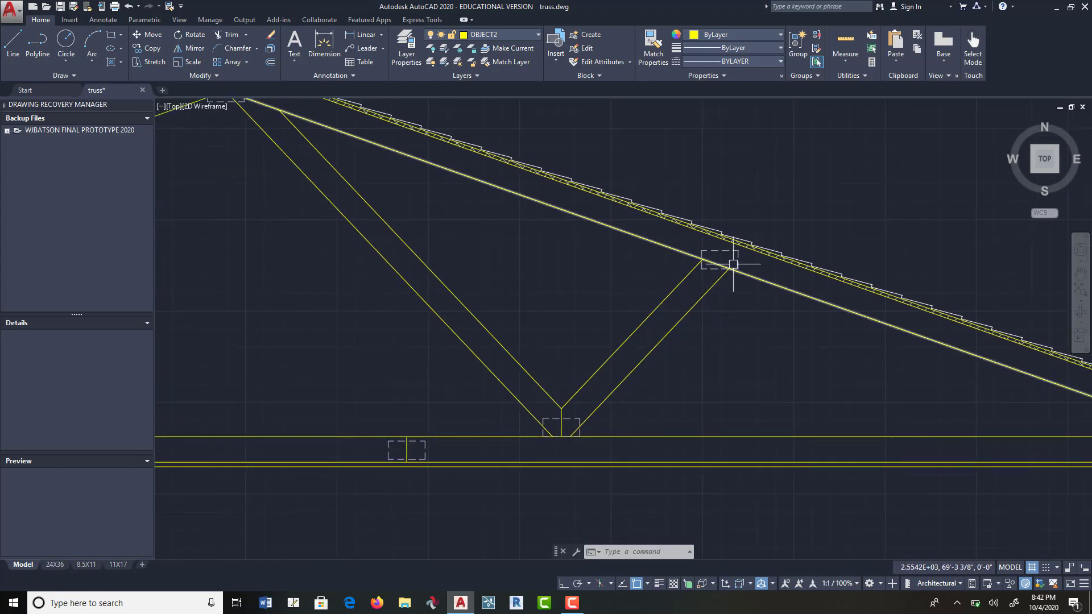
scroll(733, 263, "up", 3)
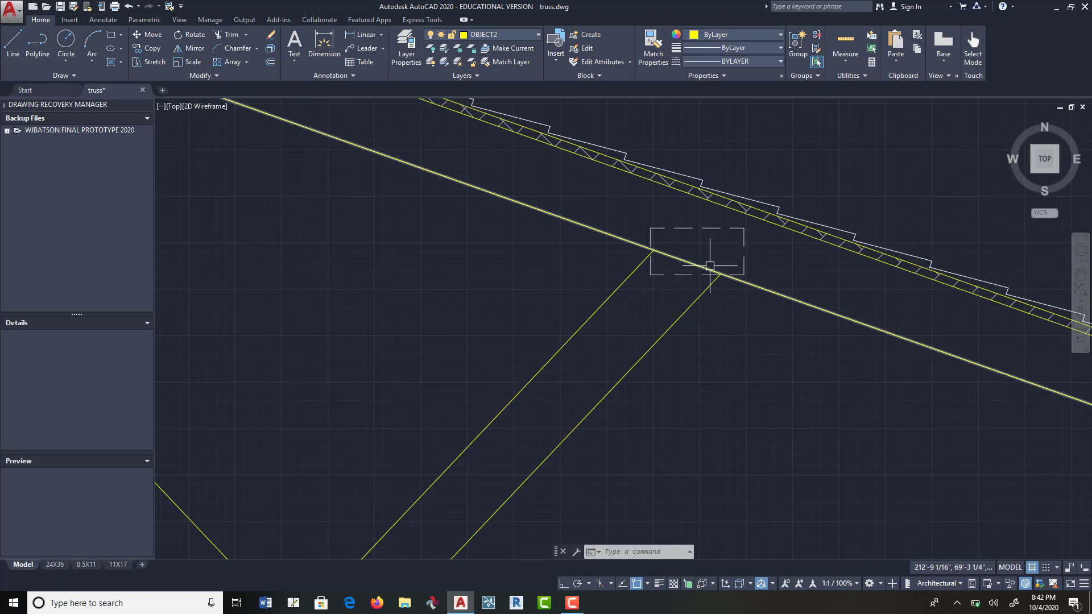
left_click(194, 38)
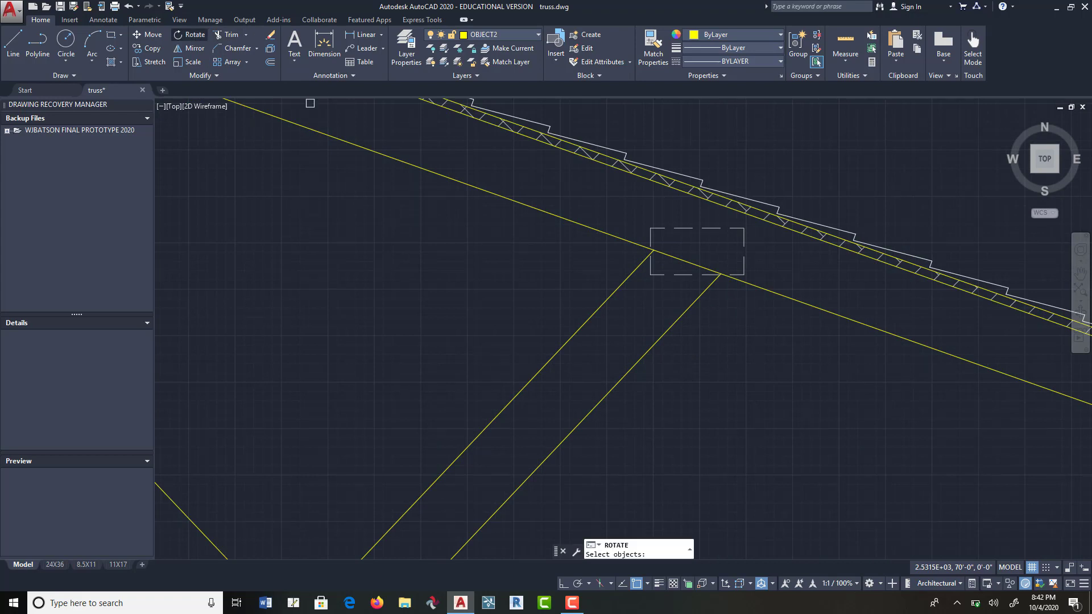
left_click(662, 274)
key("Return")
left_click(662, 275)
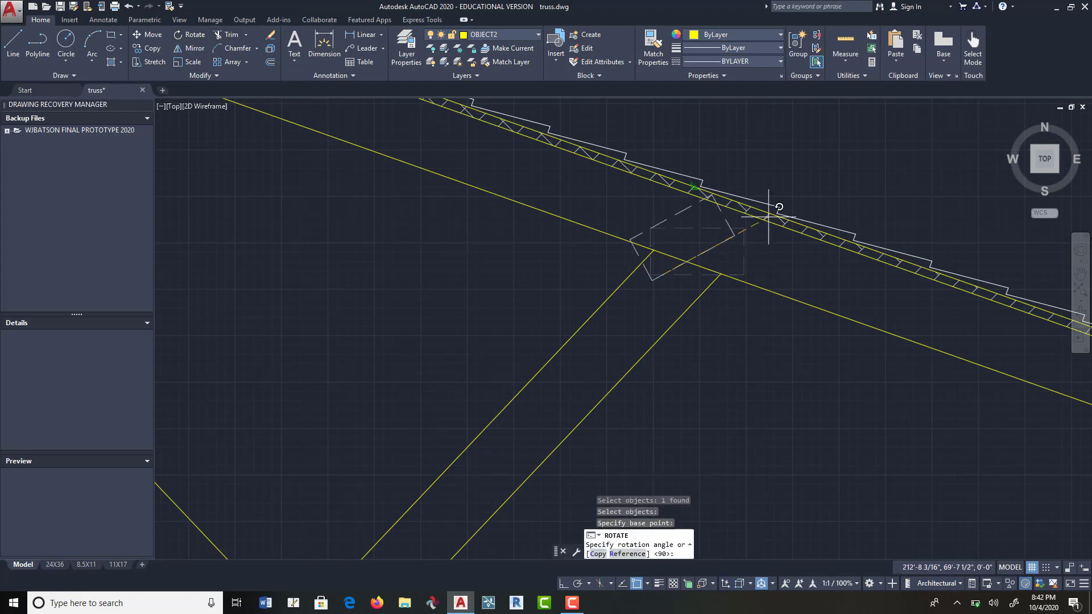
type("47")
key("Return")
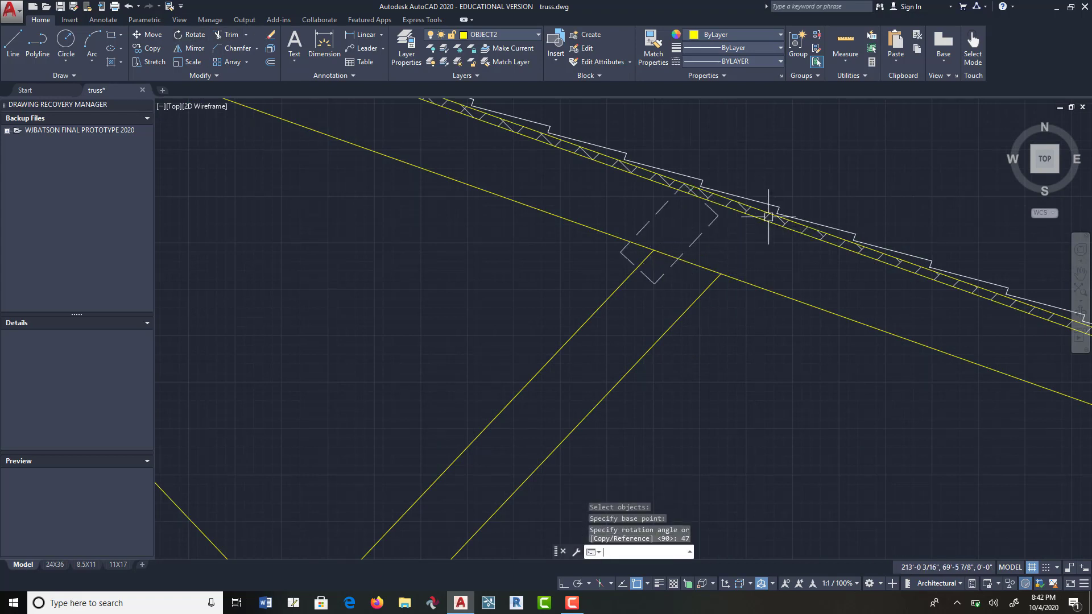
Step: Move the rotated plate down and slightly outward so it sits over the short web's joint with the top chord
left_click(152, 35)
left_click(718, 223)
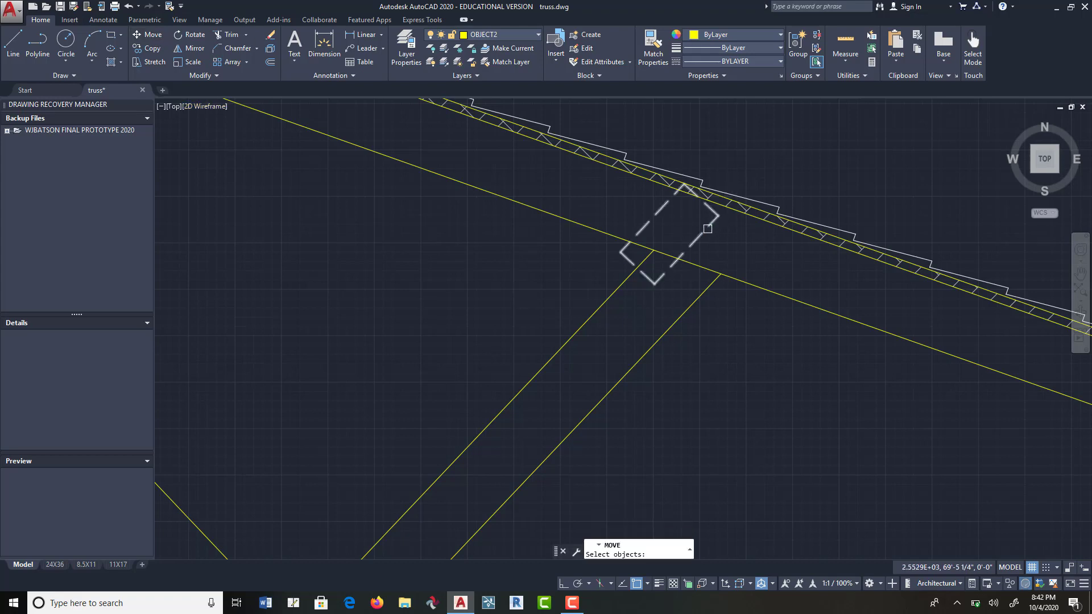
key("Return")
left_click(741, 345)
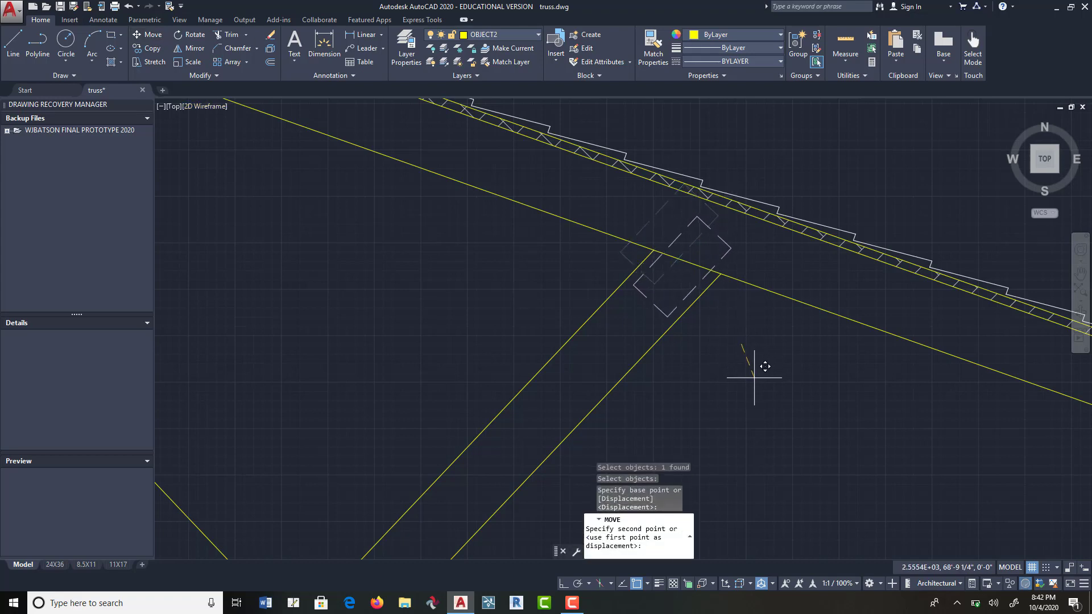
left_click(754, 378)
key("Return")
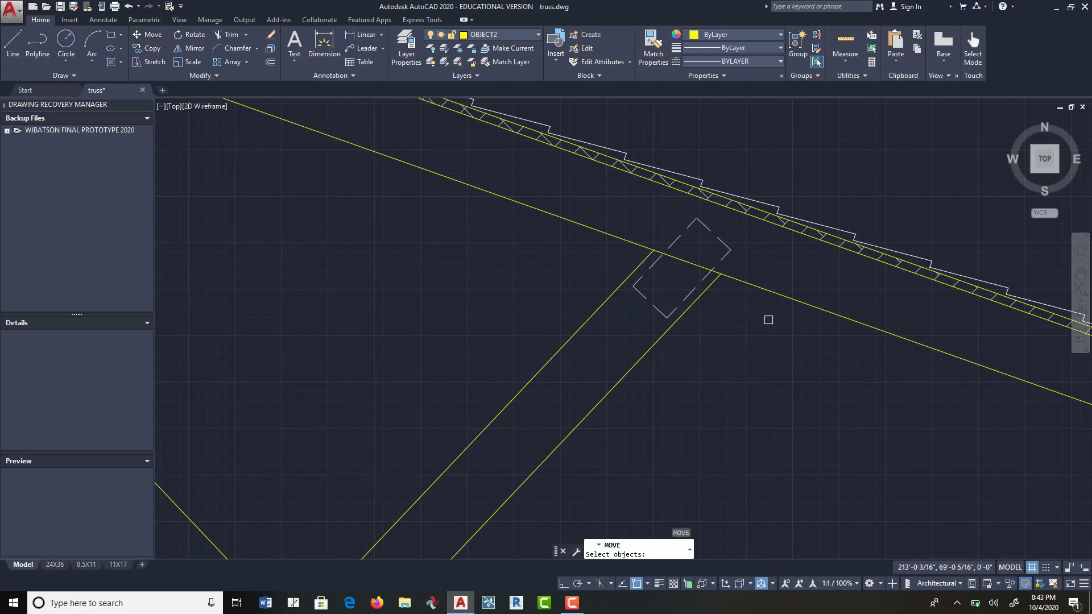
Step: Examine the reference truss image for the connector plate positions along the top chord, ridge and bottom chord
scroll(767, 316, "down", 10)
scroll(585, 310, "down", 2)
middle_click_drag(585, 311, 654, 449)
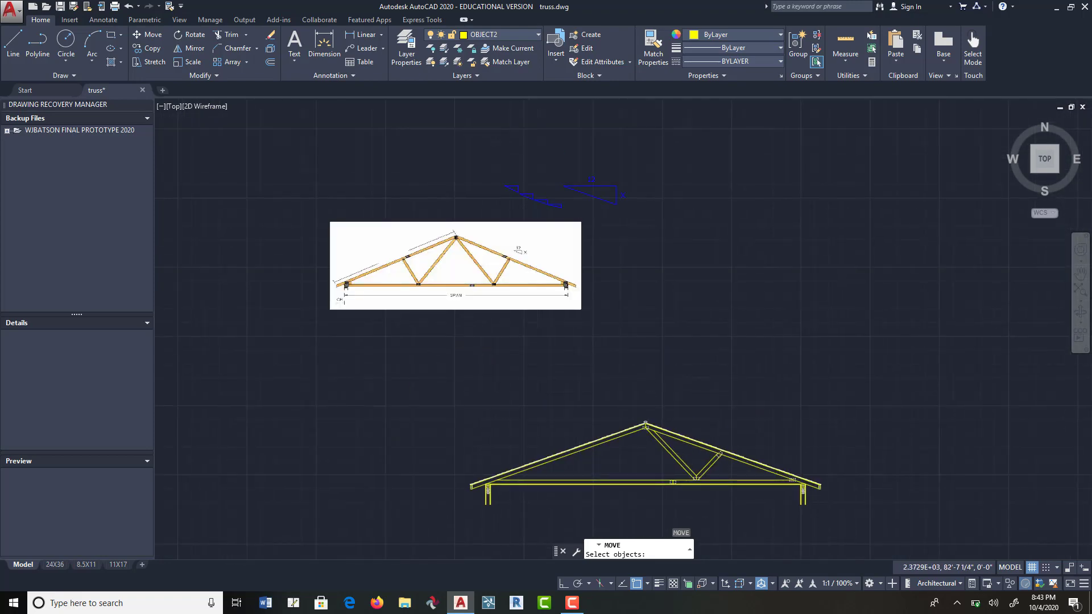
scroll(522, 277, "up", 4)
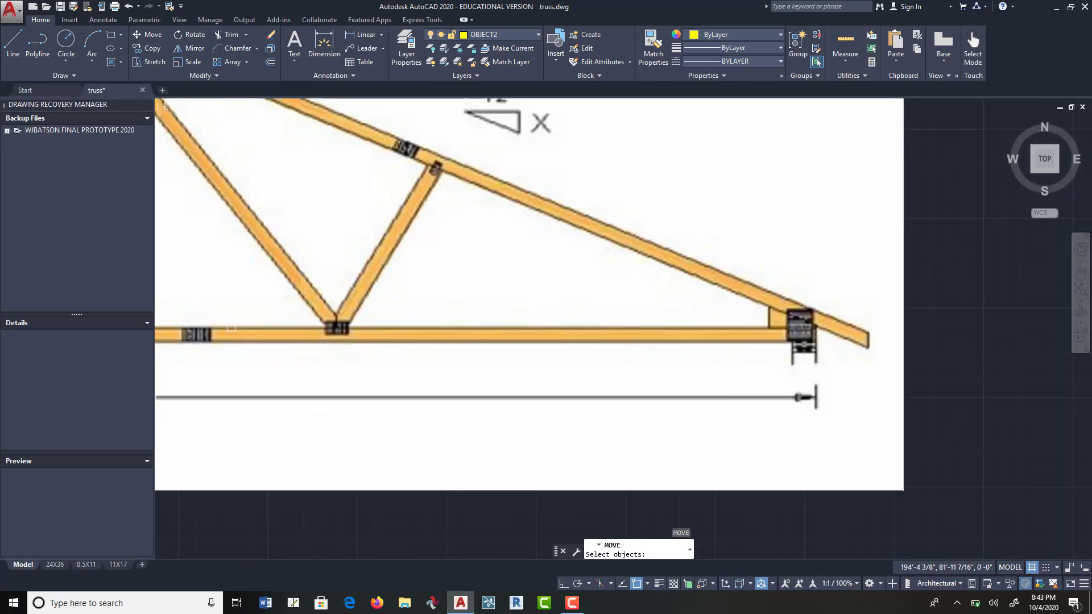
scroll(231, 328, "down", 3)
scroll(231, 328, "up", 2)
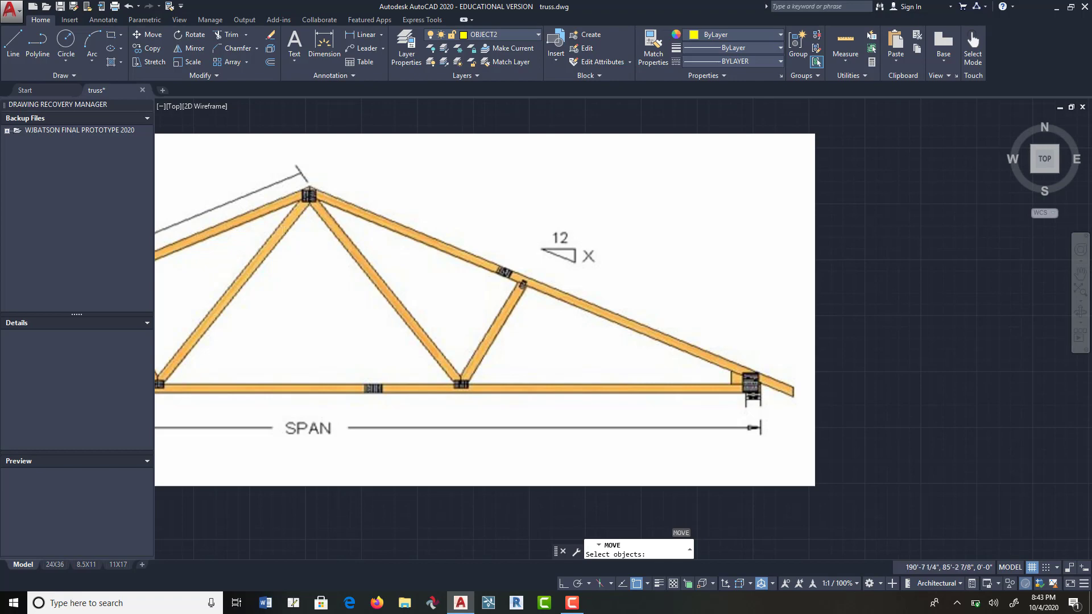
scroll(997, 237, "down", 2)
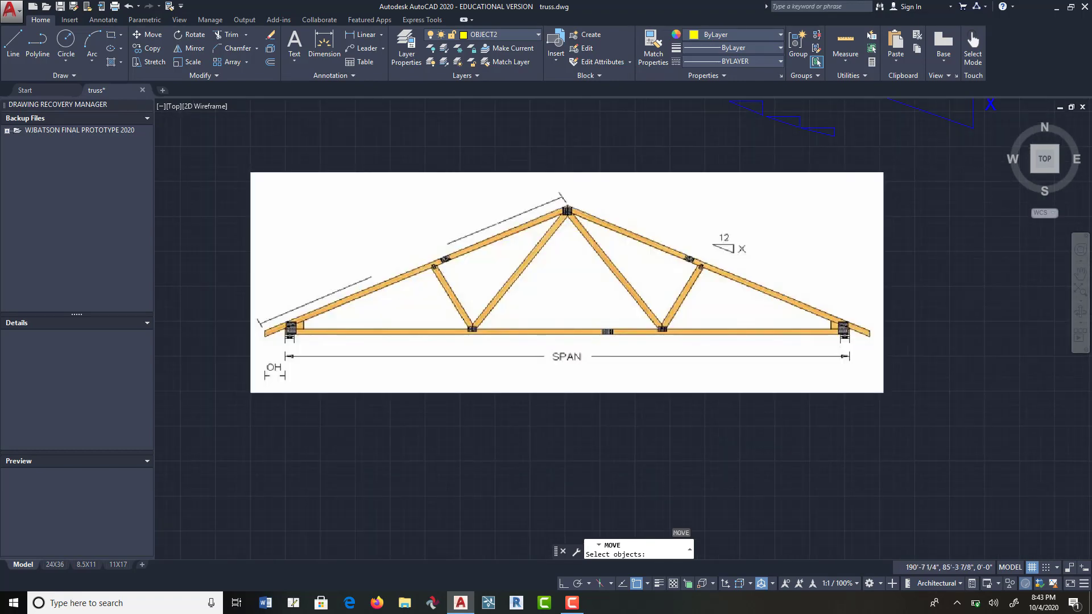
scroll(703, 240, "up", 5)
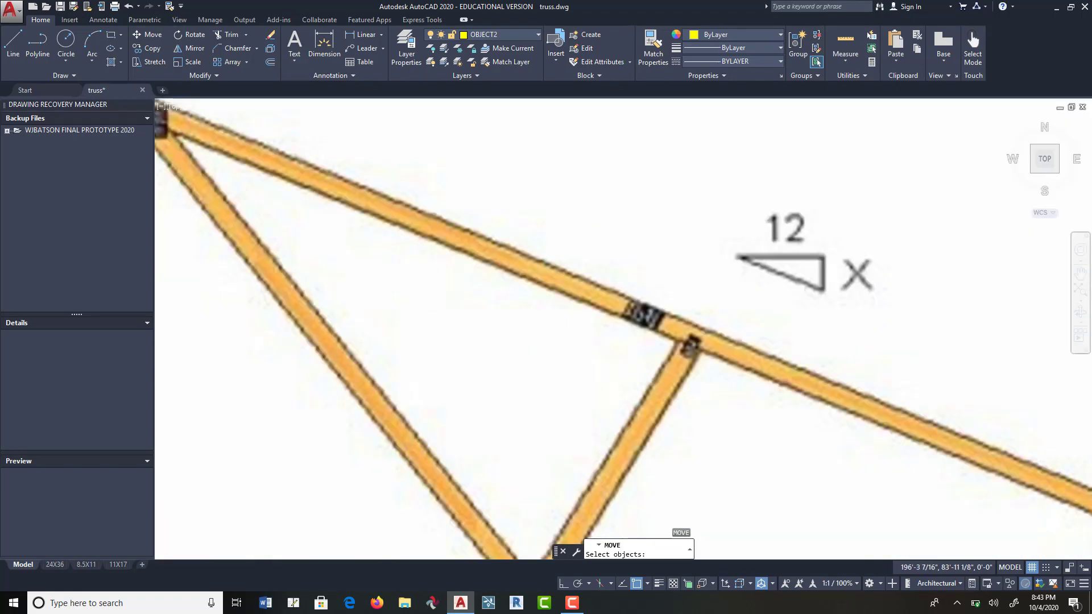
scroll(647, 311, "down", 4)
scroll(792, 342, "down", 5)
middle_click_drag(865, 373, 670, 278)
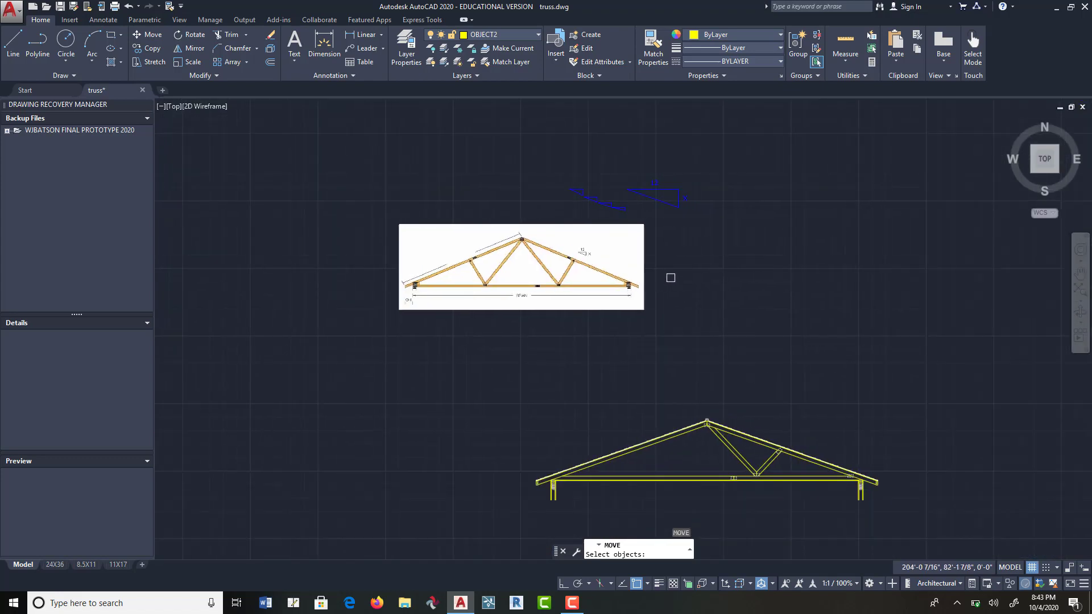
Step: Inspect the truss section's web joints, connector plates and eave detail across the whole span
scroll(763, 464, "up", 8)
middle_click_drag(768, 462, 770, 387)
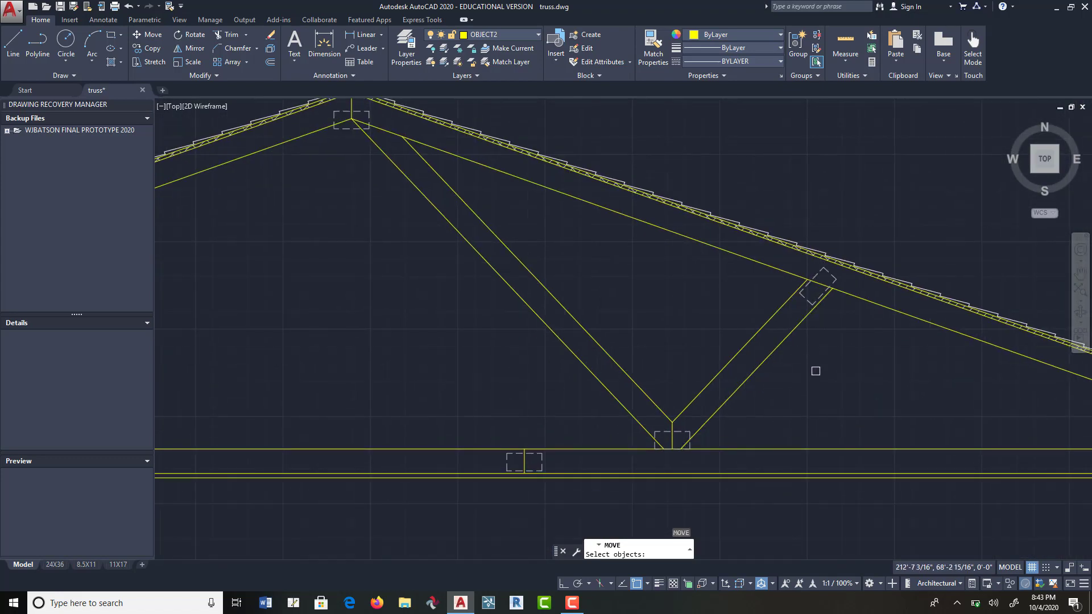
scroll(815, 365, "down", 4)
middle_click_drag(810, 356, 758, 318)
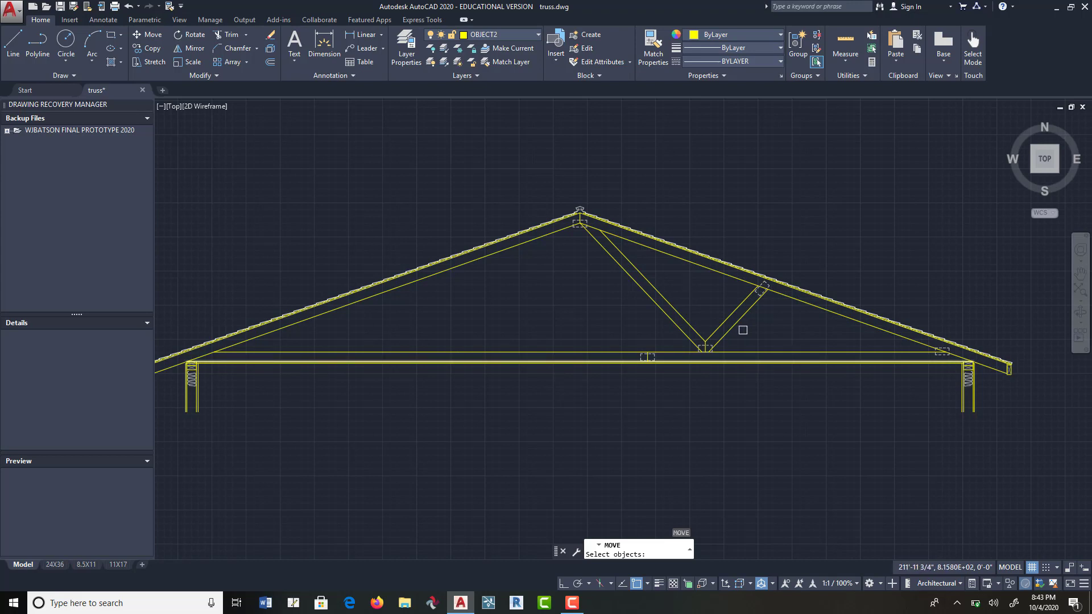
scroll(775, 305, "up", 5)
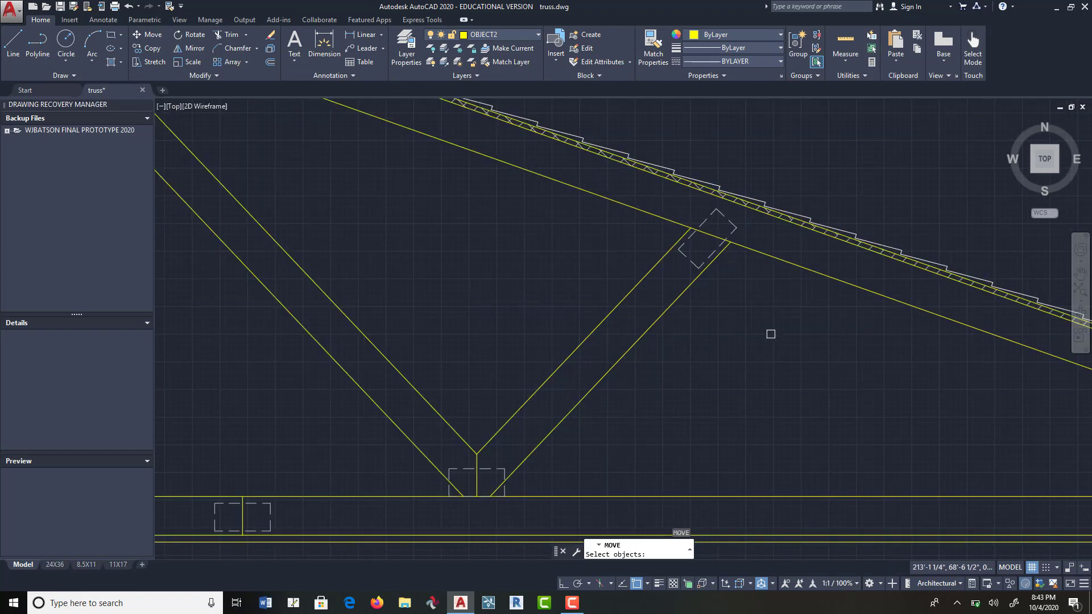
scroll(770, 334, "down", 4)
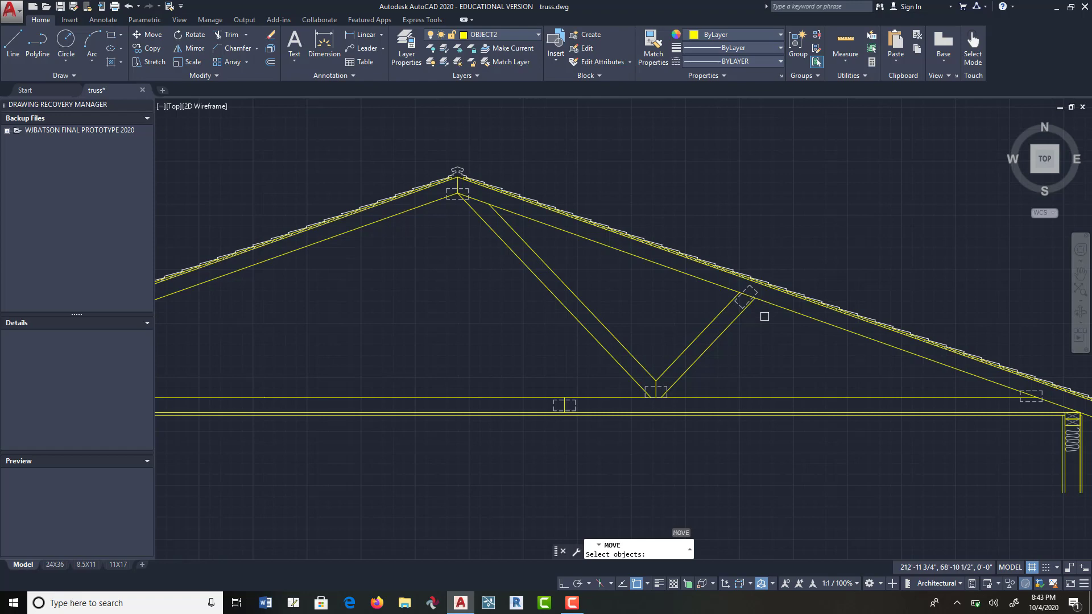
scroll(756, 318, "down", 3)
middle_click_drag(787, 328, 690, 329)
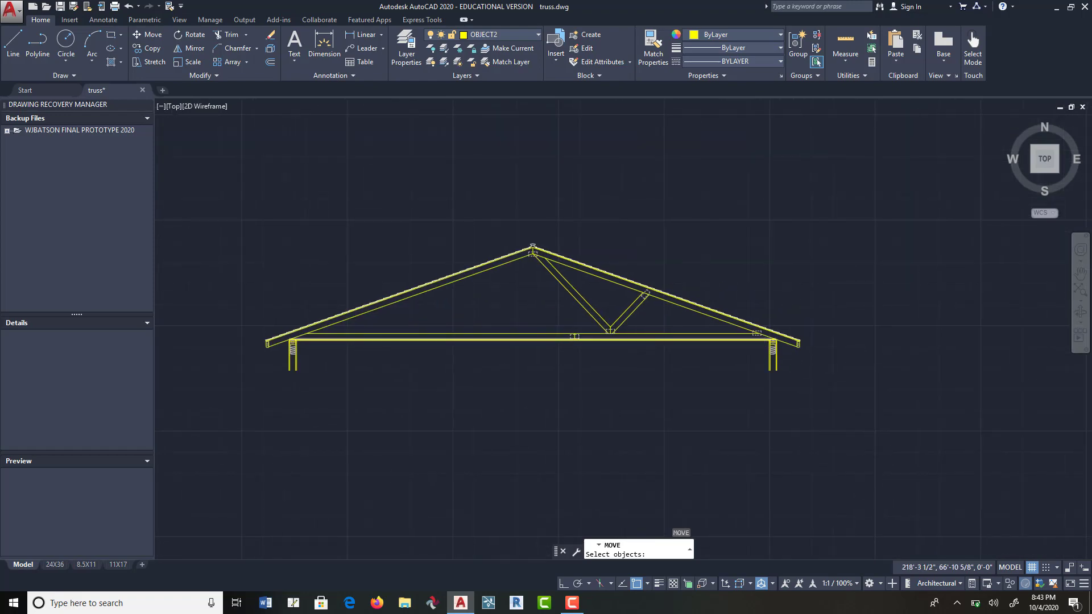
scroll(601, 316, "up", 4)
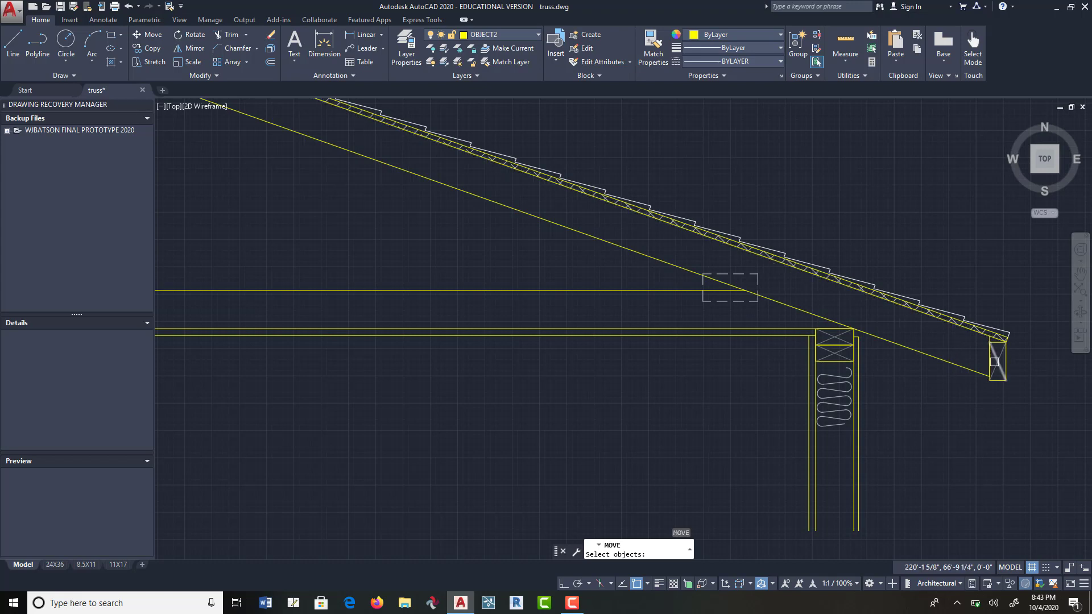
scroll(654, 245, "down", 6)
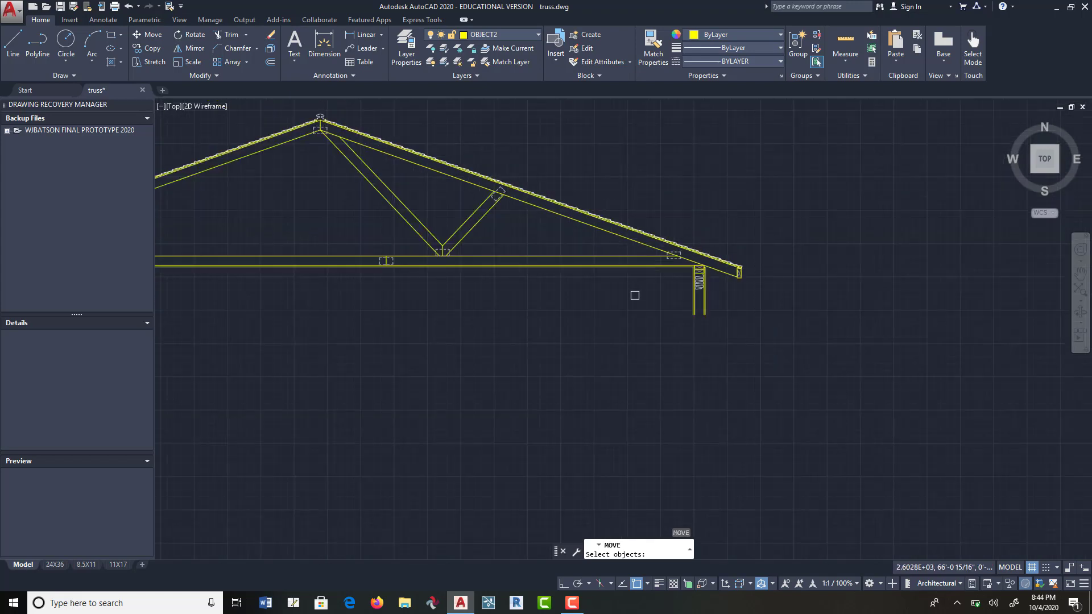
middle_click_drag(634, 295, 861, 379)
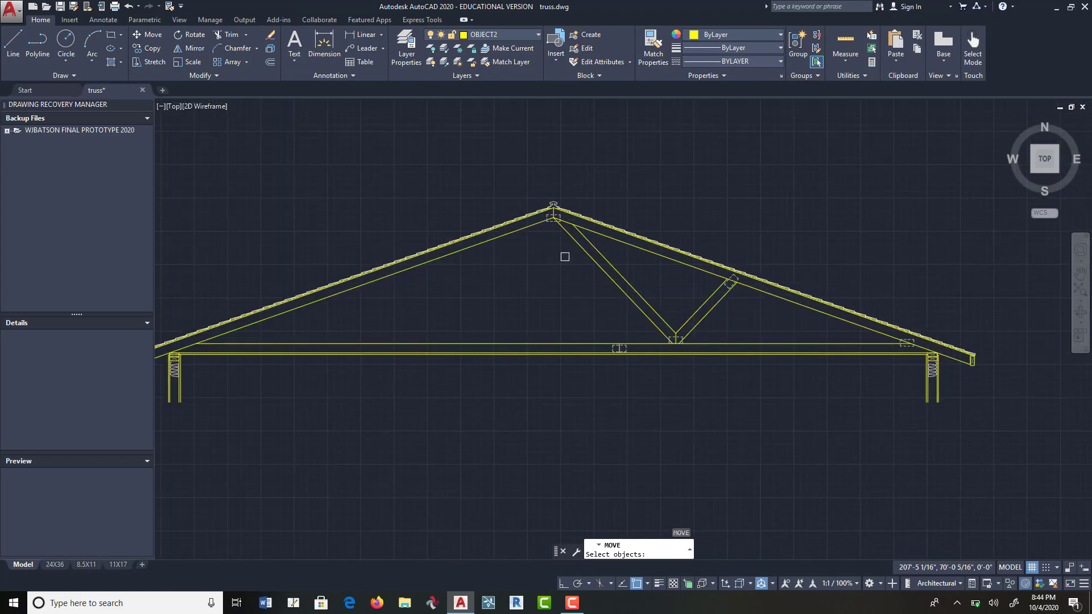
Step: Mirror both web members with their lower and upper connector plates about the vertical line through the ridge, with Ortho on, keeping the originals
left_click(186, 47)
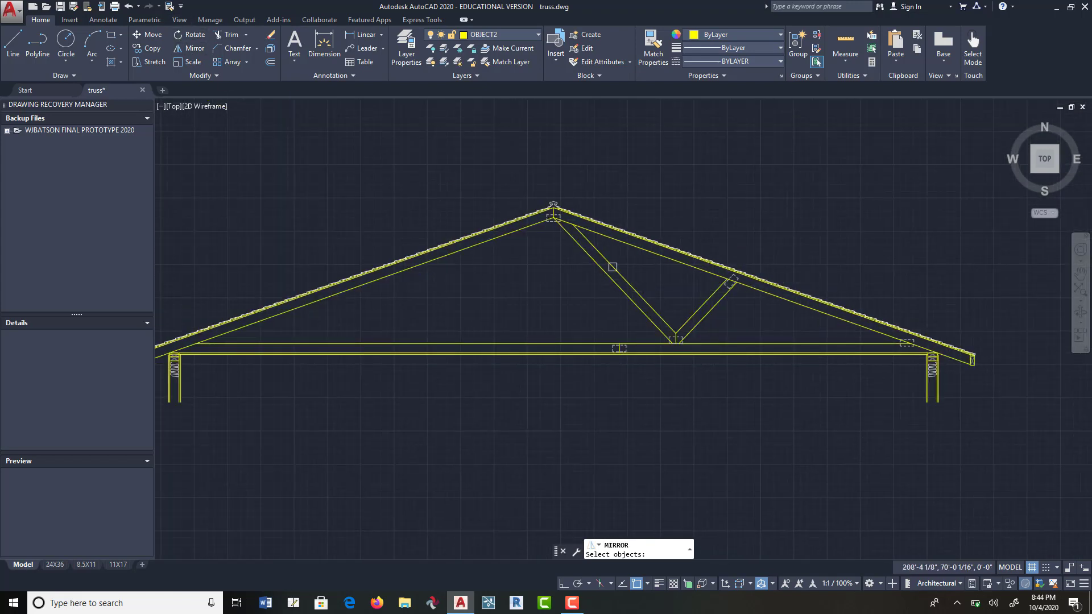
scroll(684, 356, "up", 2)
left_click(618, 405)
left_click(734, 284)
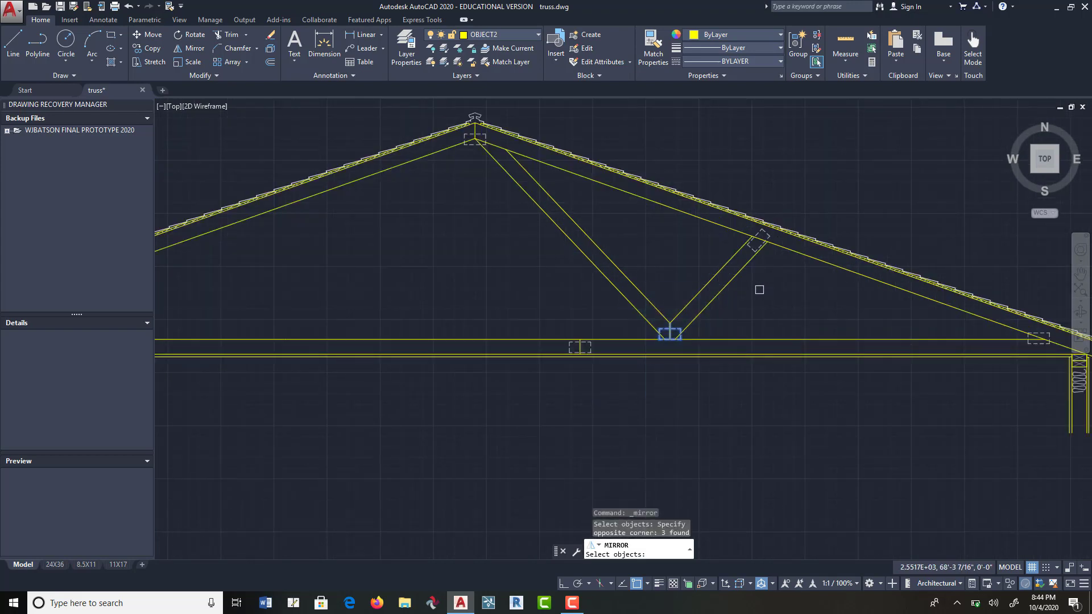
left_click(755, 245)
left_click(767, 272)
left_click(640, 297)
left_click(628, 236)
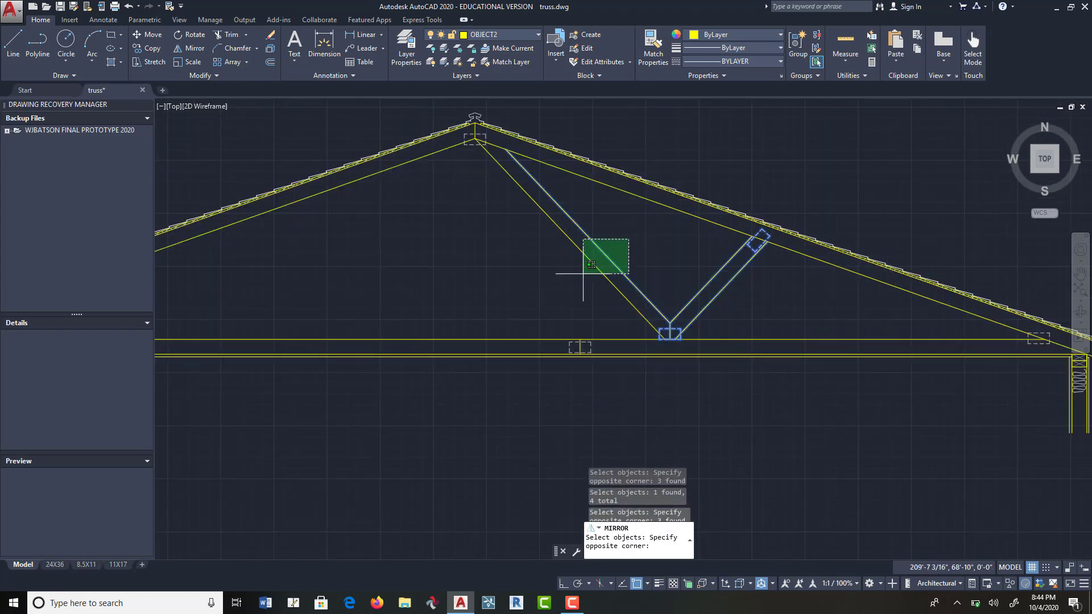
left_click(583, 274)
key("Return")
scroll(481, 123, "up", 4)
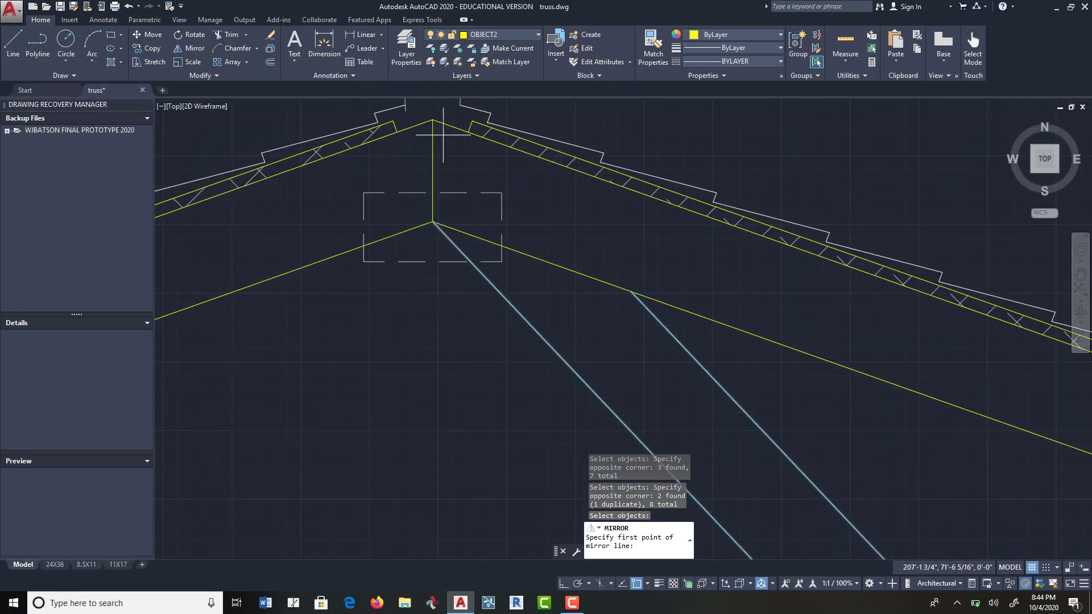
left_click(433, 119)
scroll(440, 301, "down", 3)
scroll(448, 310, "down", 5)
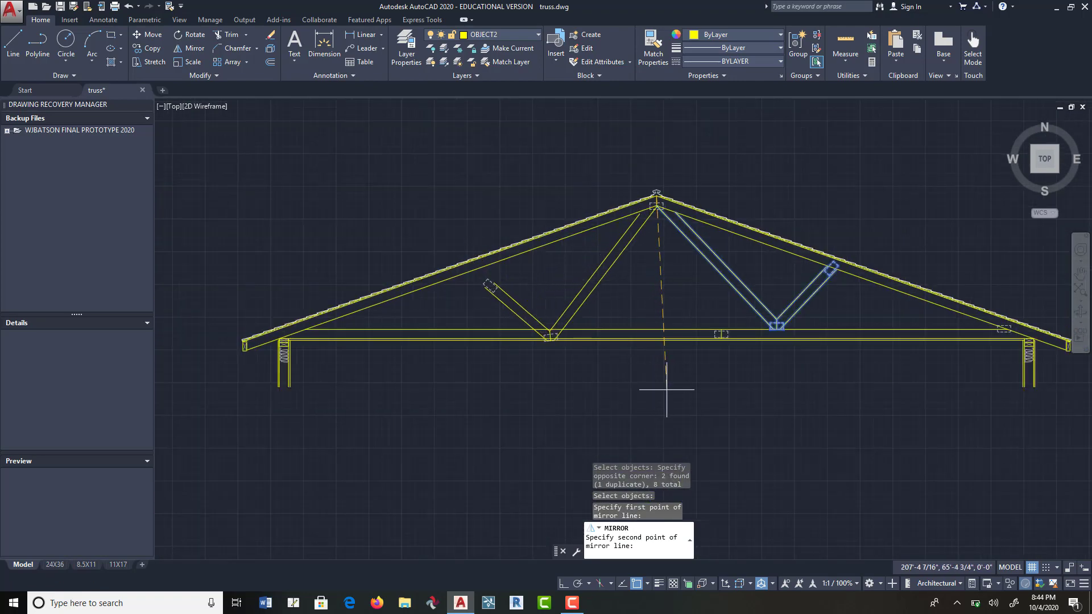
key("F8")
left_click(672, 392)
key("Return")
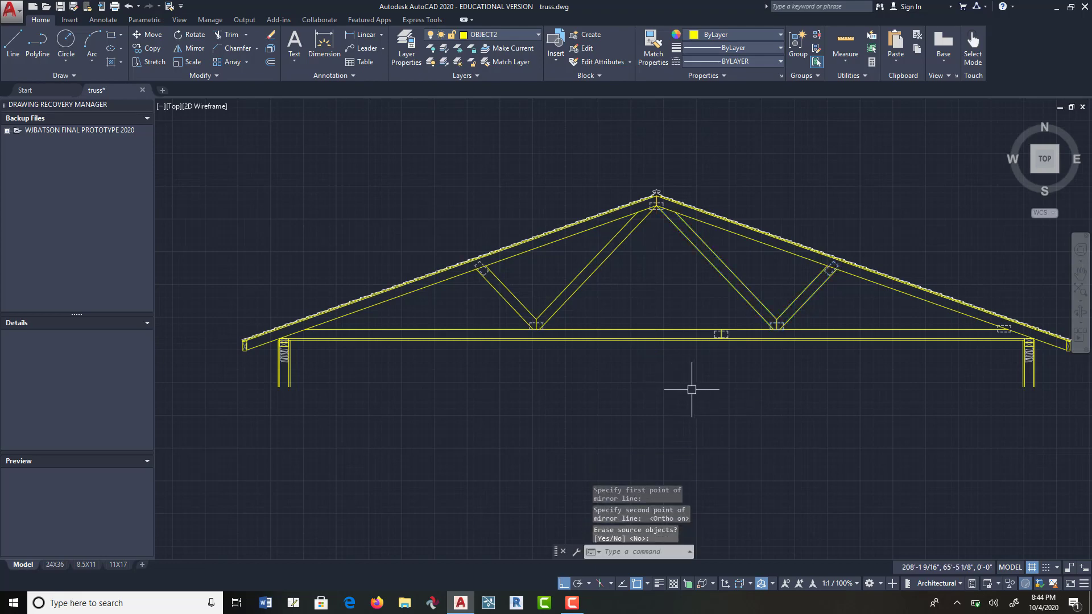
Step: Check the mirrored webs and plates against the rest of the truss section
scroll(690, 415, "down", 4)
scroll(665, 351, "up", 4)
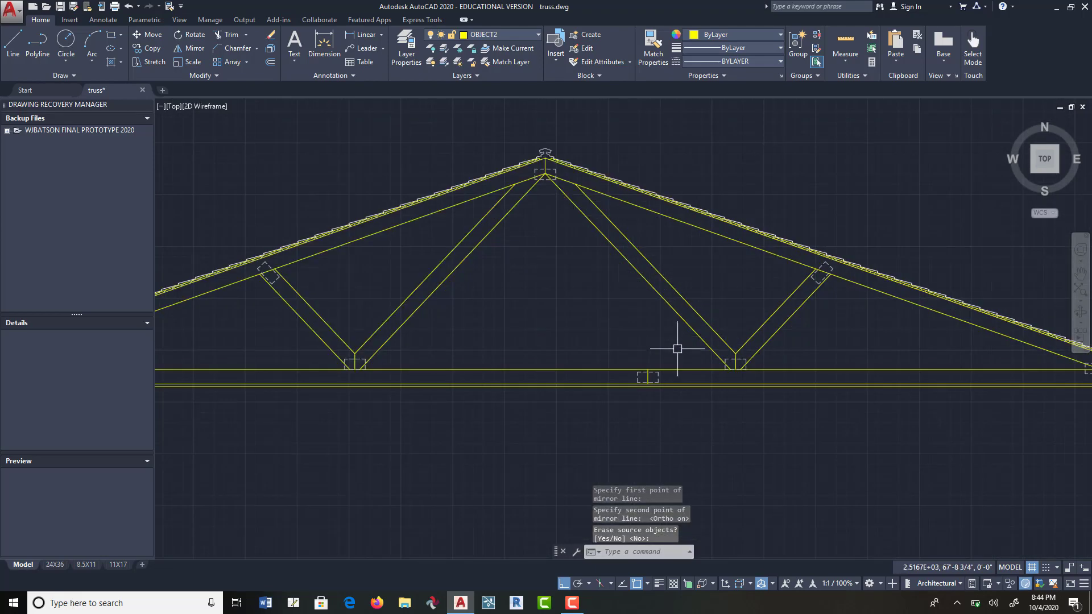
scroll(675, 421, "down", 1)
middle_click_drag(675, 432, 674, 346)
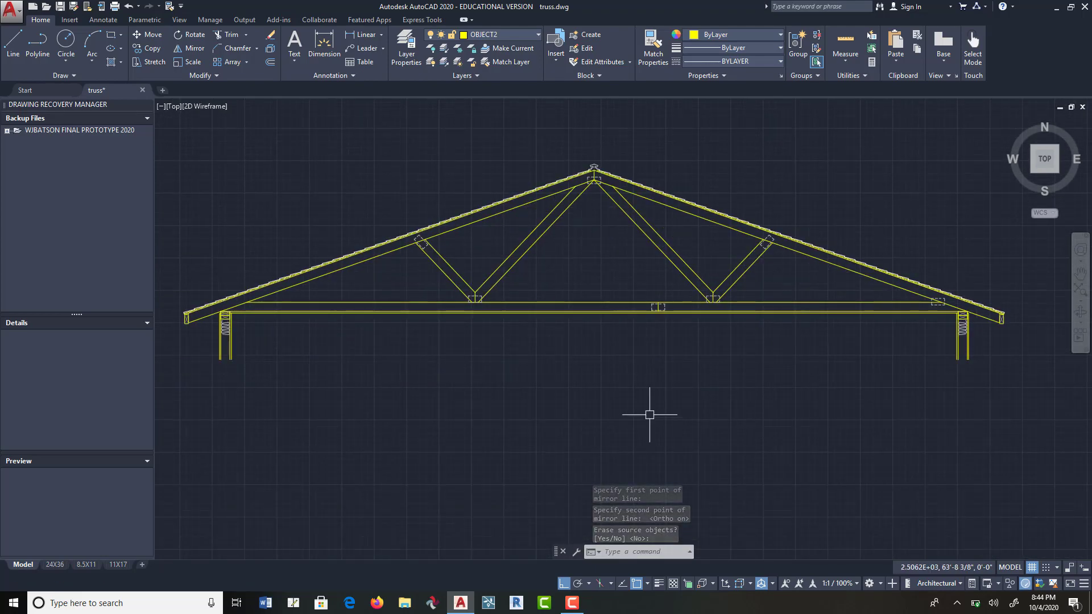
scroll(642, 342, "down", 2)
middle_click_drag(687, 409, 630, 296)
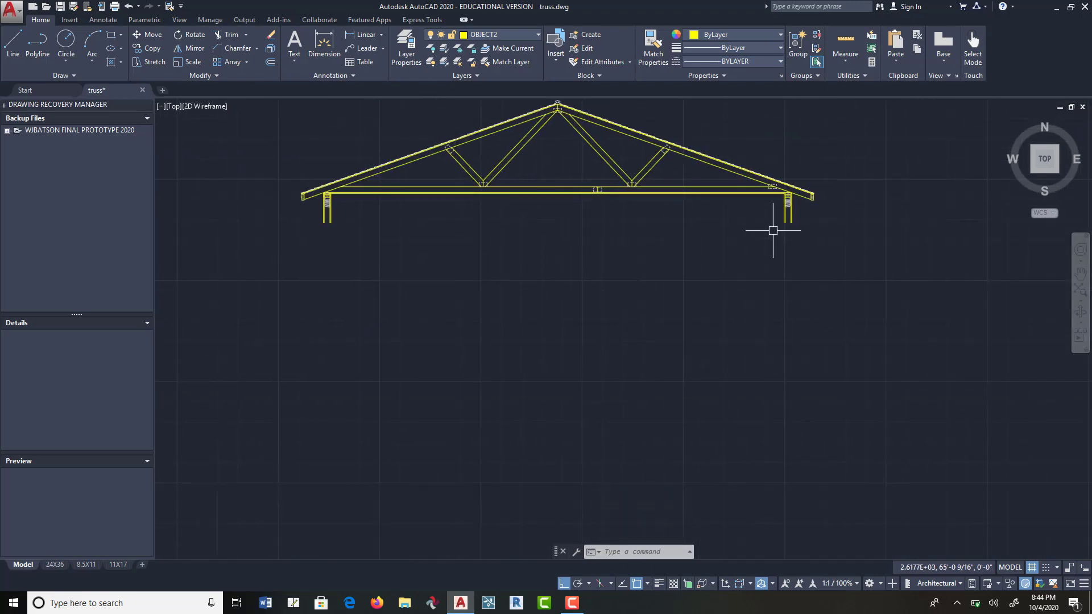
scroll(779, 239, "up", 3)
scroll(776, 352, "down", 3)
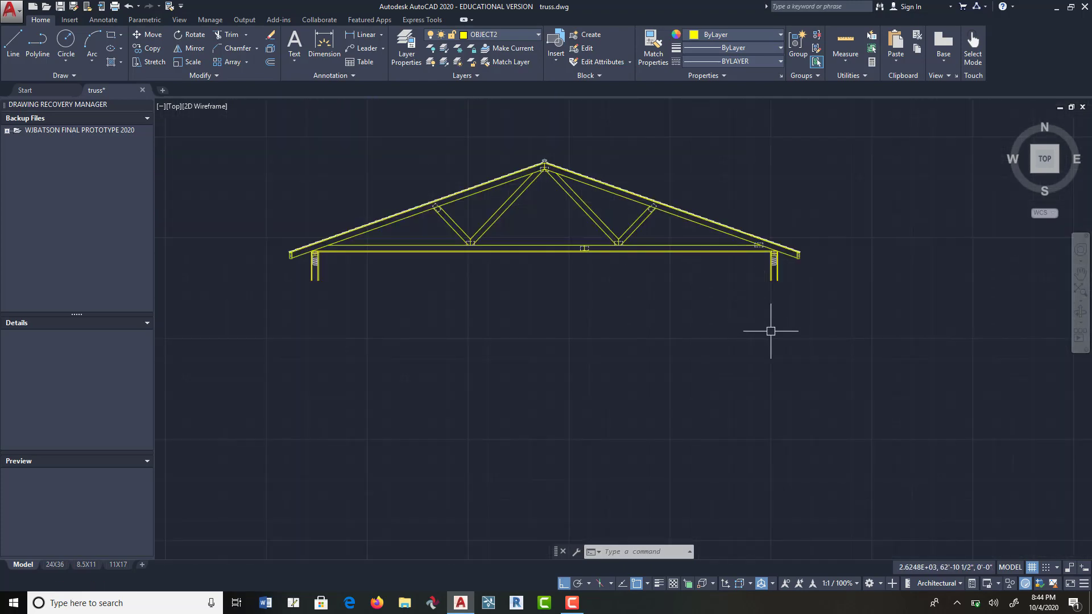
Step: Draw a vertical line 8'1-1/8" straight down from the lower end of the bottom chord's splice line
scroll(782, 254, "up", 4)
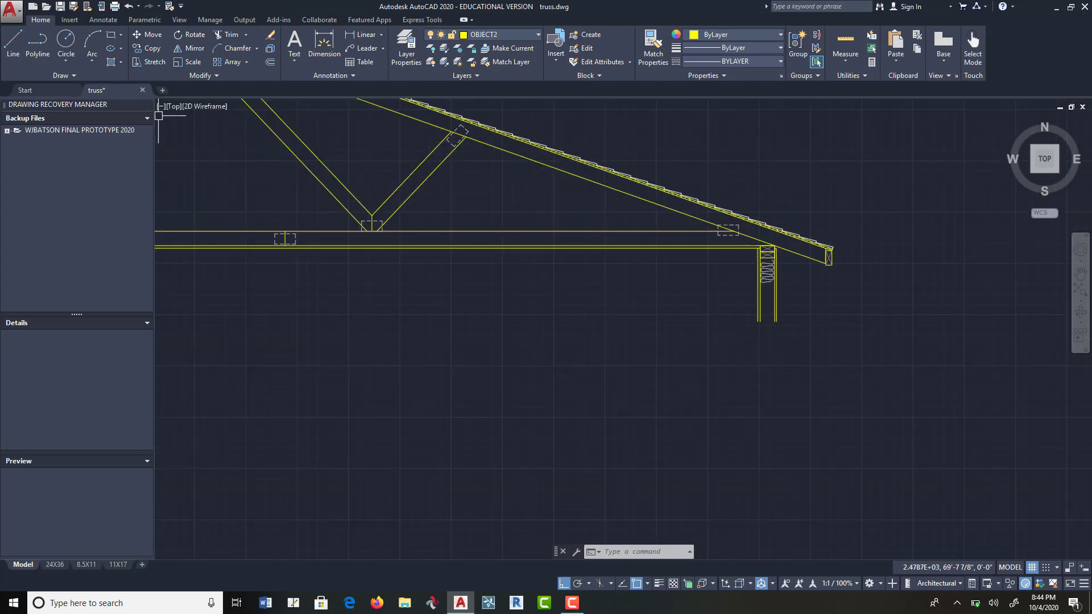
left_click(13, 44)
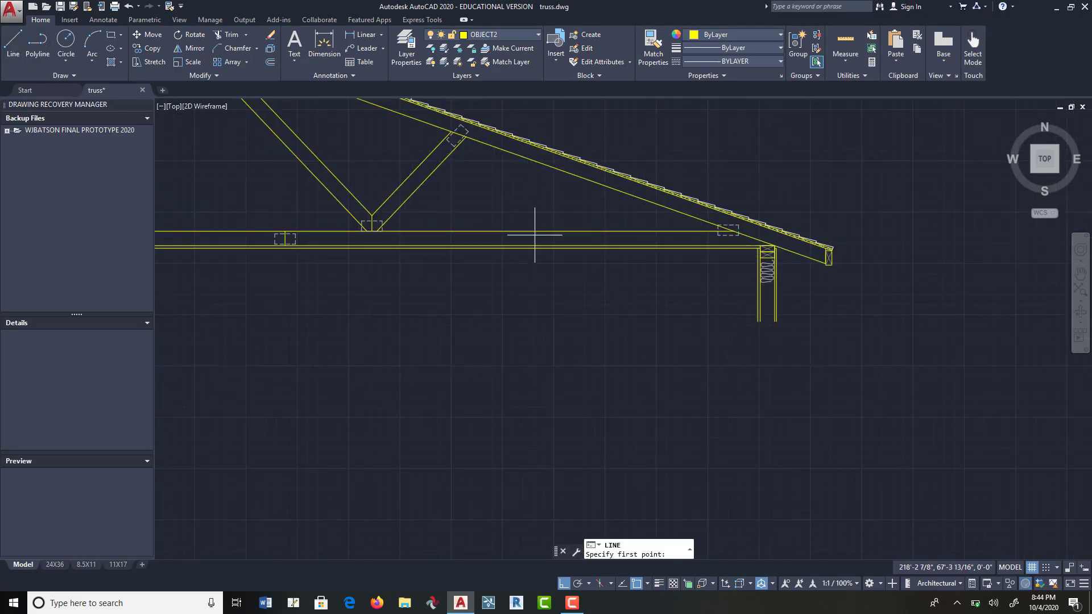
scroll(288, 239, "up", 7)
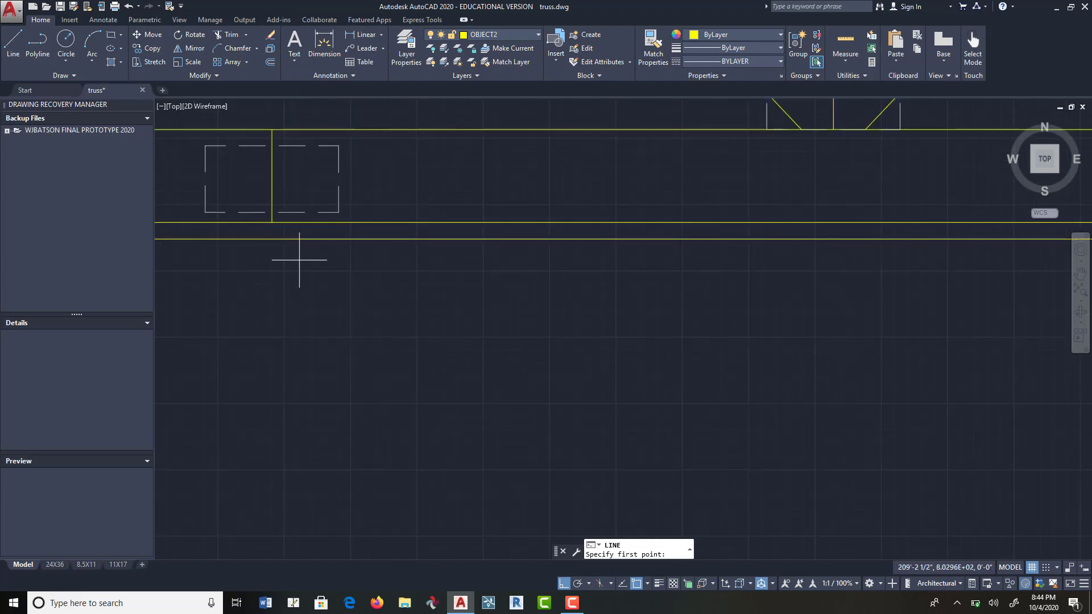
left_click(271, 221)
scroll(419, 353, "down", 3)
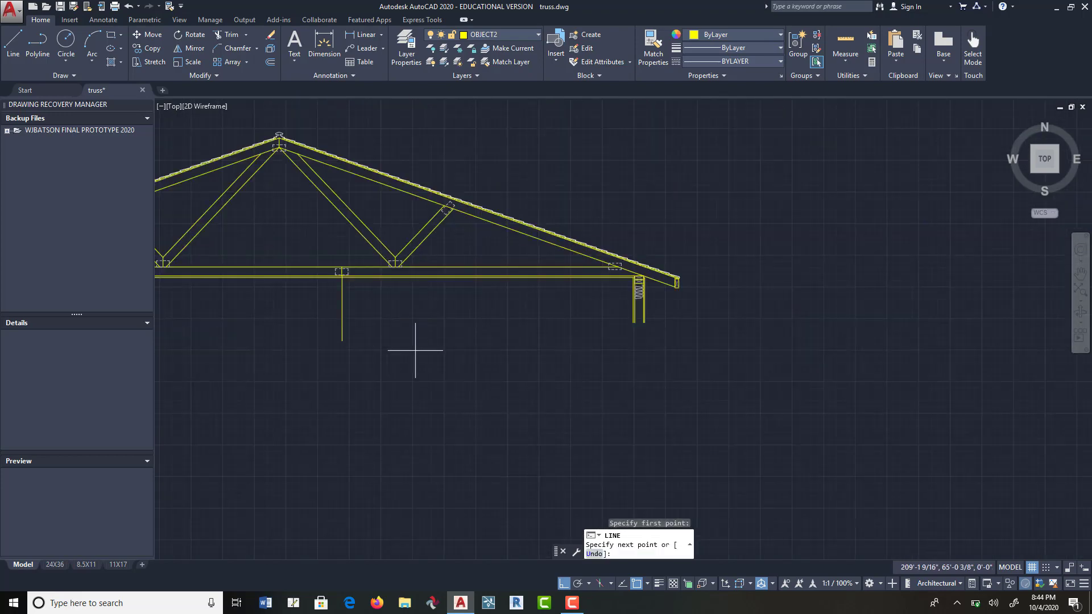
scroll(420, 354, "up", 5)
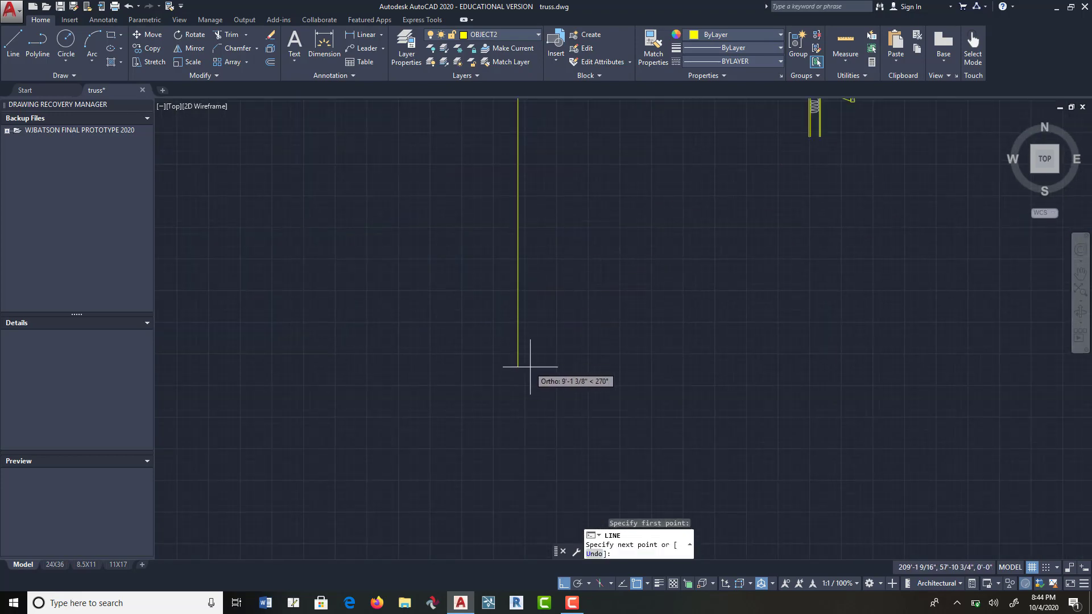
type("8'1-1")
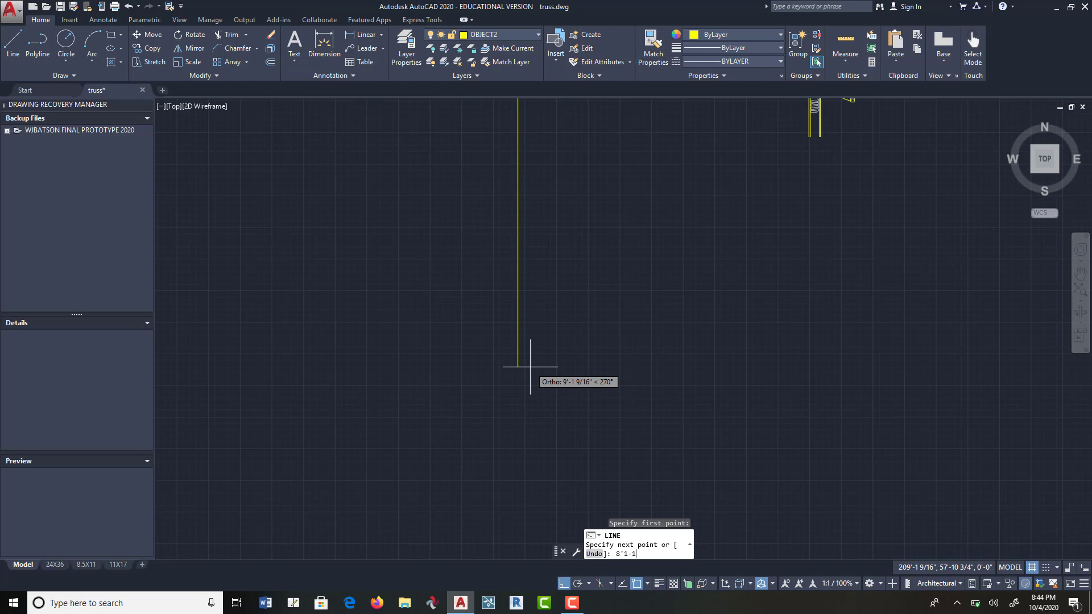
type("/8")
key("Return")
Step: Continue with a horizontal floor line from the vertical line's lower end, extending past both eaves of the truss
scroll(530, 310, "down", 4)
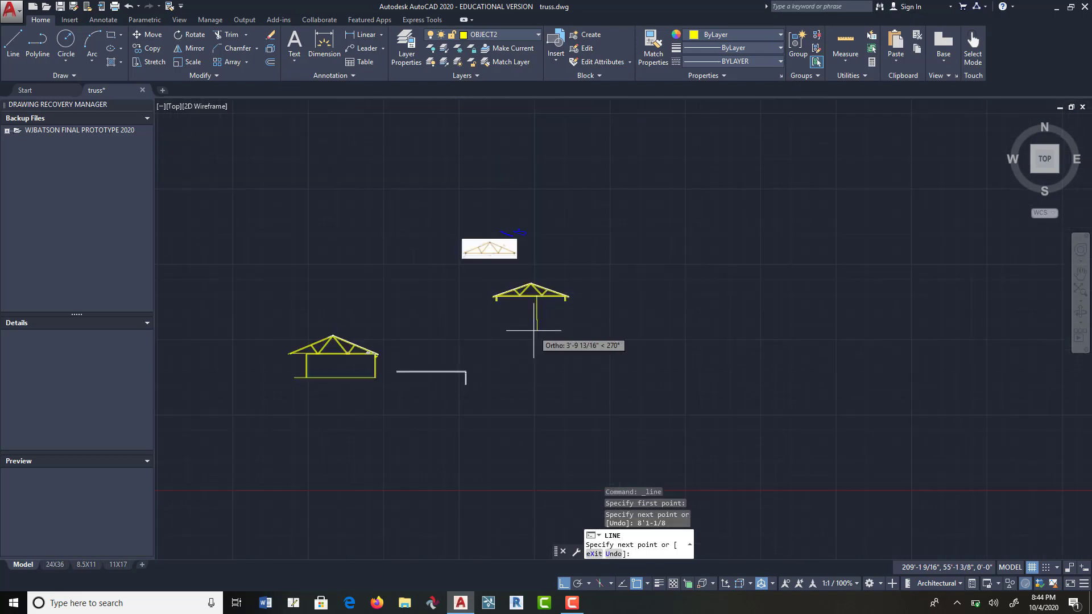
left_click(581, 311)
left_click(474, 309)
key("Return")
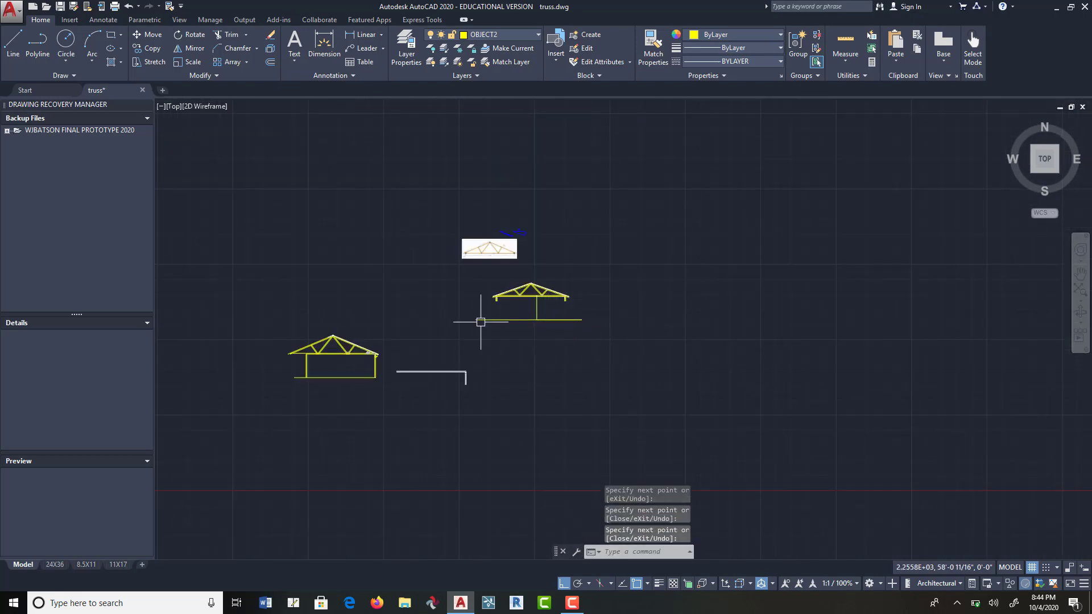
Step: Extend the vertical lines of the wall under the truss's right end down to the horizontal floor line
scroll(480, 312, "up", 8)
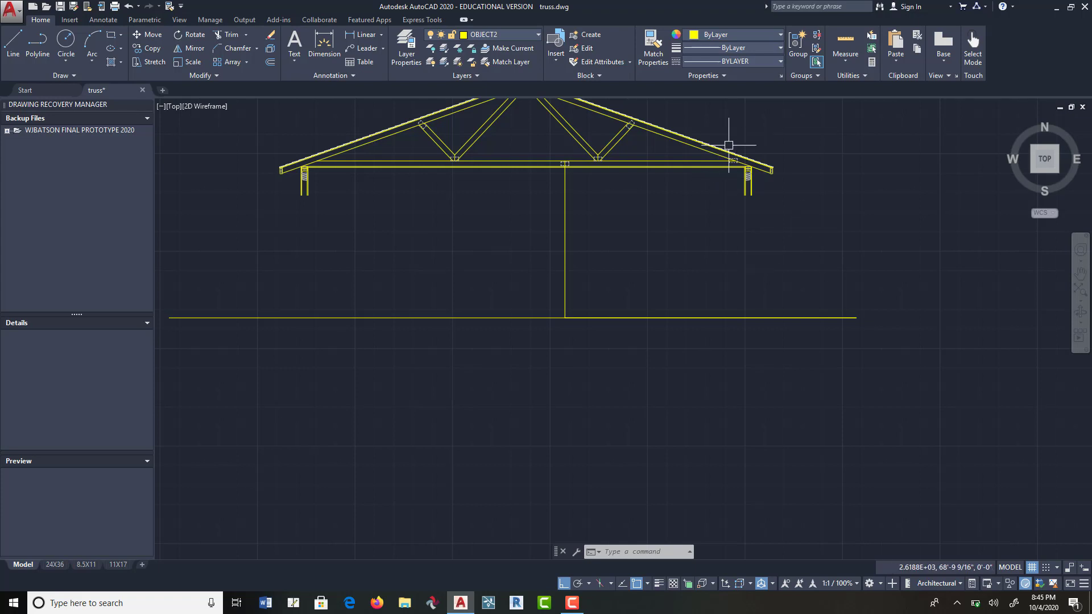
scroll(723, 152, "up", 8)
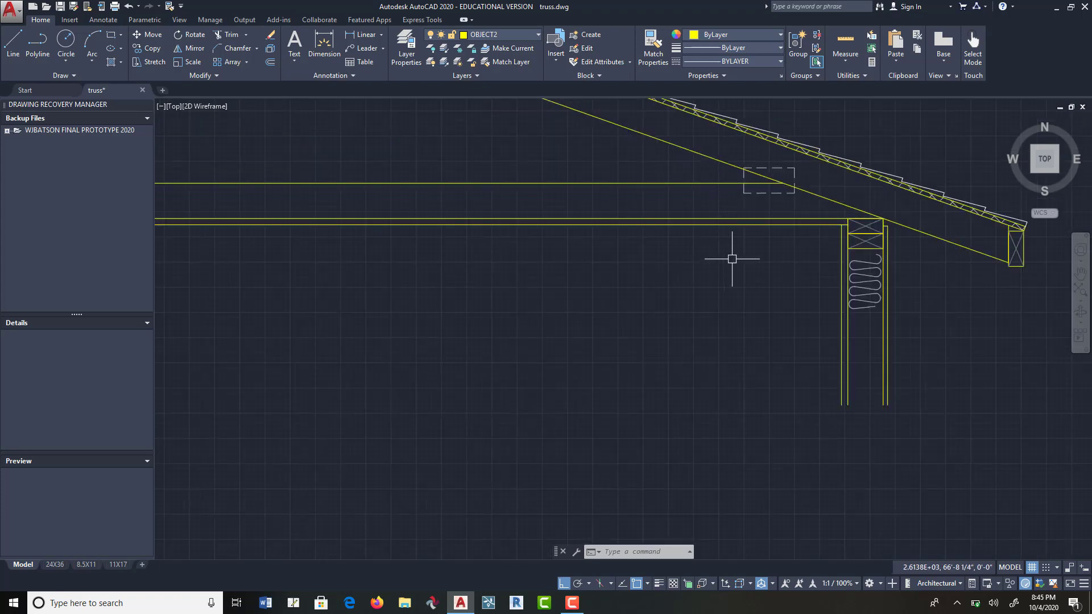
scroll(750, 234, "down", 5)
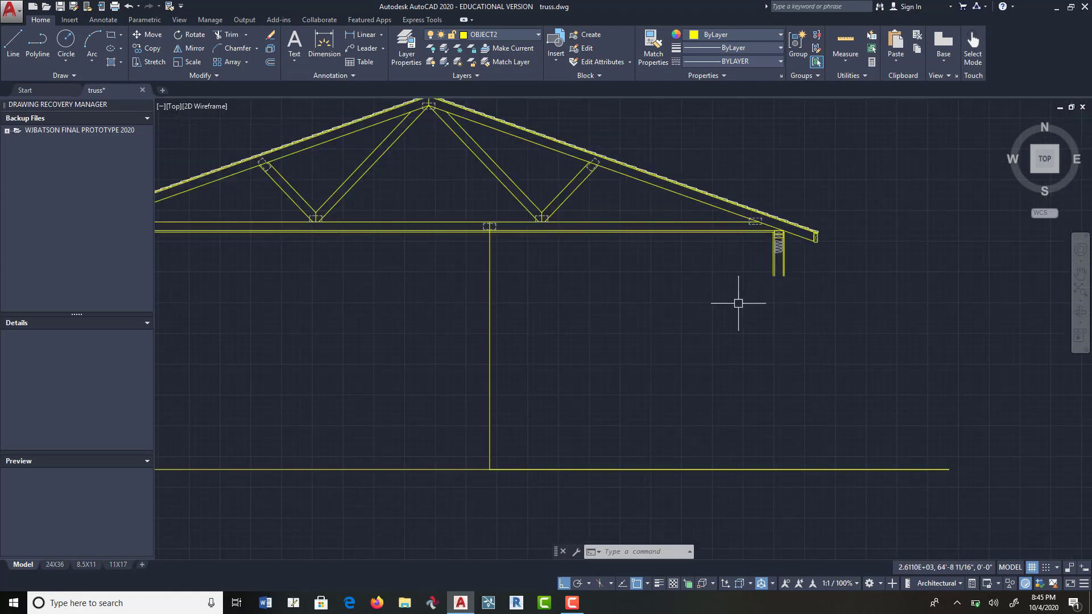
left_click(248, 35)
left_click(239, 75)
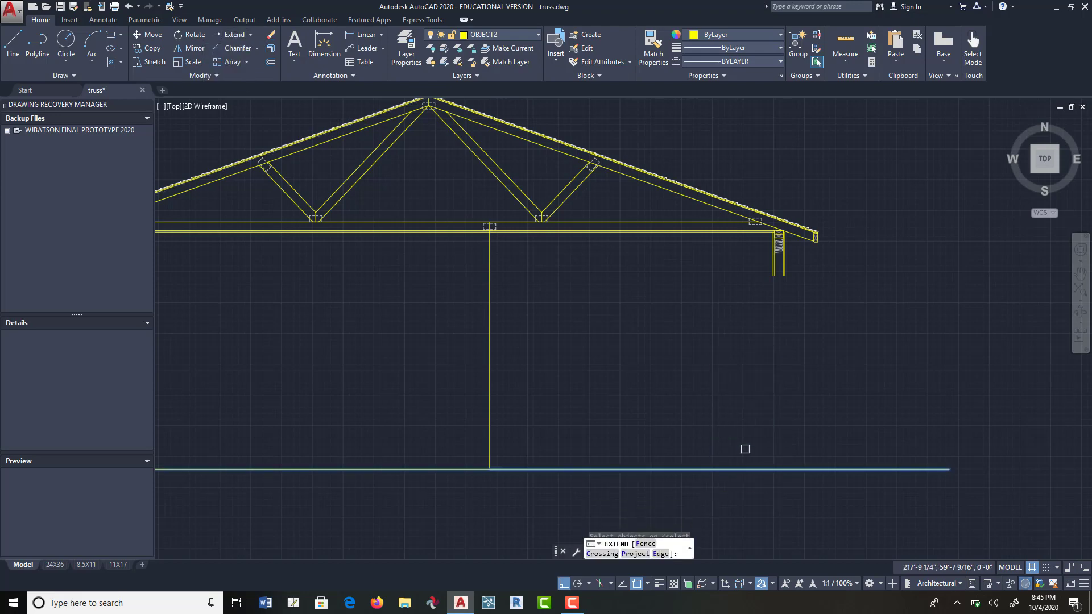
left_click(800, 275)
left_click(650, 339)
Step: Extend the vertical lines of the wall under the truss's left end down to the floor line
scroll(574, 345, "down", 4)
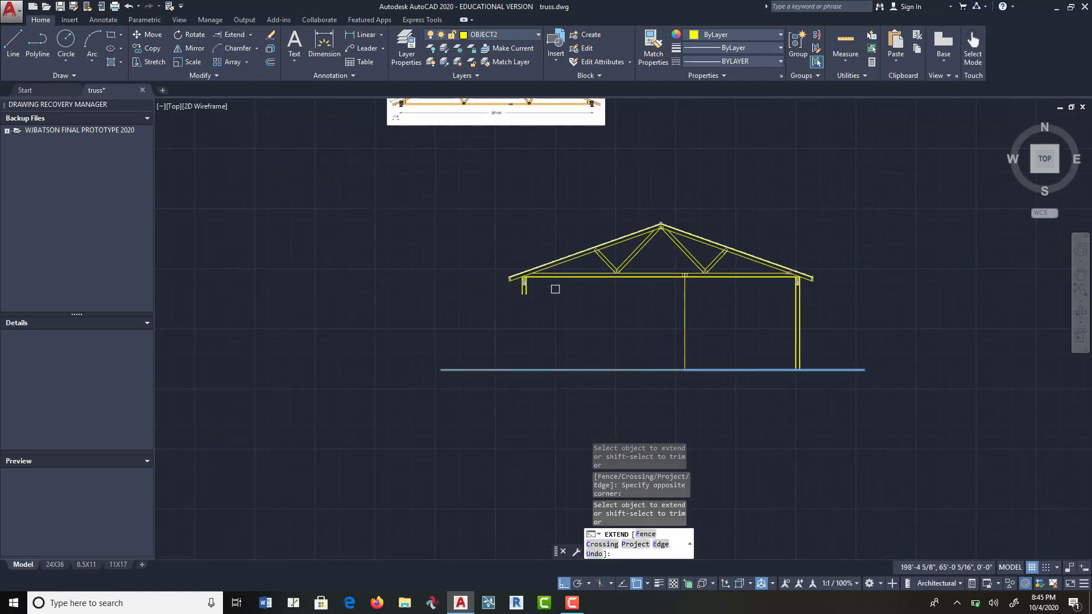
scroll(555, 289, "up", 4)
left_click(513, 302)
left_click(433, 359)
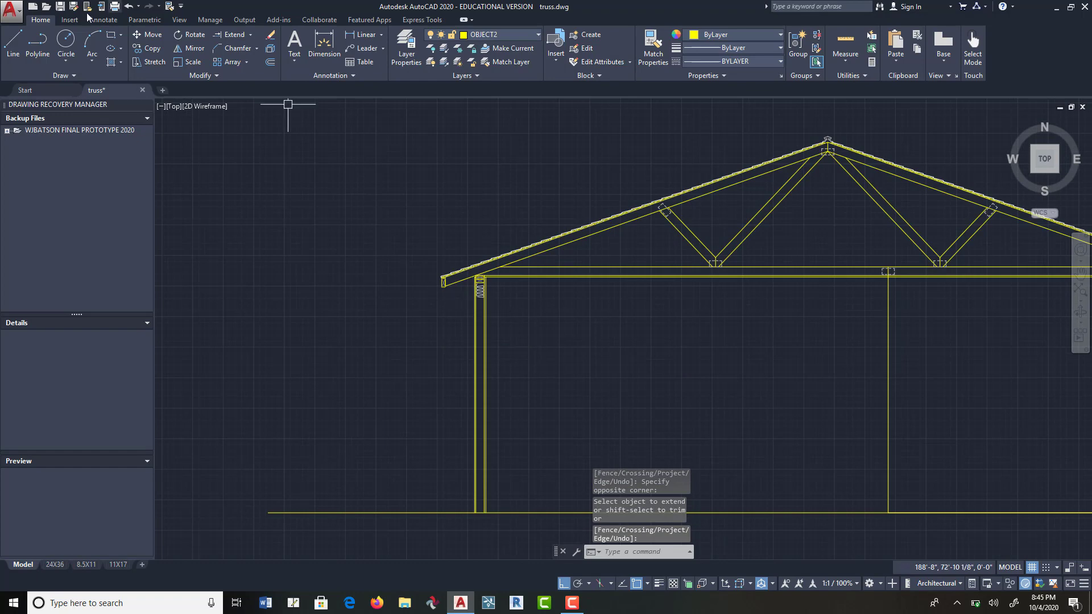
Step: Copy the left wall's insulation squiggle from its upper end to its lower end, doubling the run below the top plates
left_click(149, 48)
scroll(486, 290, "up", 5)
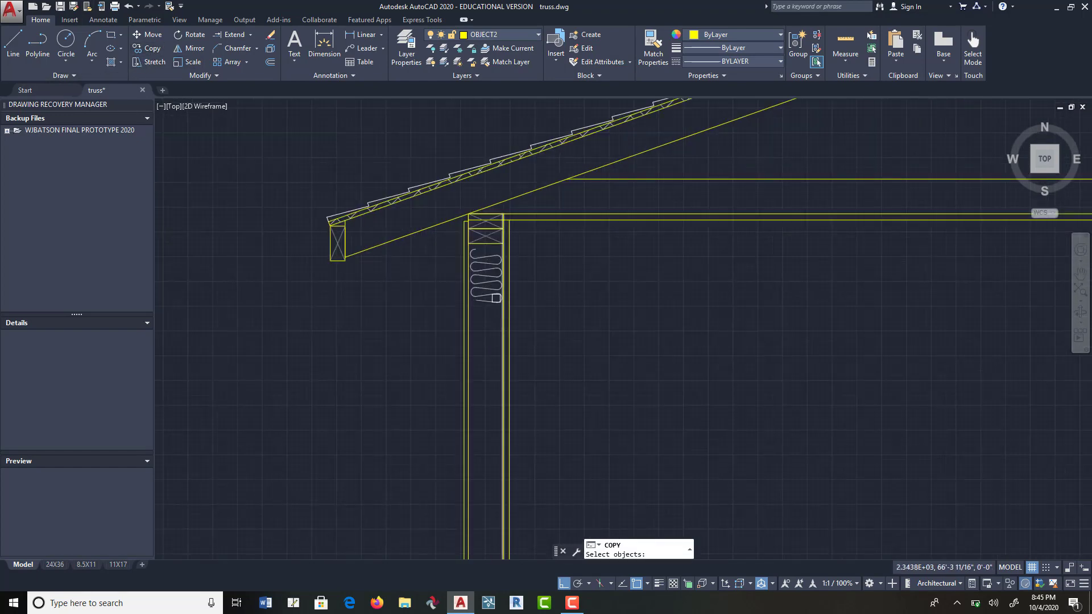
left_click(493, 297)
key("Return")
scroll(484, 242, "up", 6)
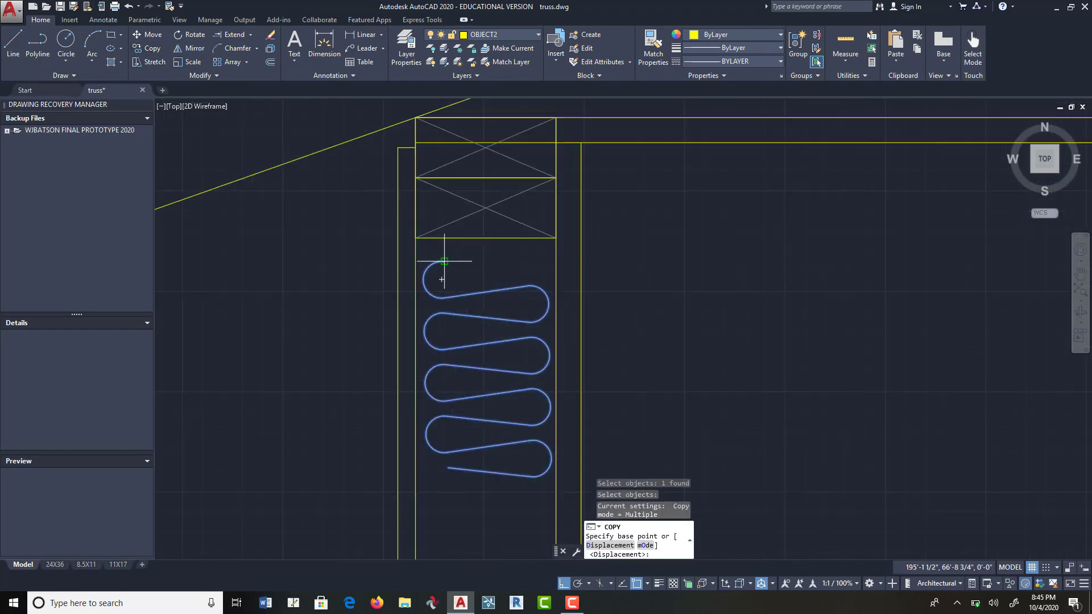
left_click(443, 262)
left_click(448, 467)
key("Return")
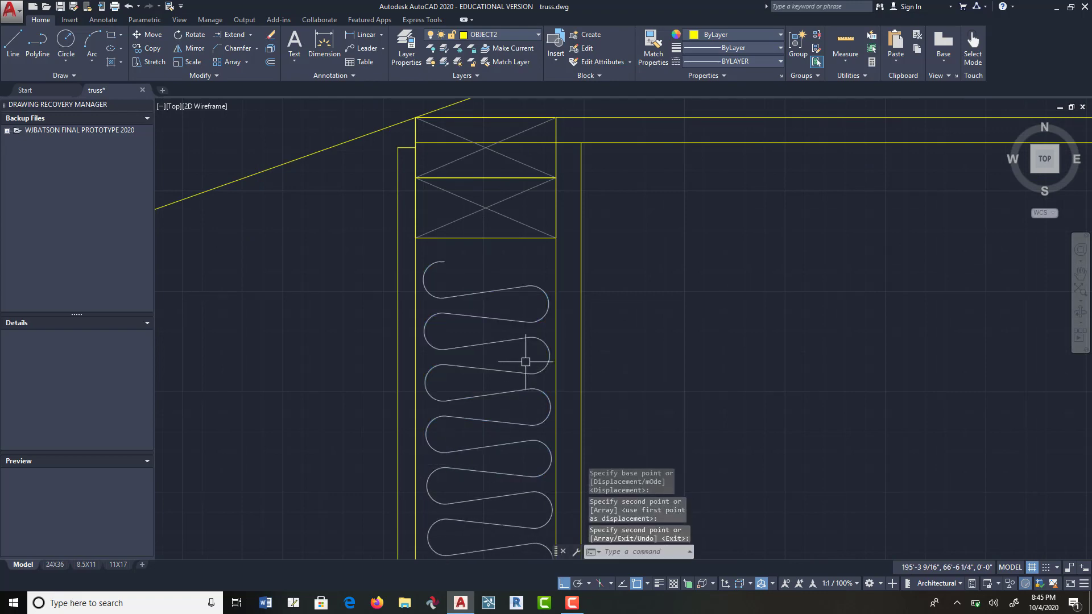
Step: Copy the doubled insulation run straight down inside the left wall to mid-height and again just above the floor line
key("Return")
left_click(508, 273)
middle_click_drag(468, 419, 471, 273)
left_click(470, 421)
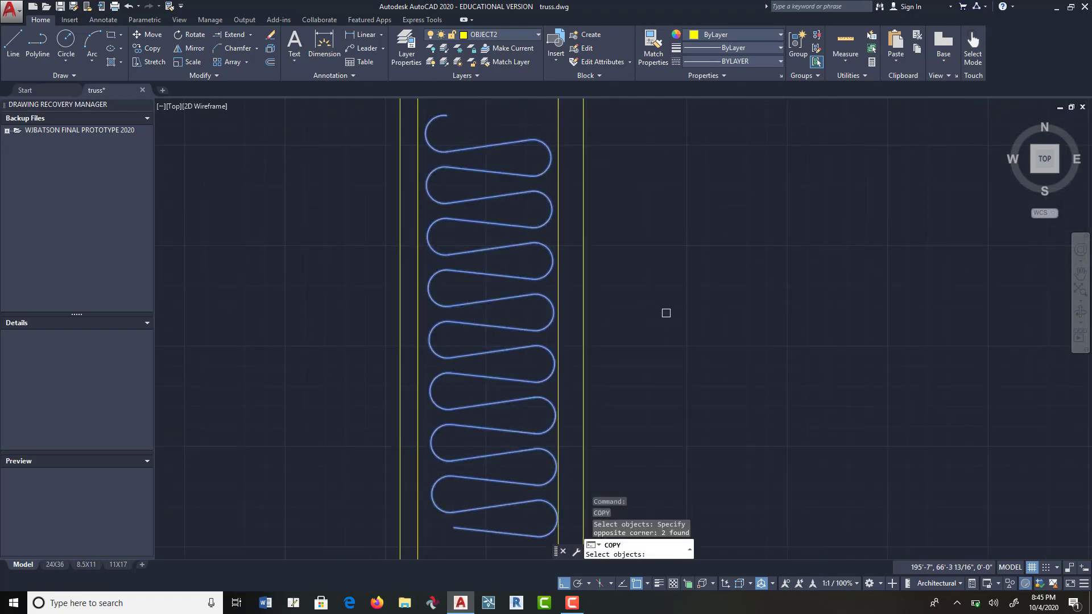
scroll(665, 312, "down", 8)
key("Return")
left_click(653, 242)
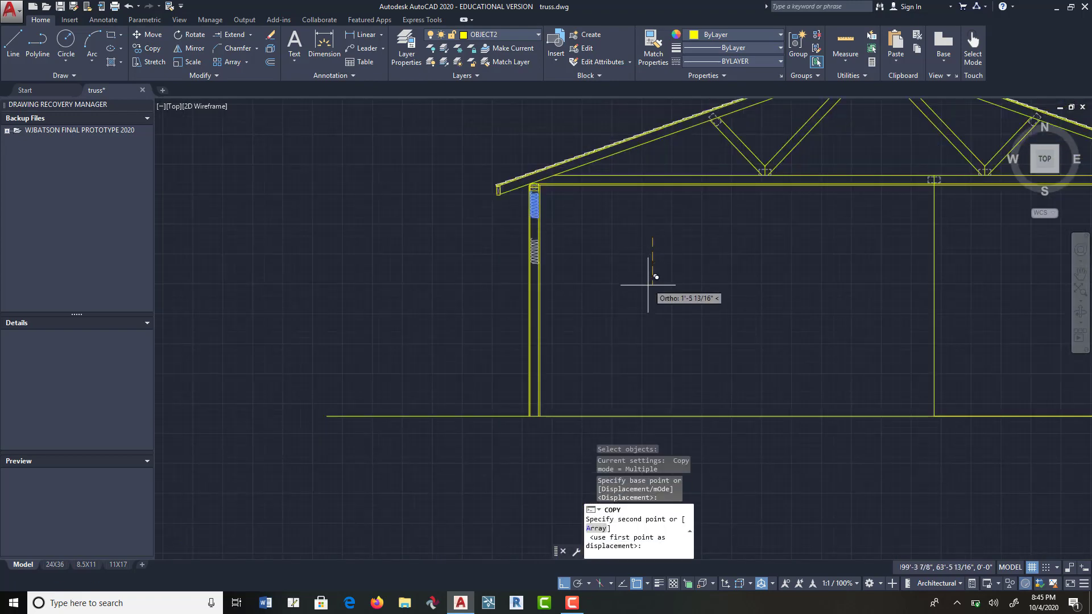
left_click(652, 416)
key("Return")
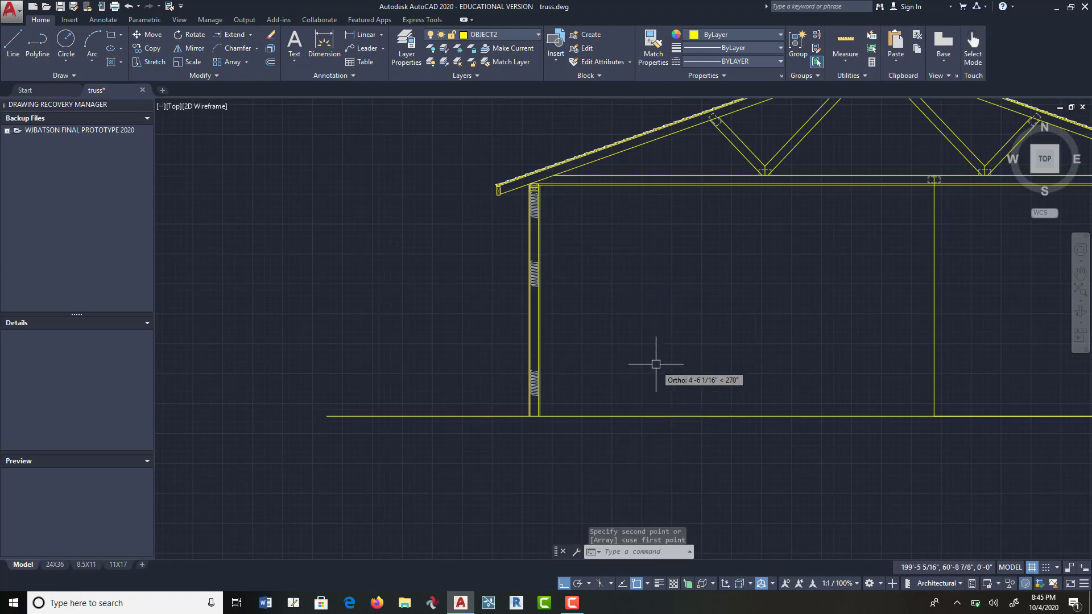
Step: Copy the right wall's insulation squiggle twice downward, stacking three pieces end to end below the top plates
scroll(722, 325, "down", 6)
middle_click_drag(745, 332, 548, 327)
scroll(682, 296, "up", 10)
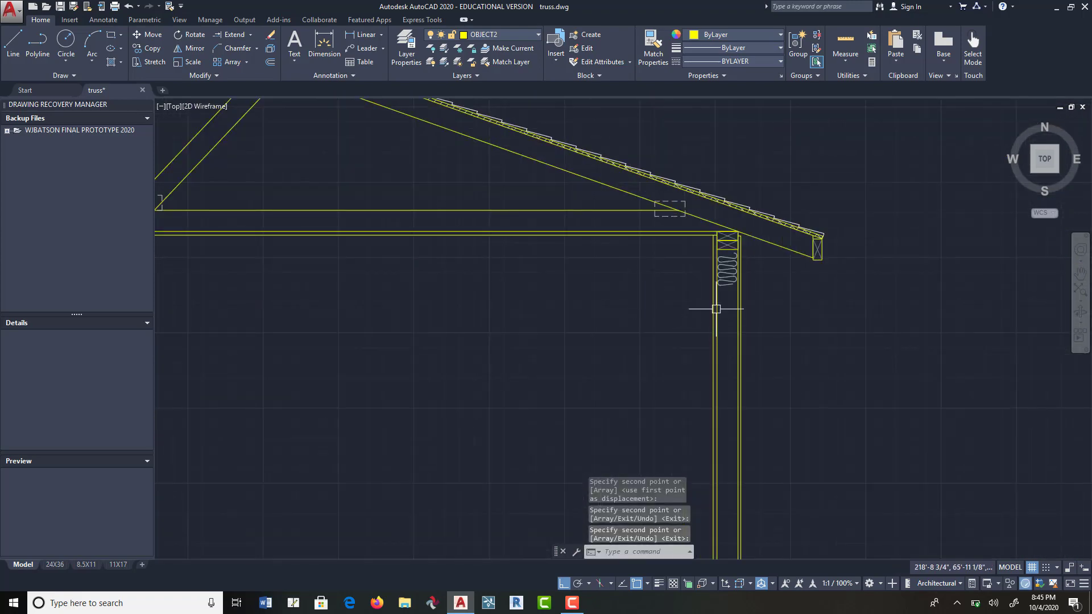
key("Return")
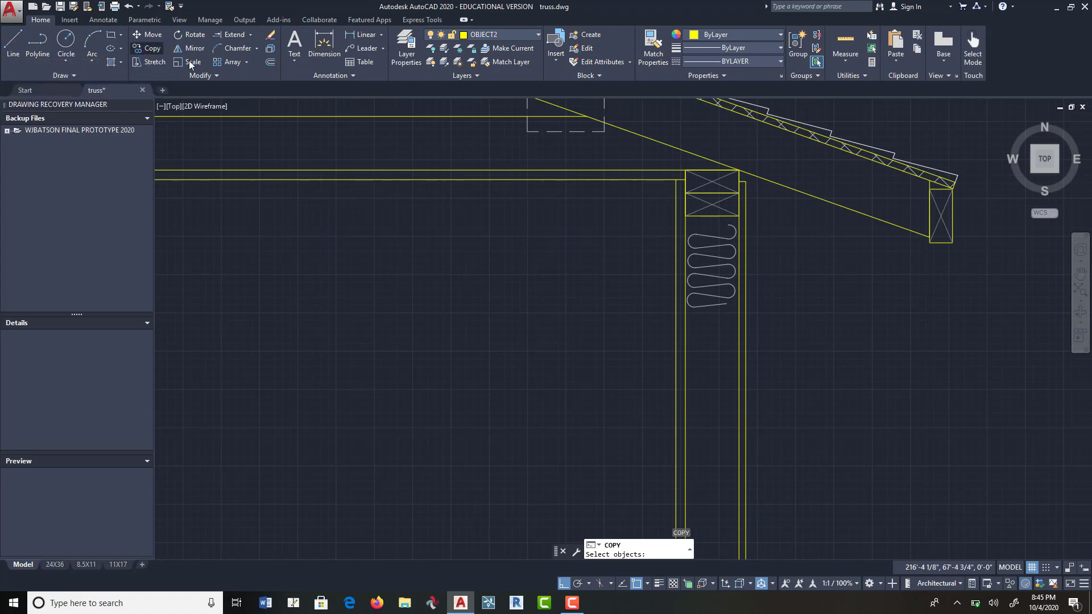
left_click(152, 50)
left_click(732, 283)
key("Return")
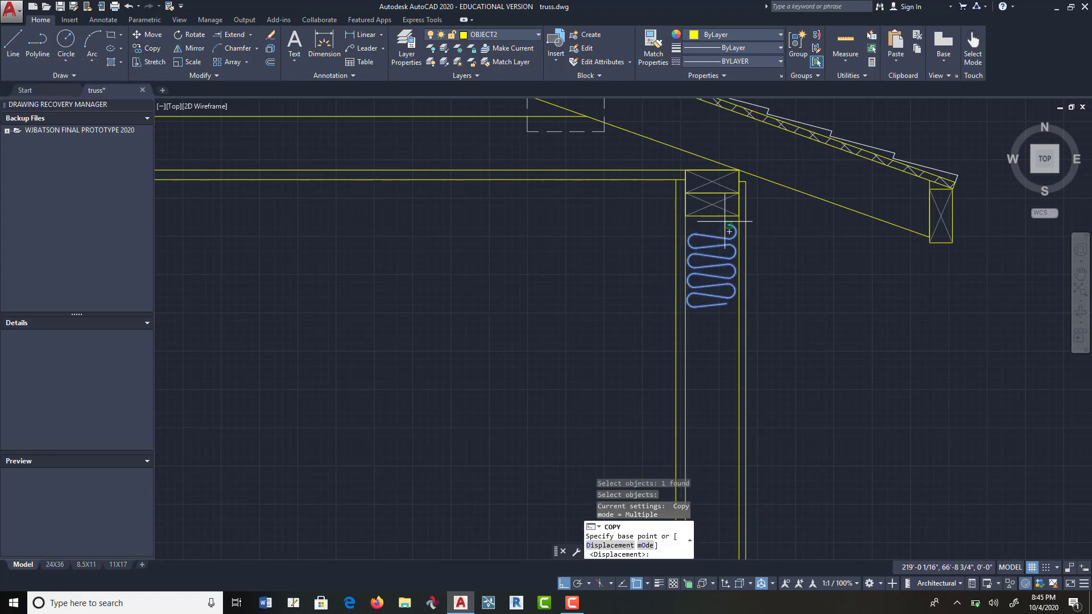
left_click(729, 231)
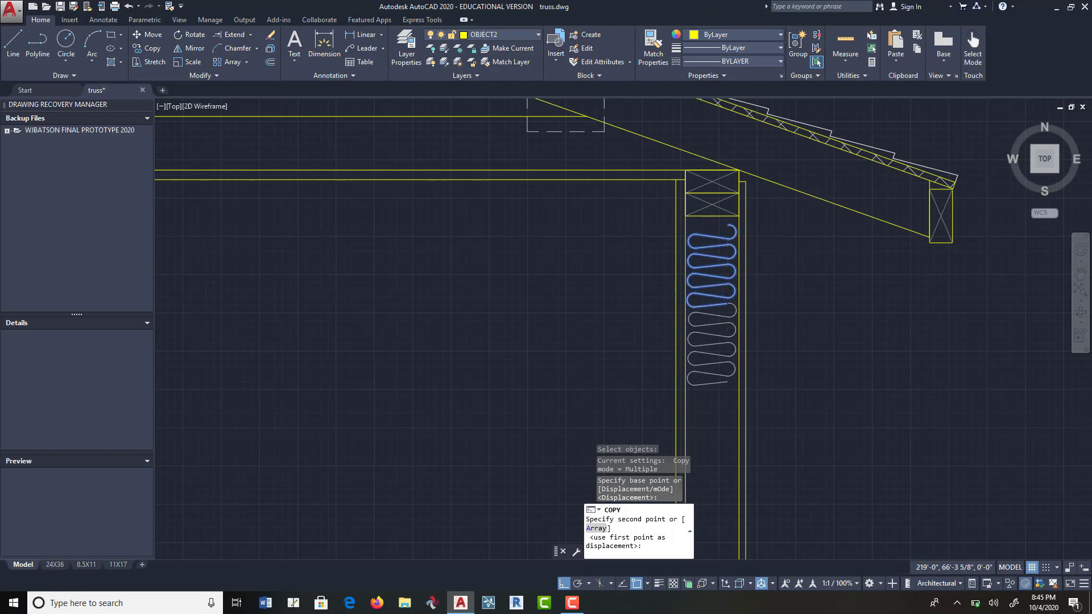
left_click(728, 366)
key("Return")
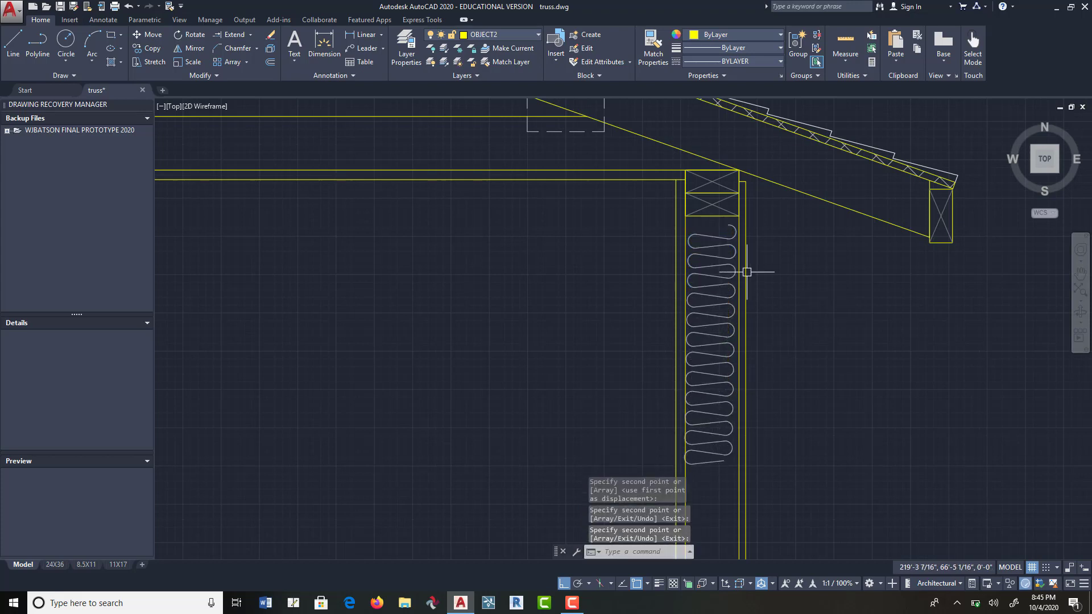
Step: Copy the three stacked insulation pieces straight down inside the right wall to mid-height and again near the floor line
left_click(148, 48)
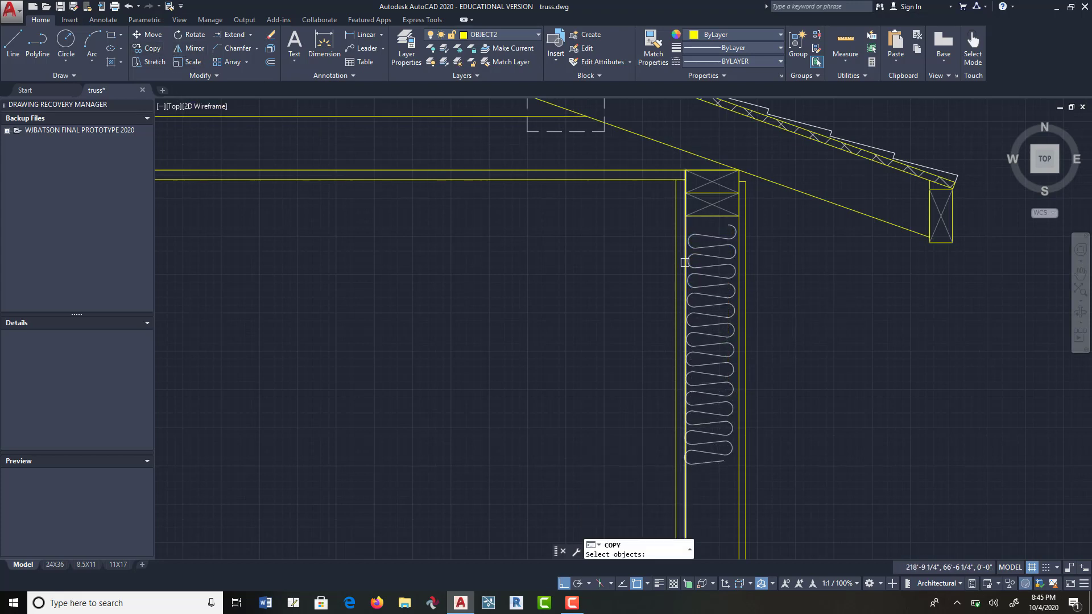
left_click(716, 229)
left_click(703, 429)
key("Return")
scroll(629, 288, "down", 5)
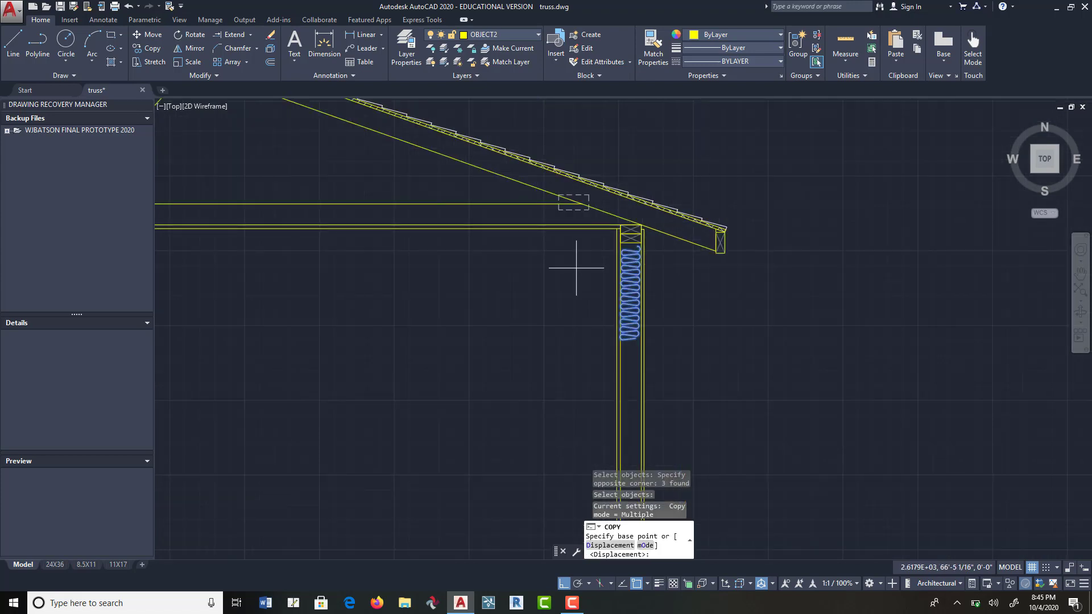
left_click(739, 244)
left_click(745, 320)
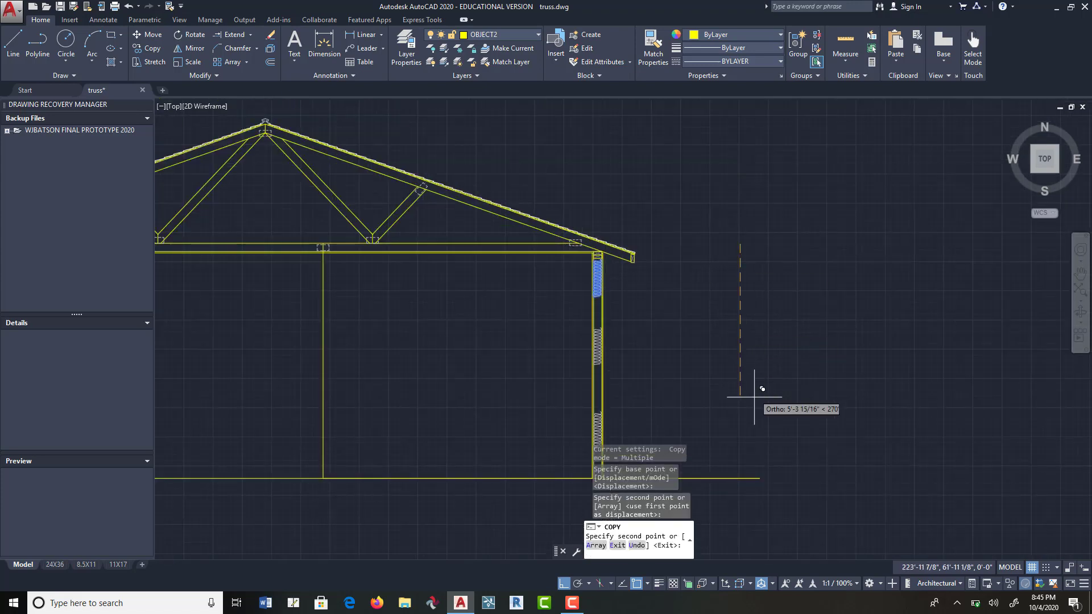
left_click(762, 420)
key("Return")
Step: Trim off the floor line beyond the outer face of the right wall
middle_click_drag(683, 358, 749, 230)
scroll(723, 348, "up", 6)
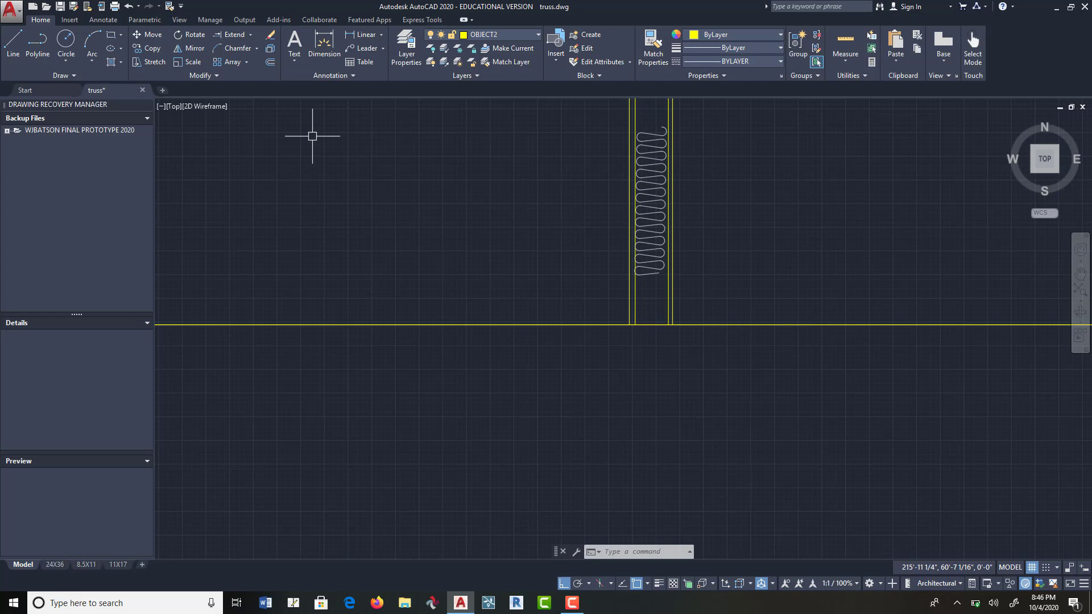
left_click(252, 35)
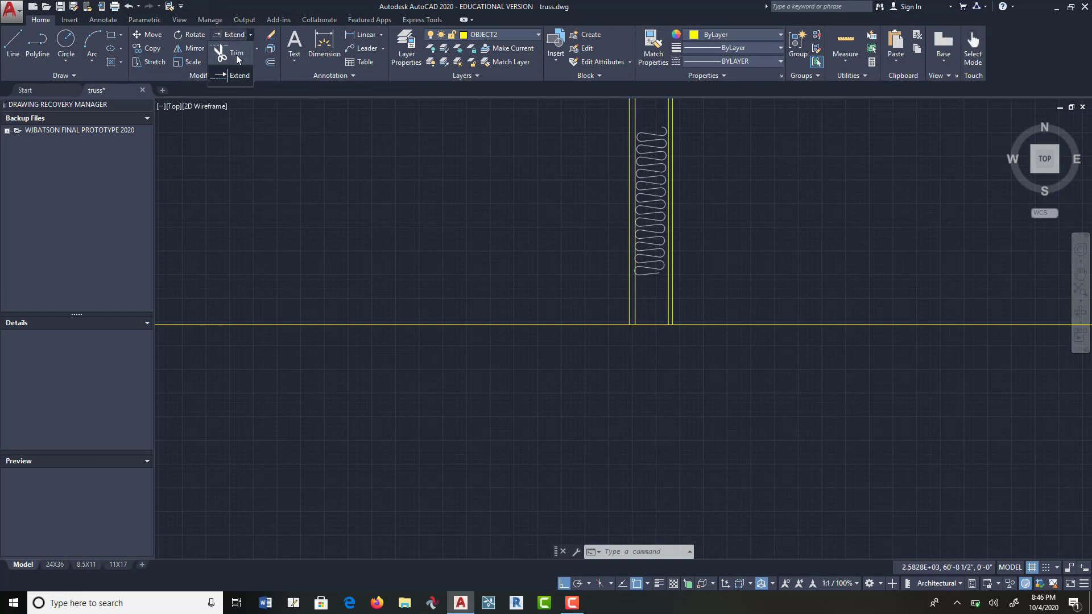
left_click(234, 54)
left_click(725, 292)
left_click(617, 336)
right_click(726, 299)
left_click(788, 264)
left_click(745, 336)
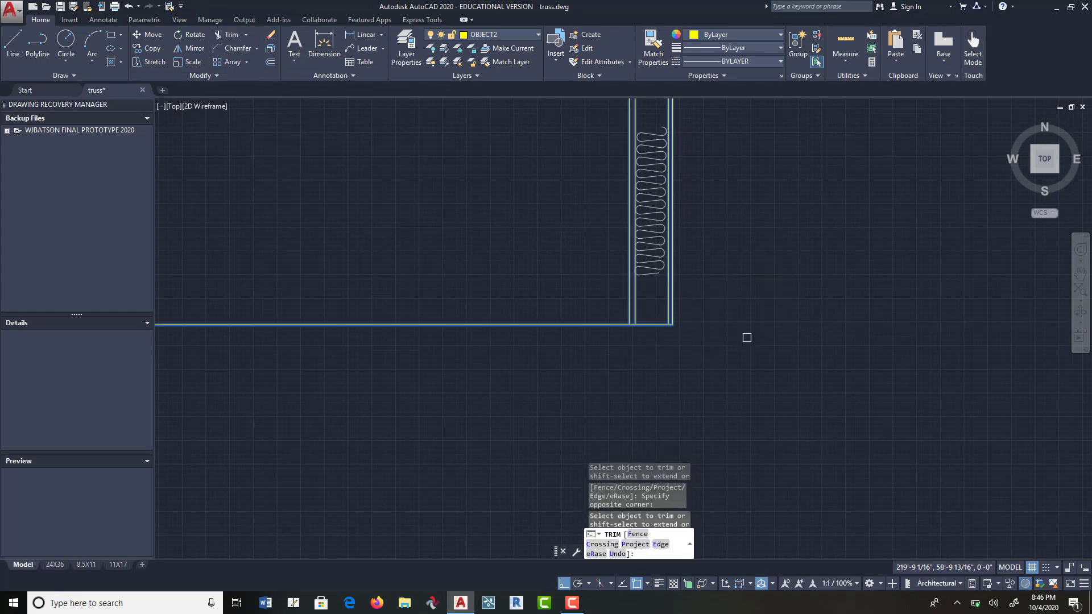
right_click(746, 336)
Step: Trim off the floor line beyond the outer face of the left wall
scroll(398, 257, "down", 3)
middle_click_drag(412, 277, 834, 298)
middle_click_drag(568, 293, 827, 315)
scroll(475, 302, "up", 4)
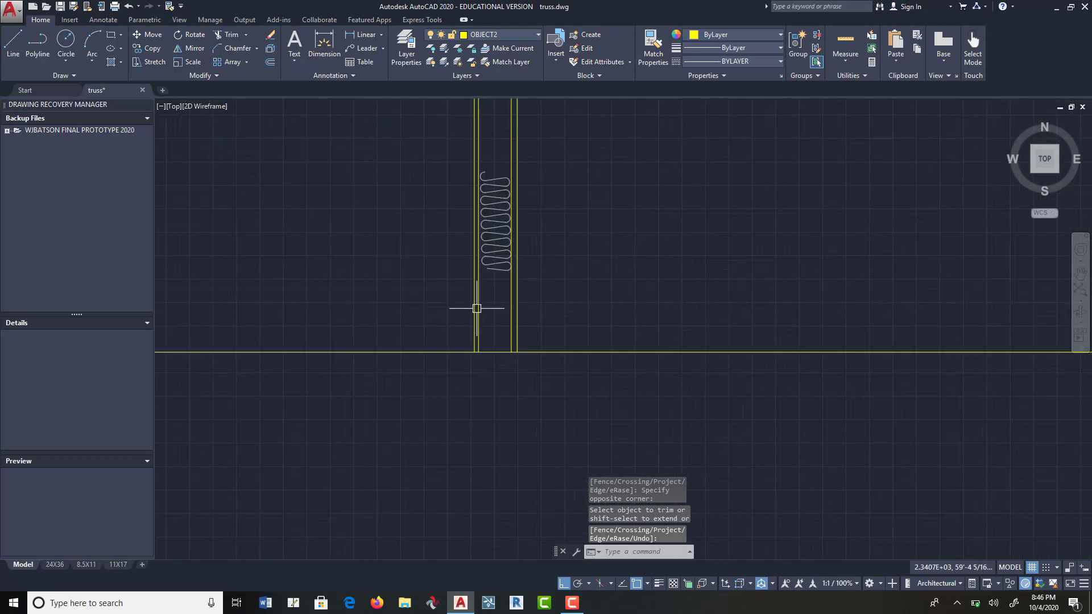
key("Return")
left_click(445, 299)
left_click(410, 391)
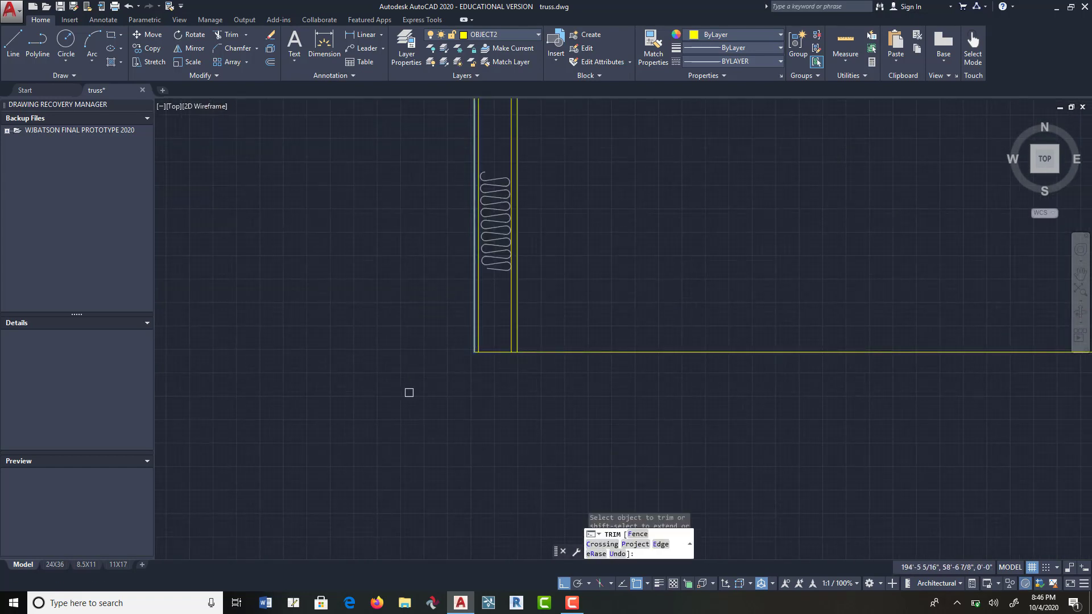
right_click(410, 391)
Step: Copy the right wall's lower top plate with its crossed diagonals down onto the floor line as a bottom plate, using its lower outer corner as base point
scroll(656, 351, "down", 4)
middle_click_drag(778, 320, 353, 318)
scroll(857, 342, "down", 5)
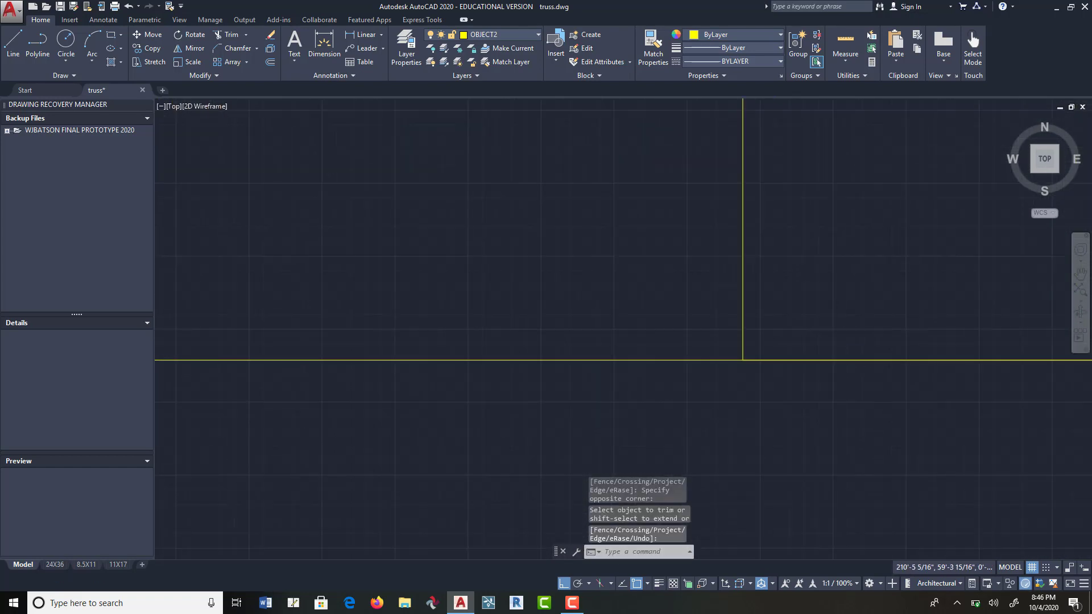
left_click(149, 47)
scroll(765, 314, "up", 5)
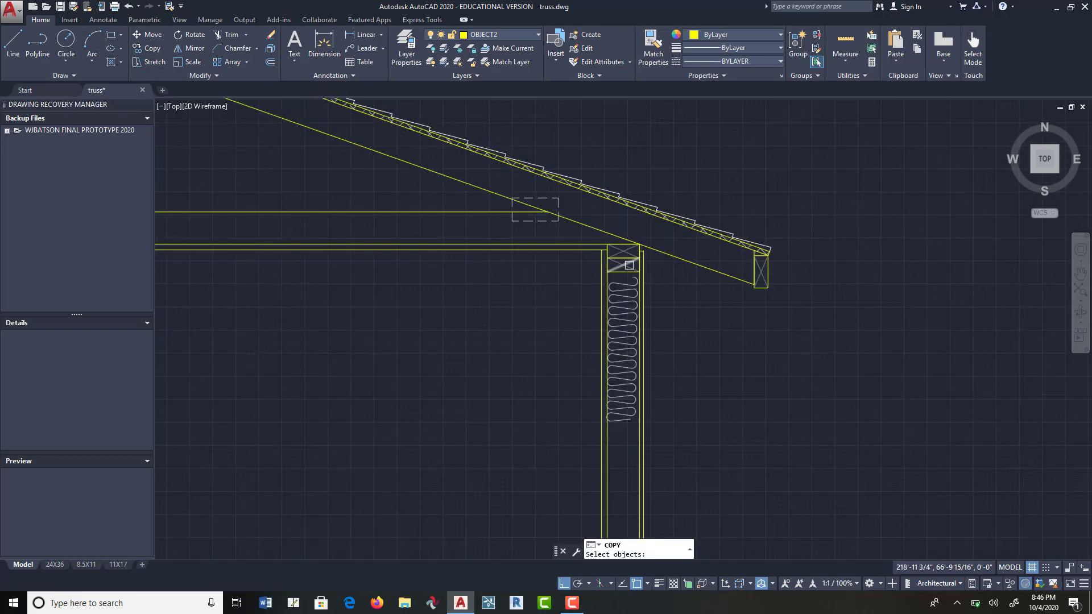
scroll(629, 265, "up", 5)
left_click(633, 263)
left_click(605, 283)
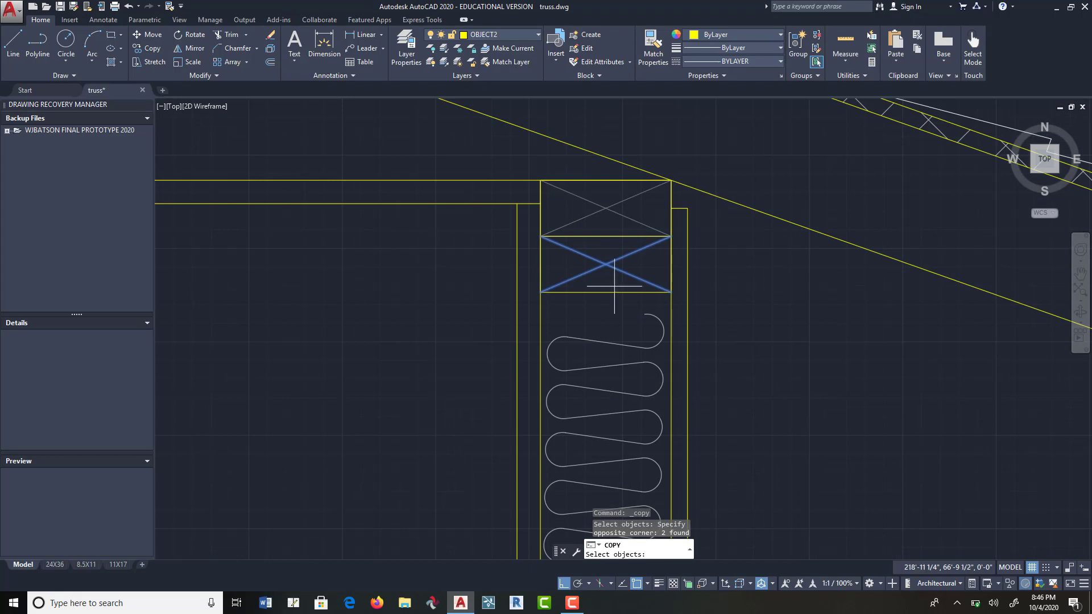
left_click(614, 286)
left_click(602, 294)
key("Return")
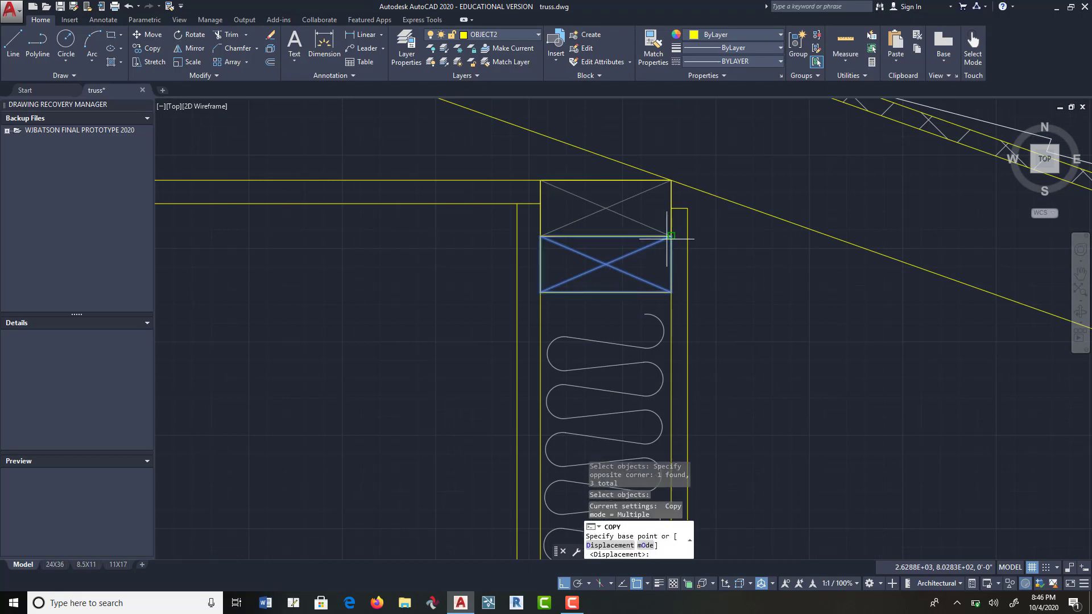
left_click(671, 292)
scroll(677, 287, "down", 5)
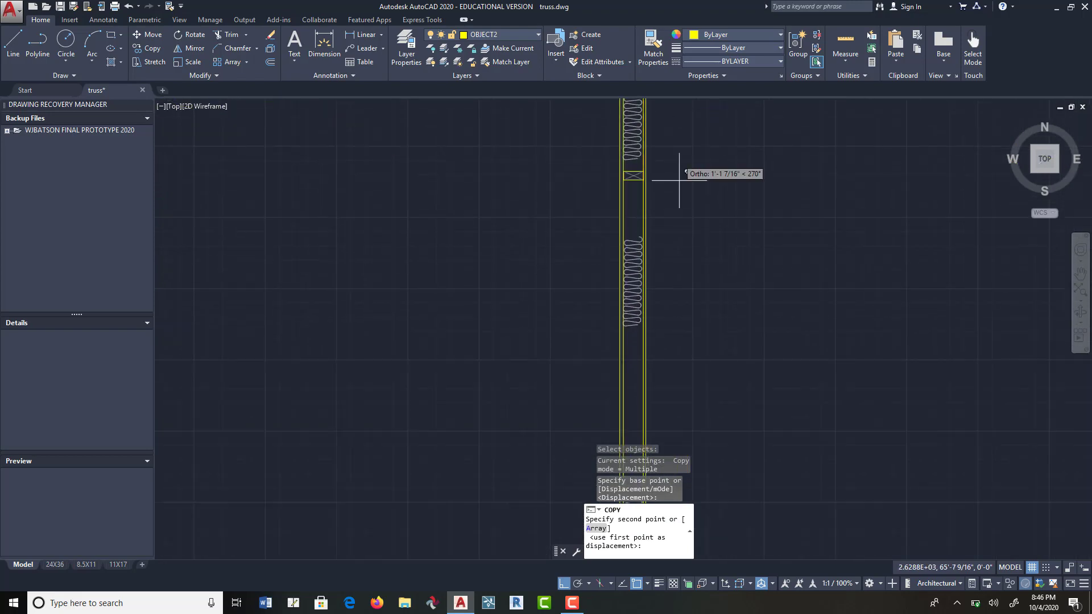
middle_click_drag(682, 446, 681, 276)
scroll(677, 280, "up", 5)
middle_click_drag(620, 426, 616, 233)
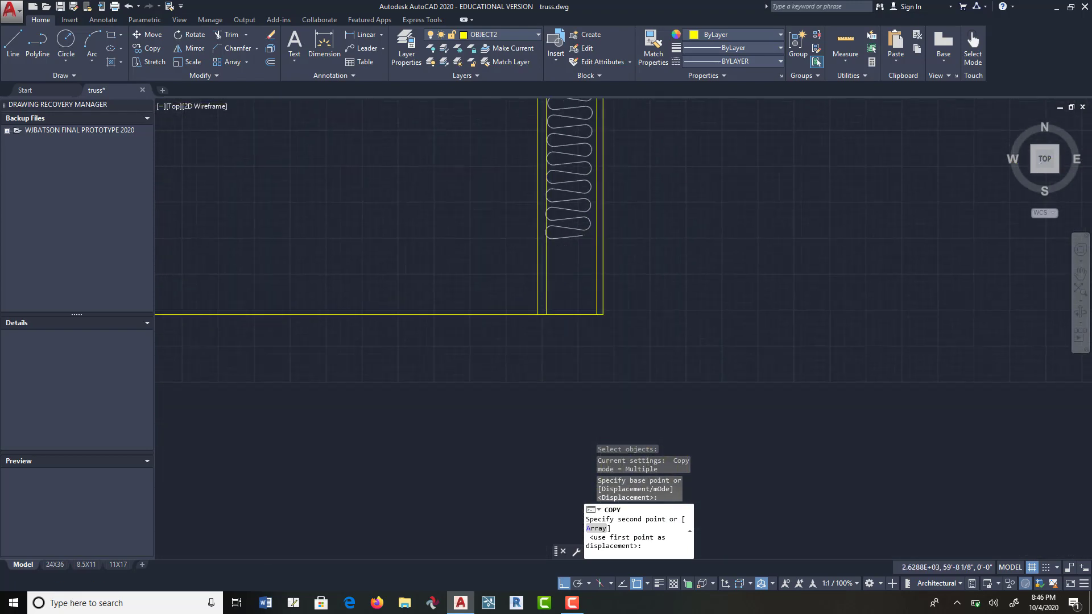
left_click(594, 312)
Step: Mirror the right wall's bottom plate into the left wall about a vertical line through the truss peak, keeping the original
scroll(666, 272, "down", 3)
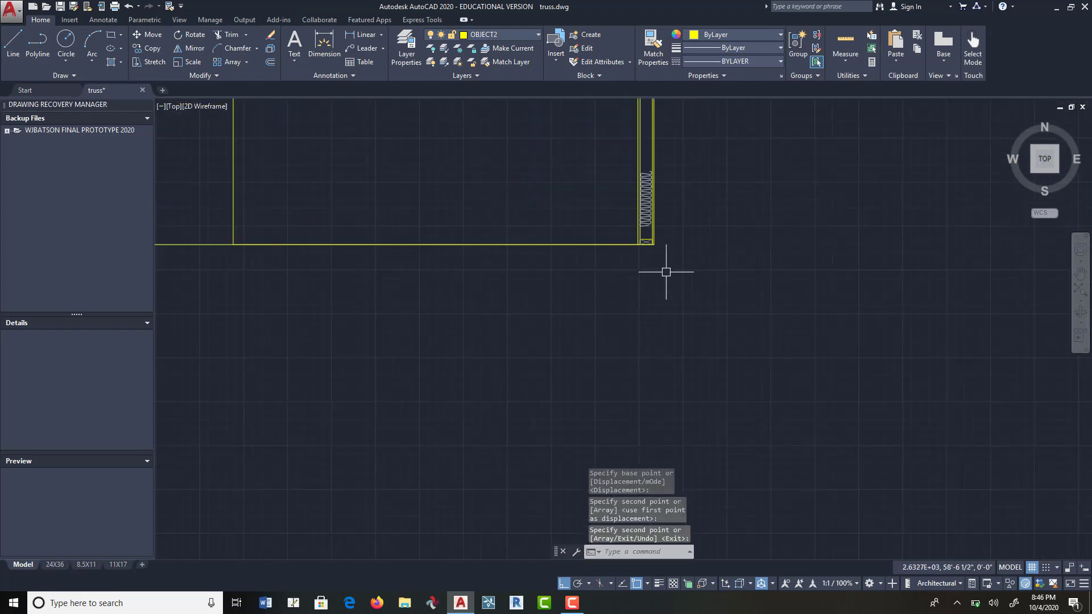
scroll(604, 257, "down", 6)
middle_click_drag(562, 260, 634, 287)
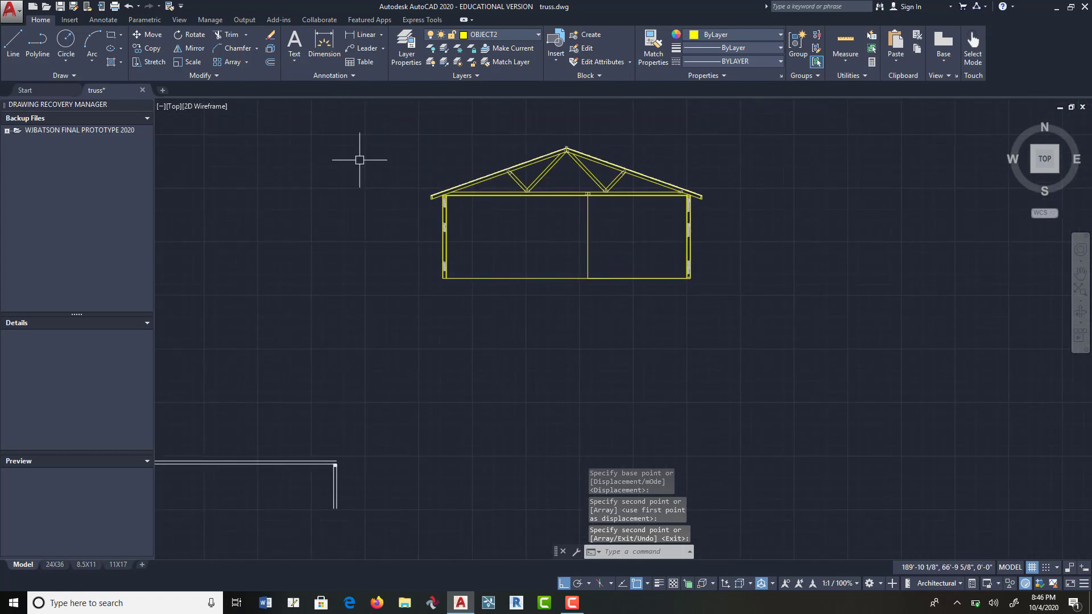
left_click(191, 49)
scroll(672, 297, "up", 4)
left_click(668, 297)
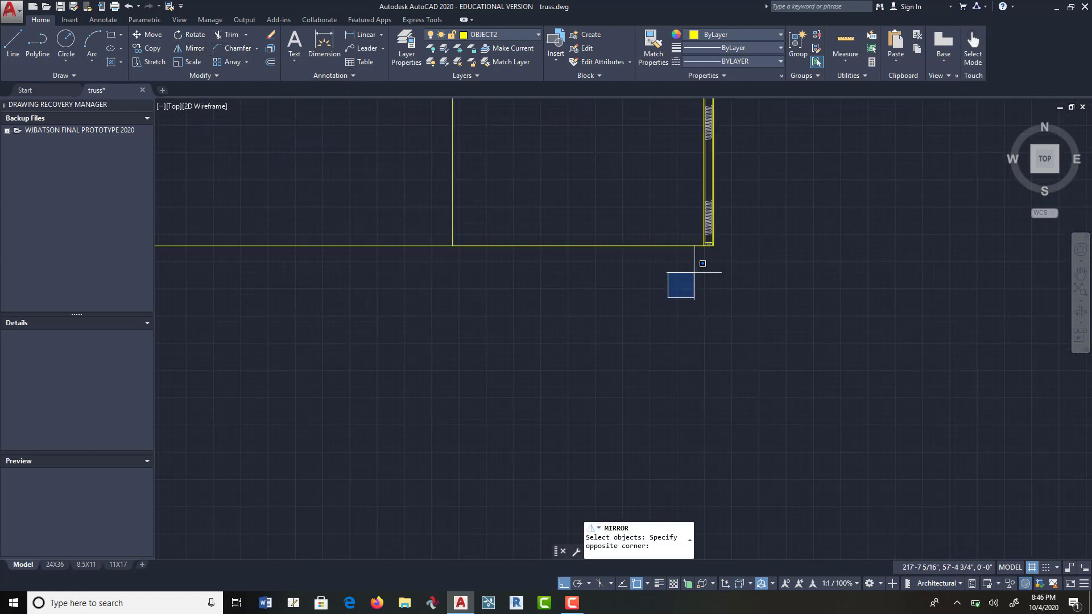
left_click(742, 231)
scroll(495, 220, "down", 4)
middle_click_drag(495, 219, 498, 225)
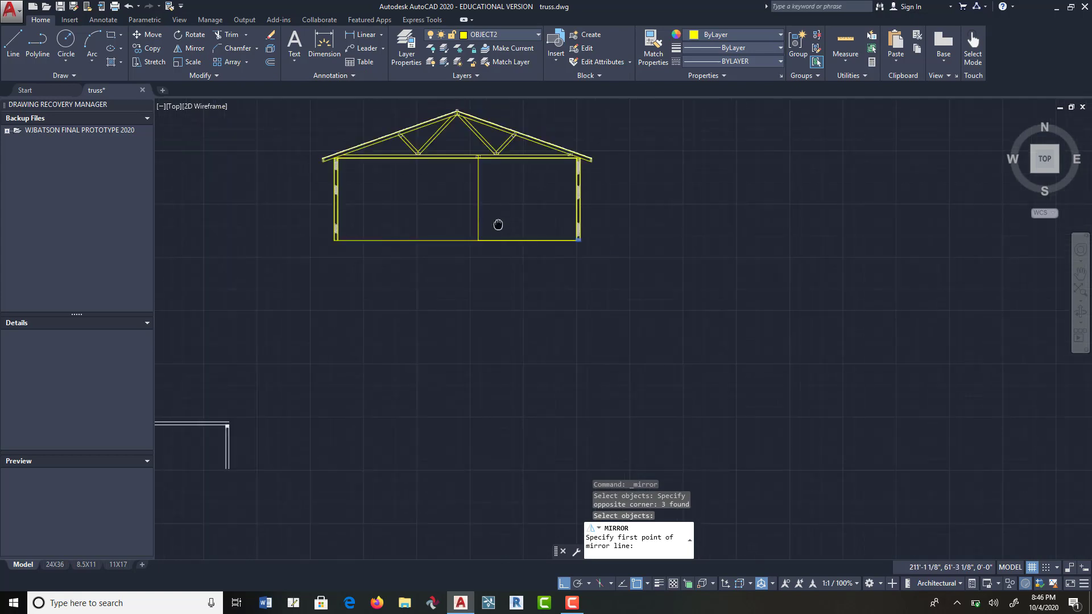
scroll(471, 171, "up", 2)
scroll(470, 171, "up", 4)
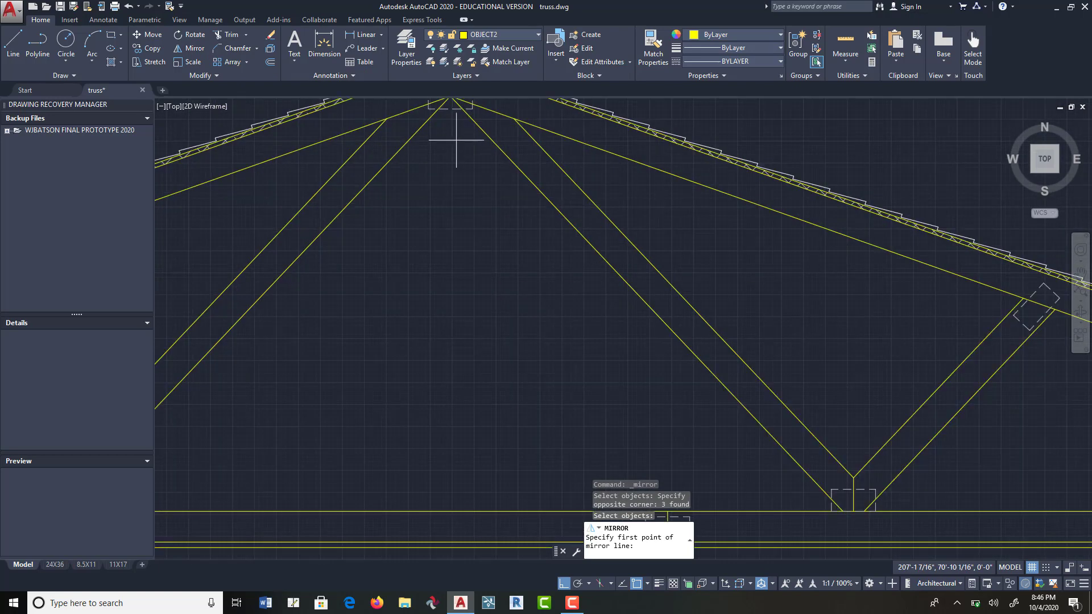
left_click(463, 214)
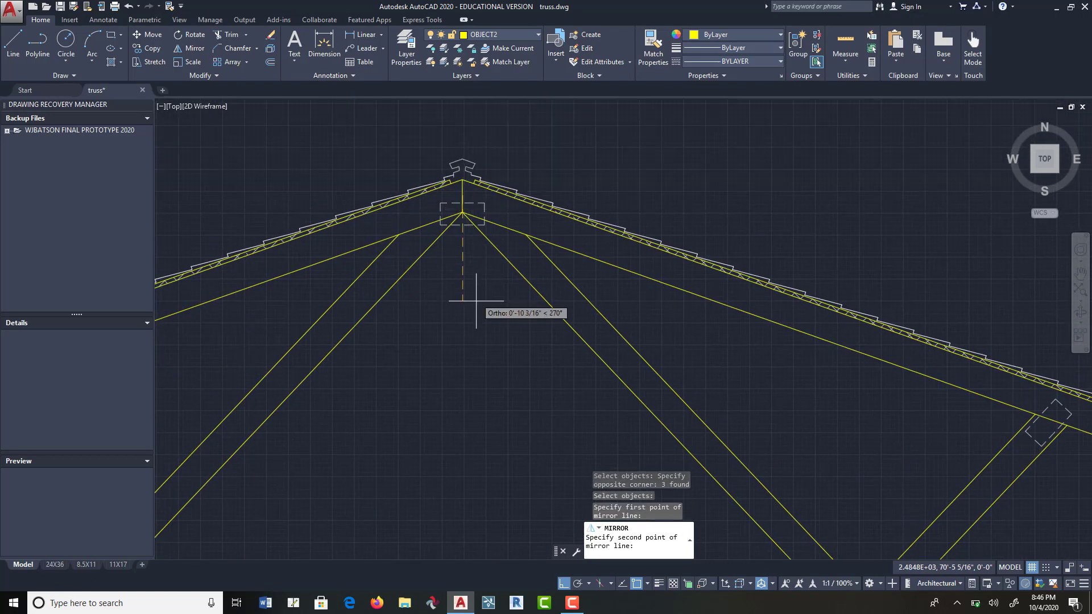
left_click(491, 341)
scroll(493, 339, "down", 5)
middle_click_drag(492, 339, 597, 224)
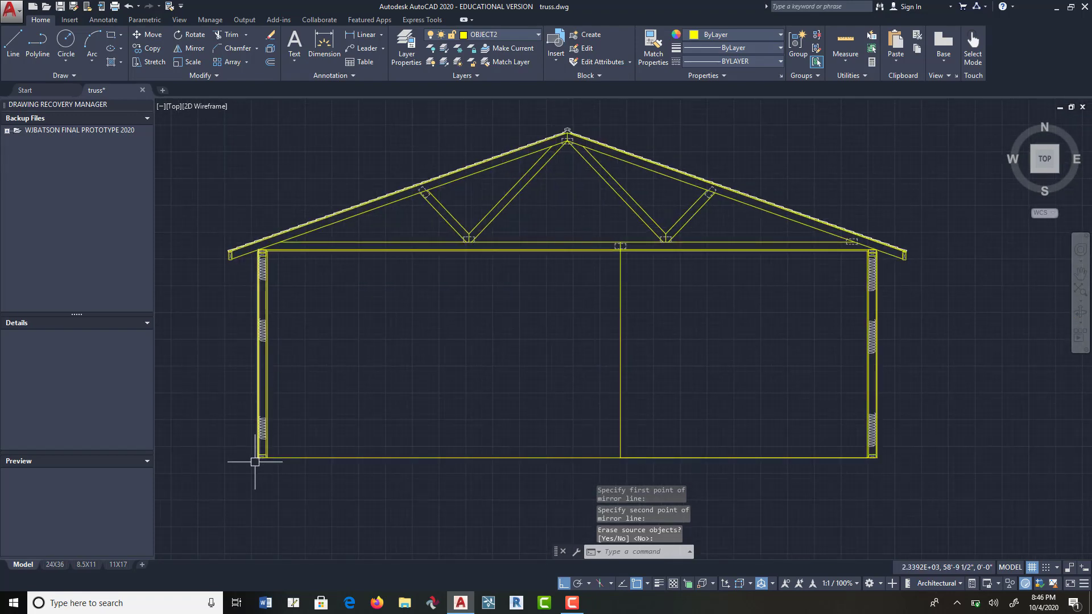
scroll(300, 438, "up", 4)
scroll(299, 439, "down", 4)
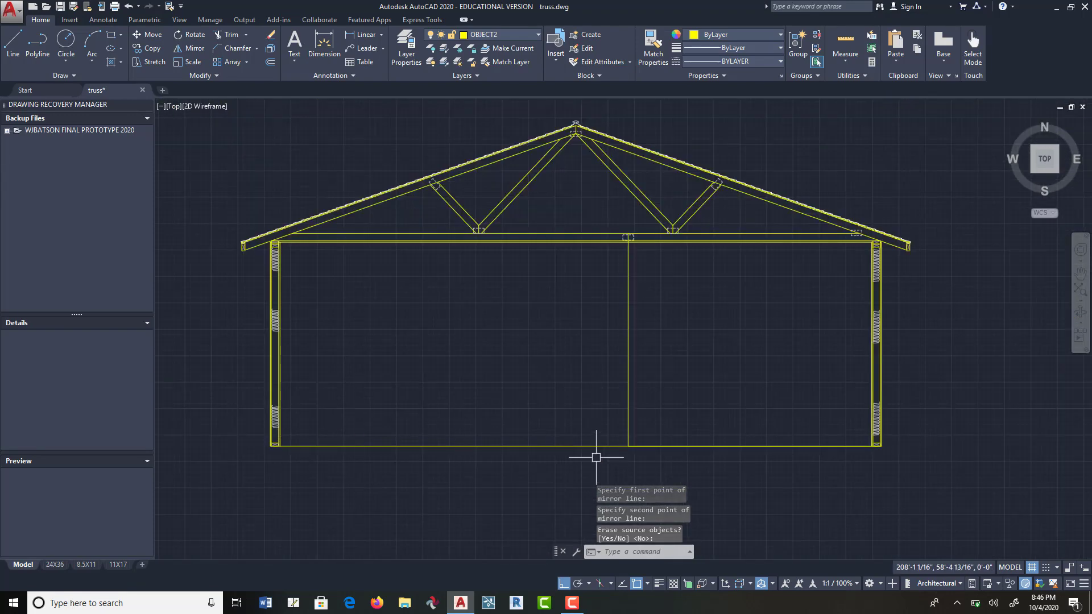
Step: Erase the vertical construction line running from the truss bottom chord down to the floor line
key("Return")
left_click(270, 34)
left_click(695, 319)
left_click(579, 342)
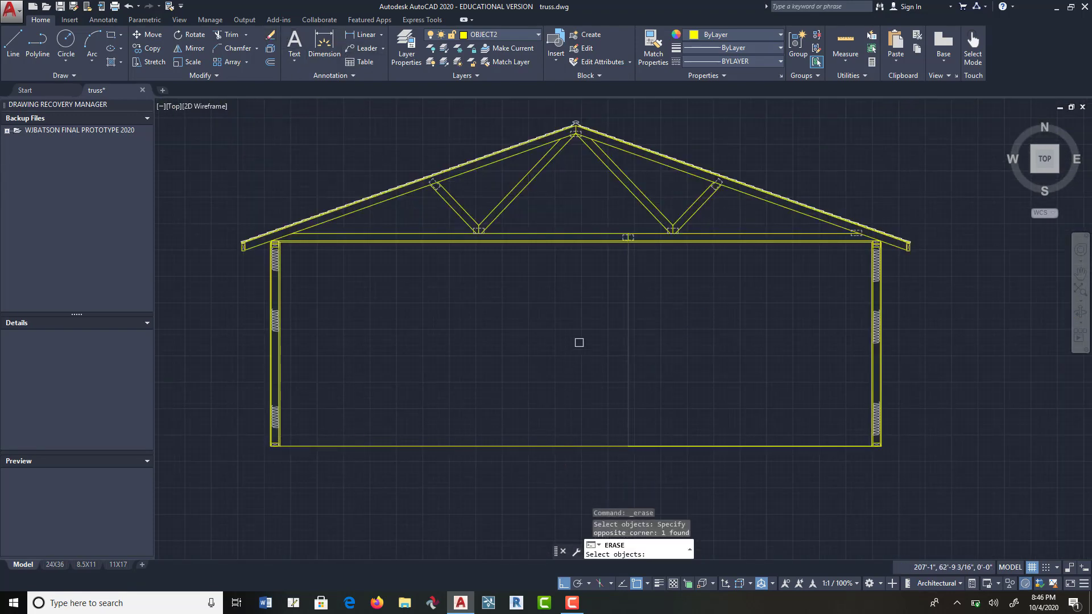
key("Return")
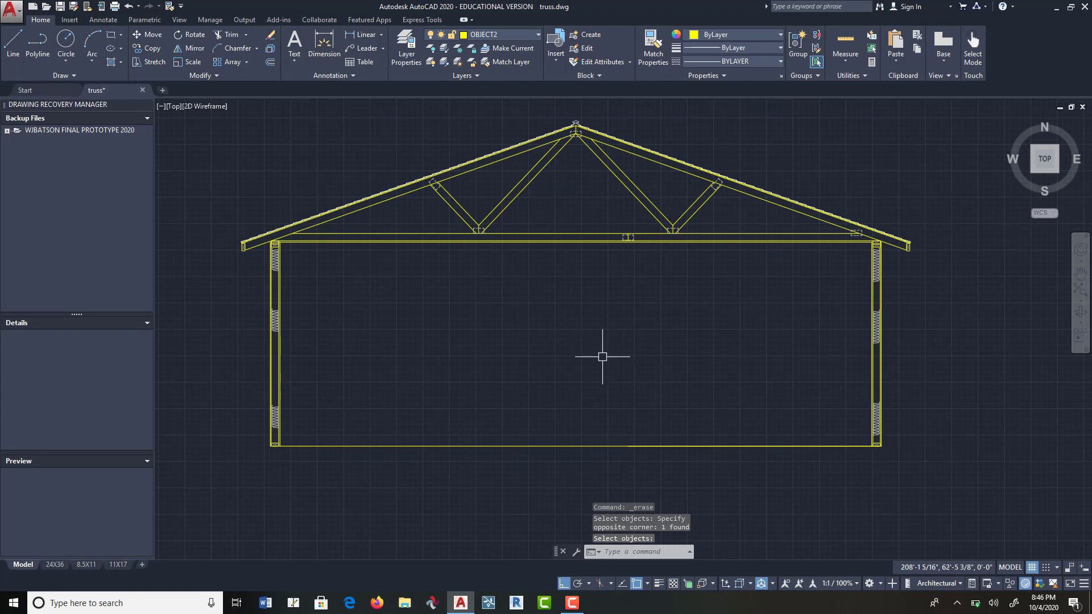
Step: Examine the section from the ridge and roof sheathing to the right eave and both walls
scroll(580, 124, "up", 6)
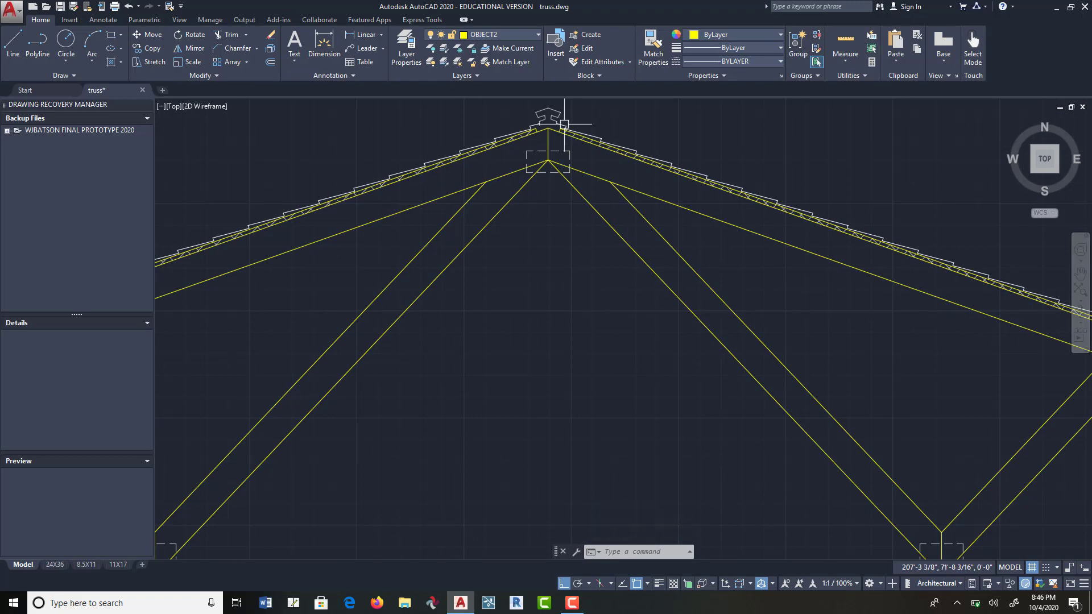
scroll(516, 137, "up", 4)
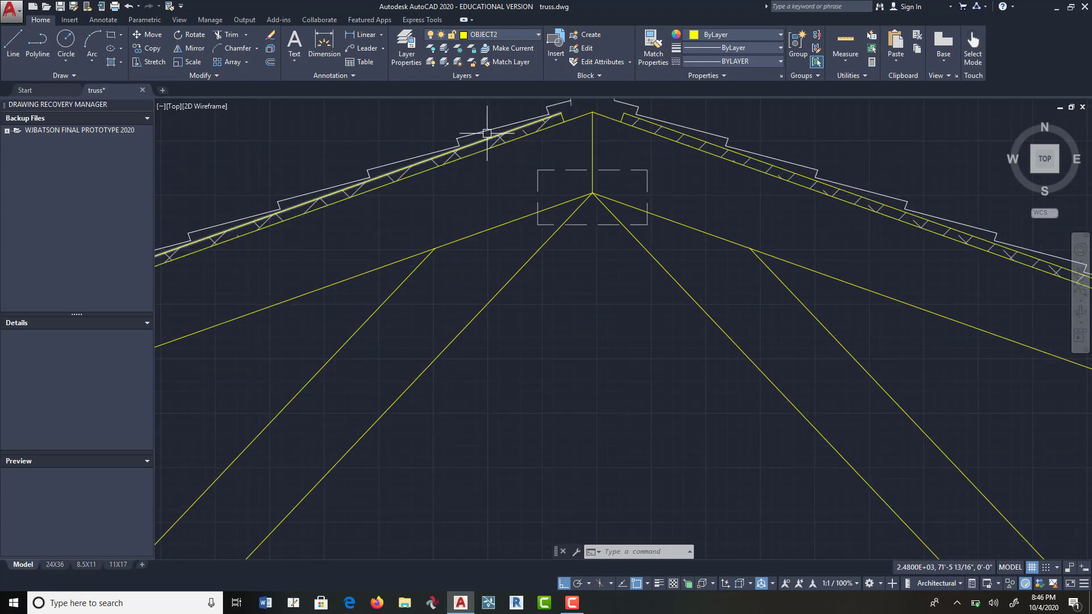
scroll(804, 177, "down", 6)
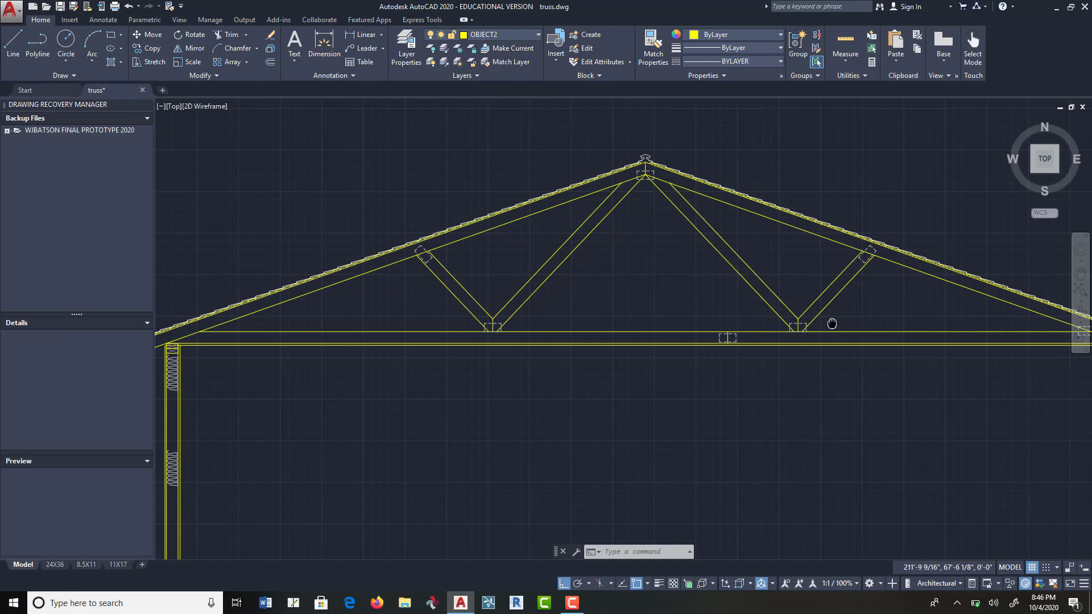
middle_click_drag(831, 324, 711, 317)
middle_click_drag(1072, 373, 832, 369)
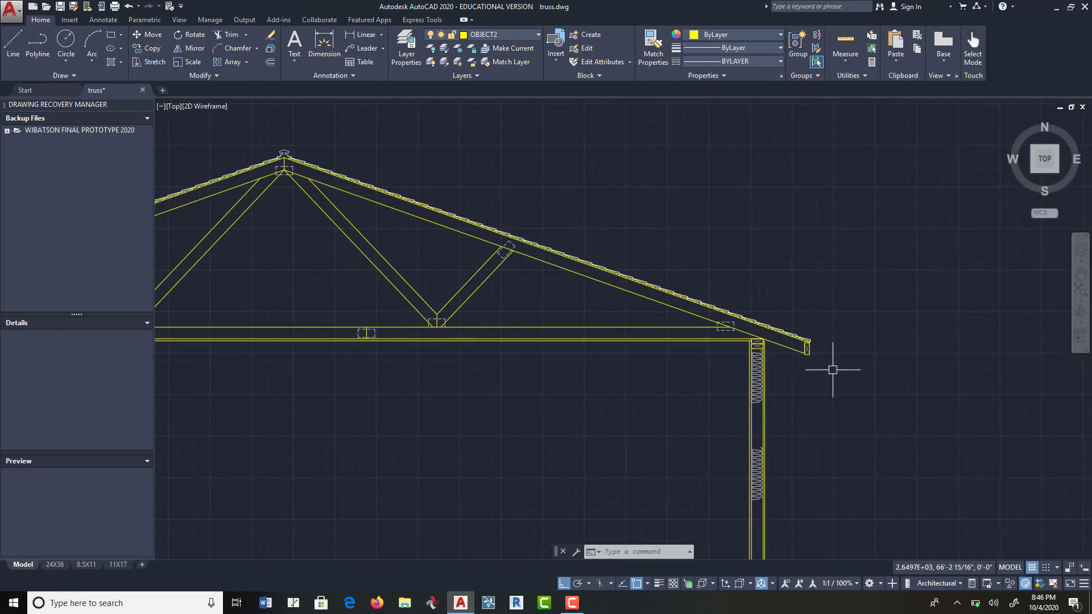
scroll(824, 349, "down", 4)
middle_click_drag(641, 390, 638, 372)
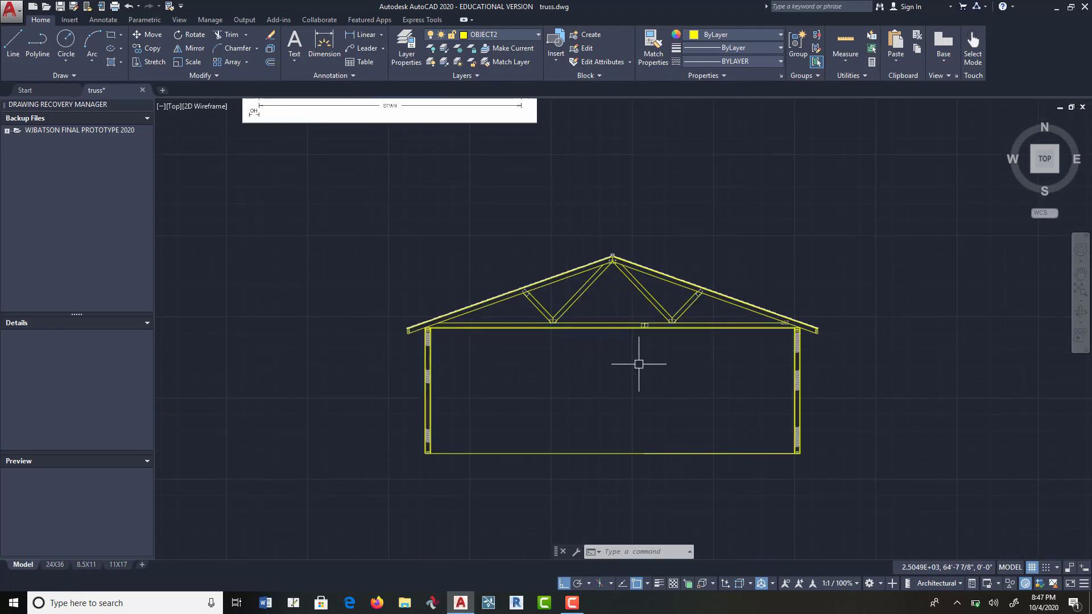
scroll(639, 364, "up", 2)
scroll(638, 326, "up", 1)
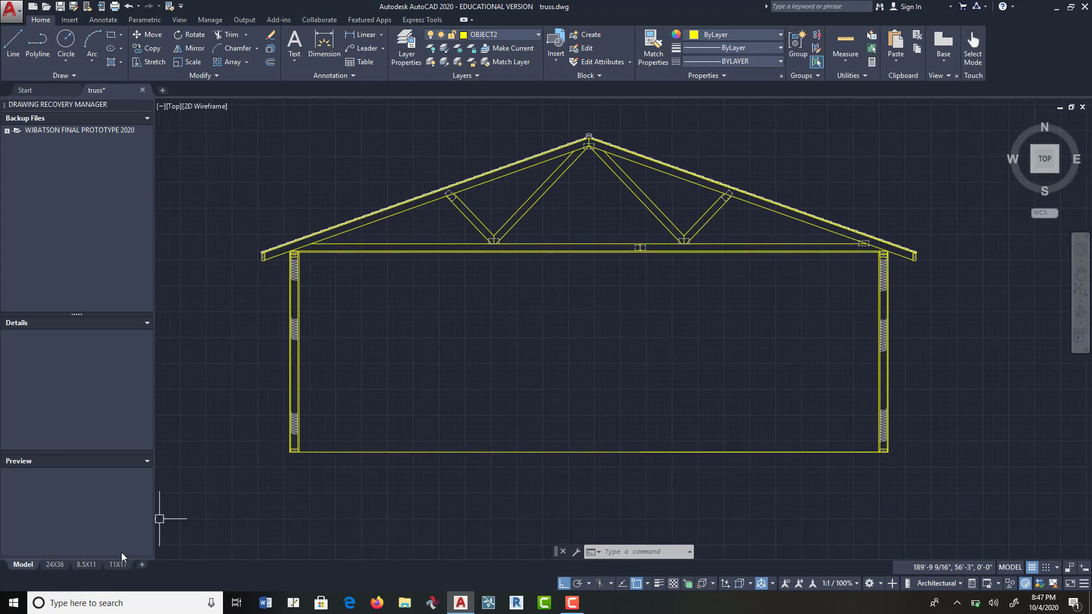
Step: Open the 24X36 layout, fit and centre the whole building section inside its viewport, and return to paper space
left_click(55, 565)
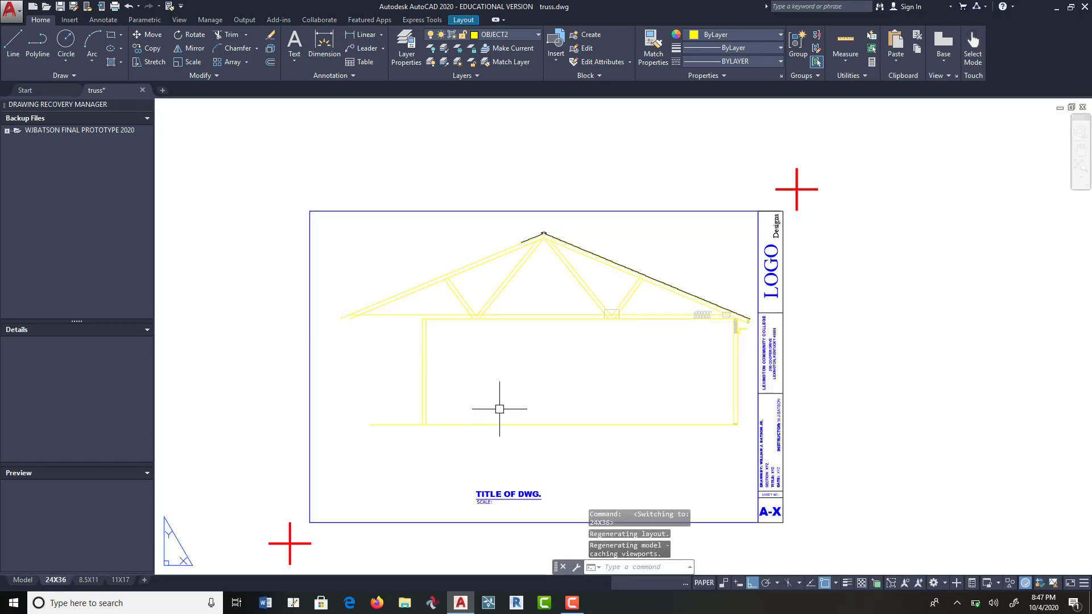
left_click(714, 583)
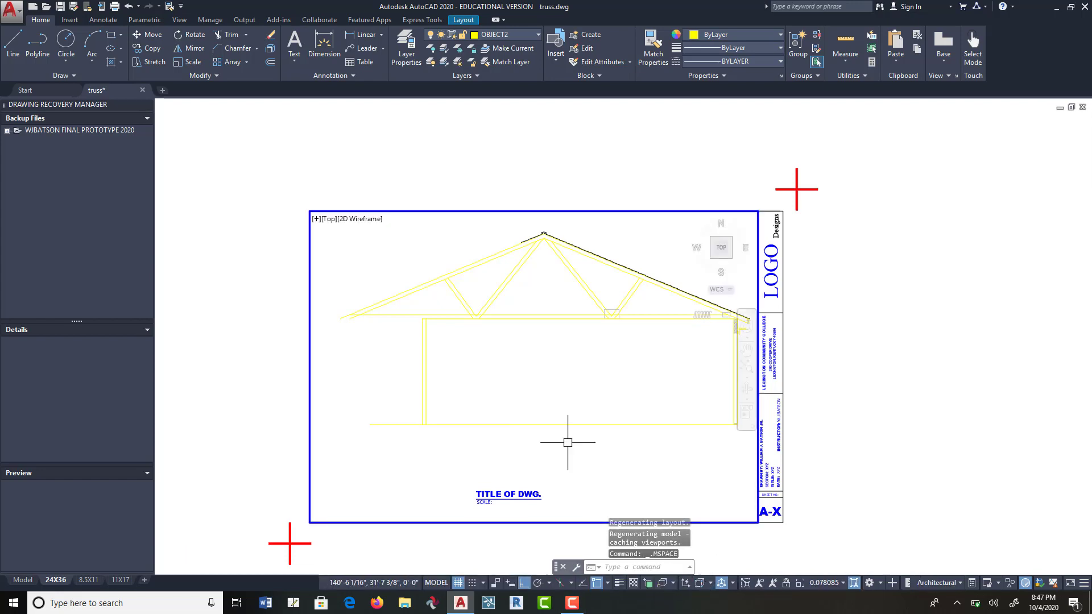
scroll(568, 442, "down", 5)
scroll(573, 370, "up", 3)
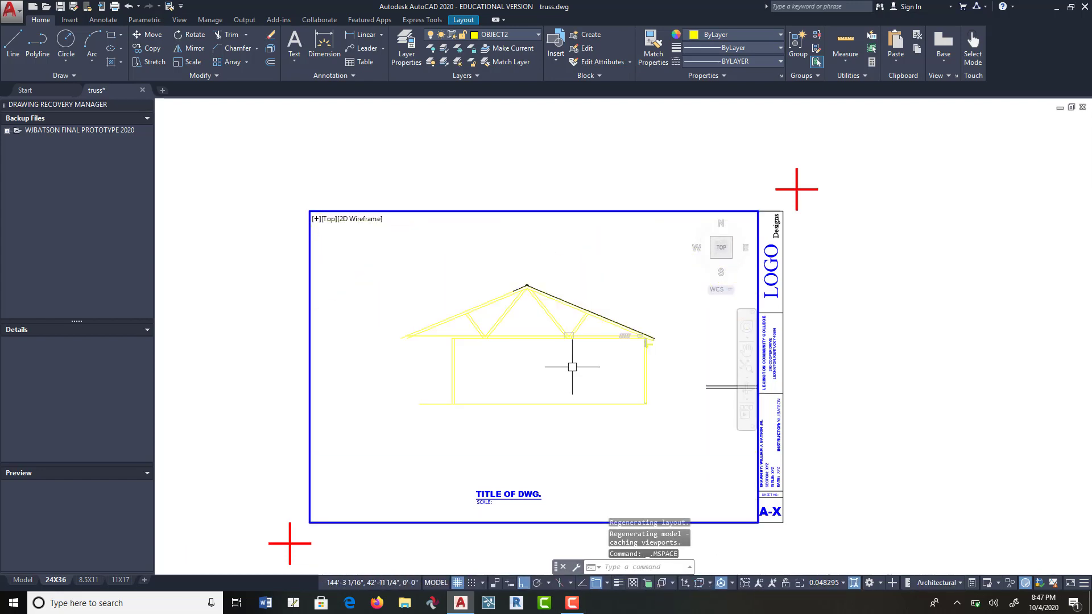
scroll(572, 367, "down", 4)
scroll(577, 329, "up", 2)
middle_click_drag(578, 329, 494, 392)
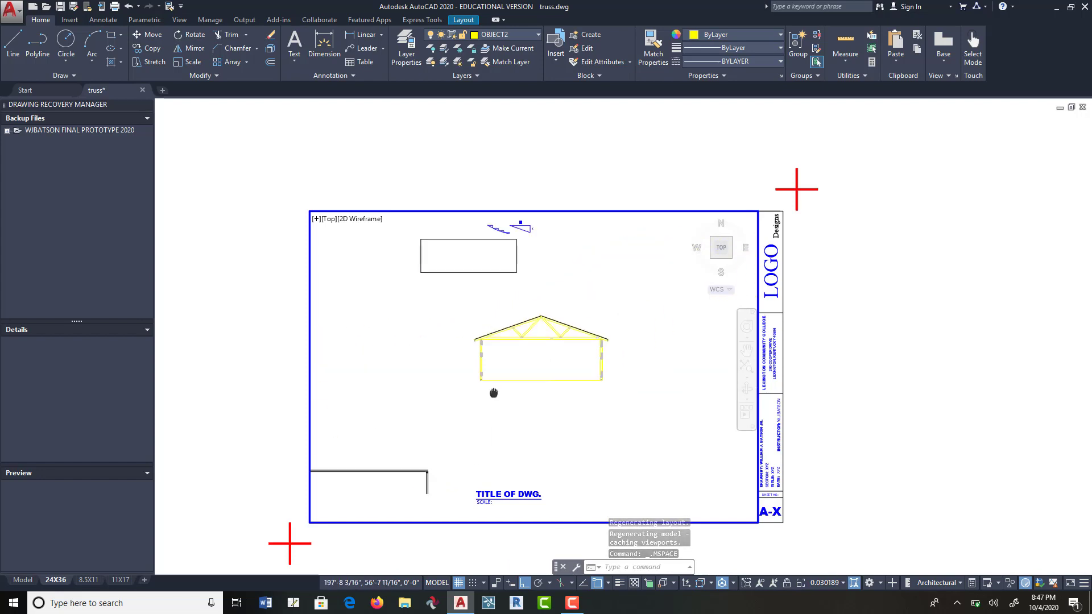
scroll(540, 344, "up", 4)
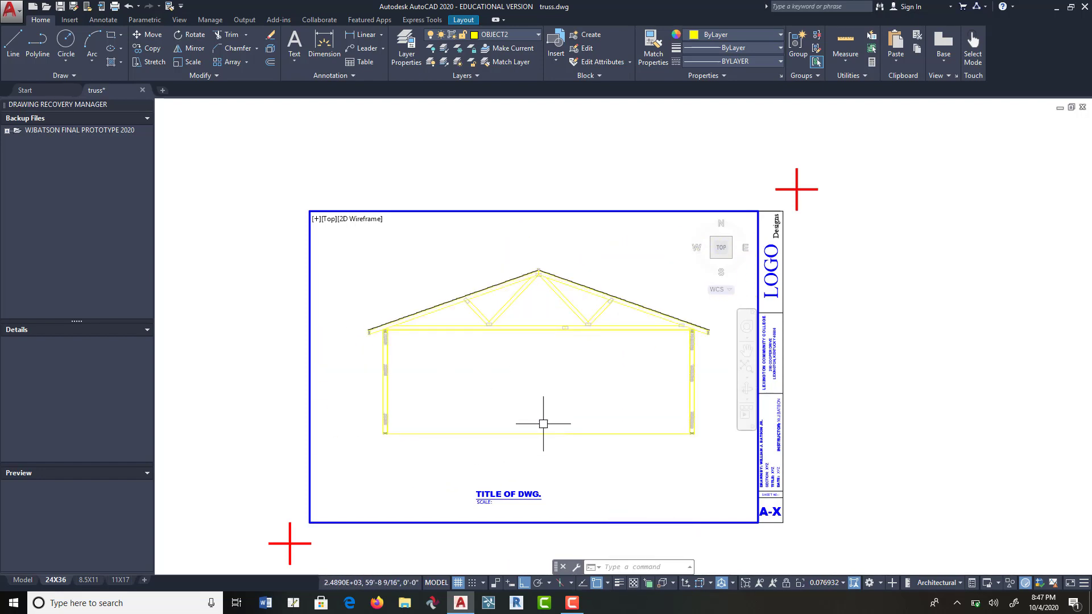
left_click(438, 583)
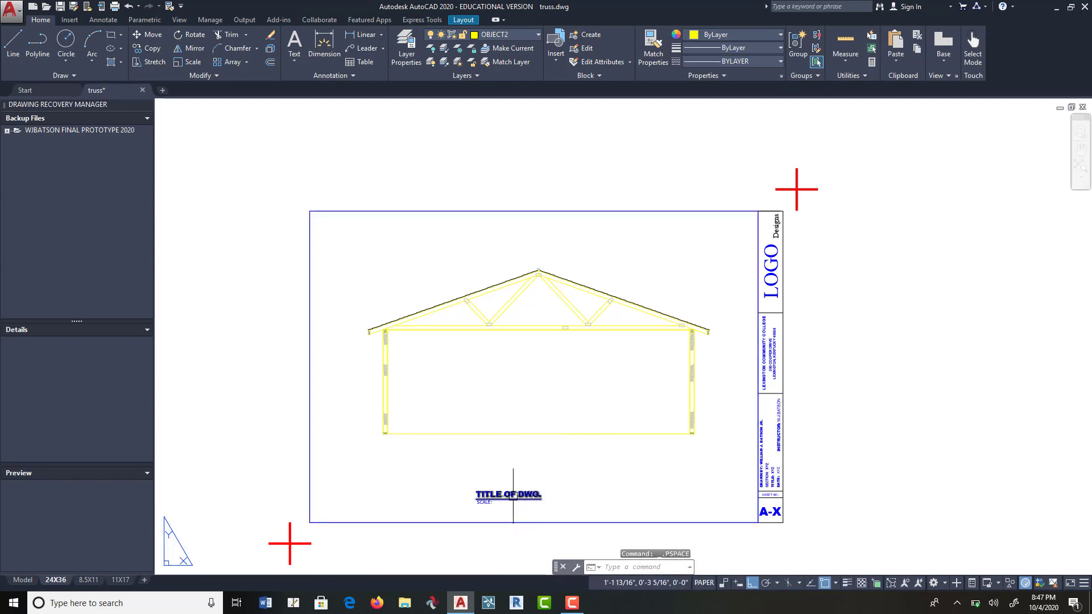
Step: Try erasing the drawing title and scale label from the sheet, and undo the erasure
left_click(270, 35)
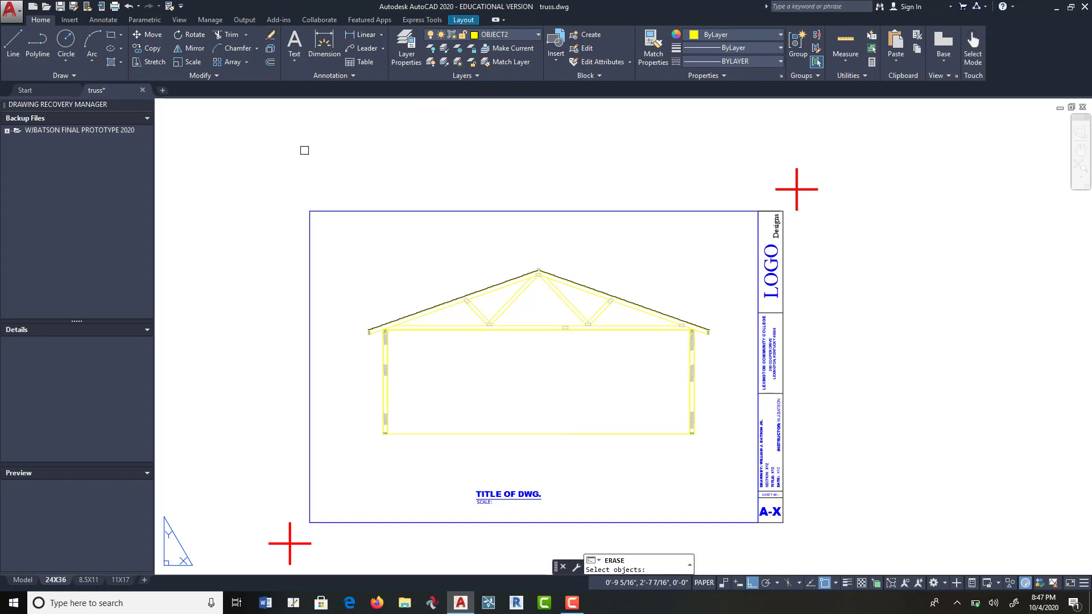
left_click(558, 485)
left_click(449, 512)
key("Return")
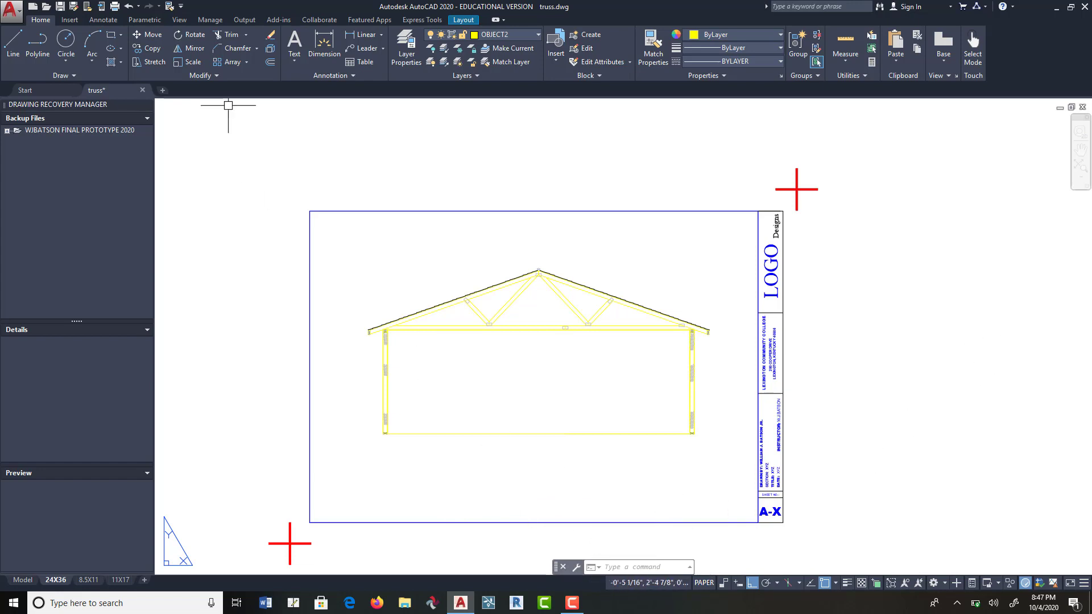
left_click(128, 6)
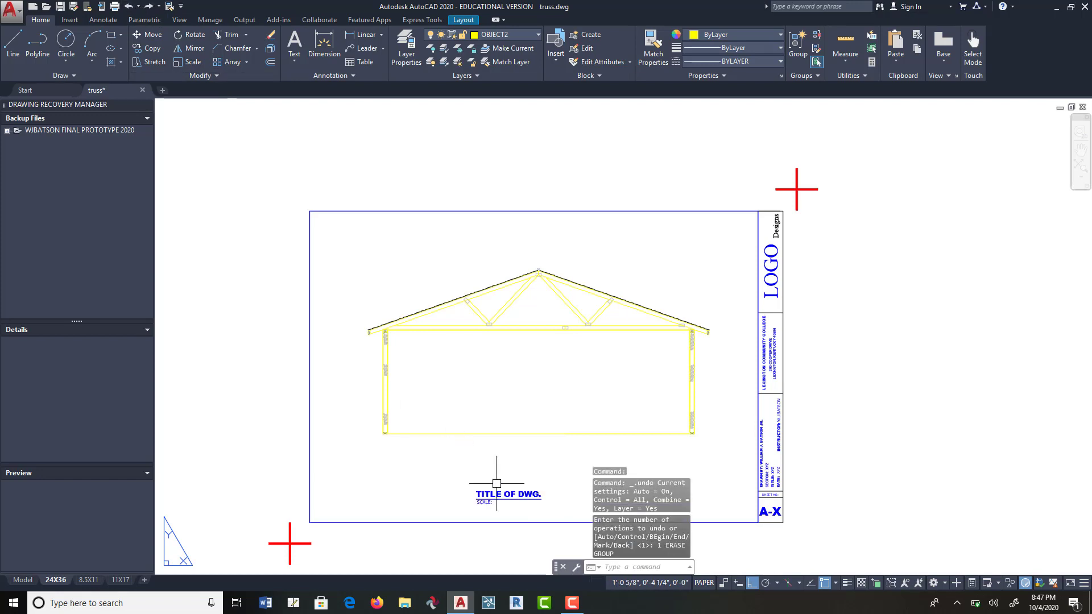
Step: Change the sheet's drawing title to LONGITUDINAL SECTION and widen its text frame so it fits on one line
double_click(539, 496)
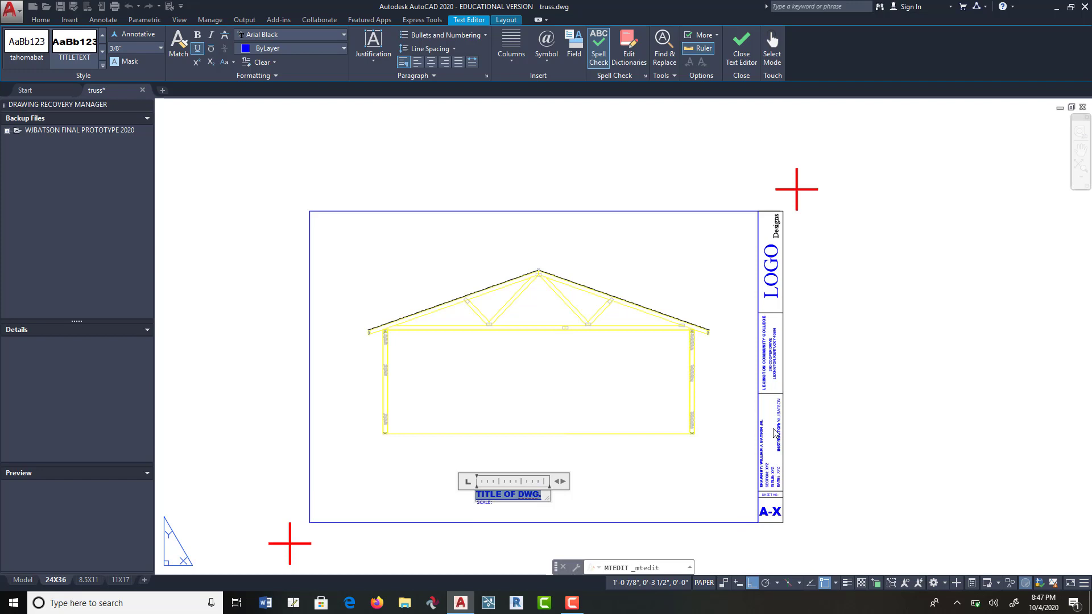
left_click(537, 495)
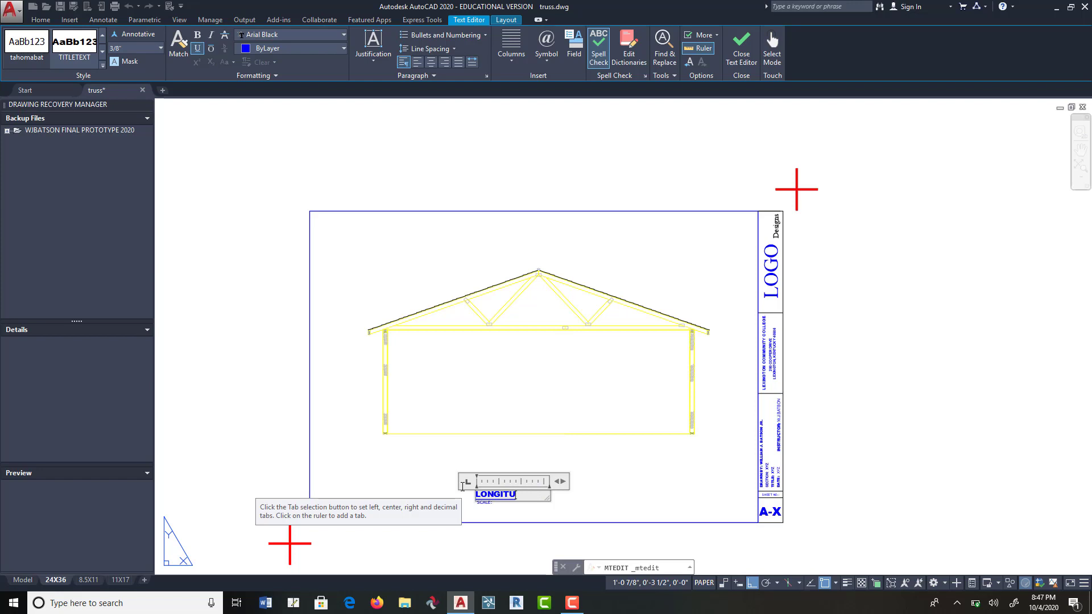
key("End")
key("Return")
type("S")
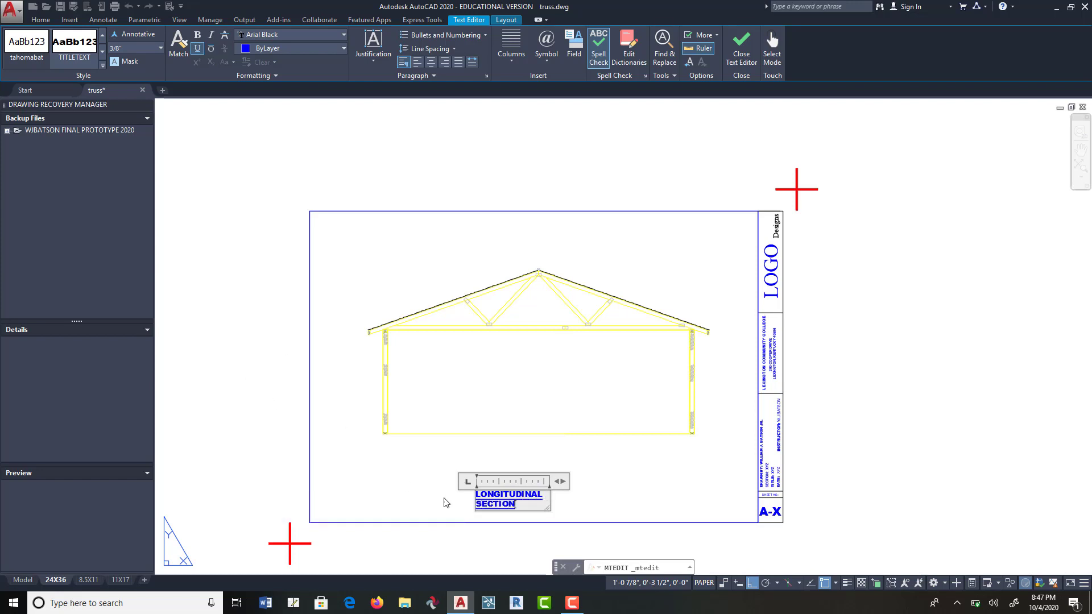
left_click_drag(546, 508, 651, 502)
left_click(680, 441)
scroll(478, 497, "up", 7)
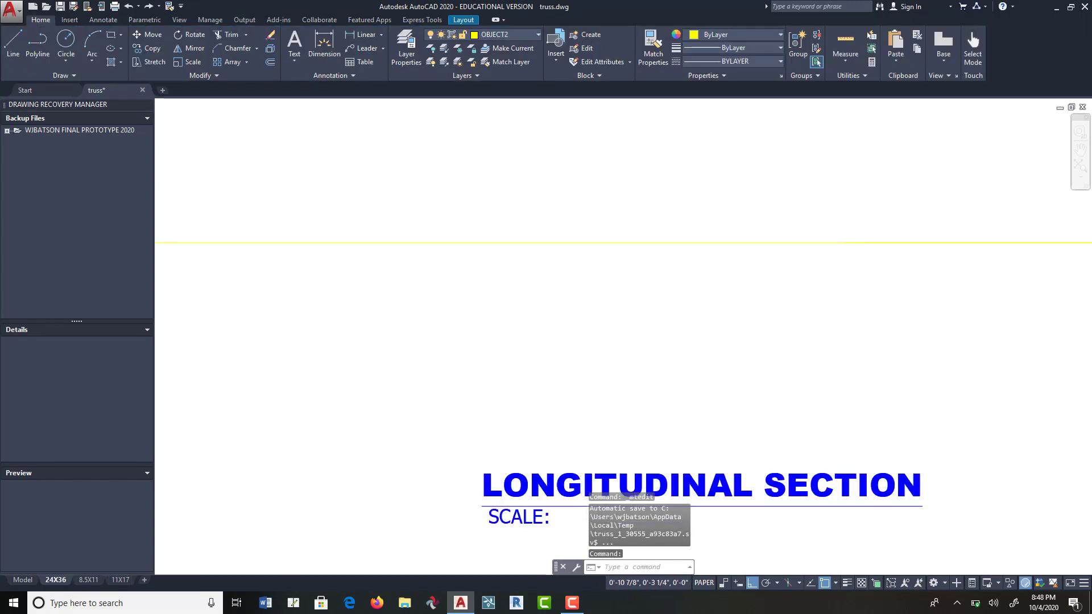
scroll(616, 485, "down", 7)
mouse_move(616, 485)
middle_mouse_down()
mouse_move(585, 382)
mouse_move(571, 390)
middle_mouse_up()
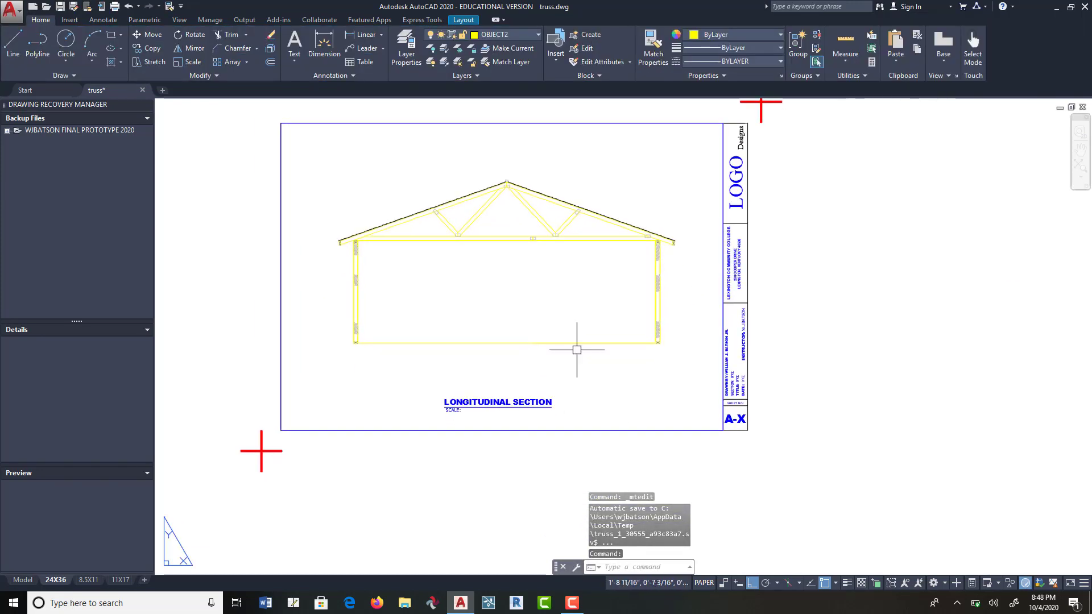
middle_click_drag(647, 413, 660, 428)
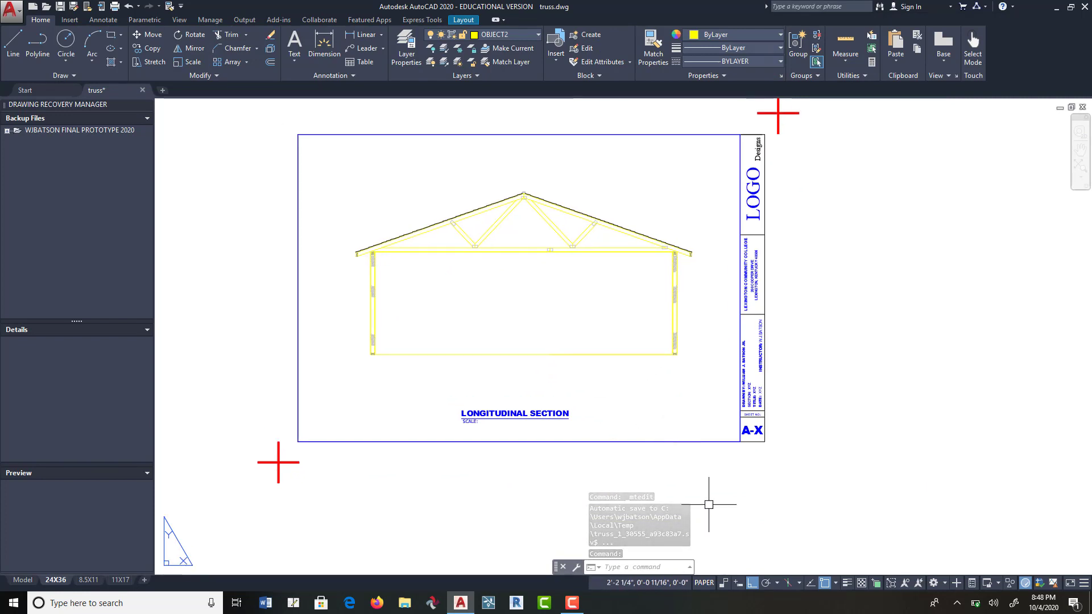
Step: Activate the section viewport and try scales of 3", 1/8", 3/8", 3/4" and 1/2" = 1'-0"
left_click(705, 583)
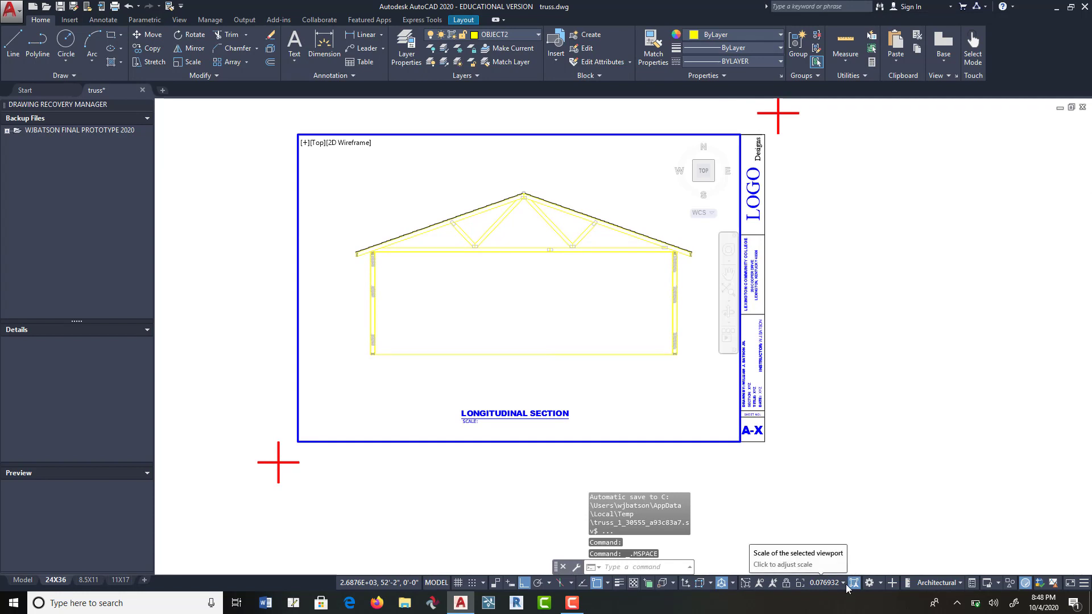
left_click(826, 583)
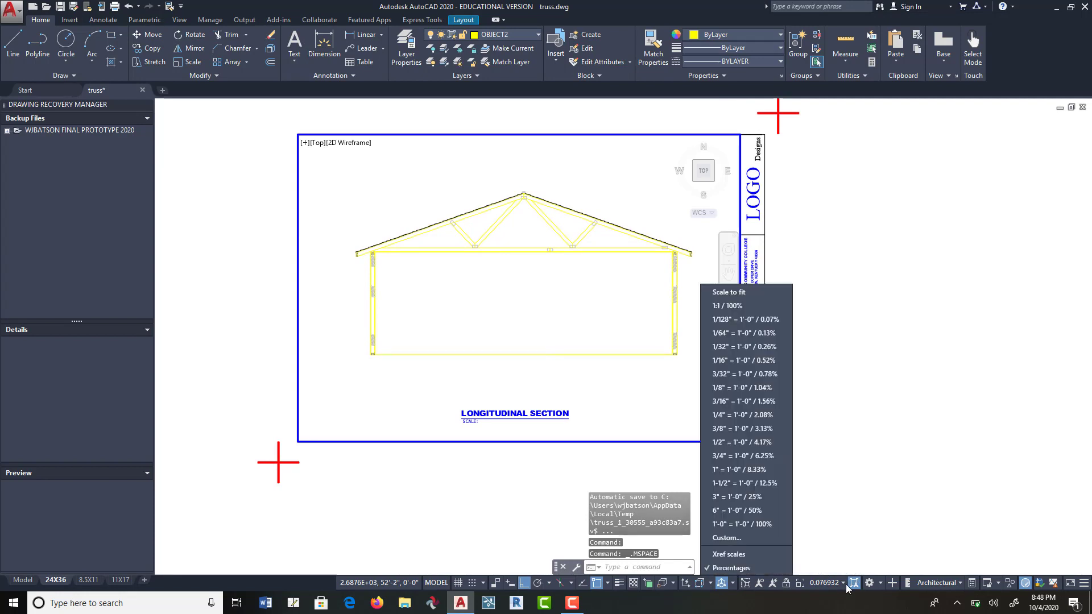
left_click(743, 497)
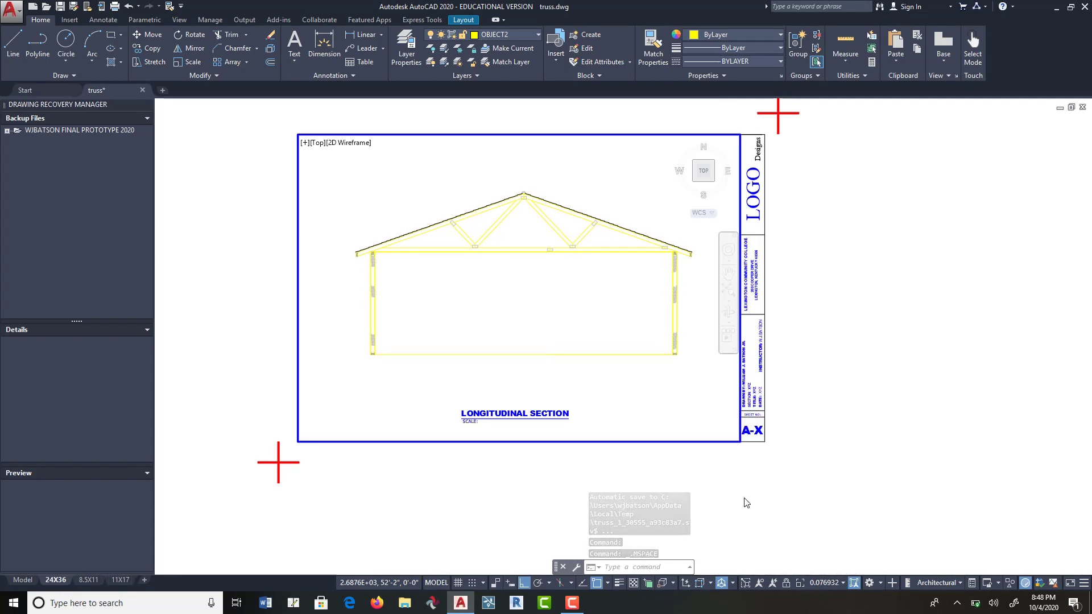
left_click(841, 581)
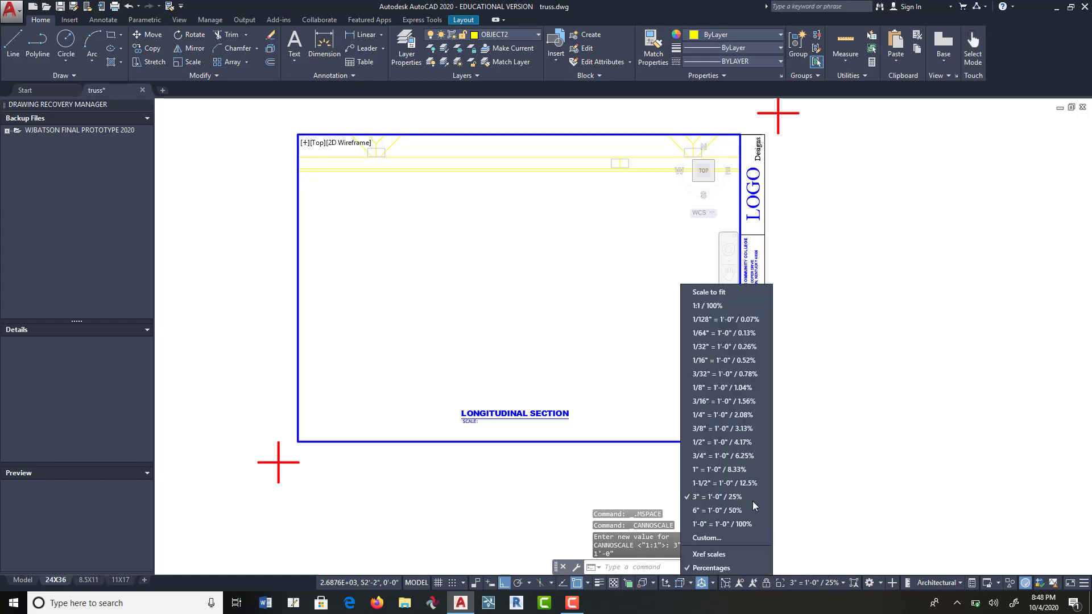
left_click(711, 386)
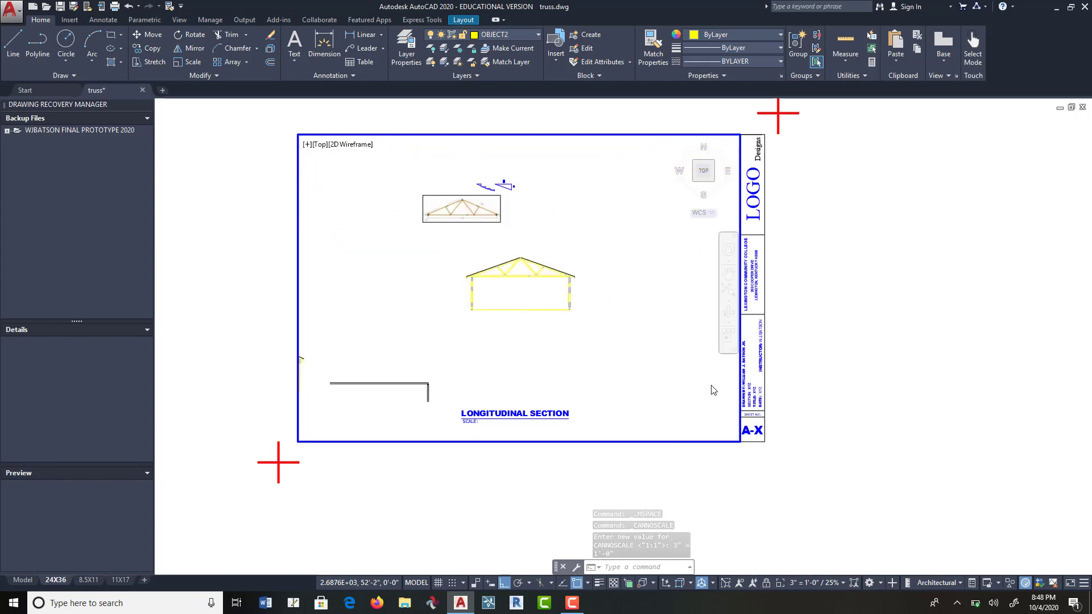
left_click(841, 583)
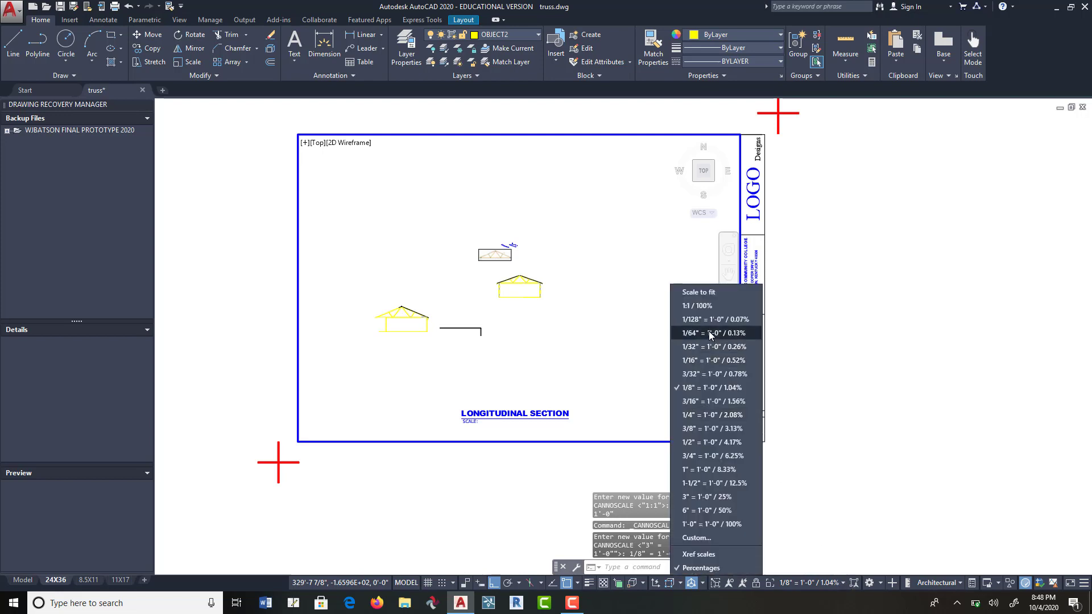
left_click(714, 401)
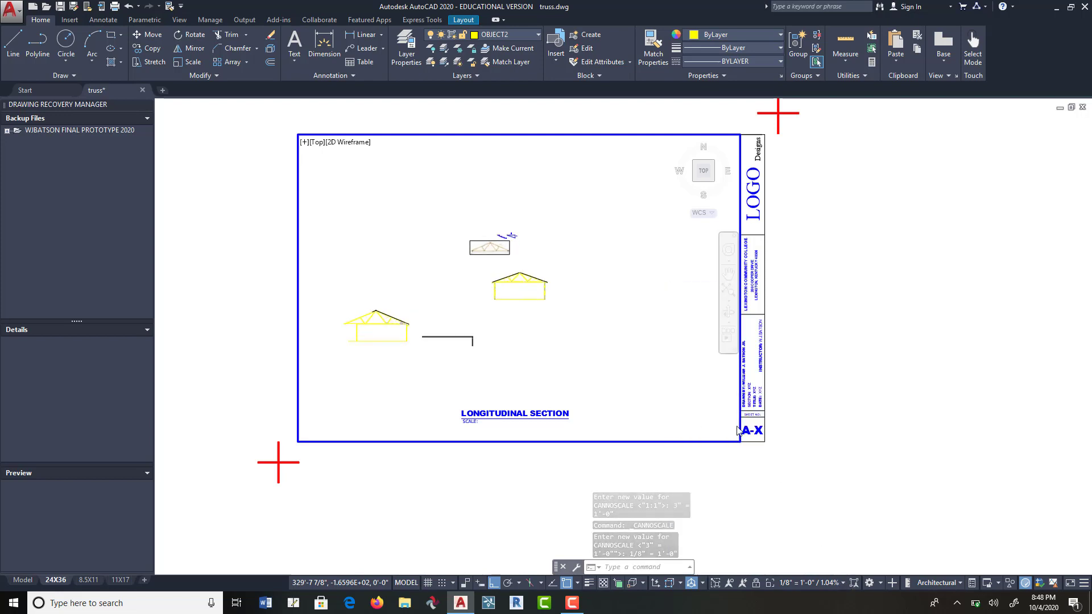
left_click(844, 583)
left_click(717, 455)
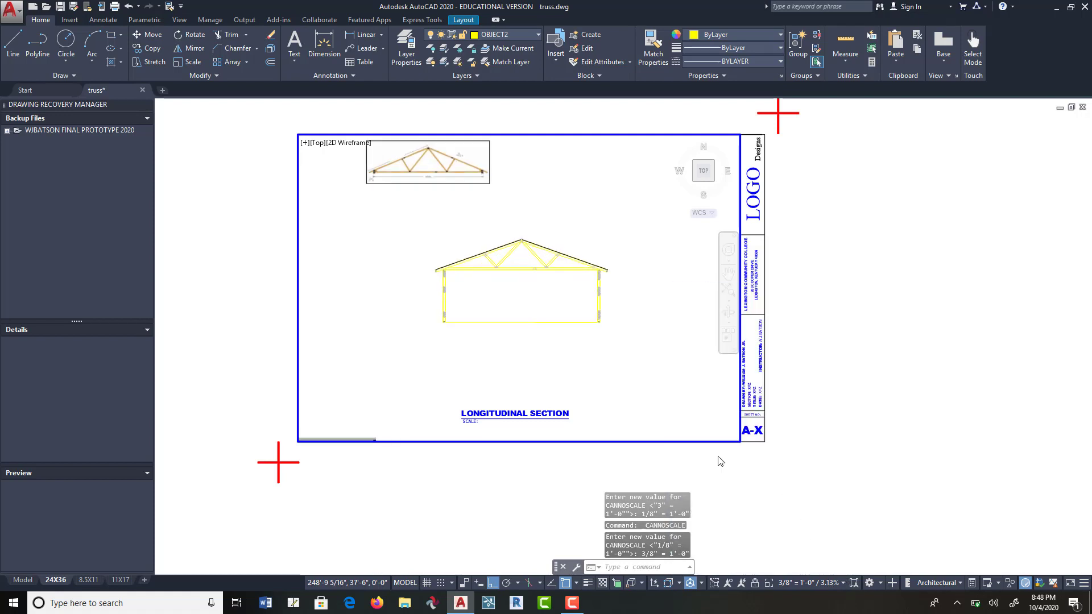
left_click(844, 582)
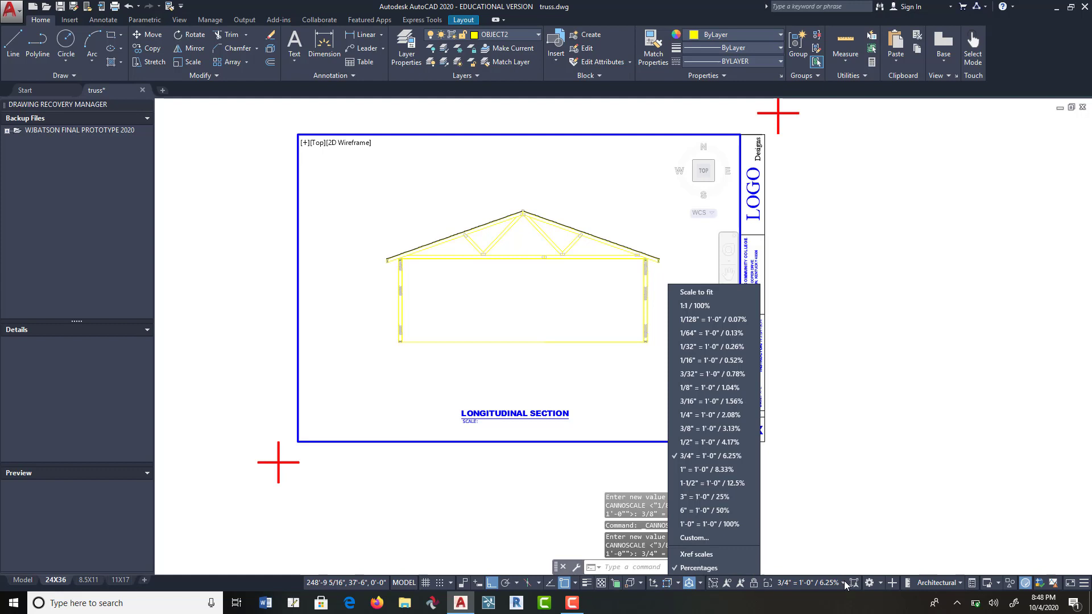
left_click(705, 441)
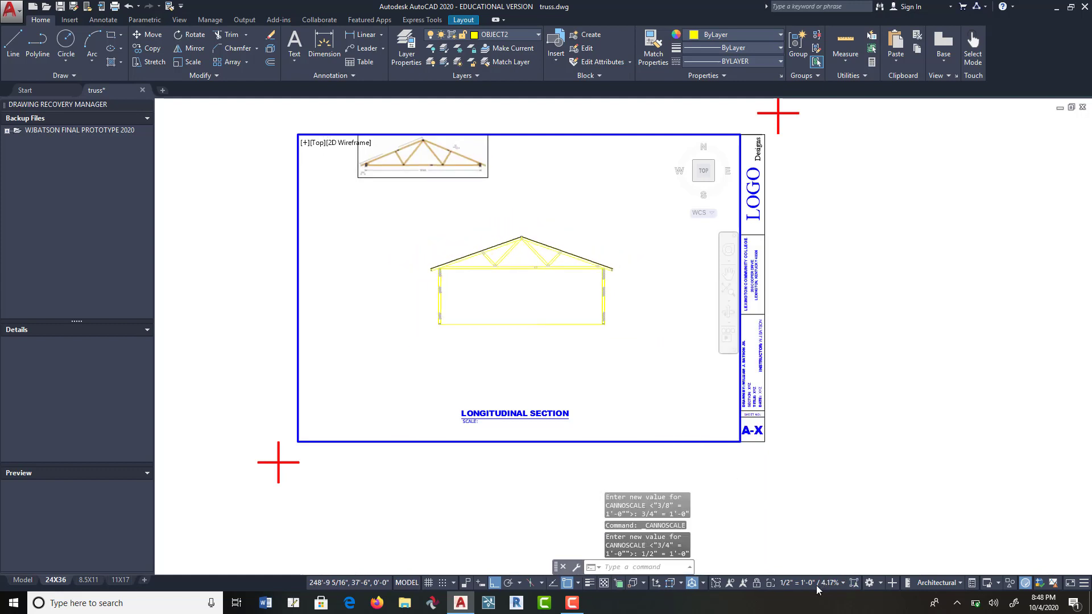
Step: Set the viewport scale to 1" = 1'-0" and shift the building section upward, clear of the drawing title
left_click(844, 583)
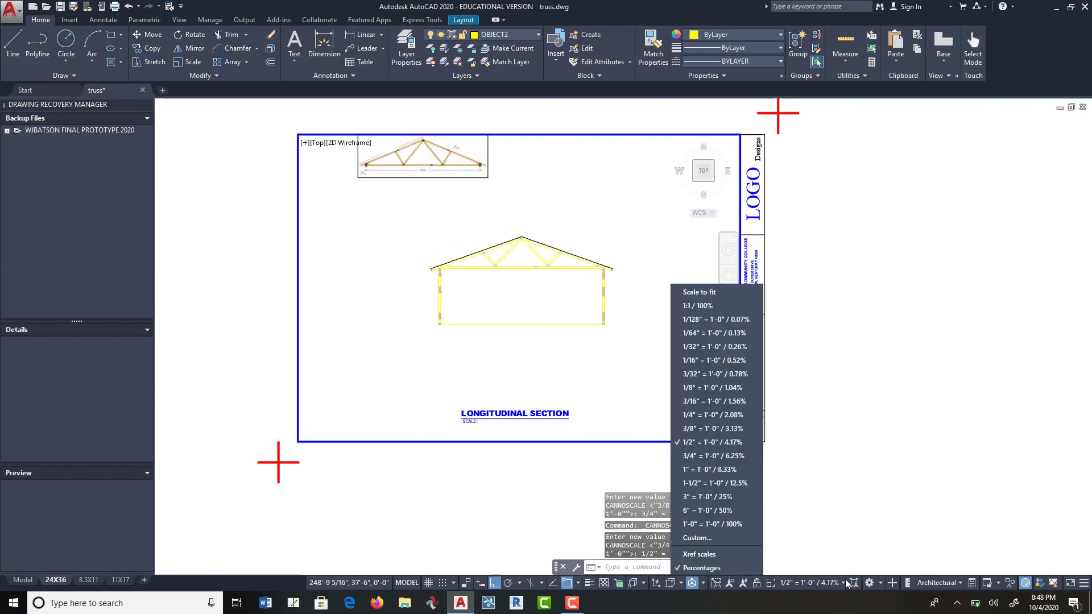
left_click(714, 469)
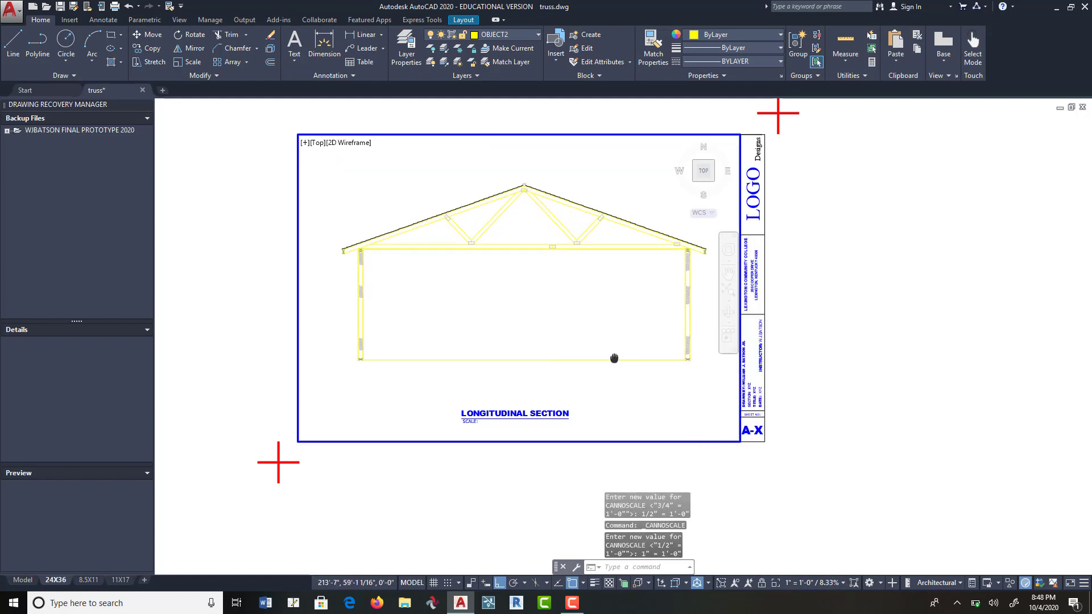
middle_click_drag(614, 358, 606, 336)
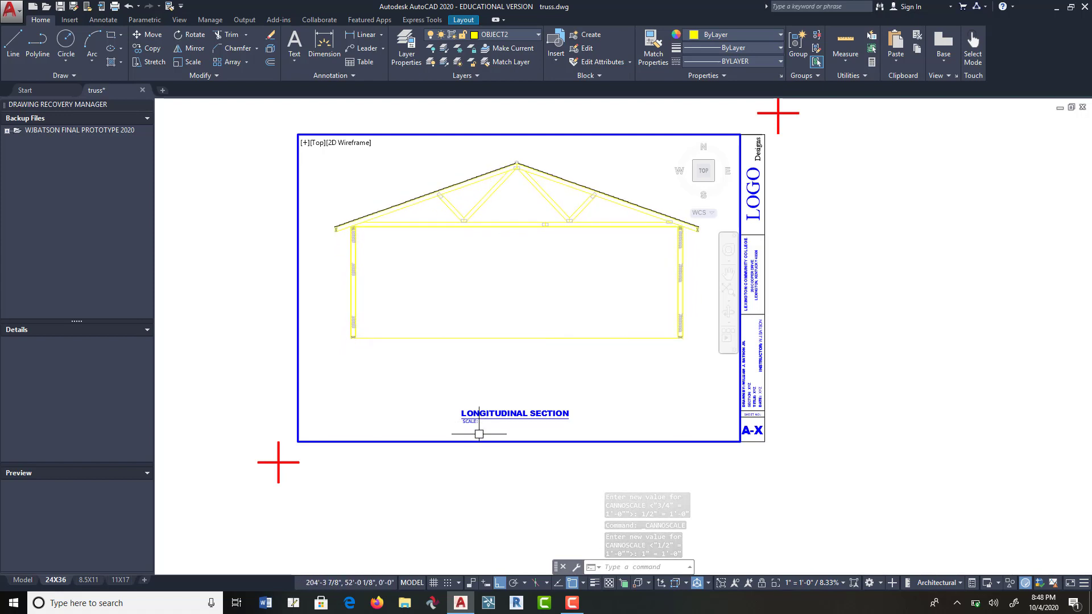
Step: Leave the viewport and return to paper space so the sheet's scale label can be selected
left_click(413, 585)
left_click(695, 583)
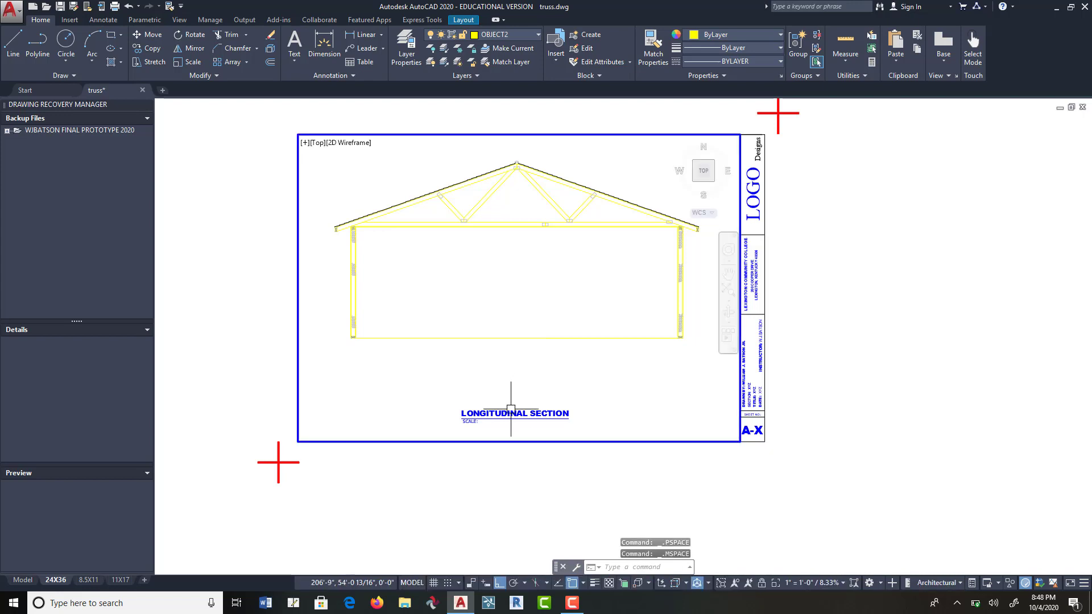
left_click(472, 424)
left_click(496, 431)
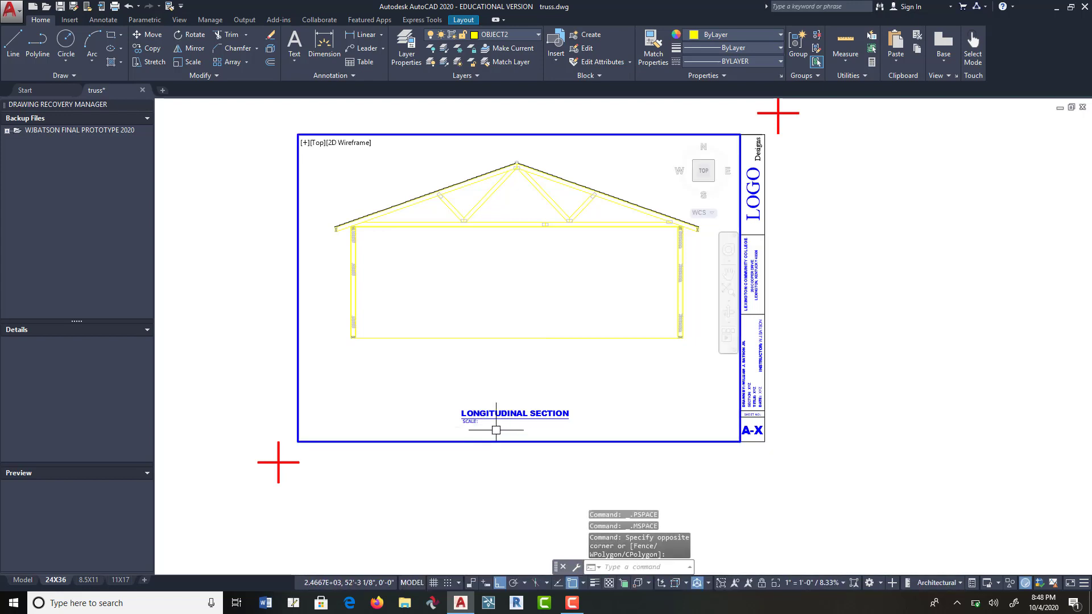
left_click(413, 584)
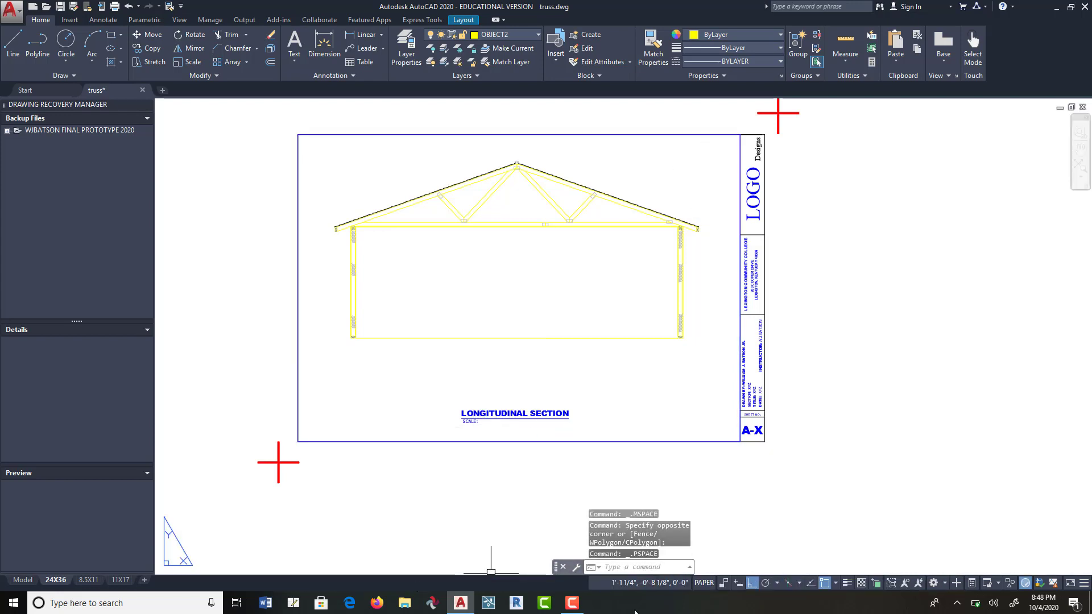
Step: Complete the scale label under the LONGITUDINAL SECTION title so it reads SCALE: 1" = 1' - 0"
scroll(488, 418, "up", 8)
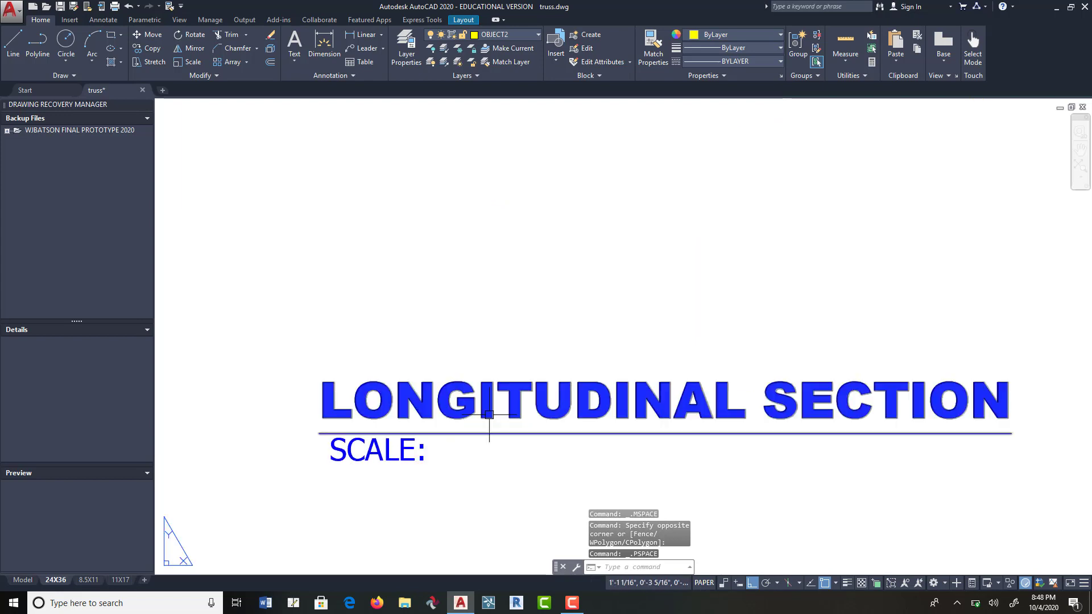
left_click(414, 453)
double_click(414, 453)
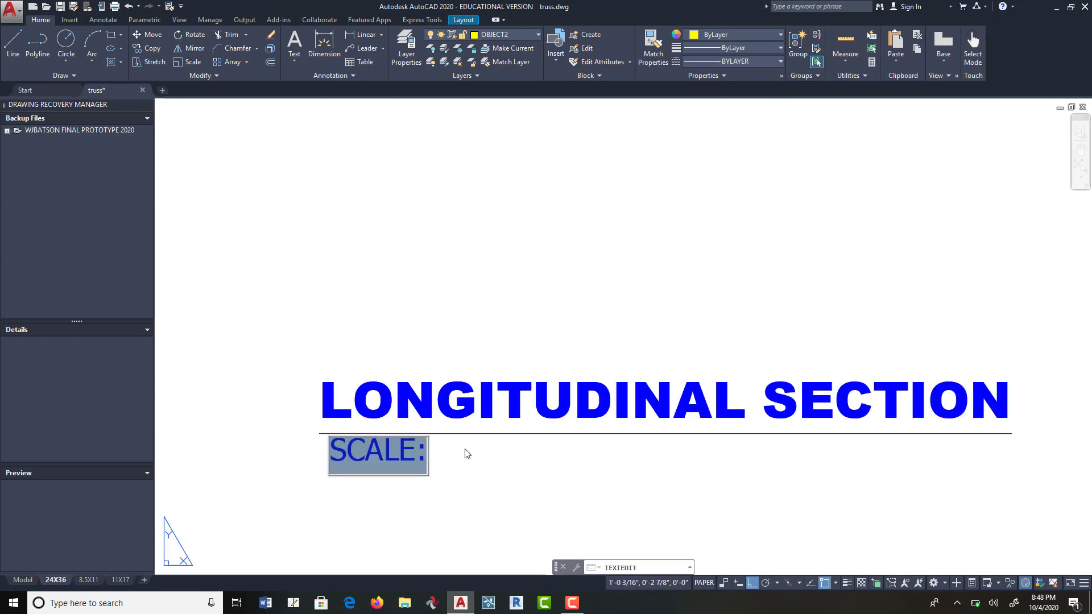
left_click(467, 454)
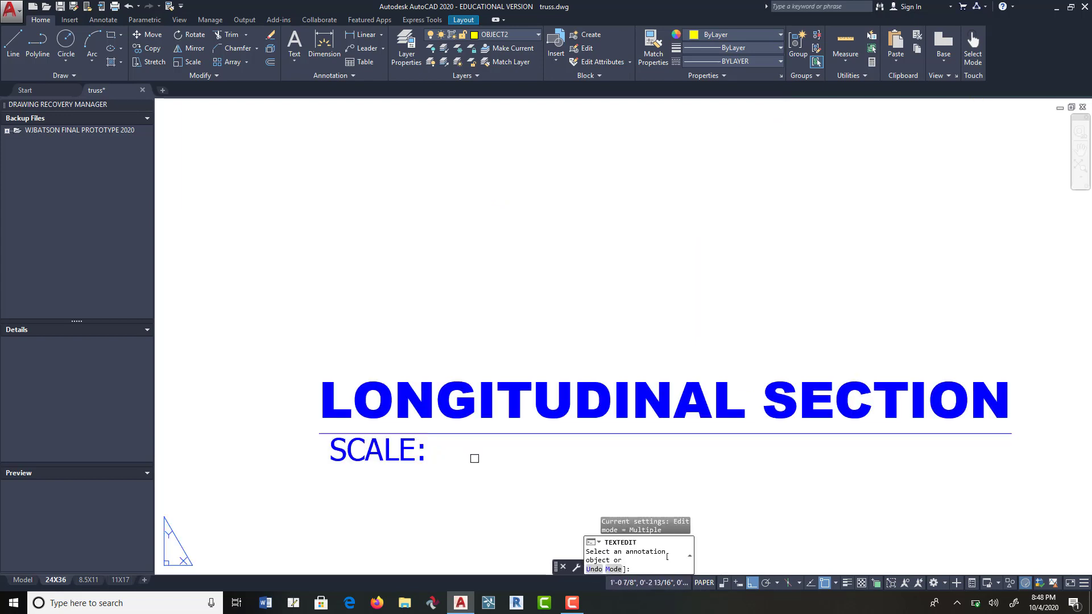
left_click(333, 450)
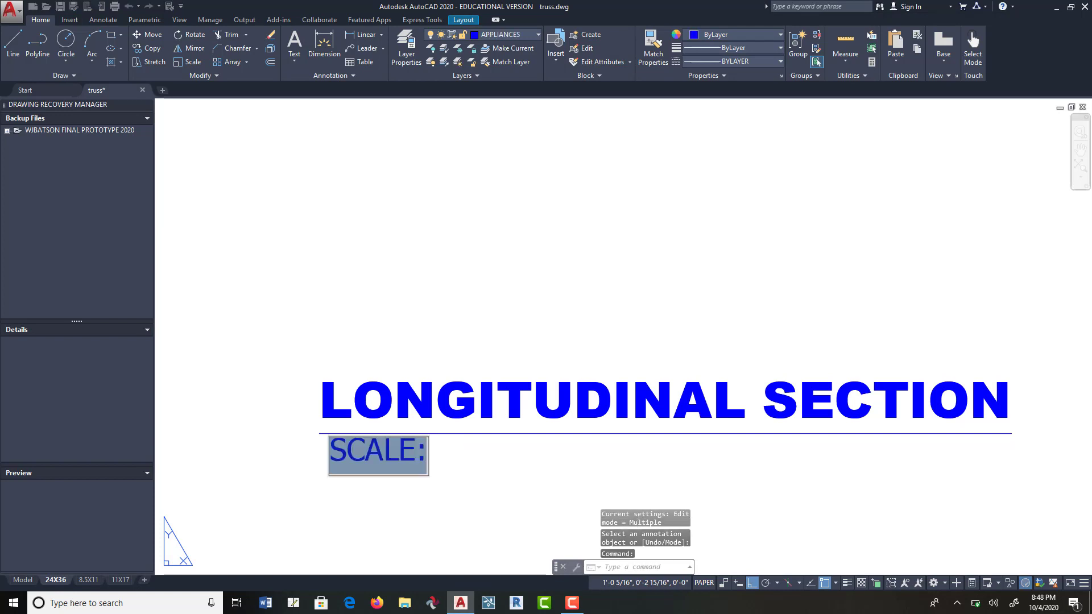
left_click(428, 452)
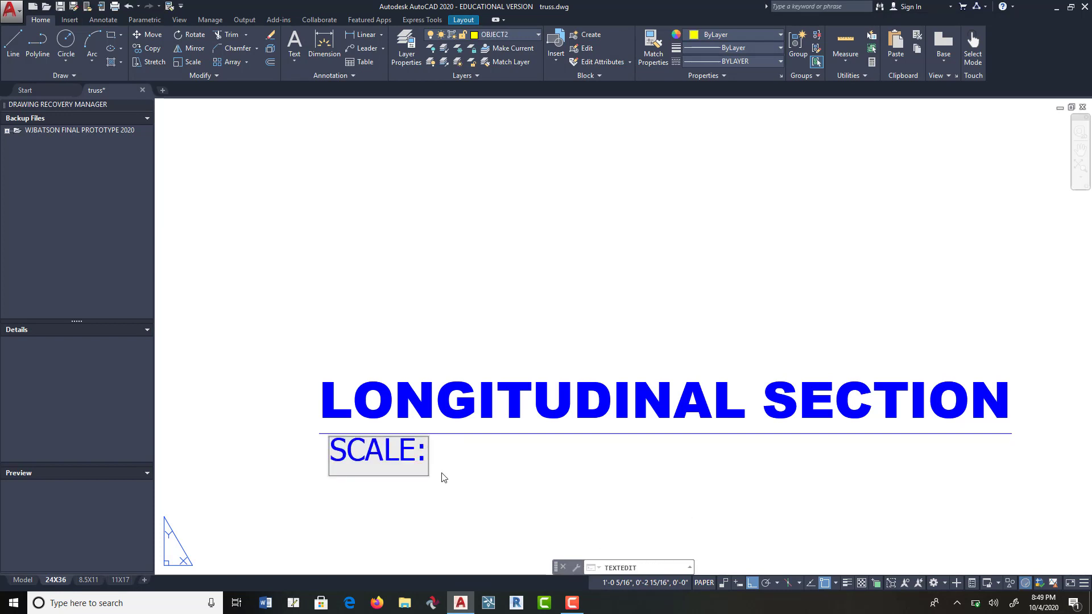
type("1")
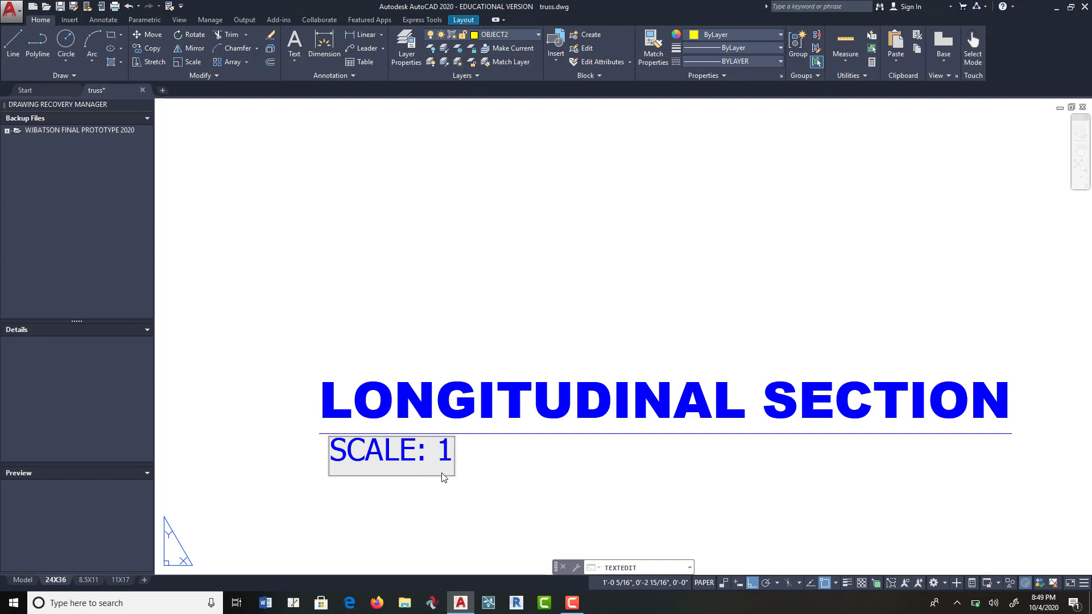
type("\" =")
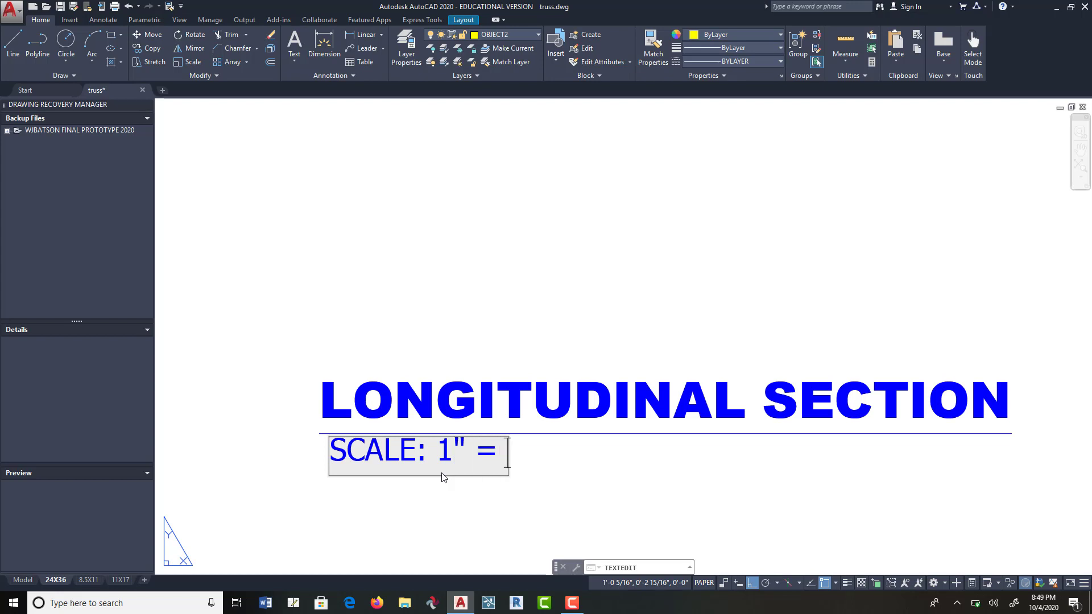
type(" 1' -")
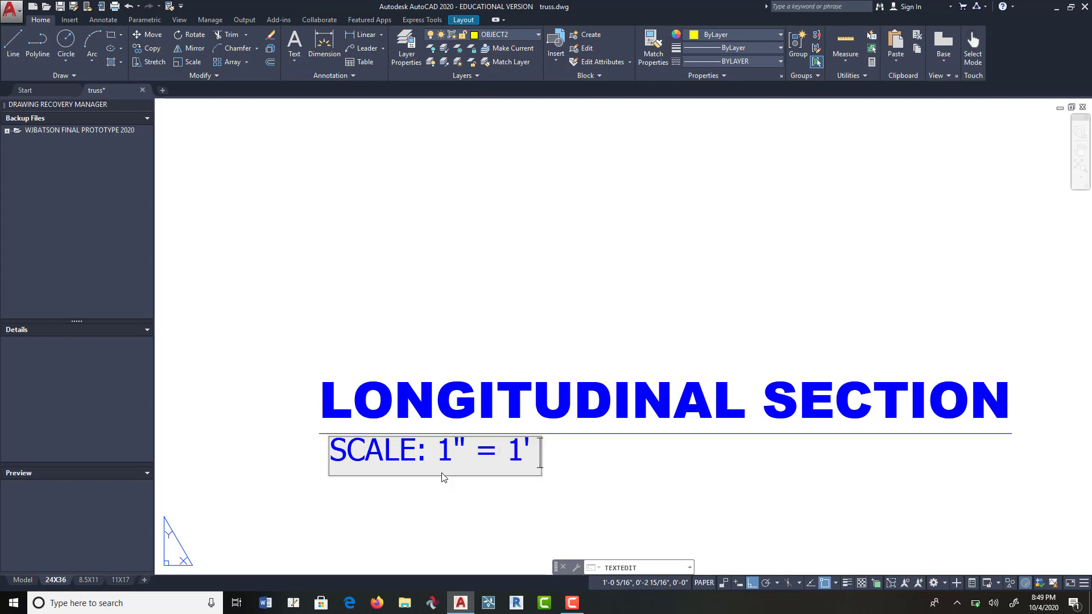
type(" 0\"")
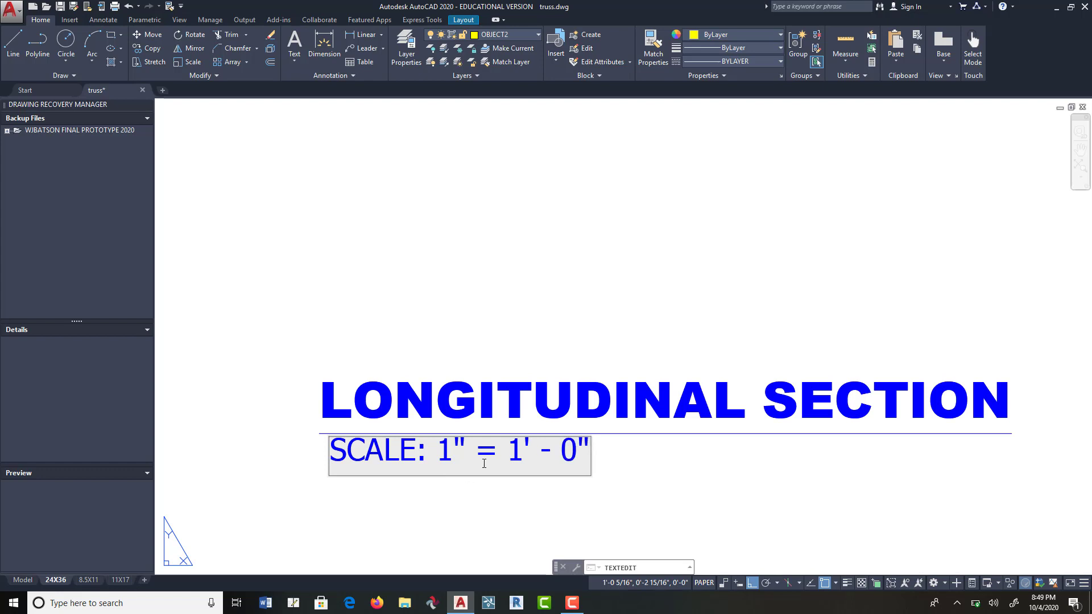
key("Return")
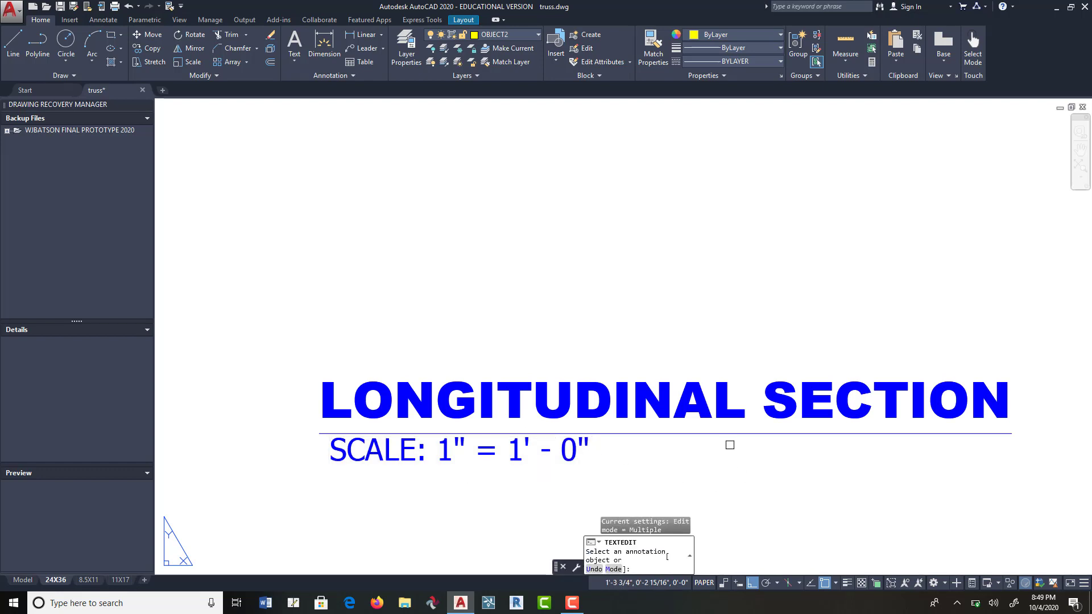
Step: Reactivate the viewport and reposition the building section slightly down and left to balance it above the title
scroll(727, 449, "down", 10)
scroll(682, 394, "up", 2)
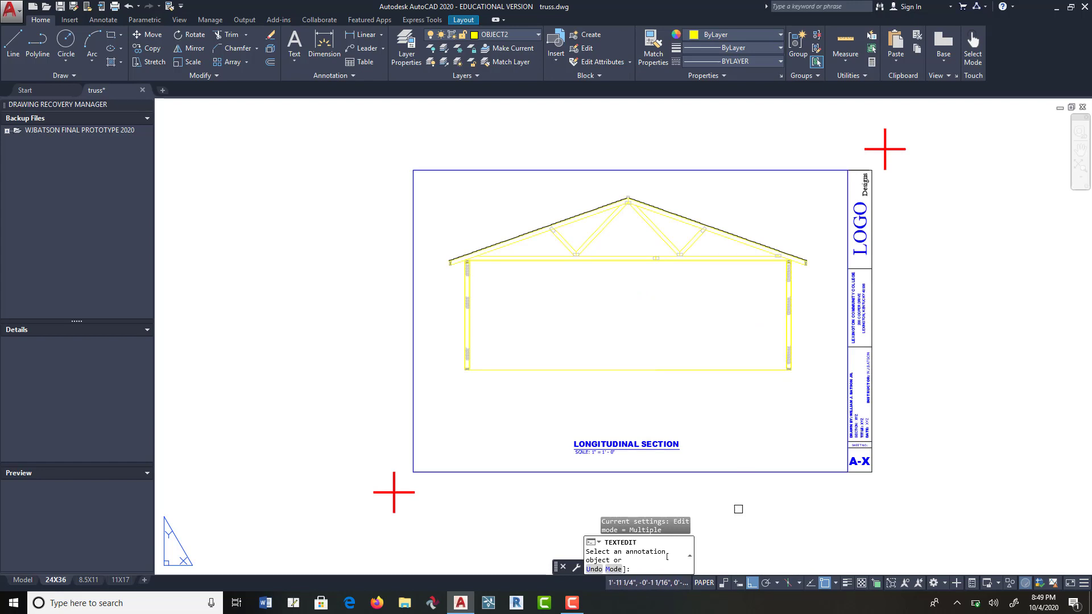
left_click(704, 583)
mouse_move(661, 391)
middle_mouse_down()
mouse_move(641, 394)
mouse_move(643, 407)
middle_mouse_up()
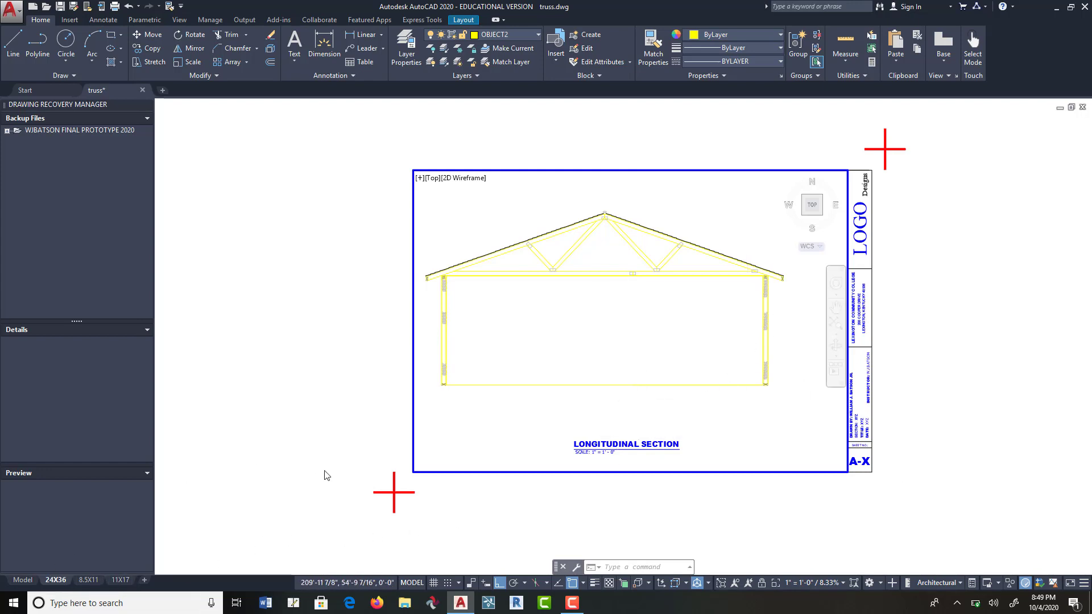
Step: Start plotting the 24X36 layout as a single sheet and load the <Previous plot> page setup
left_click(11, 9)
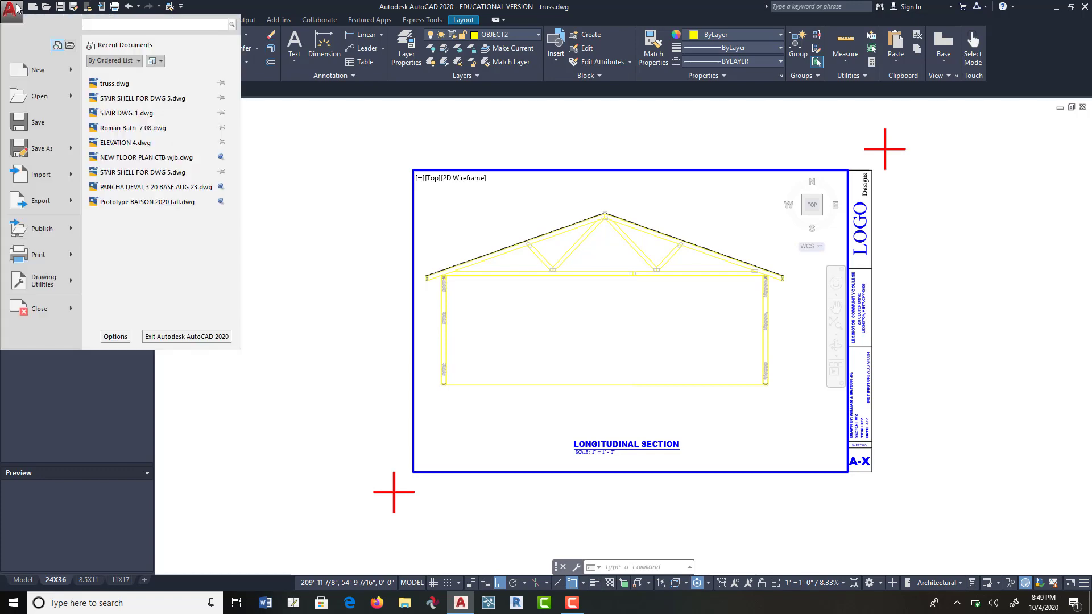
left_click(46, 255)
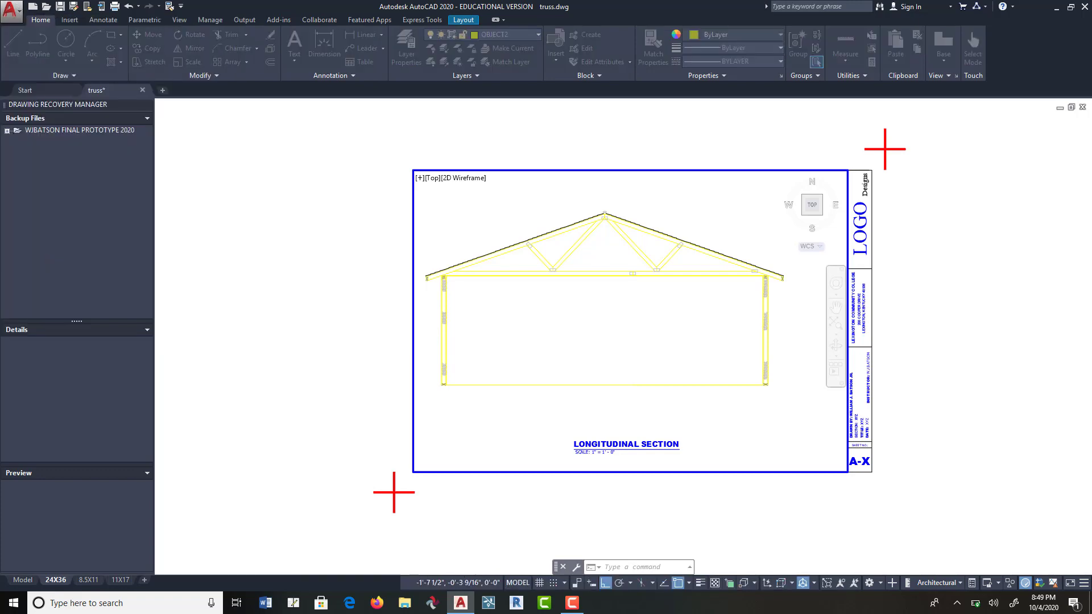
left_click(631, 334)
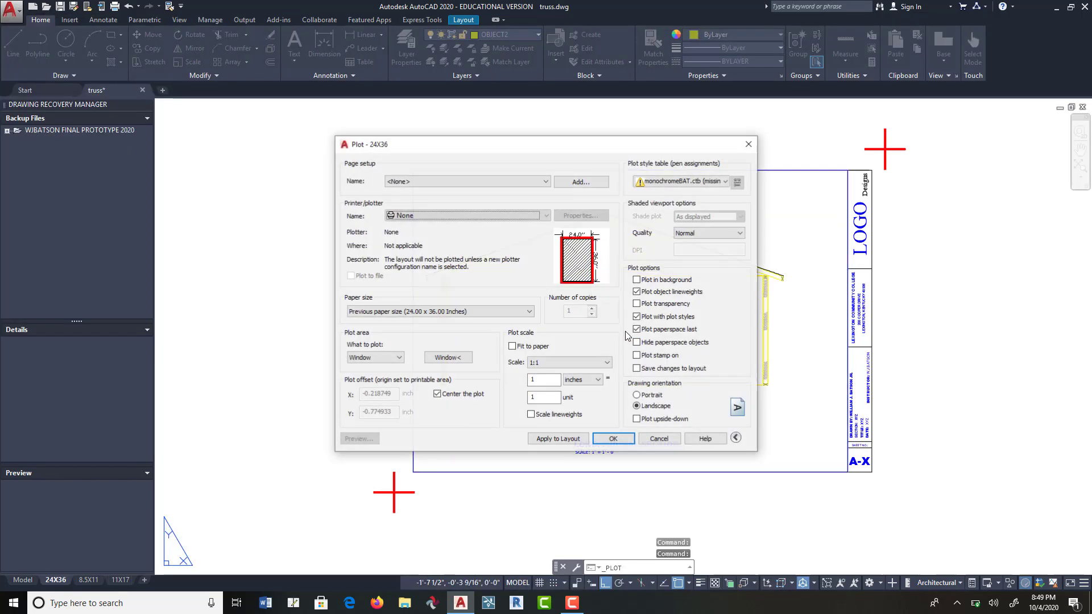
left_click(483, 181)
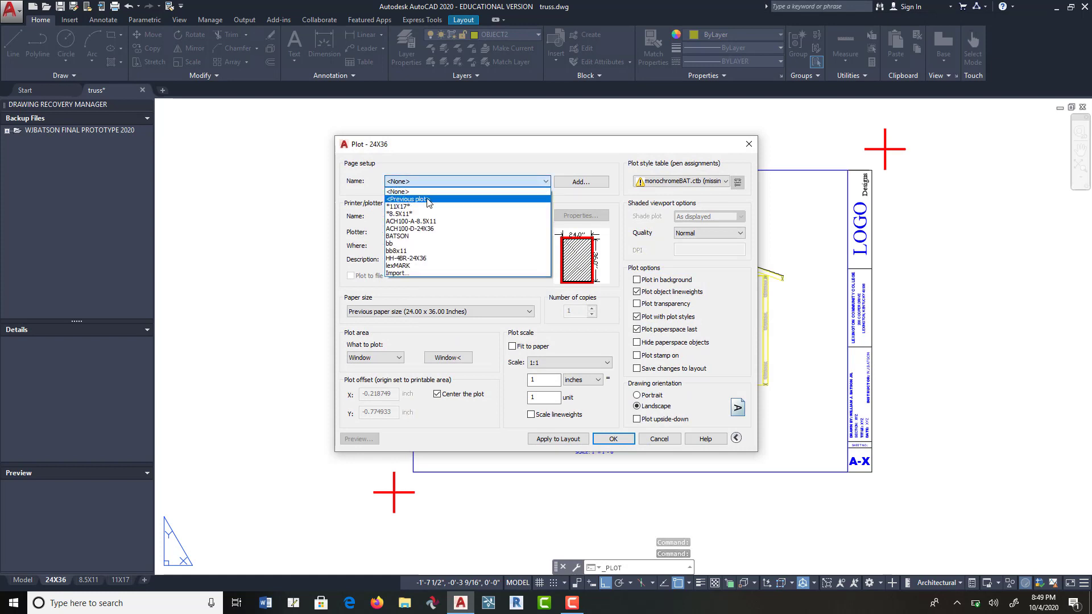
left_click(485, 198)
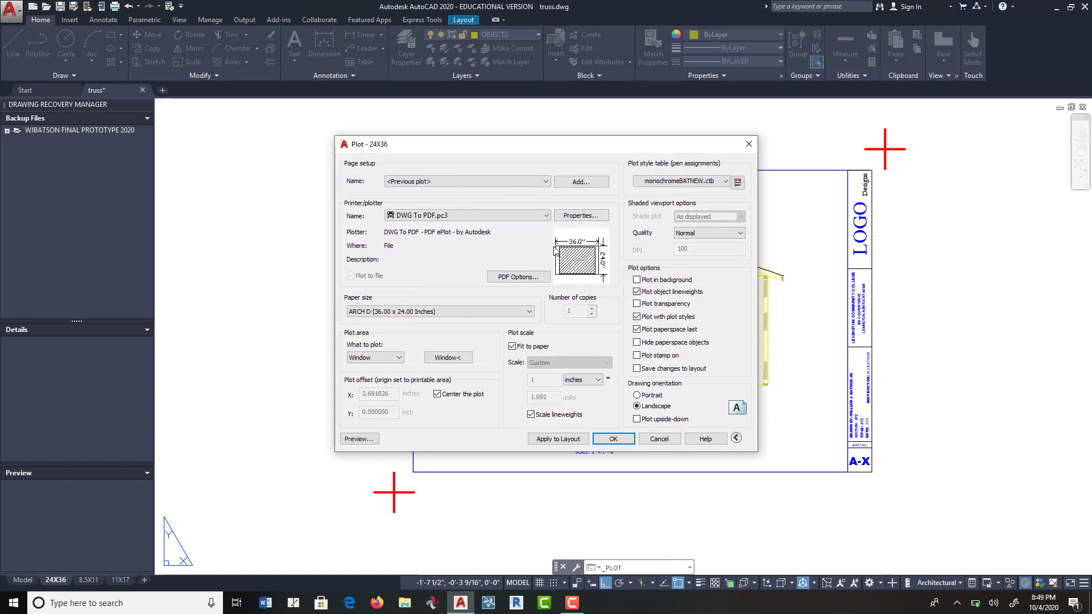
Step: Window the plot area between the two red corner crosses, preview the sheet, and leave the plot without printing
left_click(470, 364)
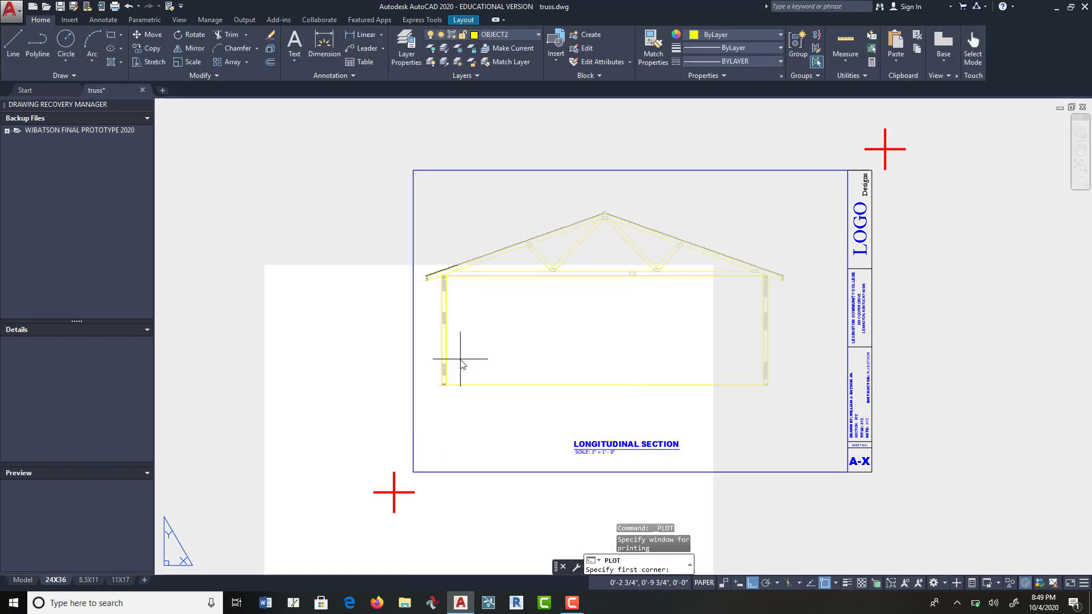
left_click(393, 493)
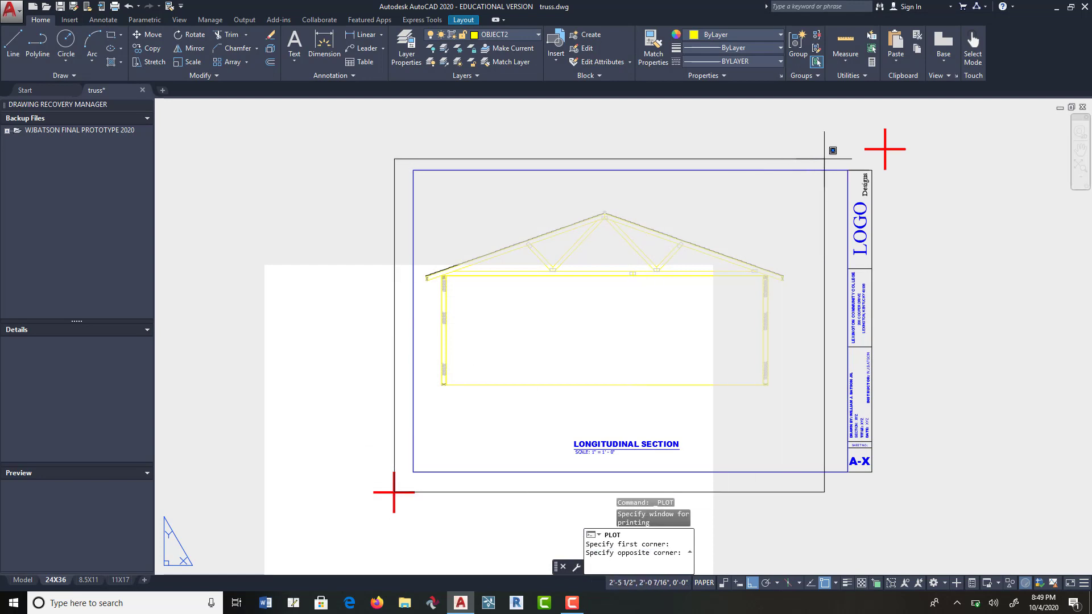
left_click(885, 149)
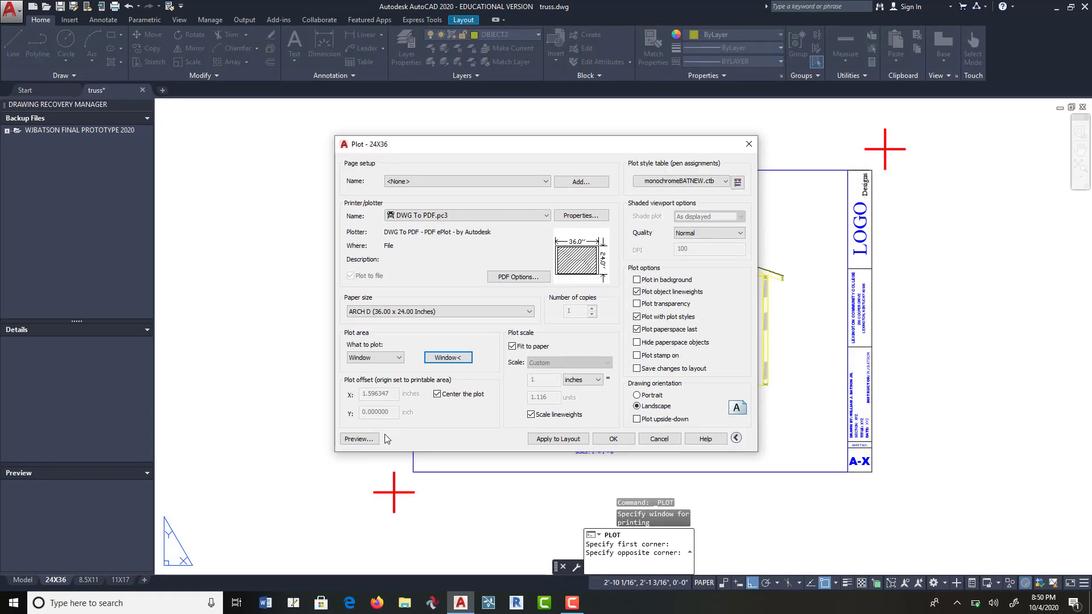
left_click(359, 439)
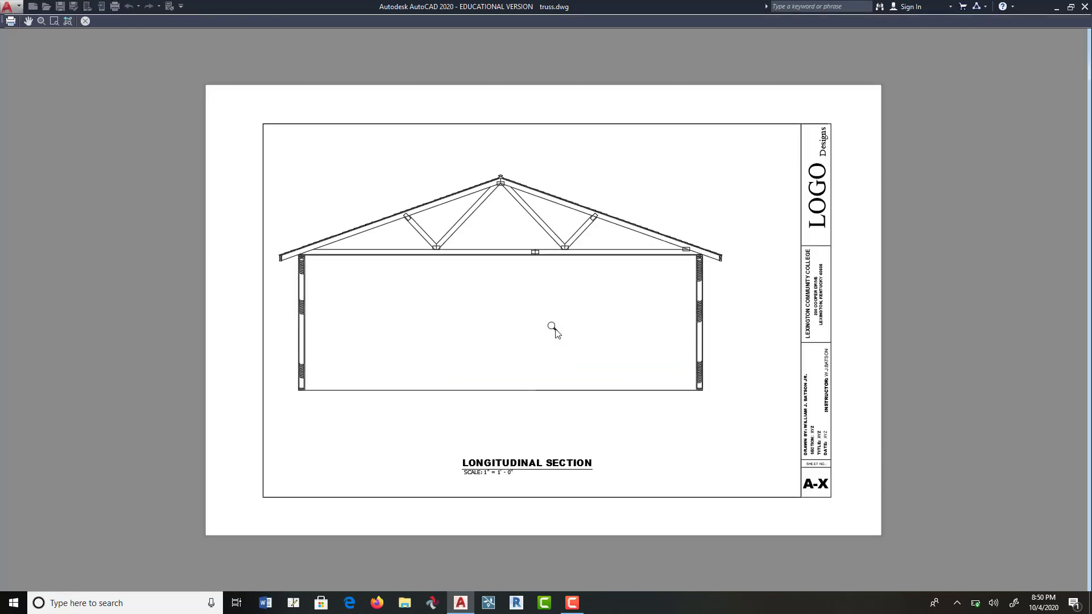
right_click(555, 329)
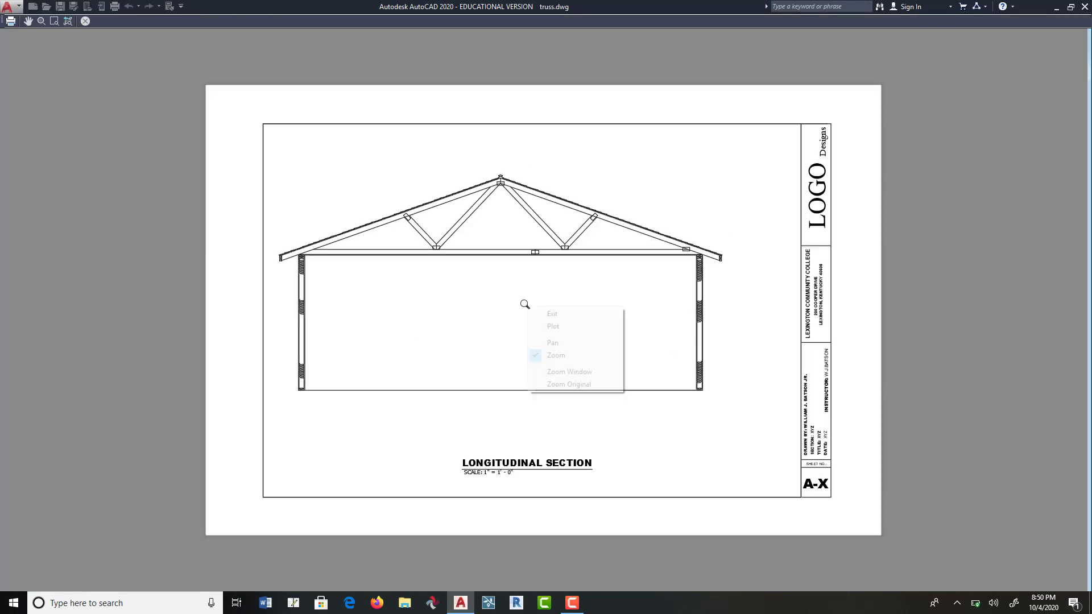
left_click(562, 316)
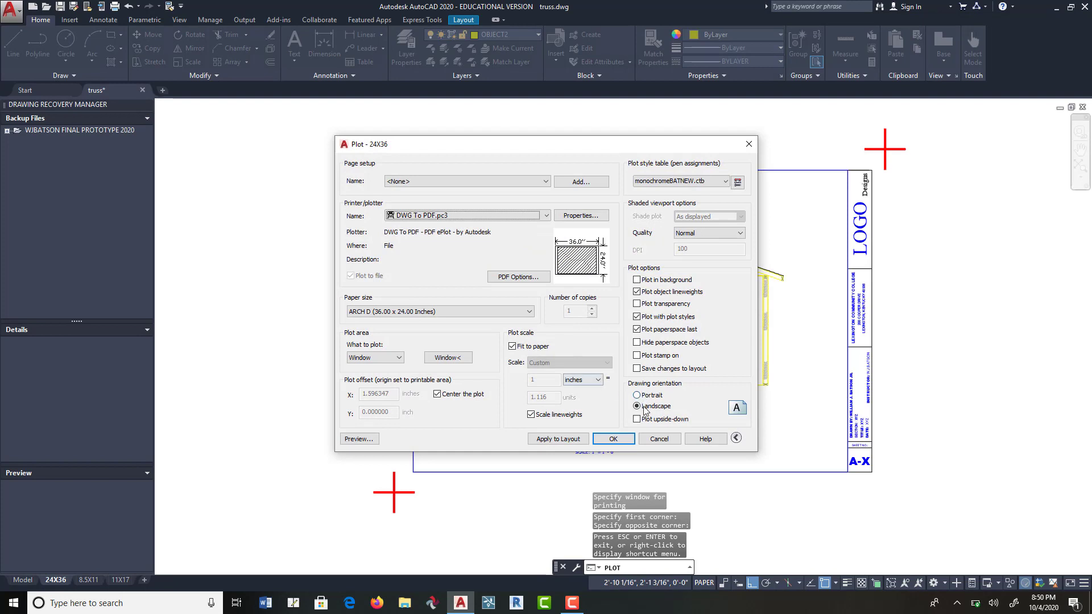
left_click(657, 440)
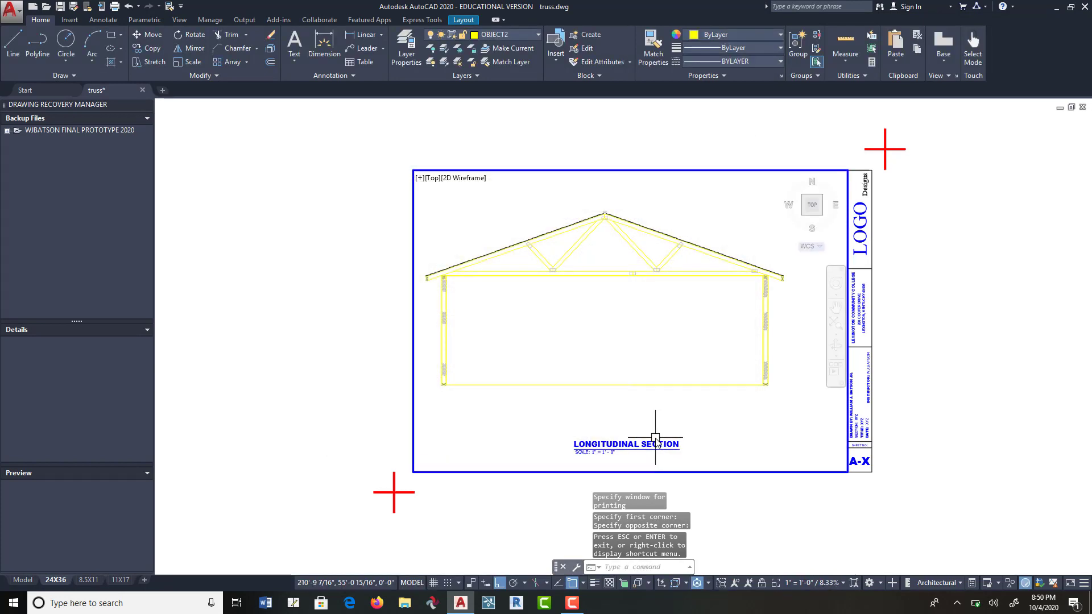
Step: Return to paper space and, with Ortho off, move the lower-left red cross in close to the sheet border's corner
left_click(412, 582)
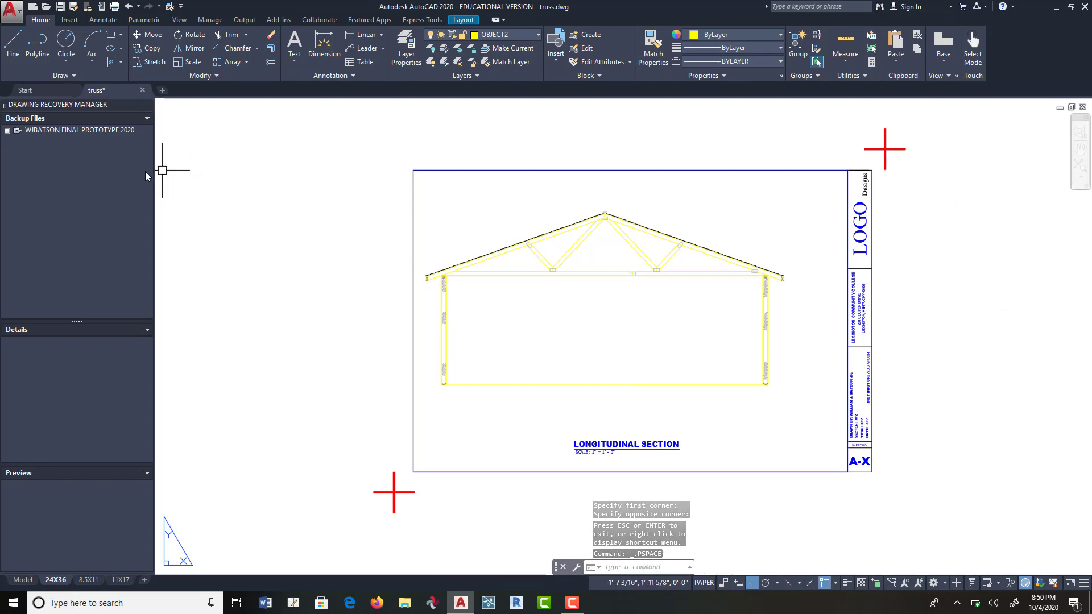
left_click(146, 34)
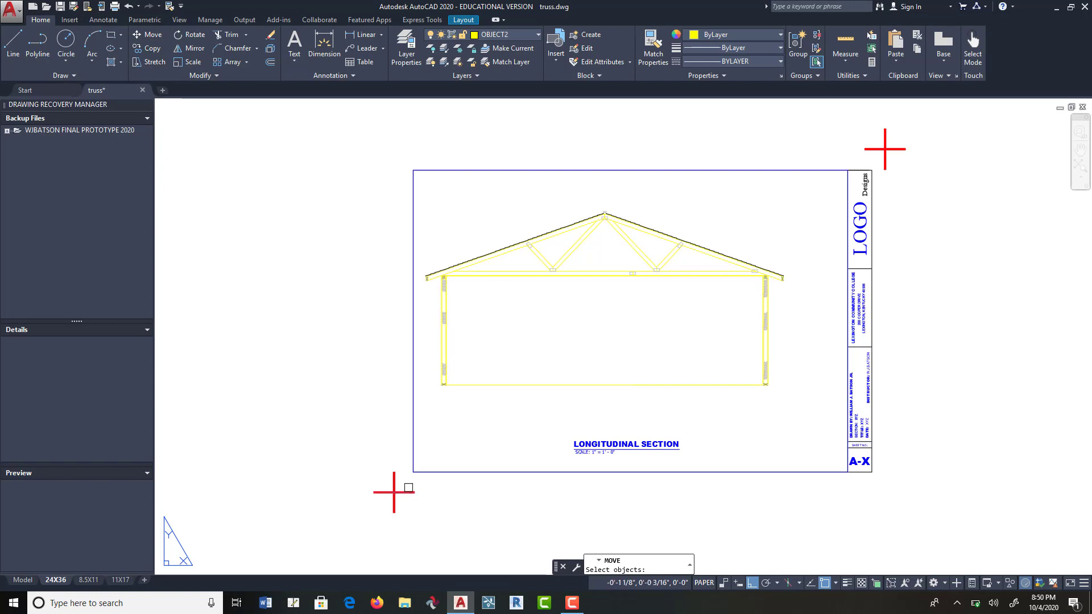
left_click(403, 482)
left_click(349, 524)
key("Return")
left_click(336, 527)
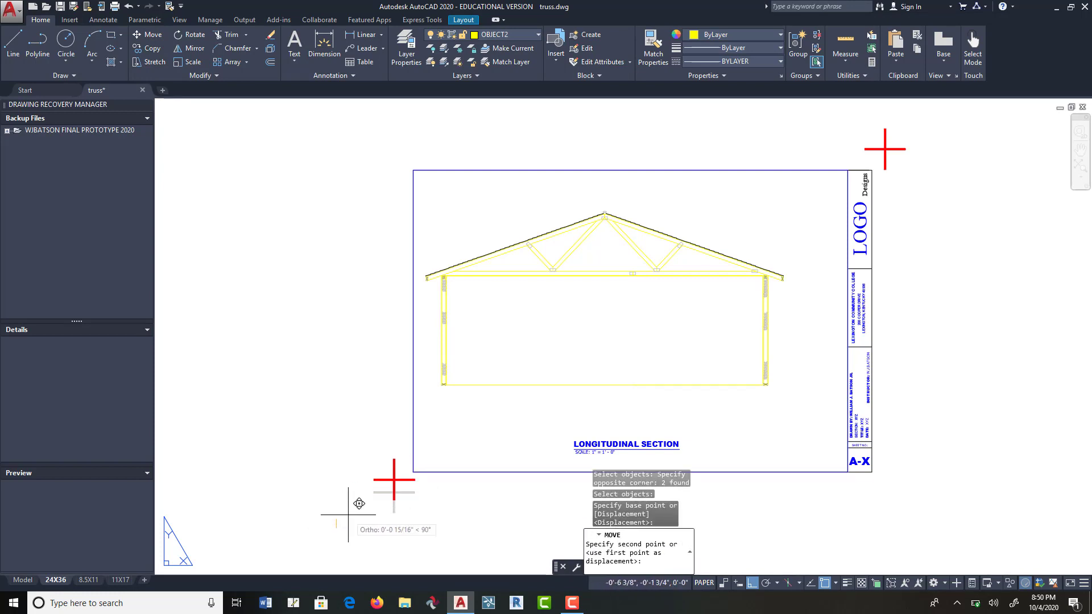
key("F8")
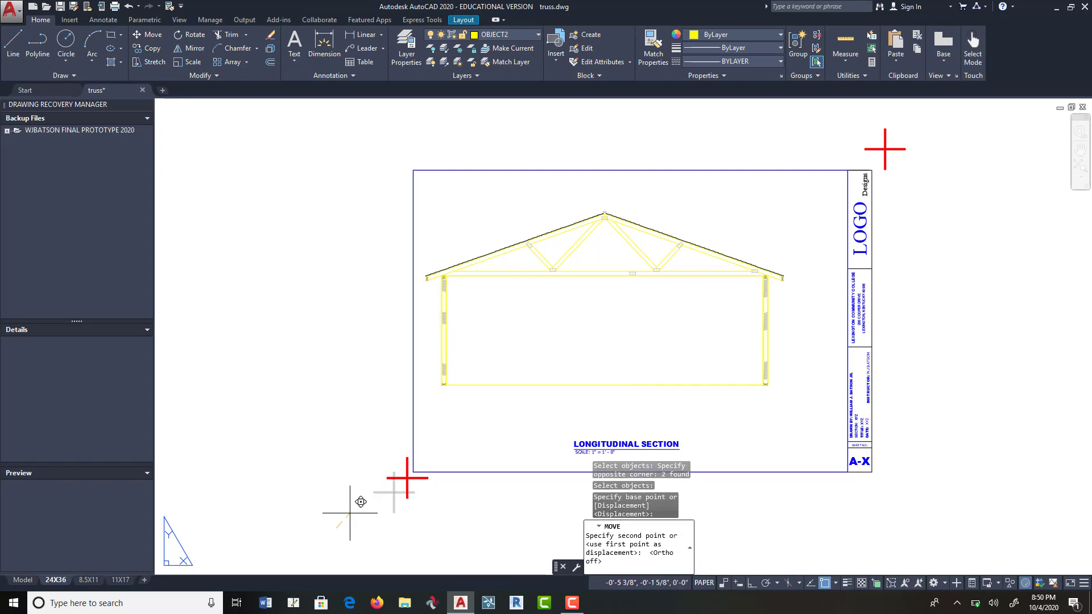
left_click(351, 511)
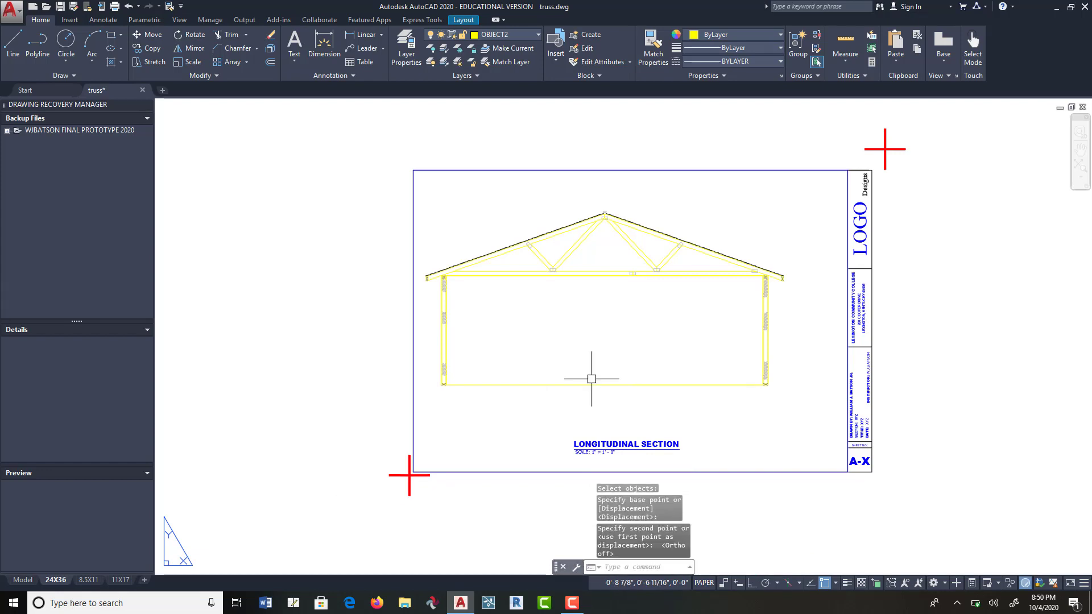
Step: Move the upper-right red cross in close to the title block's upper outer corner and check its position
key("Return")
left_click(911, 134)
left_click(871, 160)
key("Return")
left_click(916, 182)
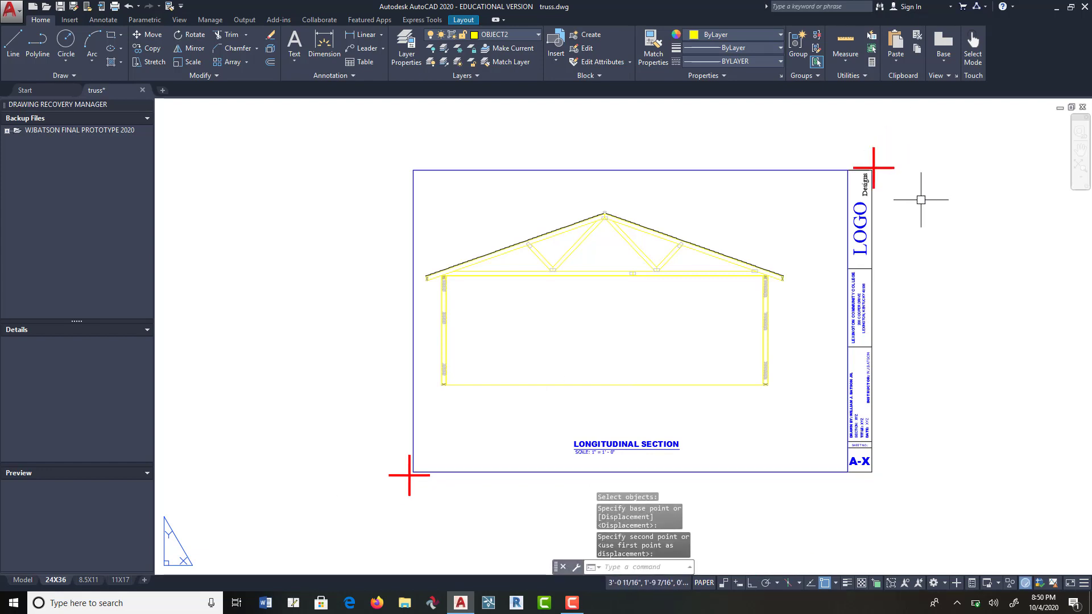
scroll(881, 171, "up", 8)
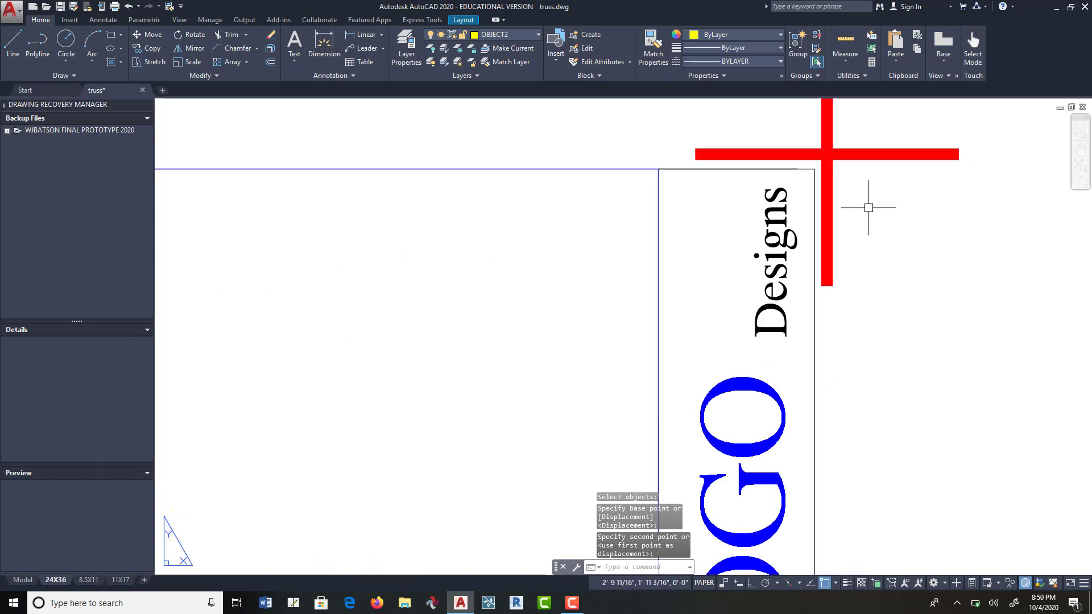
scroll(792, 361, "down", 9)
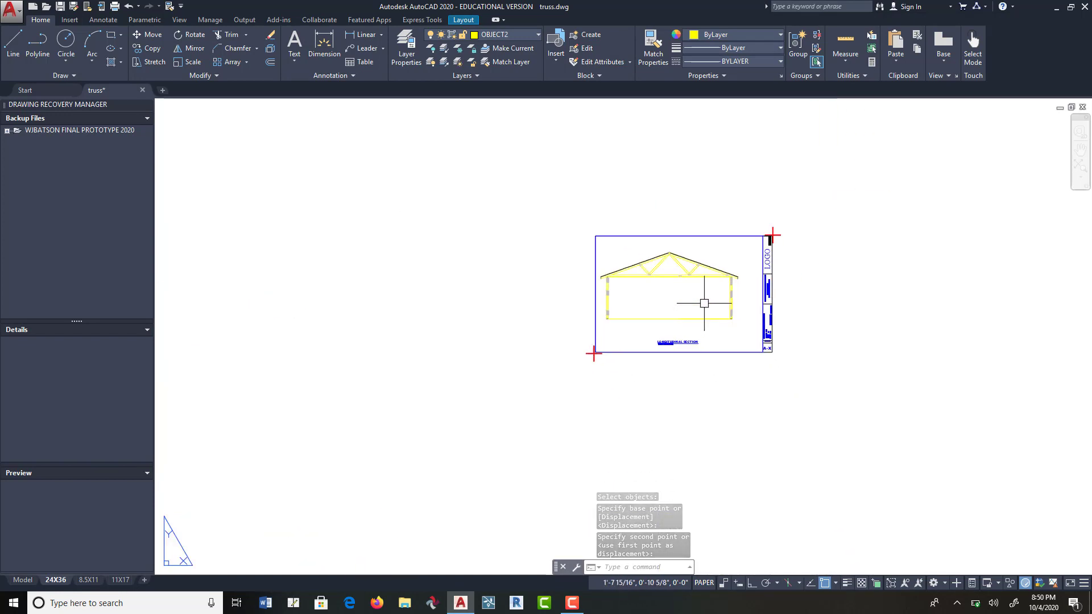
scroll(713, 299, "up", 2)
scroll(713, 299, "up", 5)
scroll(705, 301, "down", 3)
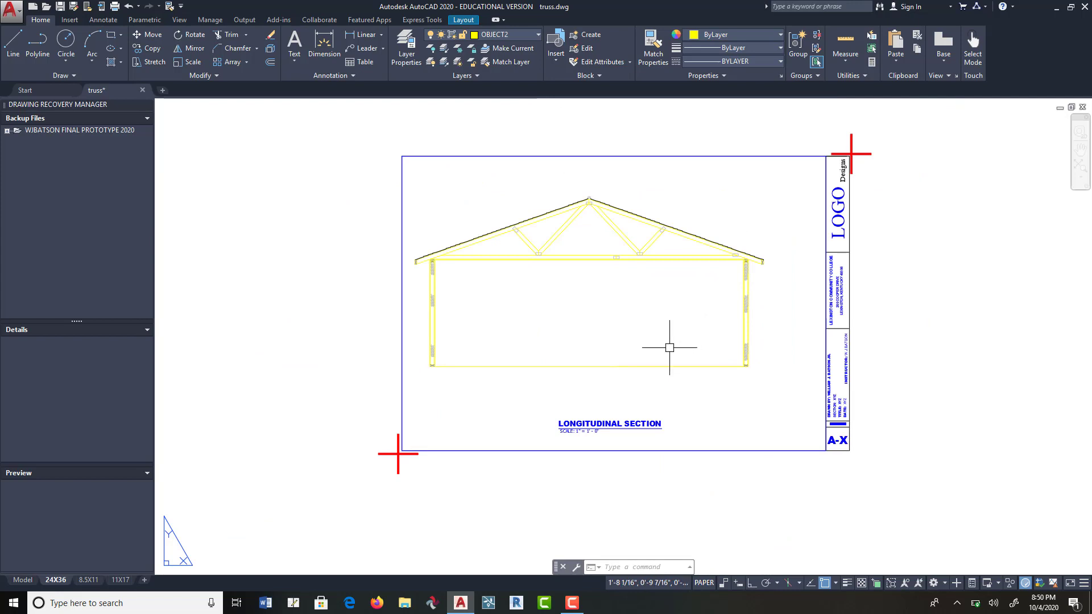
Step: Start a new plot with the <Previous plot> page setup and window the area between the repositioned red crosses
left_click(16, 11)
left_click(34, 258)
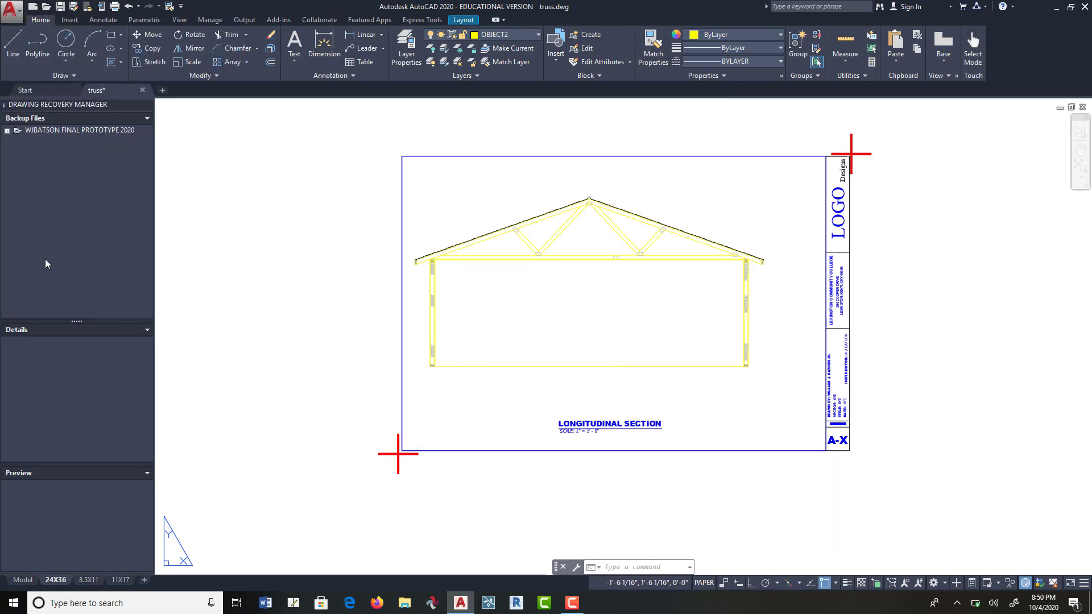
left_click(625, 334)
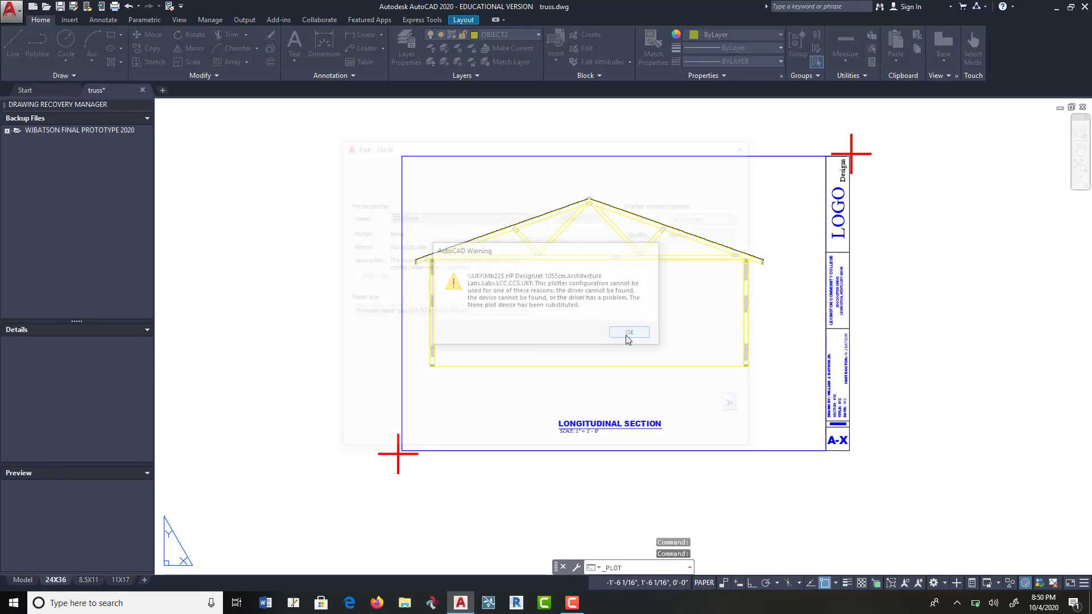
left_click(479, 182)
left_click(445, 198)
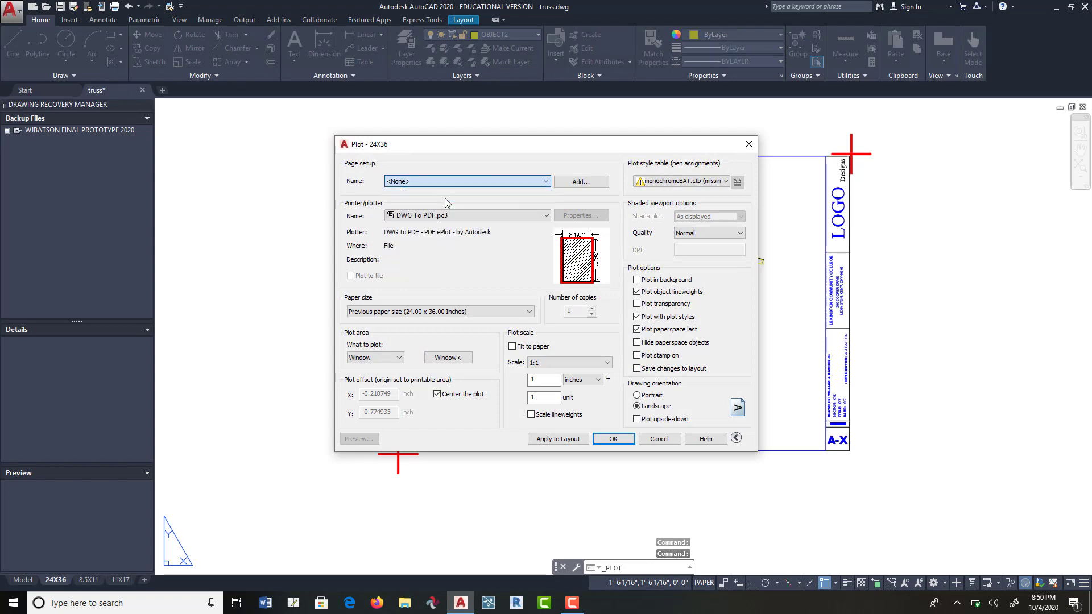
left_click(445, 357)
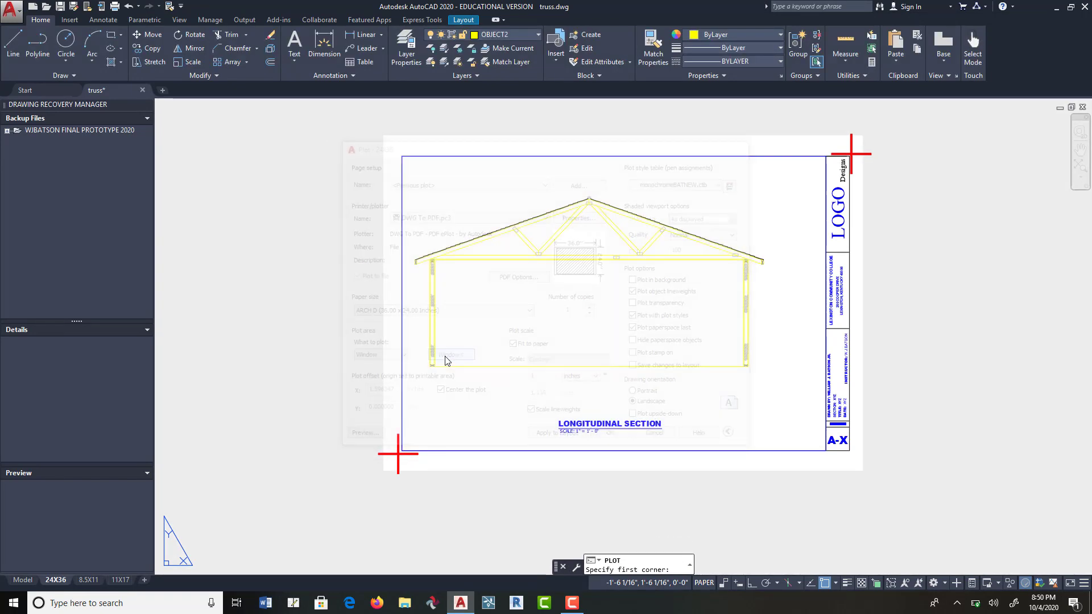
left_click(398, 454)
left_click(851, 154)
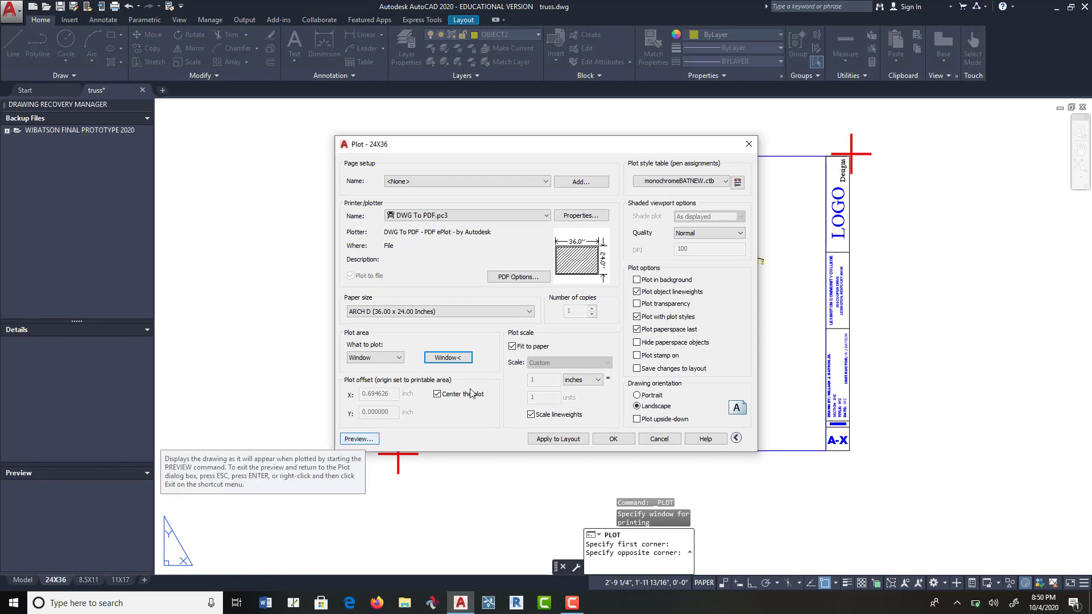
Step: Turn off Fit to paper to plot at 1:1, preview the sheet, and leave the plot without printing
left_click(512, 347)
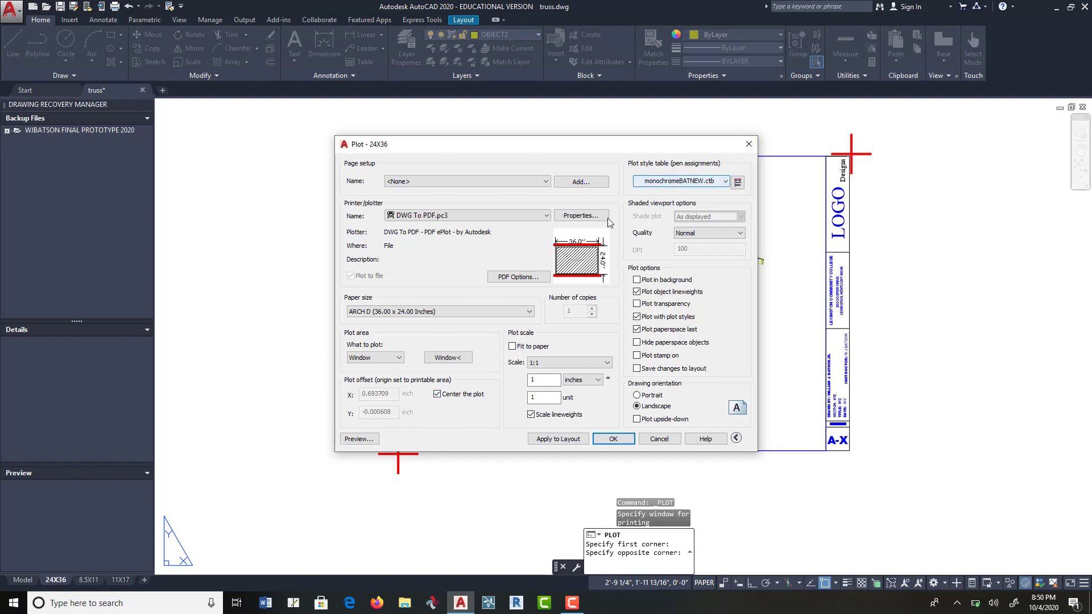
left_click(357, 439)
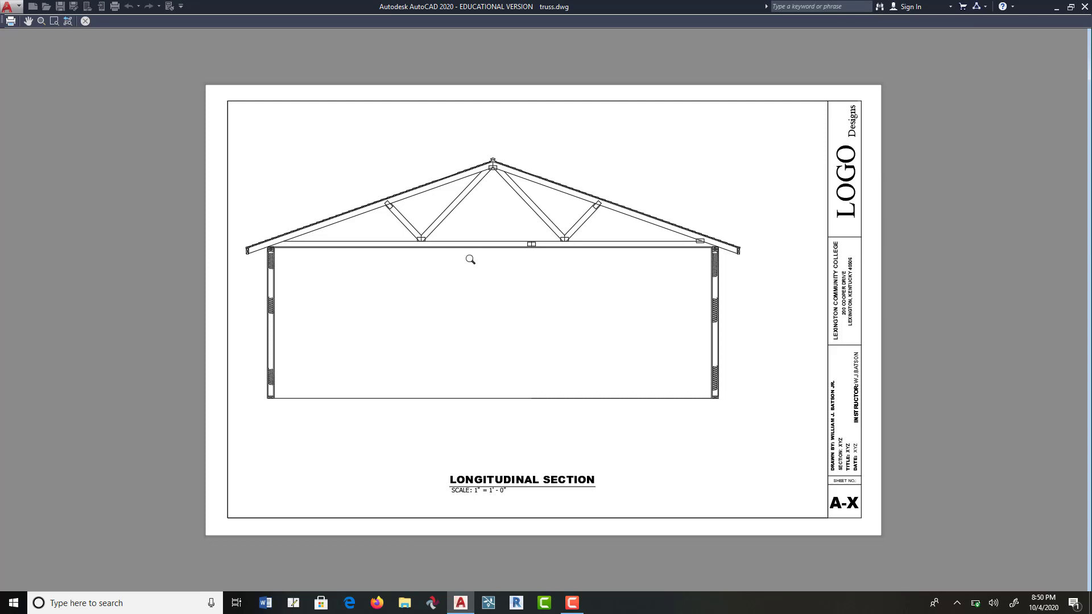
right_click(735, 332)
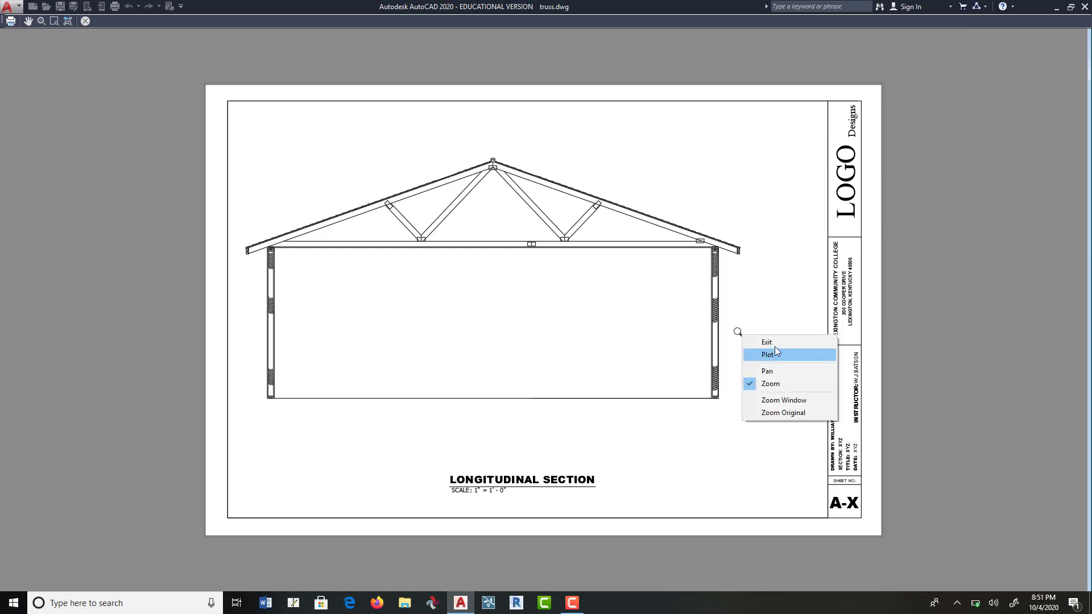
left_click(774, 348)
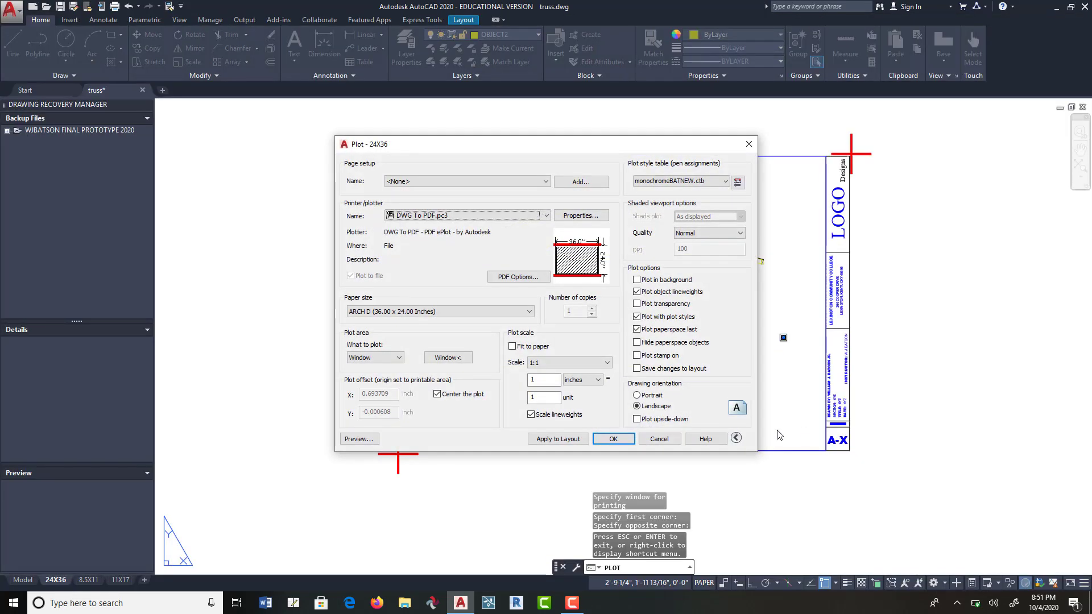
left_click(671, 439)
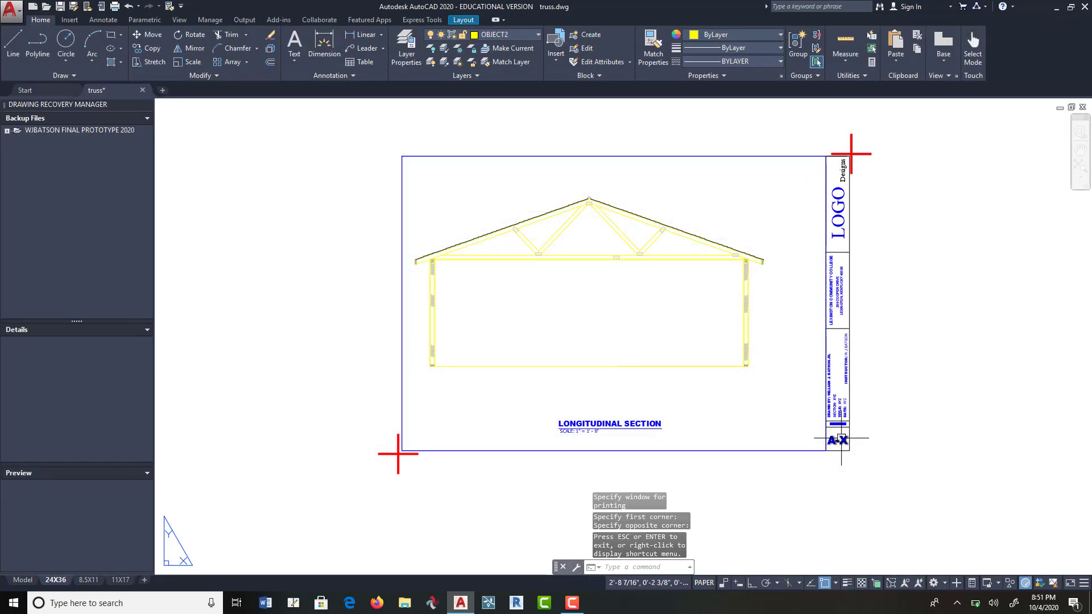
Step: Change the title block's sheet number to A-7
double_click(839, 440)
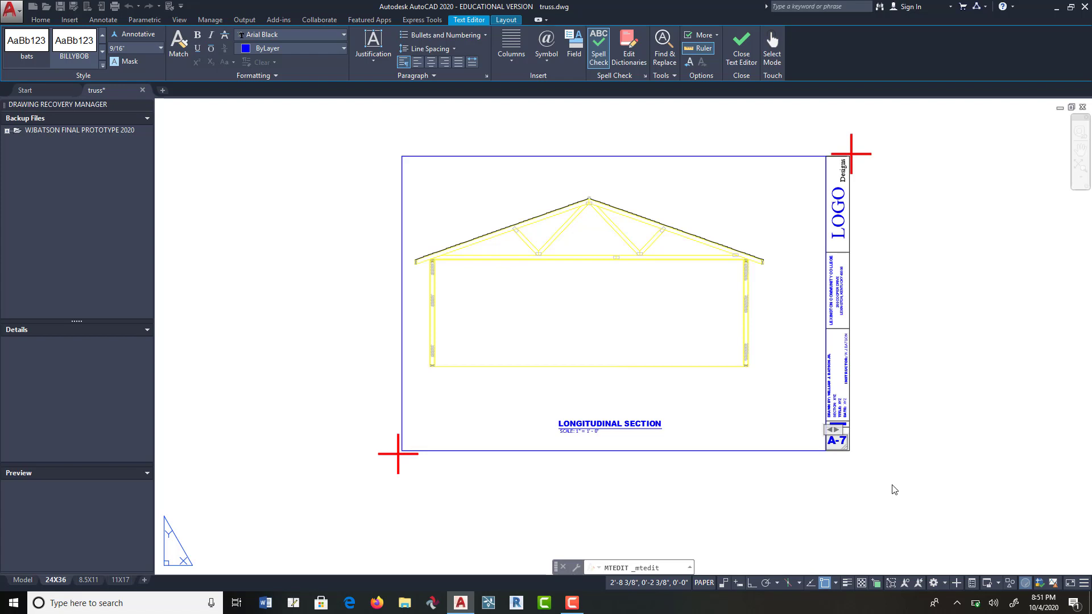
left_click(899, 455)
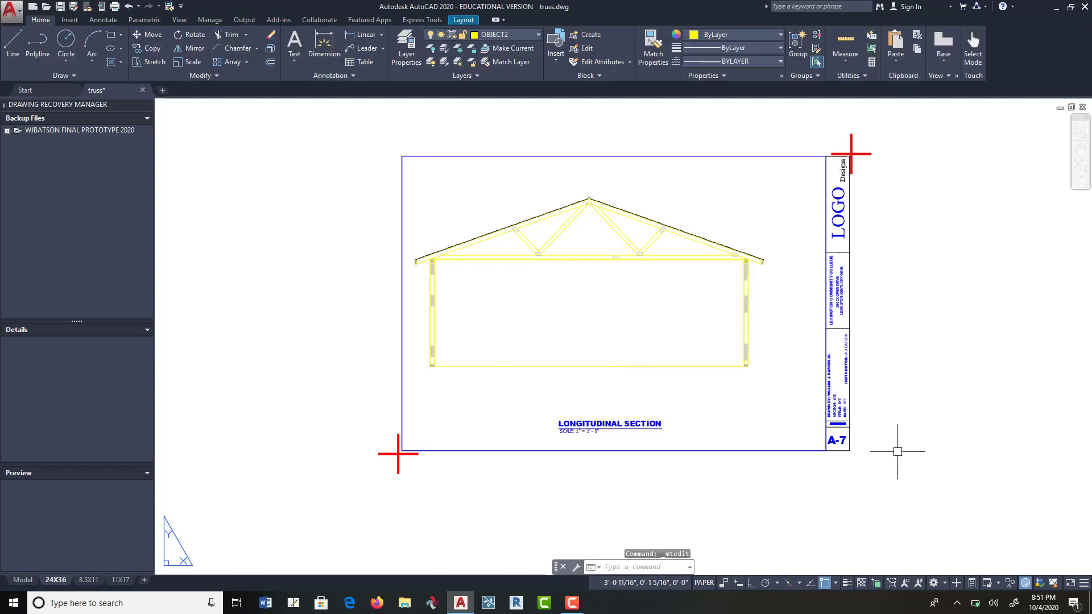
Step: Restart the plot for sheet A-7 with the <Previous plot> page setup and pick the plot window from one red cross to the other
left_click(17, 11)
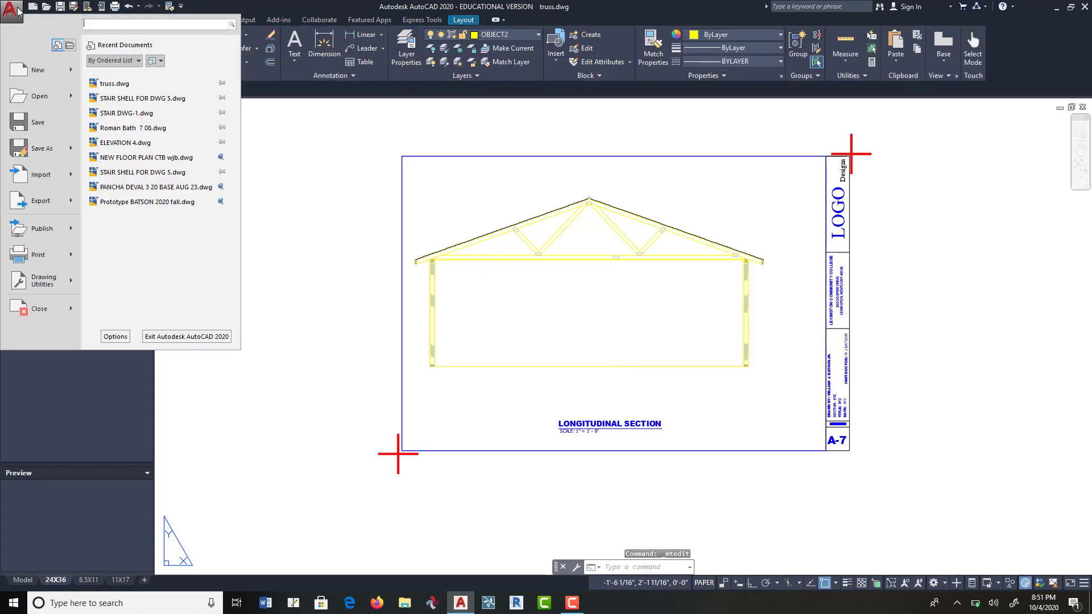
left_click(48, 254)
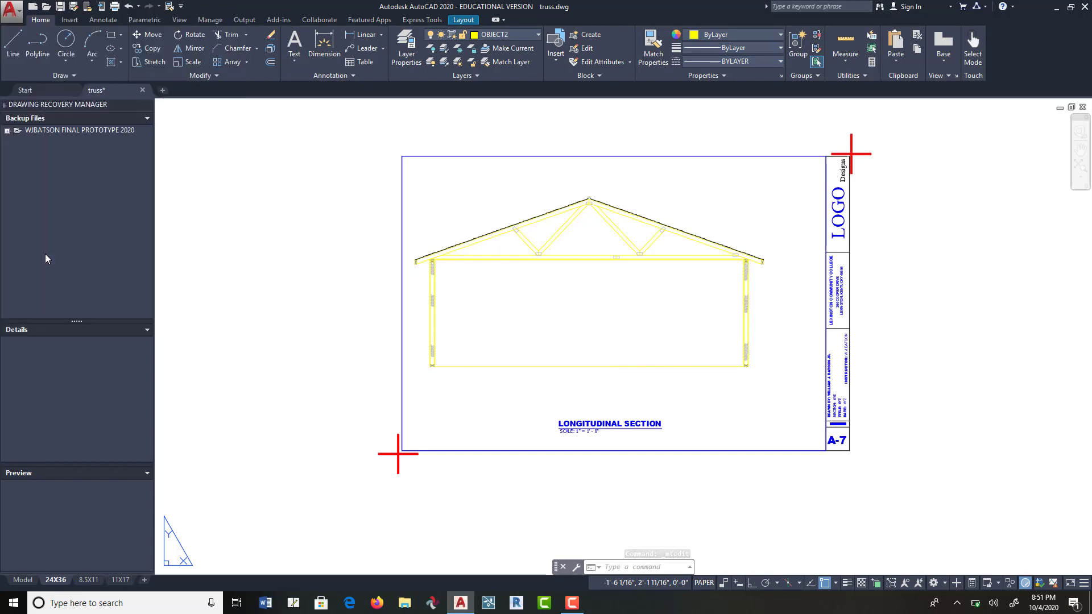
left_click(631, 334)
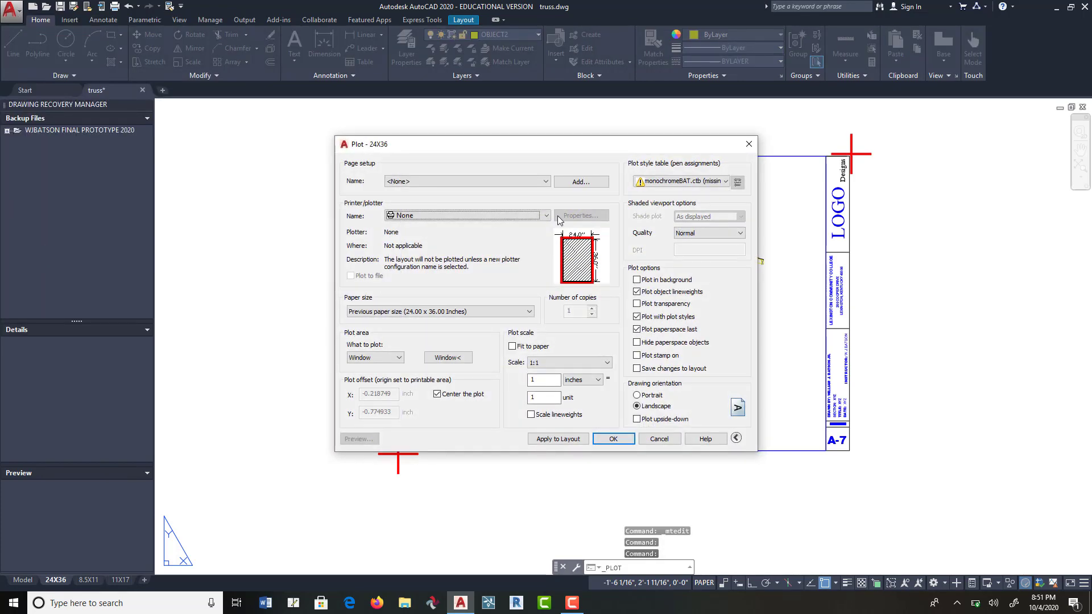
left_click(528, 182)
left_click(445, 198)
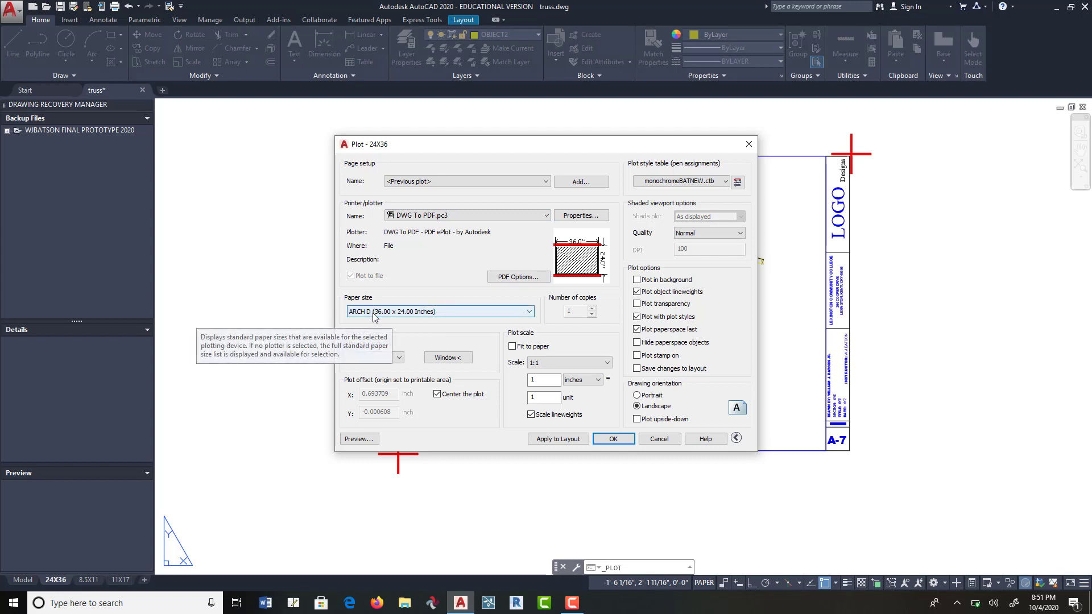
left_click(448, 357)
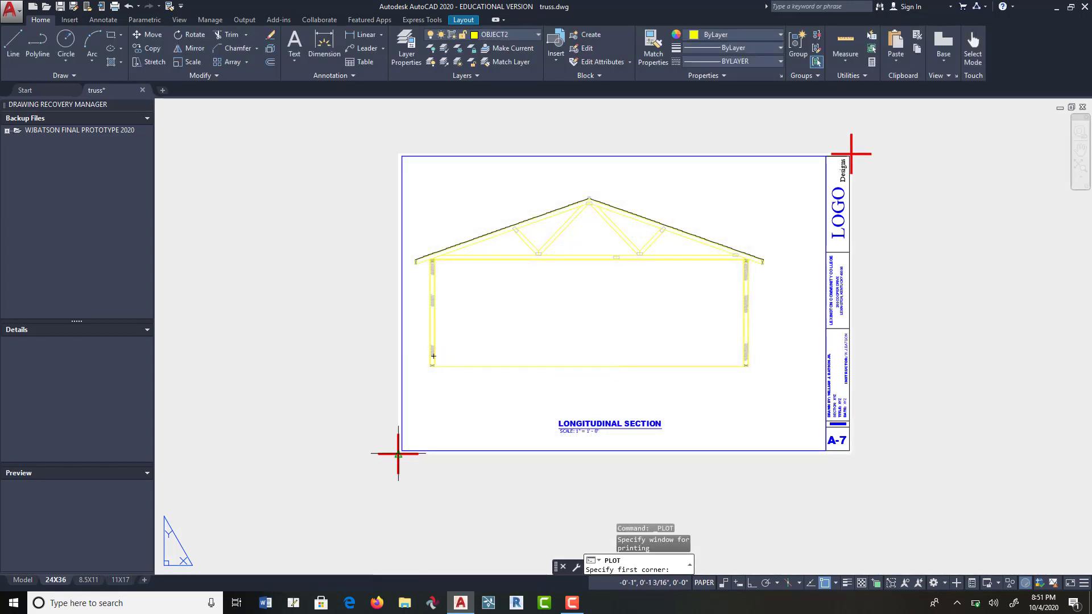
left_click(398, 453)
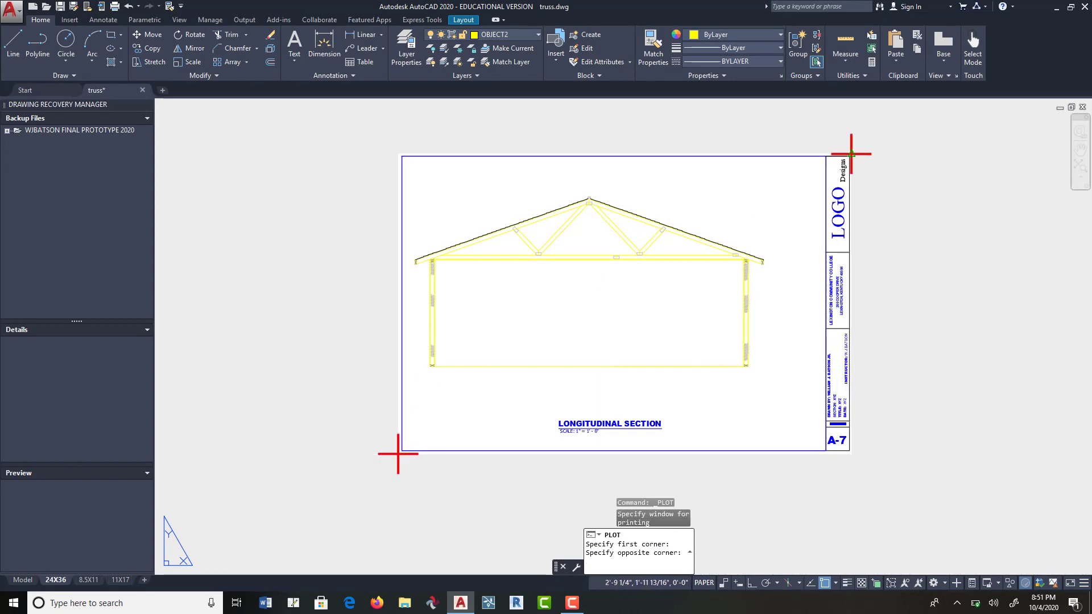
left_click(851, 154)
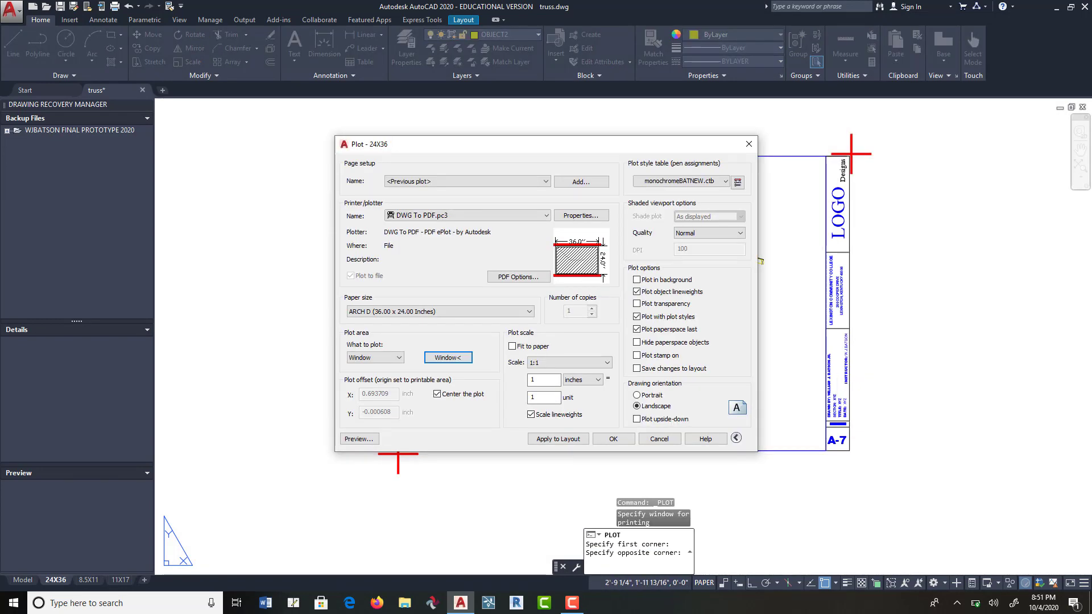
Step: Preview the A-7 sheet and send it to plot from the preview
left_click(368, 437)
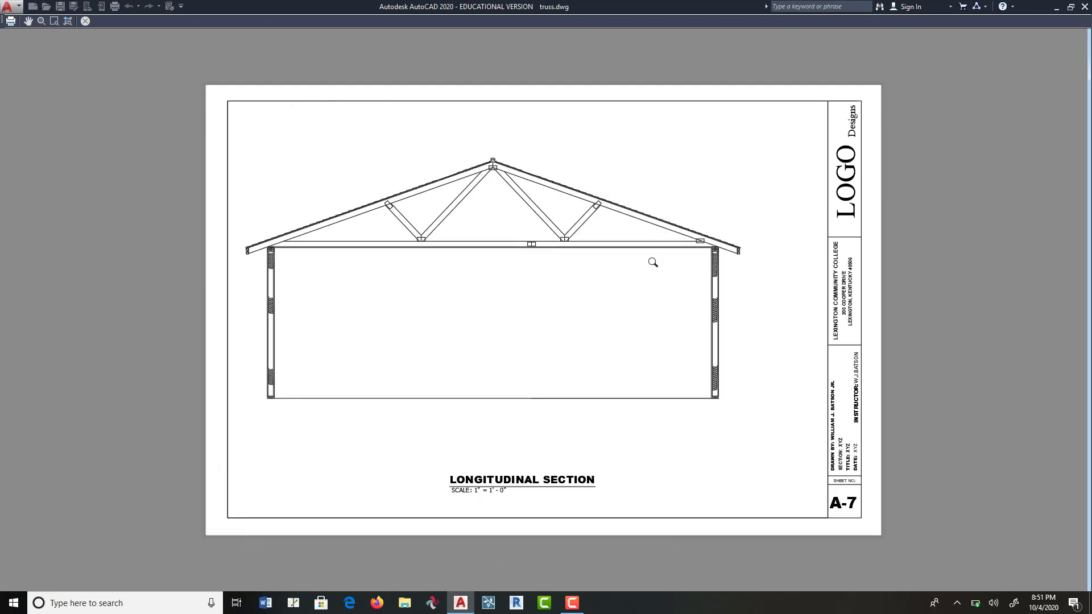
right_click(618, 297)
left_click(654, 317)
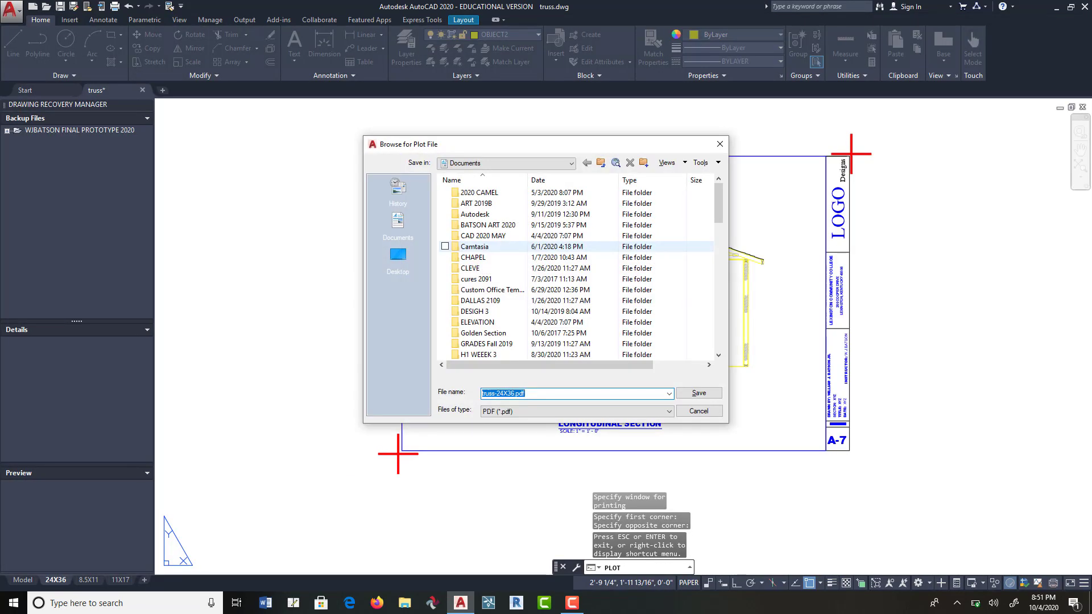
left_click(484, 236)
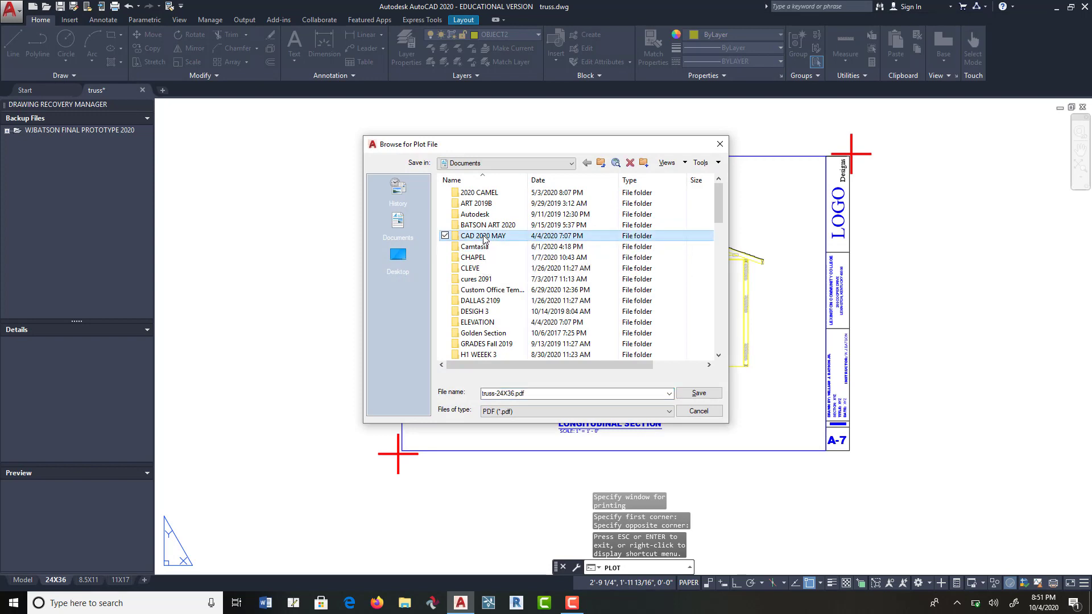
scroll(500, 273, "down", 10)
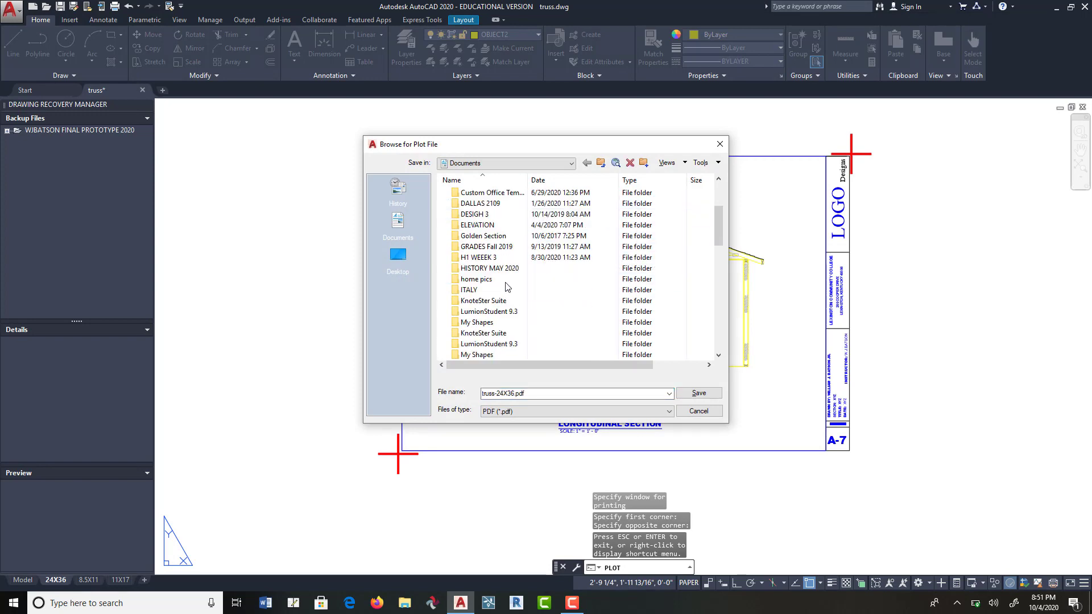
scroll(506, 287, "down", 5)
scroll(503, 279, "up", 10)
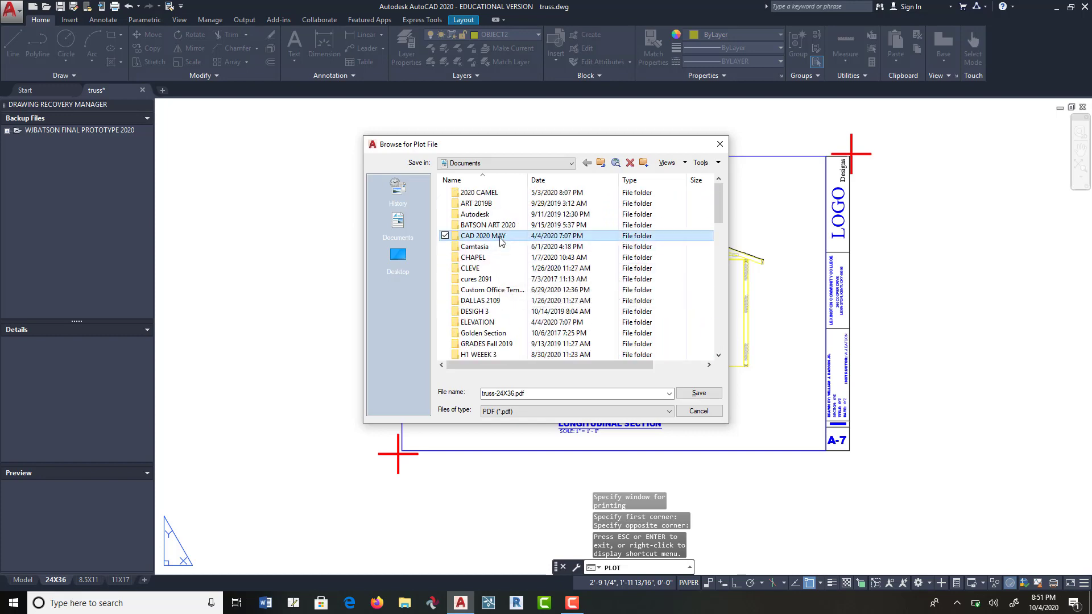
double_click(499, 235)
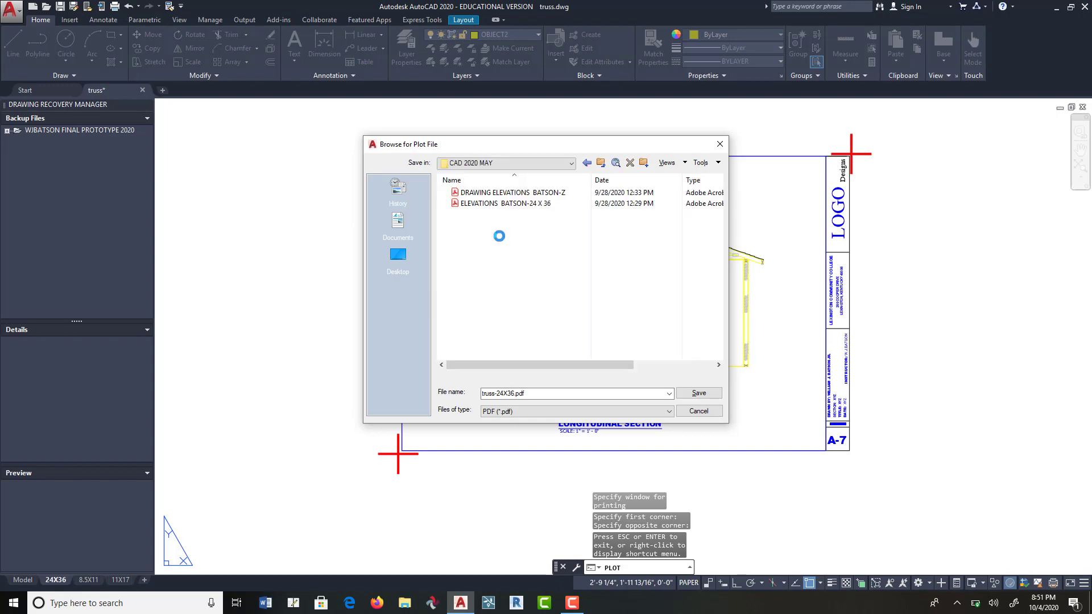
Step: Save the plot as truss-24X36.pdf in the Desktop's CAD 2020 folder and close the PDF that opens
left_click(571, 164)
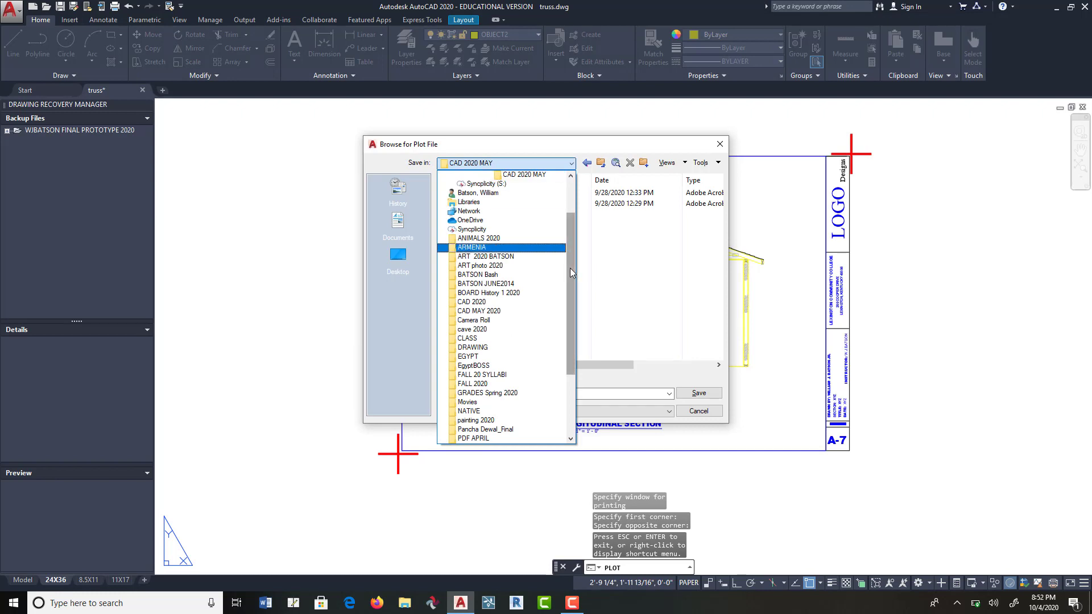
left_click_drag(570, 268, 571, 212)
left_click(505, 175)
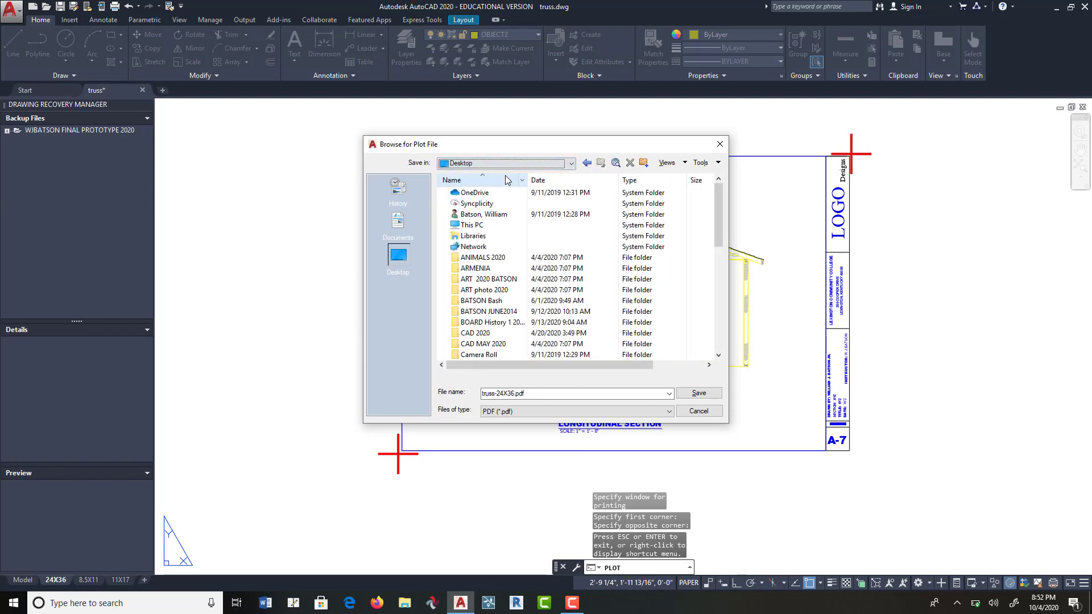
double_click(476, 333)
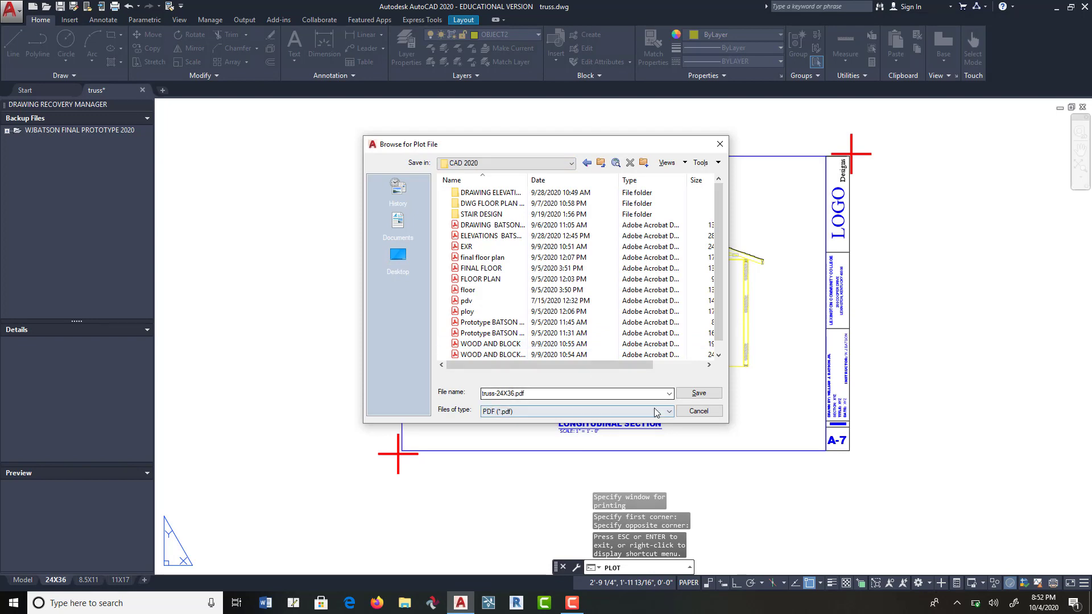
left_click(699, 393)
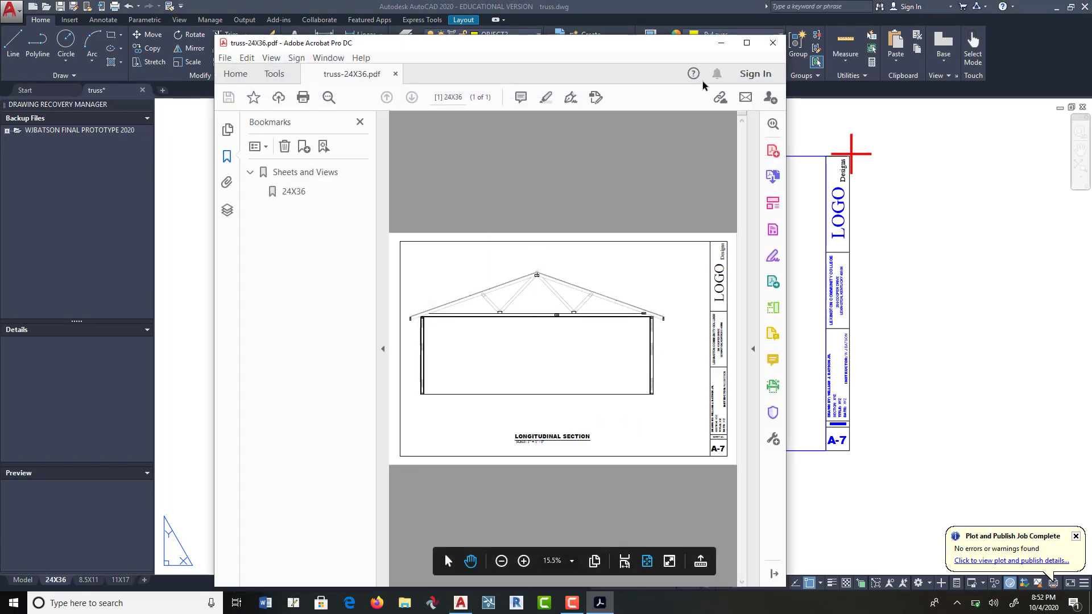
left_click(767, 48)
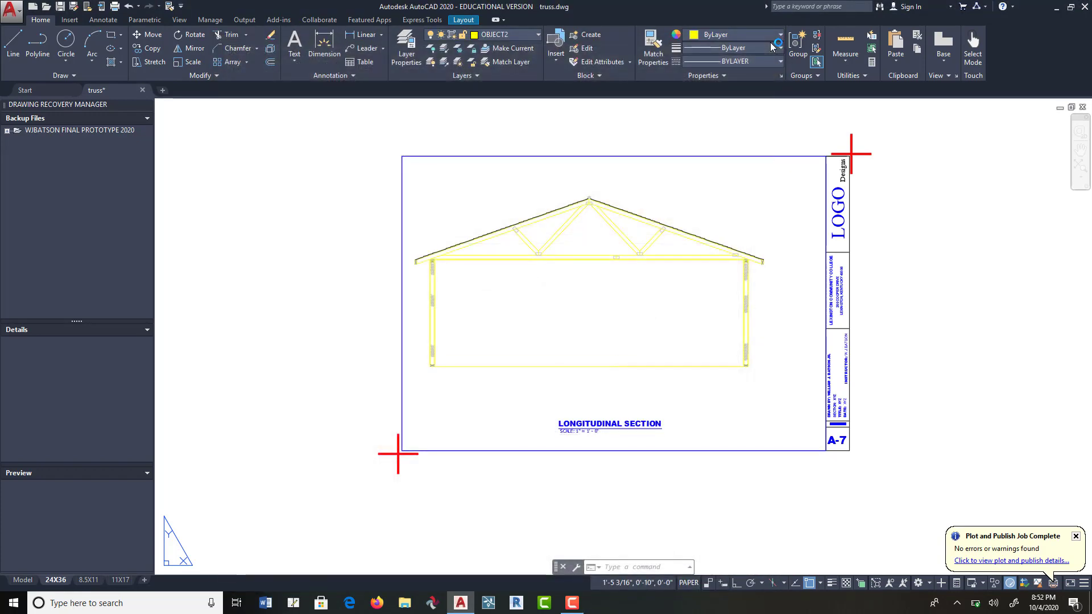